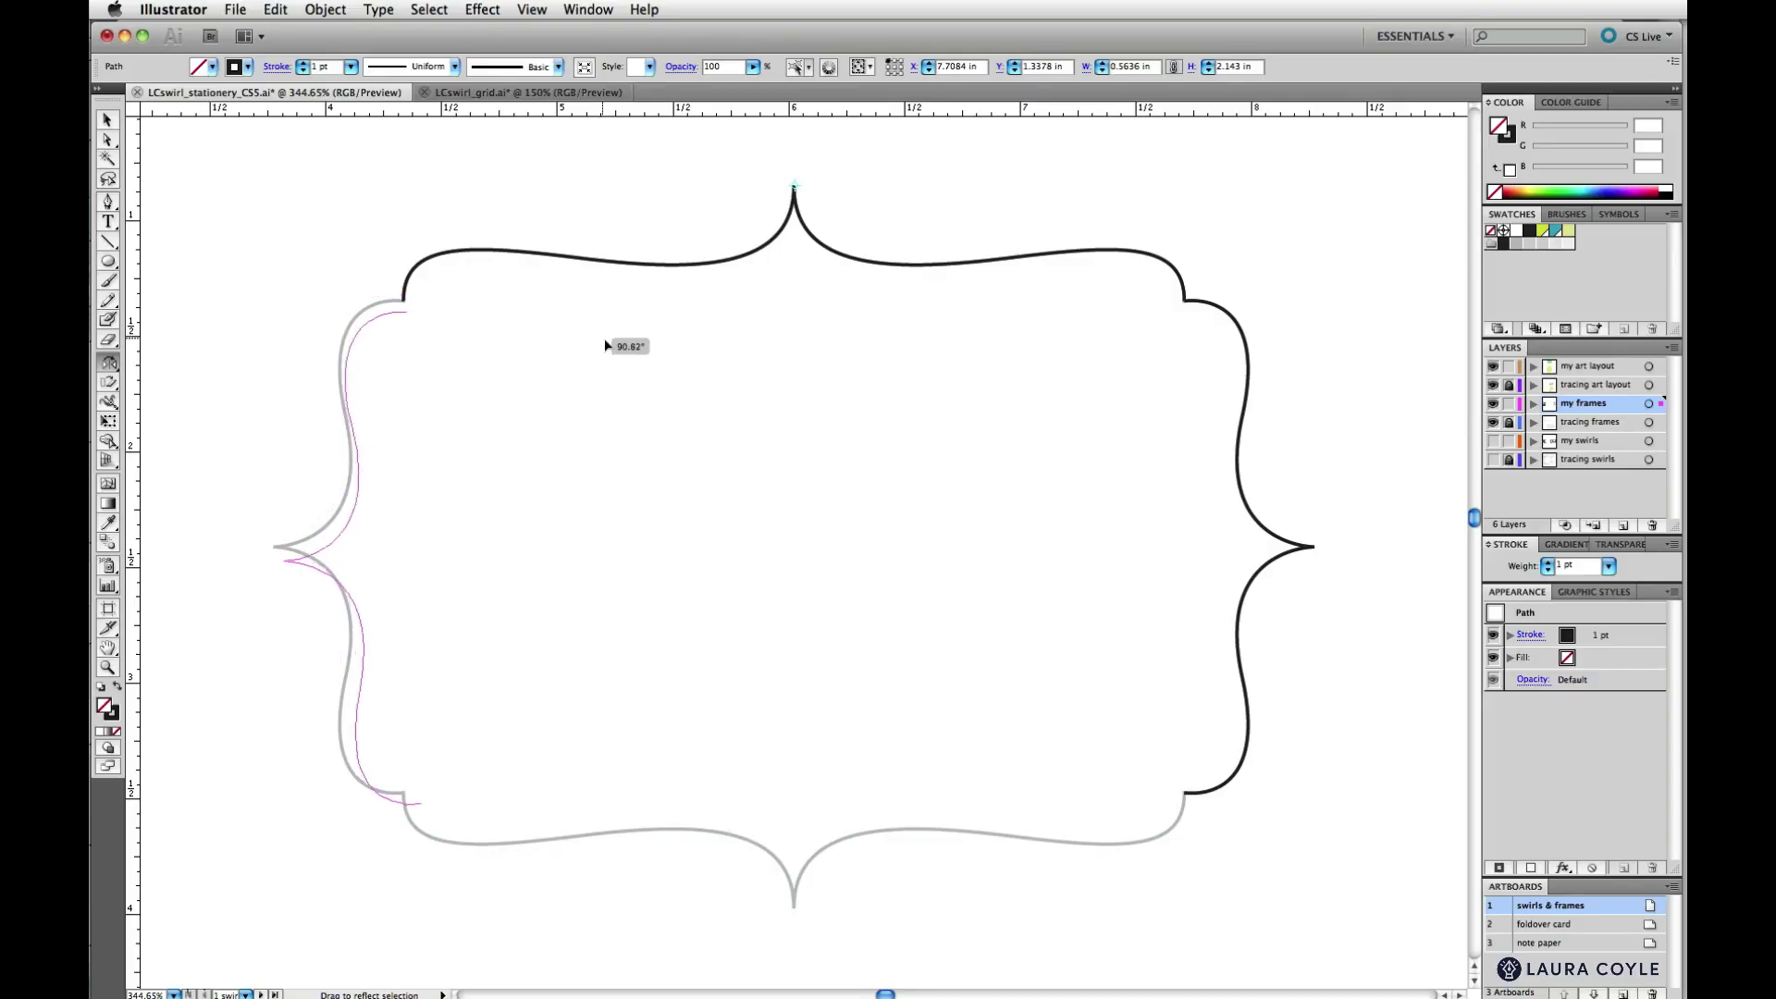
# Reflect a copy of the frame's side curve to the opposite side, and rotate the large spiral beside the vine
pyautogui.moveTo(607, 349); pyautogui.dragTo(611, 350)
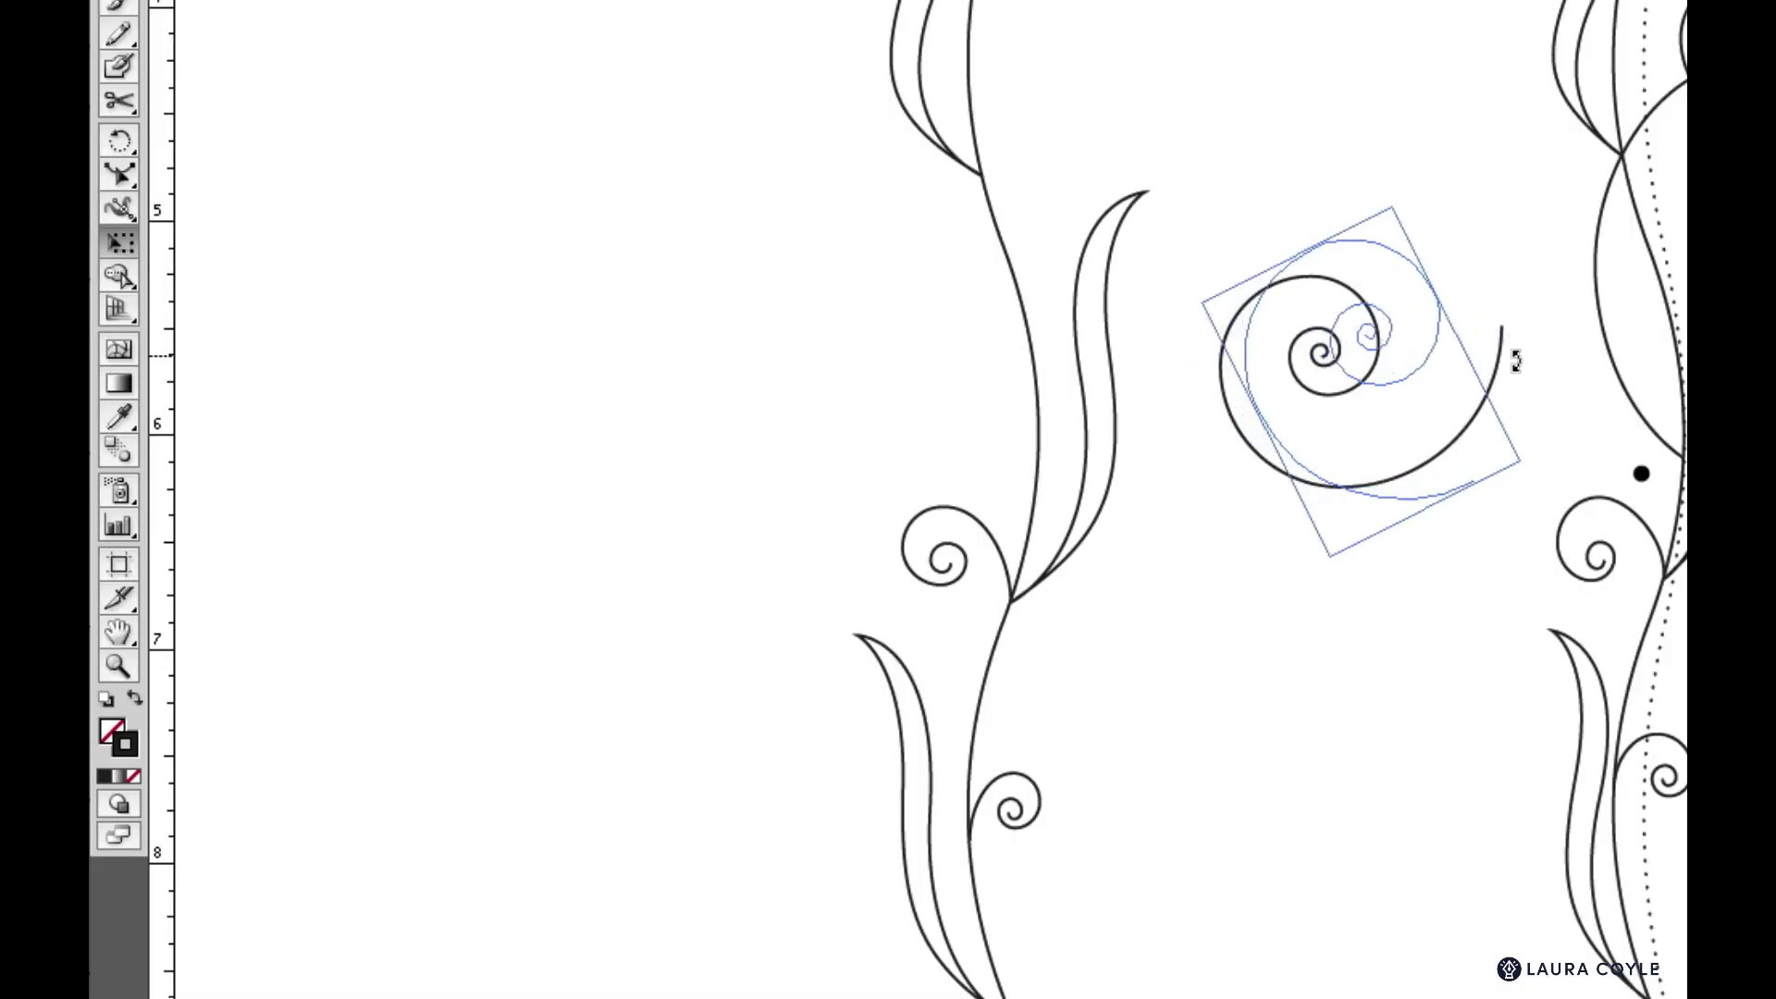
pyautogui.moveTo(1527, 349); pyautogui.dragTo(962, 468)
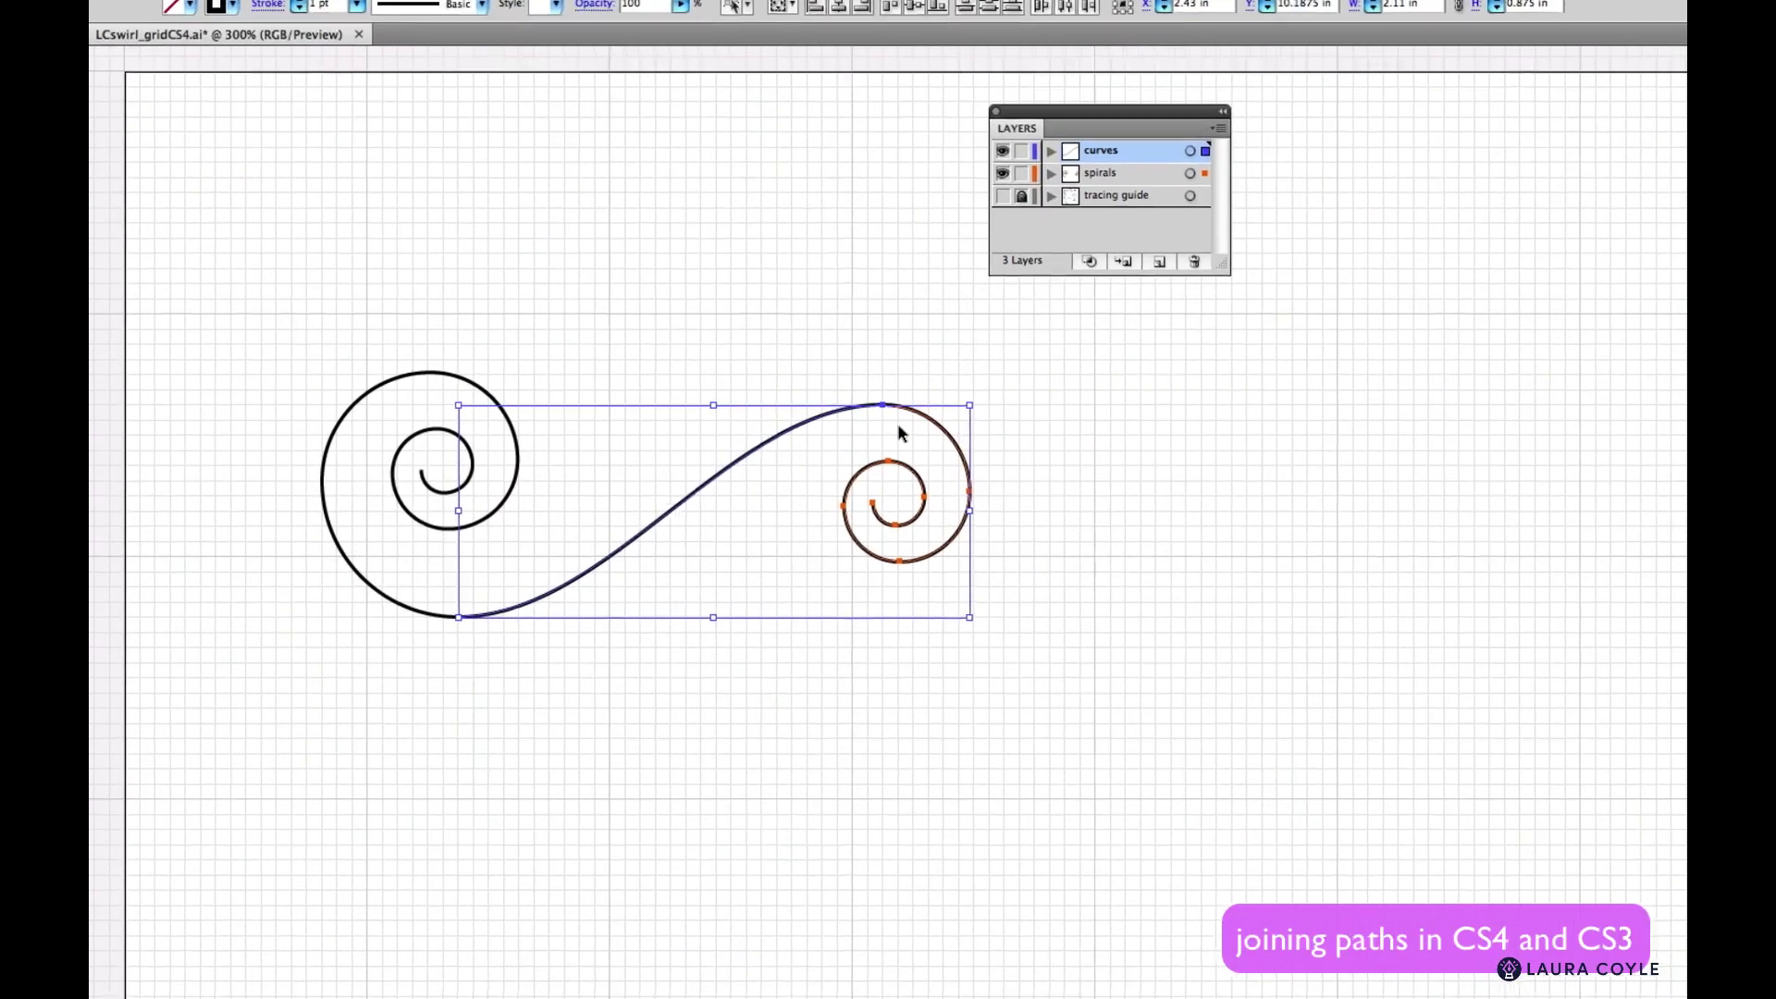
# Isolate the small spiral from the connecting curve and select the area where the two paths meet
pyautogui.hotkey('ctrl', 'shift', 'a')
pyautogui.click(973, 419)
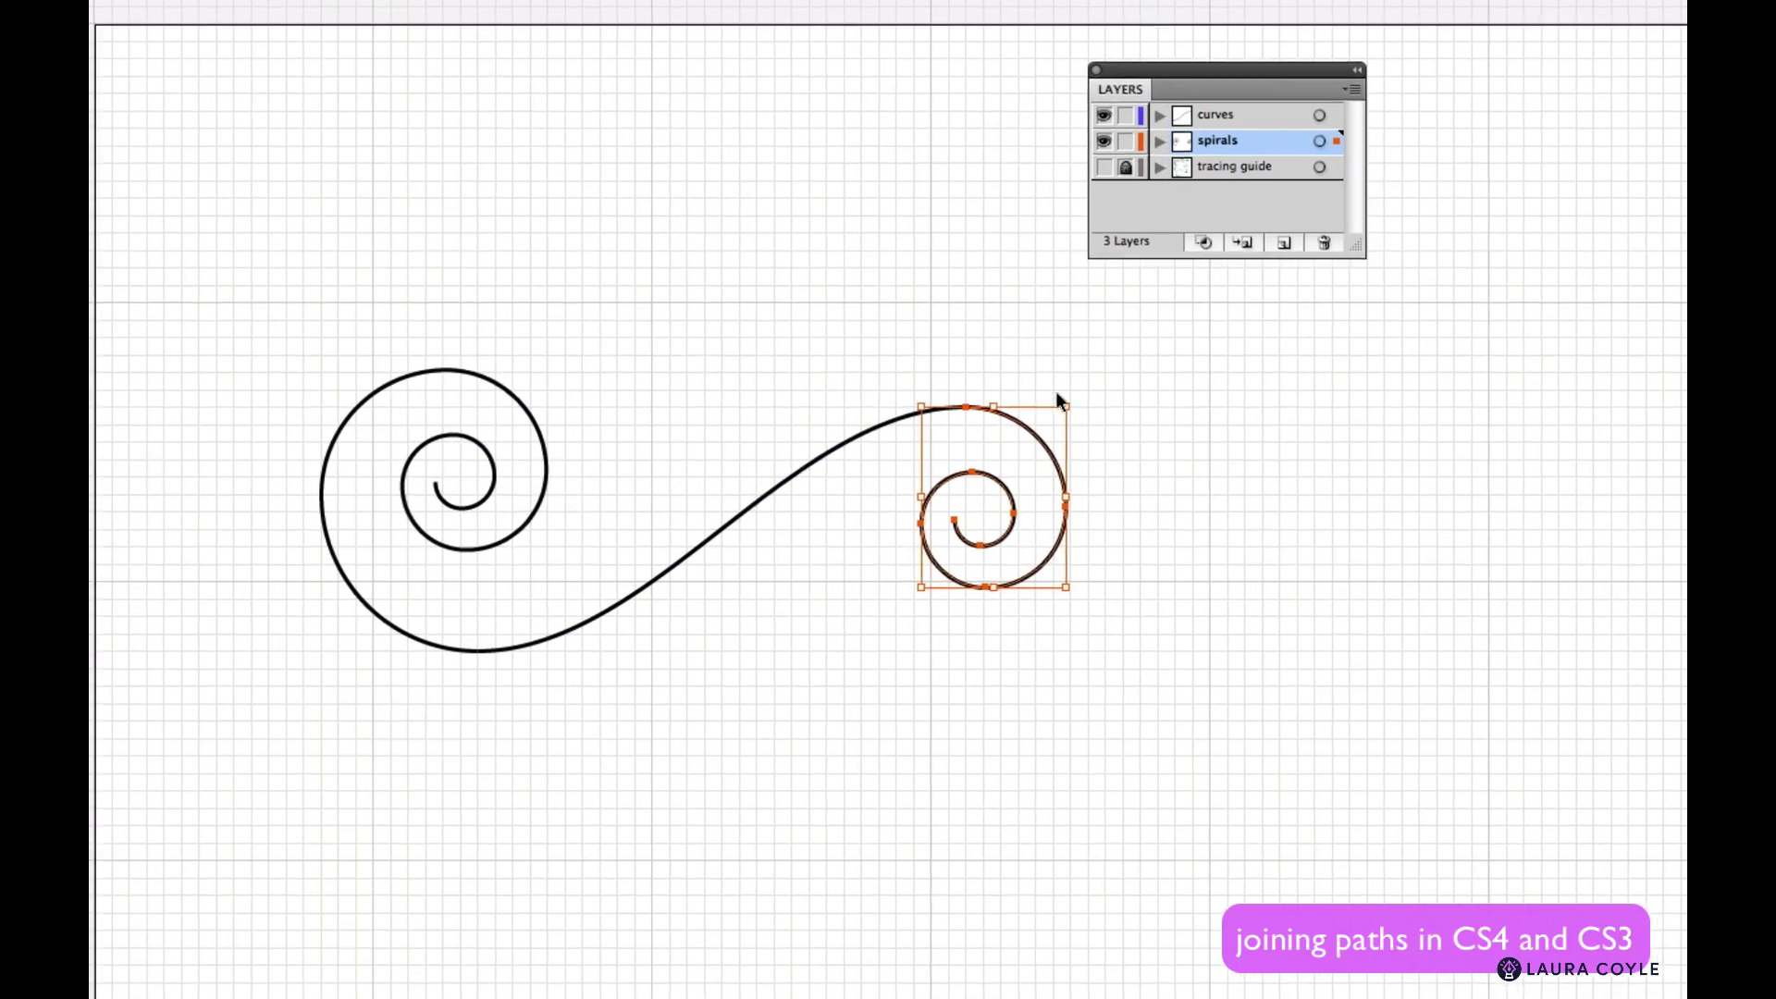
pyautogui.click(1094, 363)
pyautogui.moveTo(995, 374); pyautogui.dragTo(1140, 462)
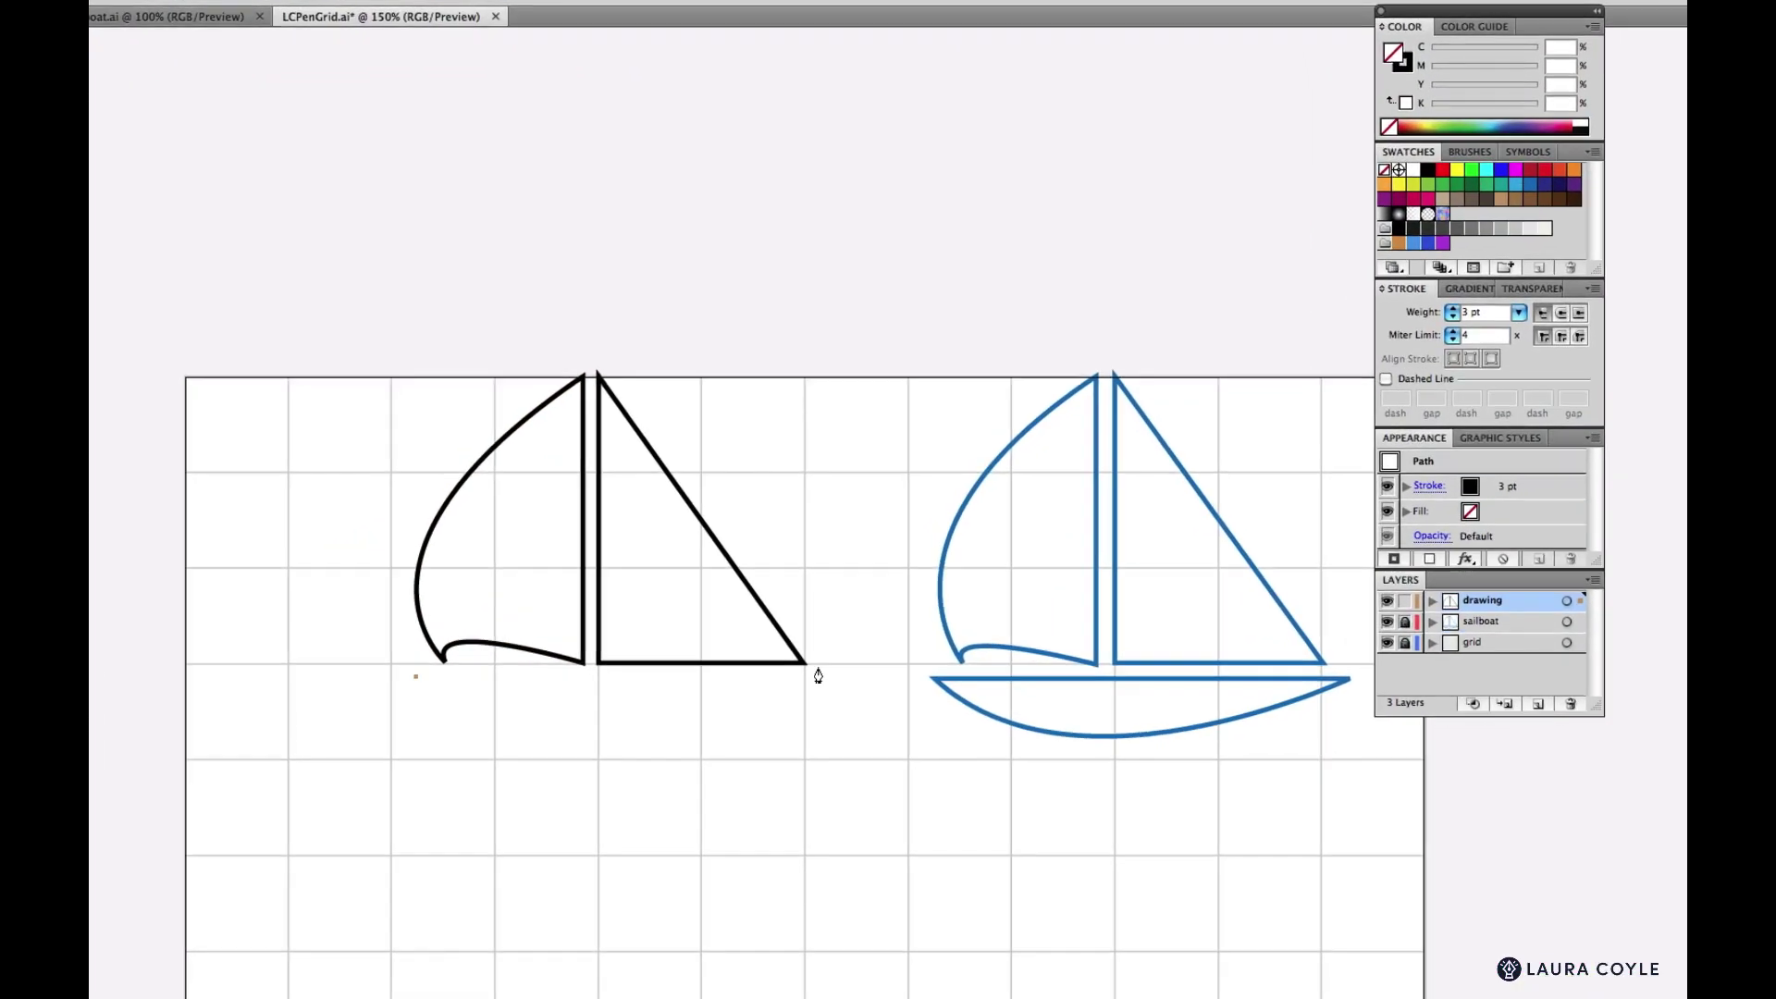
# Draw the sailboat's hull beneath the black sails with a straight upper edge and a curved underside
pyautogui.click(816, 681)
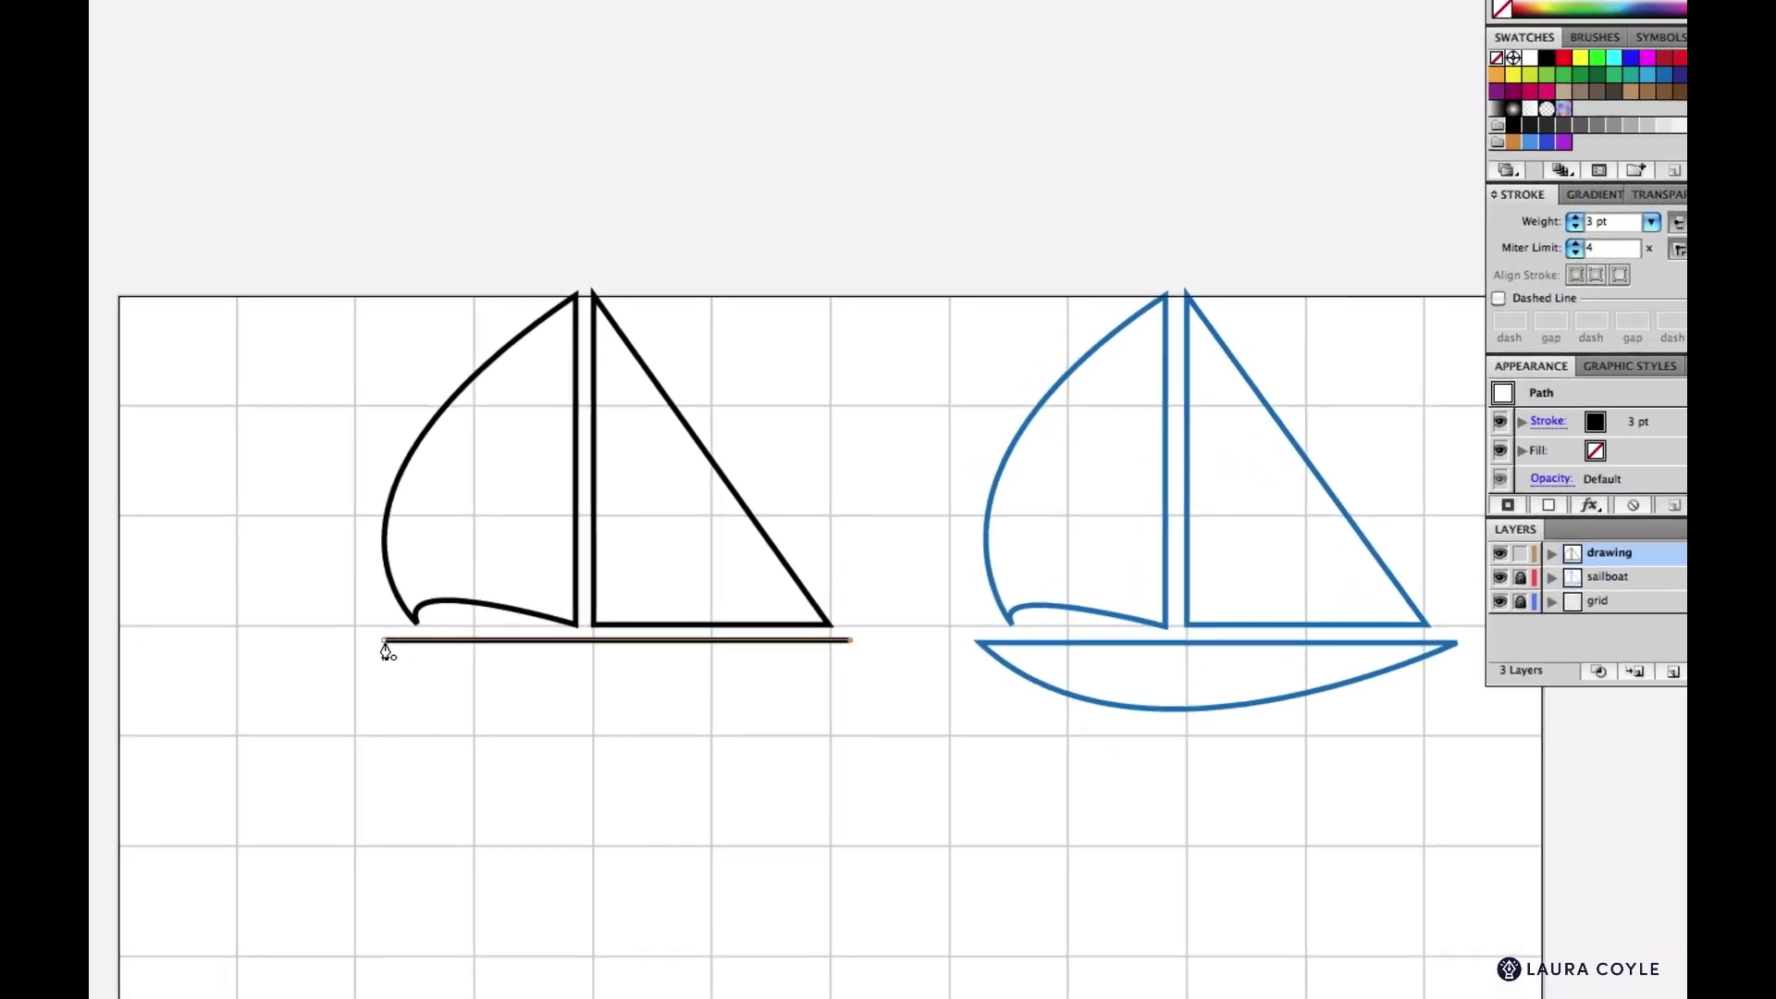
pyautogui.moveTo(391, 650); pyautogui.dragTo(202, 497)
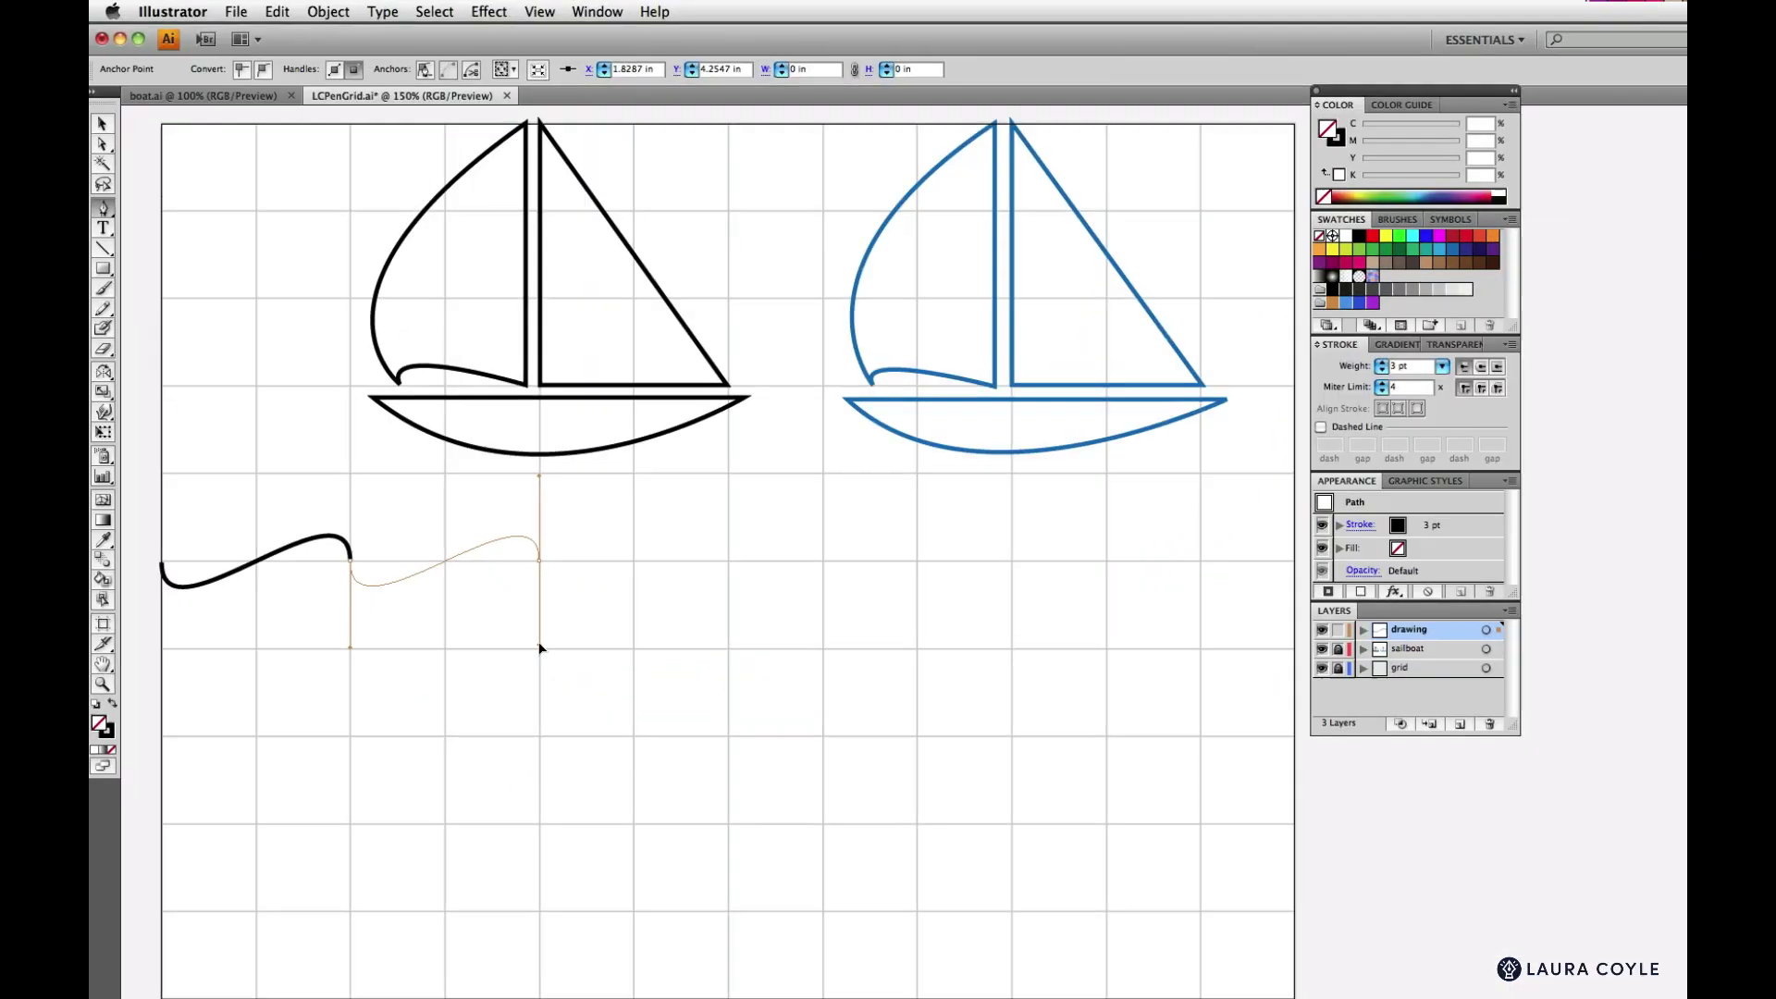
# Extend the wave path beneath the sailboat with repeated S-curve segments, each two grid squares wide
pyautogui.moveTo(528, 656); pyautogui.dragTo(546, 646)
pyautogui.moveTo(723, 592); pyautogui.dragTo(722, 689)
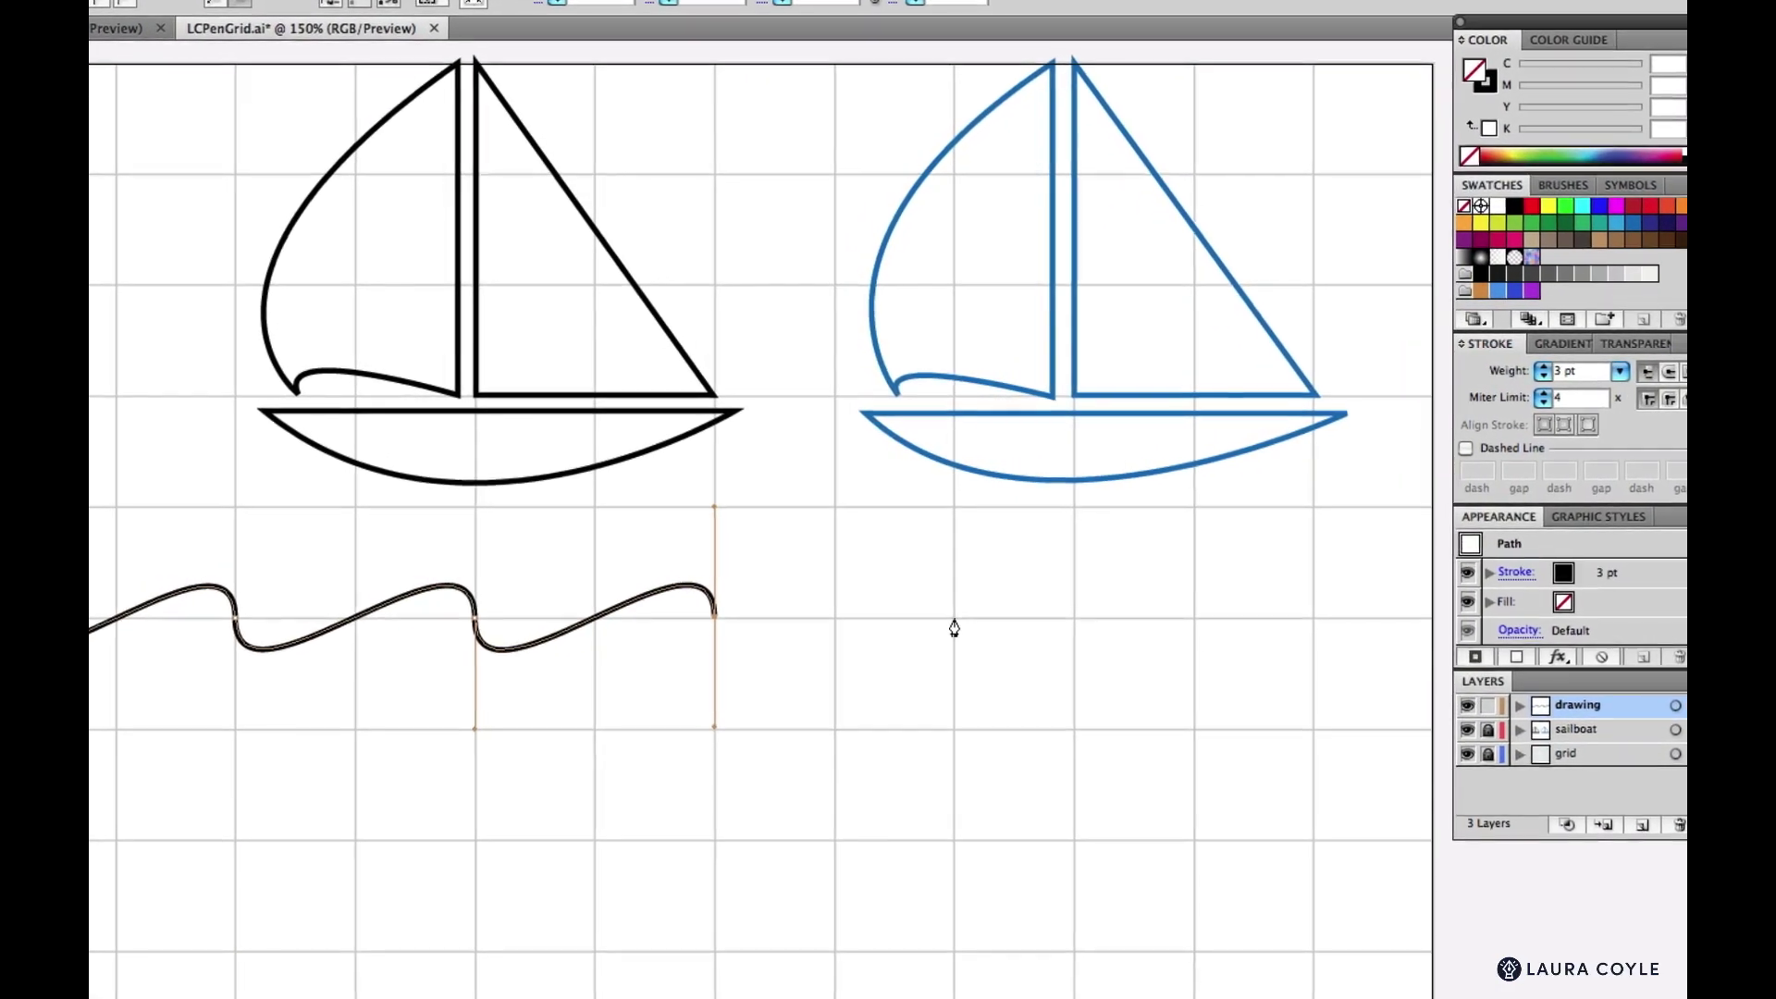
pyautogui.moveTo(950, 611); pyautogui.dragTo(979, 916)
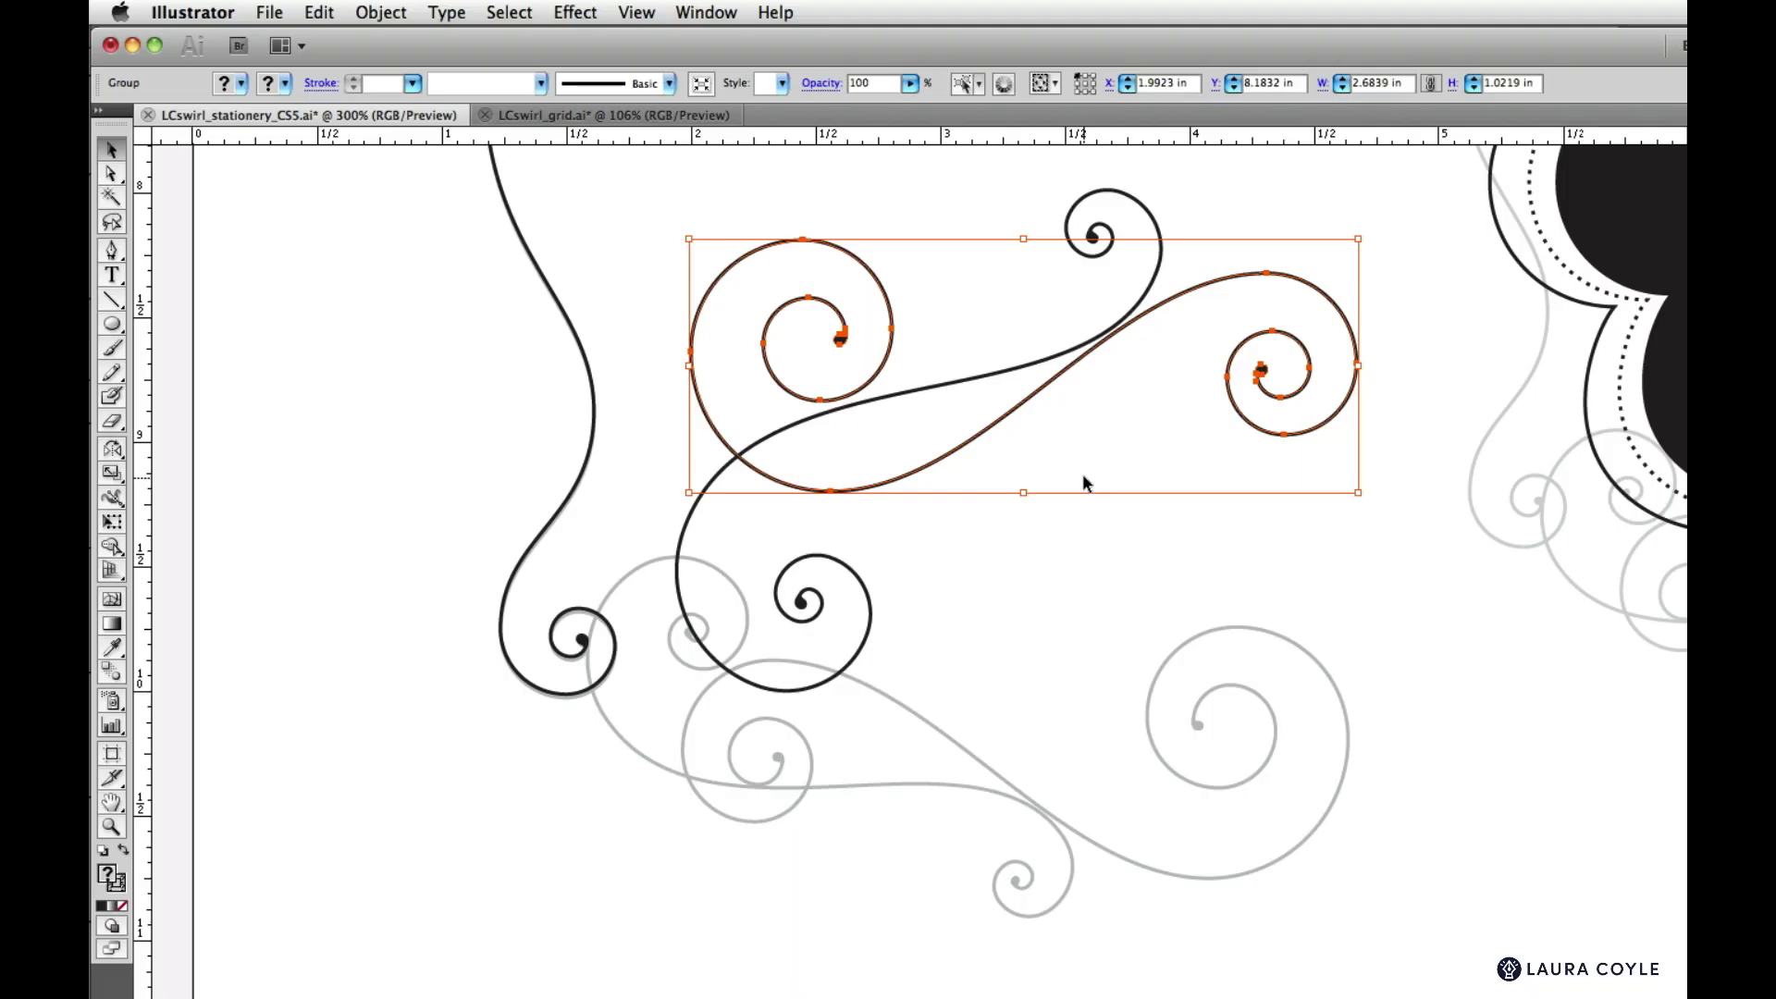
# Open the Reflect options for the selected double-spiral group
pyautogui.doubleClick(111, 452)
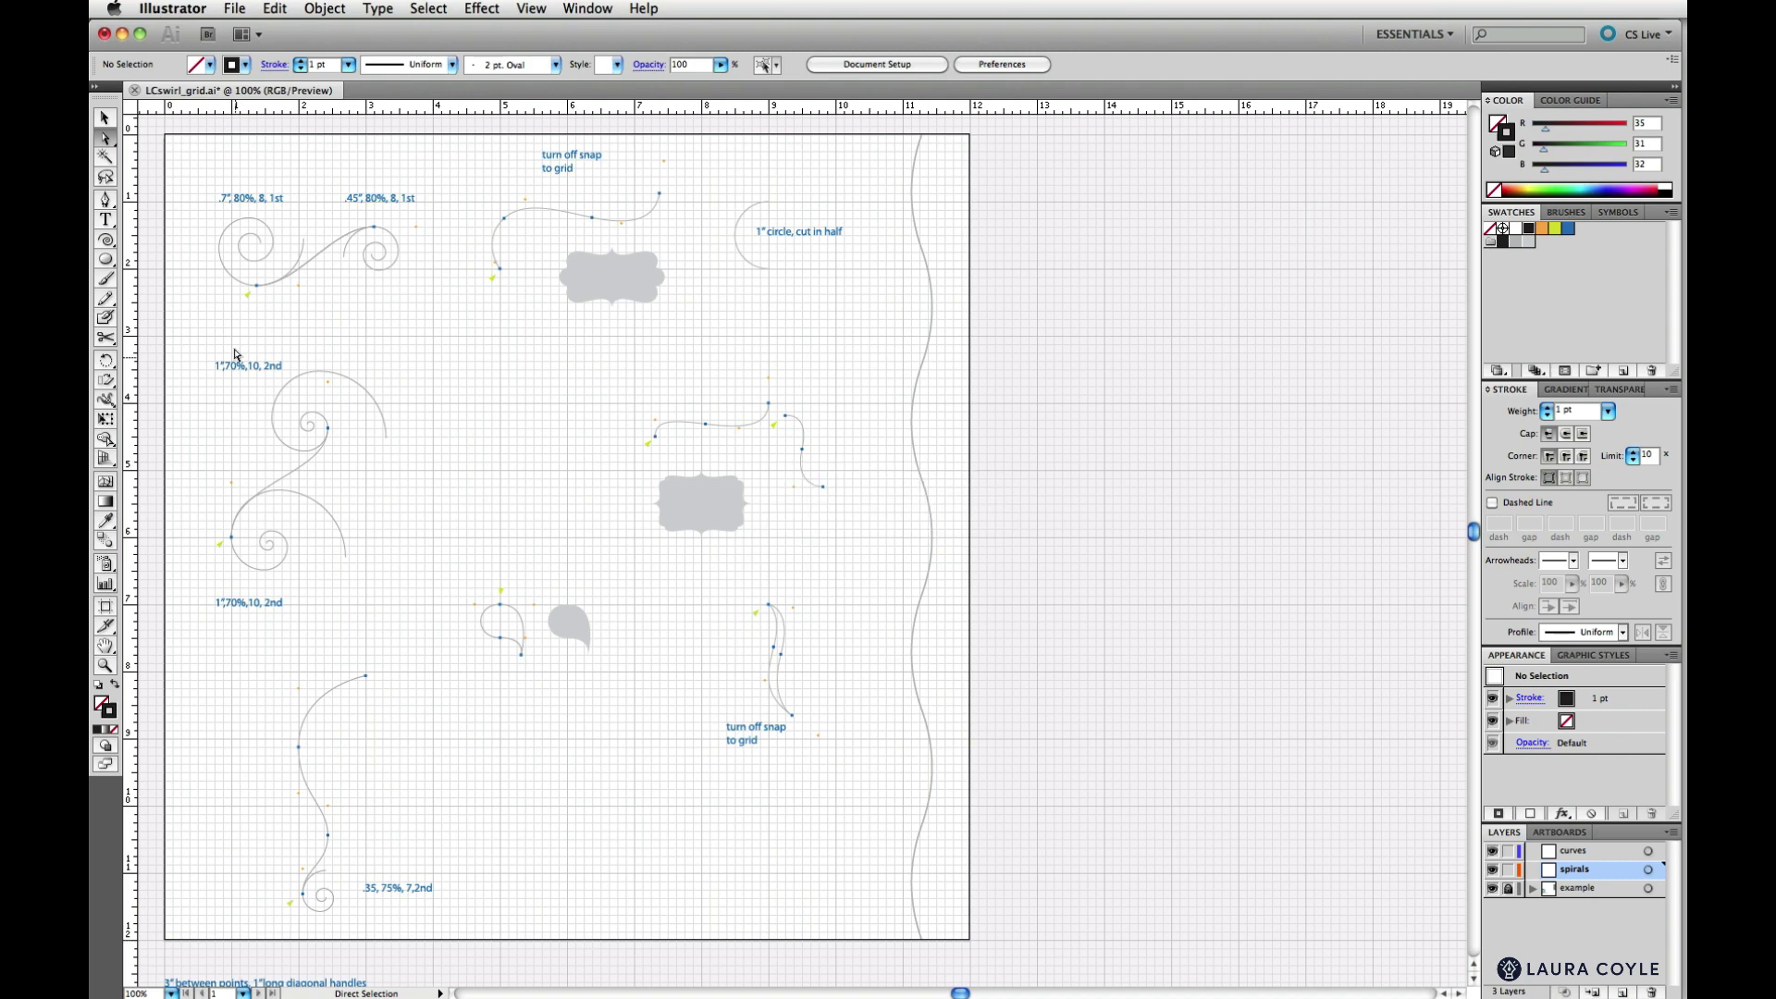
# Turn off Scale Strokes & Effects and Double Click To Isolate in the General preferences
pyautogui.click(198, 11)
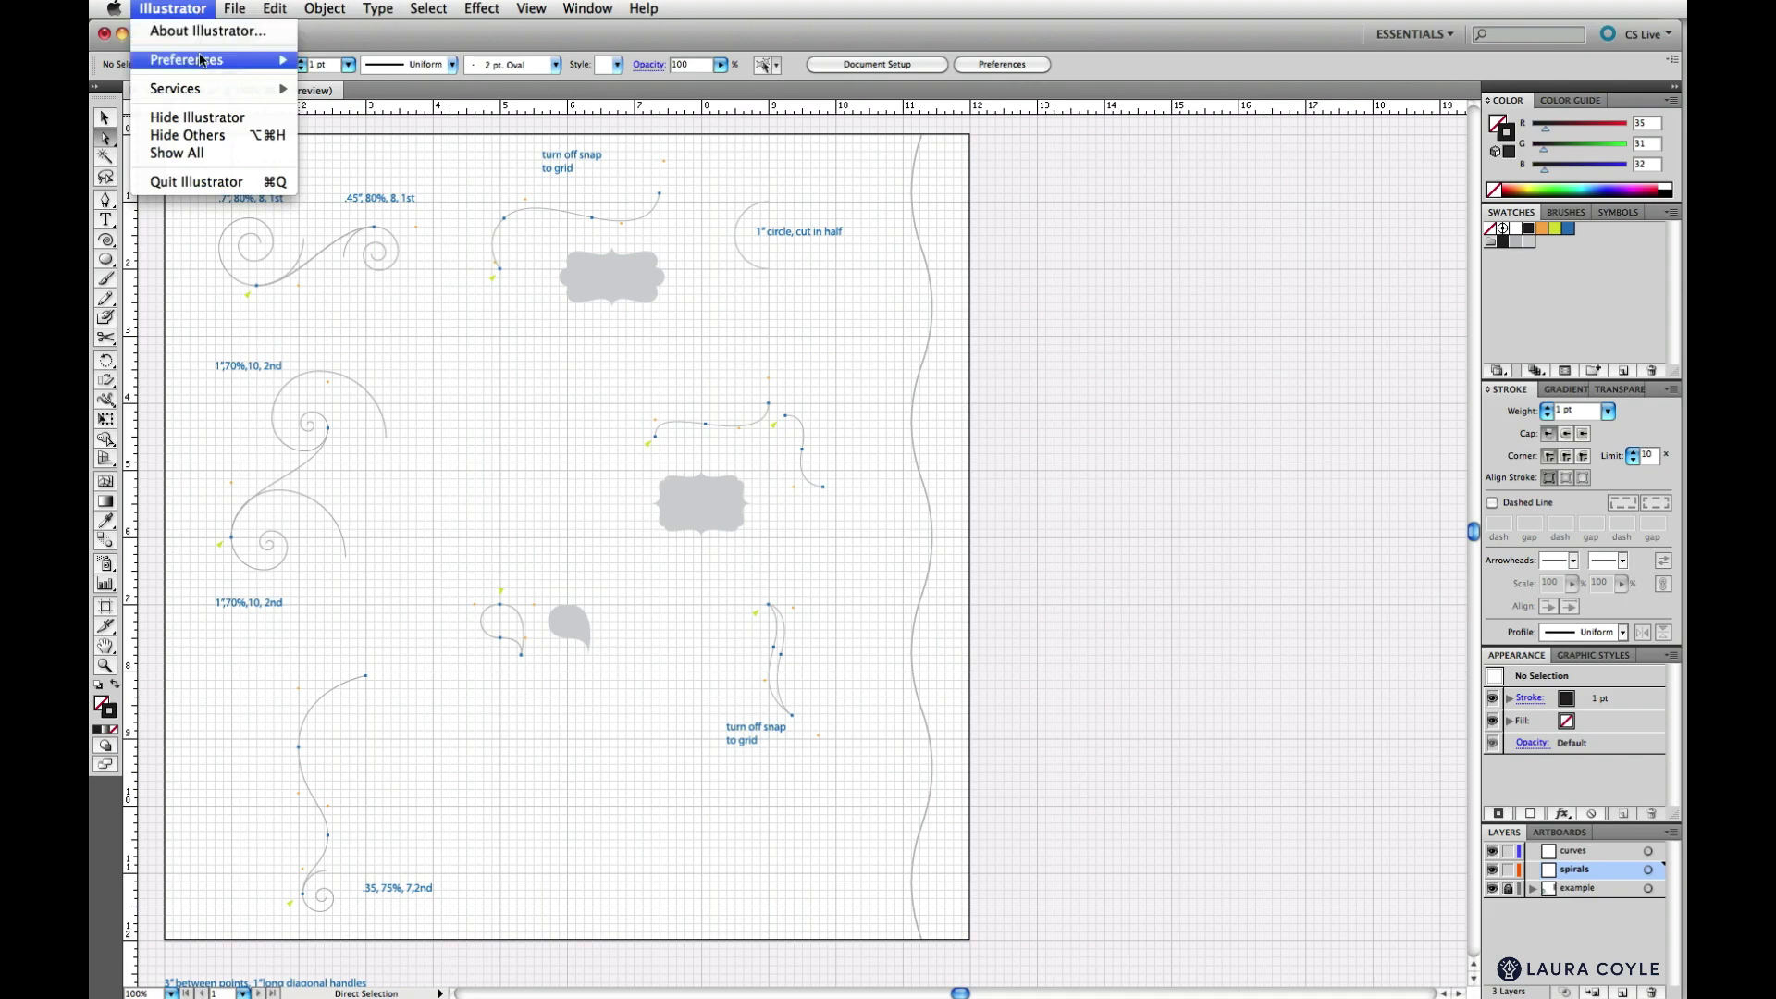
pyautogui.moveTo(201, 61)
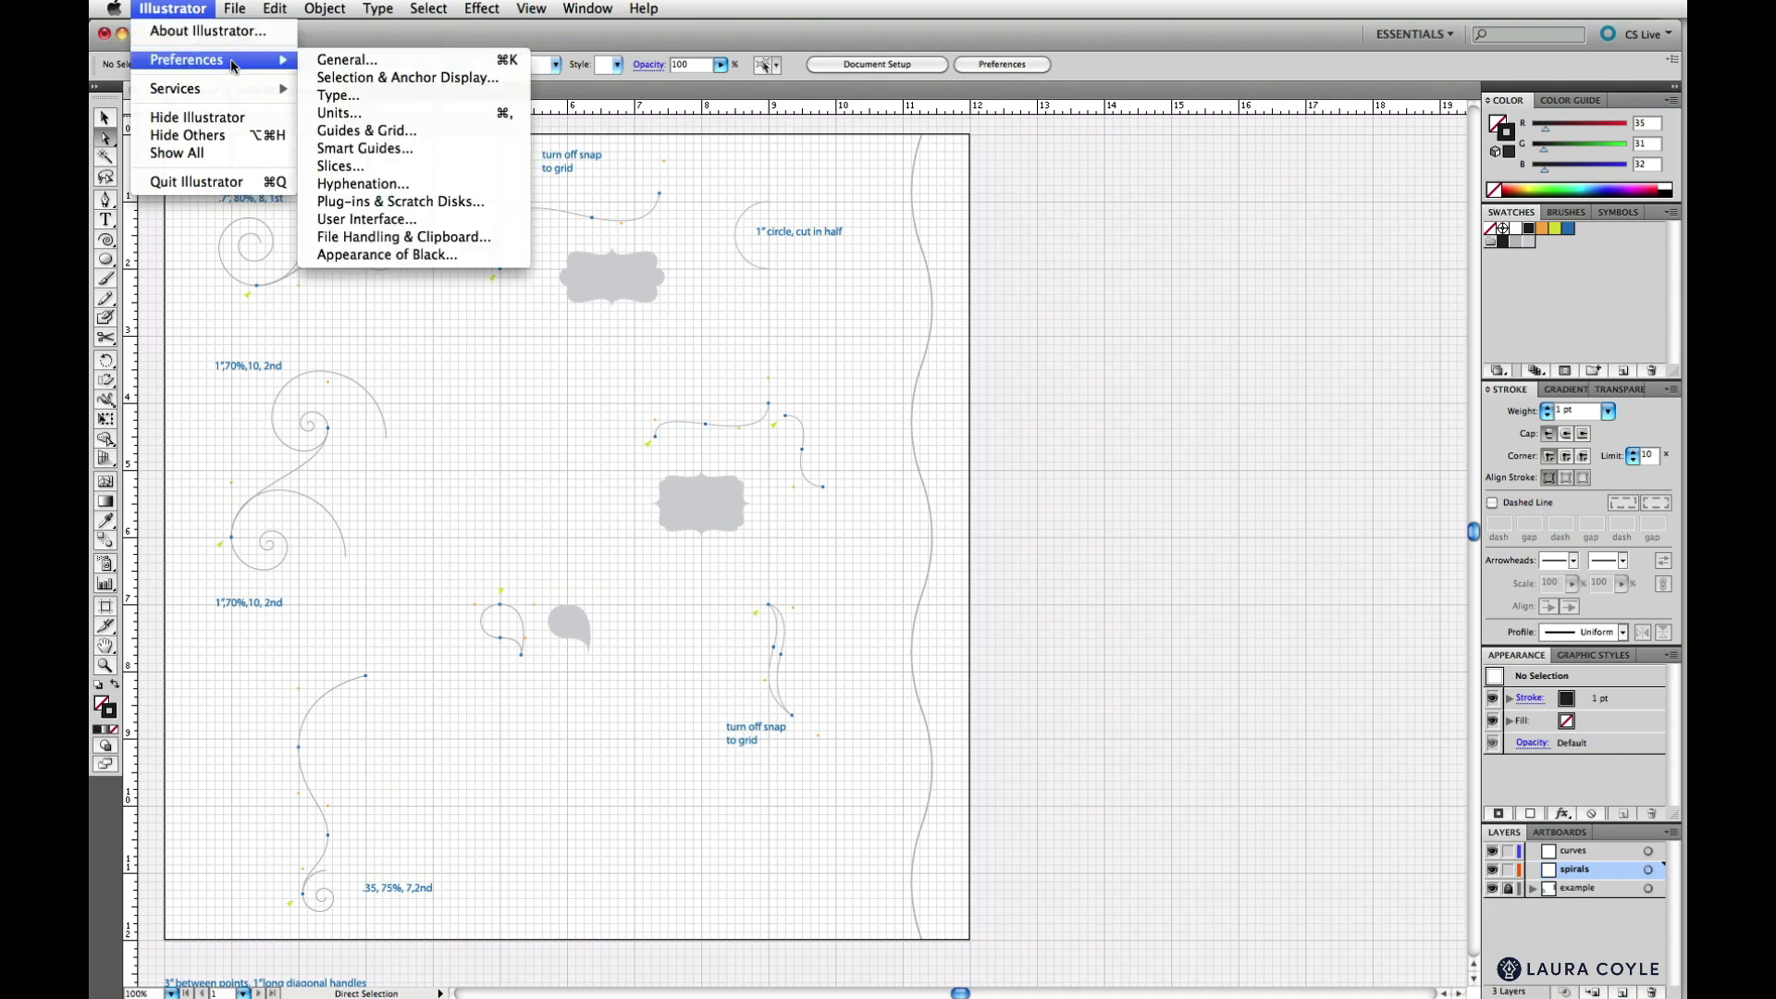
pyautogui.click(194, 11)
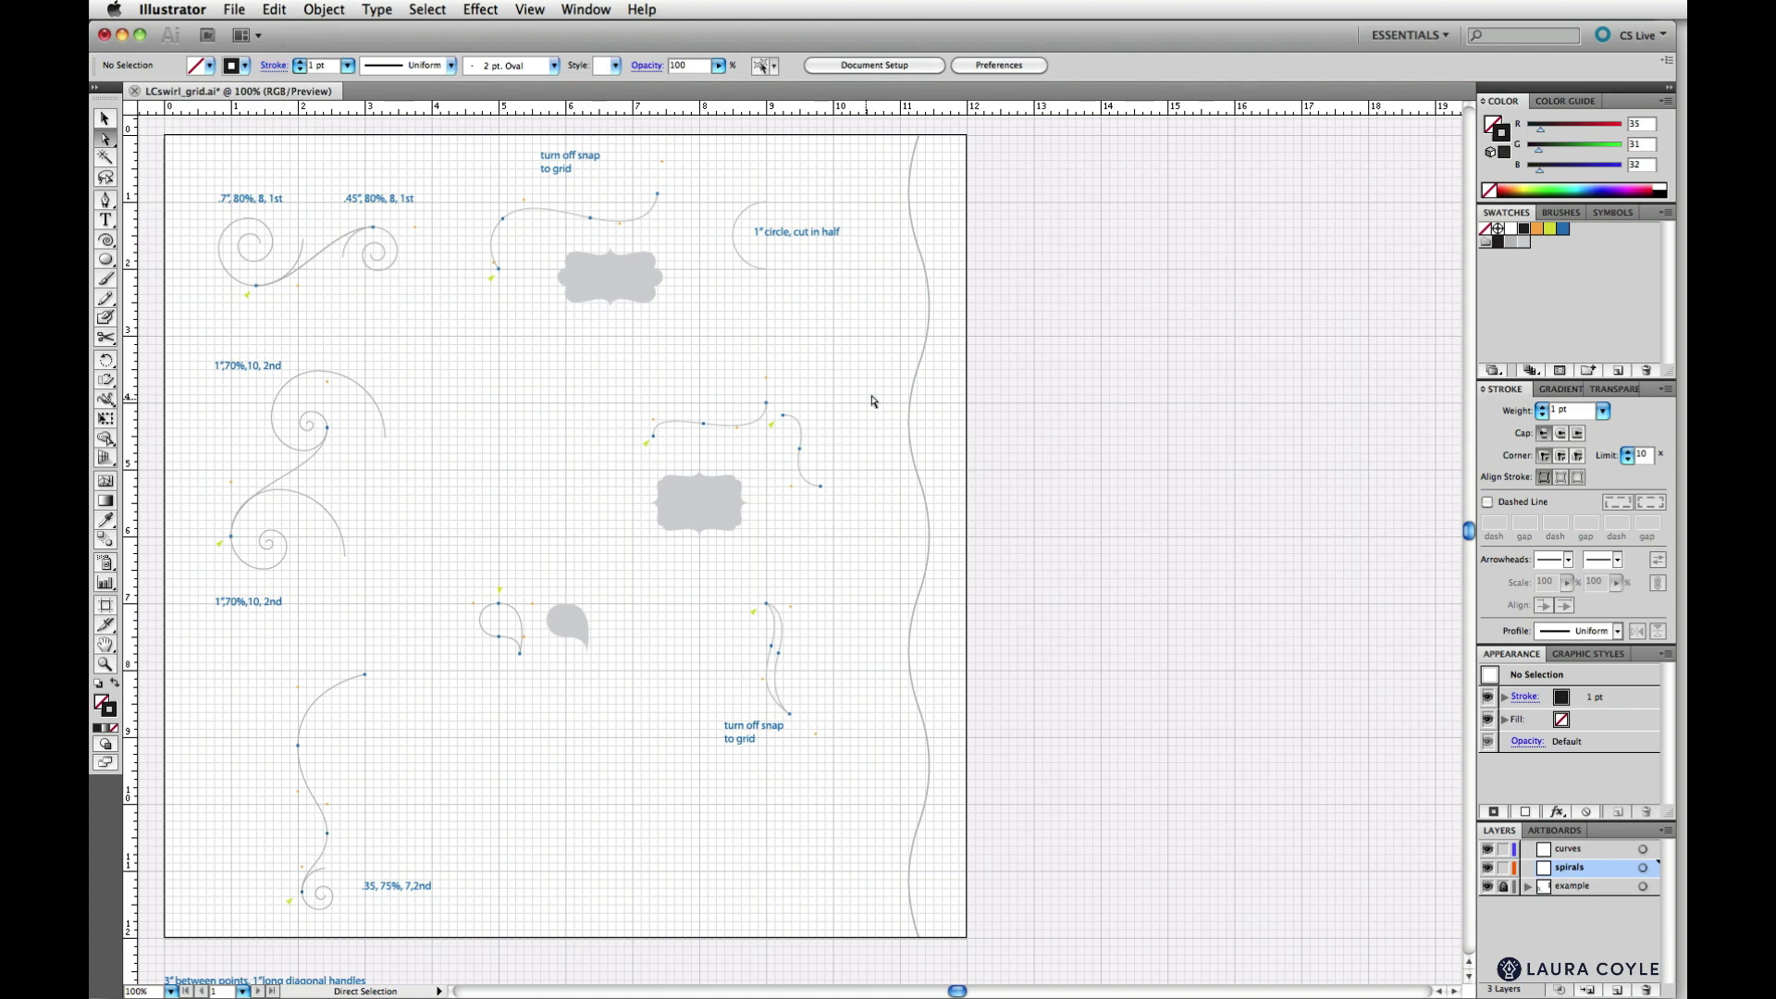
pyautogui.click(1017, 67)
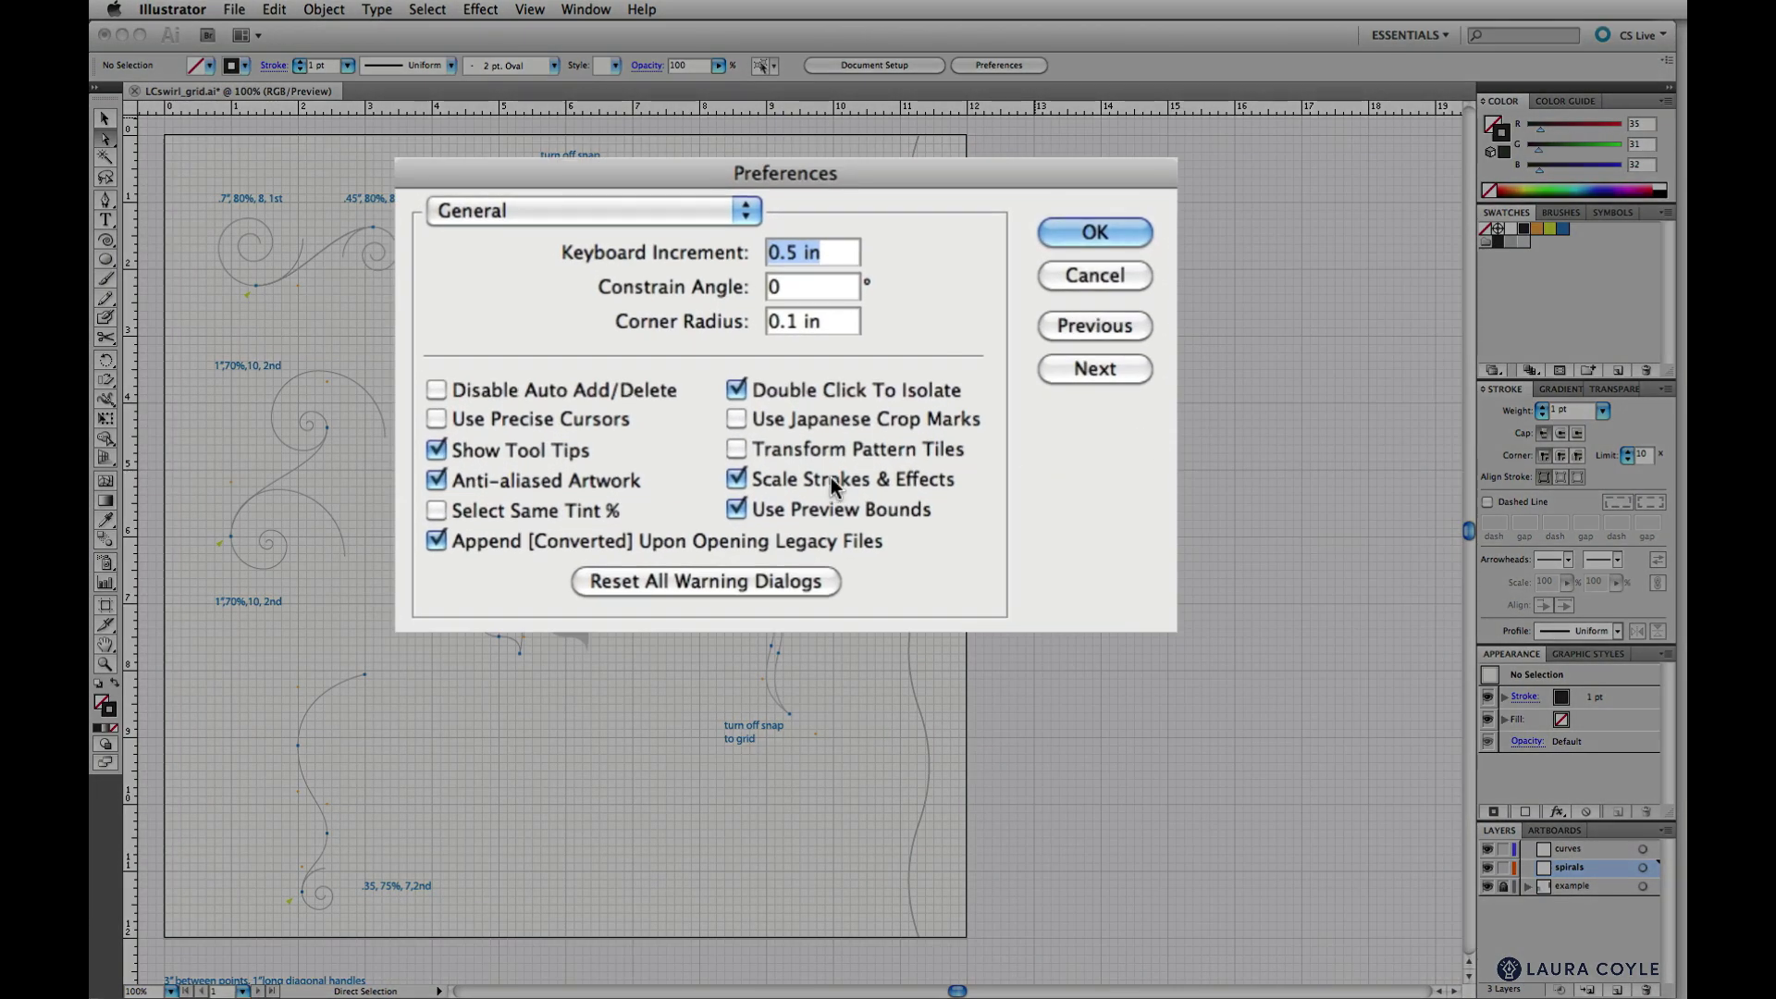
pyautogui.click(738, 480)
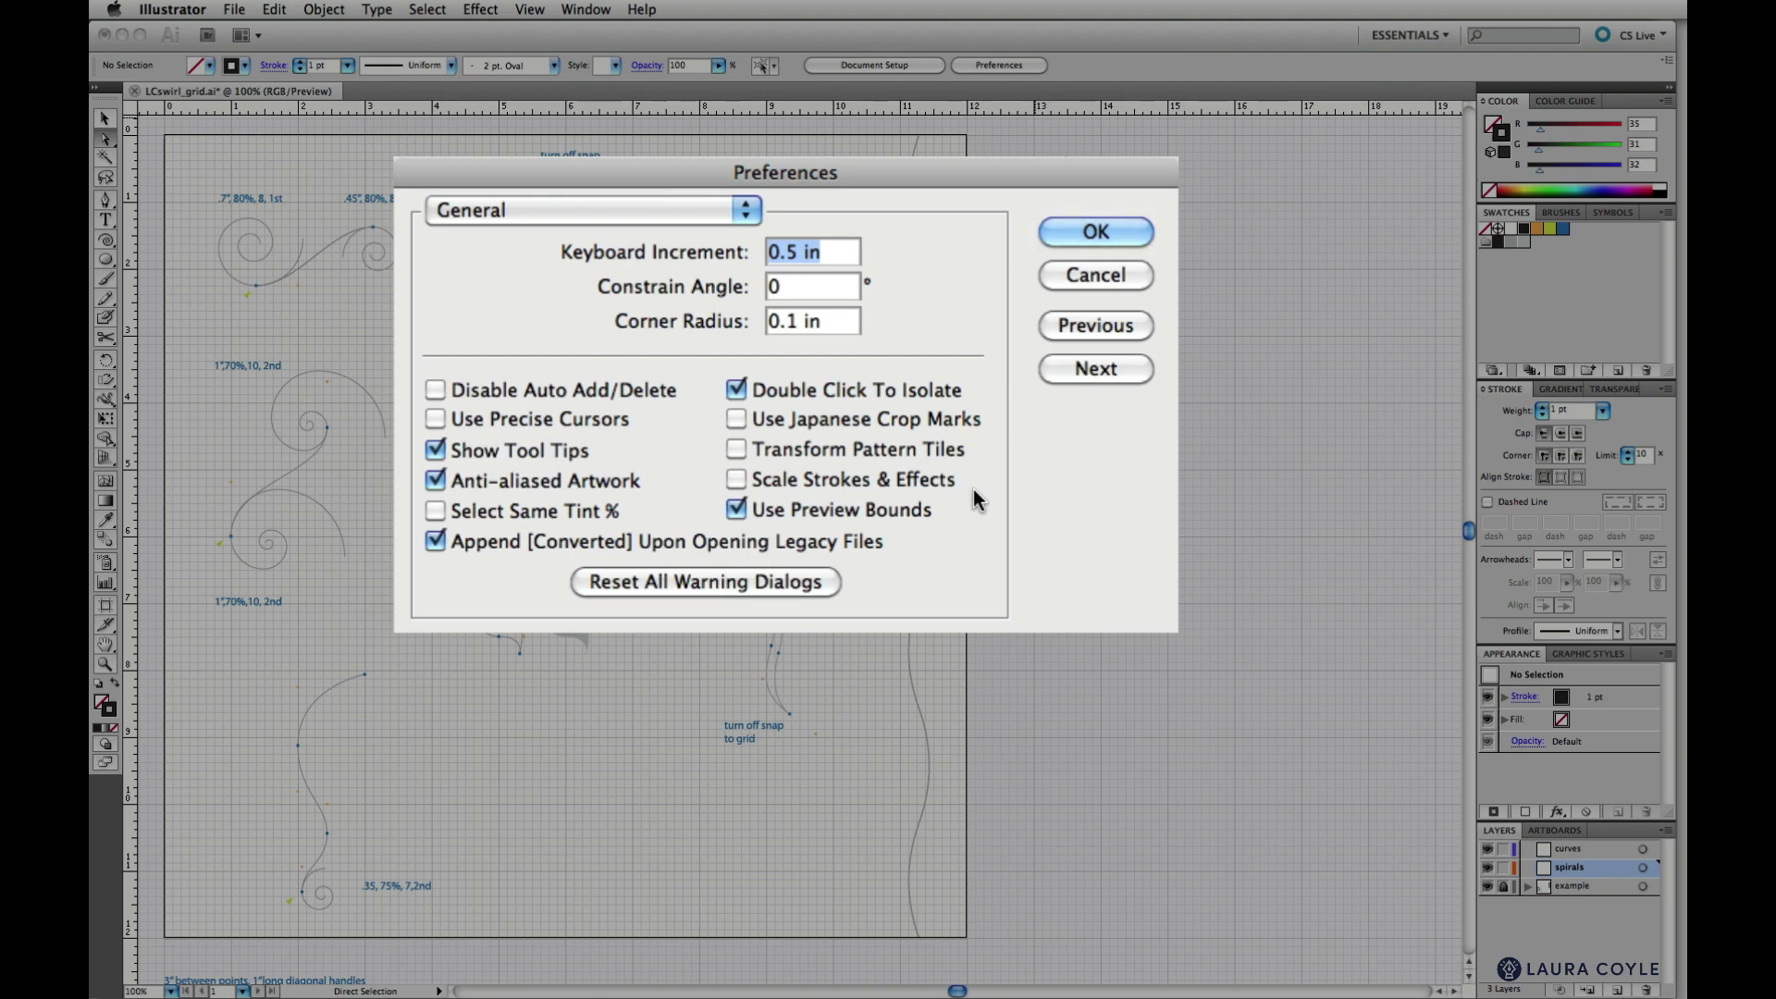
pyautogui.click(737, 391)
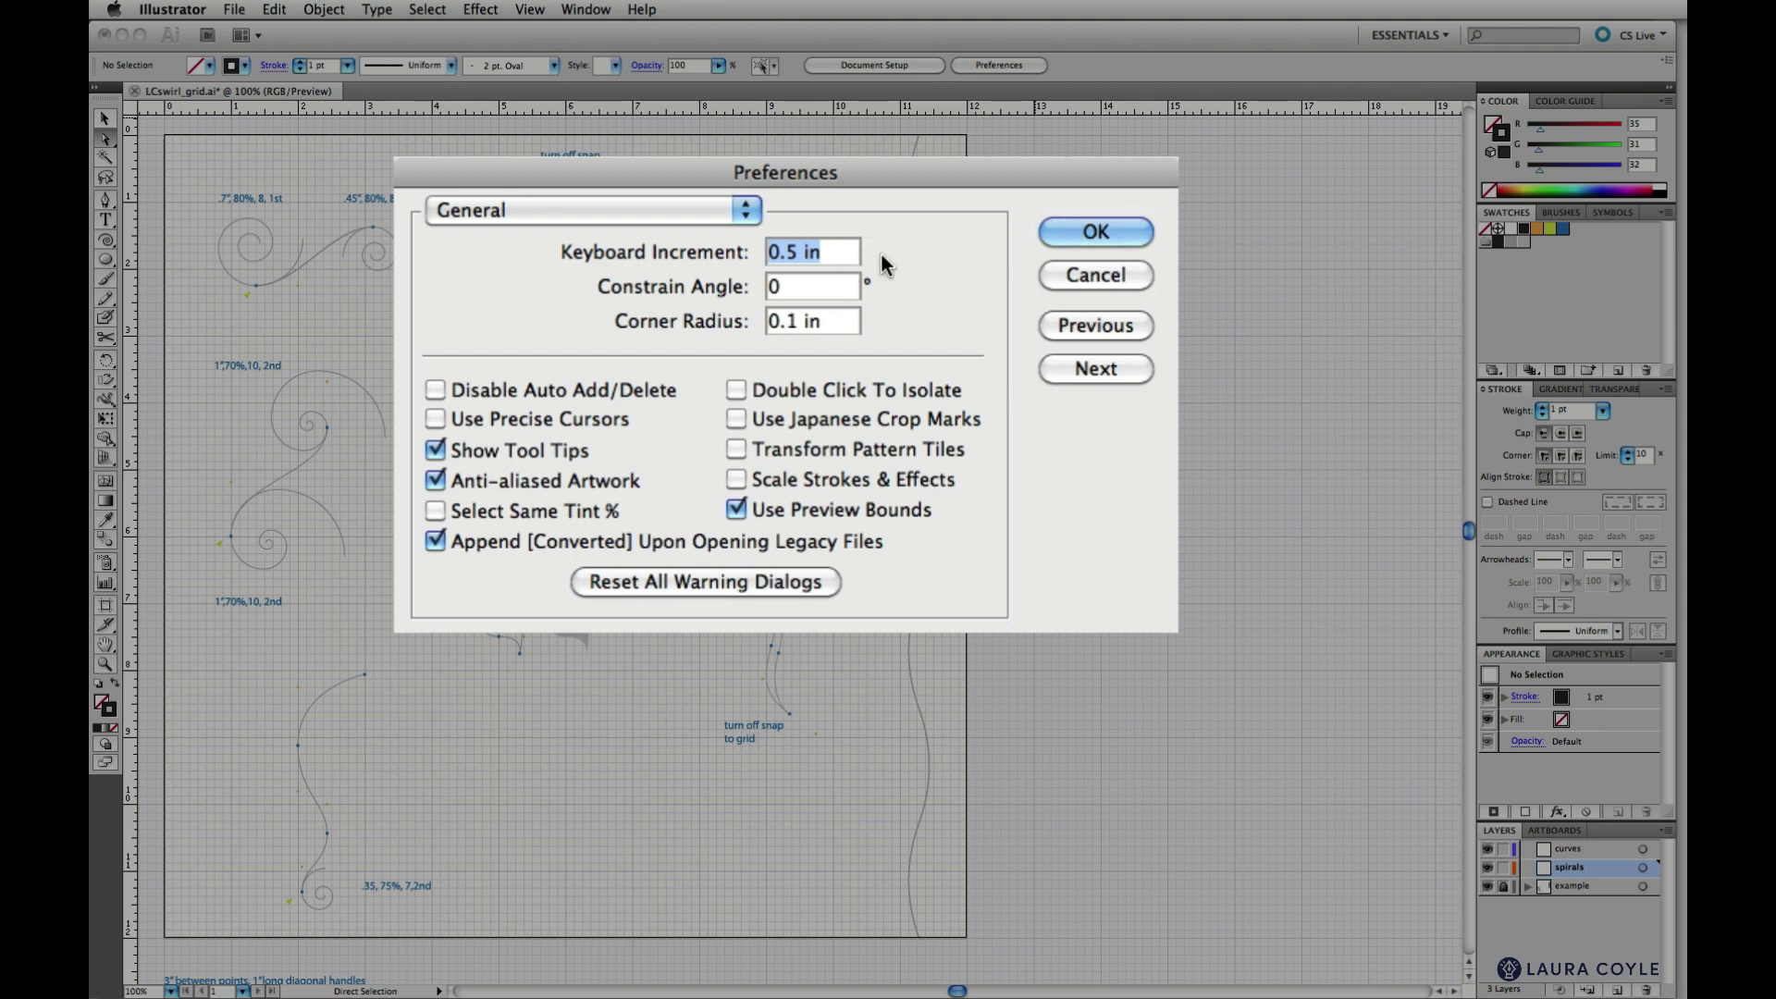
# Review the Selection & Anchor Display and Guides & Grid preferences, and apply the preference settings
pyautogui.click(662, 209)
pyautogui.click(743, 252)
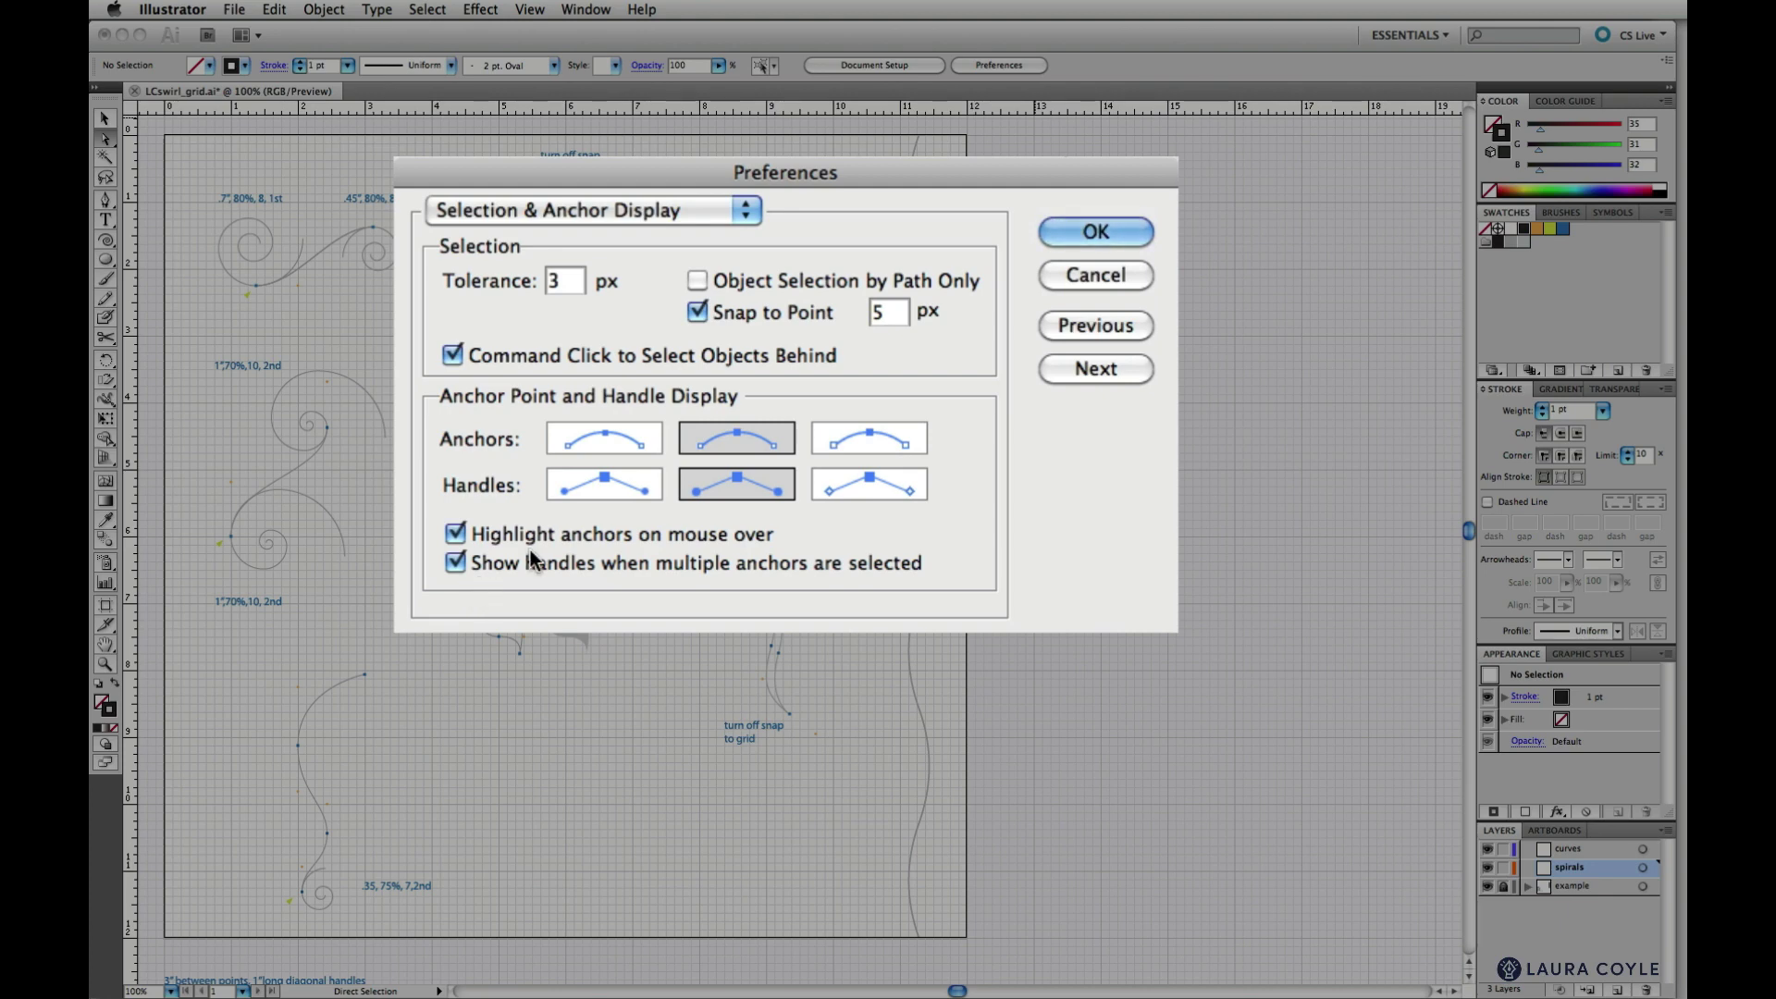
pyautogui.click(694, 210)
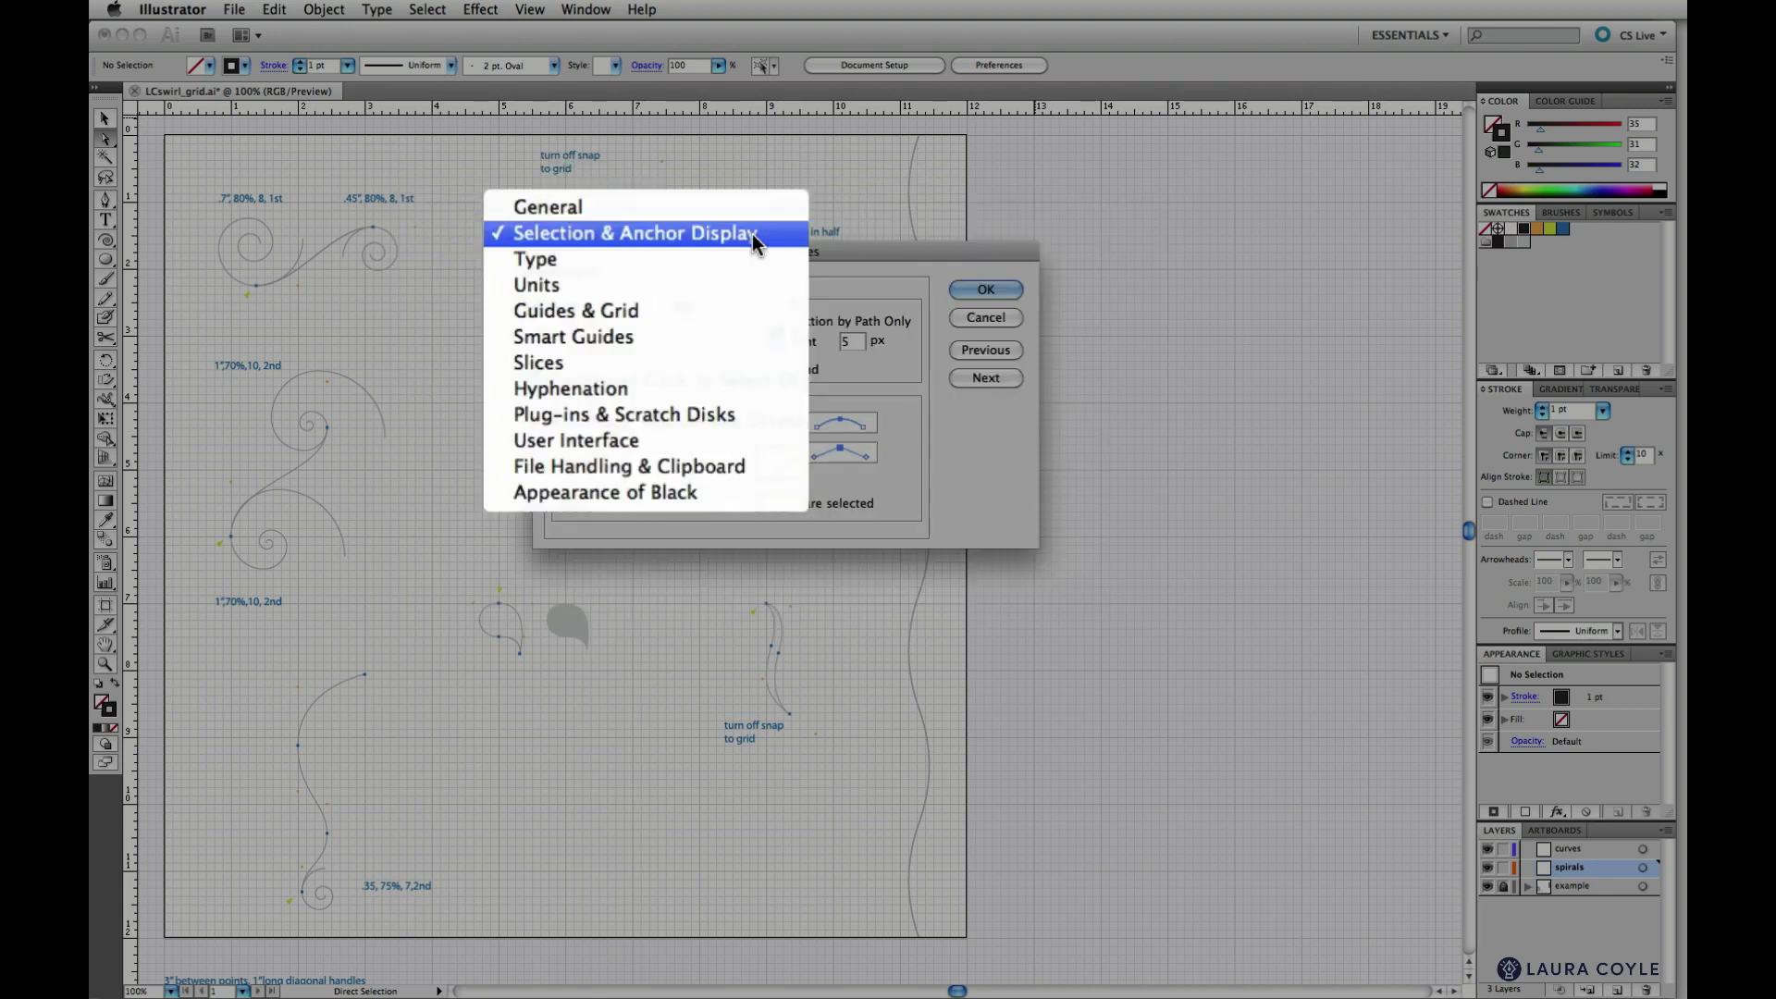
pyautogui.click(740, 313)
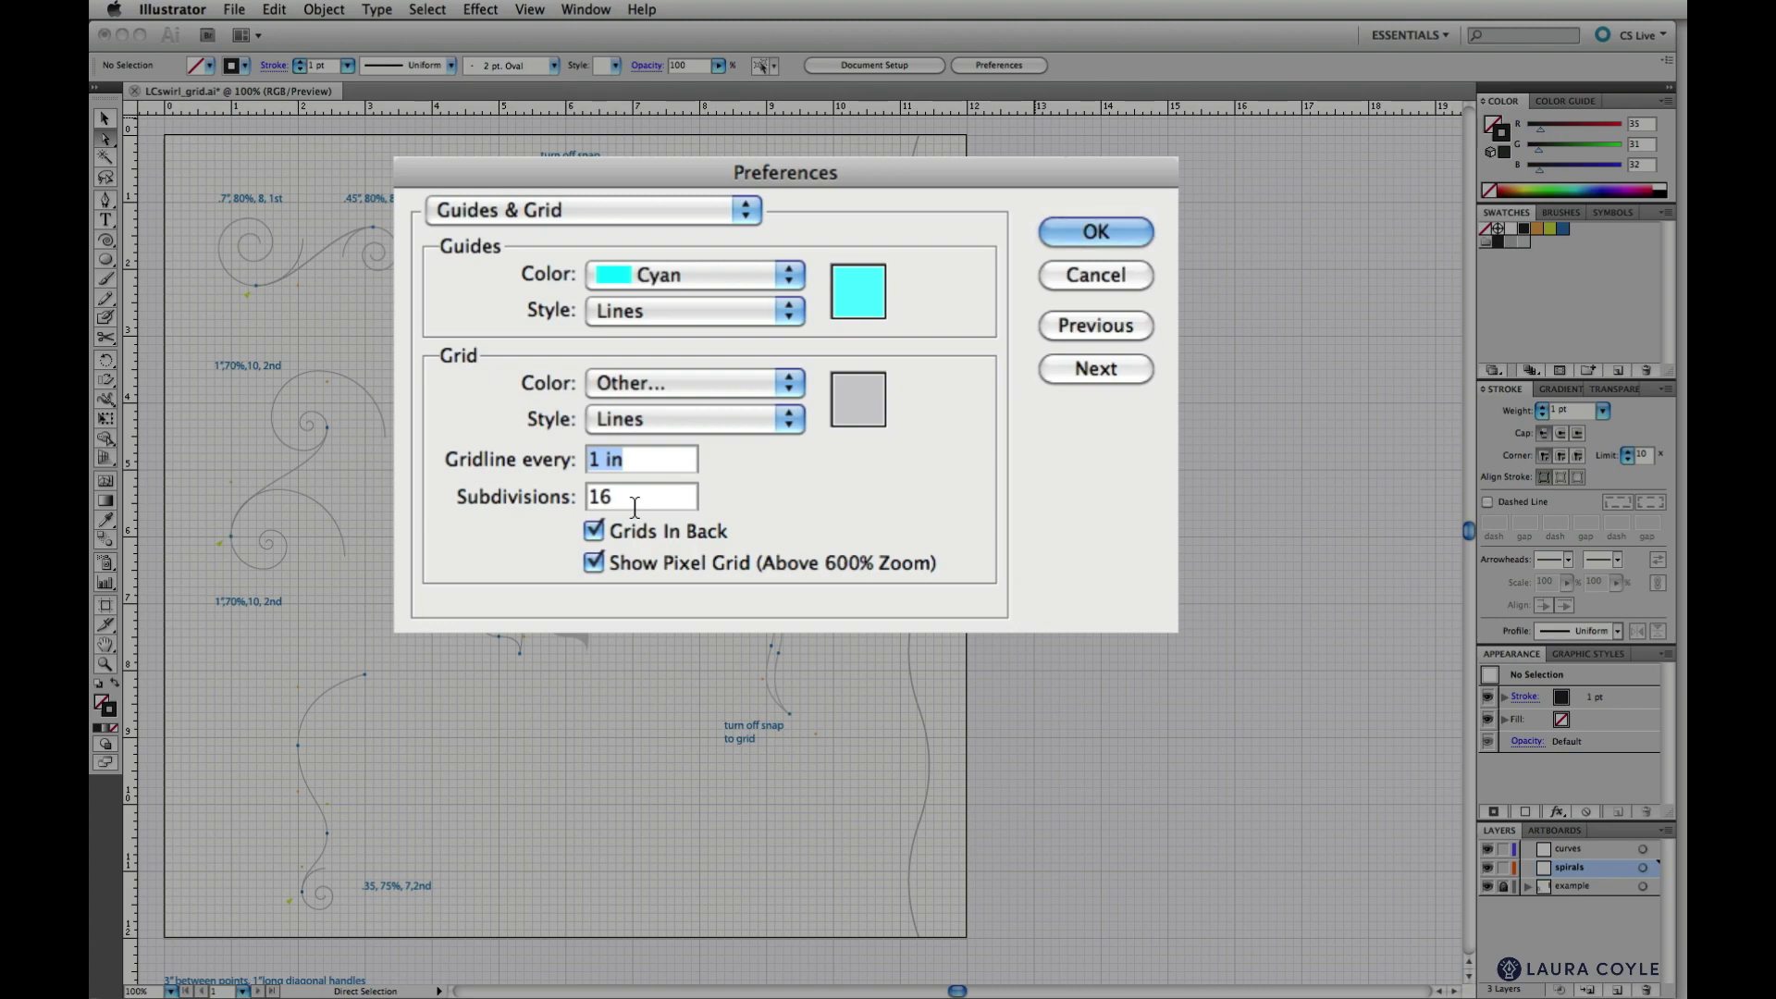
pyautogui.click(1058, 233)
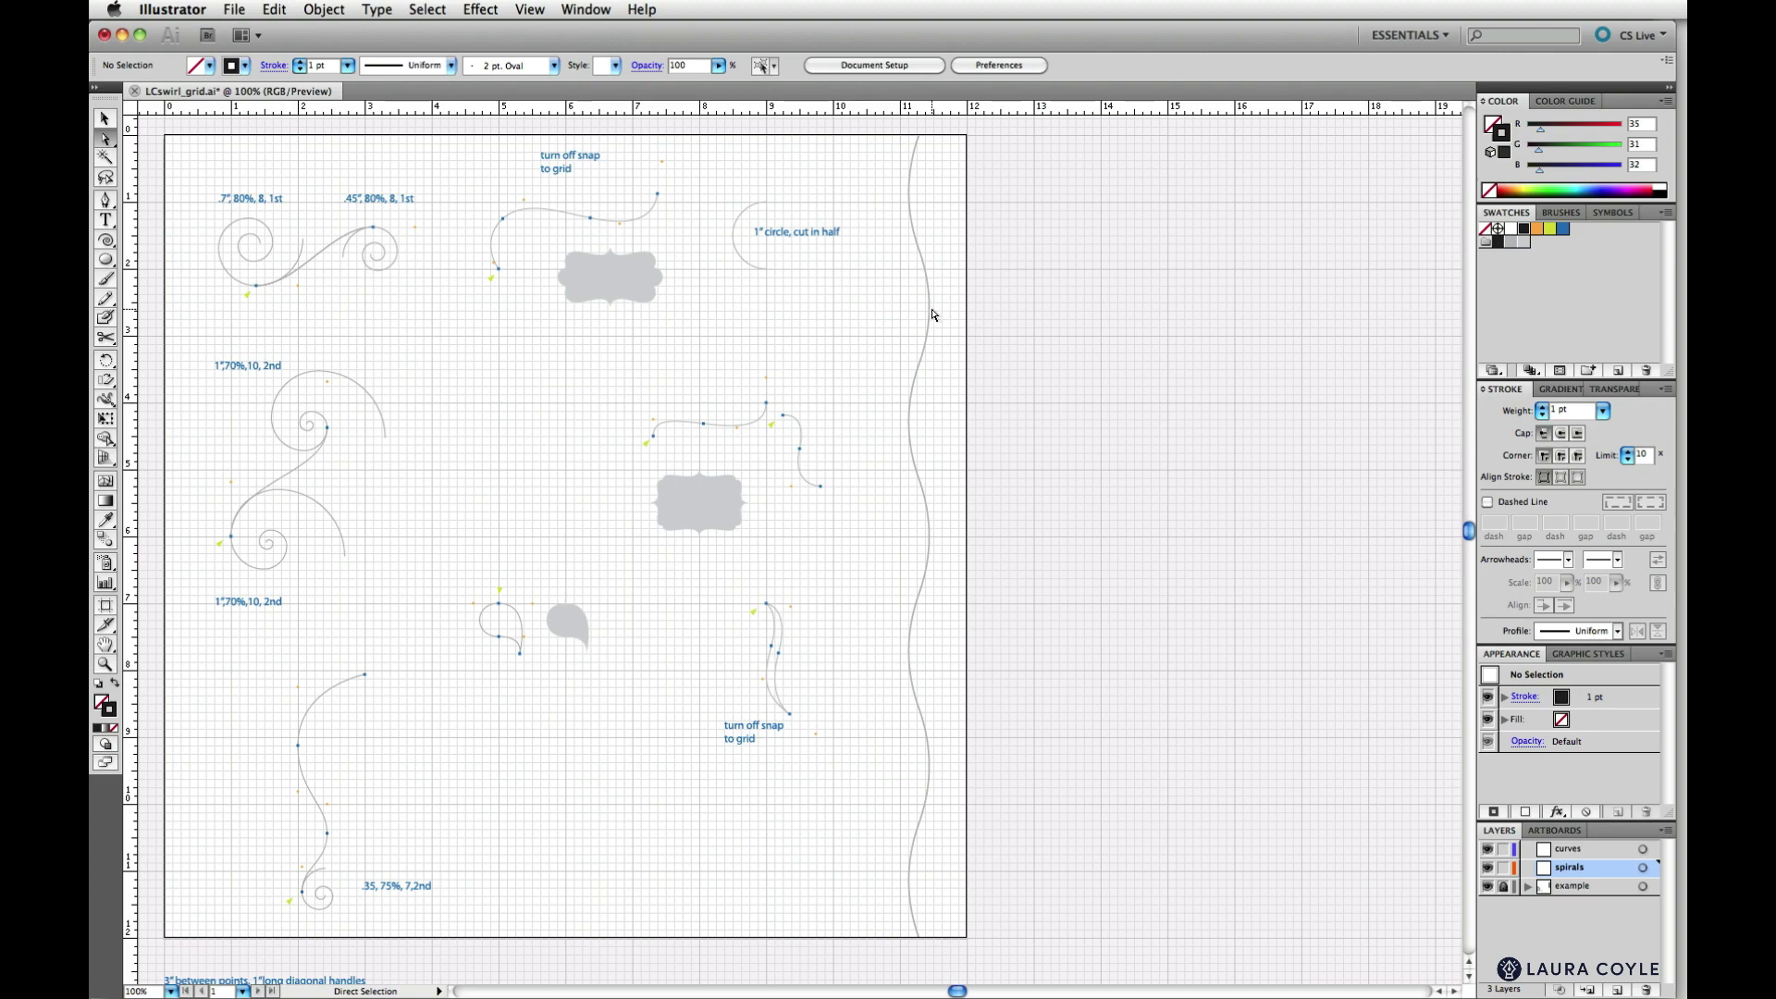
# Check the grid visibility, Snap to Grid and Snap to Point settings
pyautogui.click(531, 10)
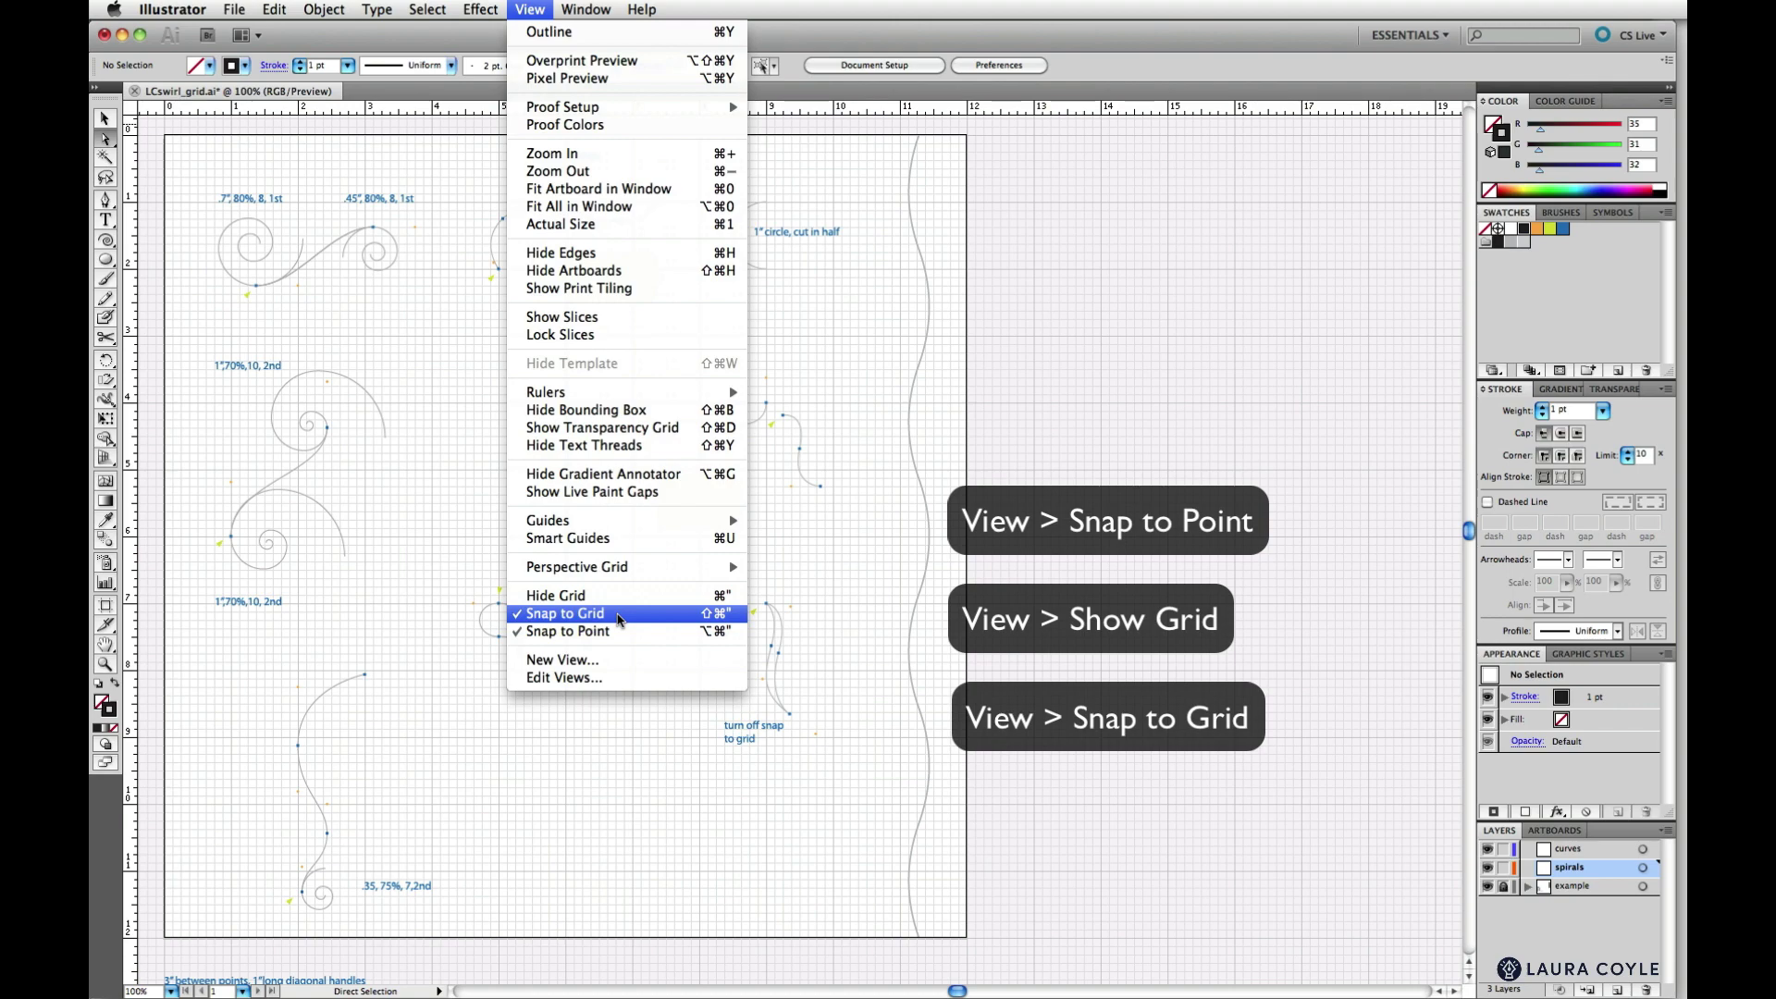
pyautogui.click(832, 694)
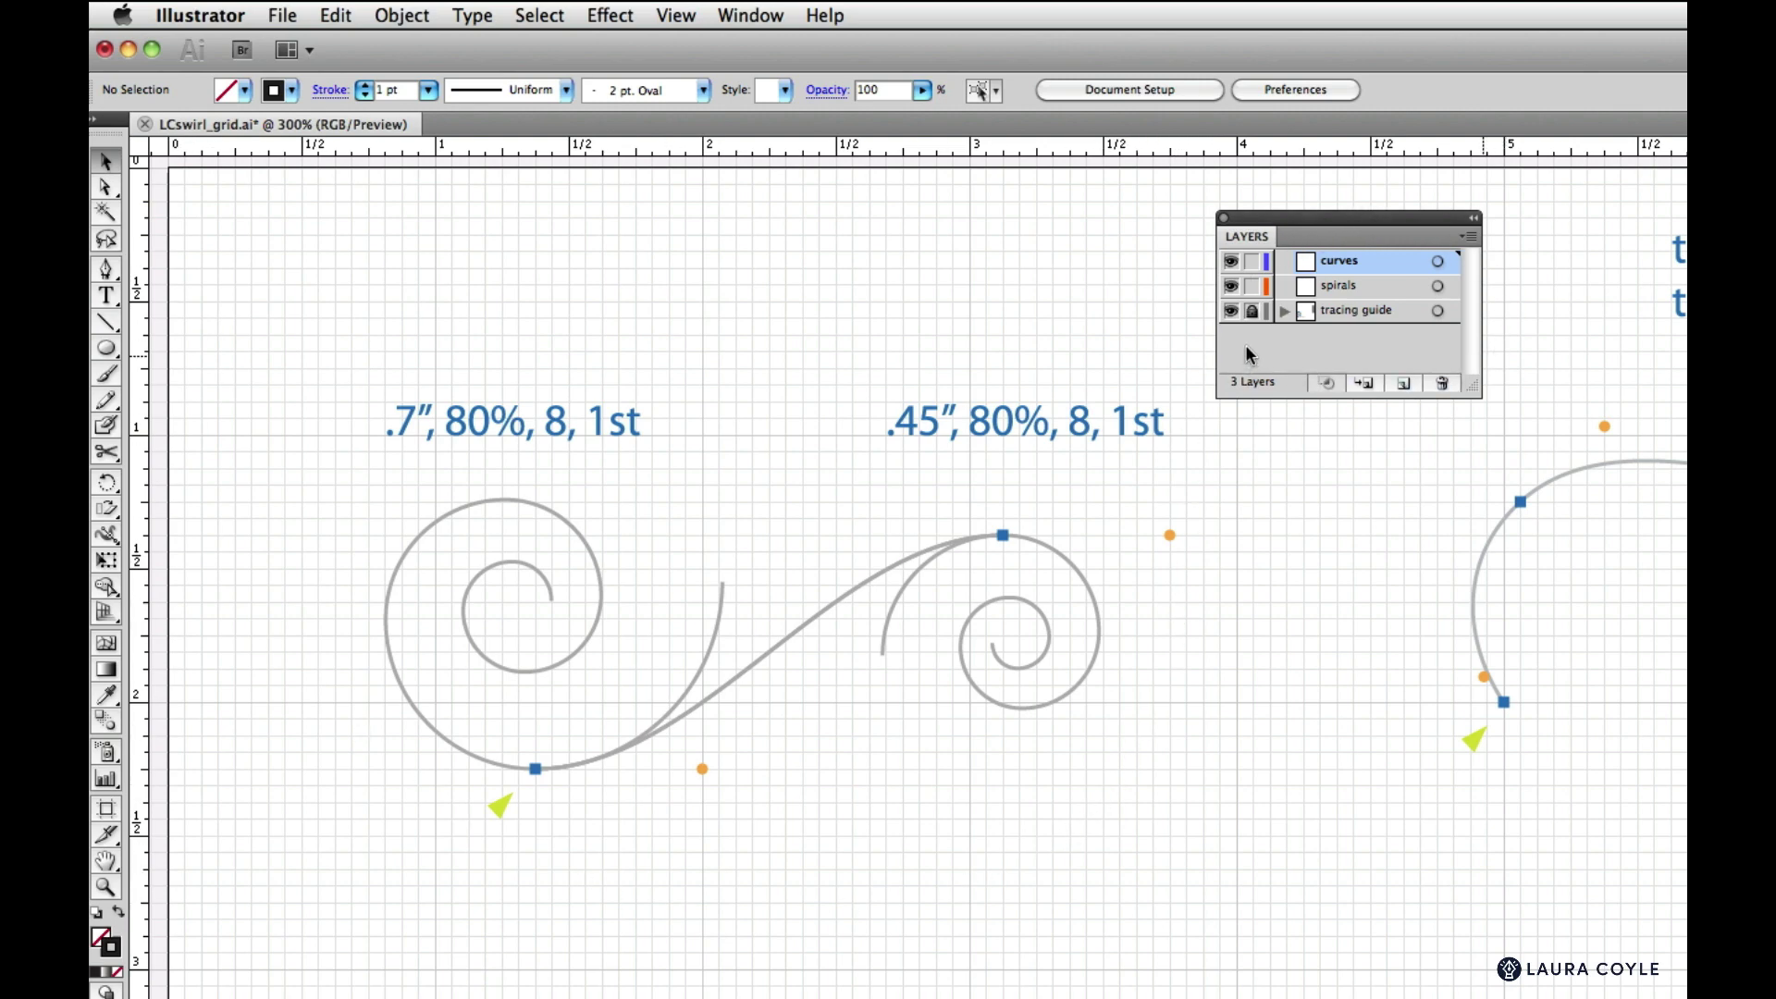
# Review the three layers by hiding and reshowing the tracing guide, and selecting the spirals and curves layers in turn
pyautogui.click(1374, 319)
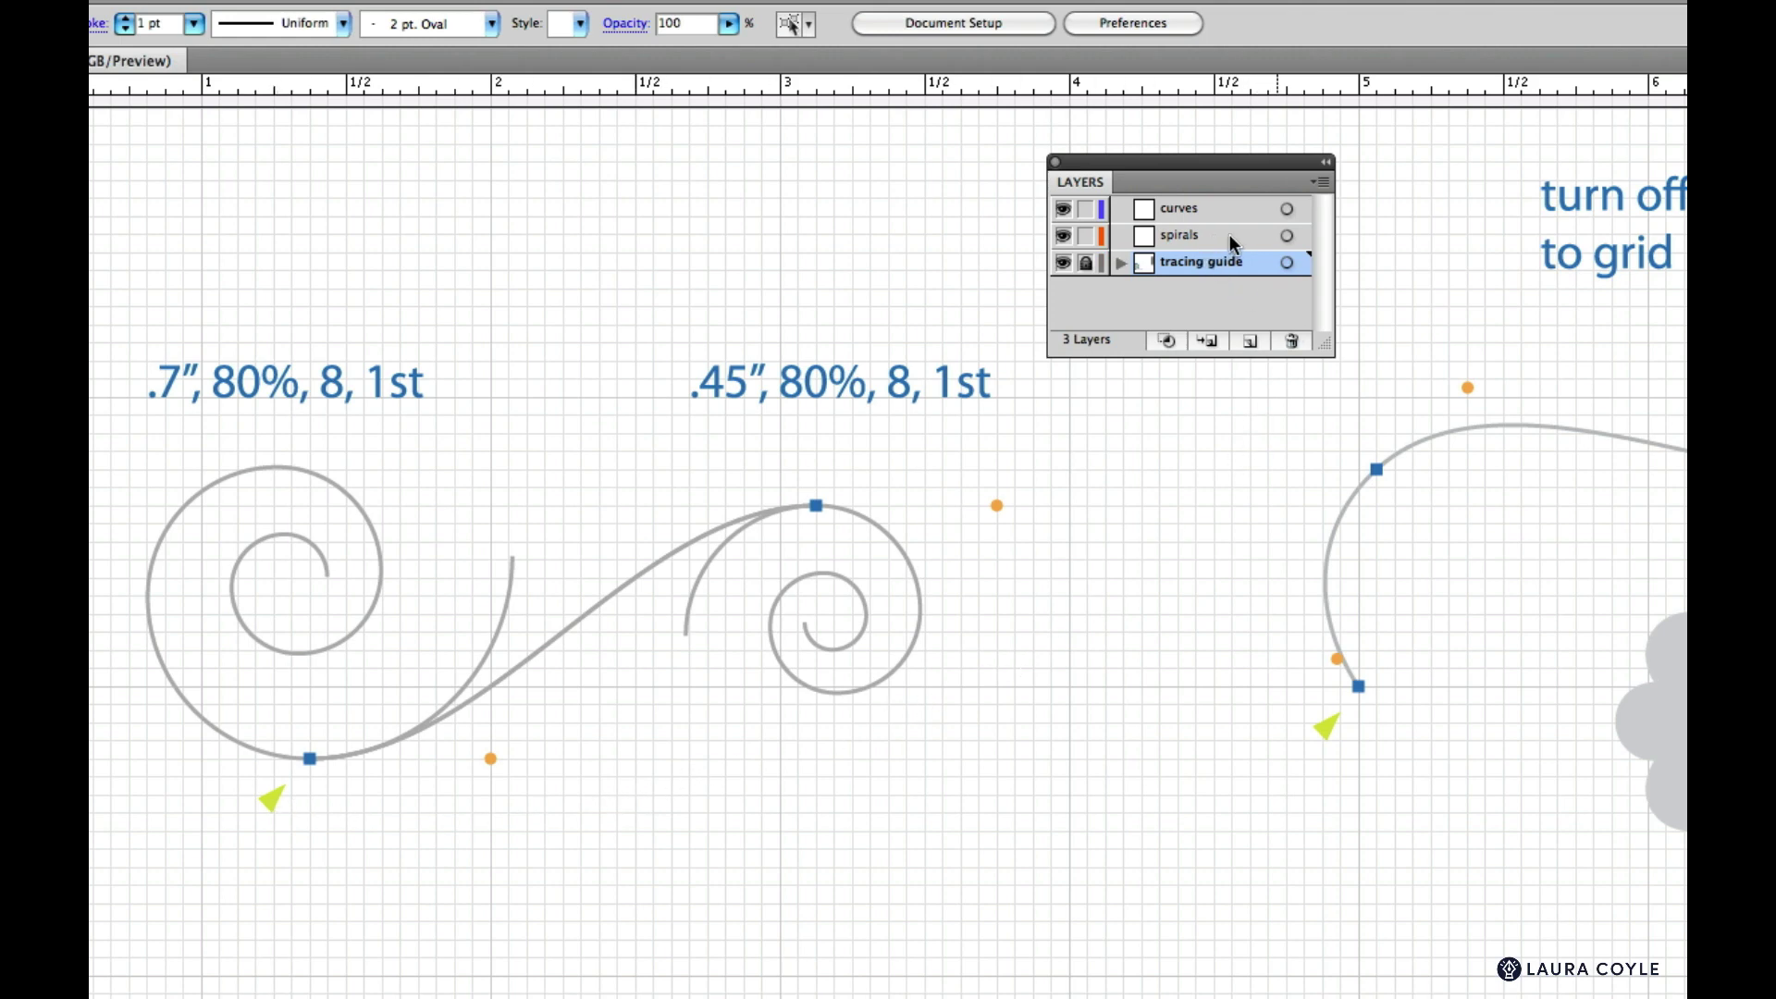
pyautogui.click(1062, 264)
pyautogui.click(1062, 264)
pyautogui.click(1211, 236)
pyautogui.click(1217, 205)
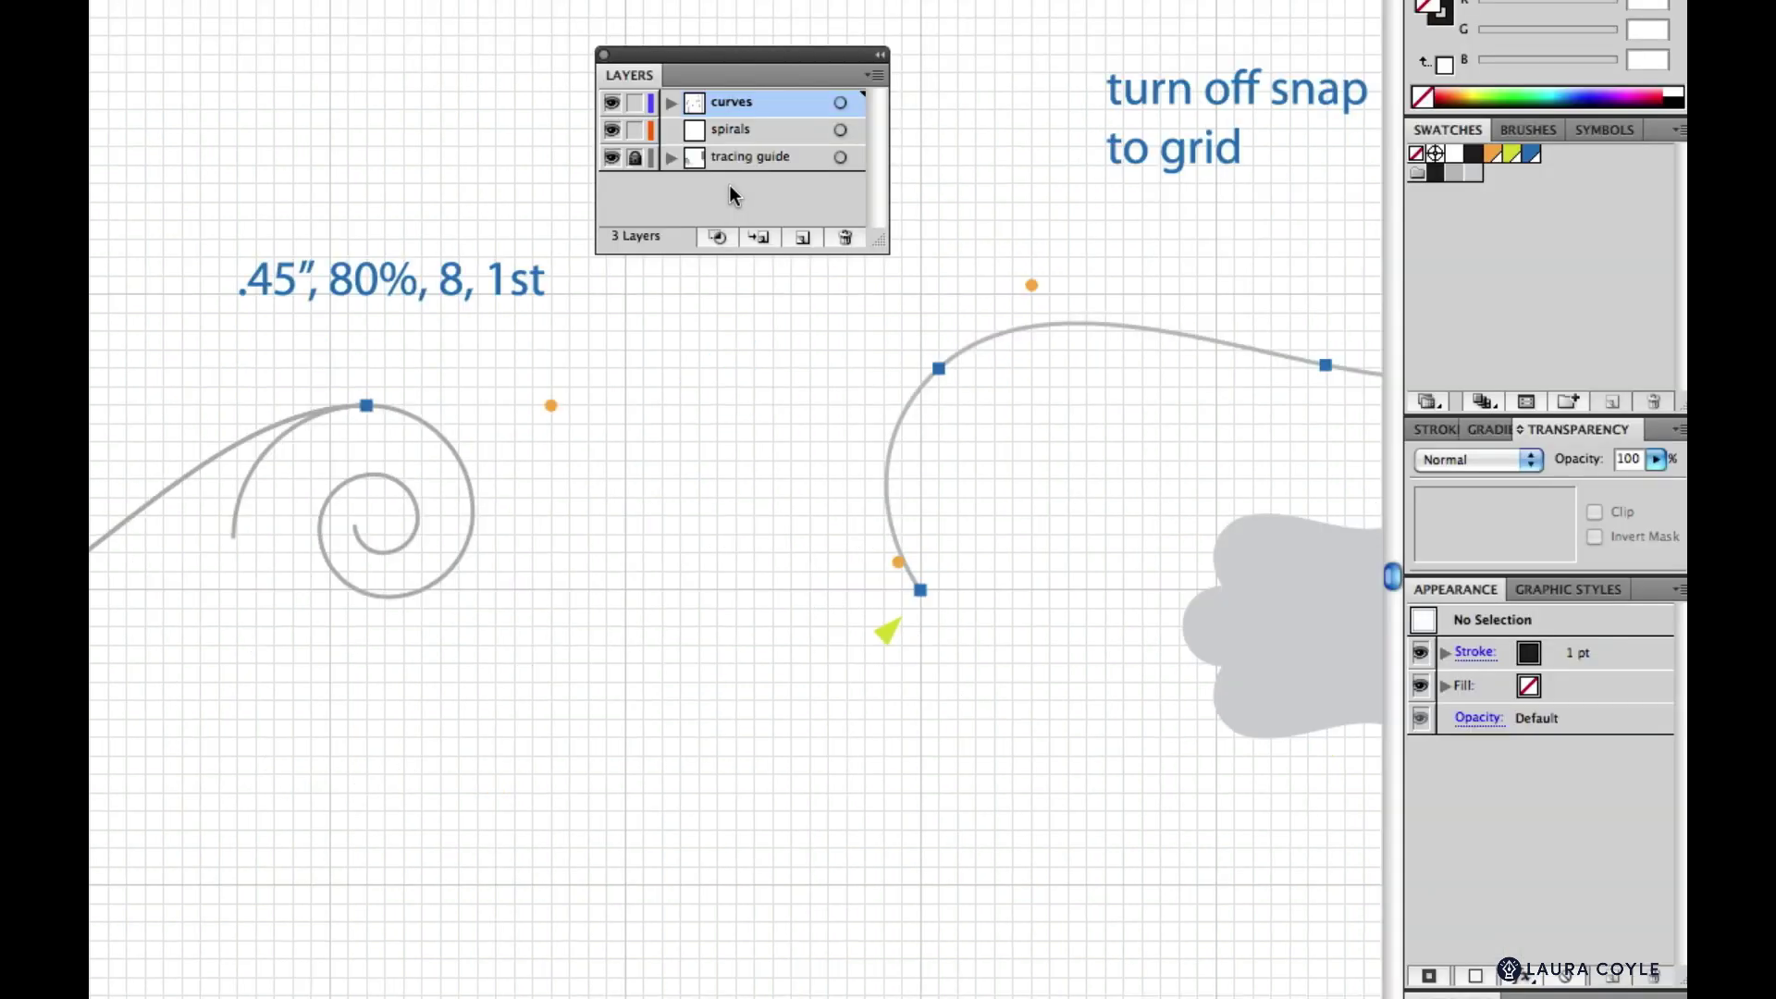
# Check the Paste Remembers Layers option and the stroke's weight, cap and corner settings
pyautogui.click(875, 78)
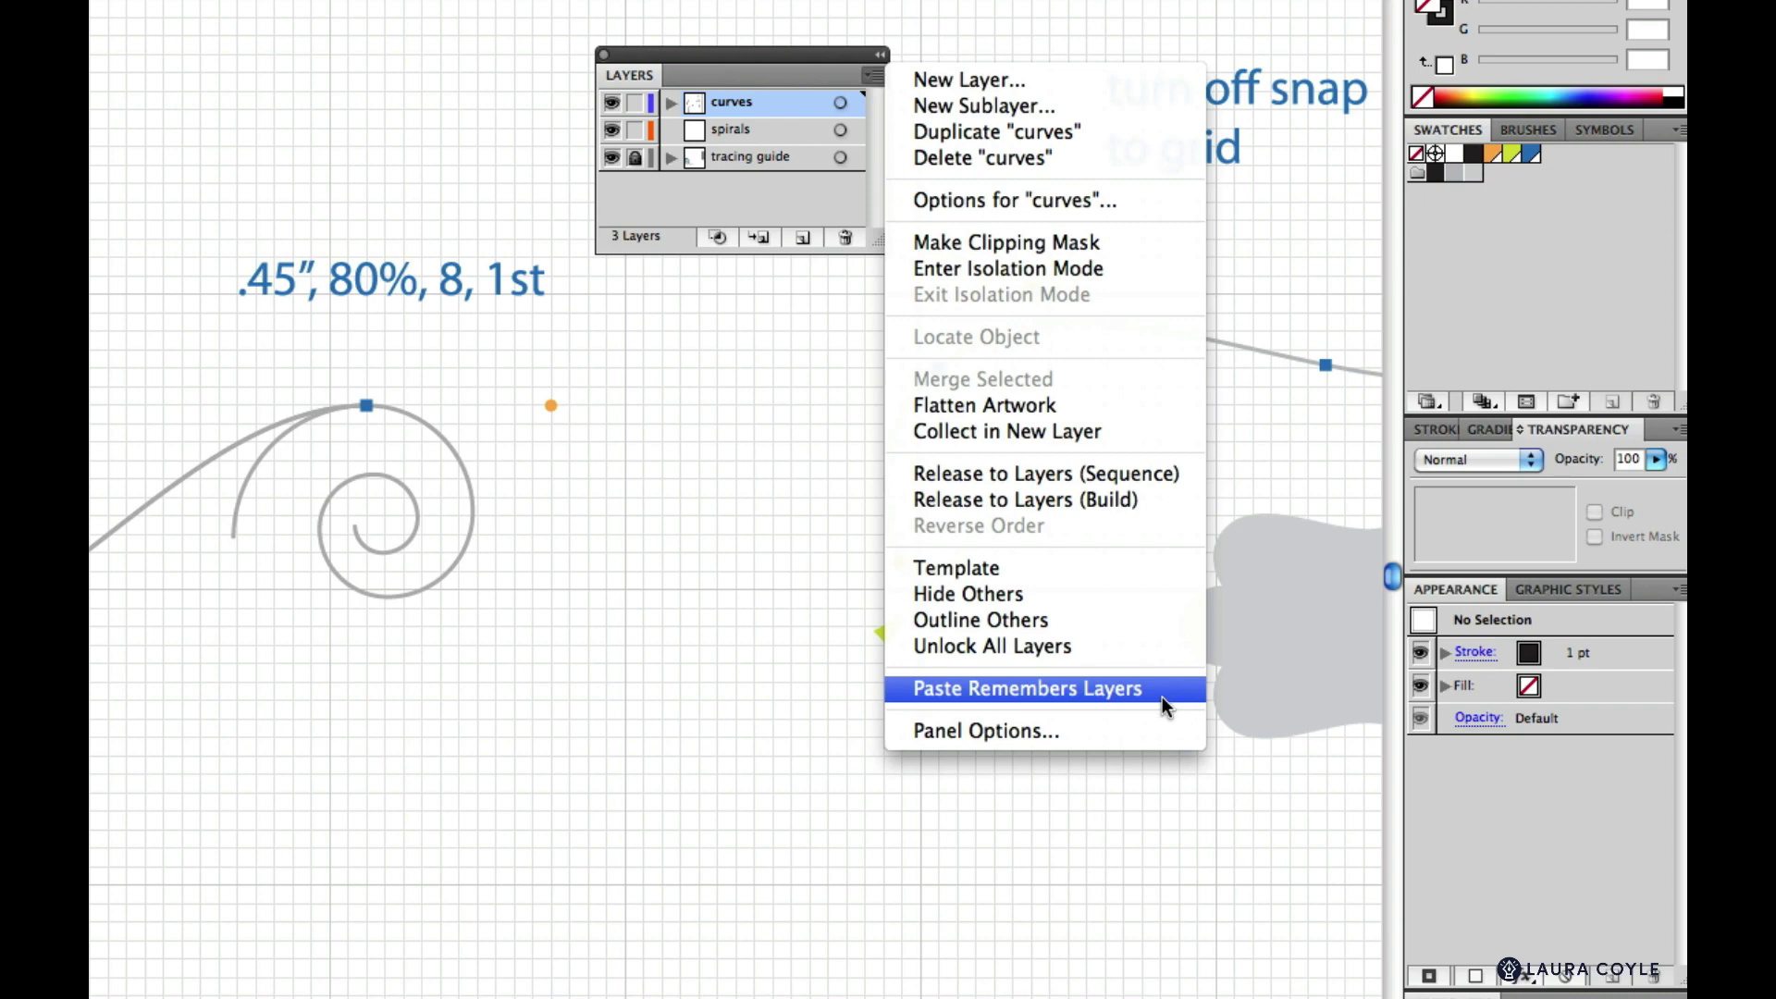
pyautogui.click(789, 586)
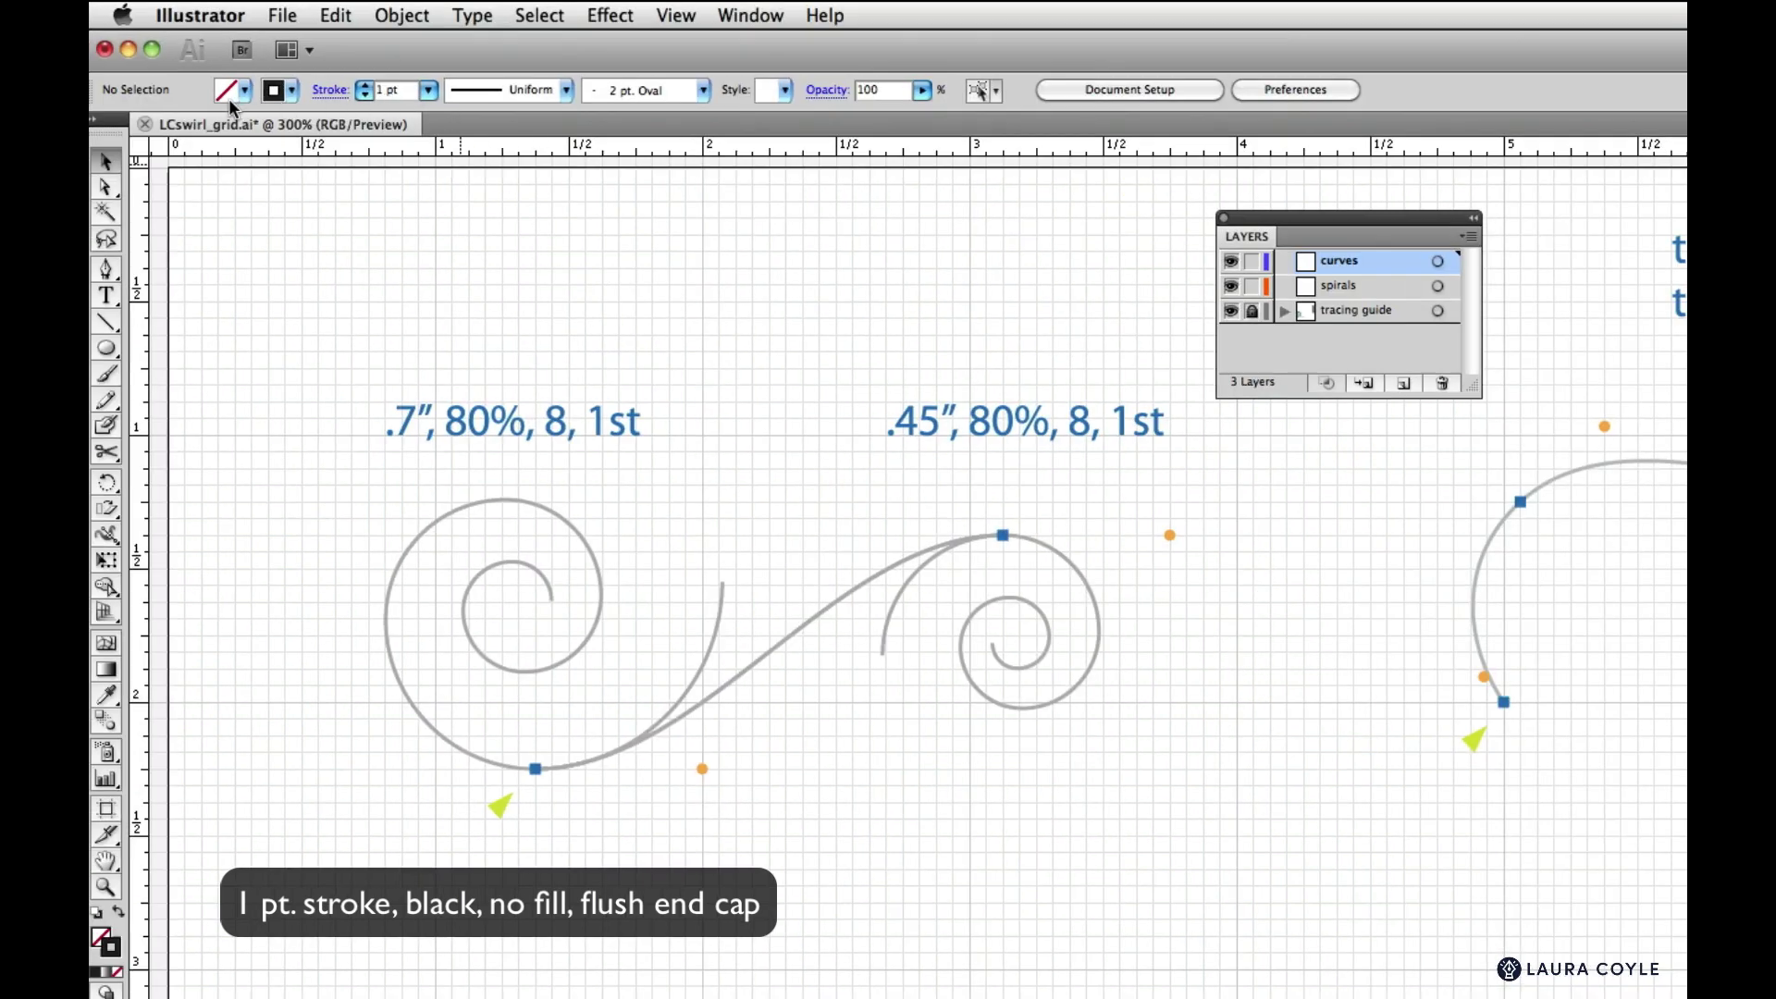
pyautogui.click(331, 92)
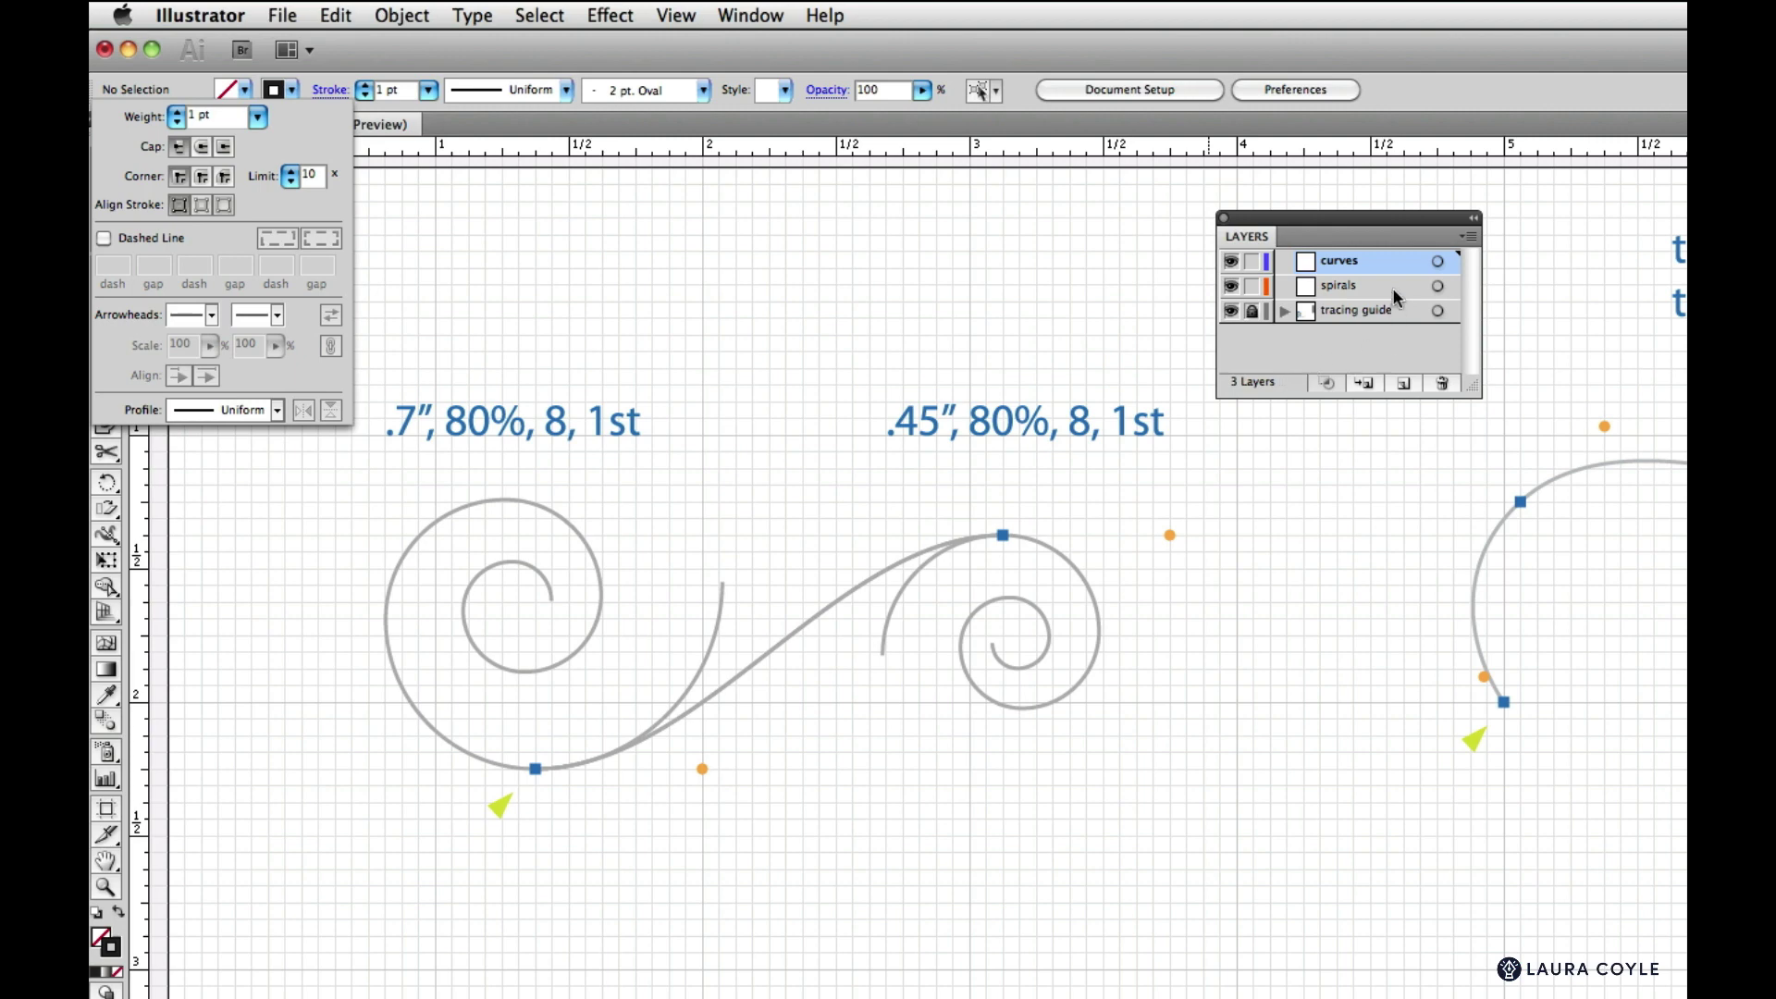
pyautogui.press('Escape')
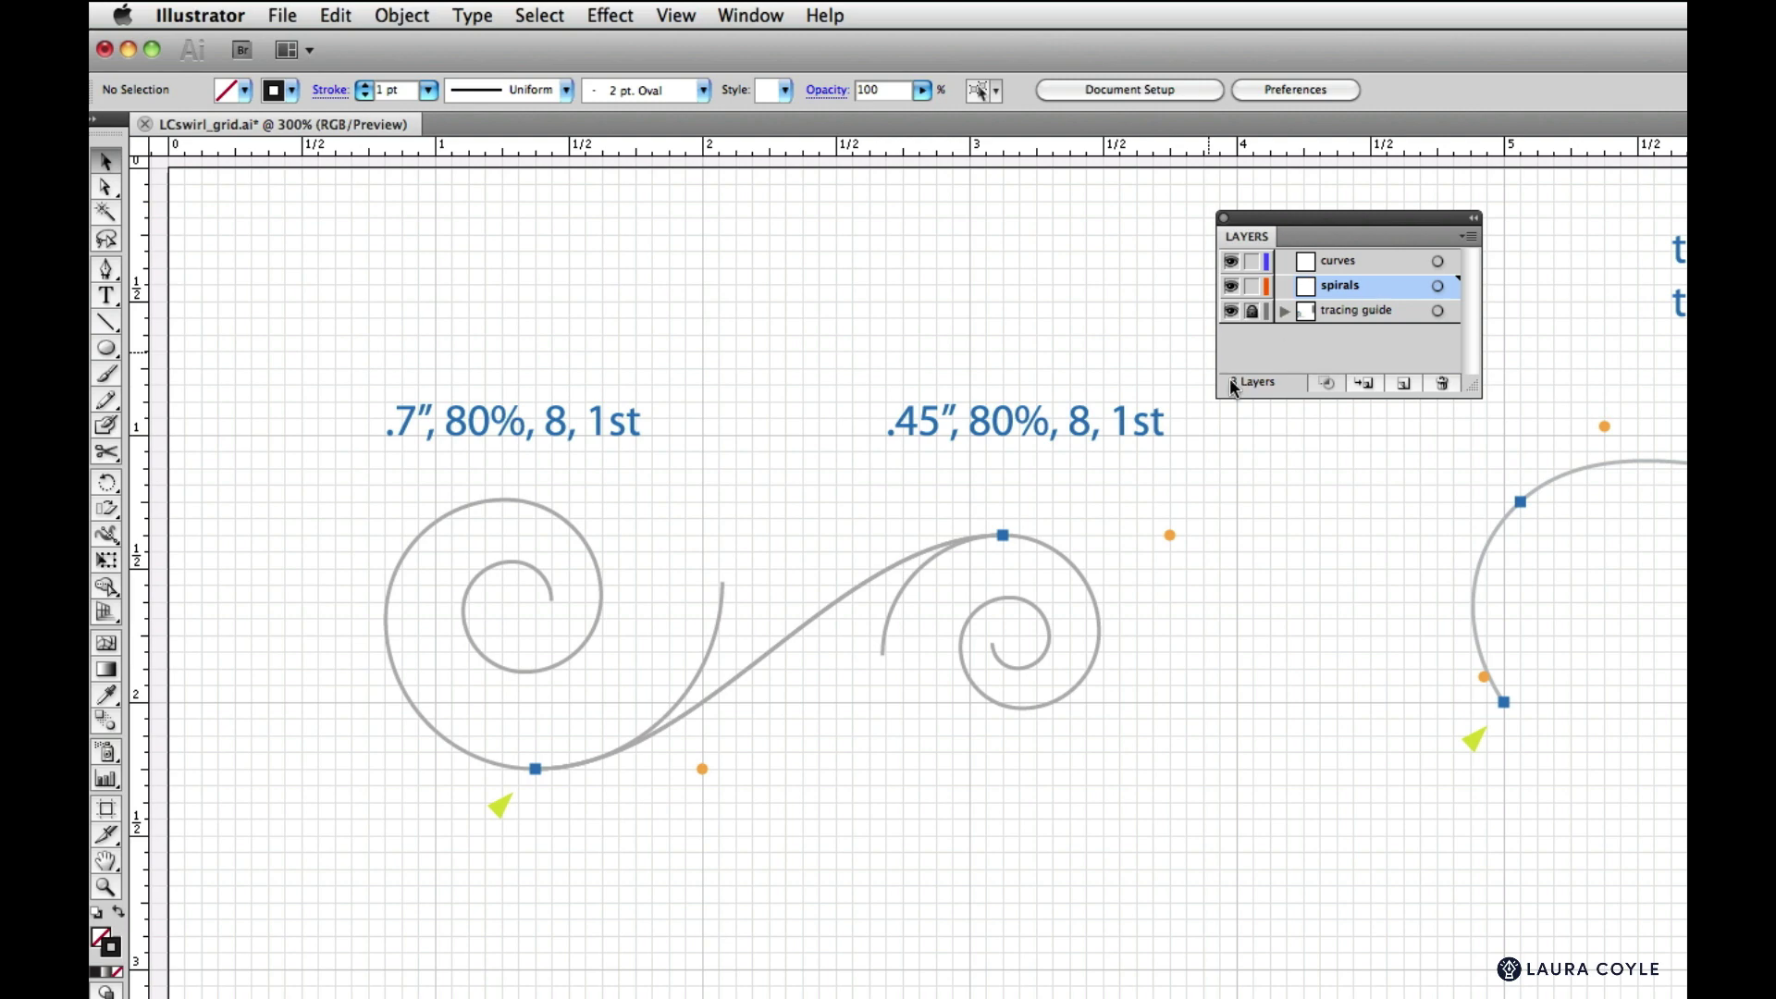
# Create a spiral on the spirals layer with a 0.7 in radius, 80% decay, 8 segments and the first style
pyautogui.click(108, 322)
pyautogui.moveTo(107, 323); pyautogui.dragTo(185, 377)
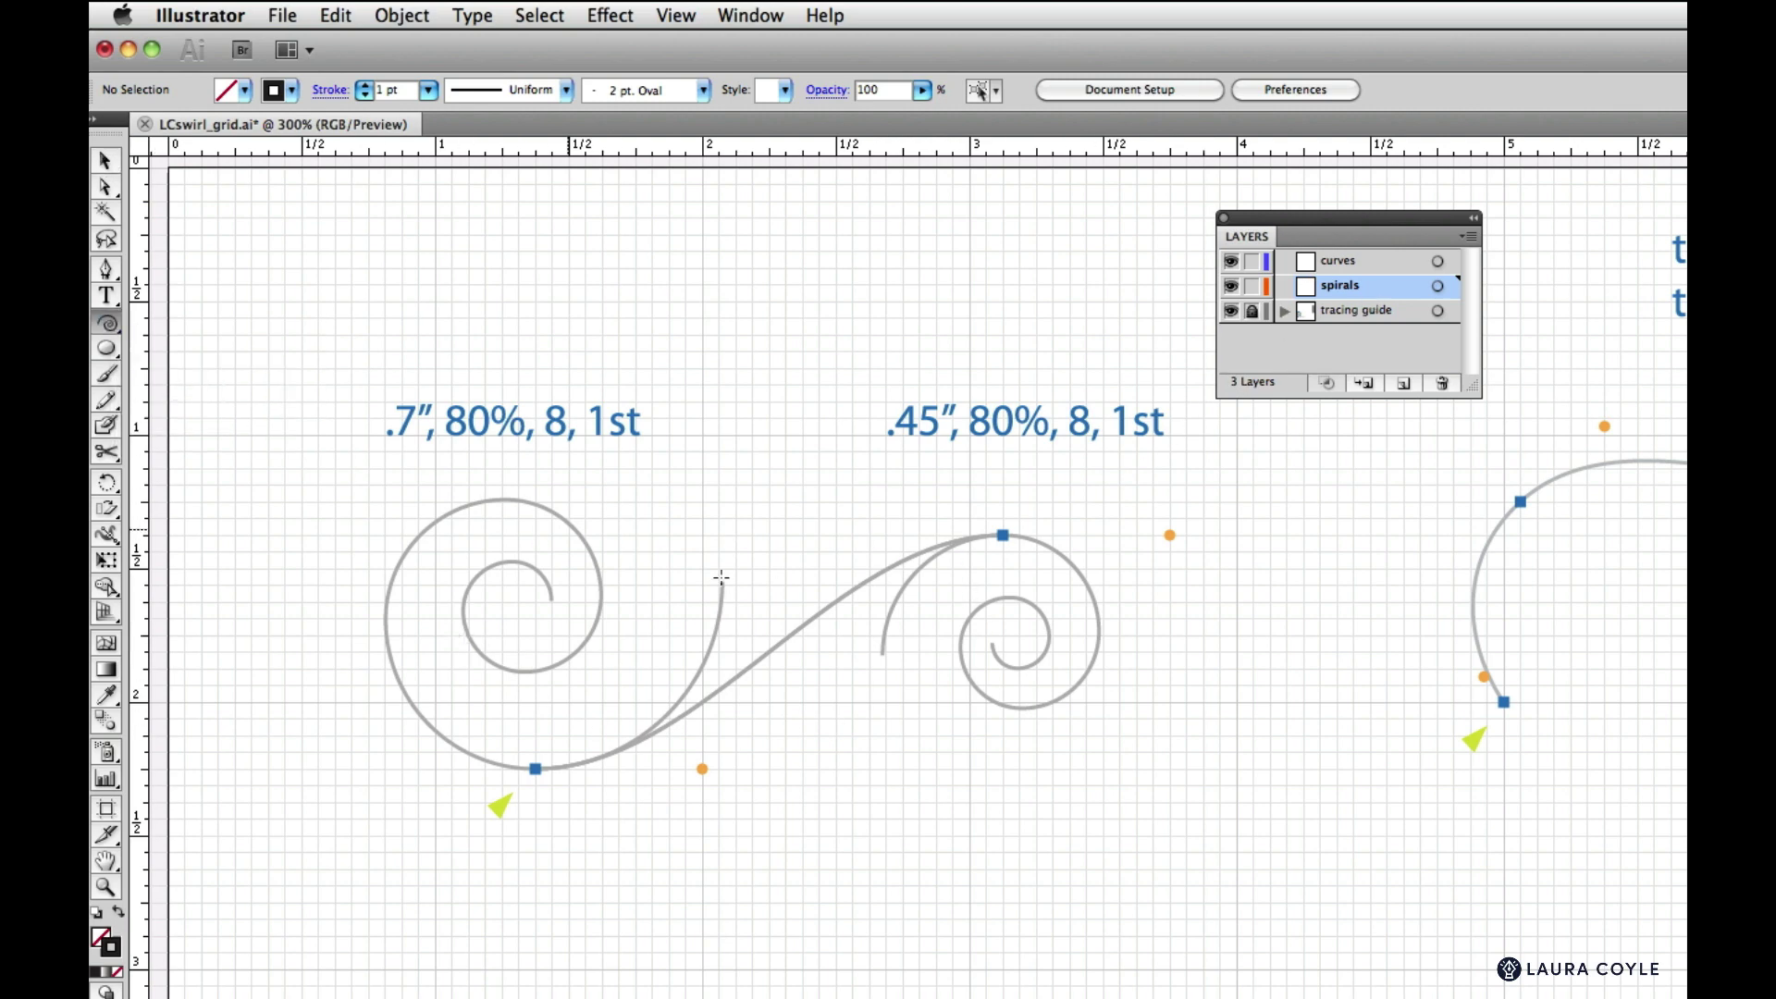
pyautogui.click(888, 714)
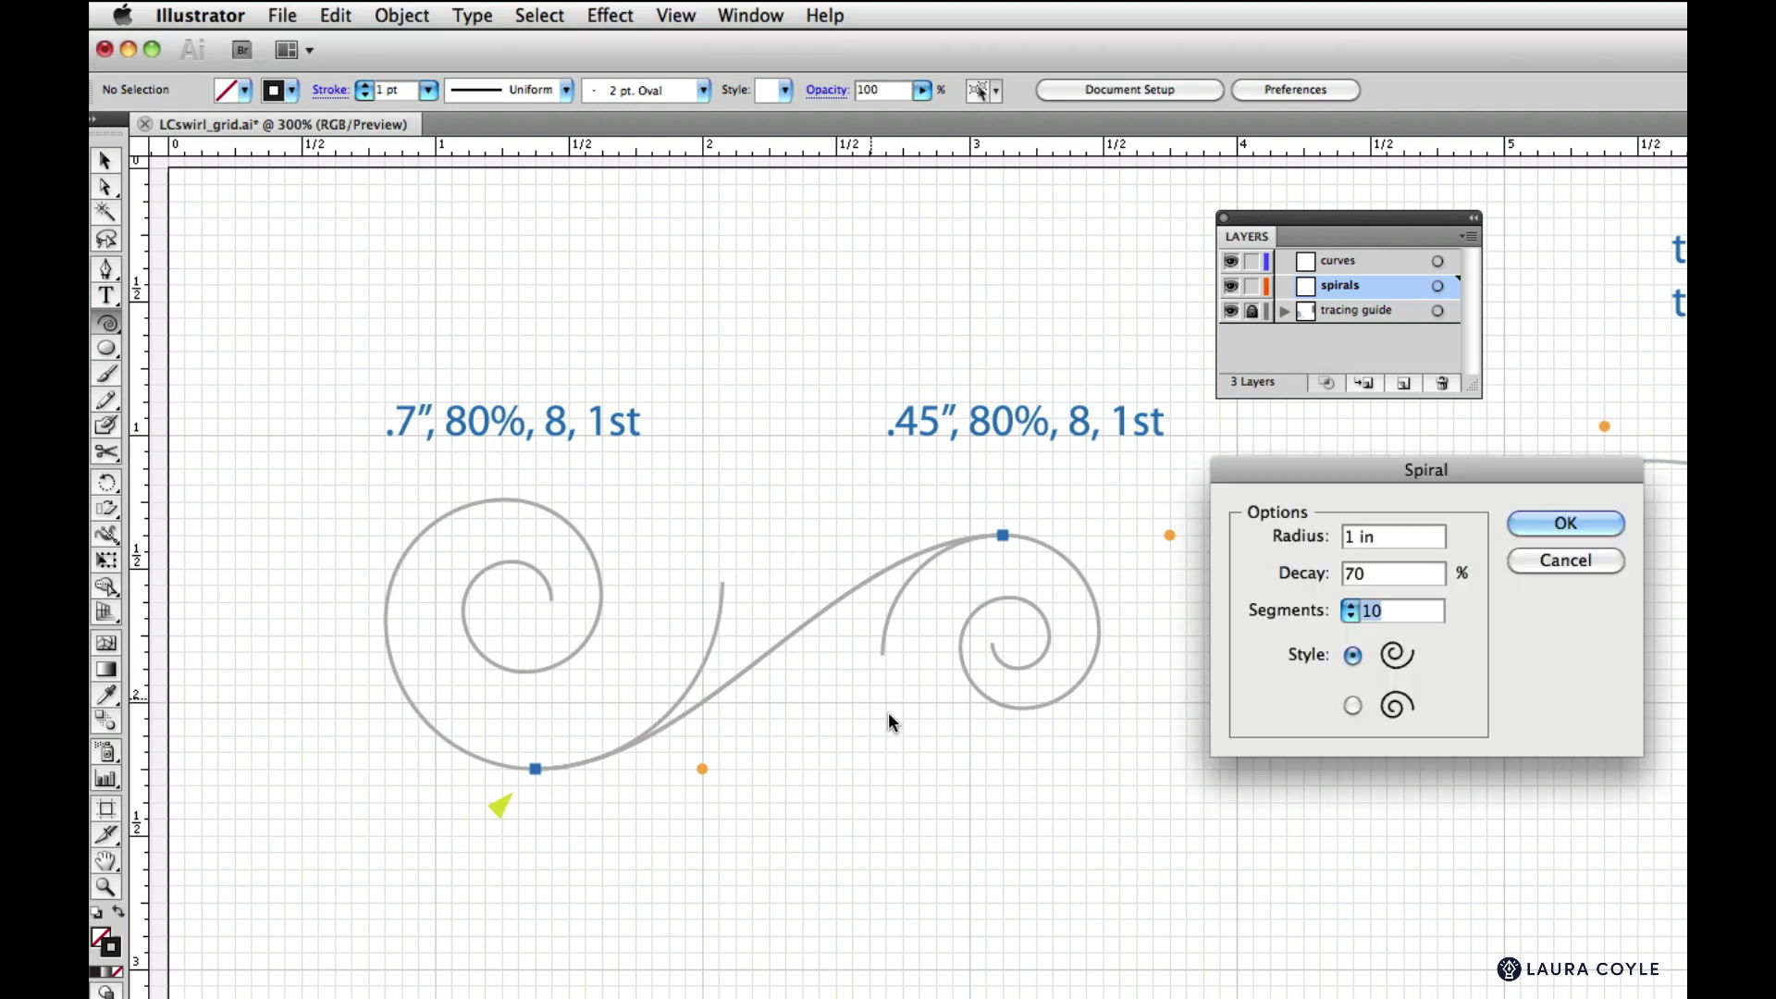
pyautogui.click(1349, 537)
pyautogui.press('BackSpace')
pyautogui.write('.7')
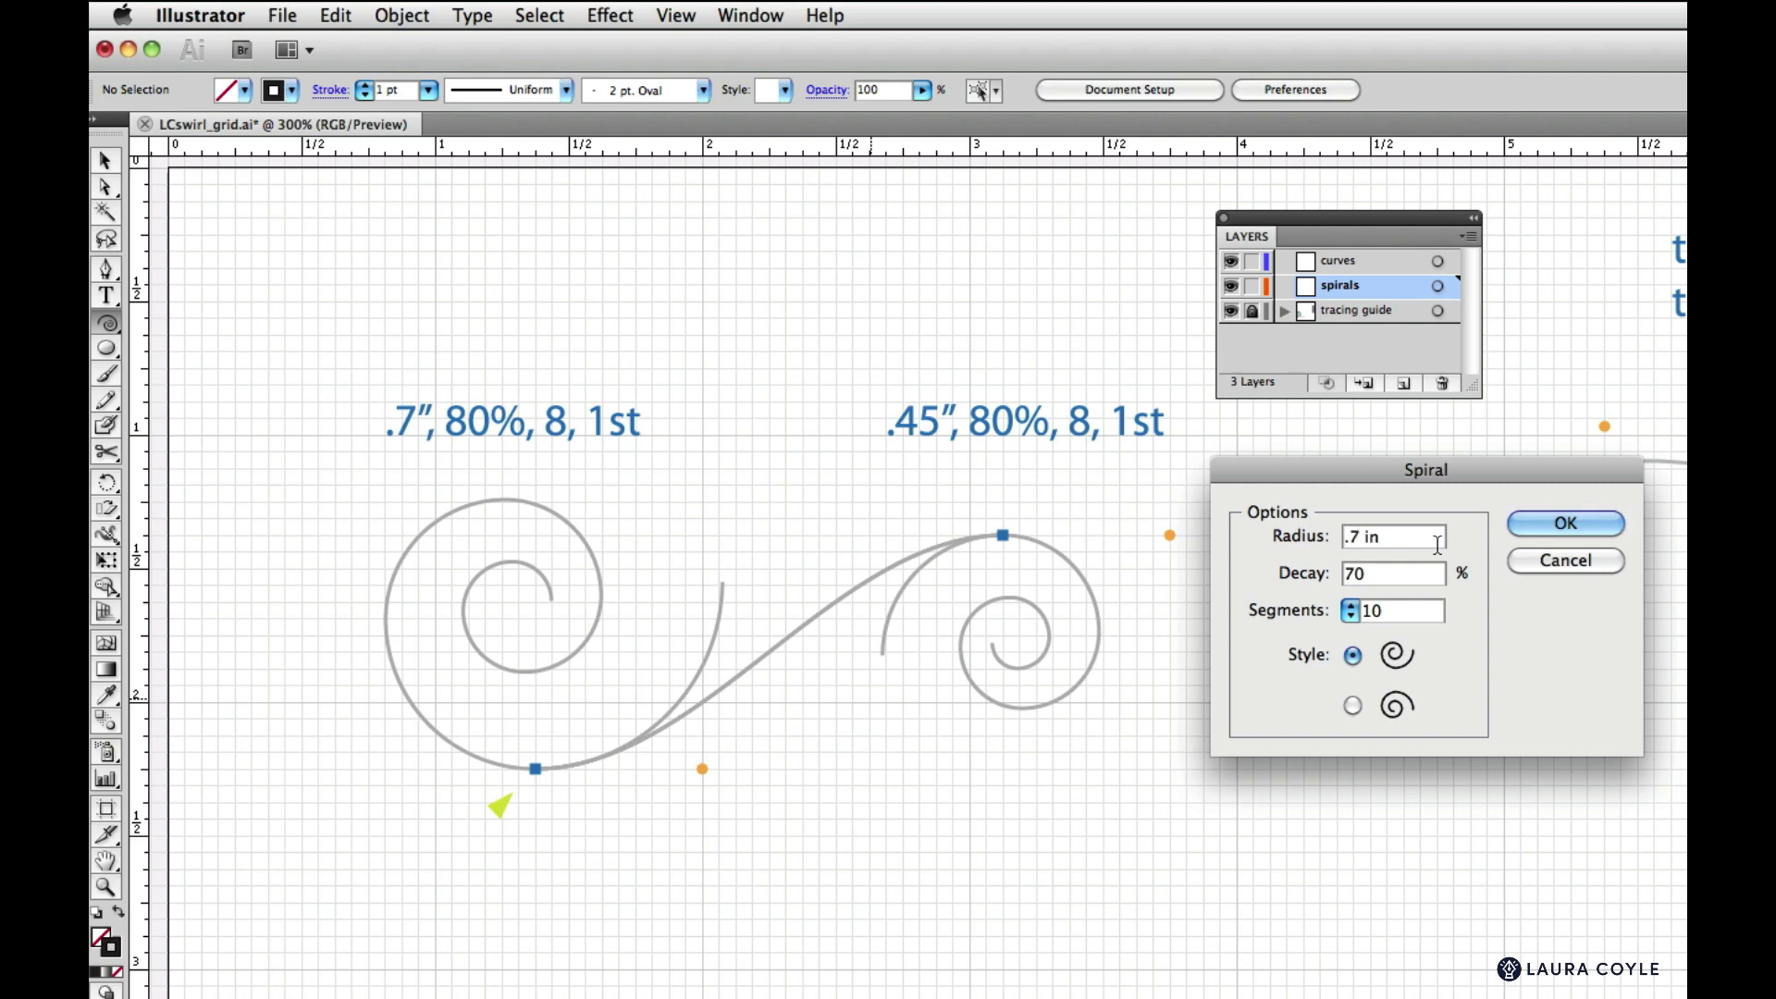
pyautogui.press('Tab')
pyautogui.write('80')
pyautogui.press('Tab')
pyautogui.click(1351, 616)
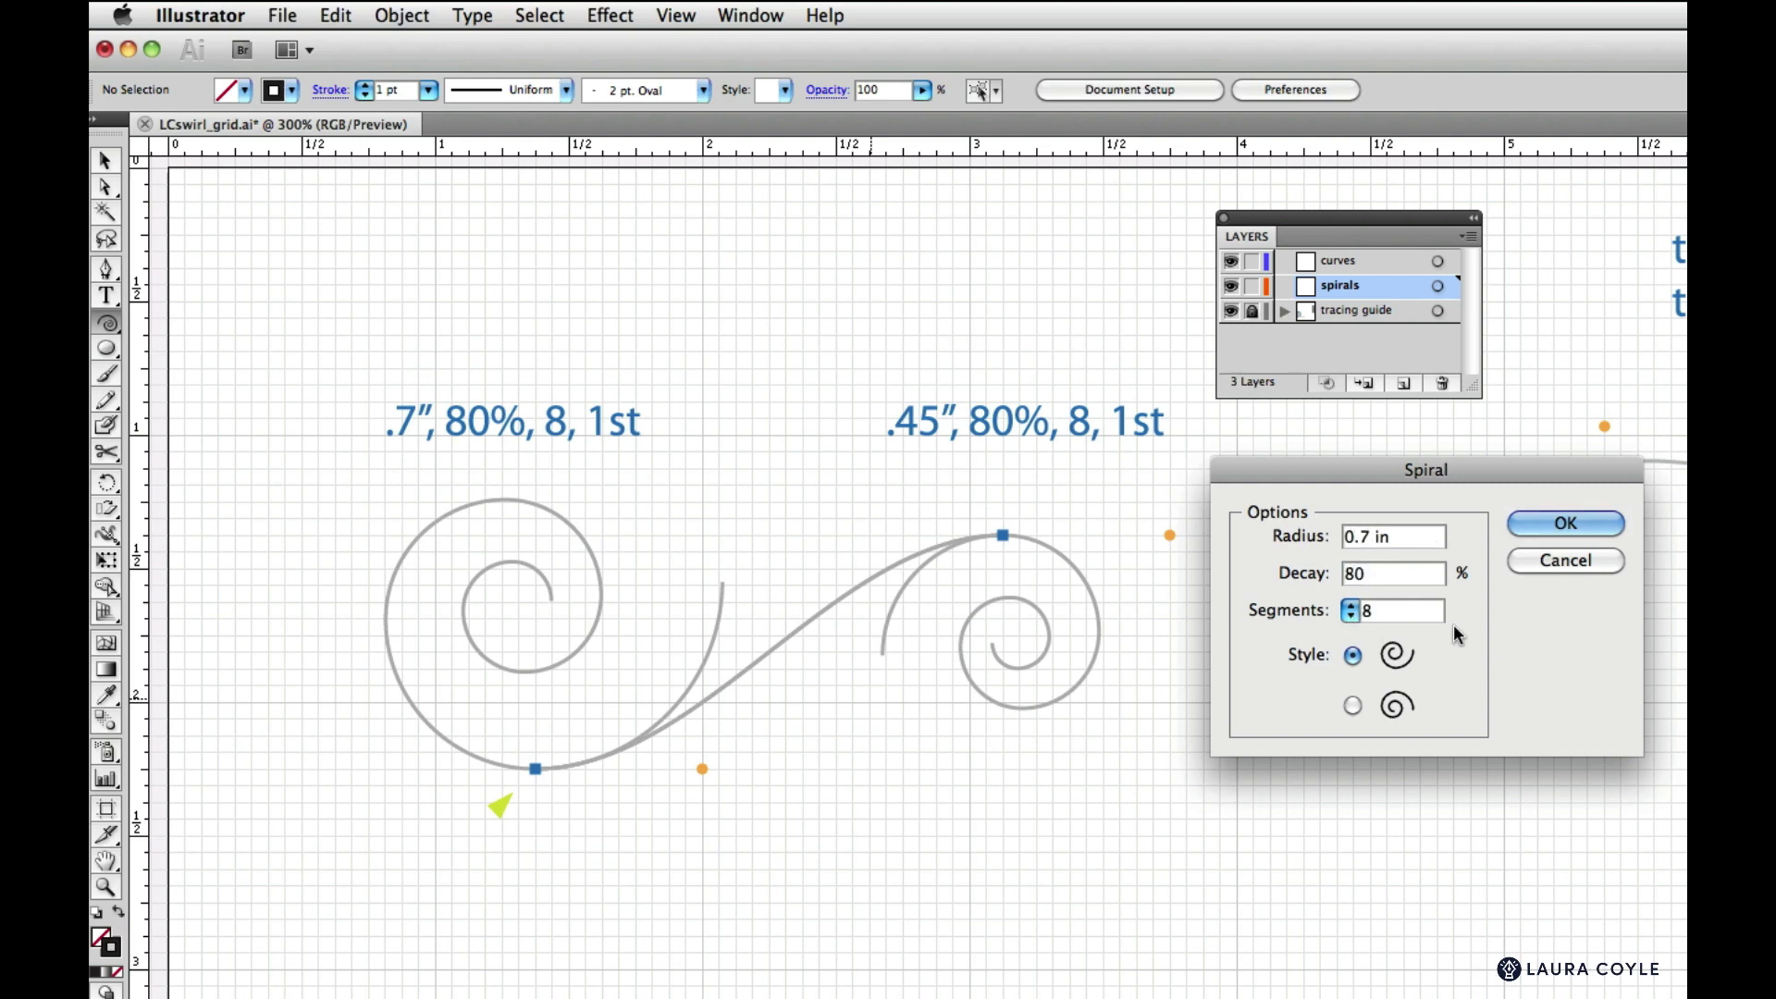
pyautogui.click(1351, 616)
pyautogui.click(1537, 535)
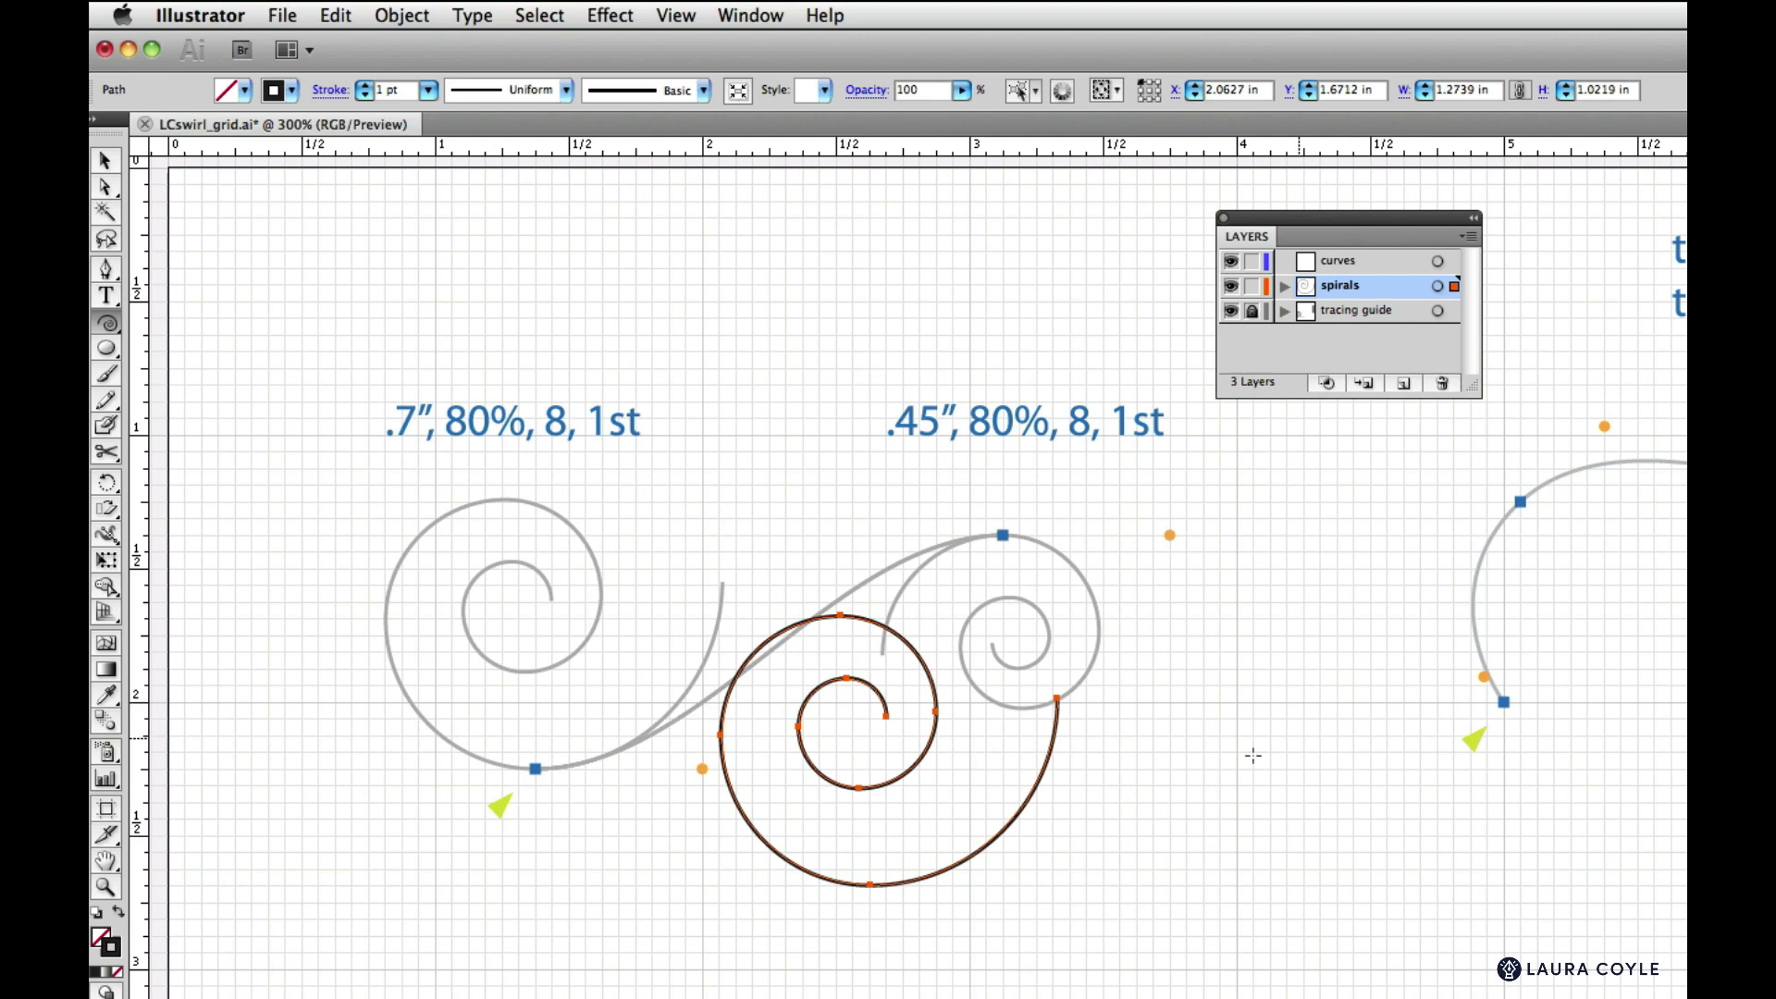
# Move the new spiral by its lowest anchor point onto the blue guide point of the .7" tracing spiral
pyautogui.press('v')
pyautogui.moveTo(871, 888)
pyautogui.mouseDown()
pyautogui.moveTo(654, 888)
pyautogui.moveTo(527, 797)
pyautogui.moveTo(540, 775)
pyautogui.moveTo(537, 795)
pyautogui.mouseUp()
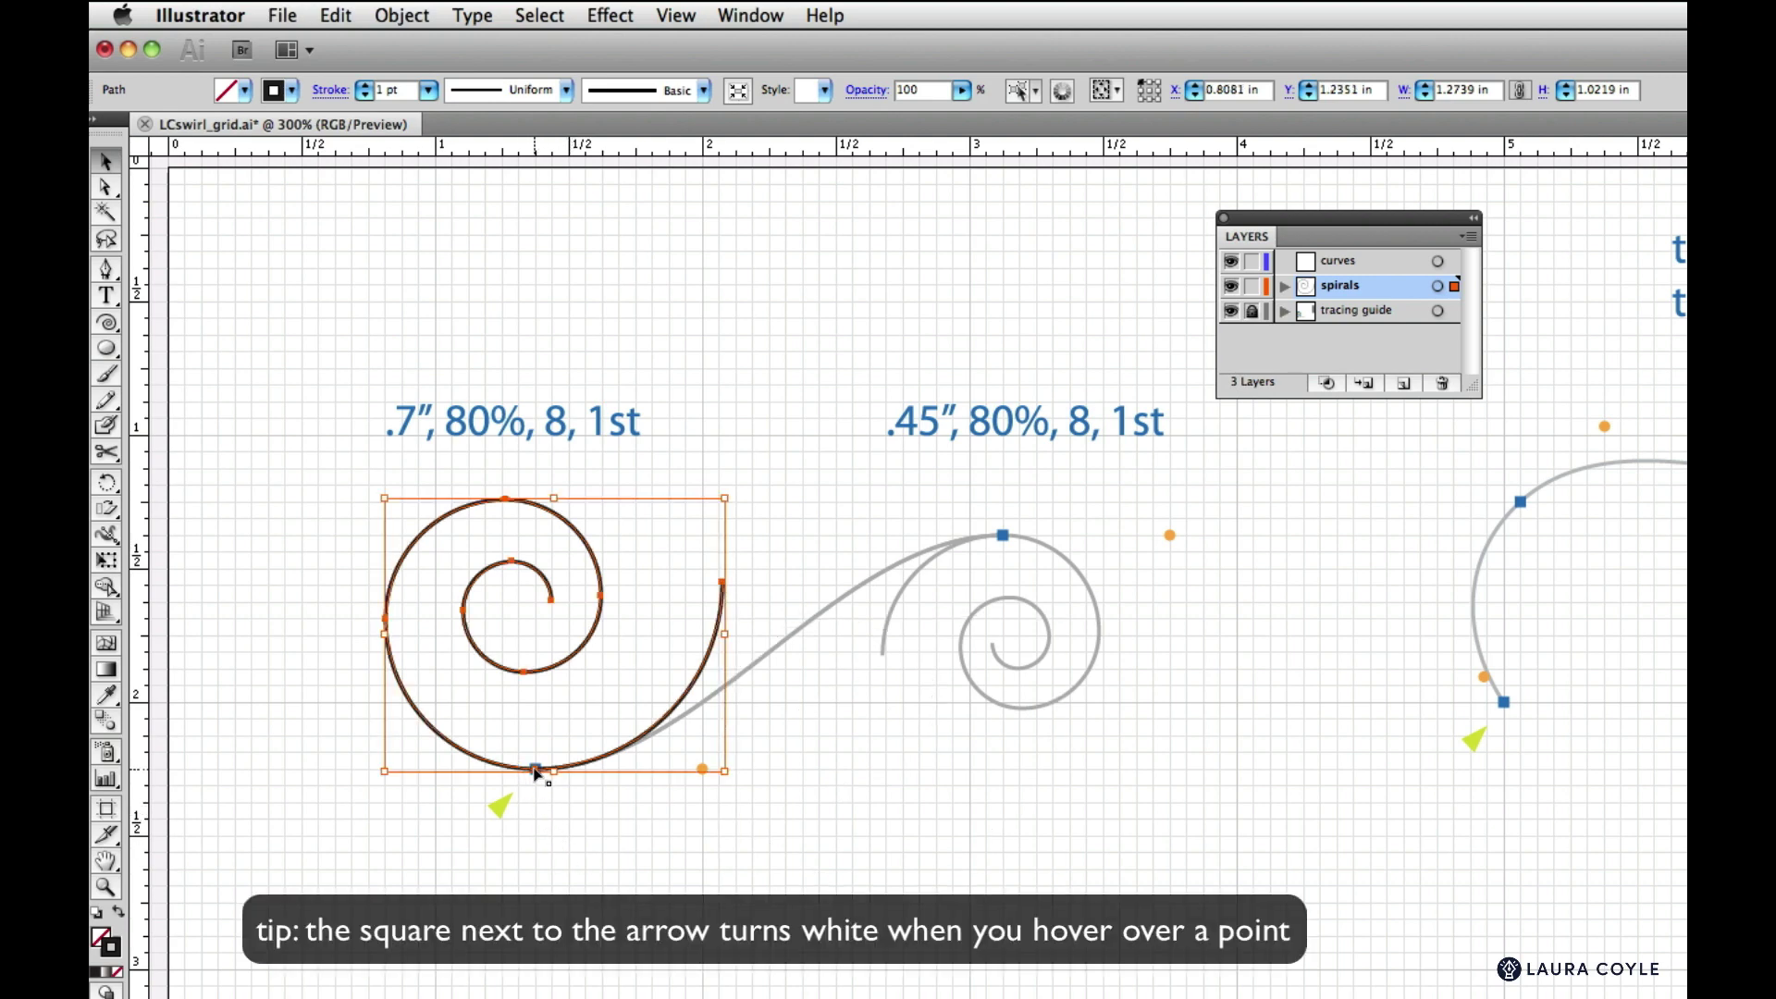
# Move the spiral off the tracing guide, deselect it, and snap its lowest anchor point back onto the blue guide point
pyautogui.moveTo(530, 780); pyautogui.dragTo(630, 845)
pyautogui.click(816, 905)
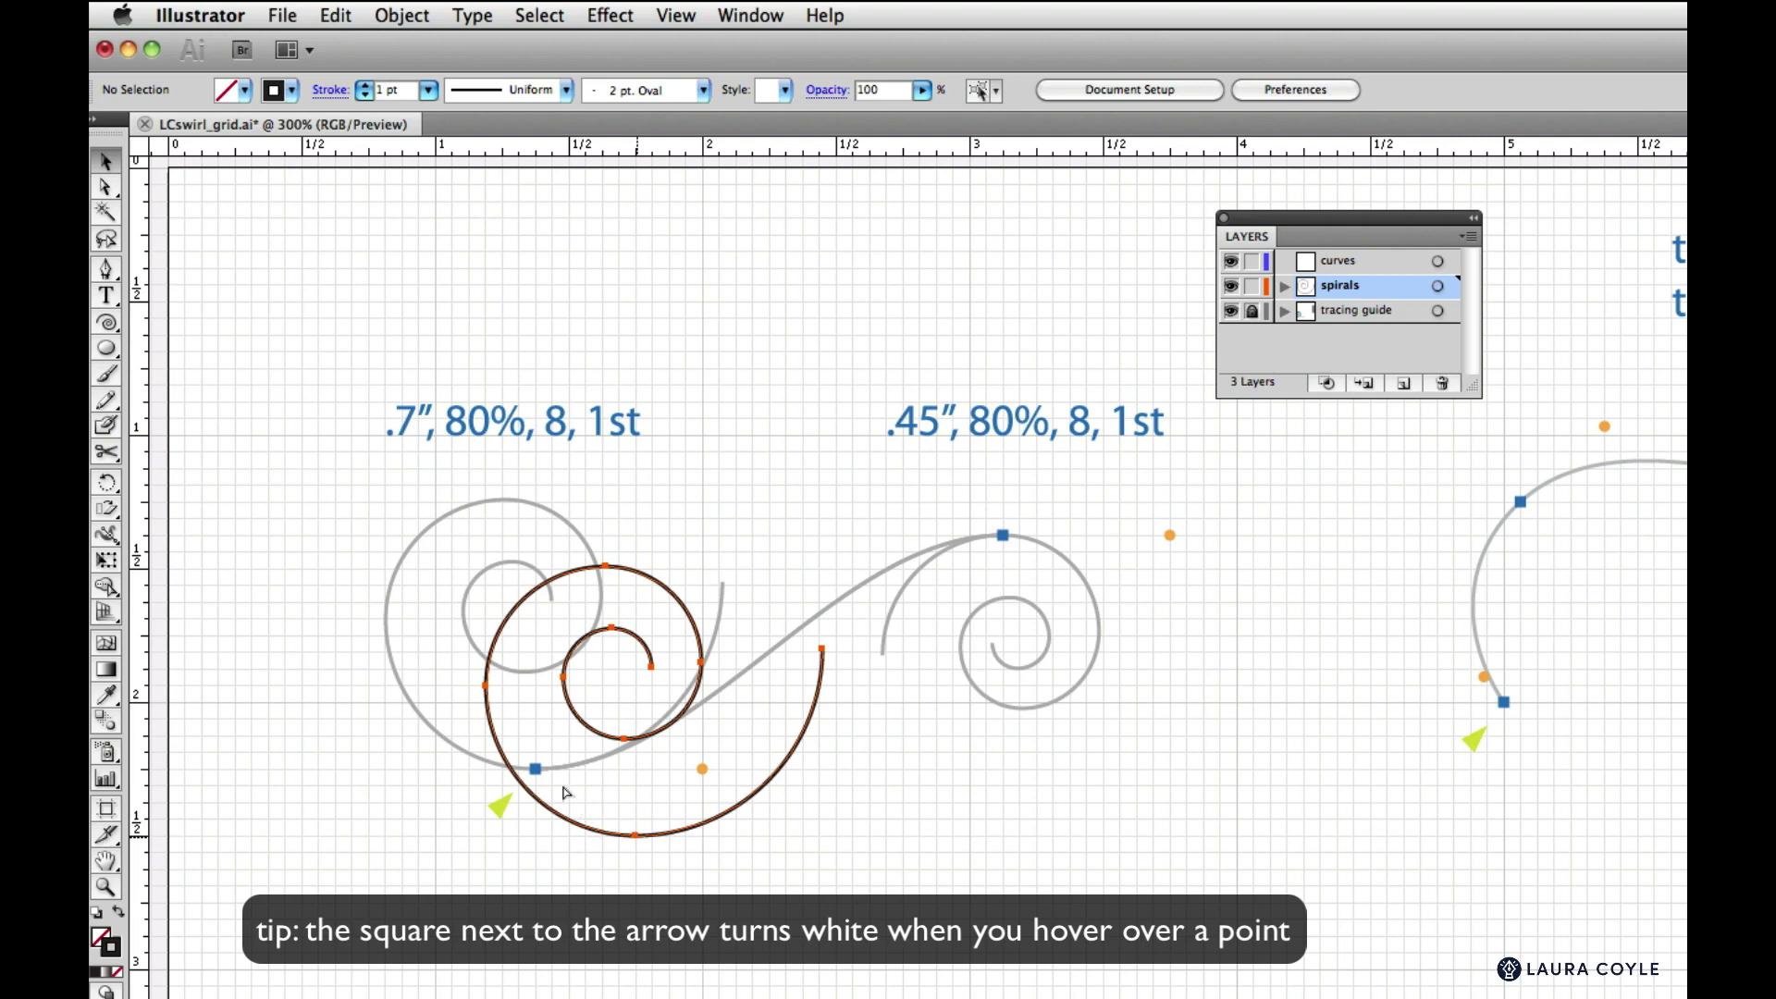
pyautogui.moveTo(537, 773); pyautogui.dragTo(537, 771)
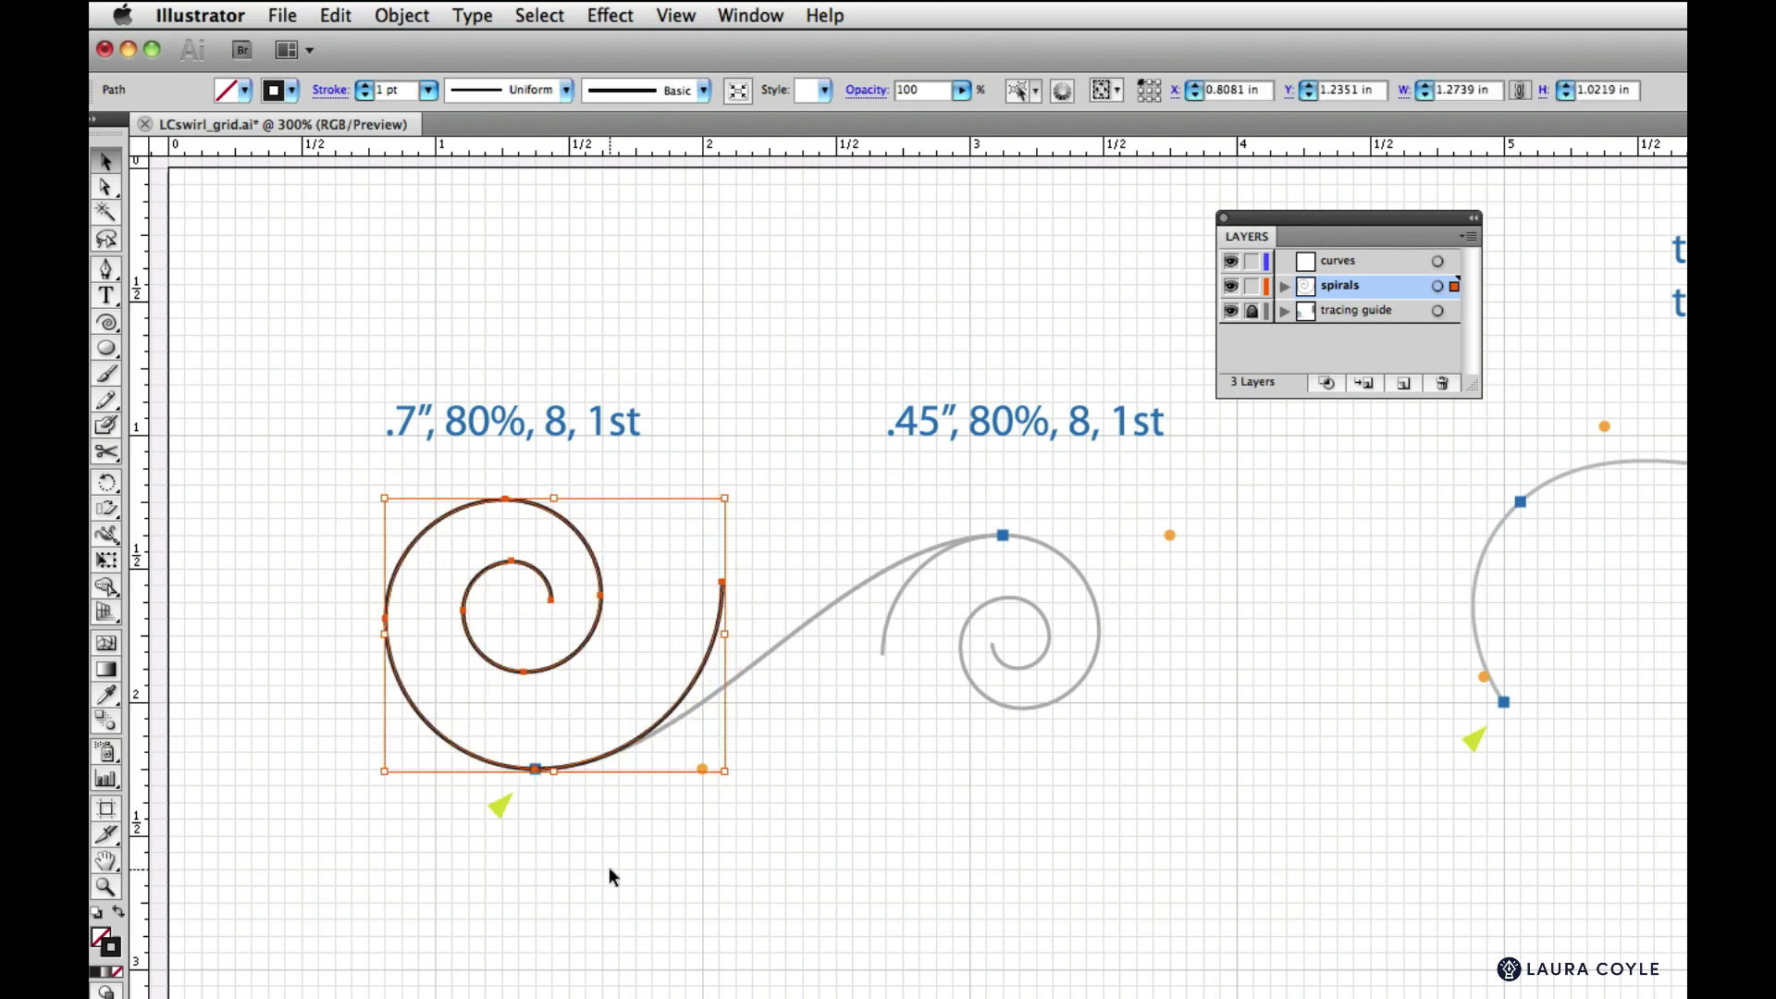
# Create a second spiral below the .45" tracing spiral with a 0.45 in radius, 80% decay, 8 segments and the first style
pyautogui.click(99, 327)
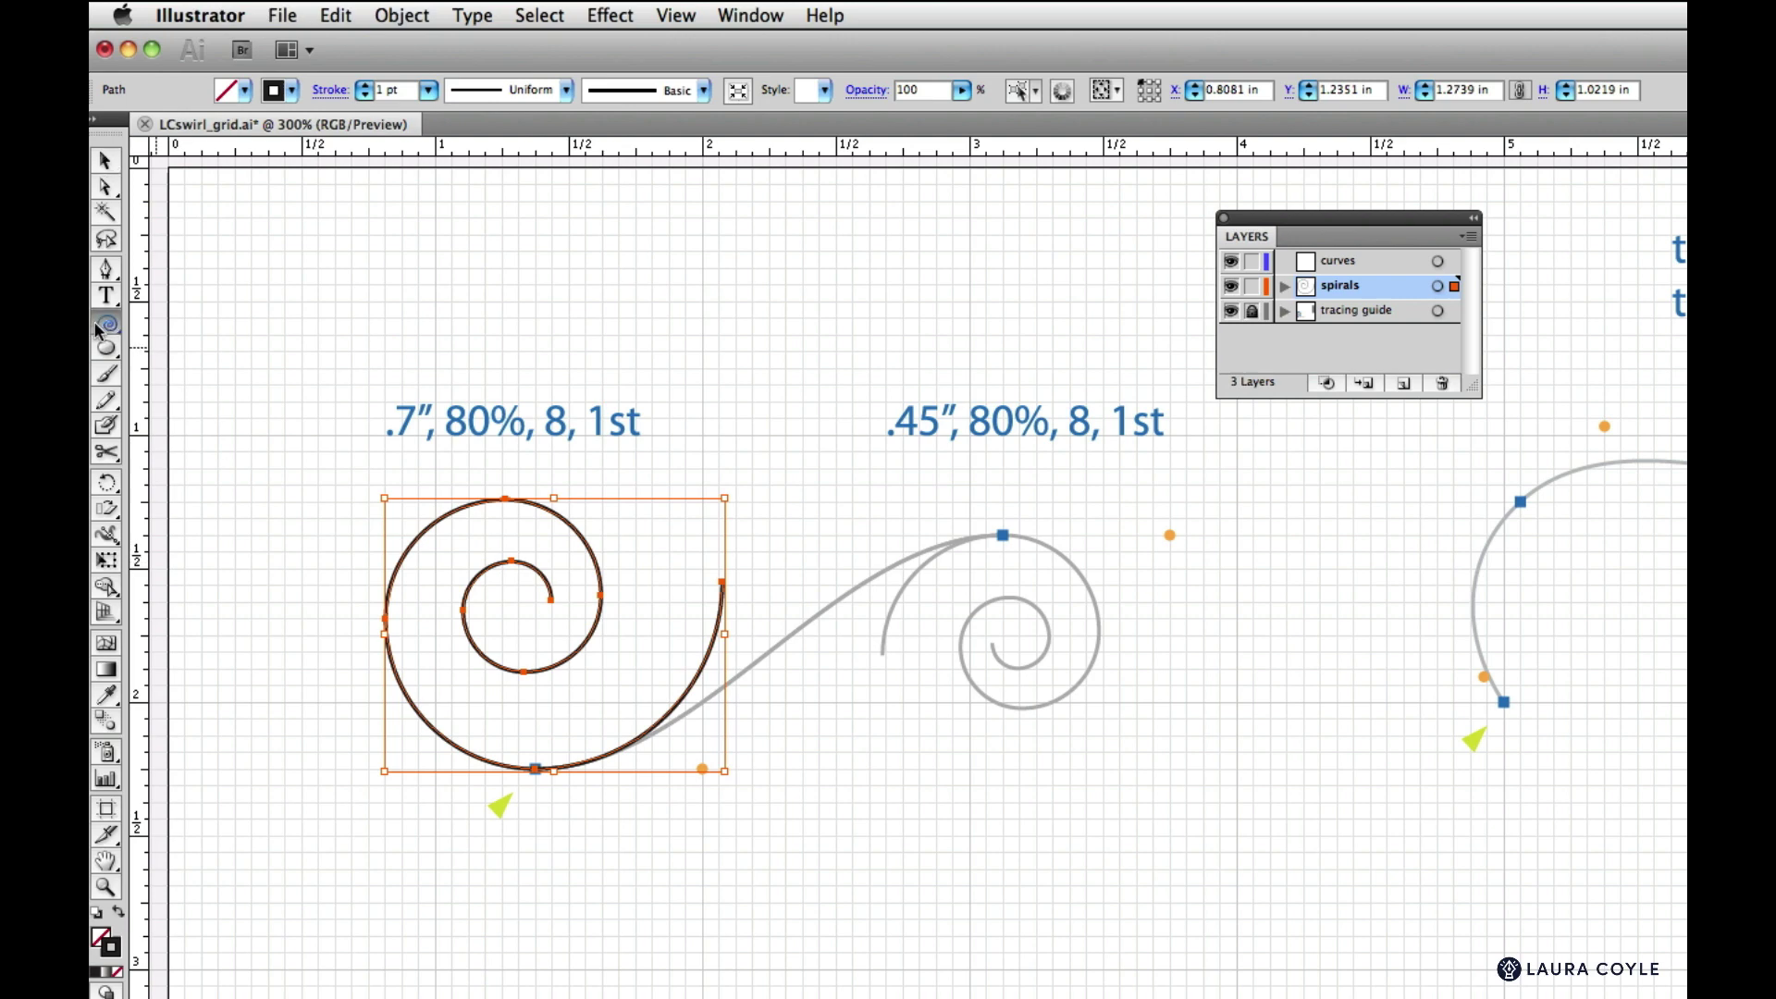
pyautogui.click(884, 741)
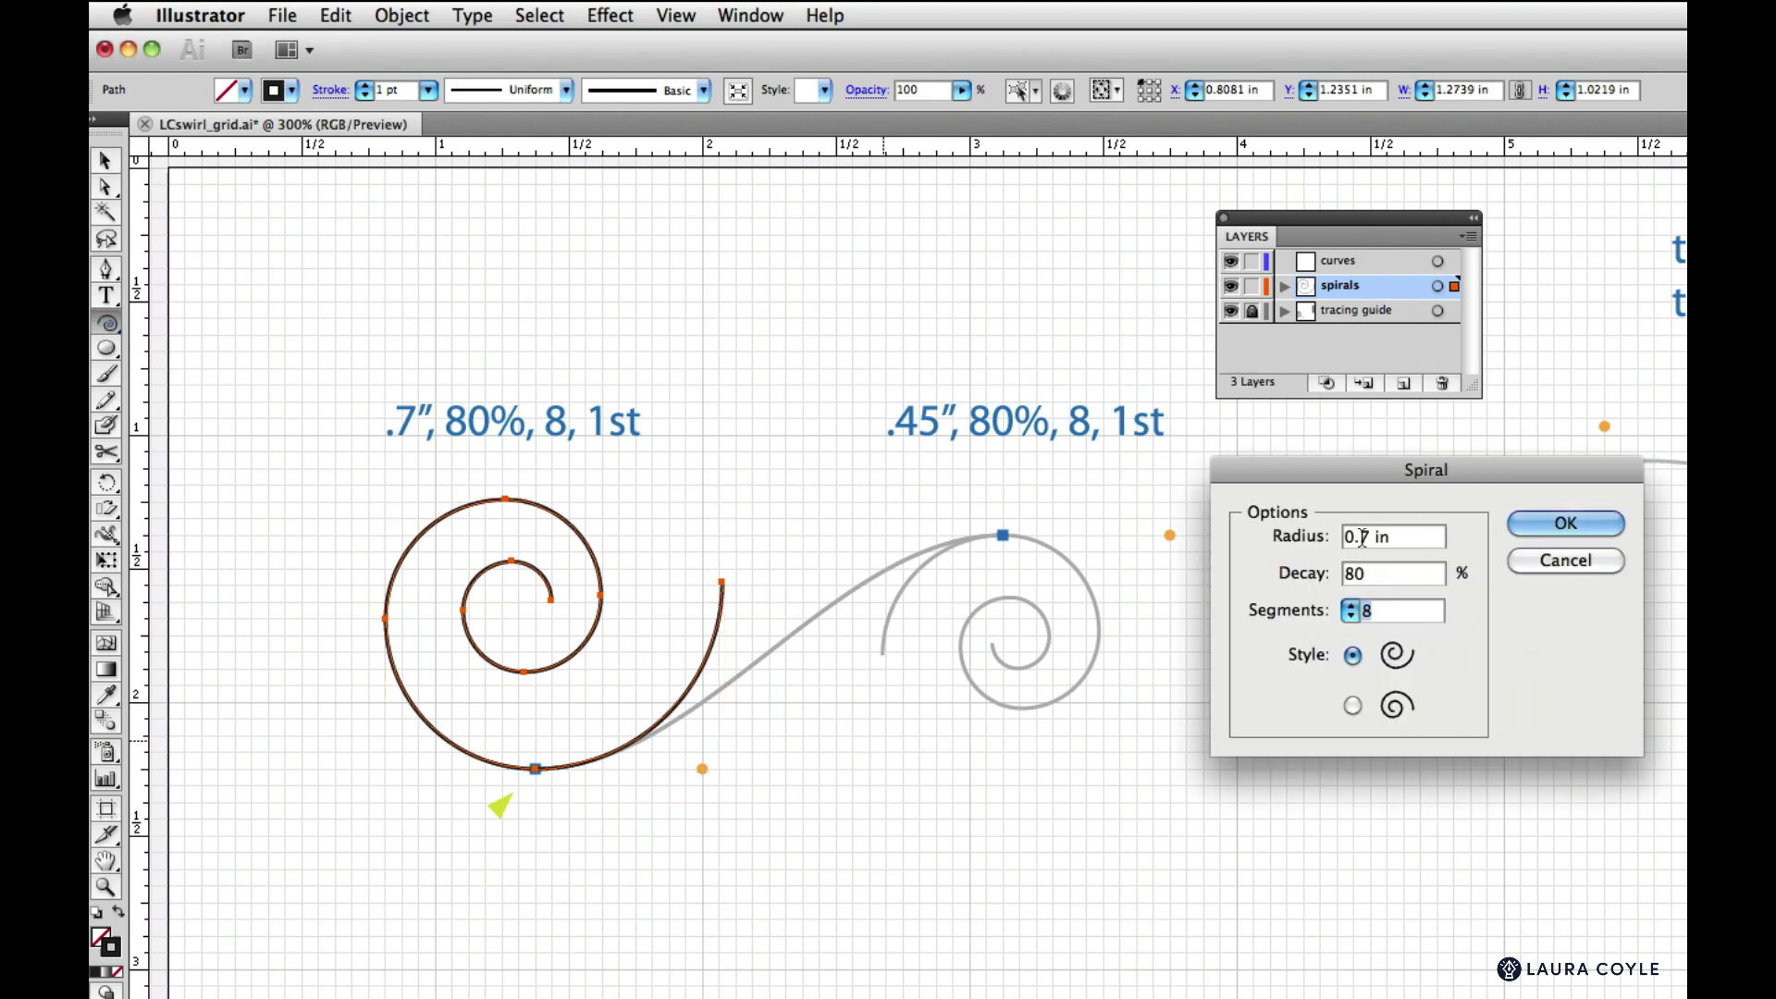
pyautogui.moveTo(1353, 538); pyautogui.dragTo(1382, 540)
pyautogui.write('0.45')
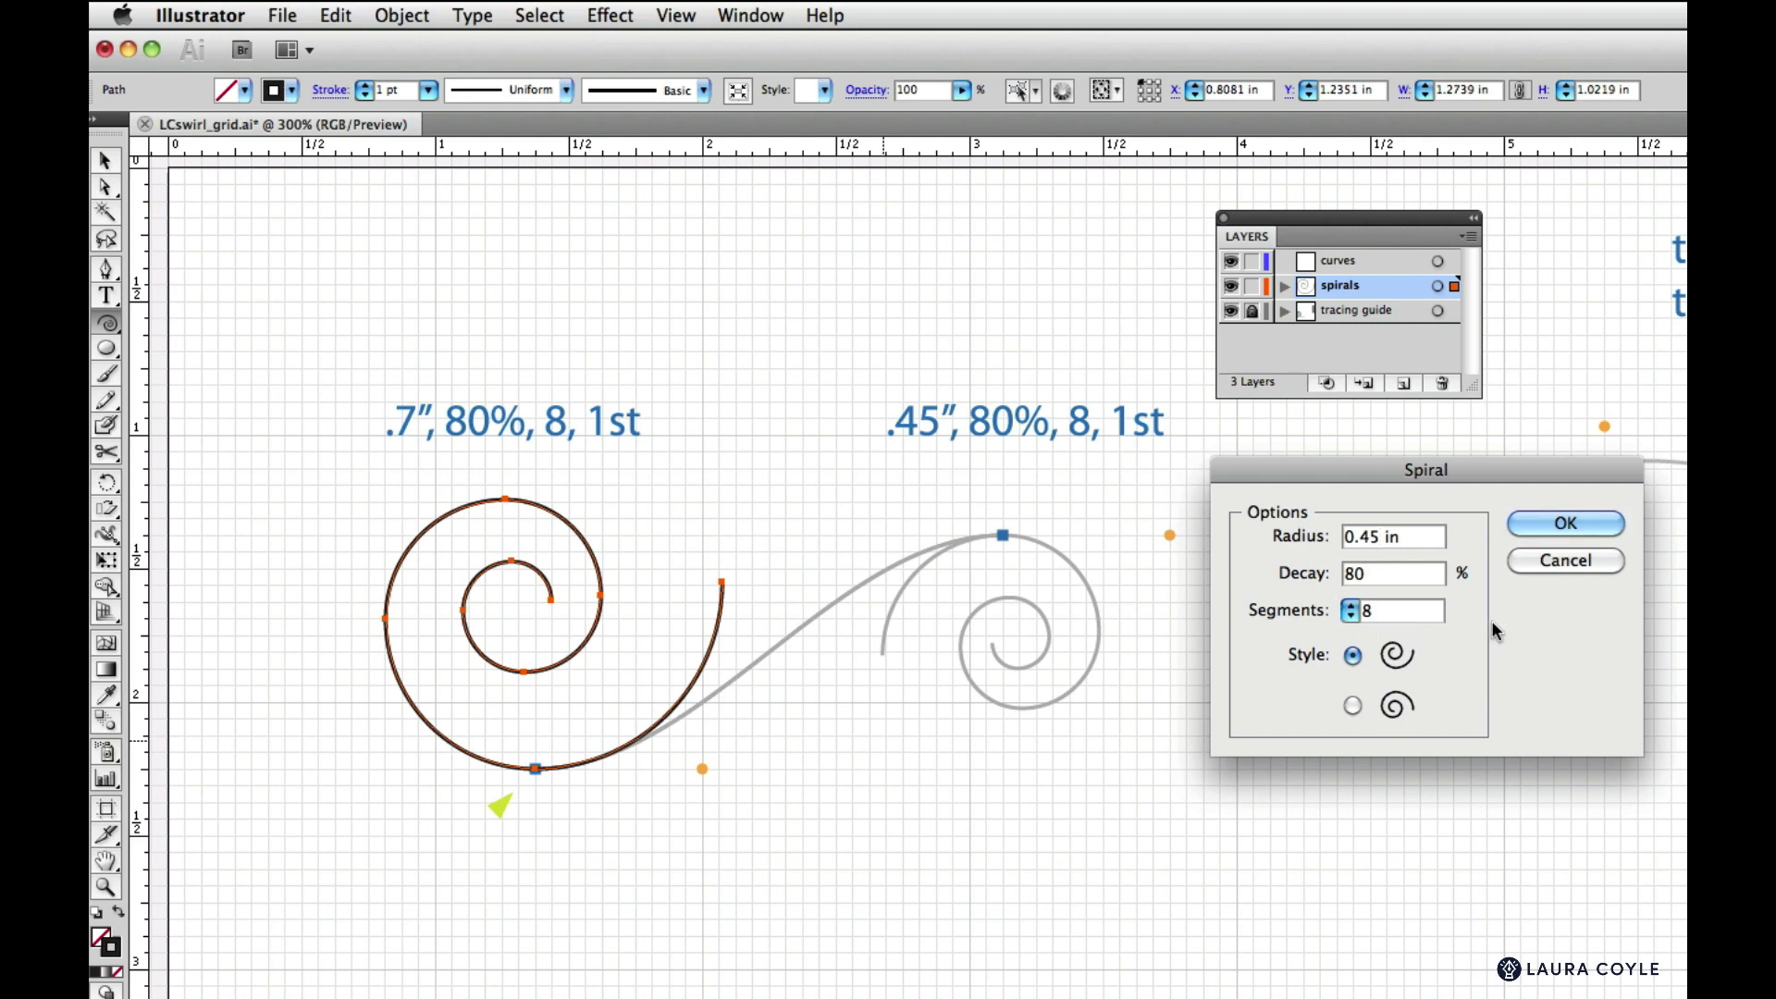
pyautogui.click(1566, 524)
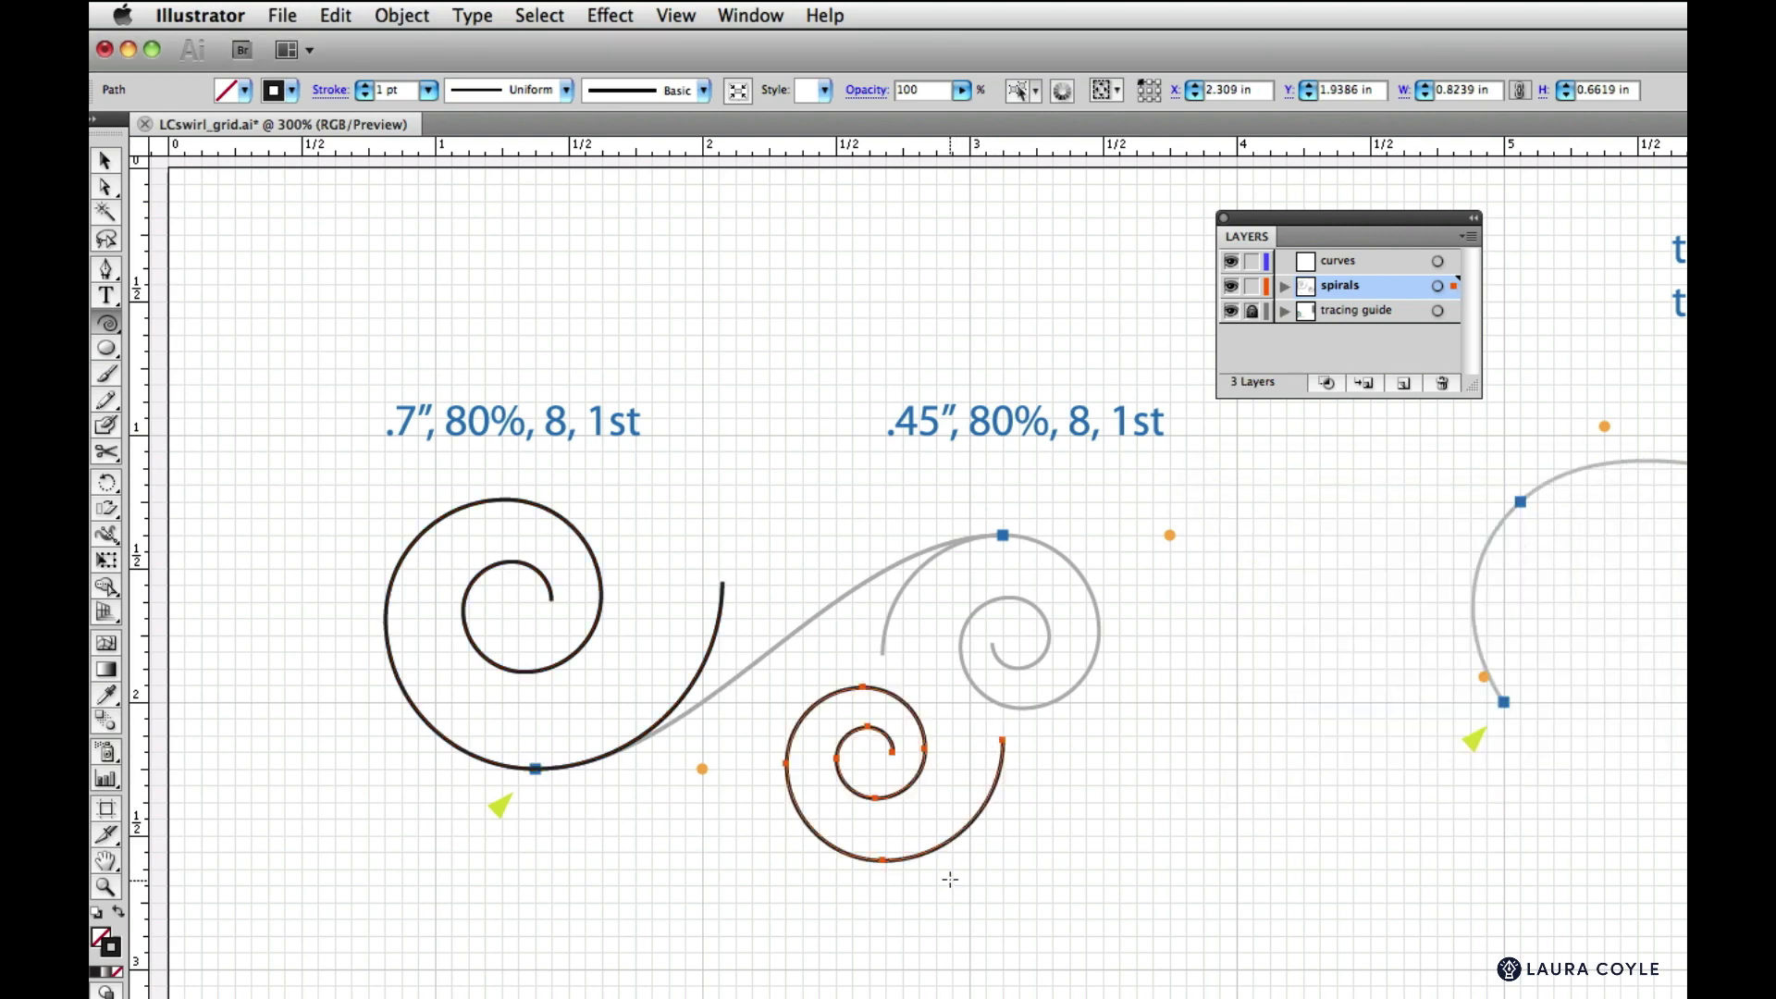
# Rotate the new 0.45 in spiral by 180 degrees
pyautogui.doubleClick(108, 483)
pyautogui.moveTo(1541, 531); pyautogui.dragTo(848, 373)
pyautogui.write('180')
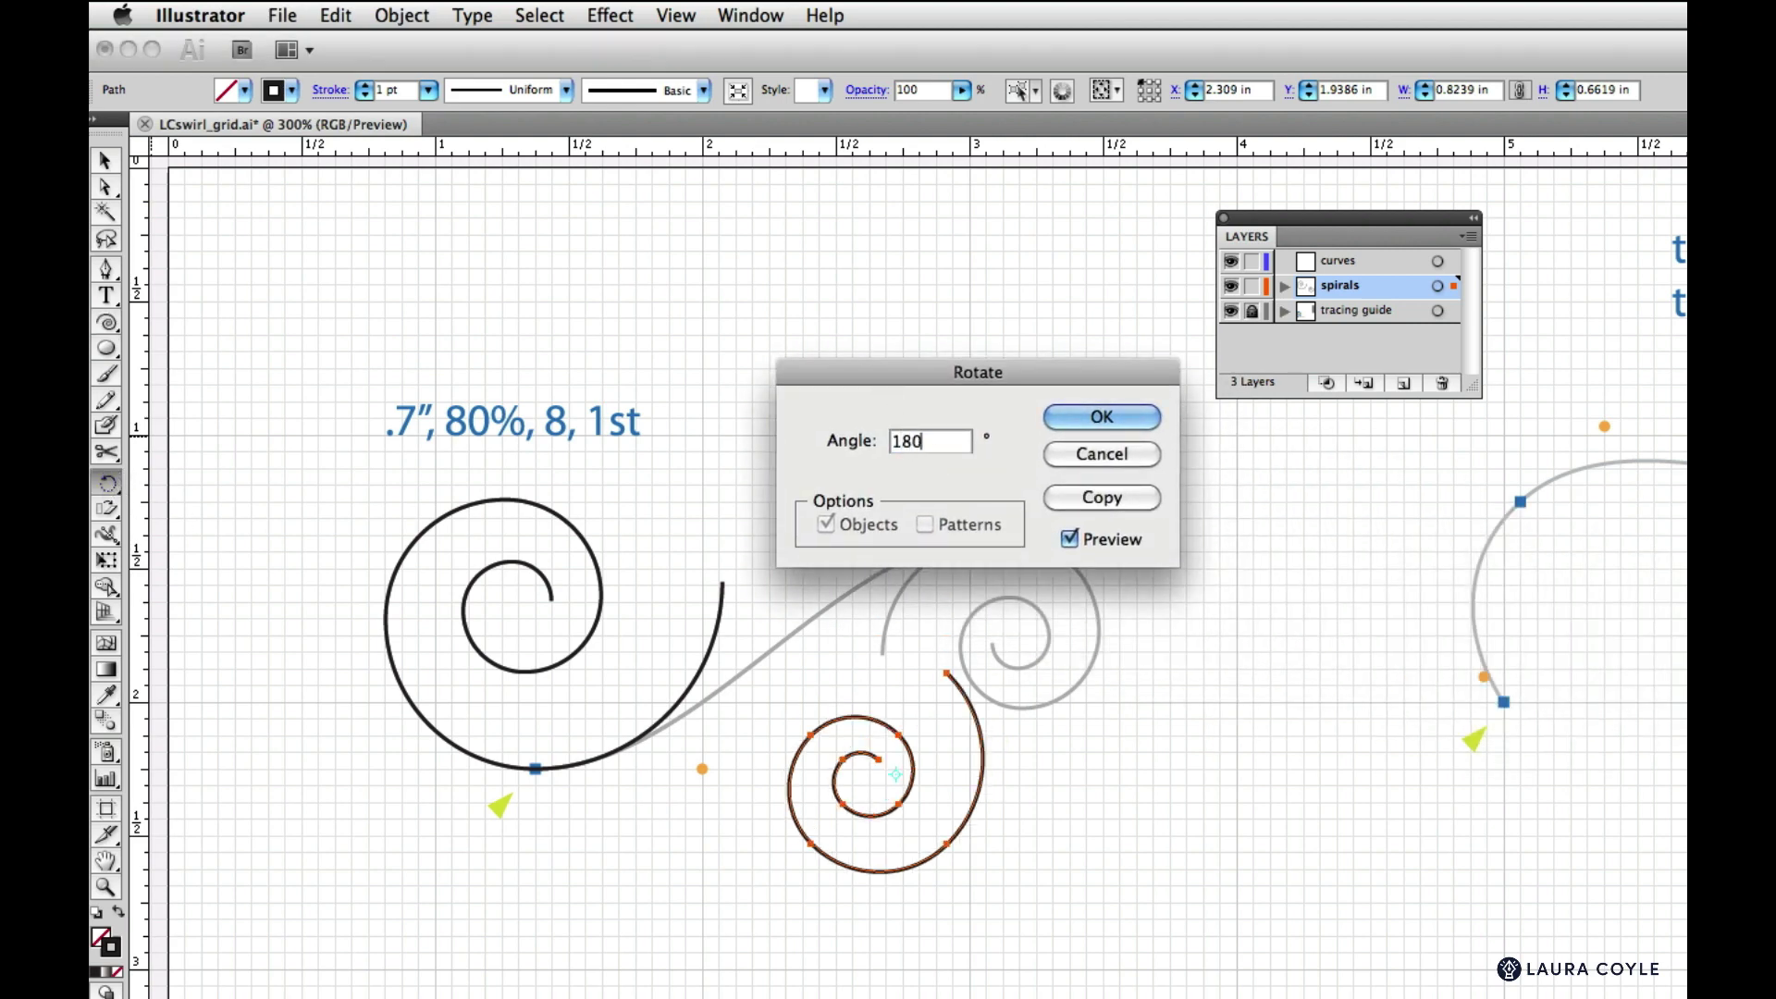
pyautogui.press('Return')
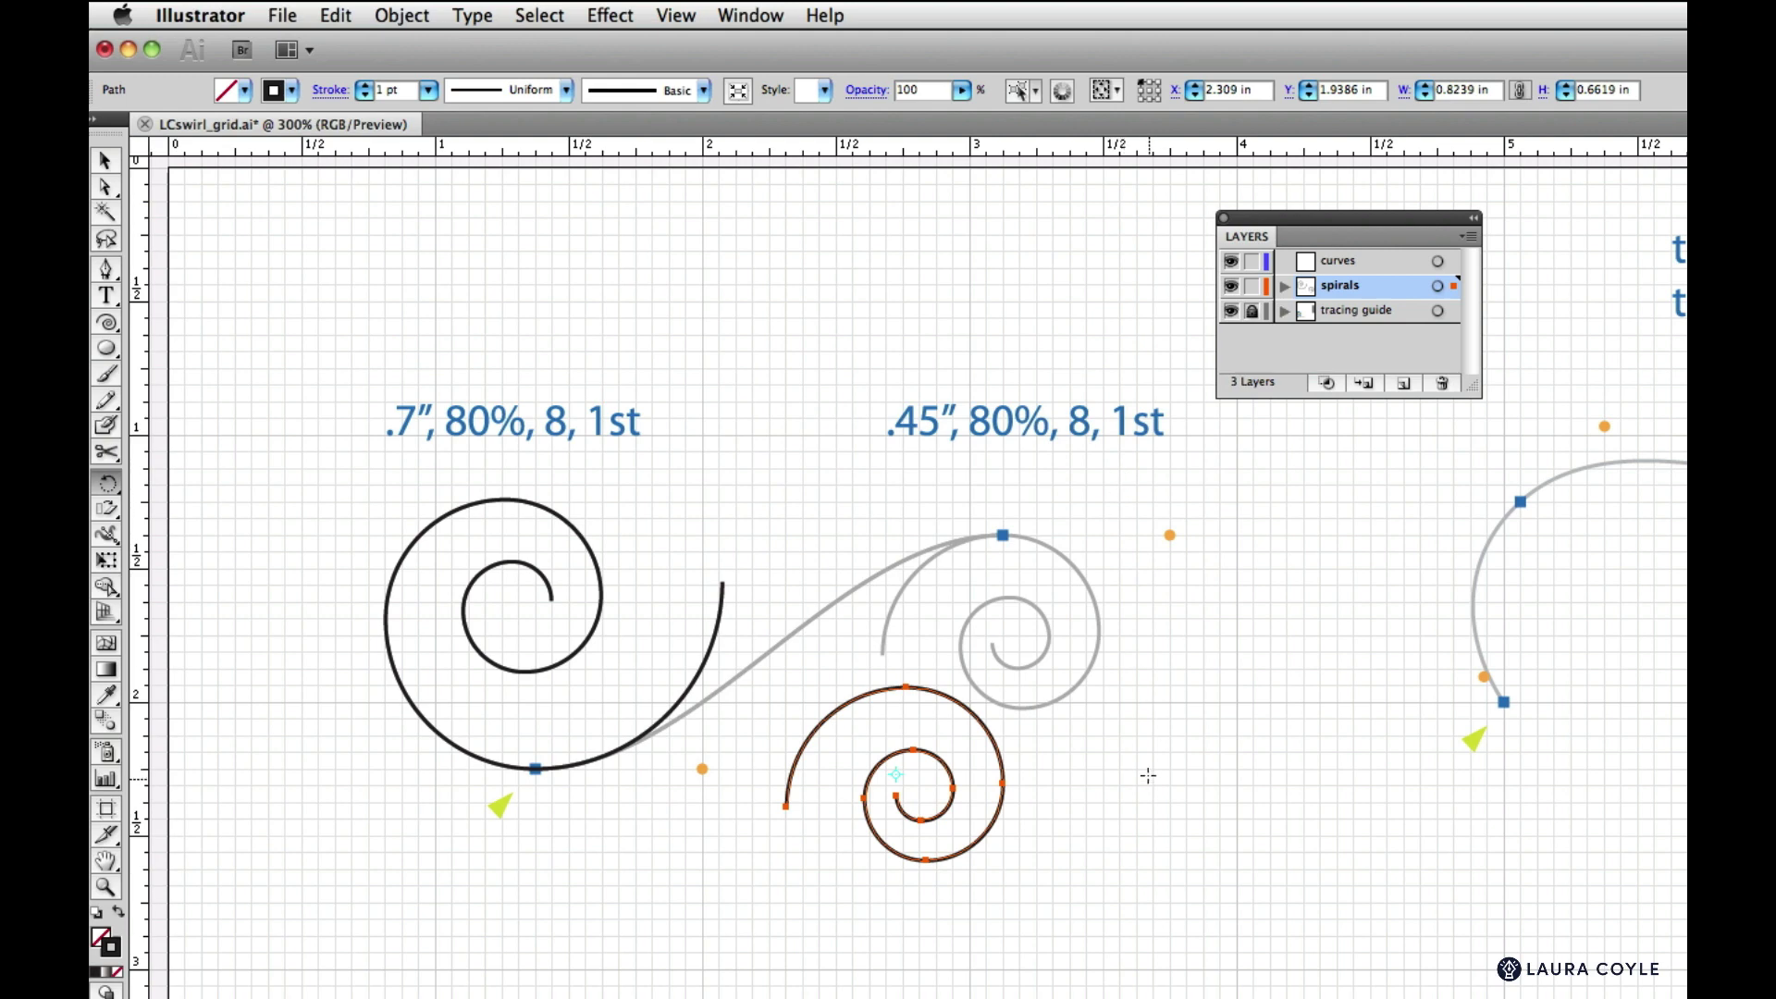
# Move the rotated spiral by its uppermost anchor point onto the blue guide point of the .45" tracing spiral and deselect it
pyautogui.press('v')
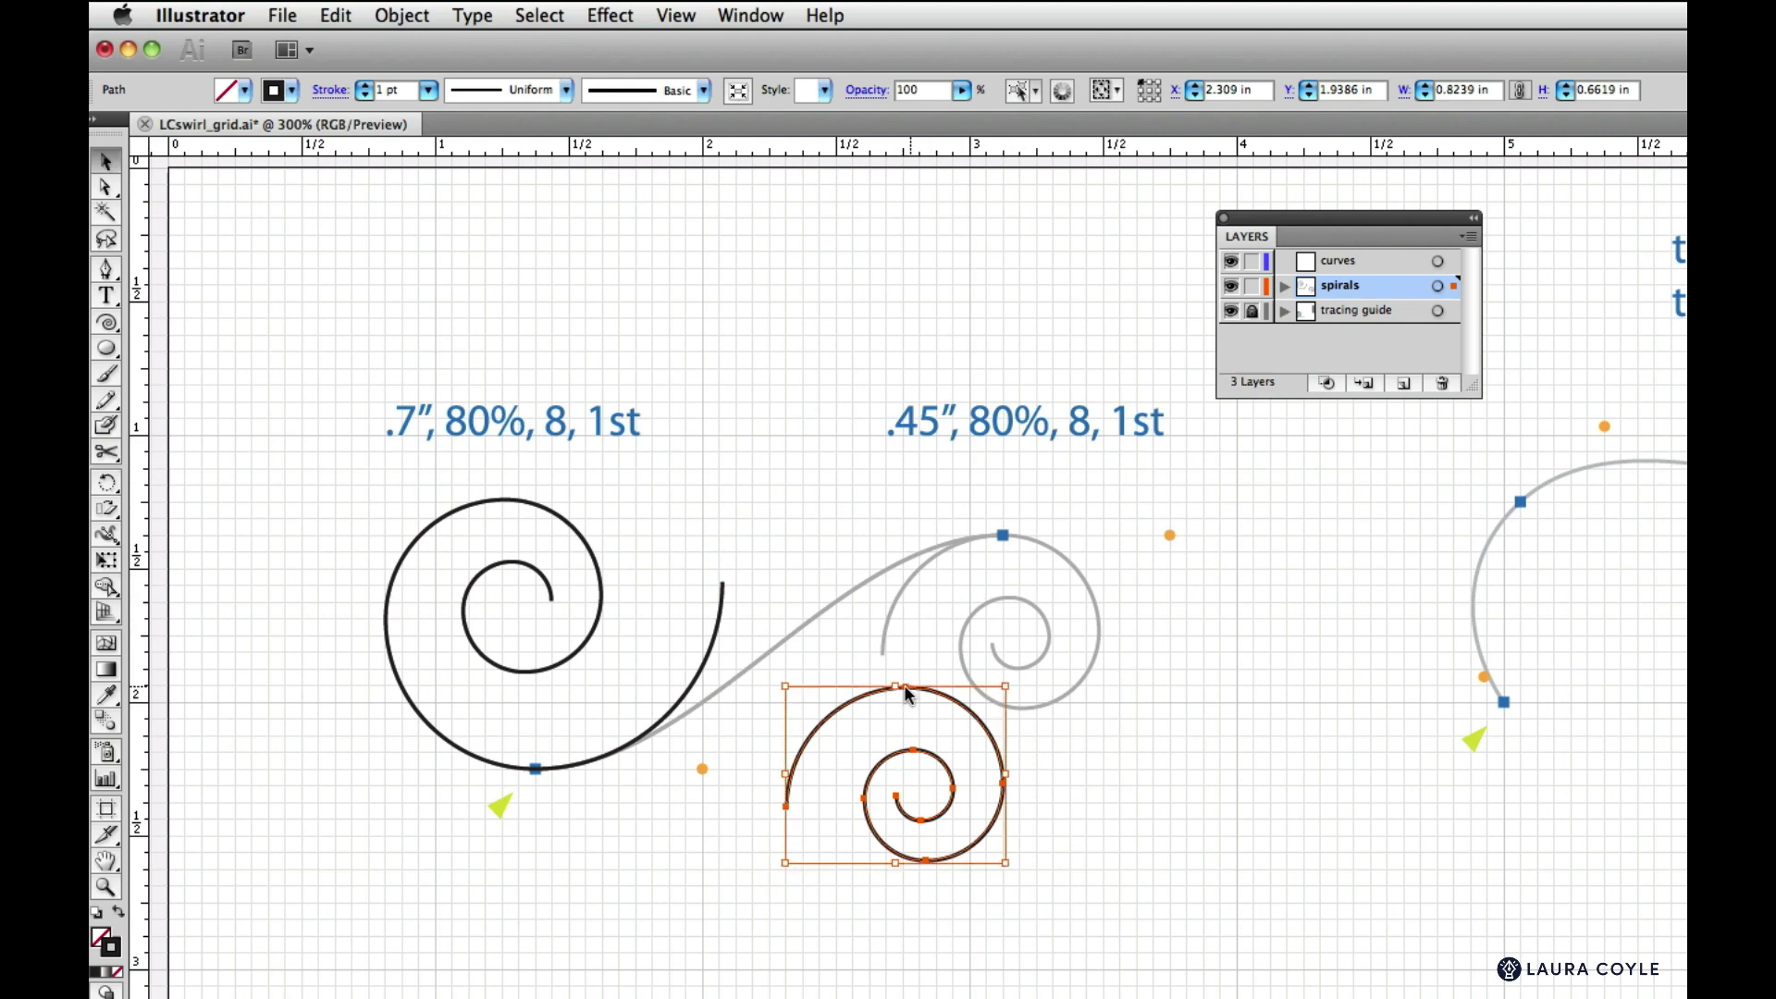
pyautogui.moveTo(903, 685); pyautogui.dragTo(1001, 546)
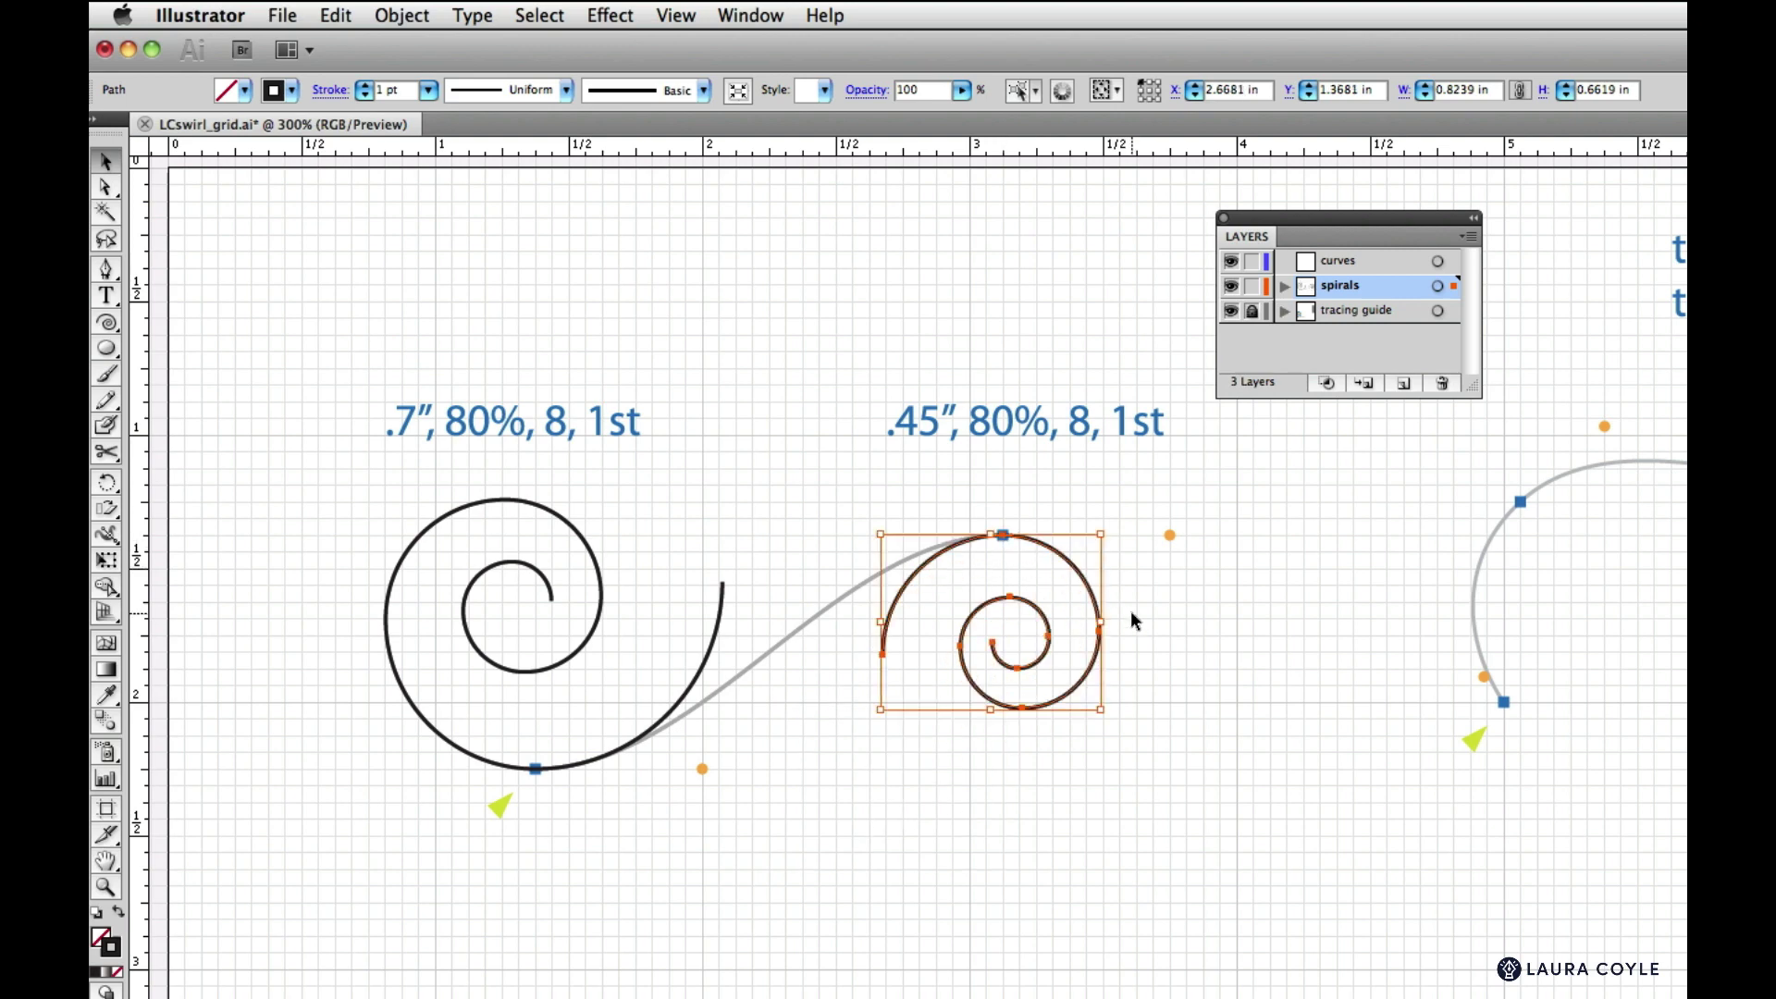
pyautogui.click(1134, 614)
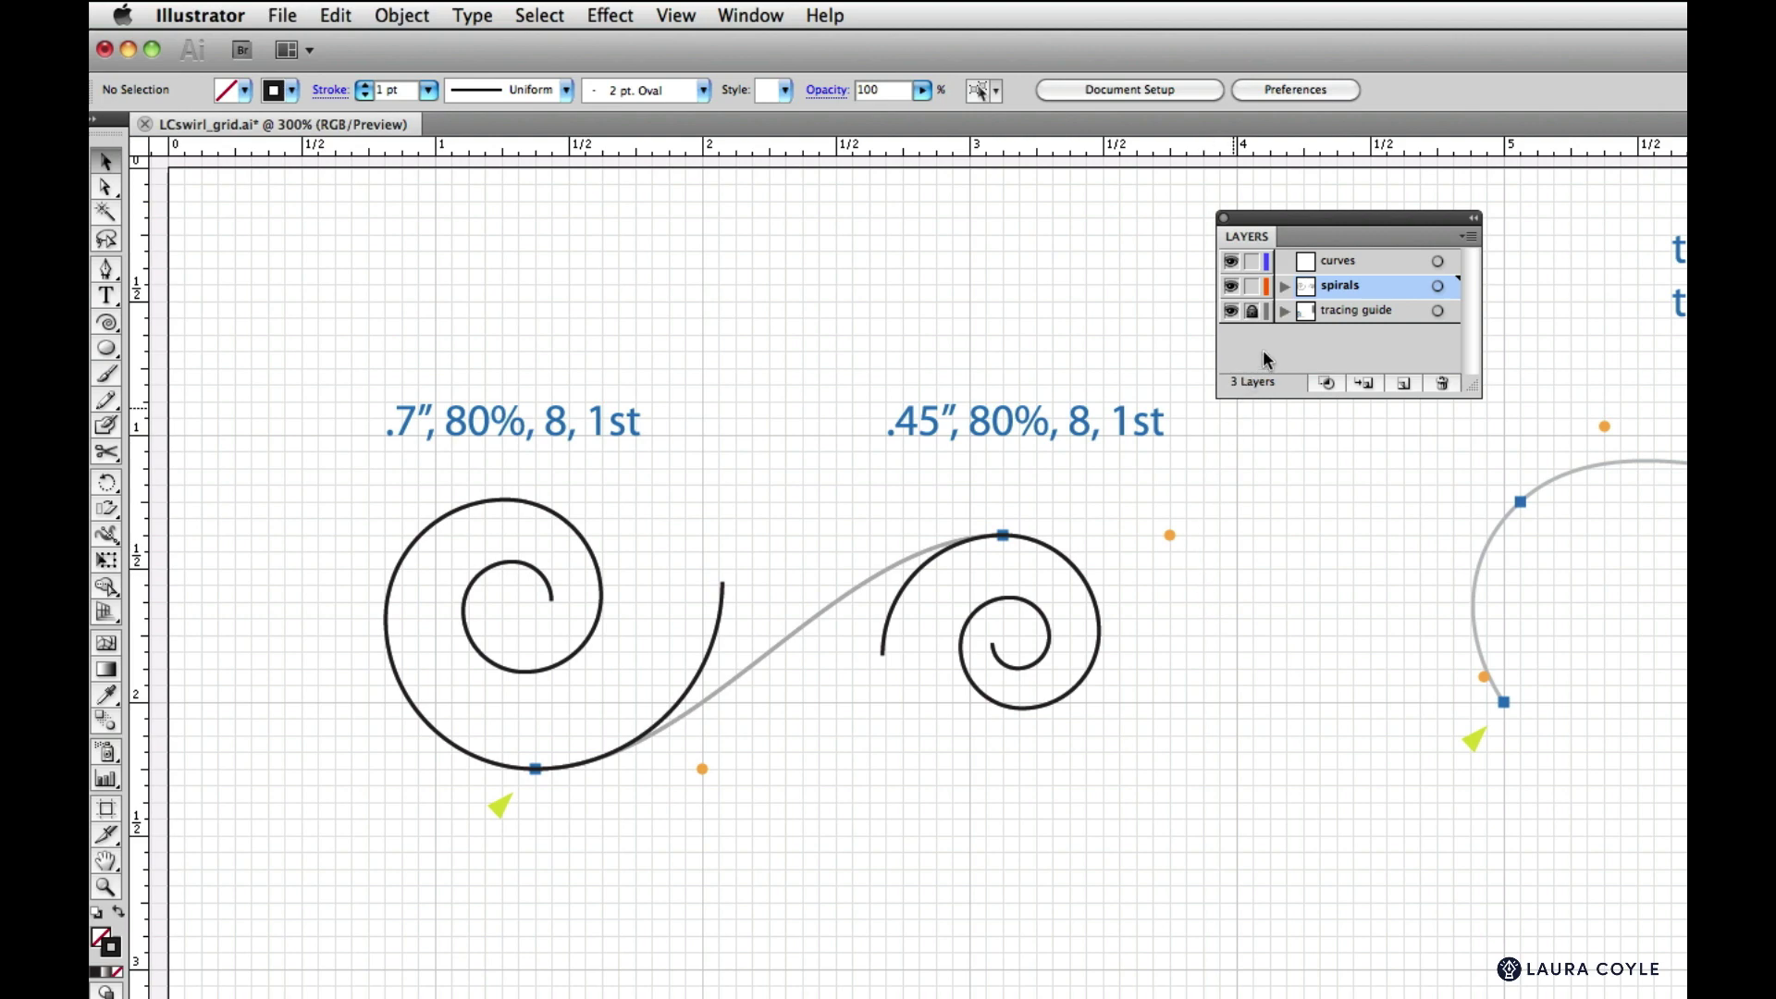
# Hide the tracing guide layer to check the two spirals alone, and show it again
pyautogui.click(1229, 312)
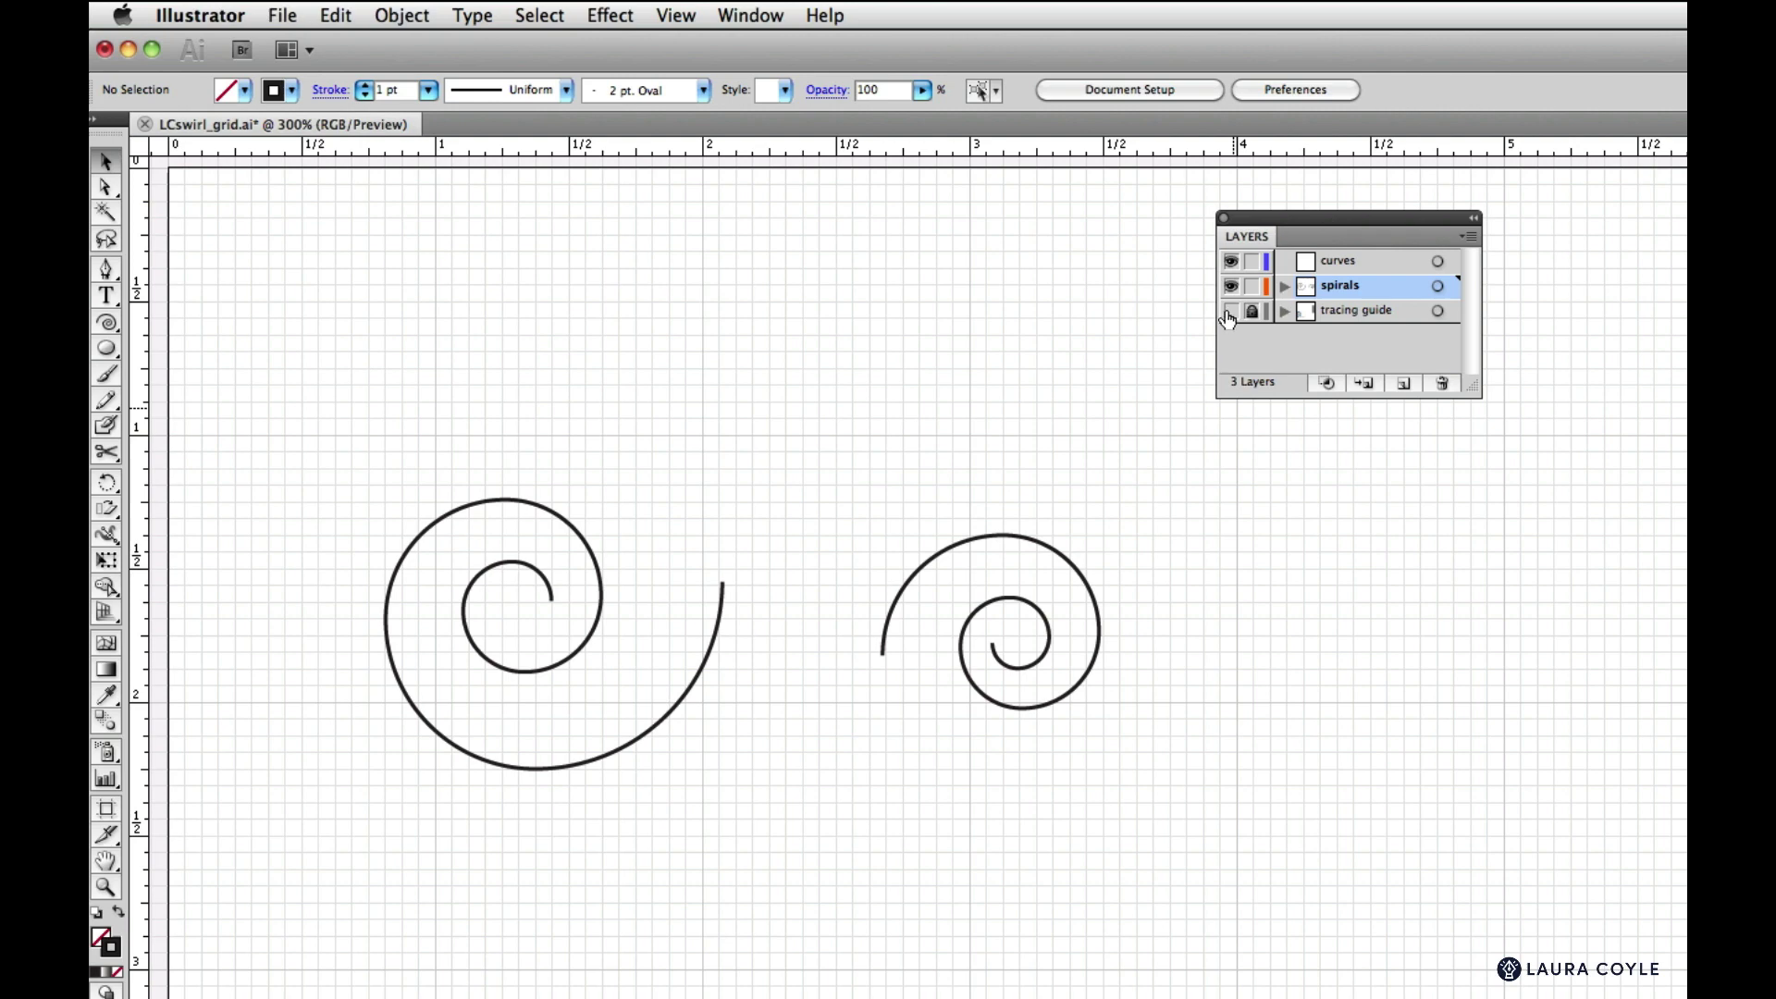
pyautogui.click(1231, 313)
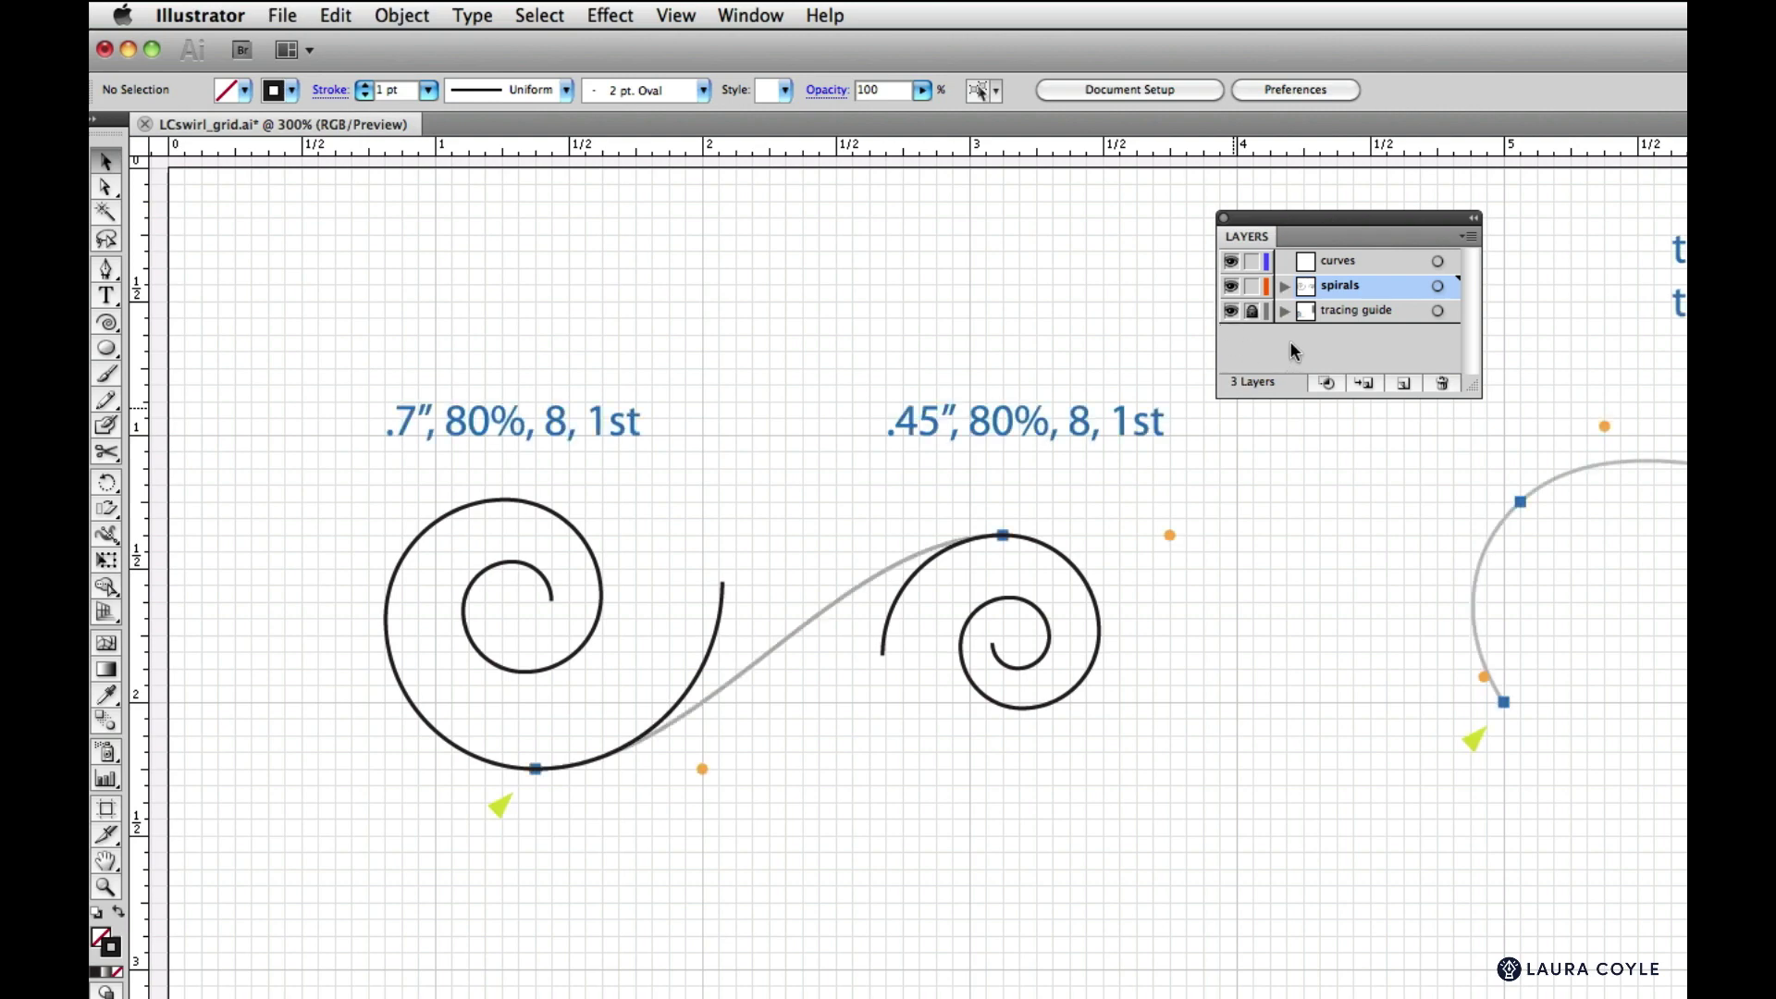
pyautogui.click(1322, 314)
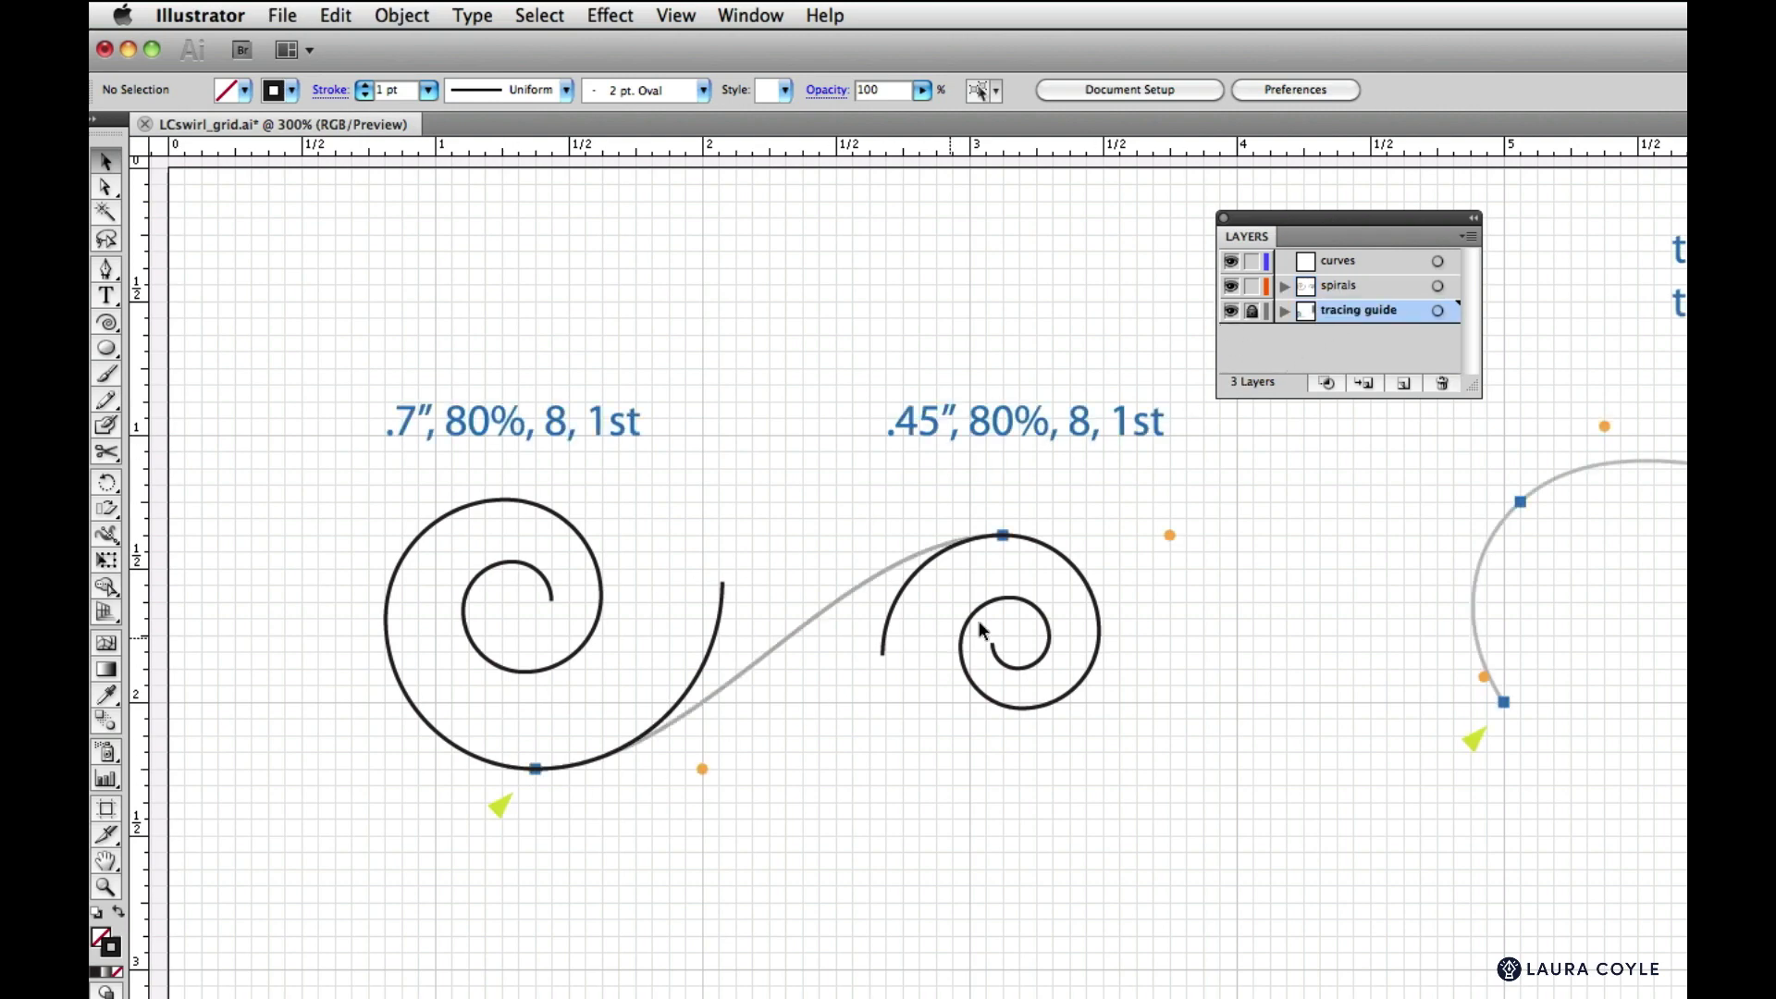
# On the curves layer, draw a Pen tool curve between the two spirals' blue guide points, extending horizontal handles to the orange dots, and deselect it
pyautogui.click(1351, 262)
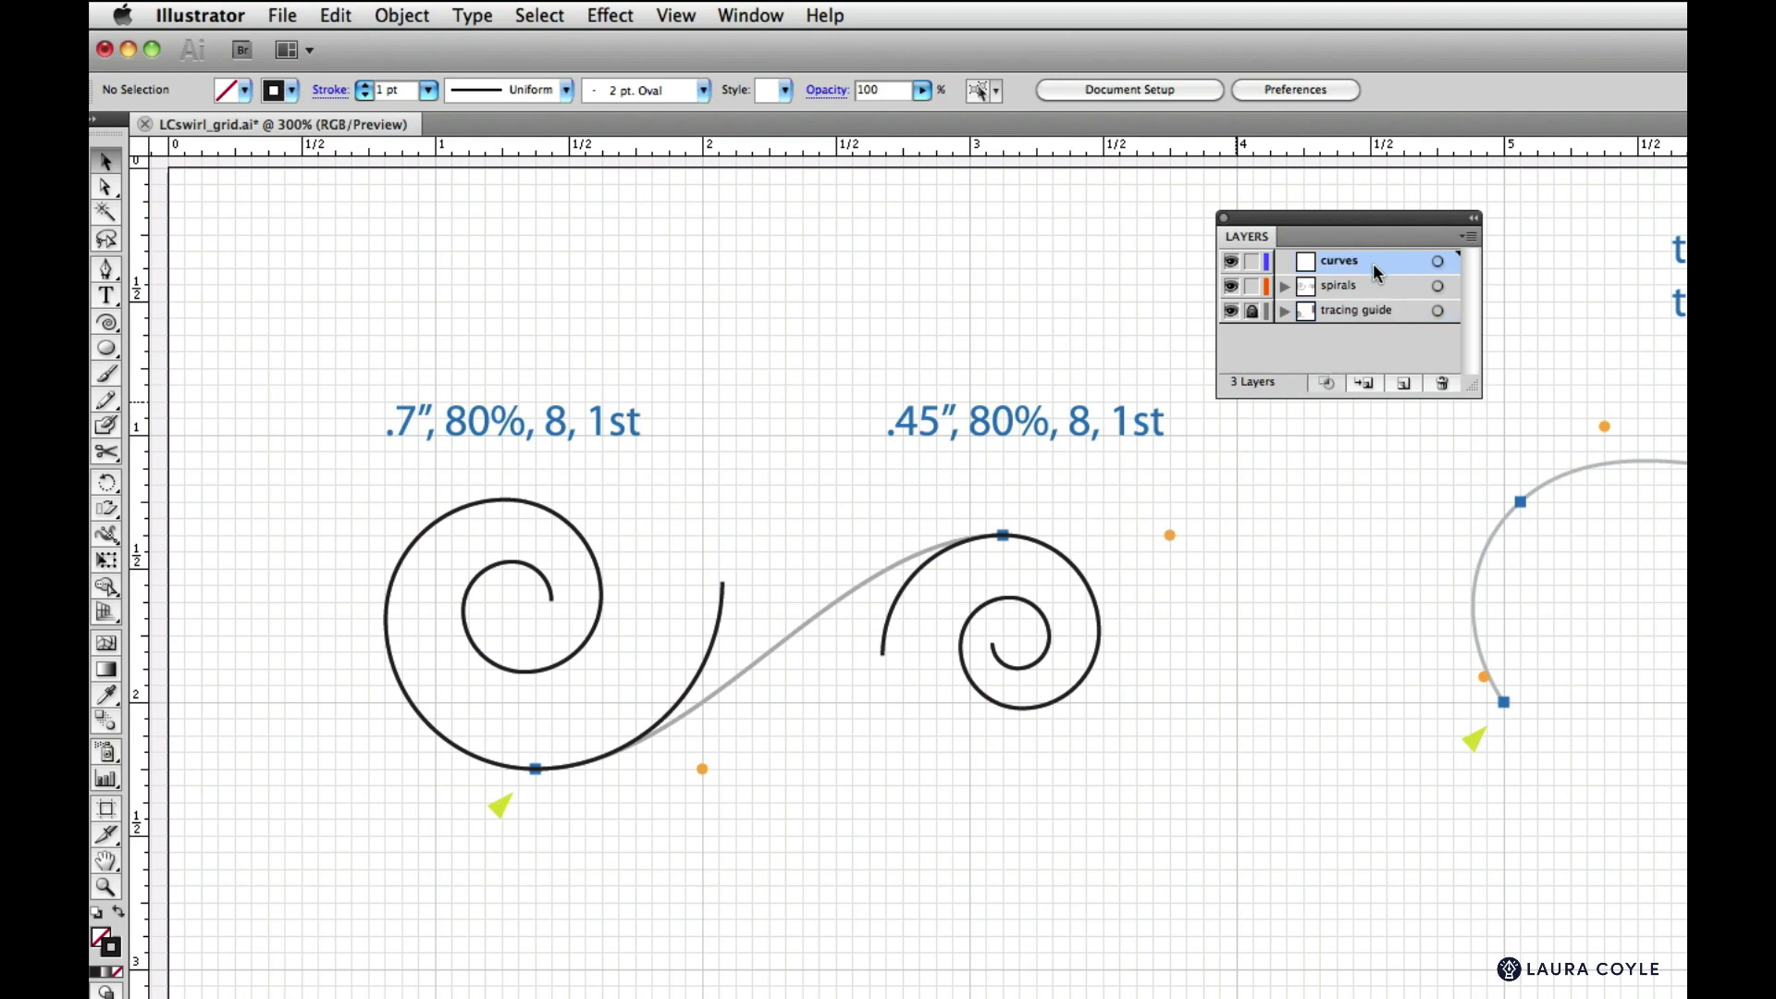
pyautogui.click(102, 270)
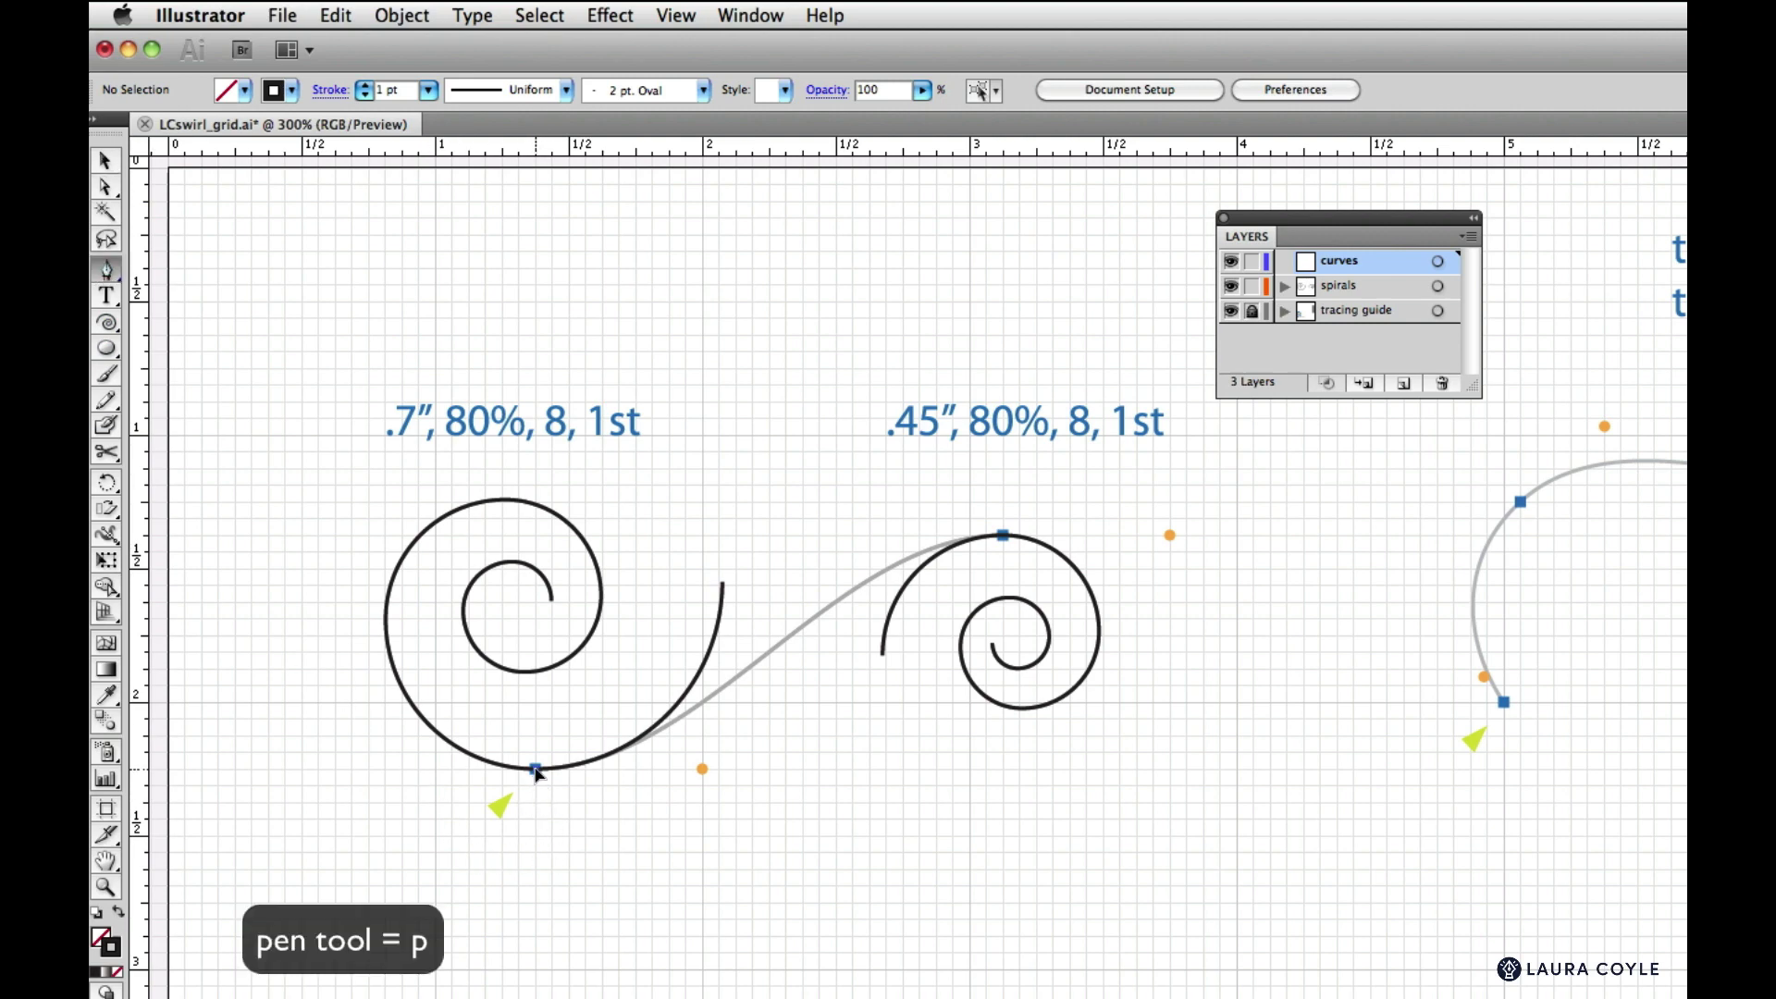
pyautogui.moveTo(537, 771); pyautogui.dragTo(708, 777)
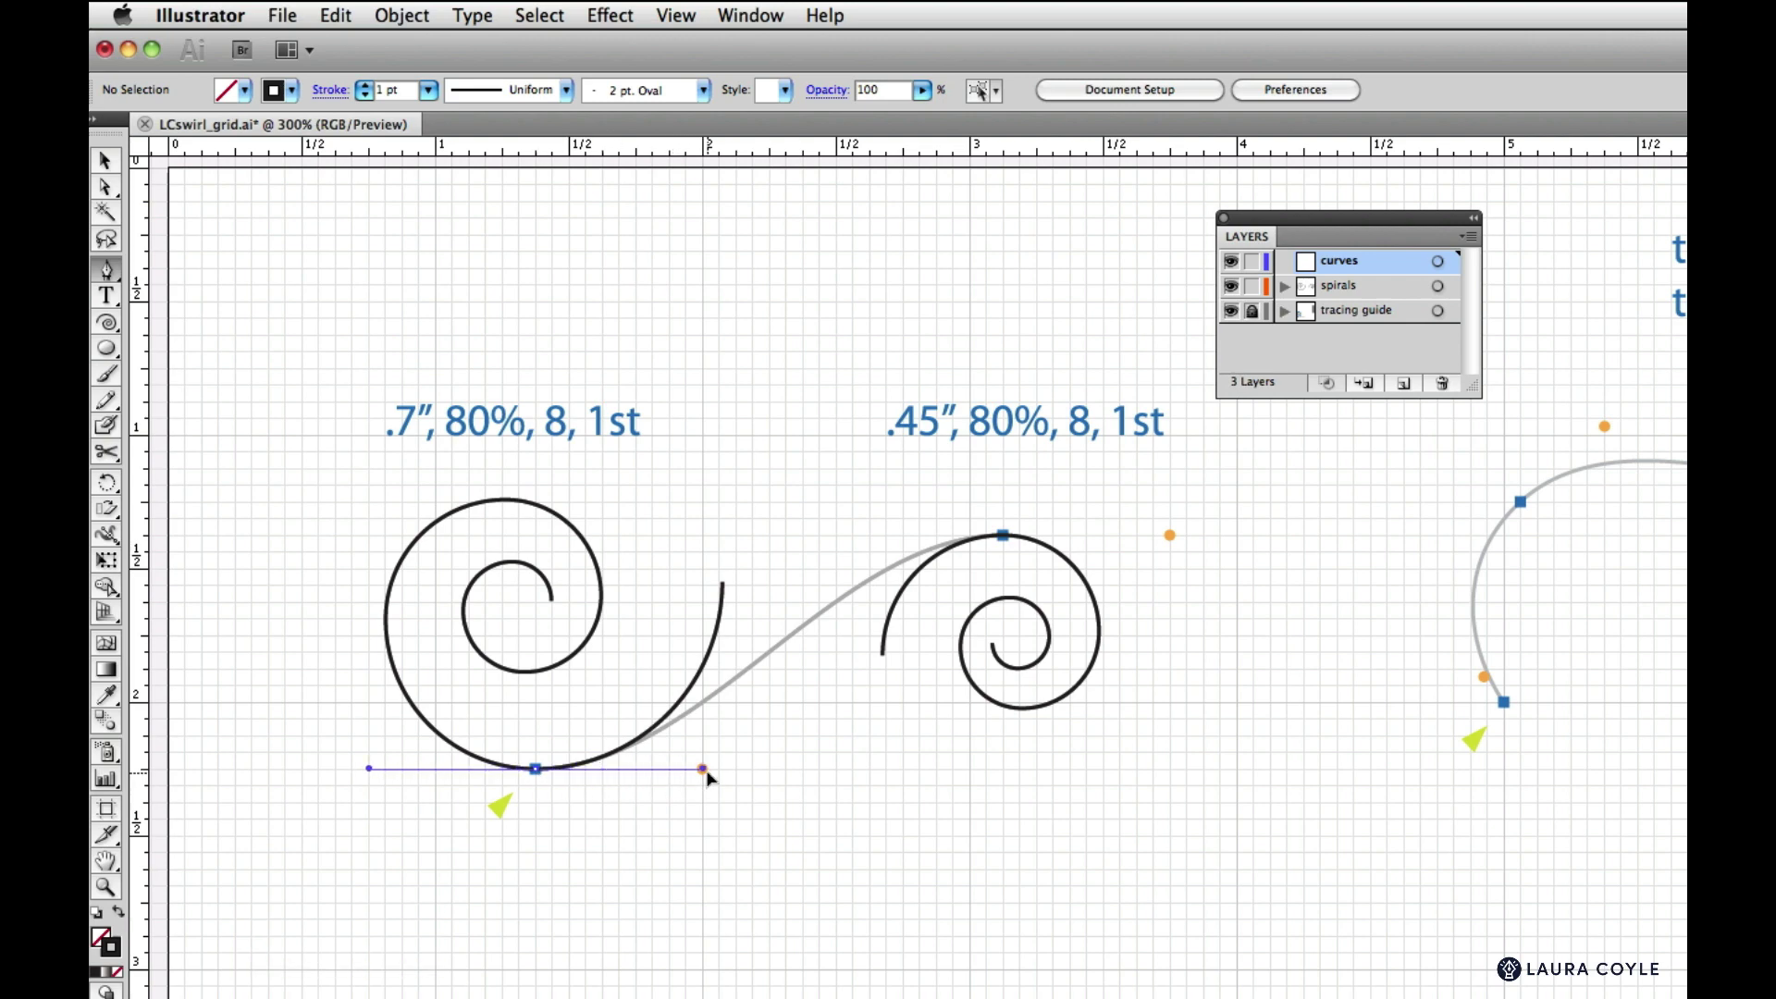
pyautogui.moveTo(709, 777)
pyautogui.mouseDown()
pyautogui.moveTo(890, 776)
pyautogui.moveTo(664, 780)
pyautogui.moveTo(650, 710)
pyautogui.moveTo(592, 705)
pyautogui.moveTo(651, 676)
pyautogui.moveTo(609, 777)
pyautogui.moveTo(792, 783)
pyautogui.moveTo(685, 776)
pyautogui.moveTo(703, 775)
pyautogui.mouseUp()
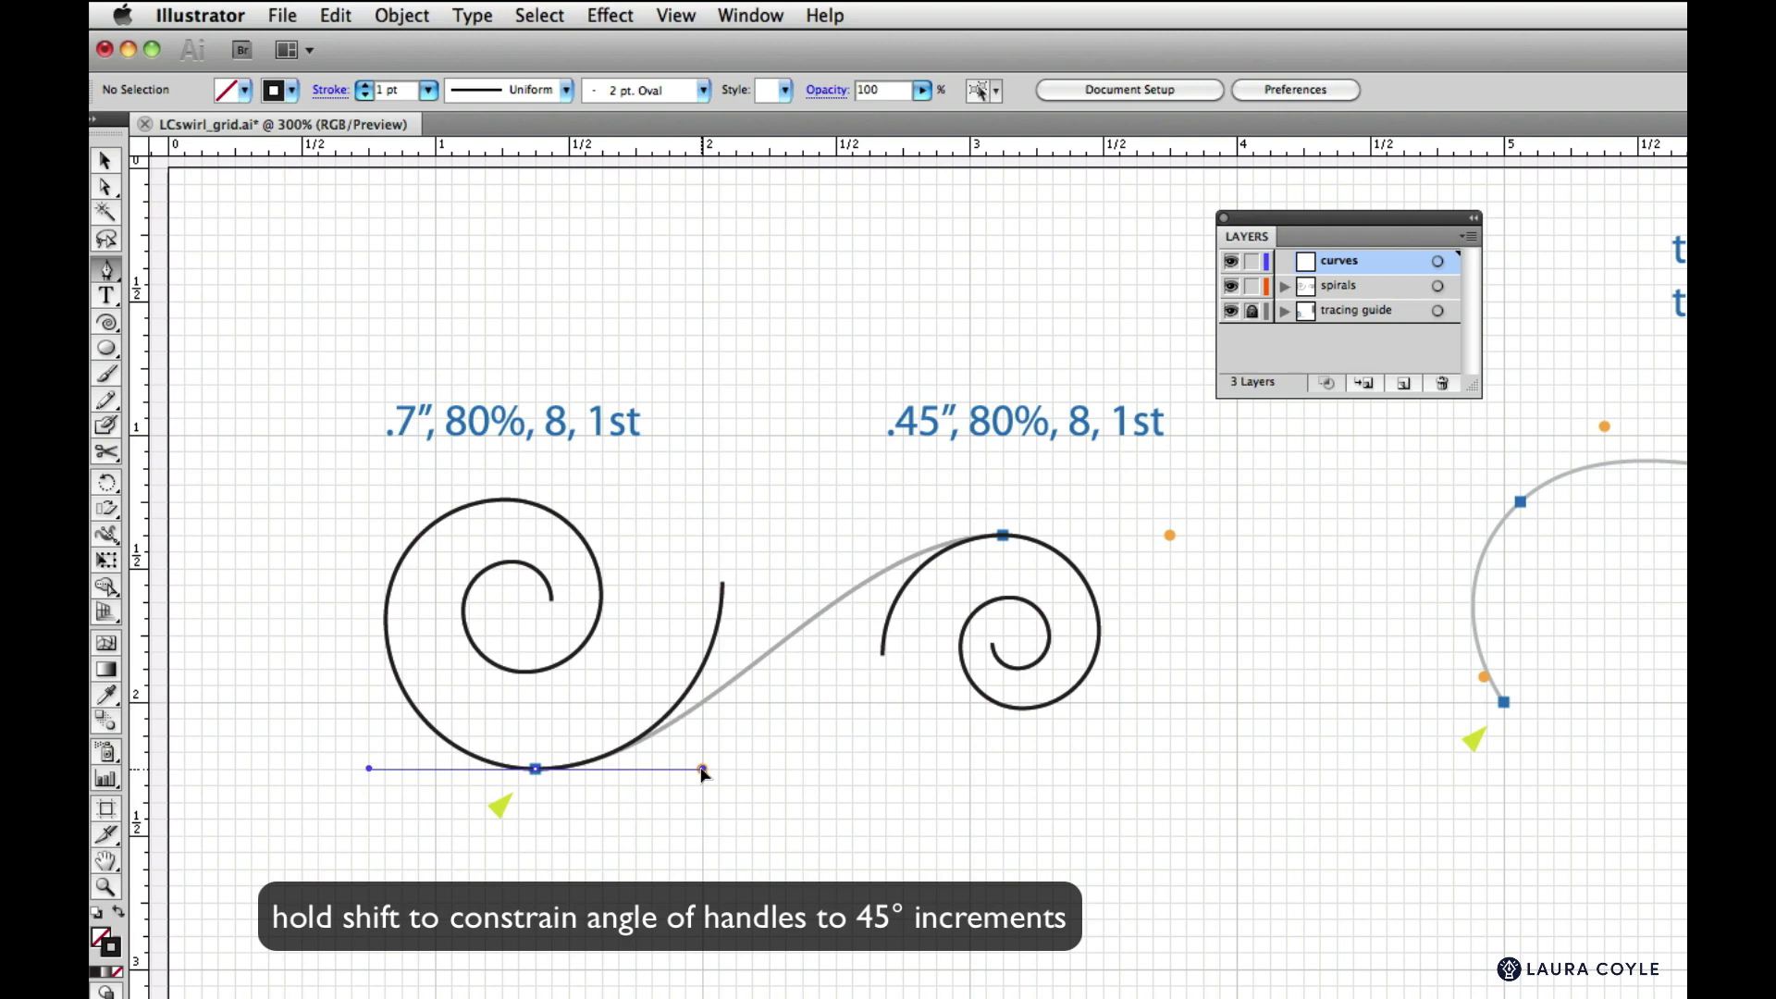
pyautogui.moveTo(703, 772); pyautogui.dragTo(703, 772)
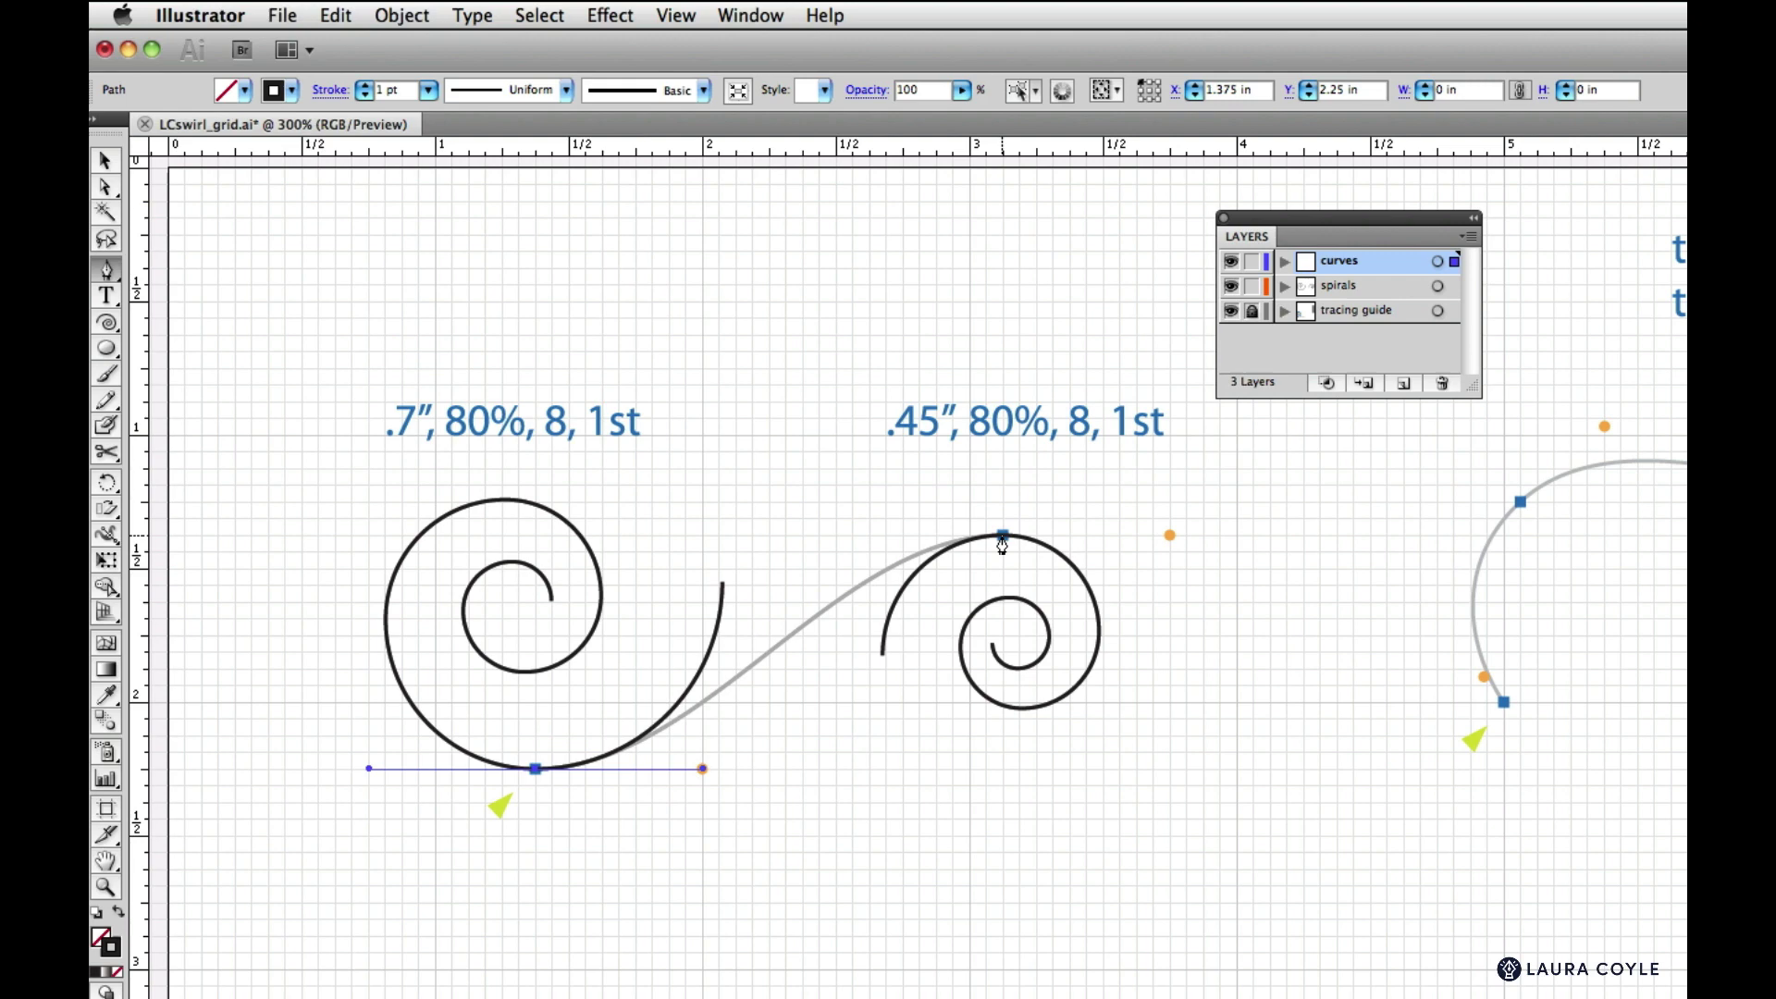
pyautogui.moveTo(1002, 546); pyautogui.dragTo(1173, 548)
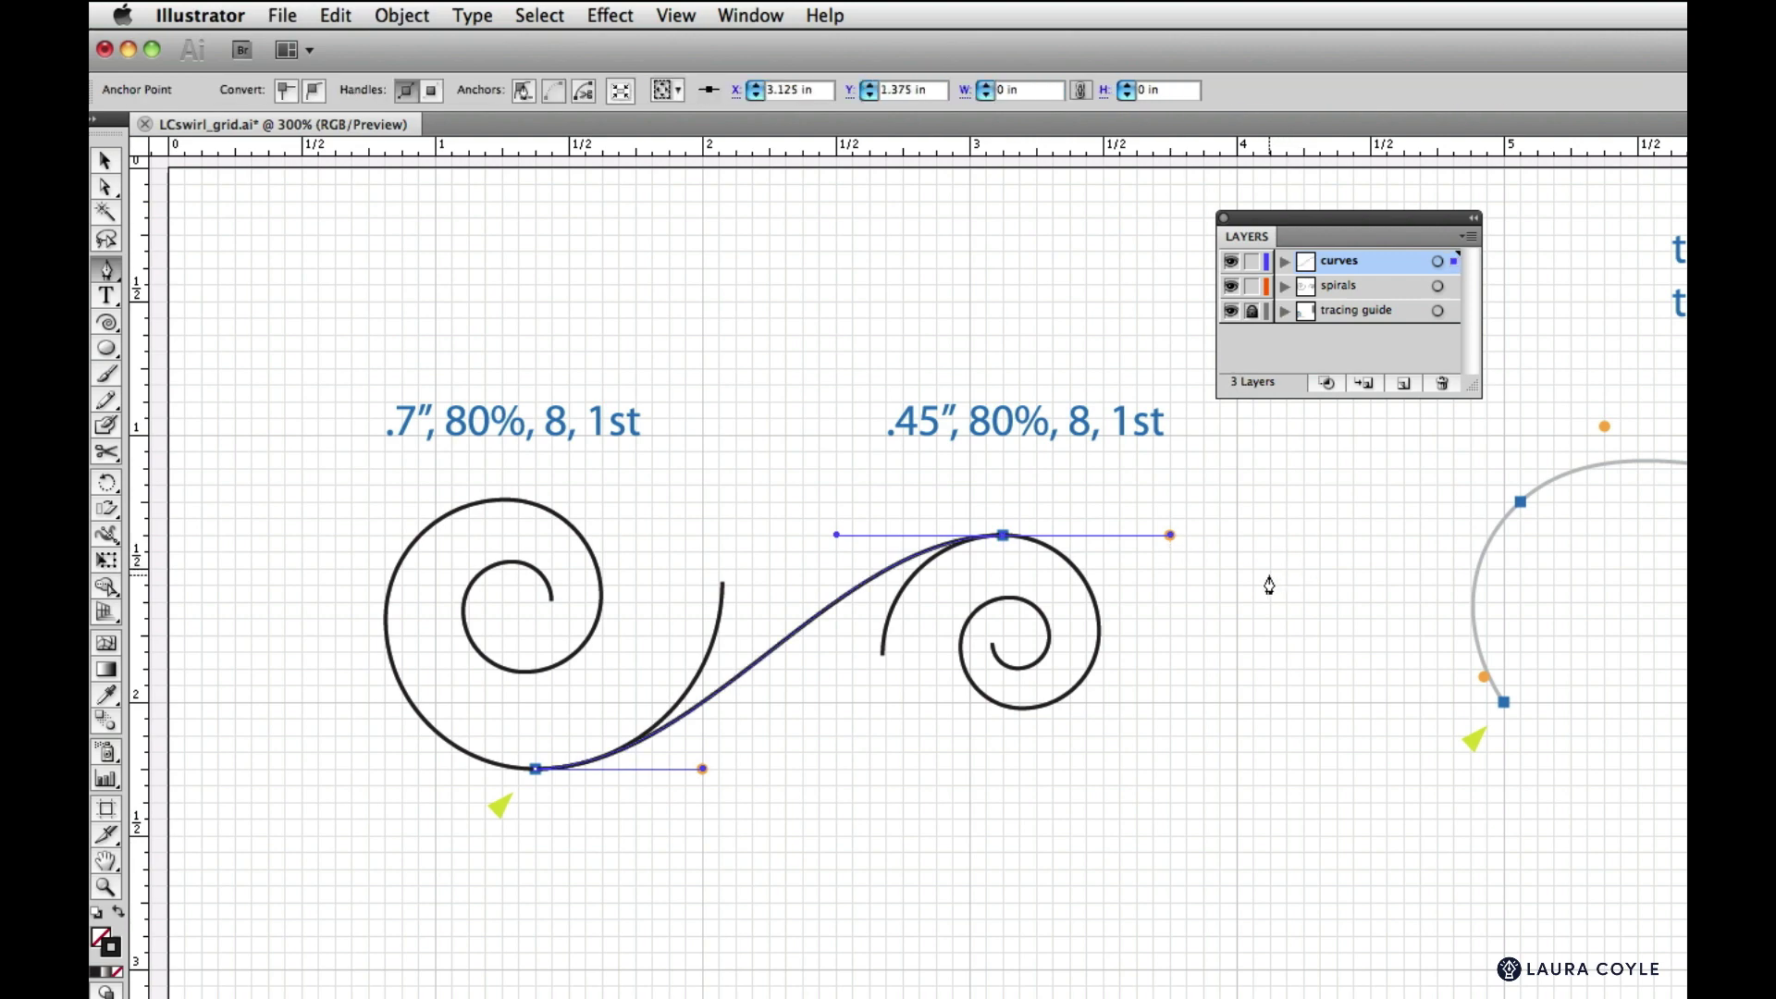
pyautogui.keyDown('super'); pyautogui.click(1197, 581); pyautogui.keyUp('super')
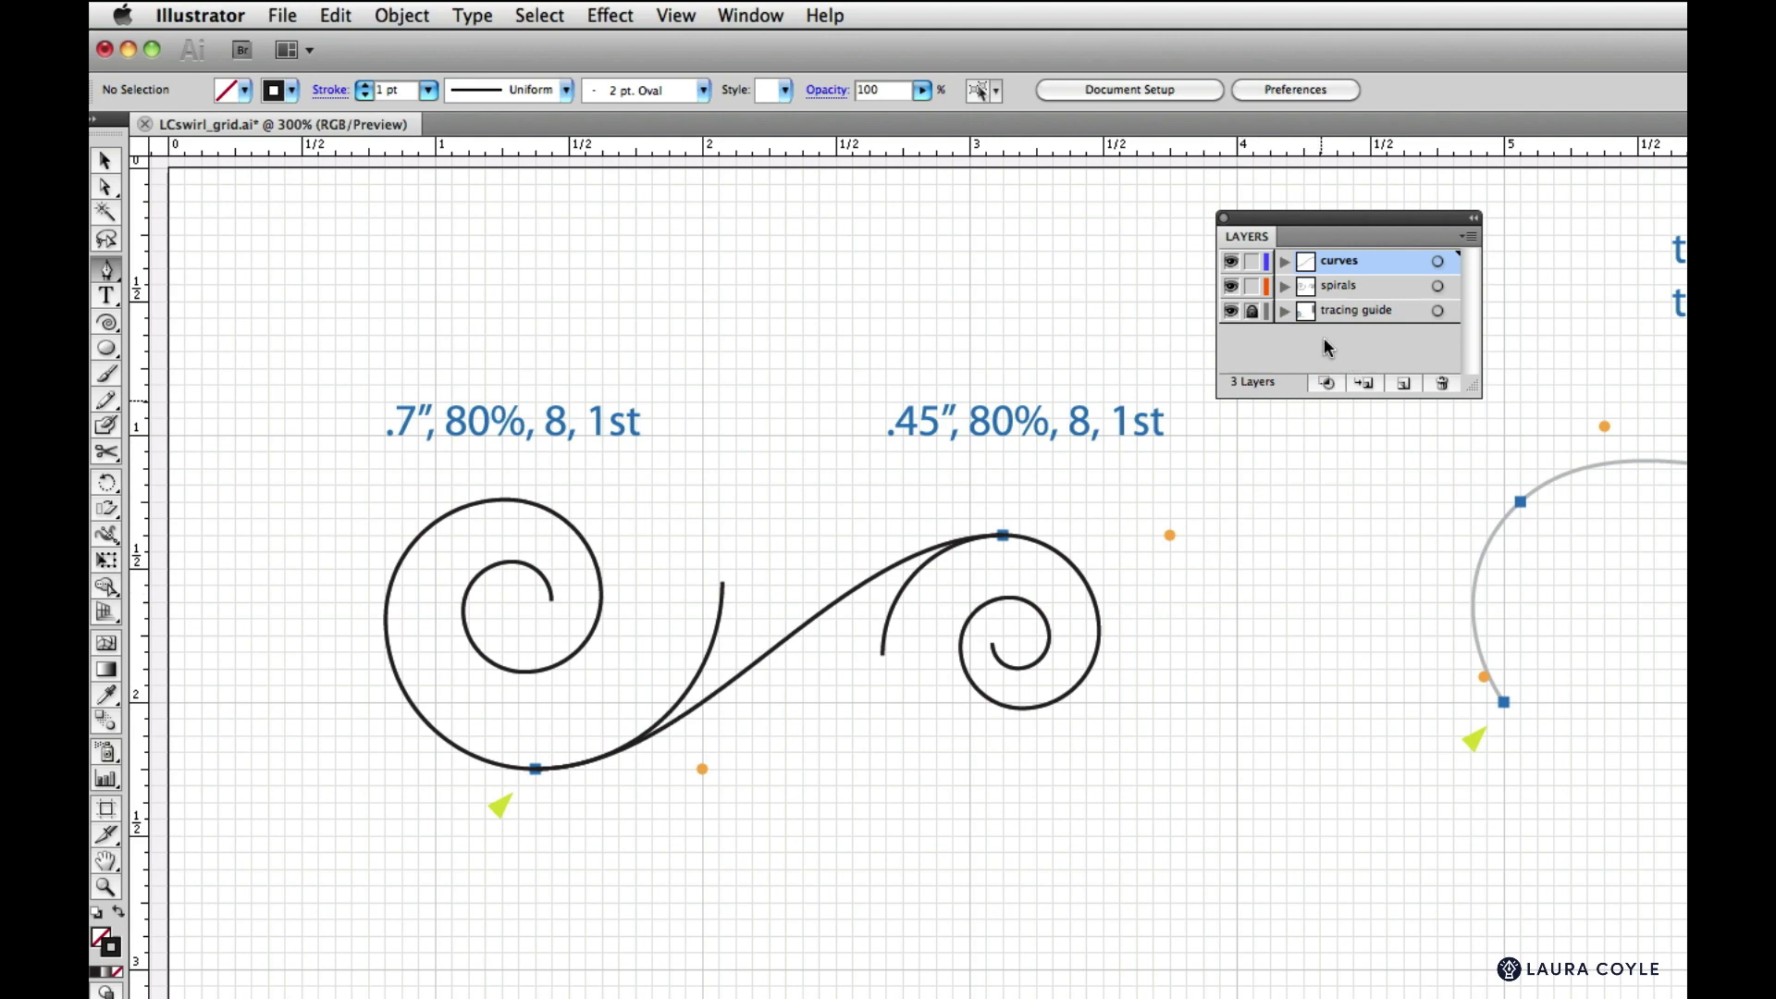
# Lock the curves layer, cut the smaller spiral at its blue guide point with the Scissors tool, and delete its loose outer arc
pyautogui.click(1251, 264)
pyautogui.keyDown('super'); pyautogui.click(894, 640); pyautogui.keyUp('super')
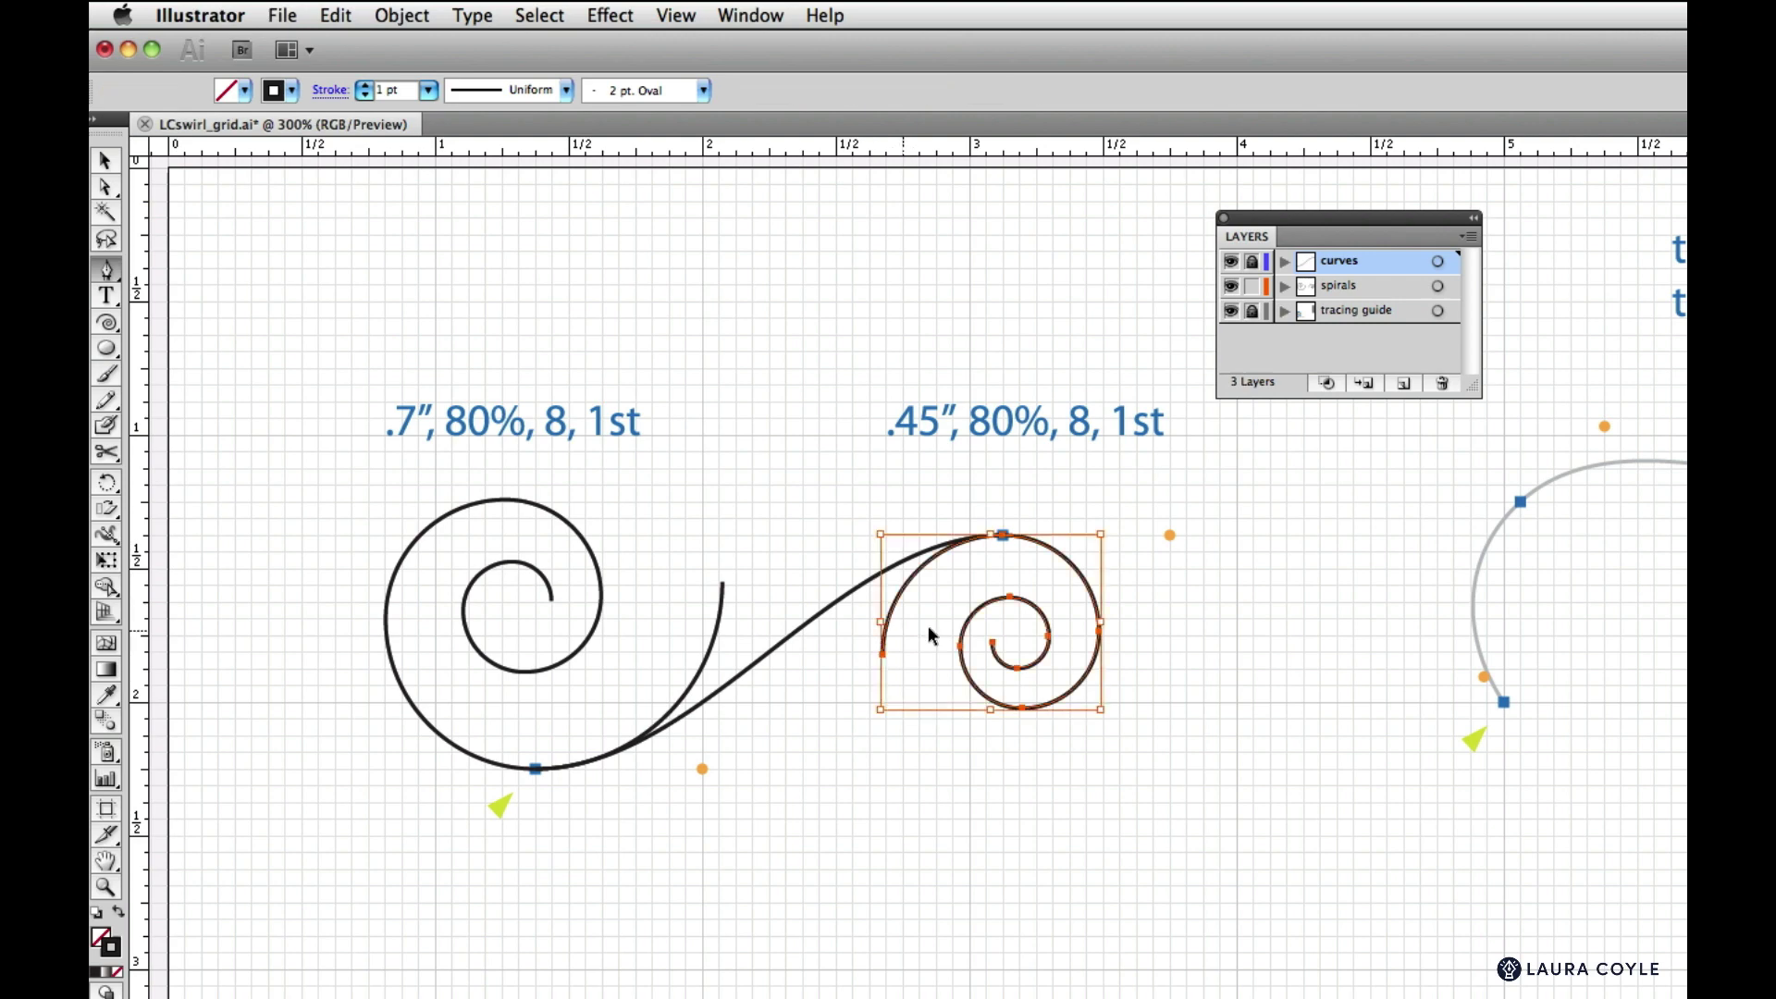
pyautogui.press('c')
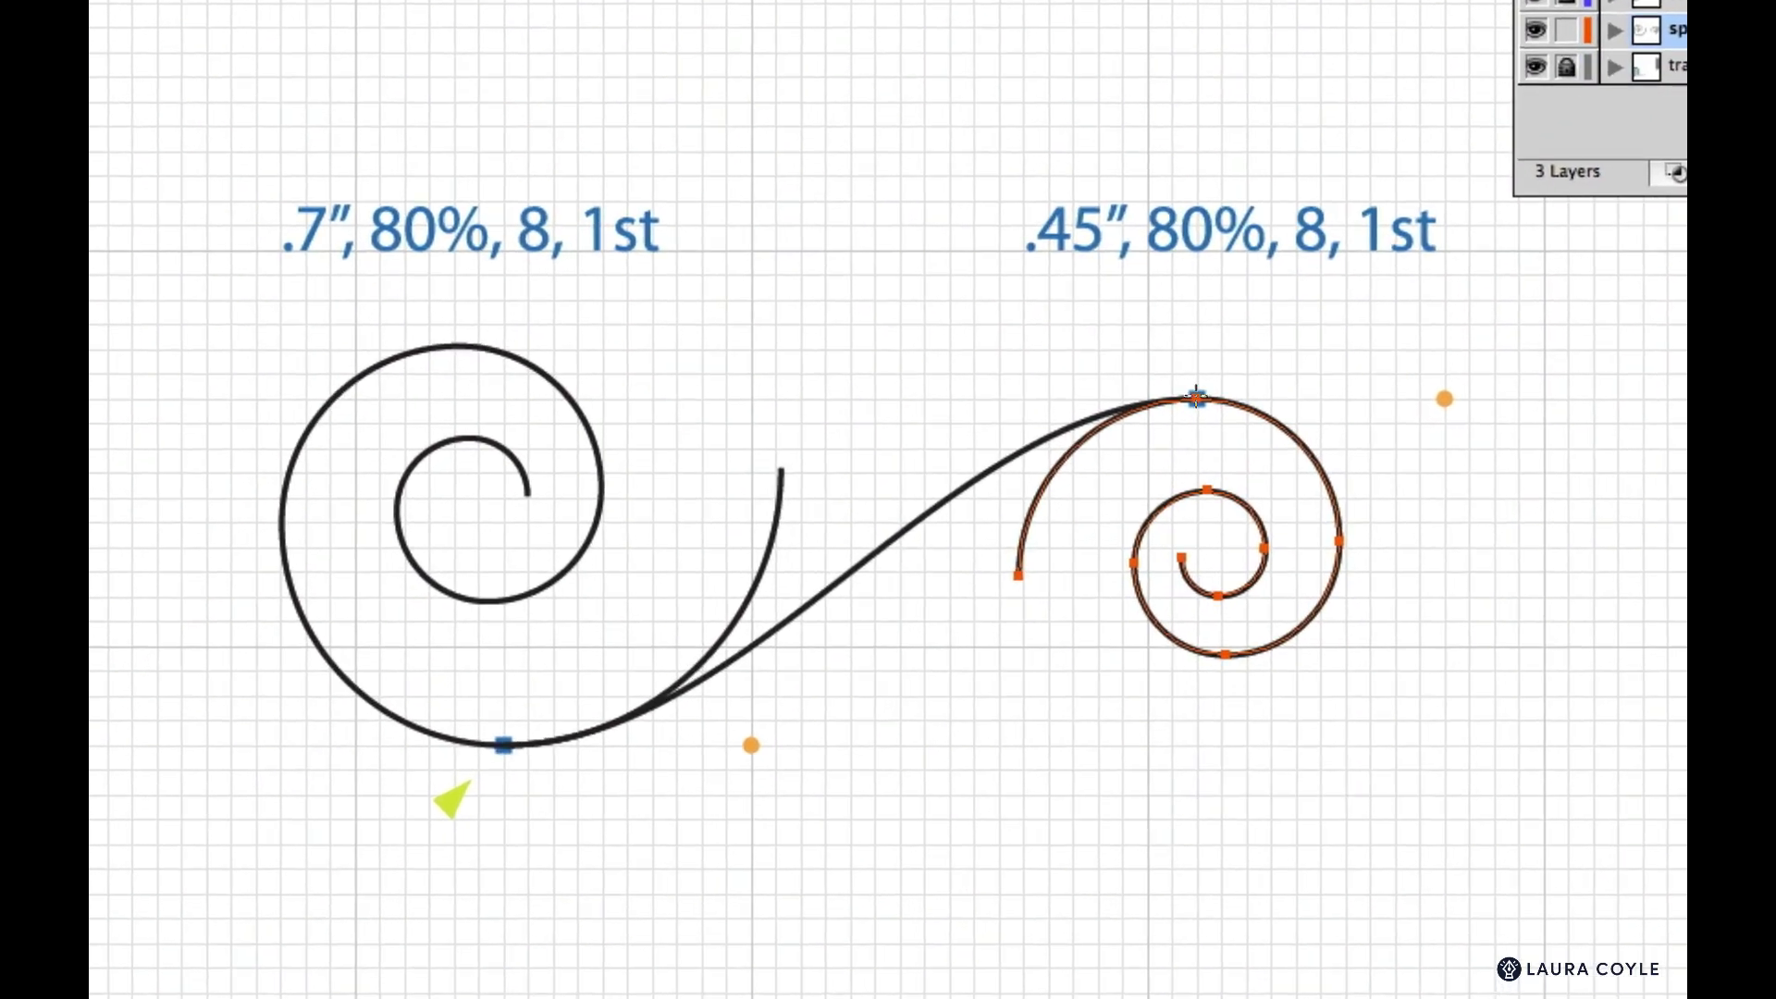
pyautogui.click(1196, 398)
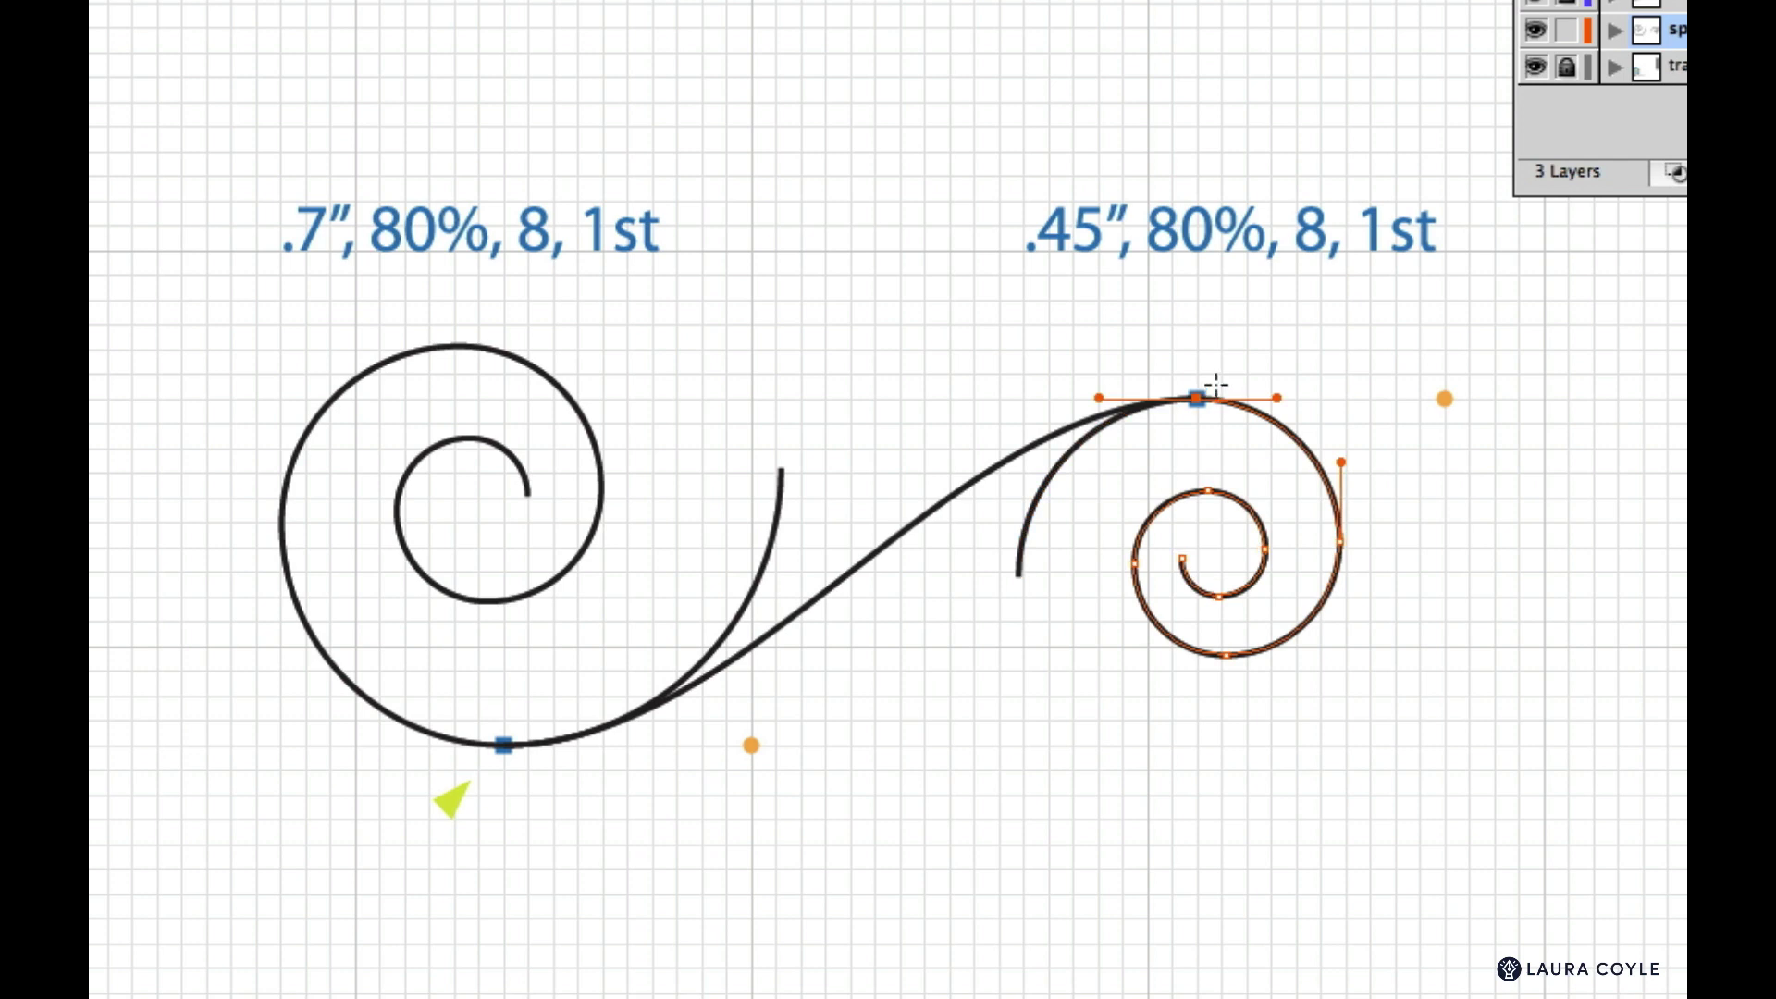
pyautogui.press('v')
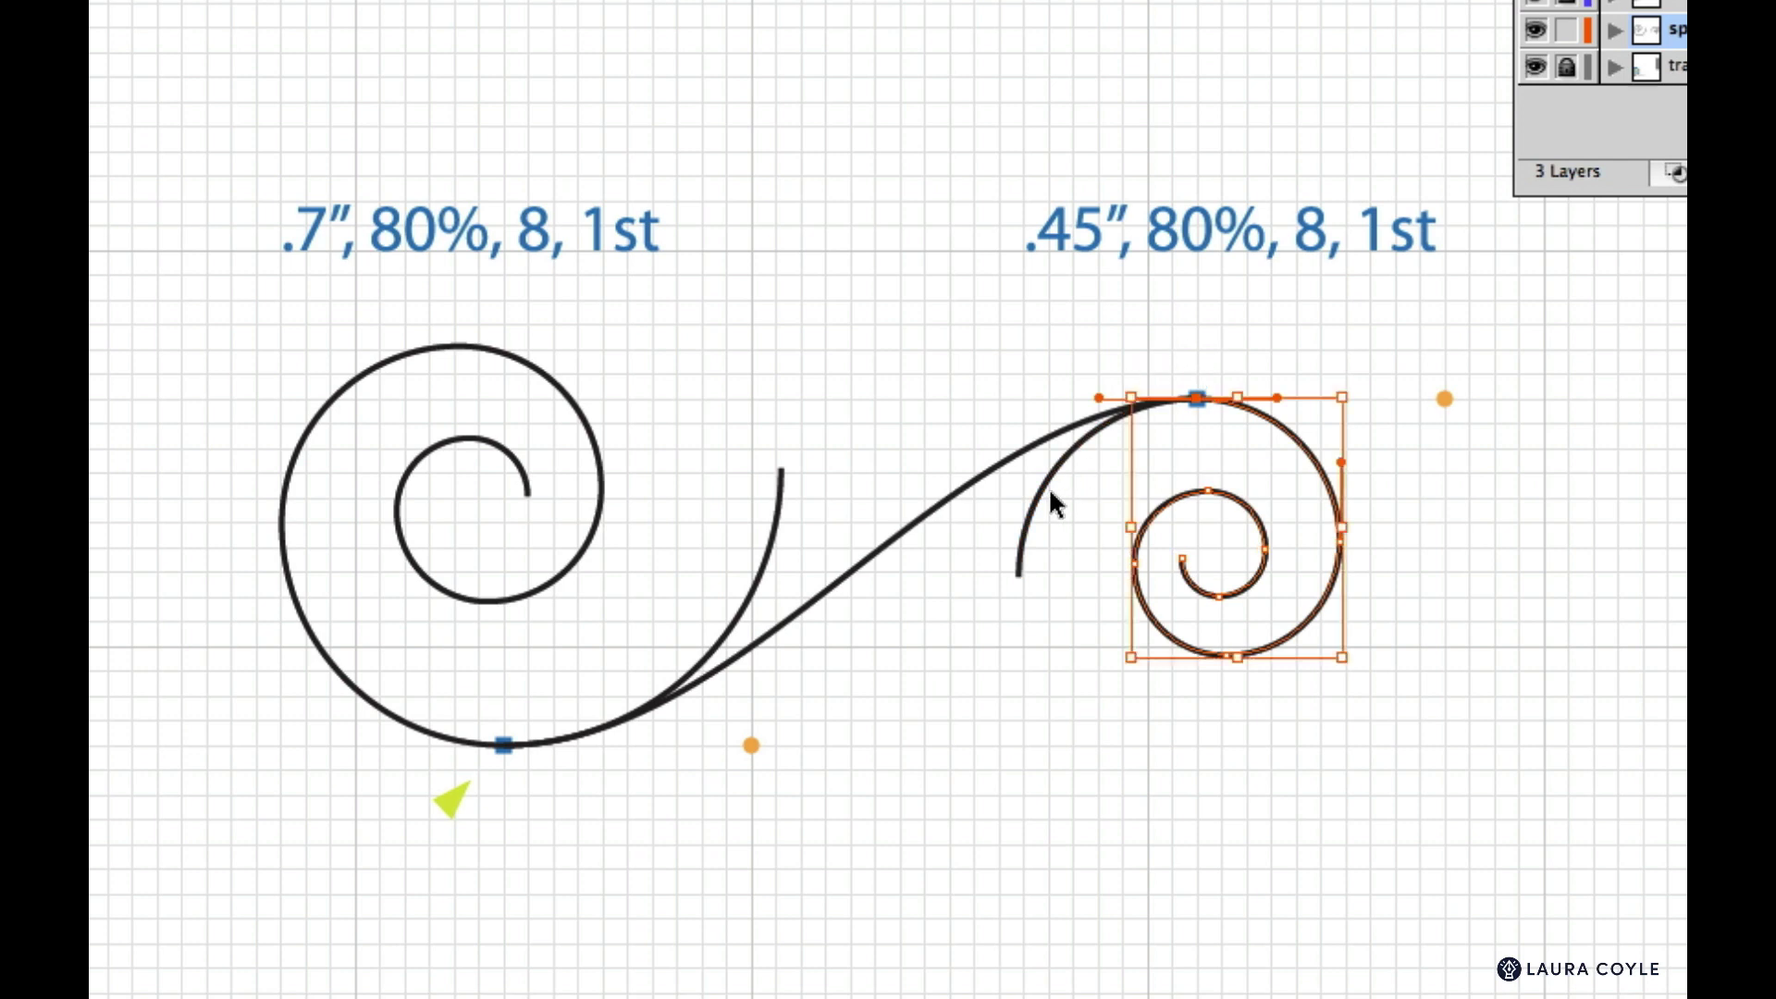
pyautogui.click(1049, 492)
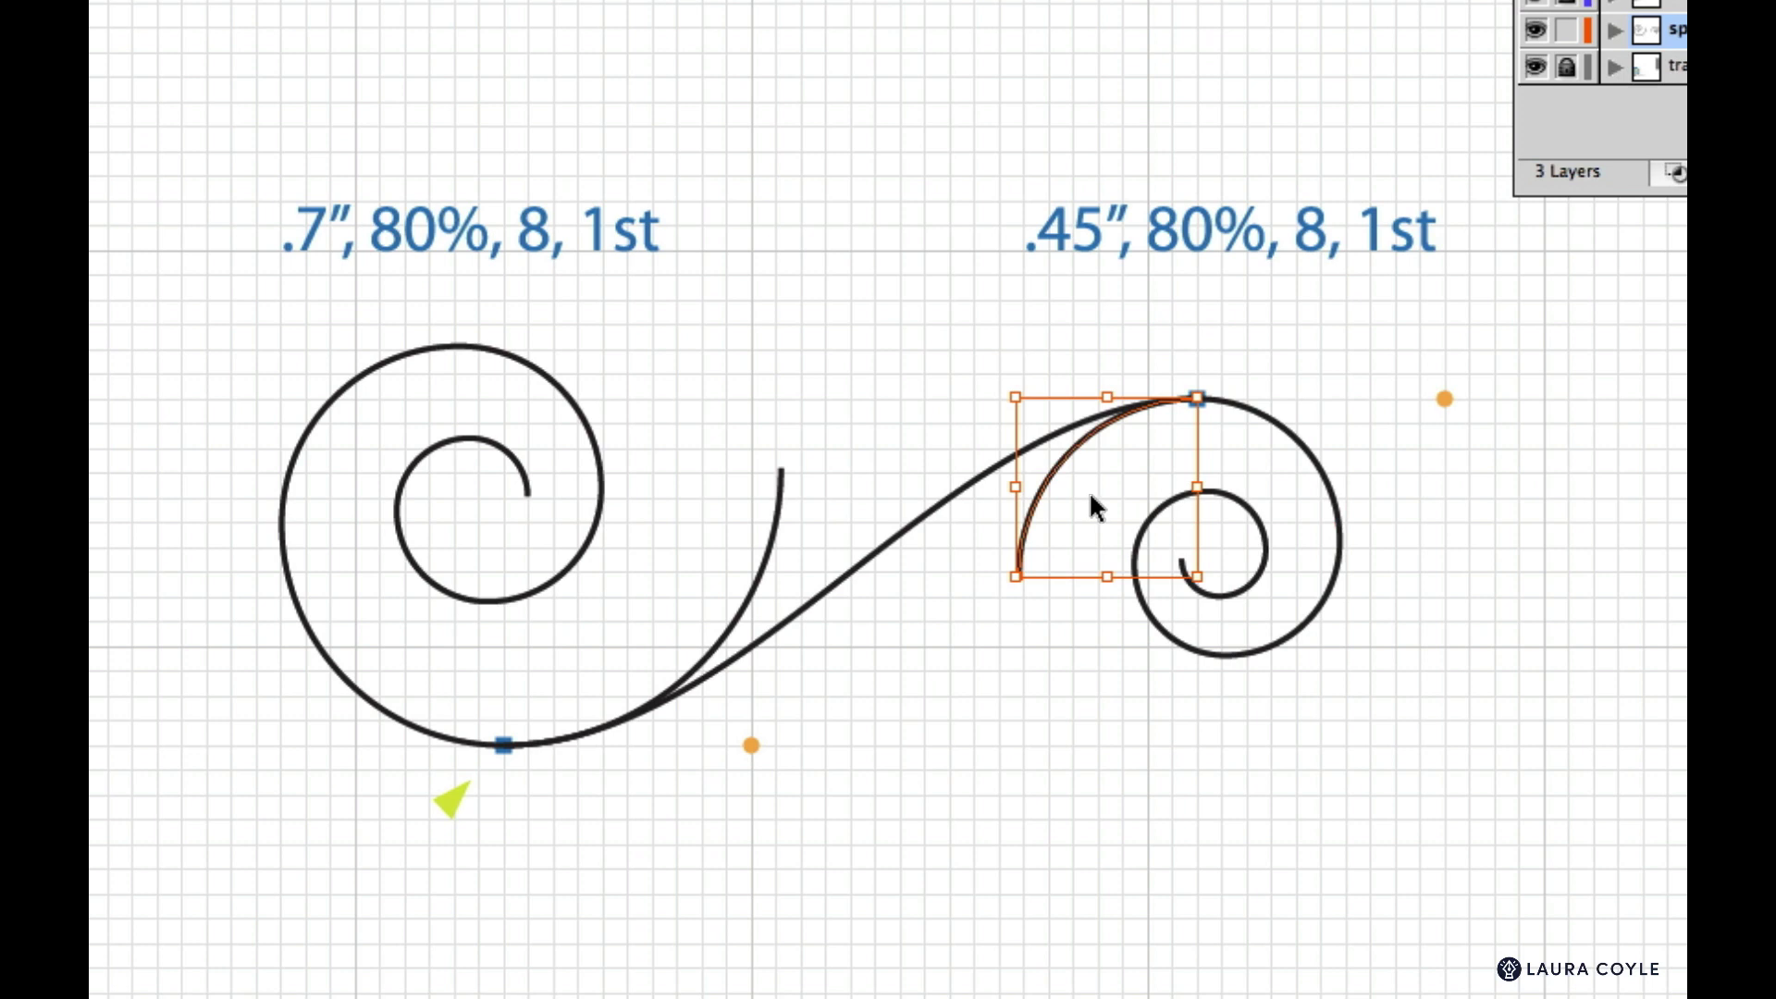
# Cut the larger spiral at its blue guide point with the Scissors tool, delete its loose outer arc and deselect
pyautogui.press('c')
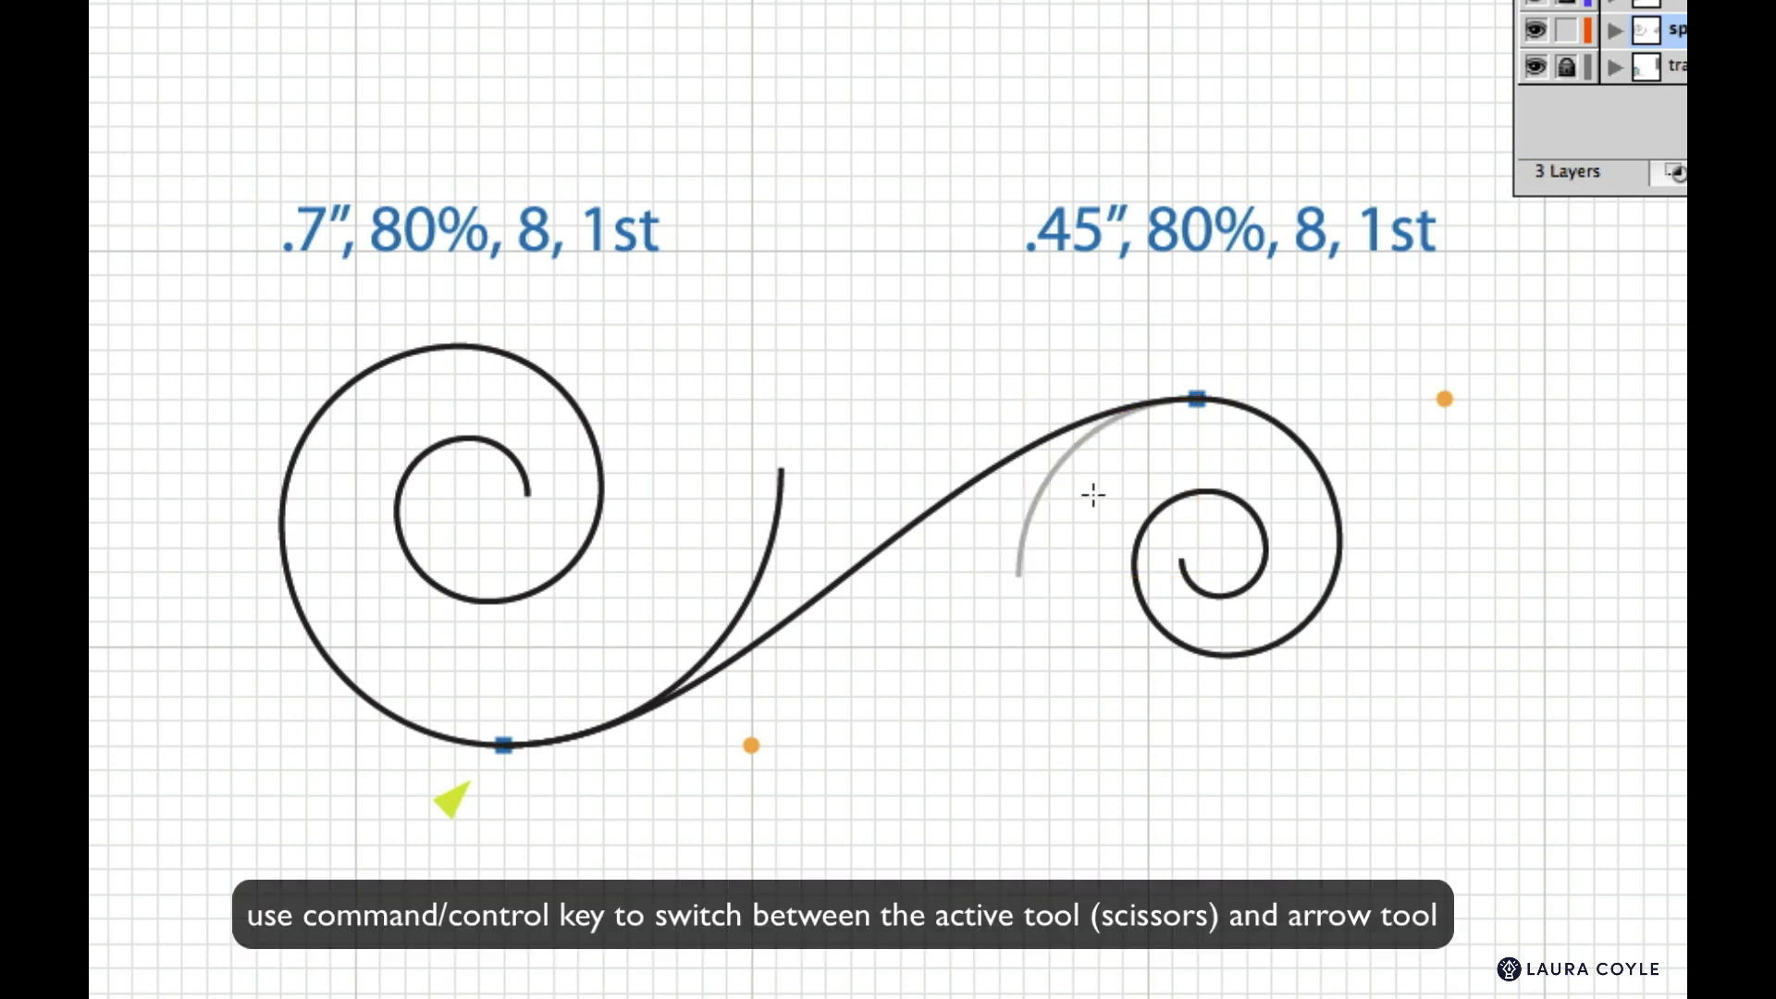
pyautogui.keyDown('ctrl'); pyautogui.click(762, 587); pyautogui.keyUp('ctrl')
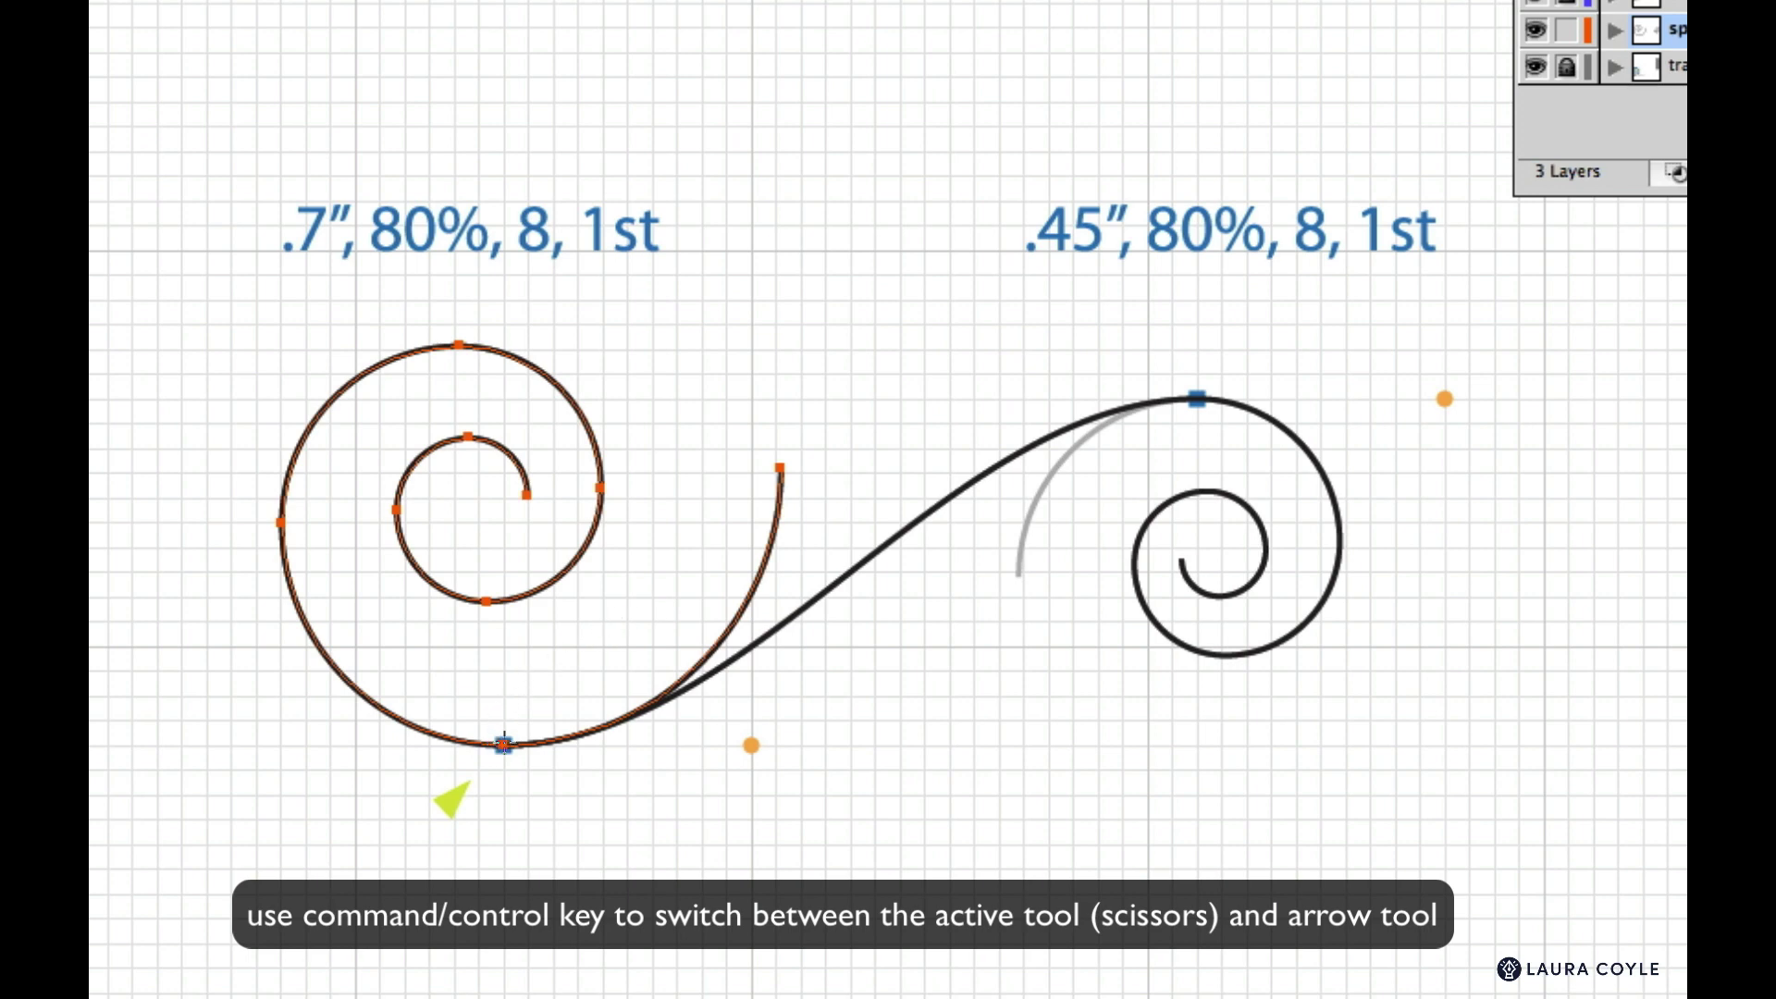
pyautogui.click(502, 744)
pyautogui.keyDown('ctrl'); pyautogui.click(766, 575); pyautogui.keyUp('ctrl')
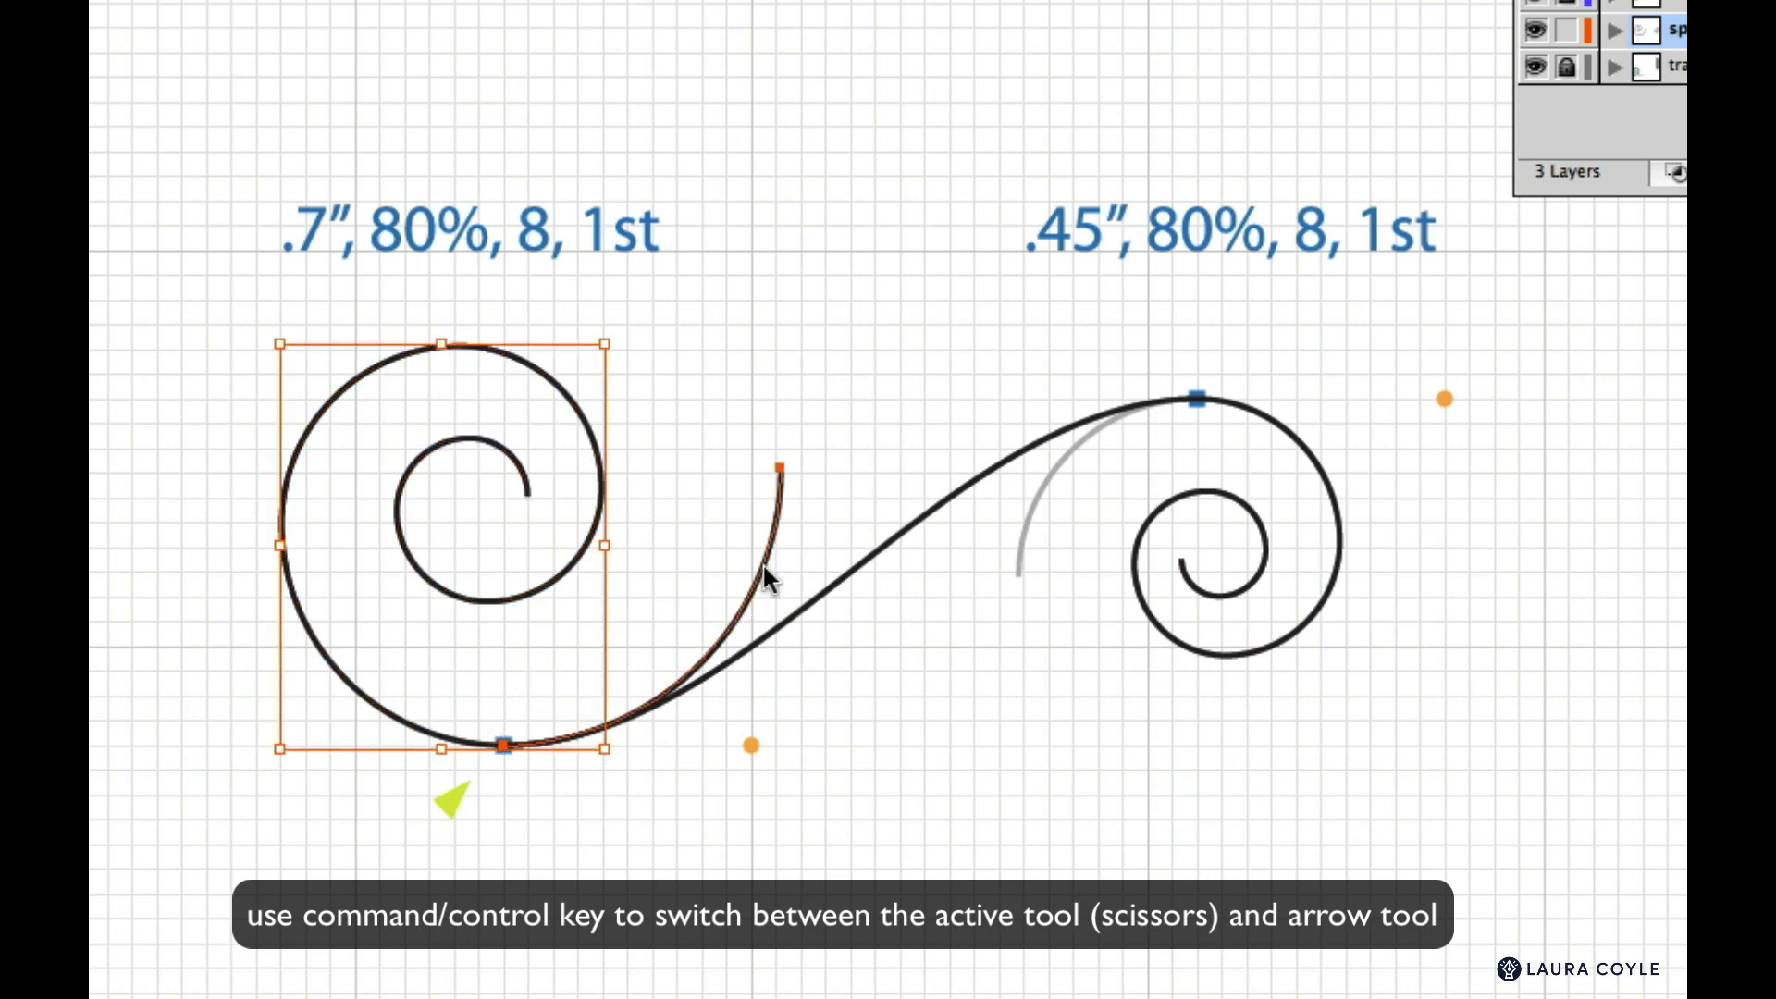
pyautogui.keyDown('ctrl'); pyautogui.click(842, 500); pyautogui.keyUp('ctrl')
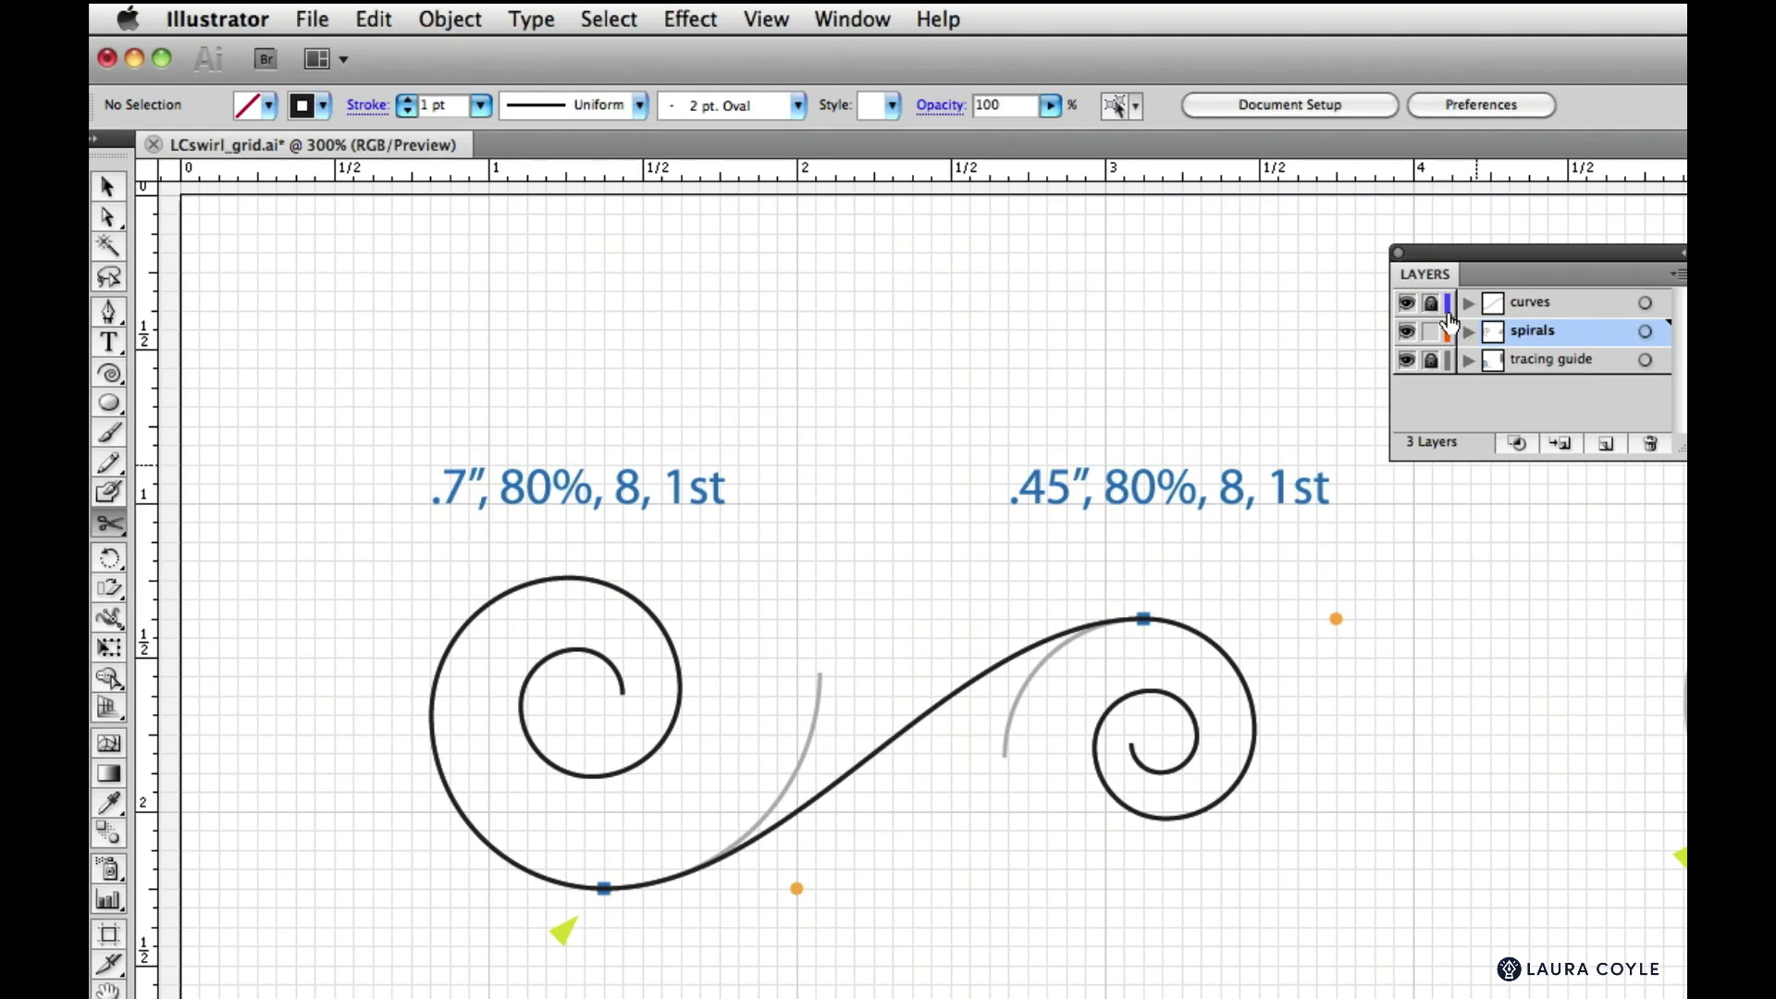
# Unlock the curves layer and join both spirals and the connecting curve into one path
pyautogui.click(1431, 303)
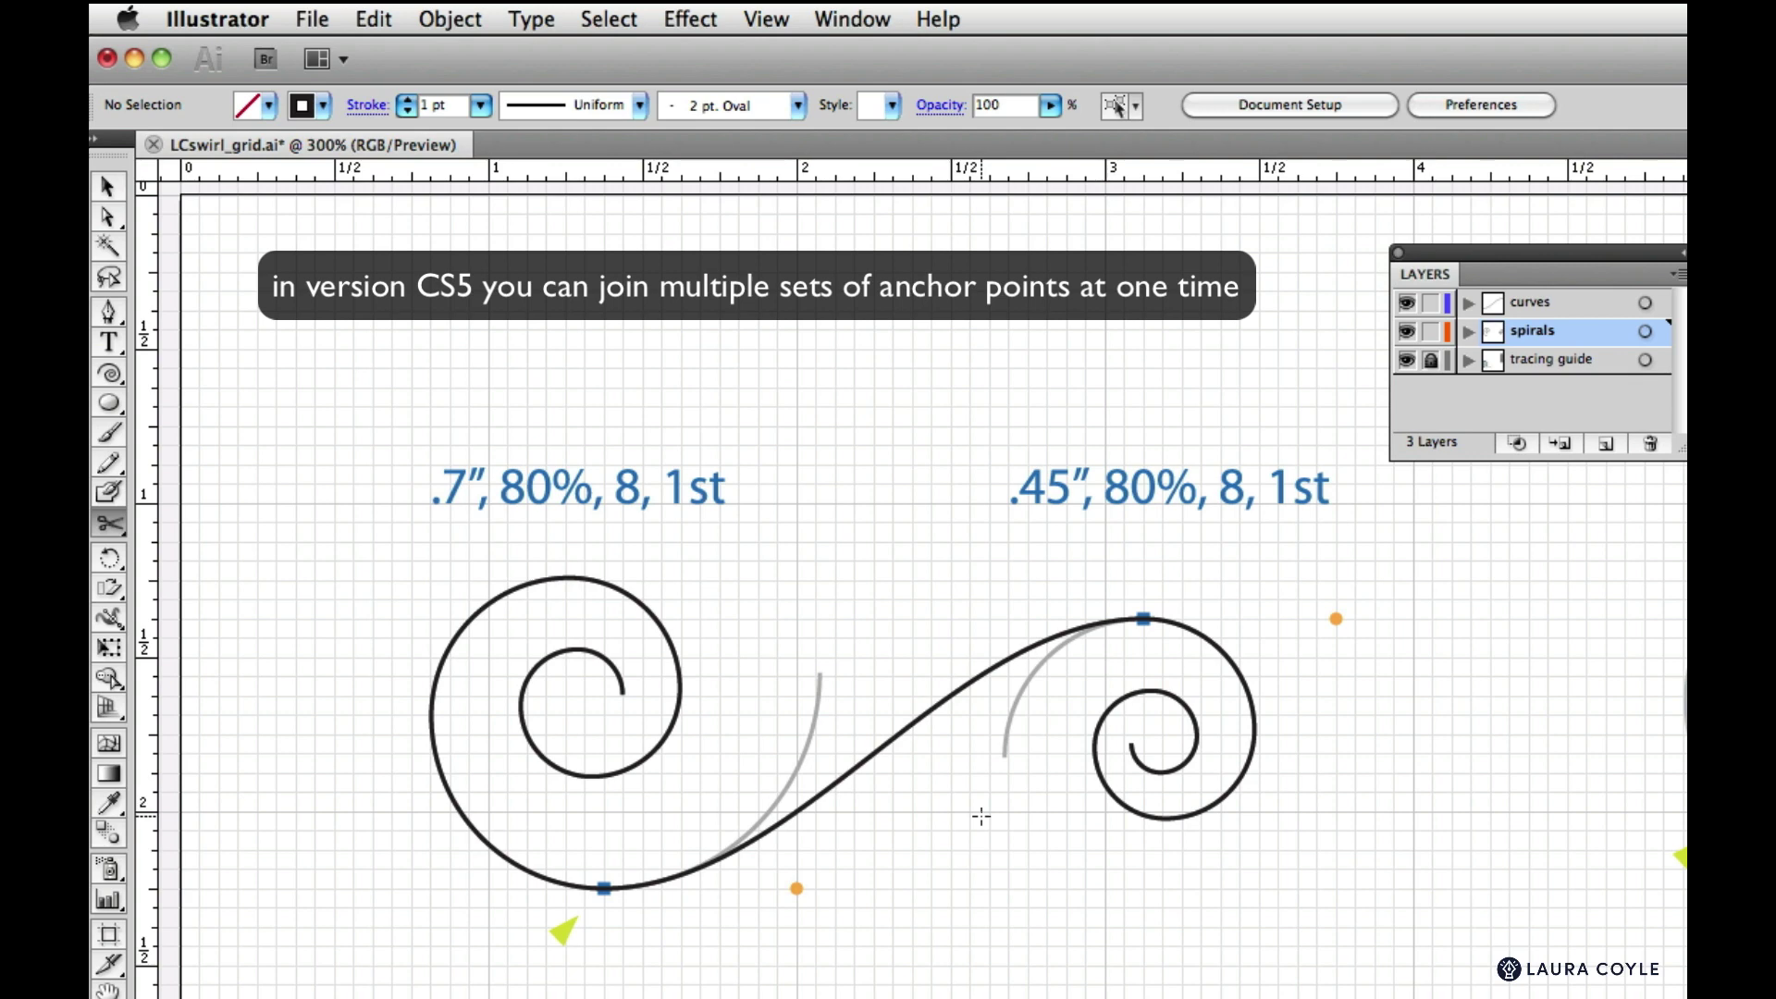
pyautogui.press('v')
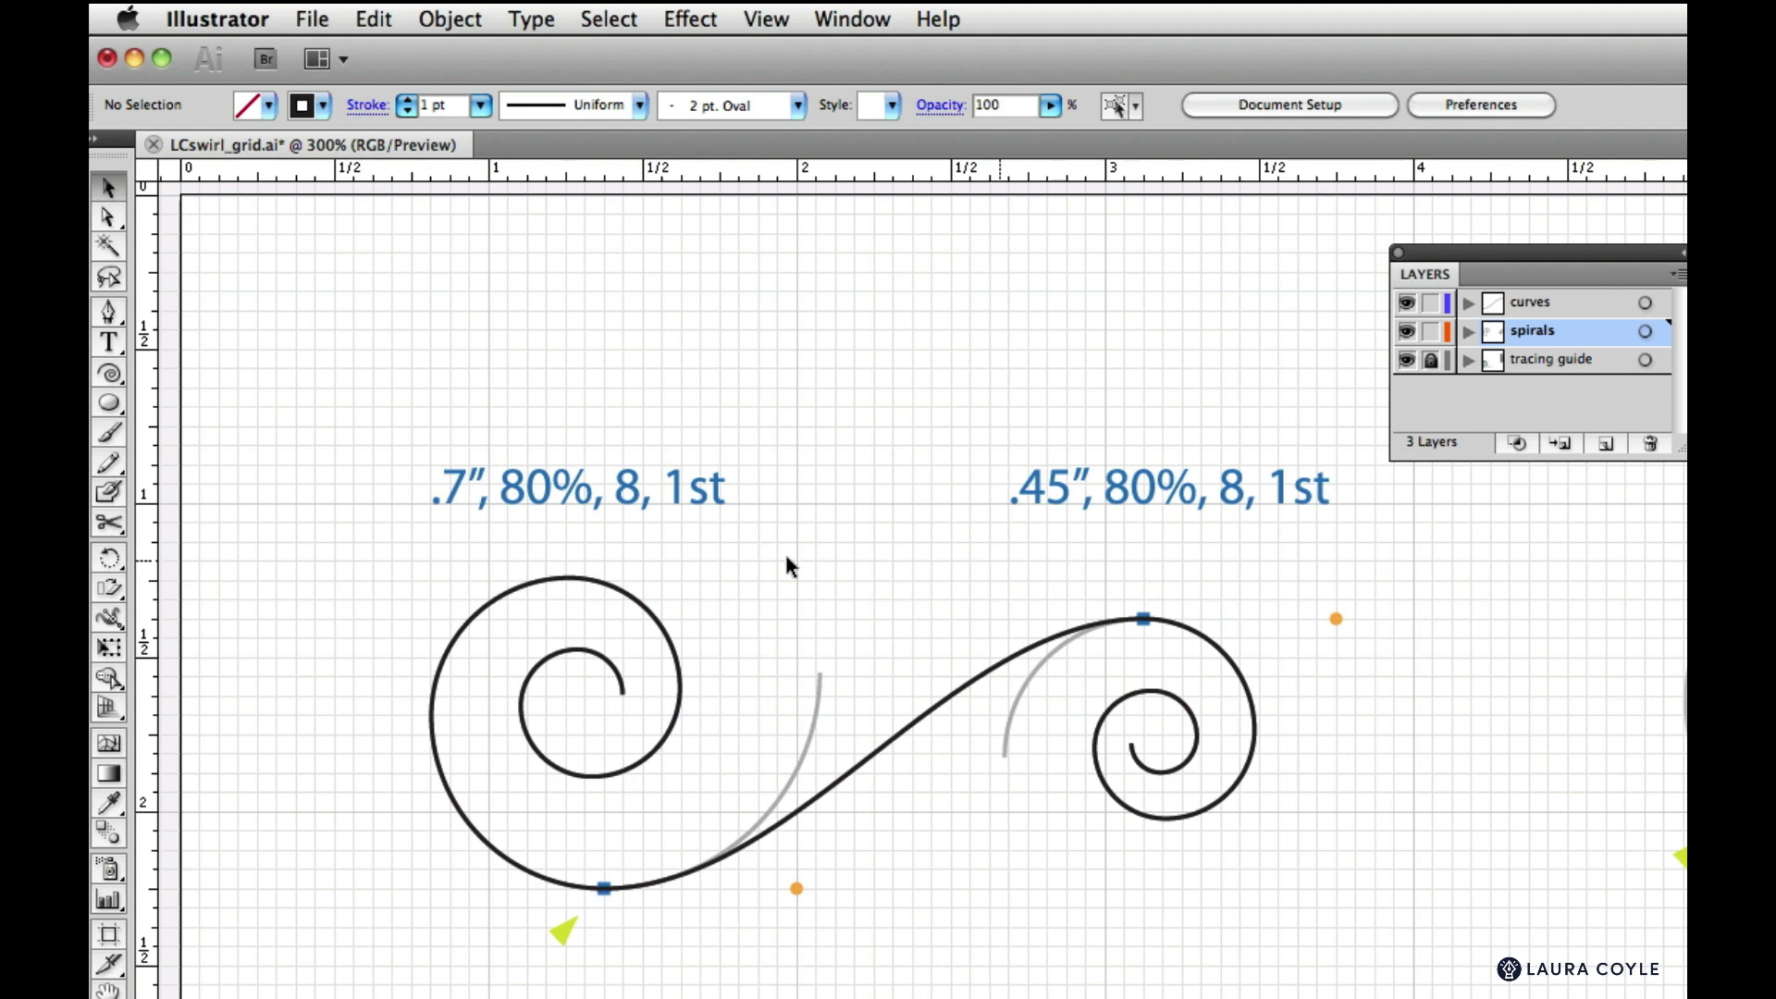
pyautogui.moveTo(403, 561); pyautogui.dragTo(1293, 893)
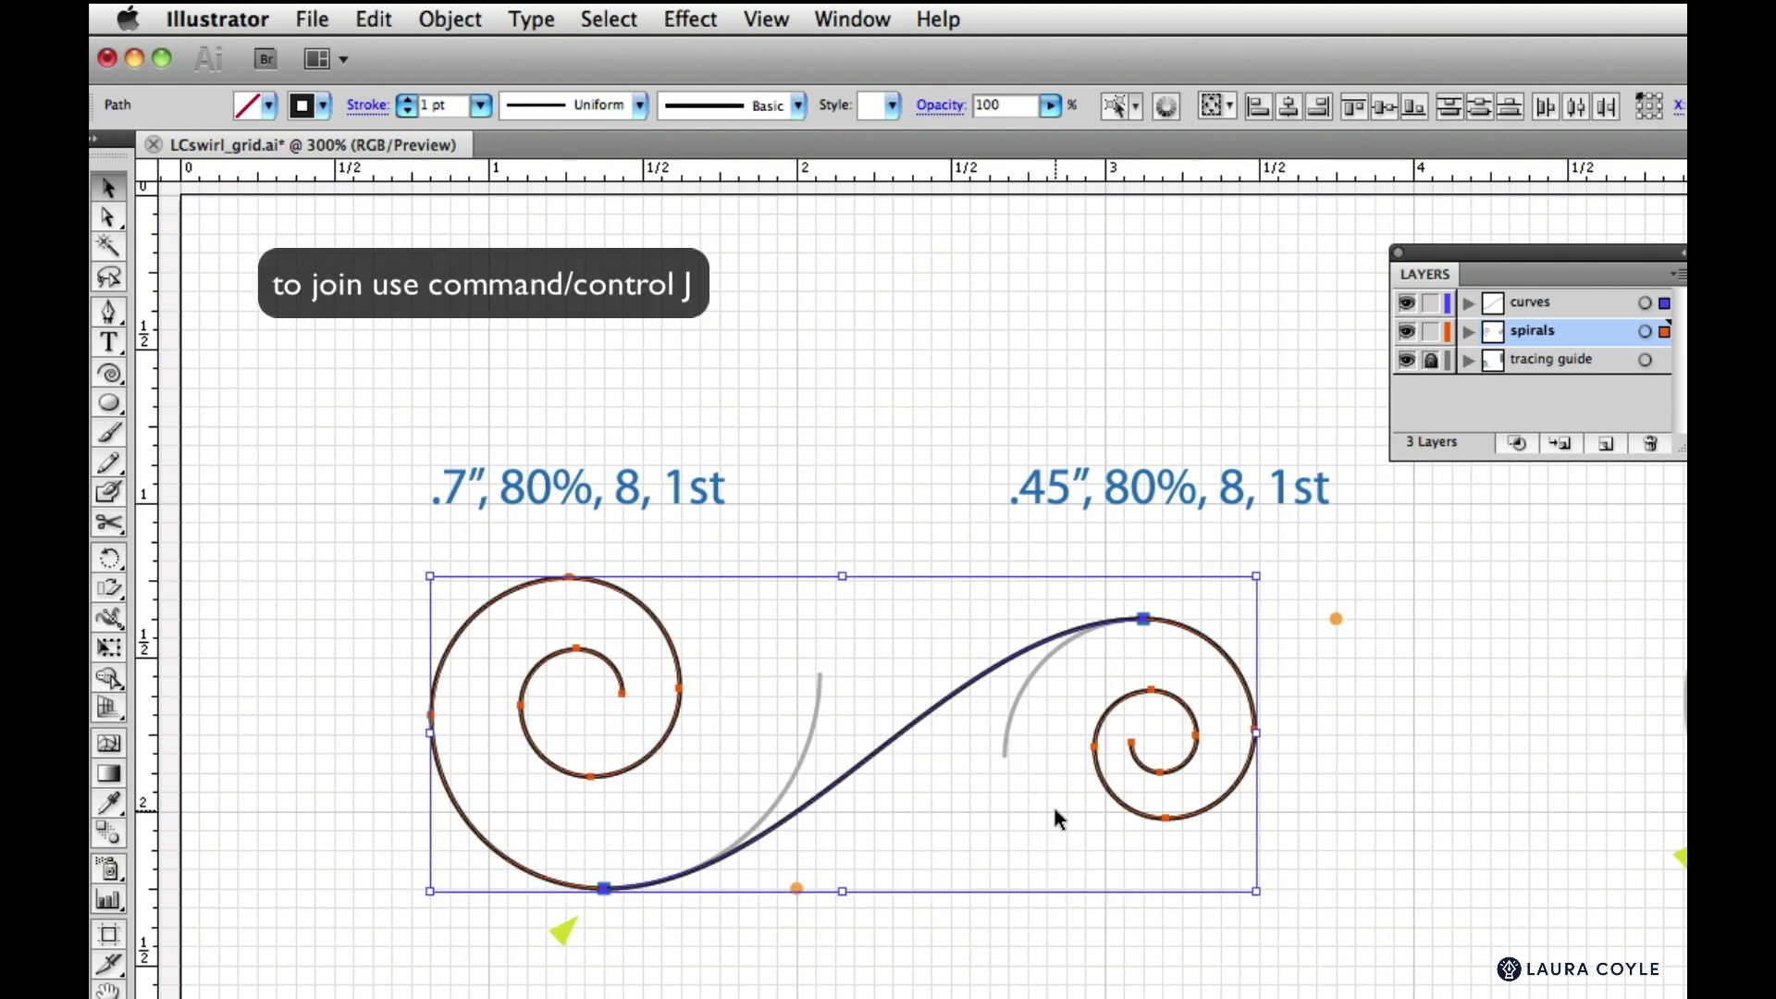
pyautogui.press('super+j')
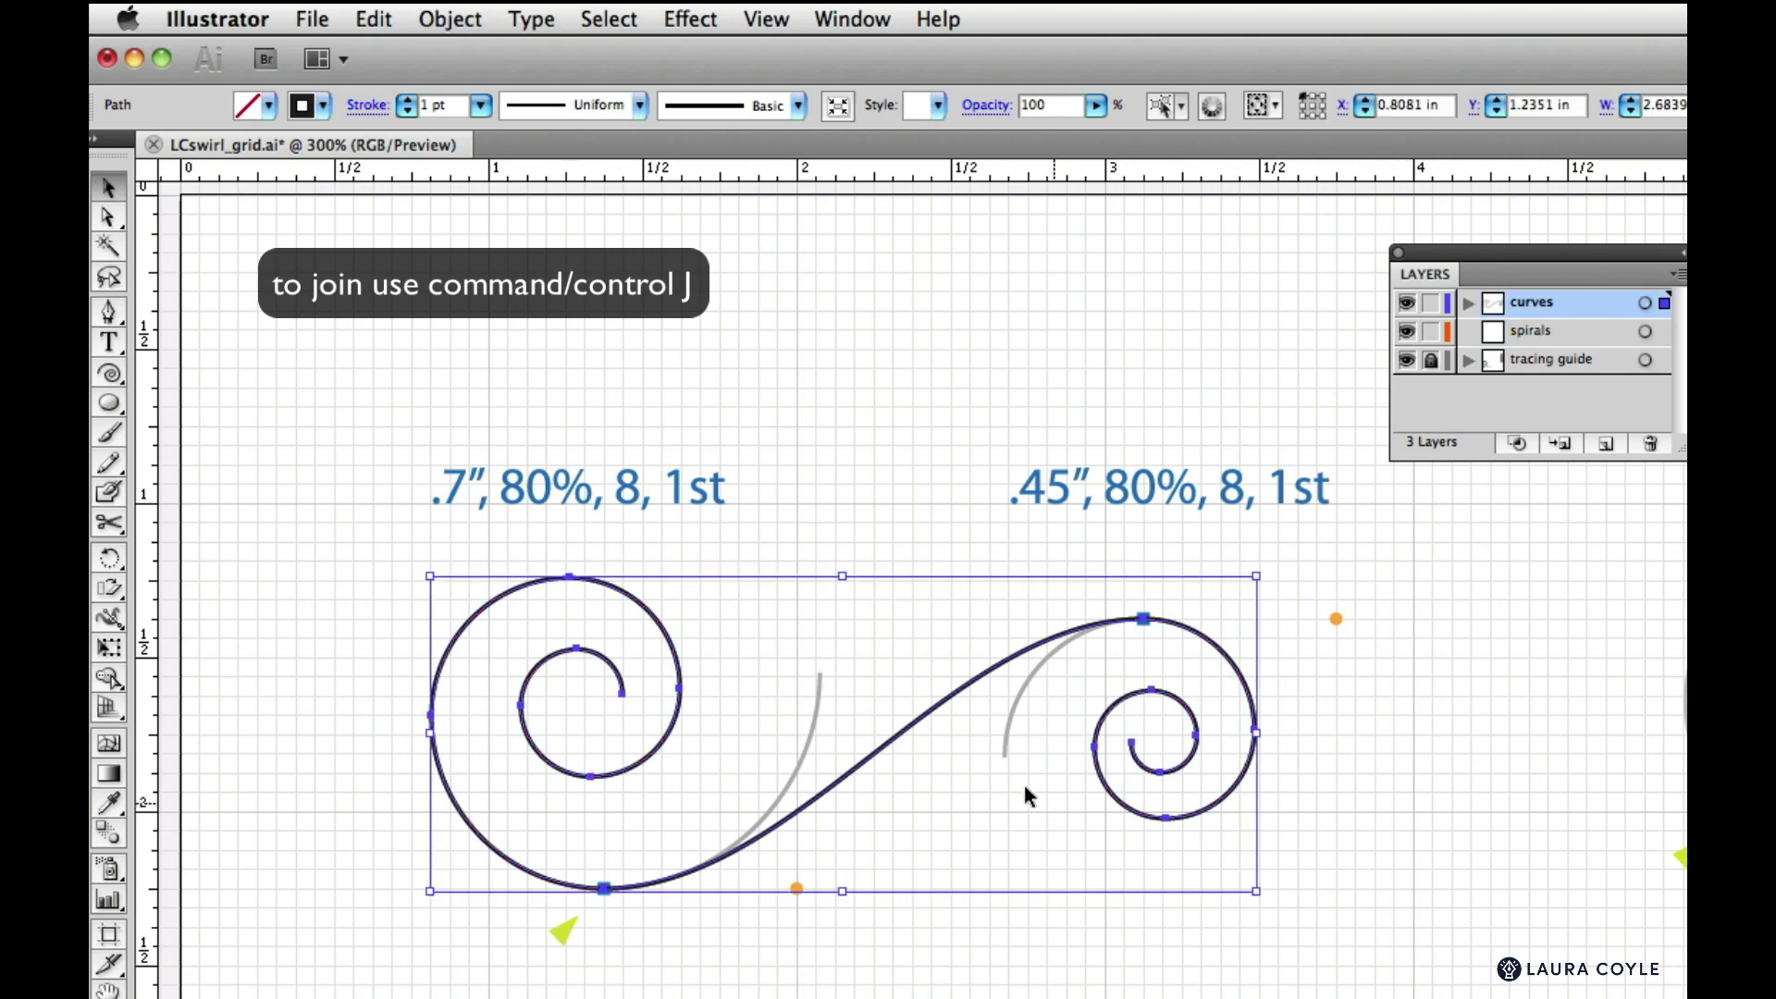
# Move the joined swirl off the tracing guide to test it, and undo the move
pyautogui.moveTo(903, 729); pyautogui.dragTo(1012, 896)
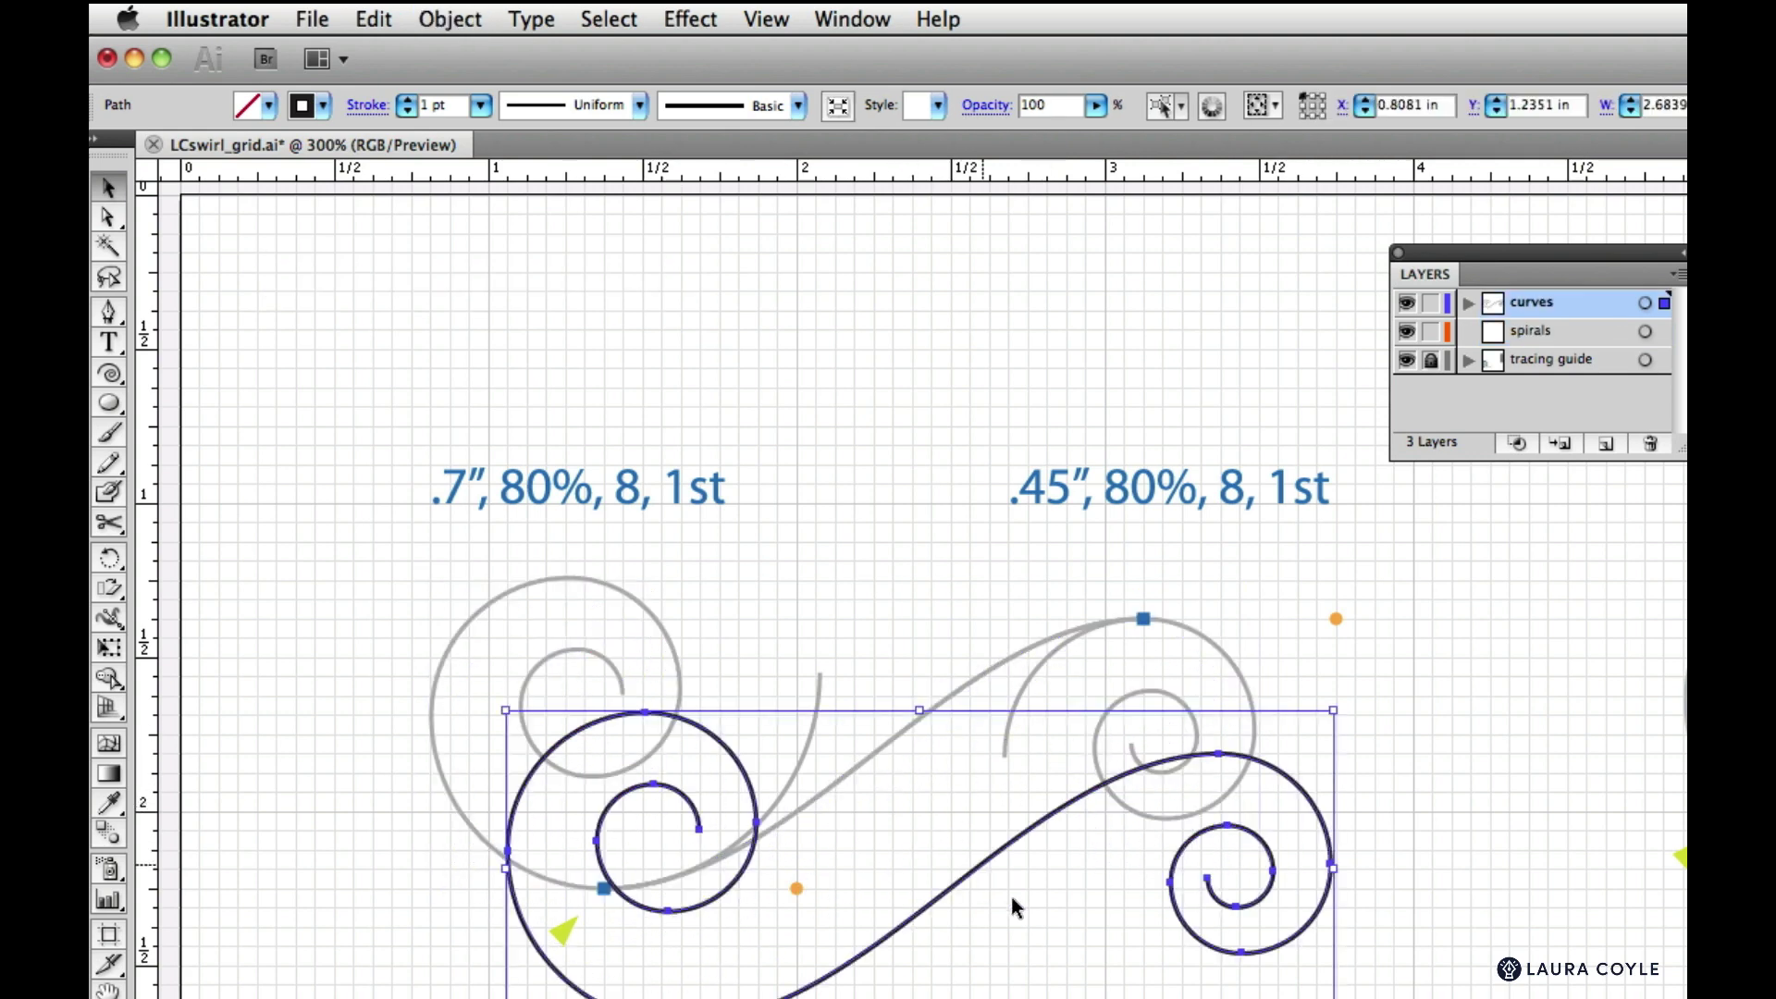
pyautogui.press('super+z')
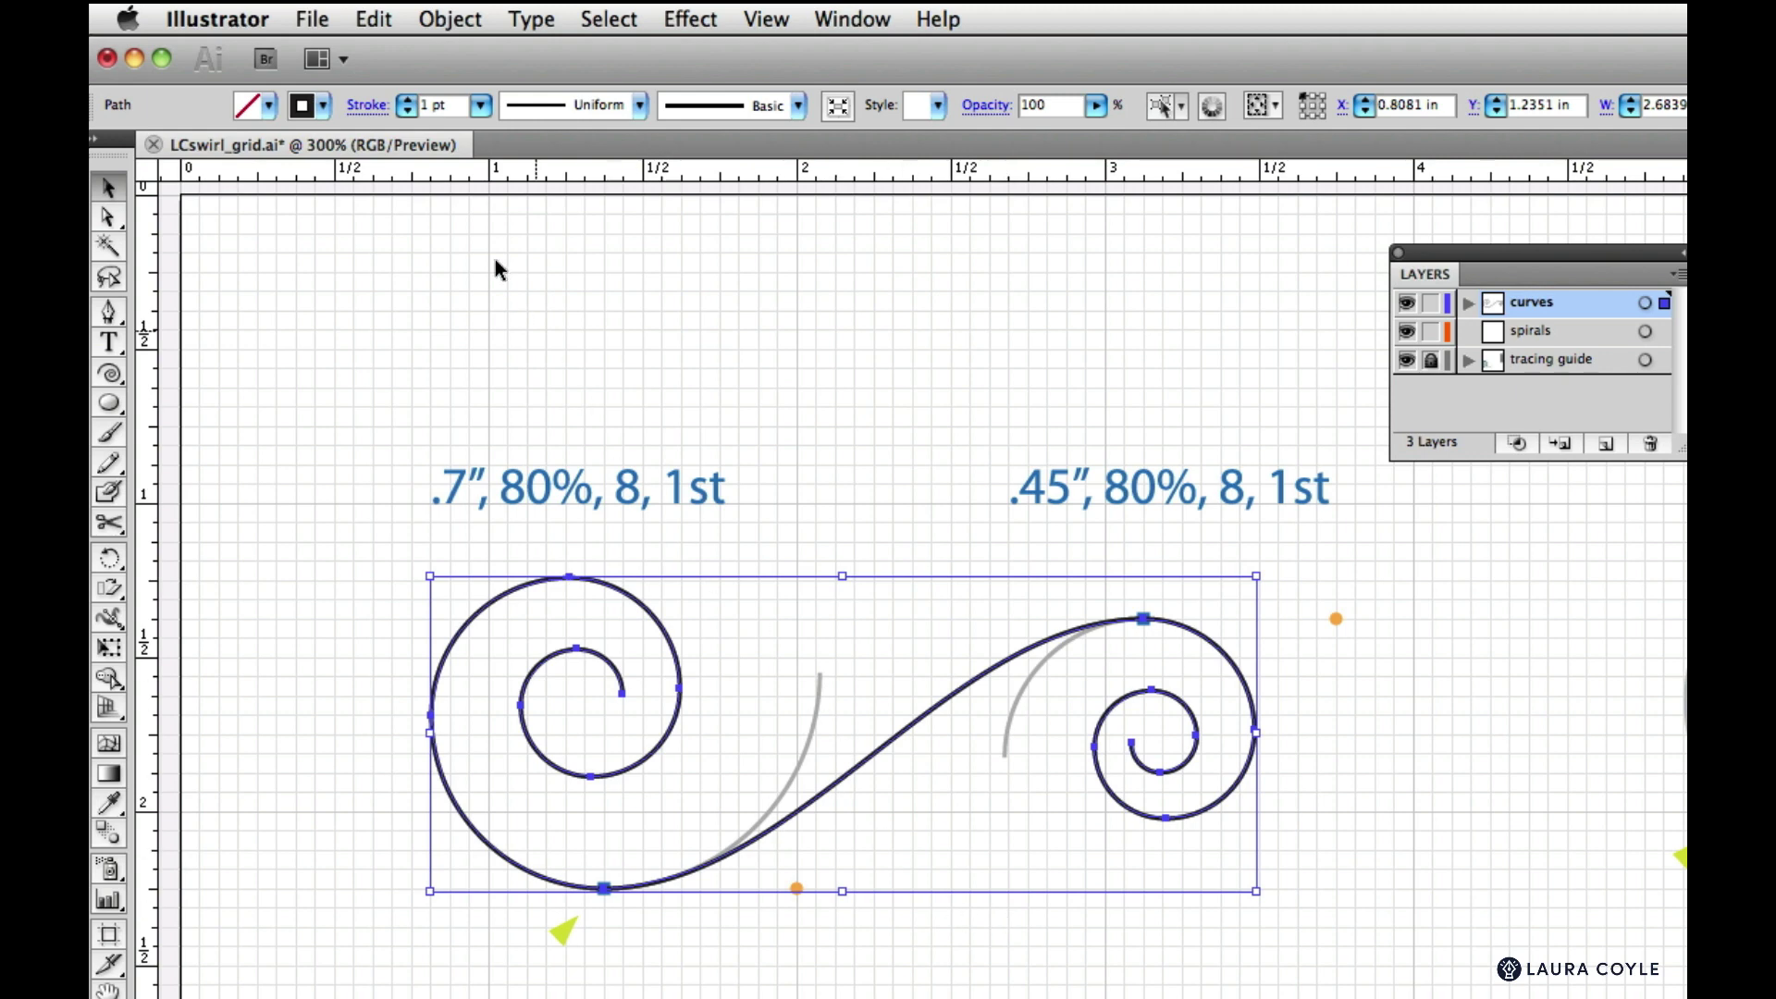
pyautogui.click(463, 20)
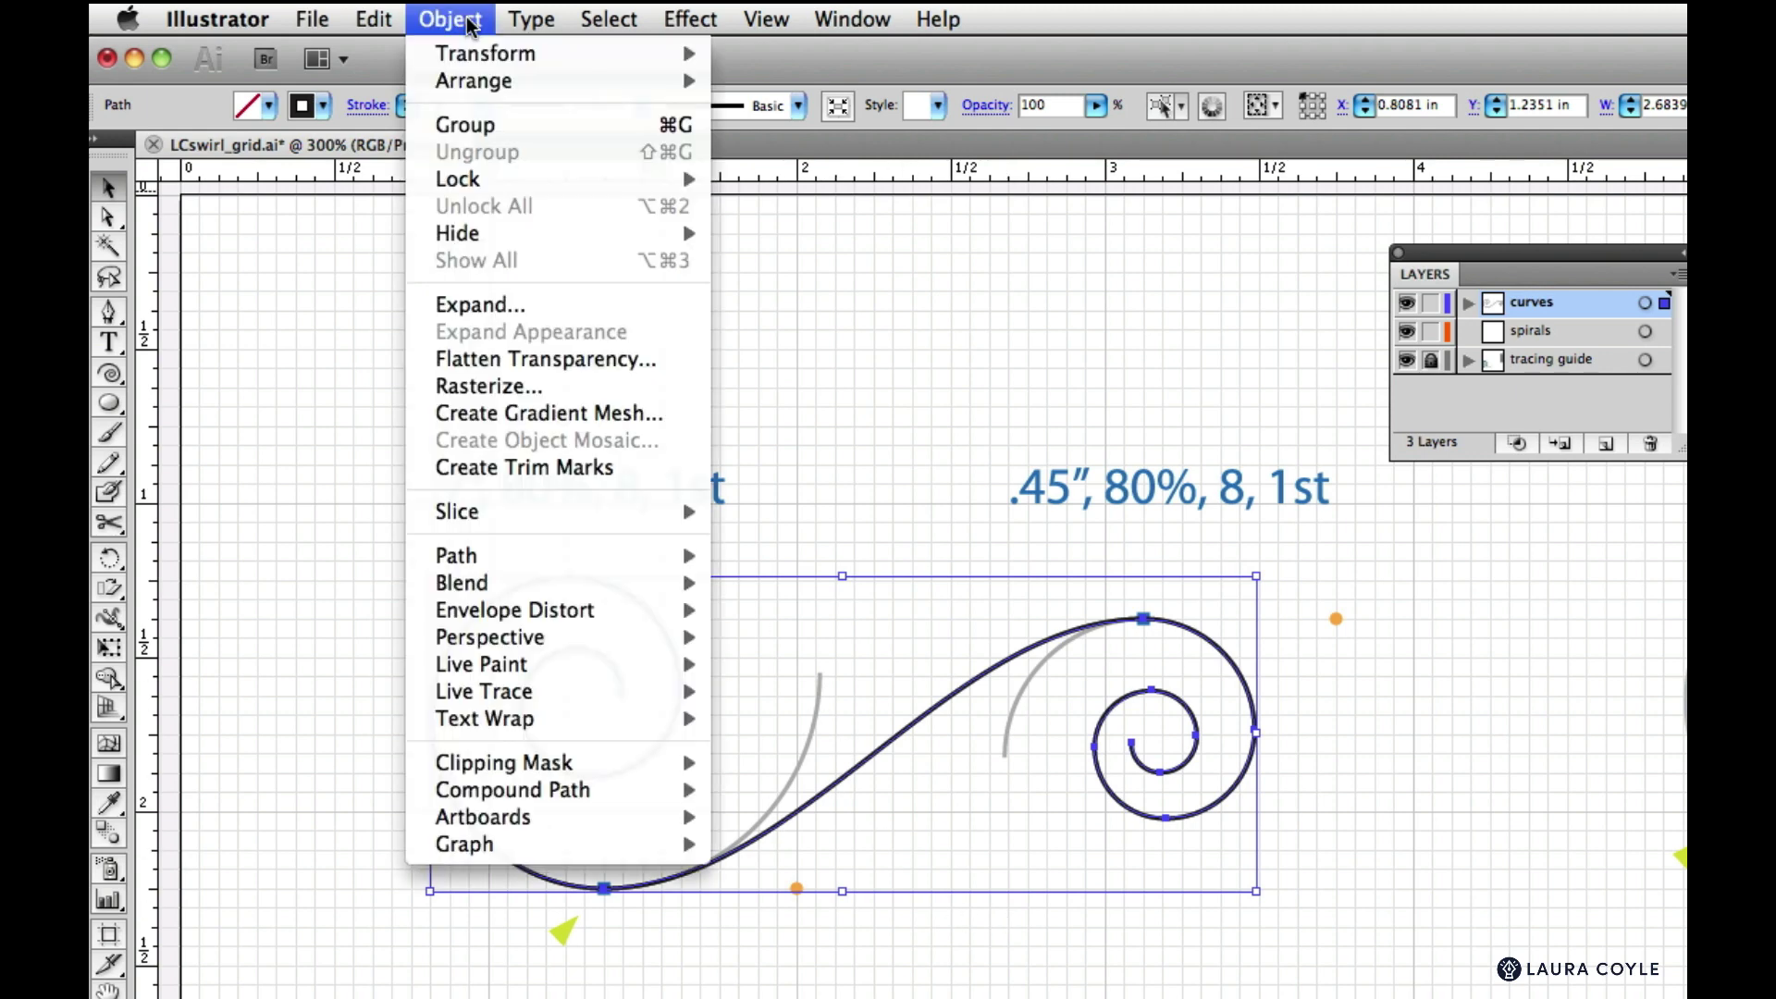
pyautogui.moveTo(514, 556)
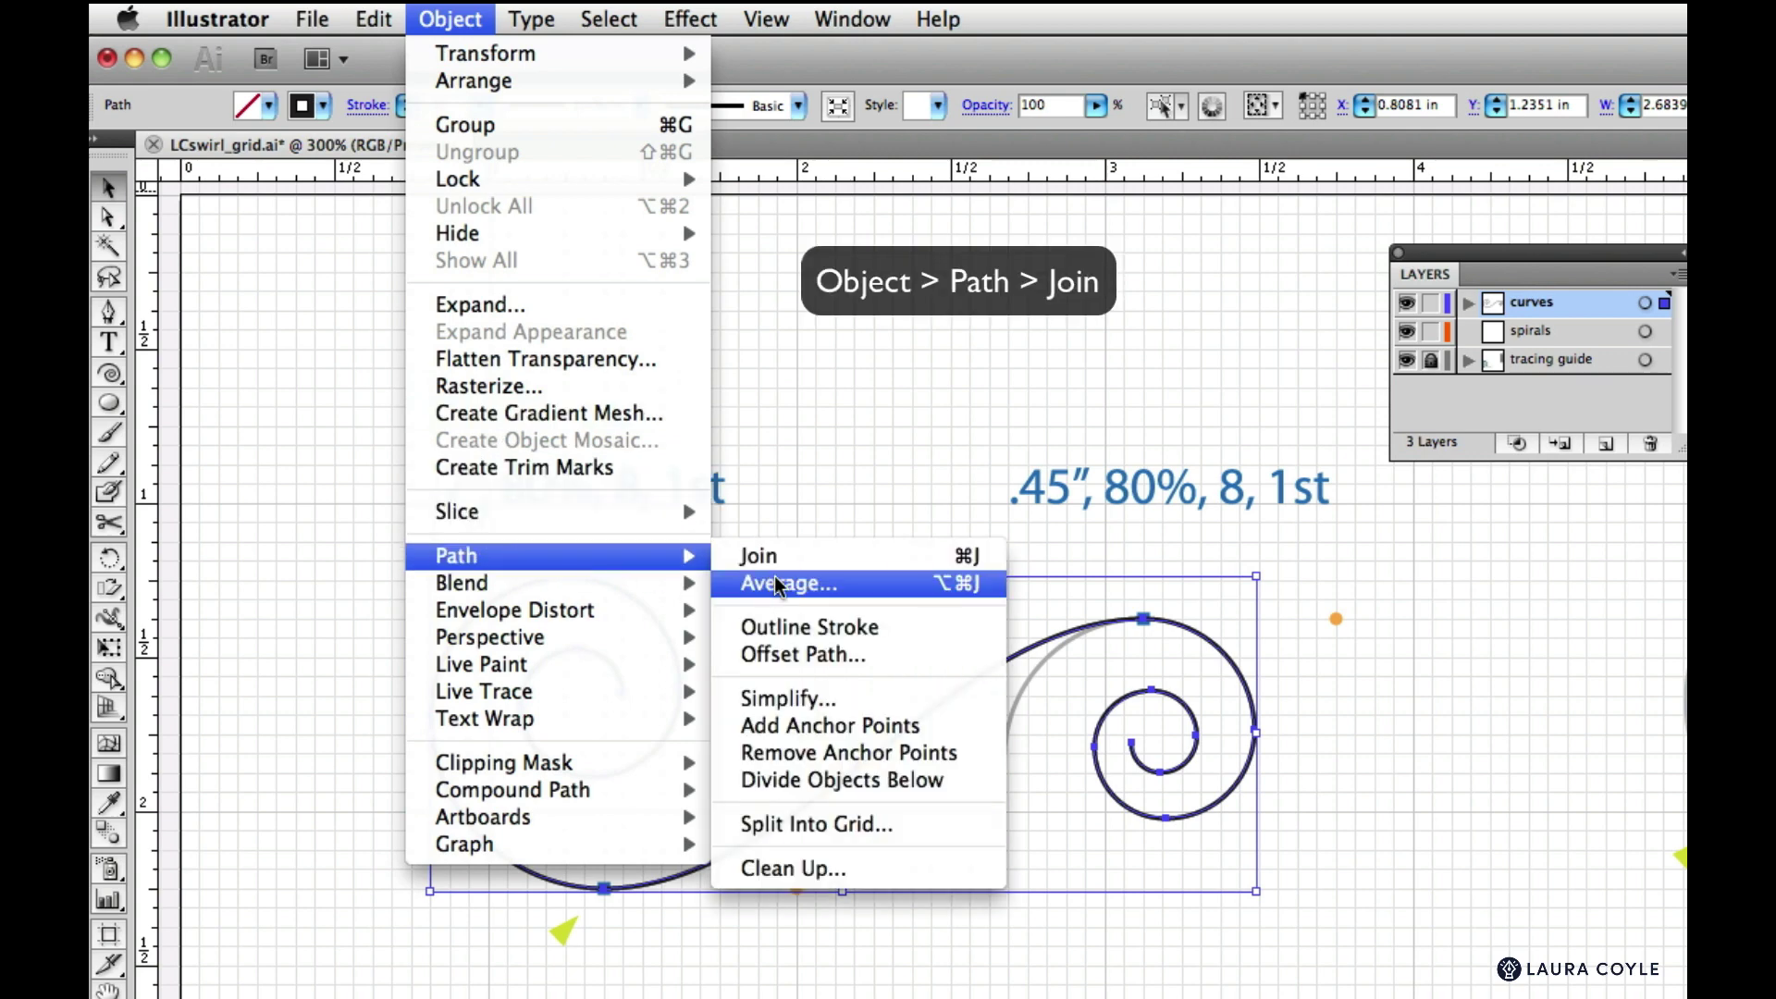
pyautogui.click(933, 559)
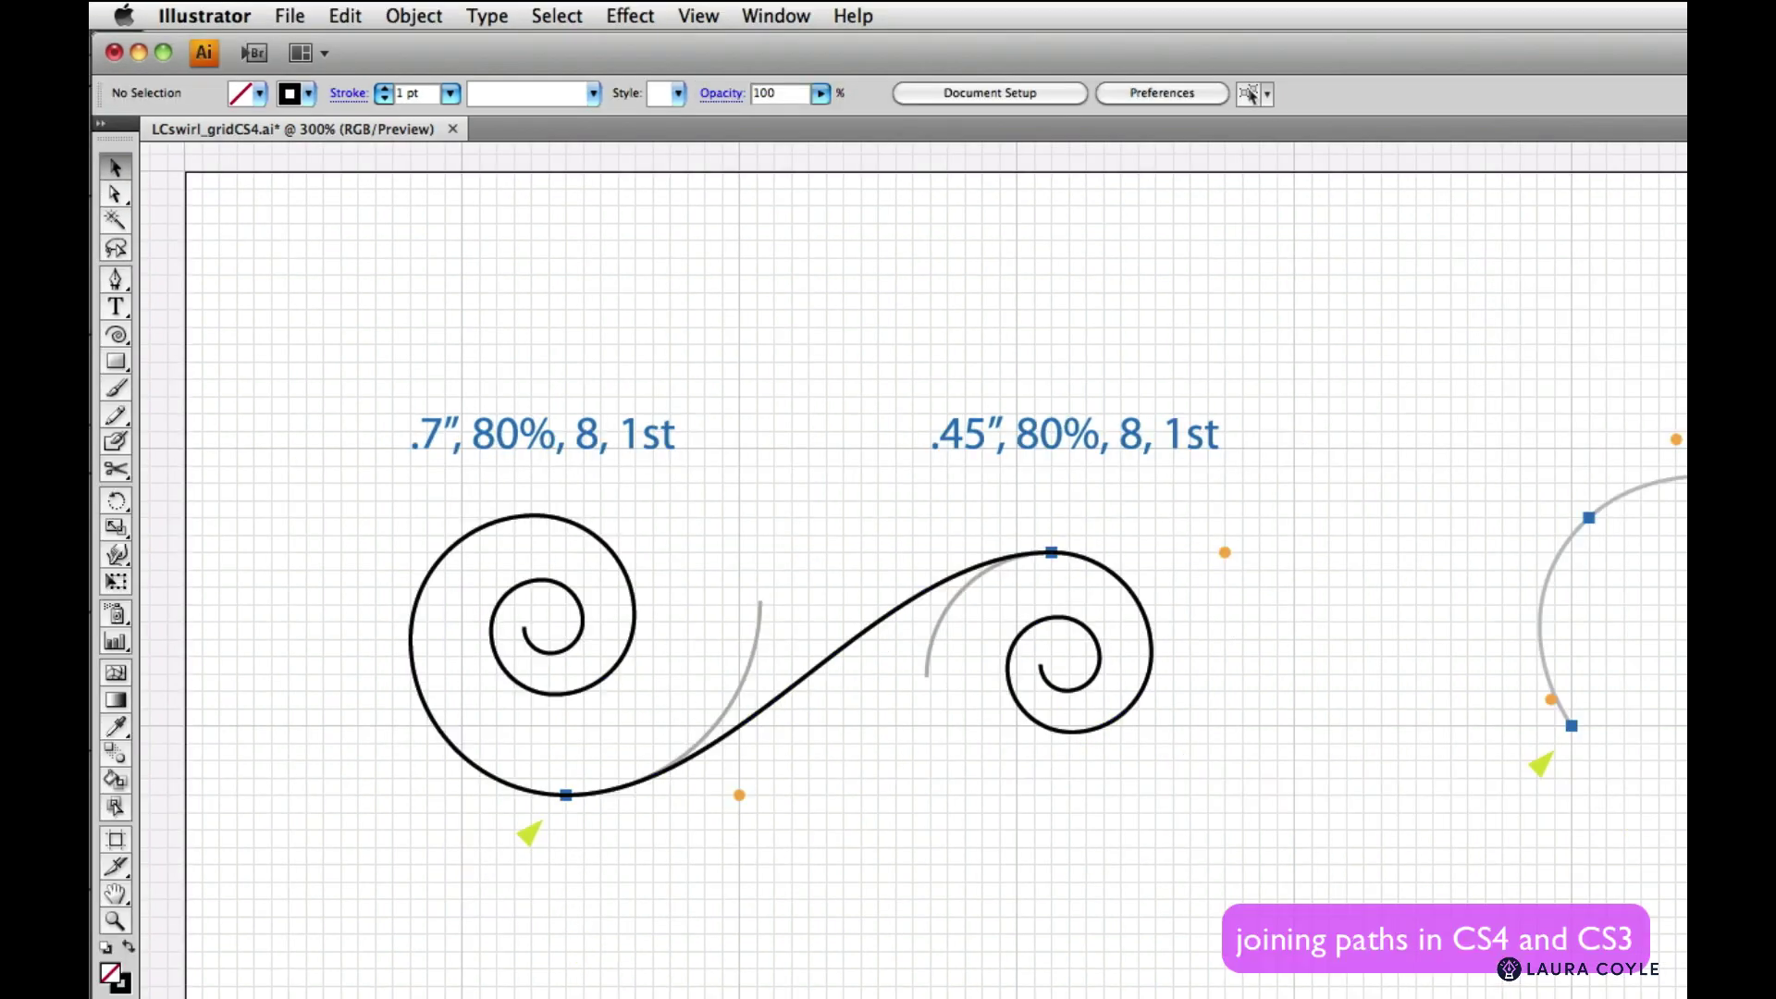
# Display the layer list in LCswirl_gridCS4.ai and hide the tracing guide layer
pyautogui.press('F7')
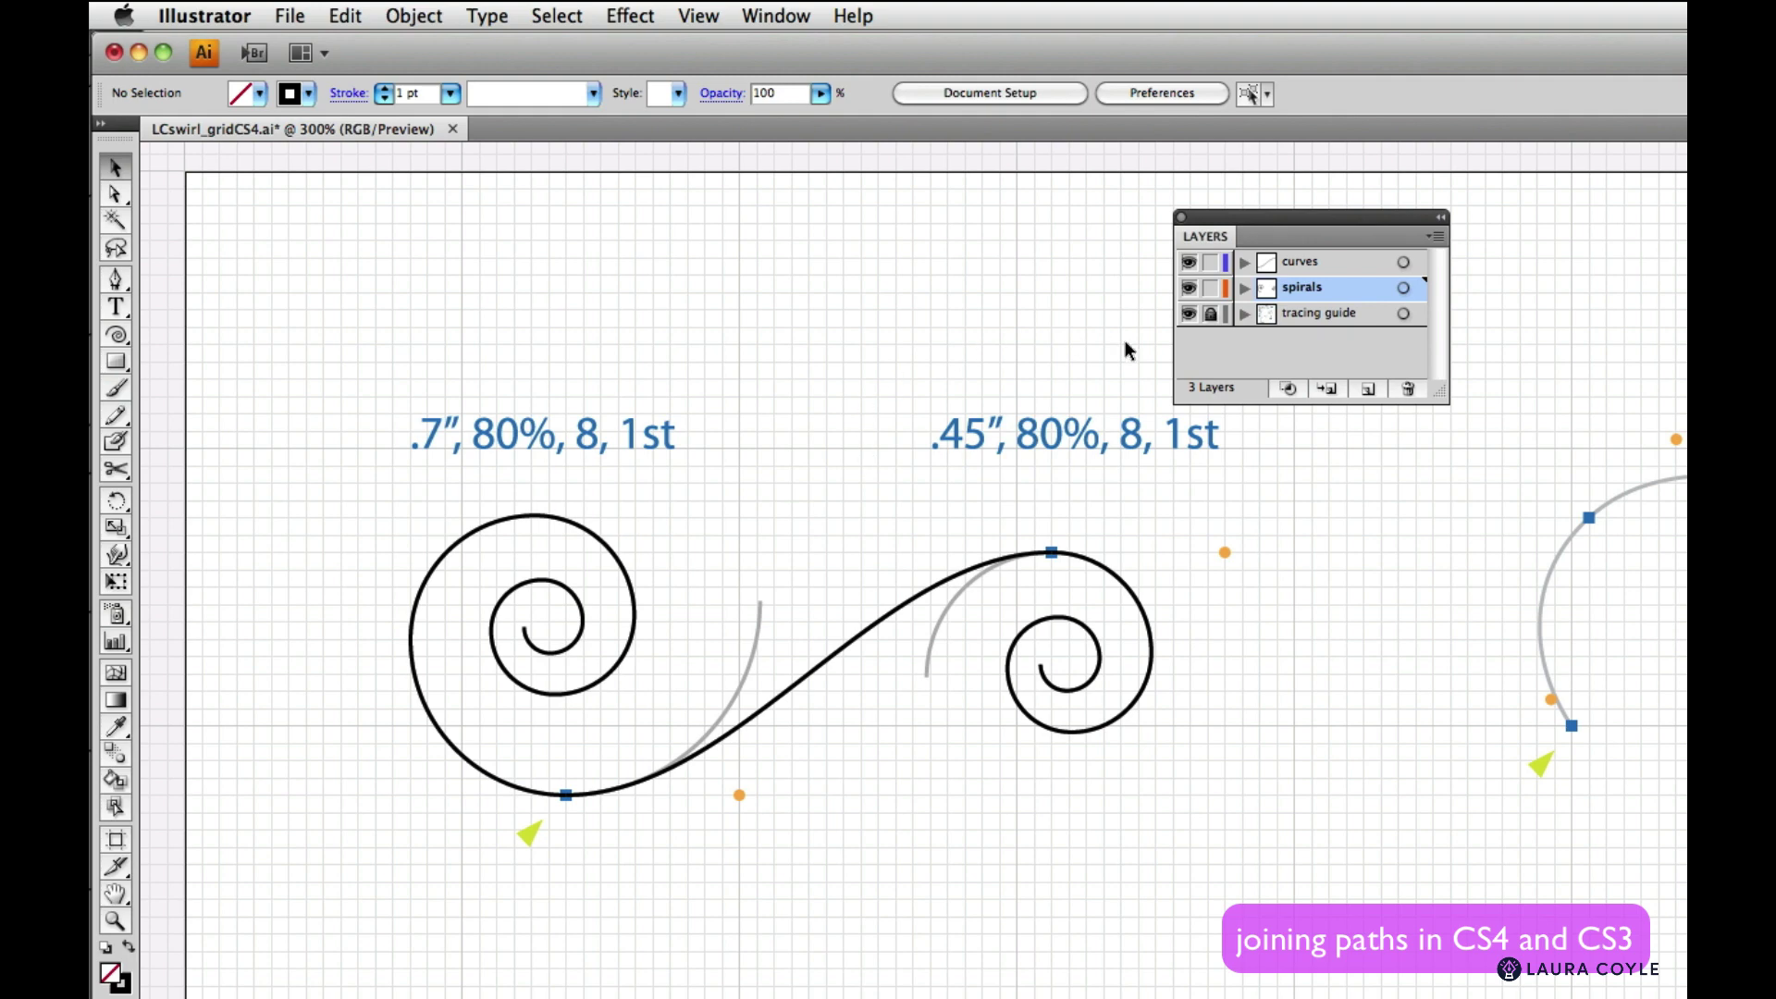
pyautogui.click(1189, 314)
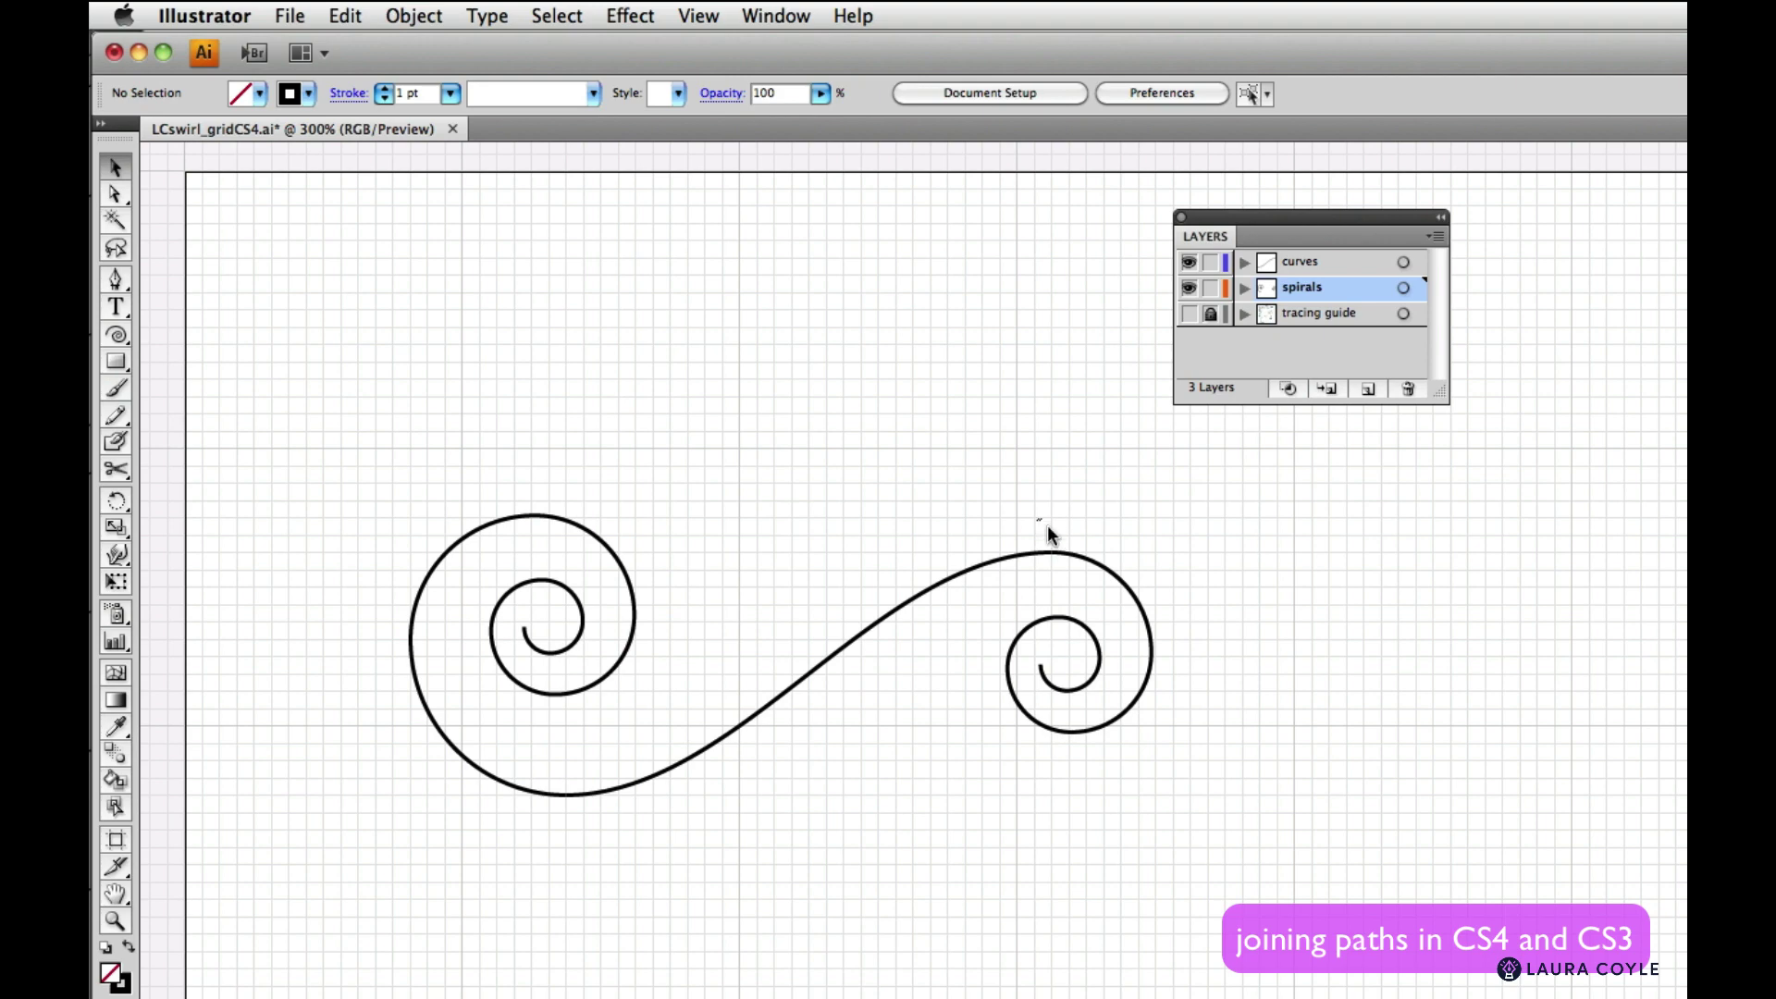
# Nudge the smaller spiral down and back up to test whether it is separate from the connecting curve, and deselect it
pyautogui.moveTo(1069, 568); pyautogui.dragTo(1071, 570)
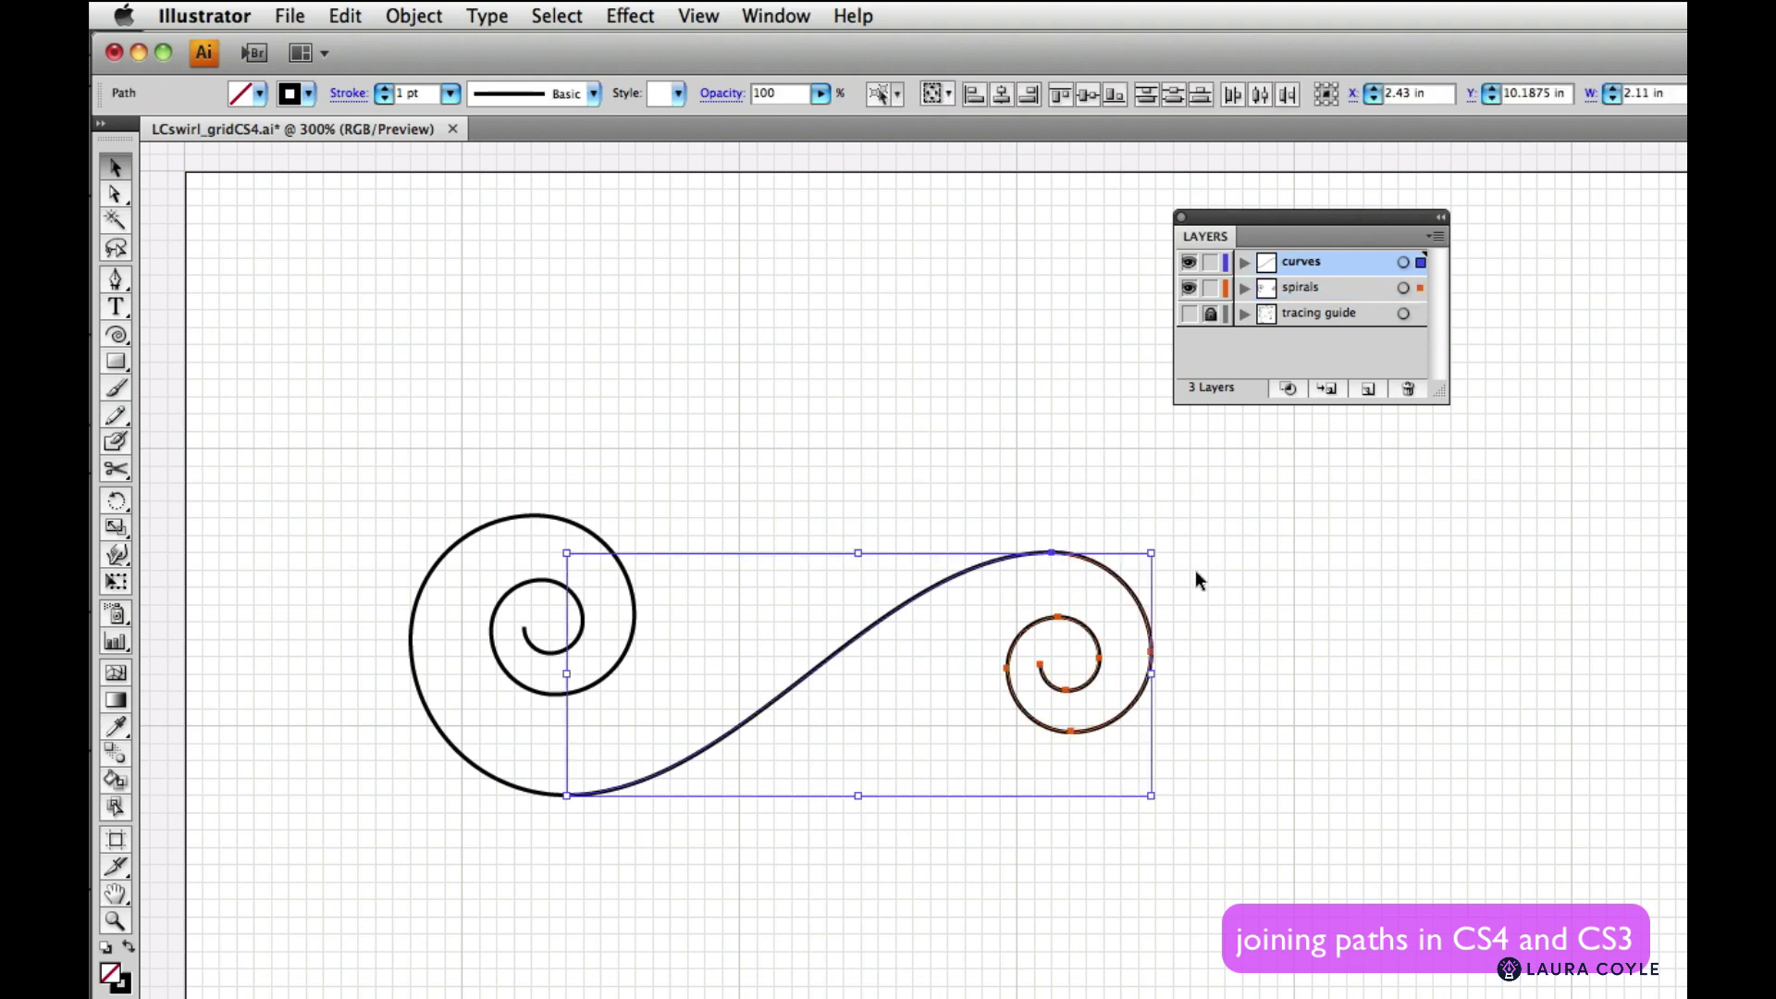
pyautogui.click(1078, 568)
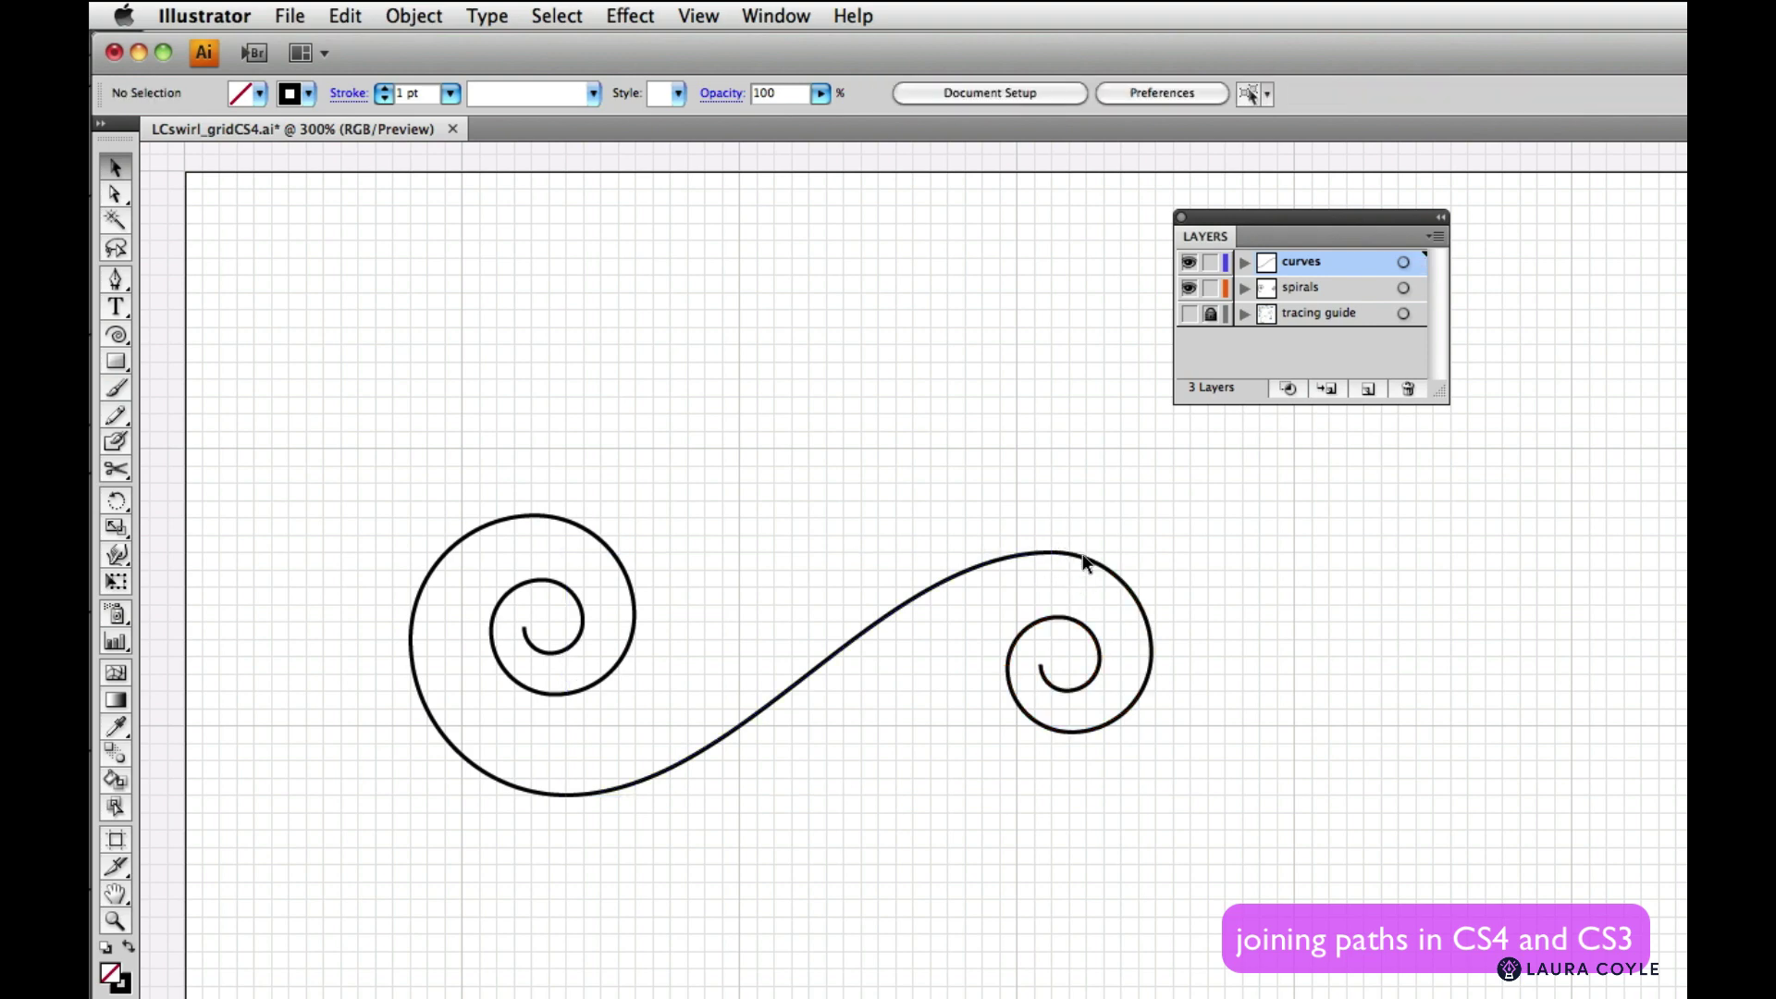
pyautogui.click(1080, 557)
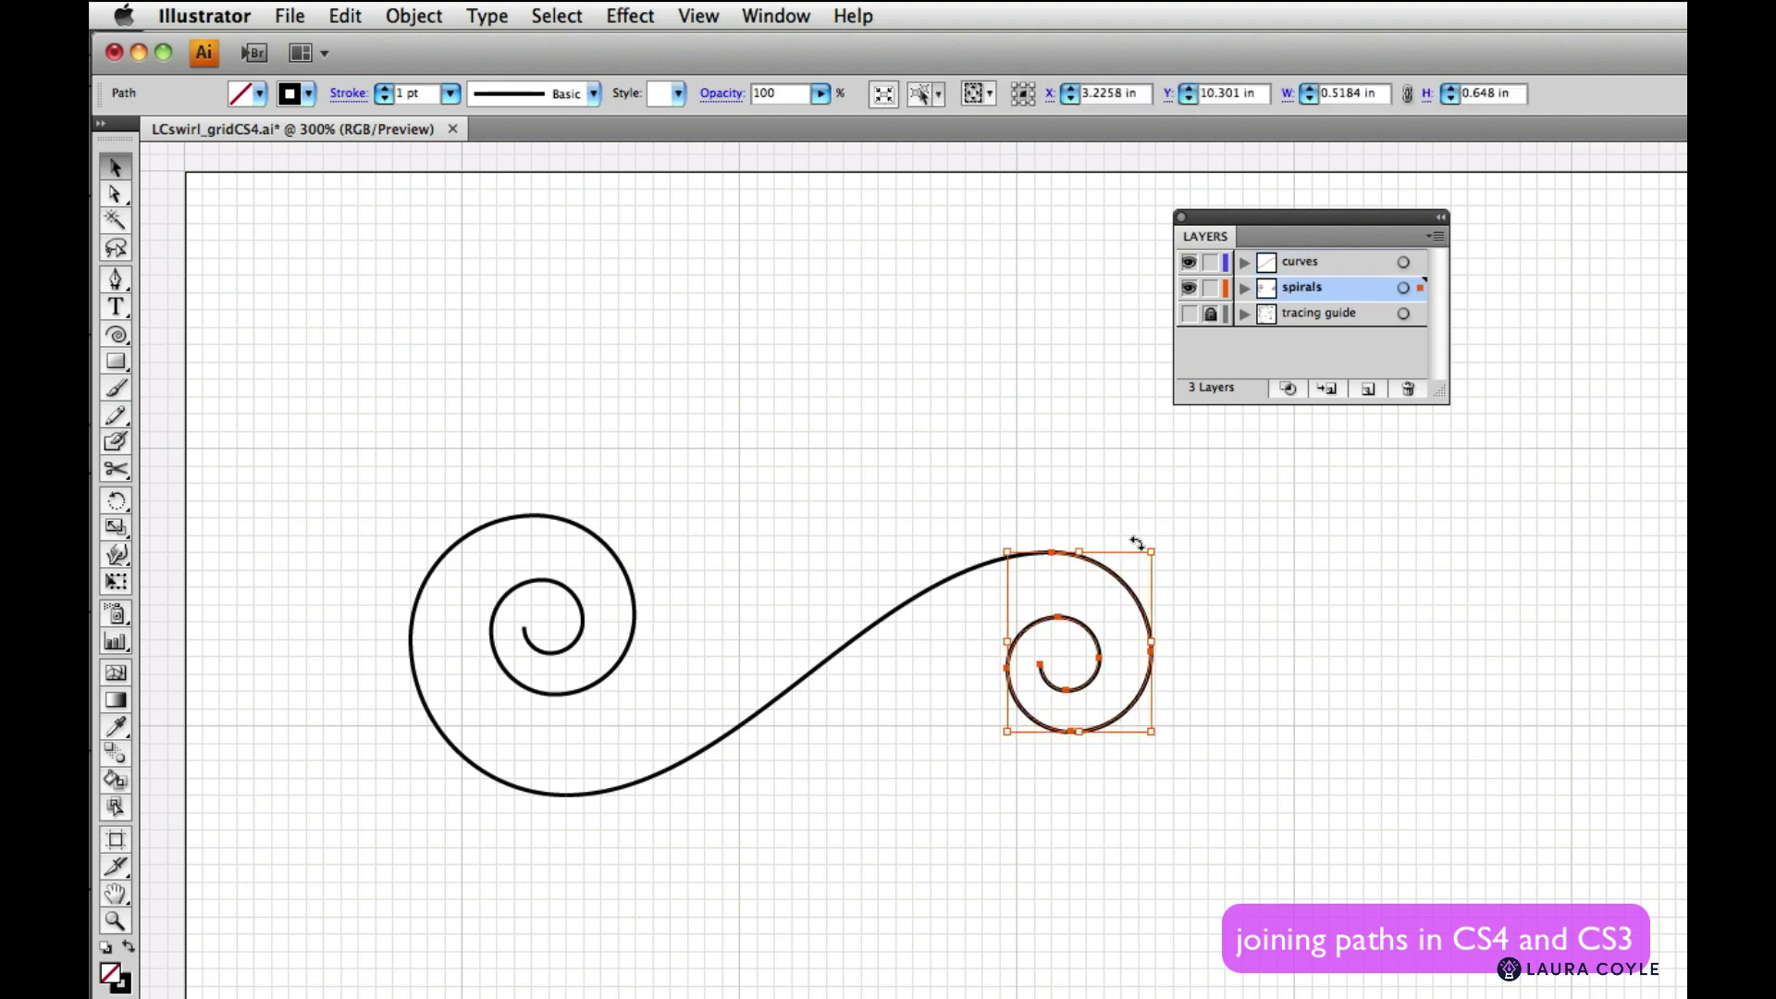
pyautogui.hotkey('shift', 'Down')
pyautogui.hotkey('shift', 'Down')
pyautogui.hotkey('shift', 'Down')
pyautogui.hotkey('shift', 'Down')
pyautogui.hotkey('shift', 'Up')
pyautogui.hotkey('shift', 'Up')
pyautogui.hotkey('shift', 'Up')
pyautogui.hotkey('shift', 'Up')
pyautogui.click(1110, 504)
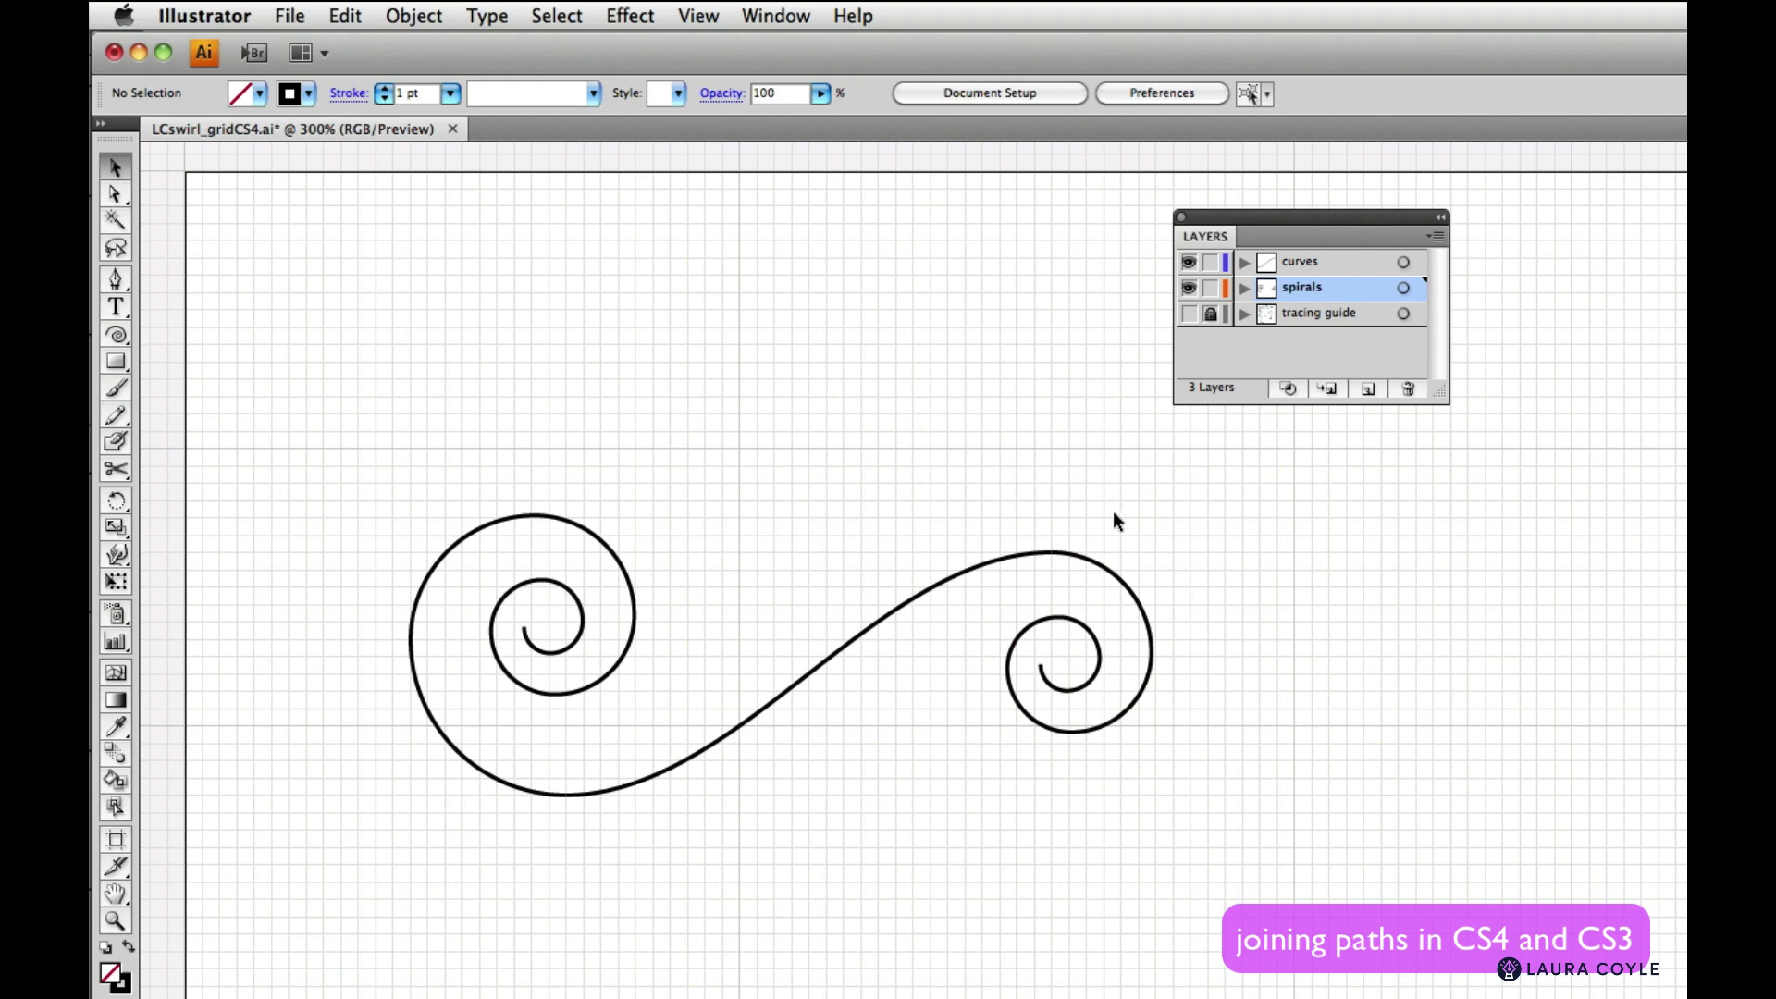
# Try to join the smaller spiral and the connecting curve with both whole paths selected, and deselect them
pyautogui.moveTo(1018, 530); pyautogui.dragTo(1084, 600)
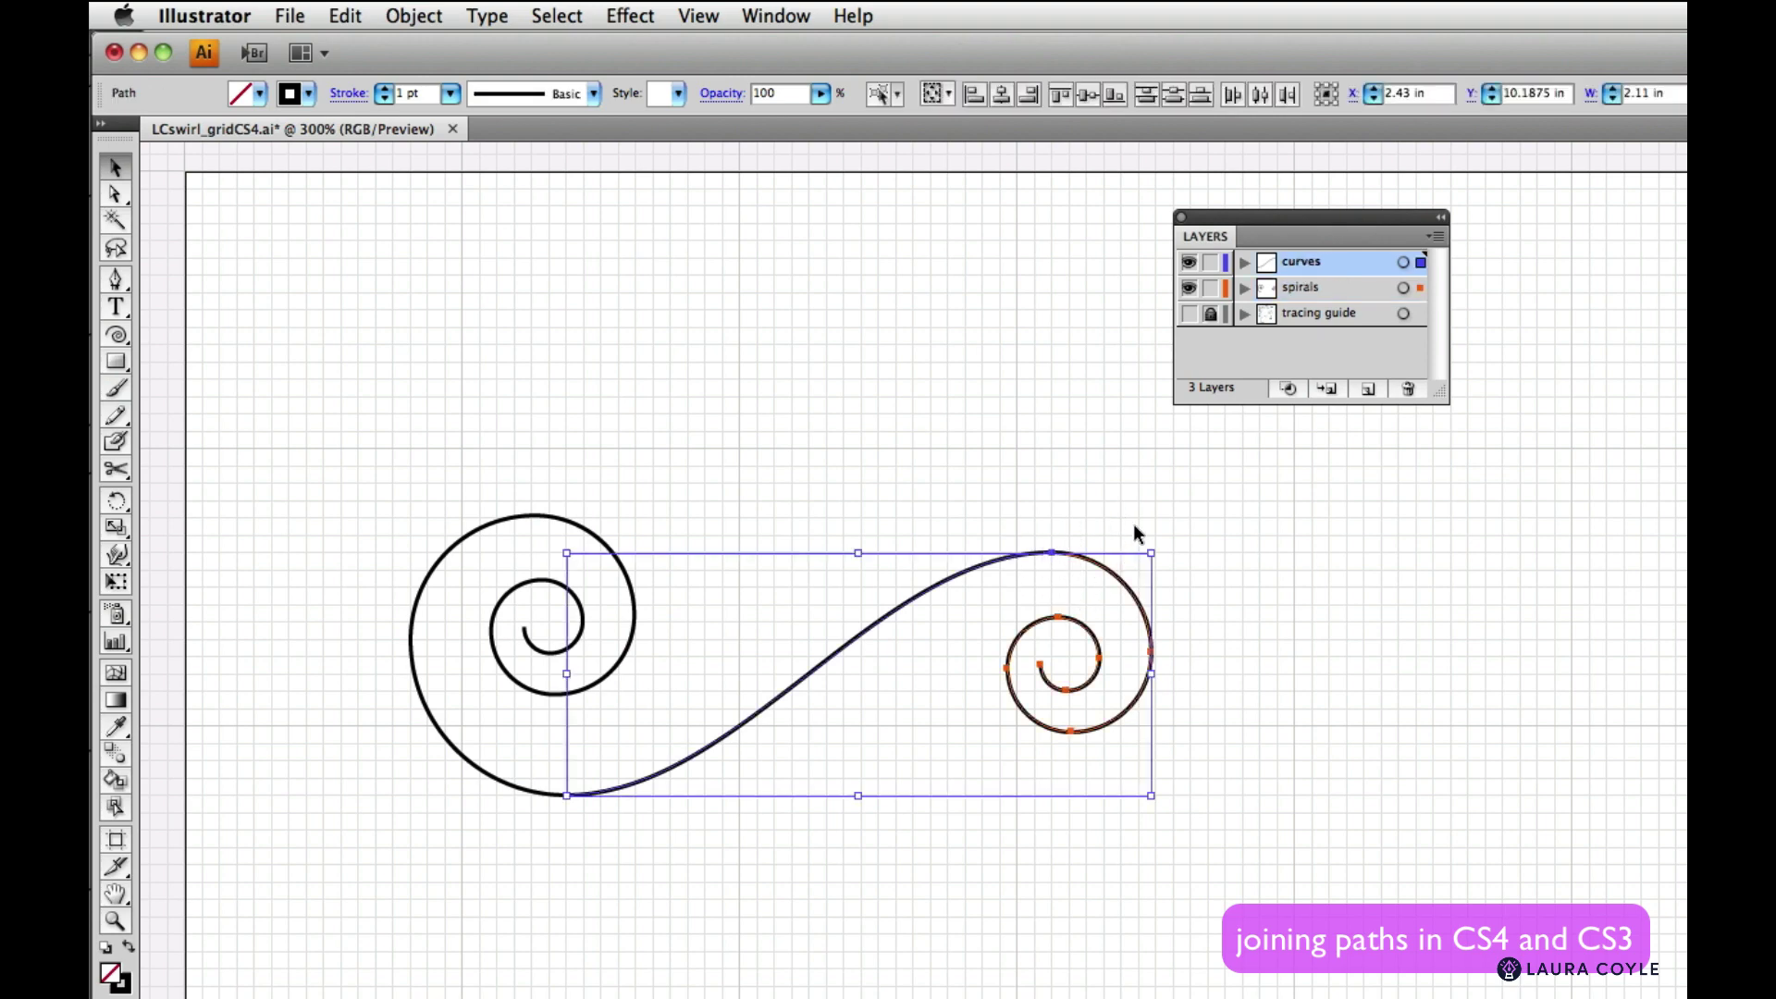
pyautogui.press('super+j')
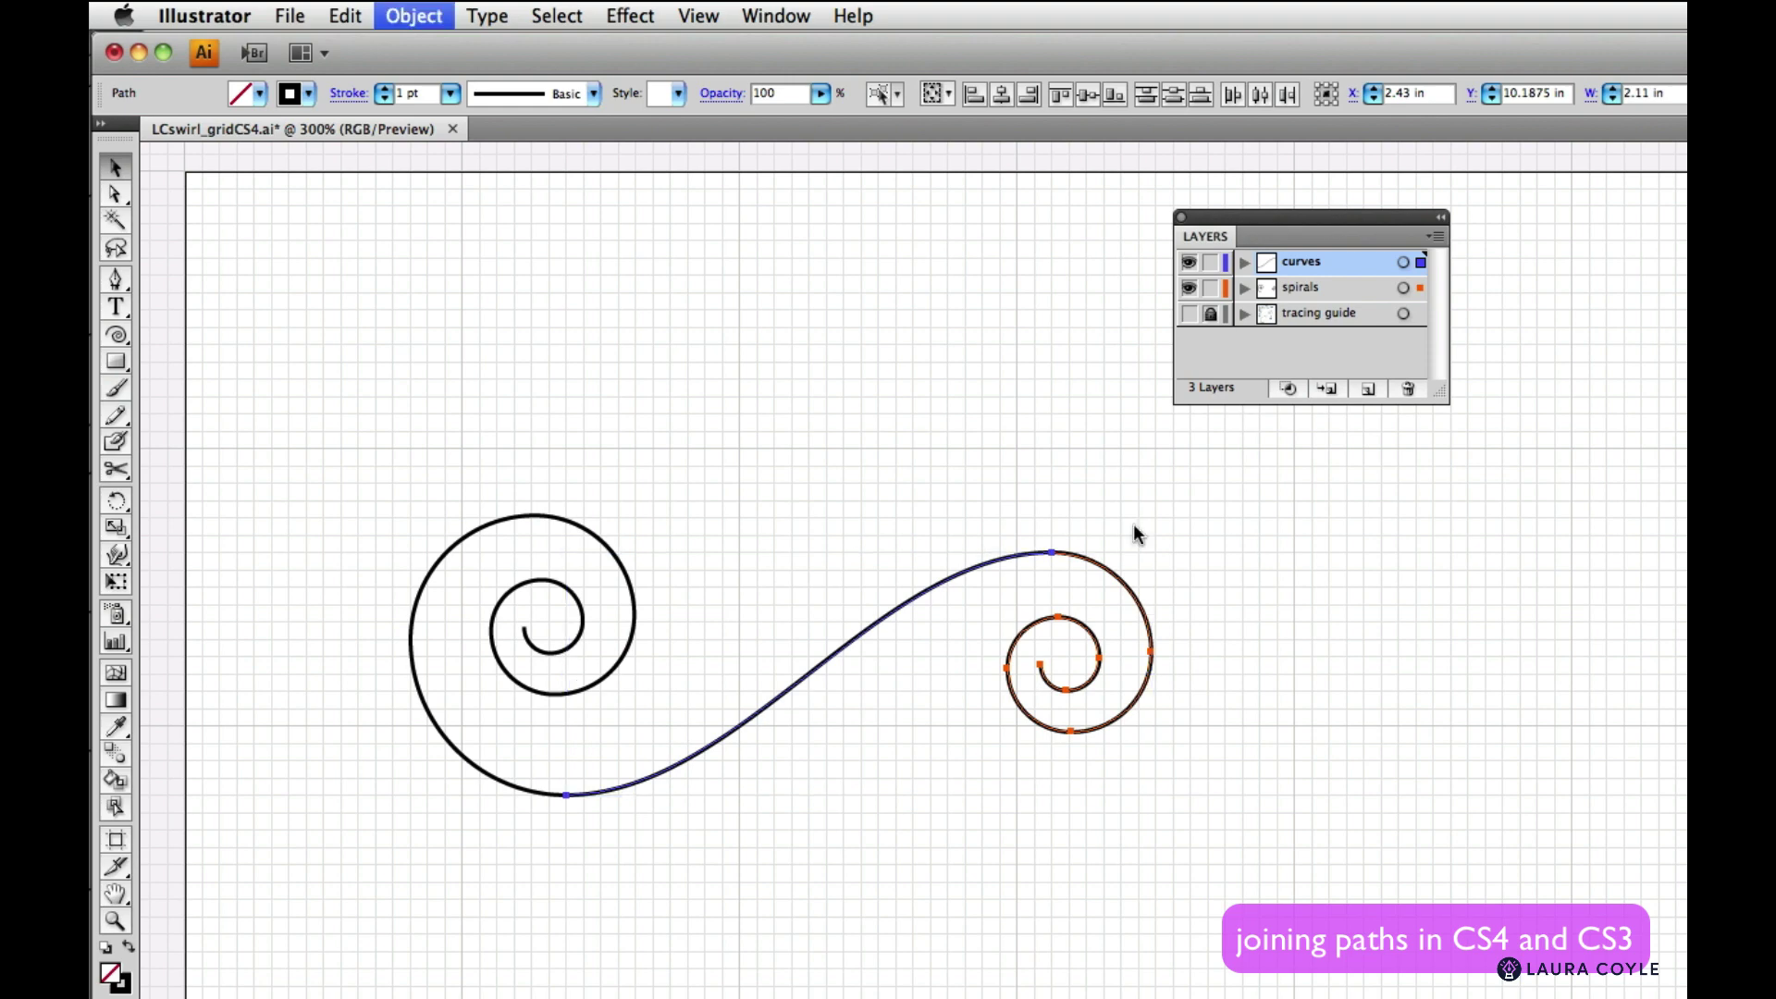
pyautogui.moveTo(1622, 355); pyautogui.dragTo(775, 260)
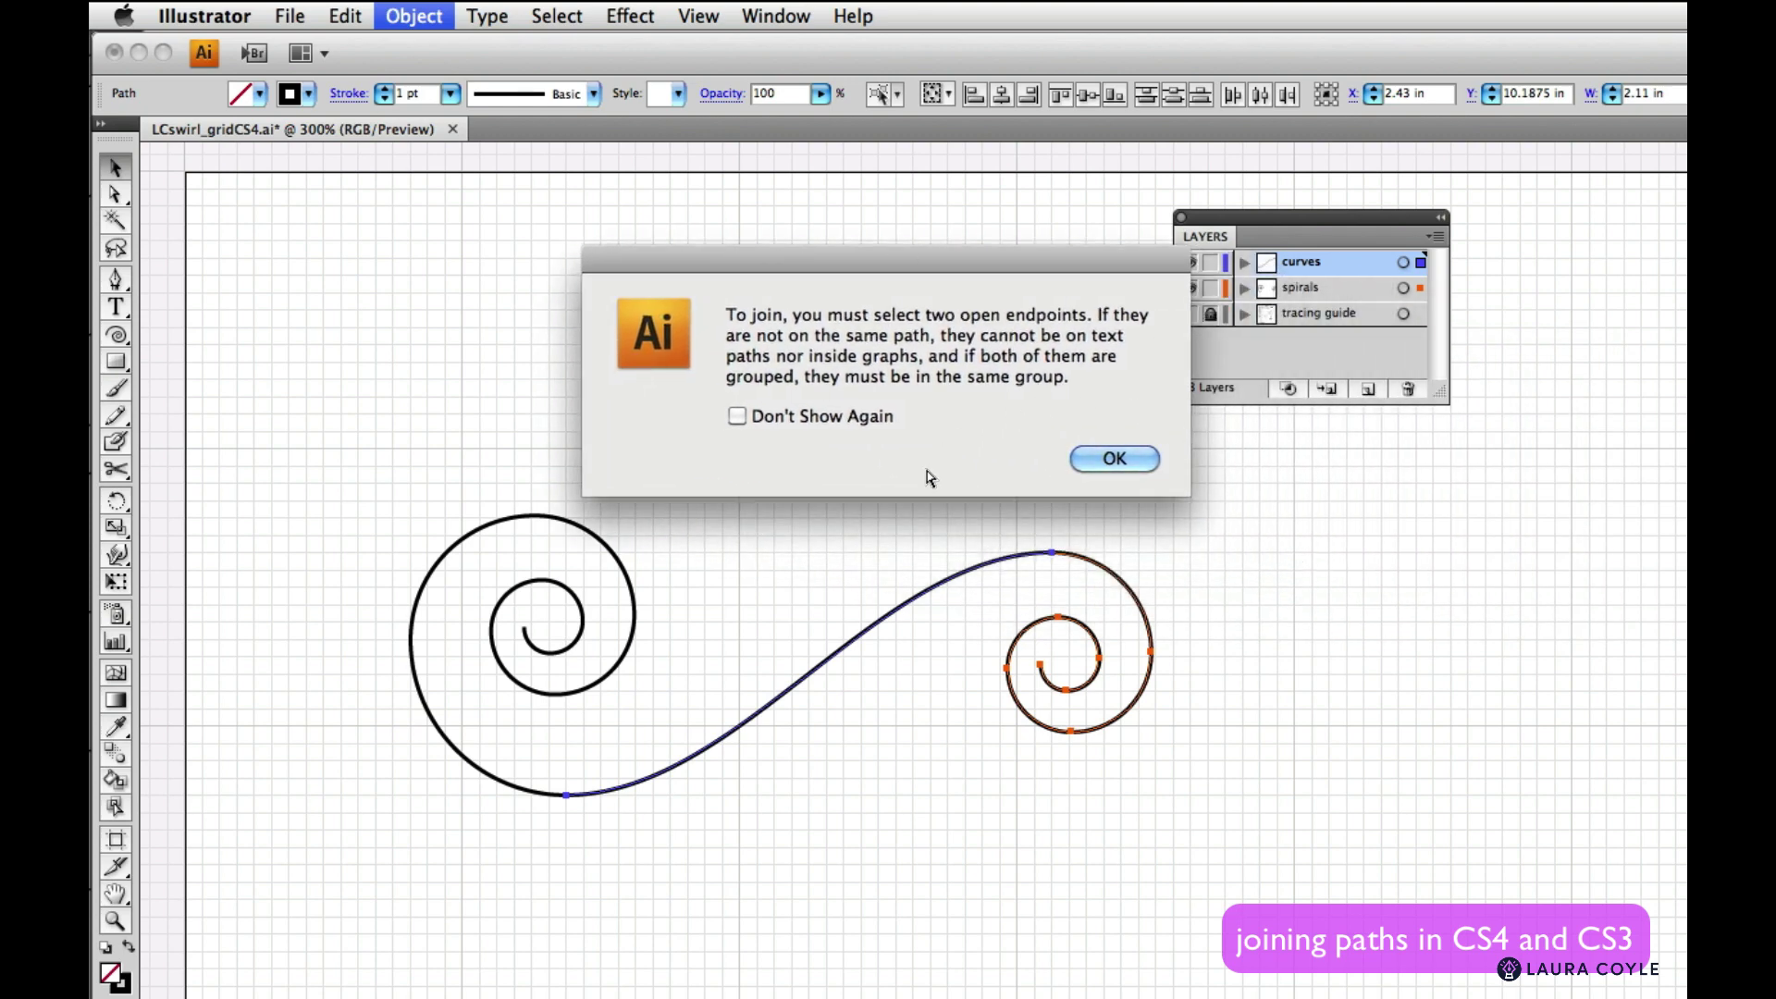
pyautogui.click(1112, 462)
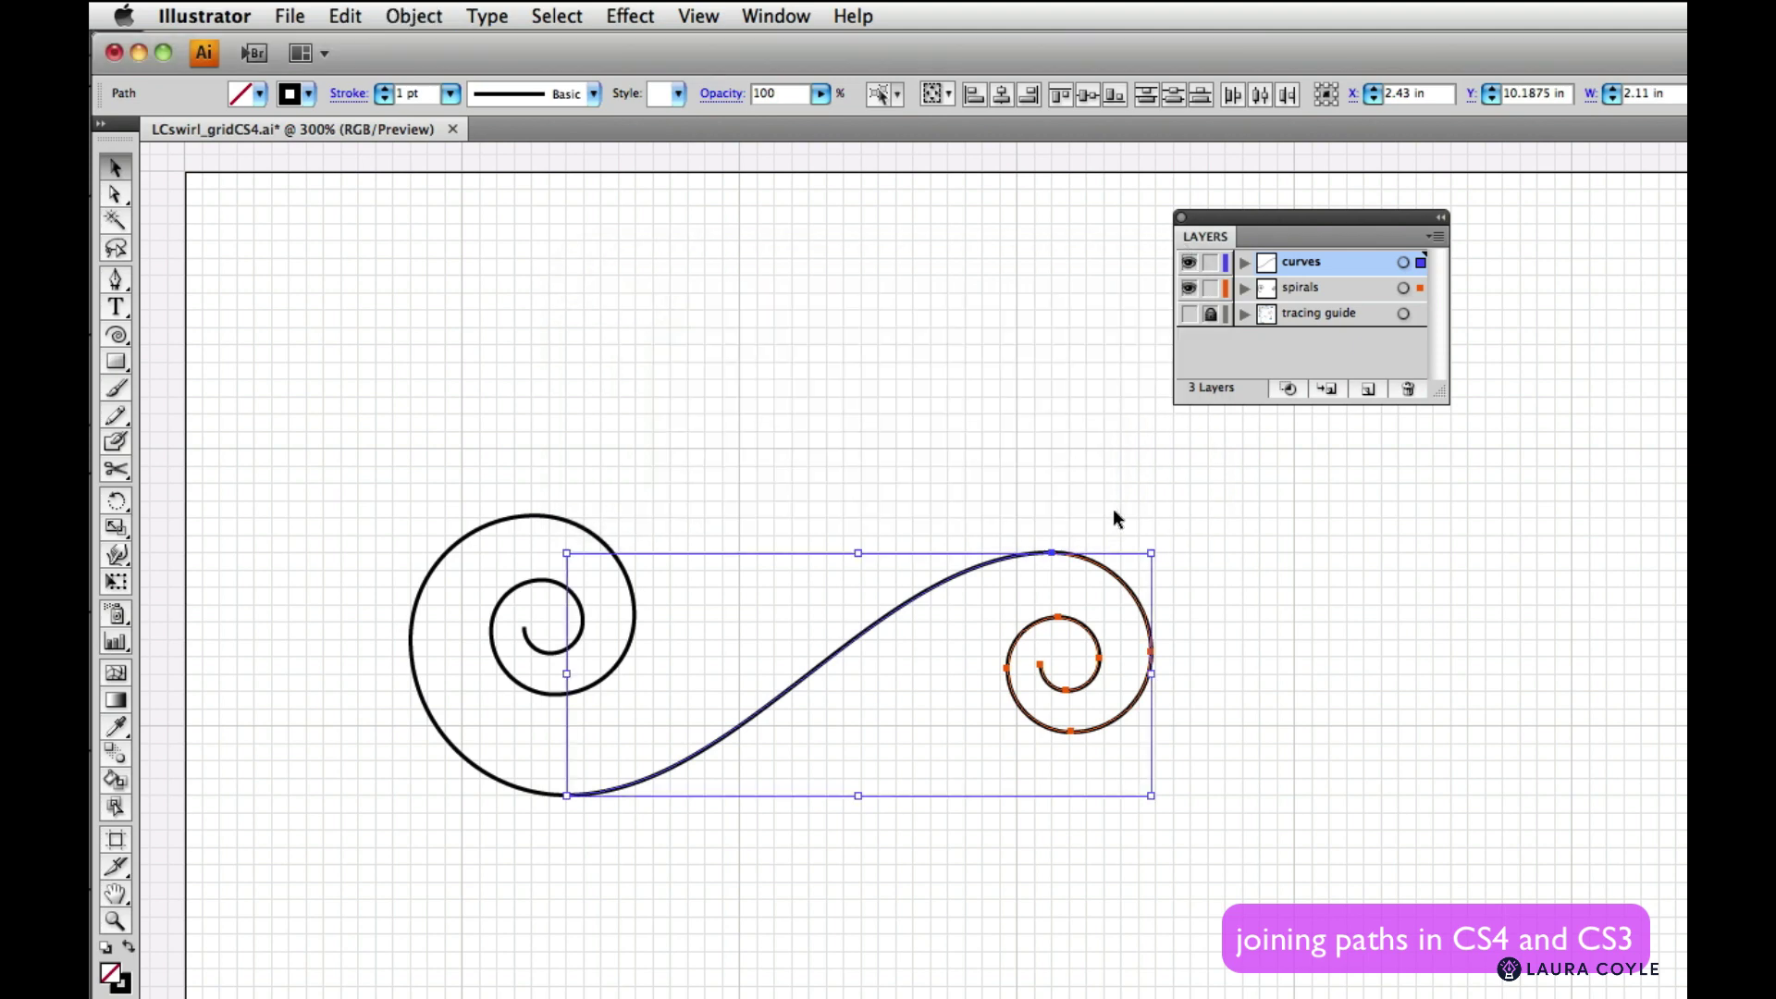
pyautogui.click(1050, 509)
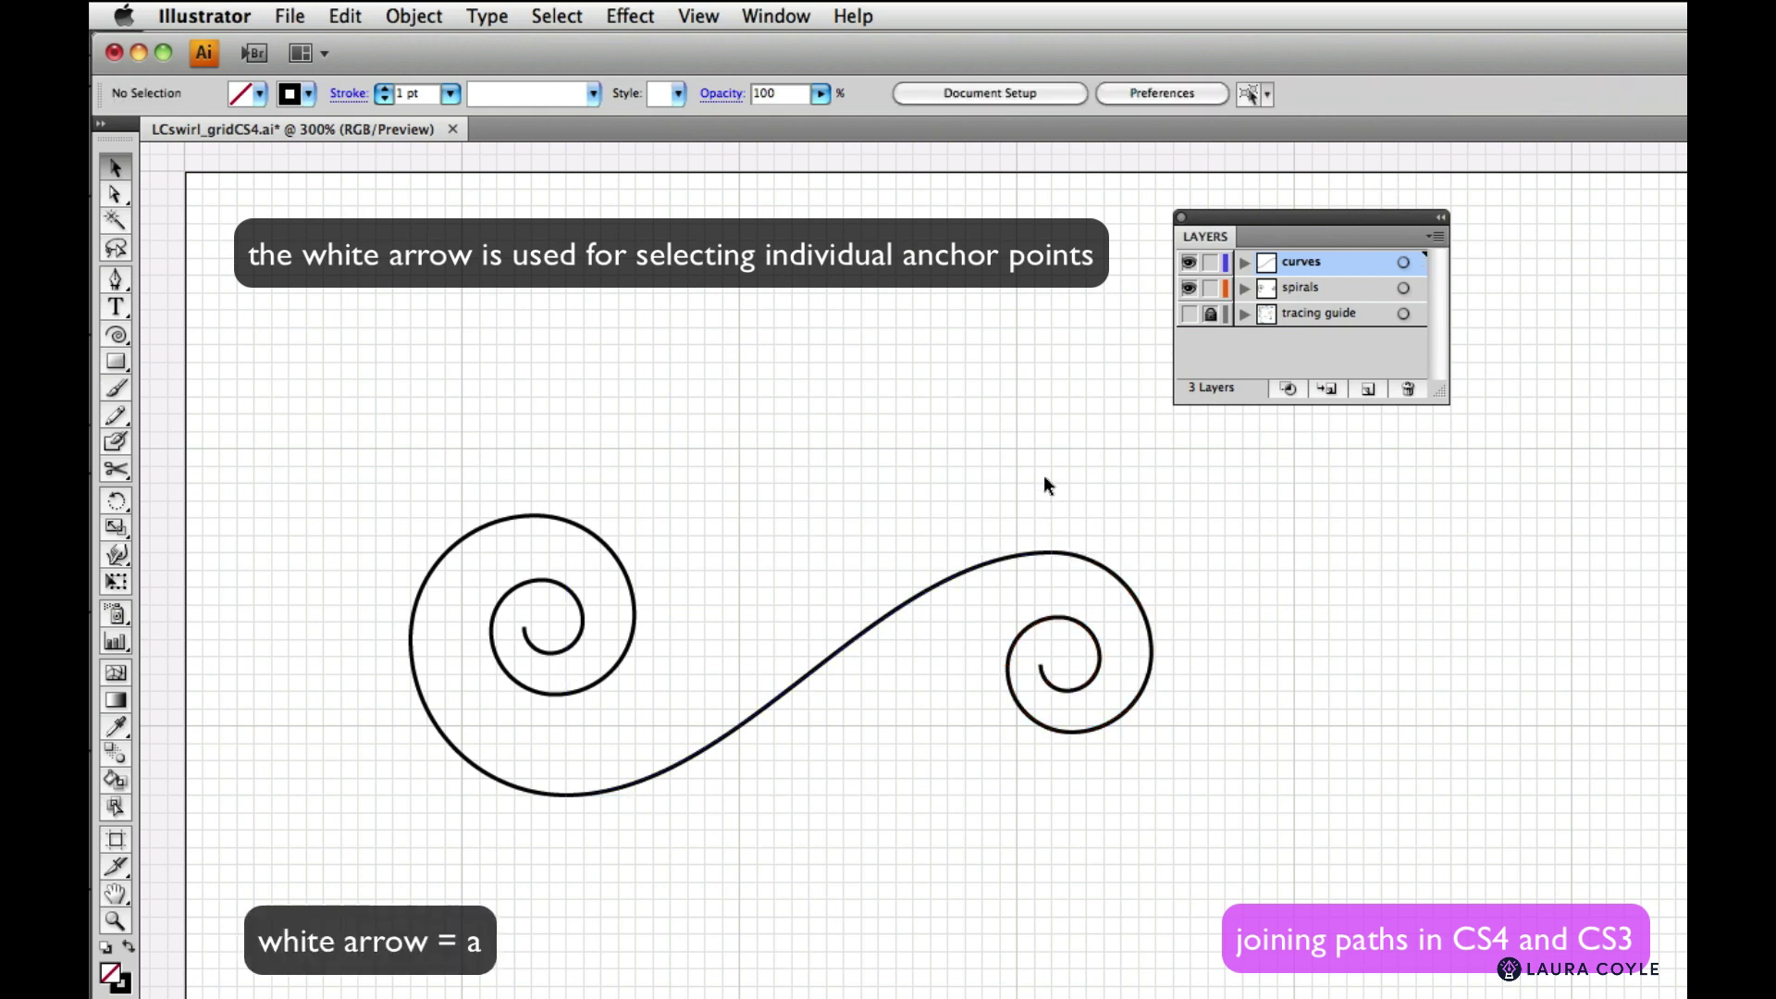
# Select the overlapping endpoints of the connecting curve and smaller spiral with the Direct Selection tool, and join them as a smooth point
pyautogui.press('a')
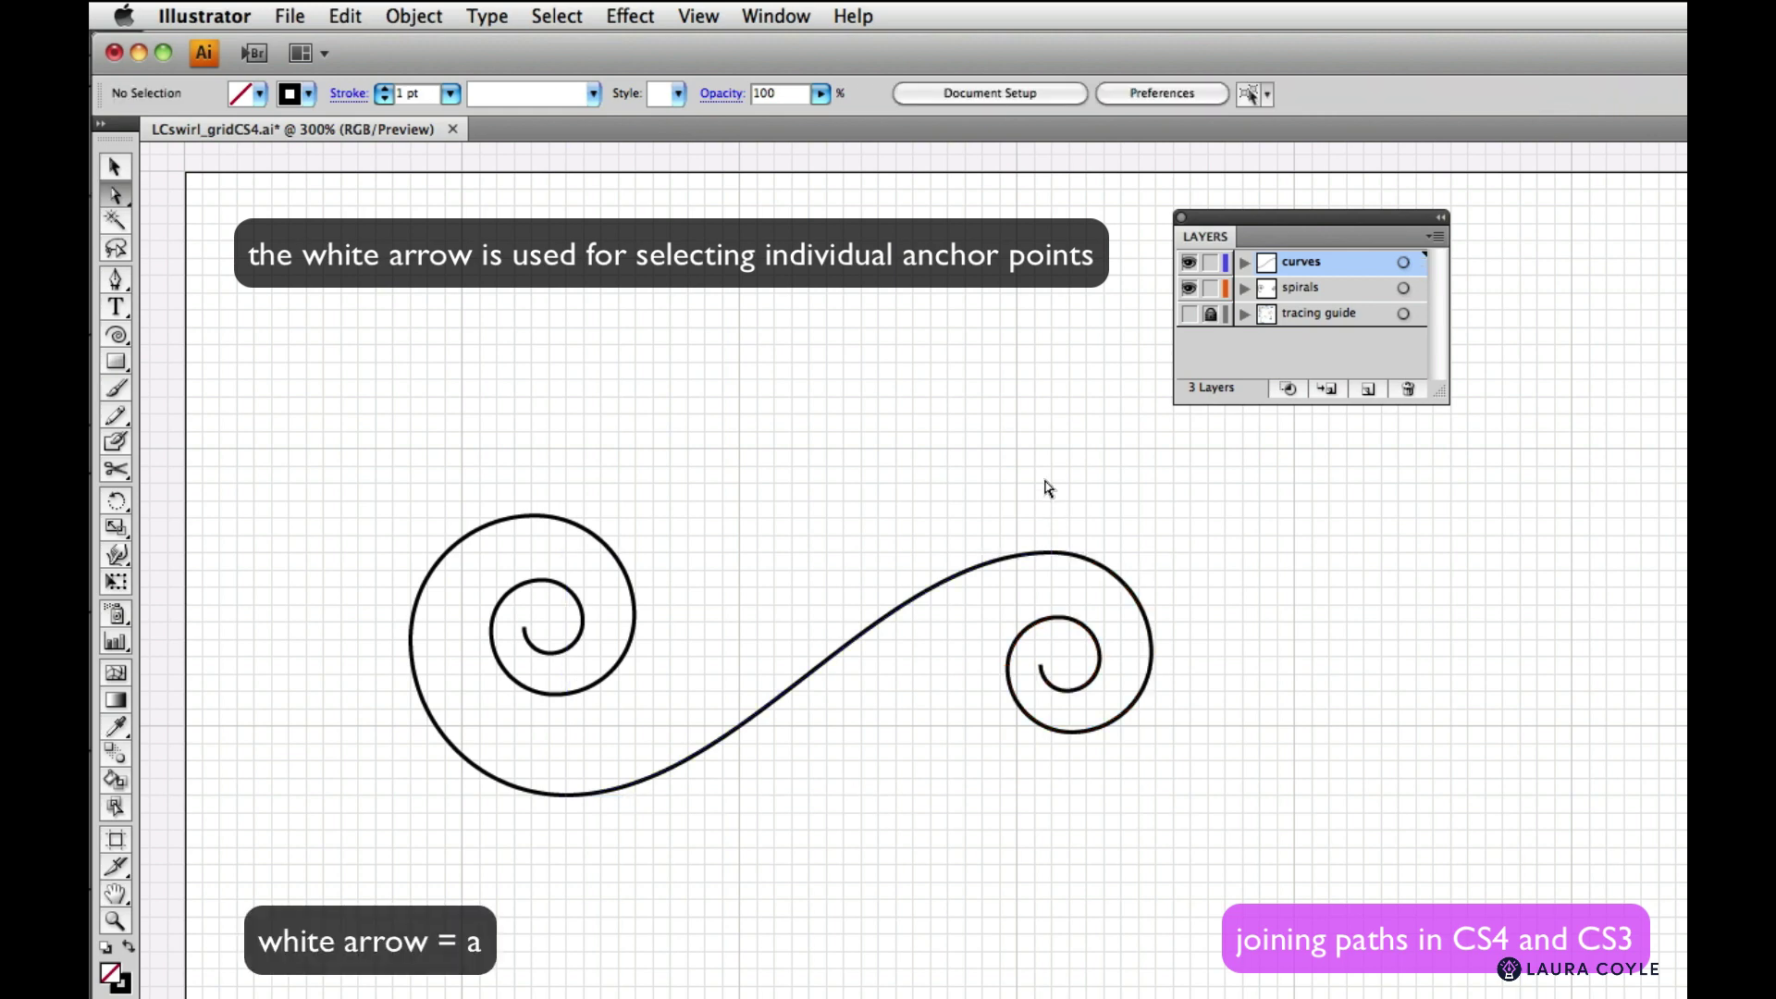
pyautogui.moveTo(1003, 509); pyautogui.dragTo(1090, 602)
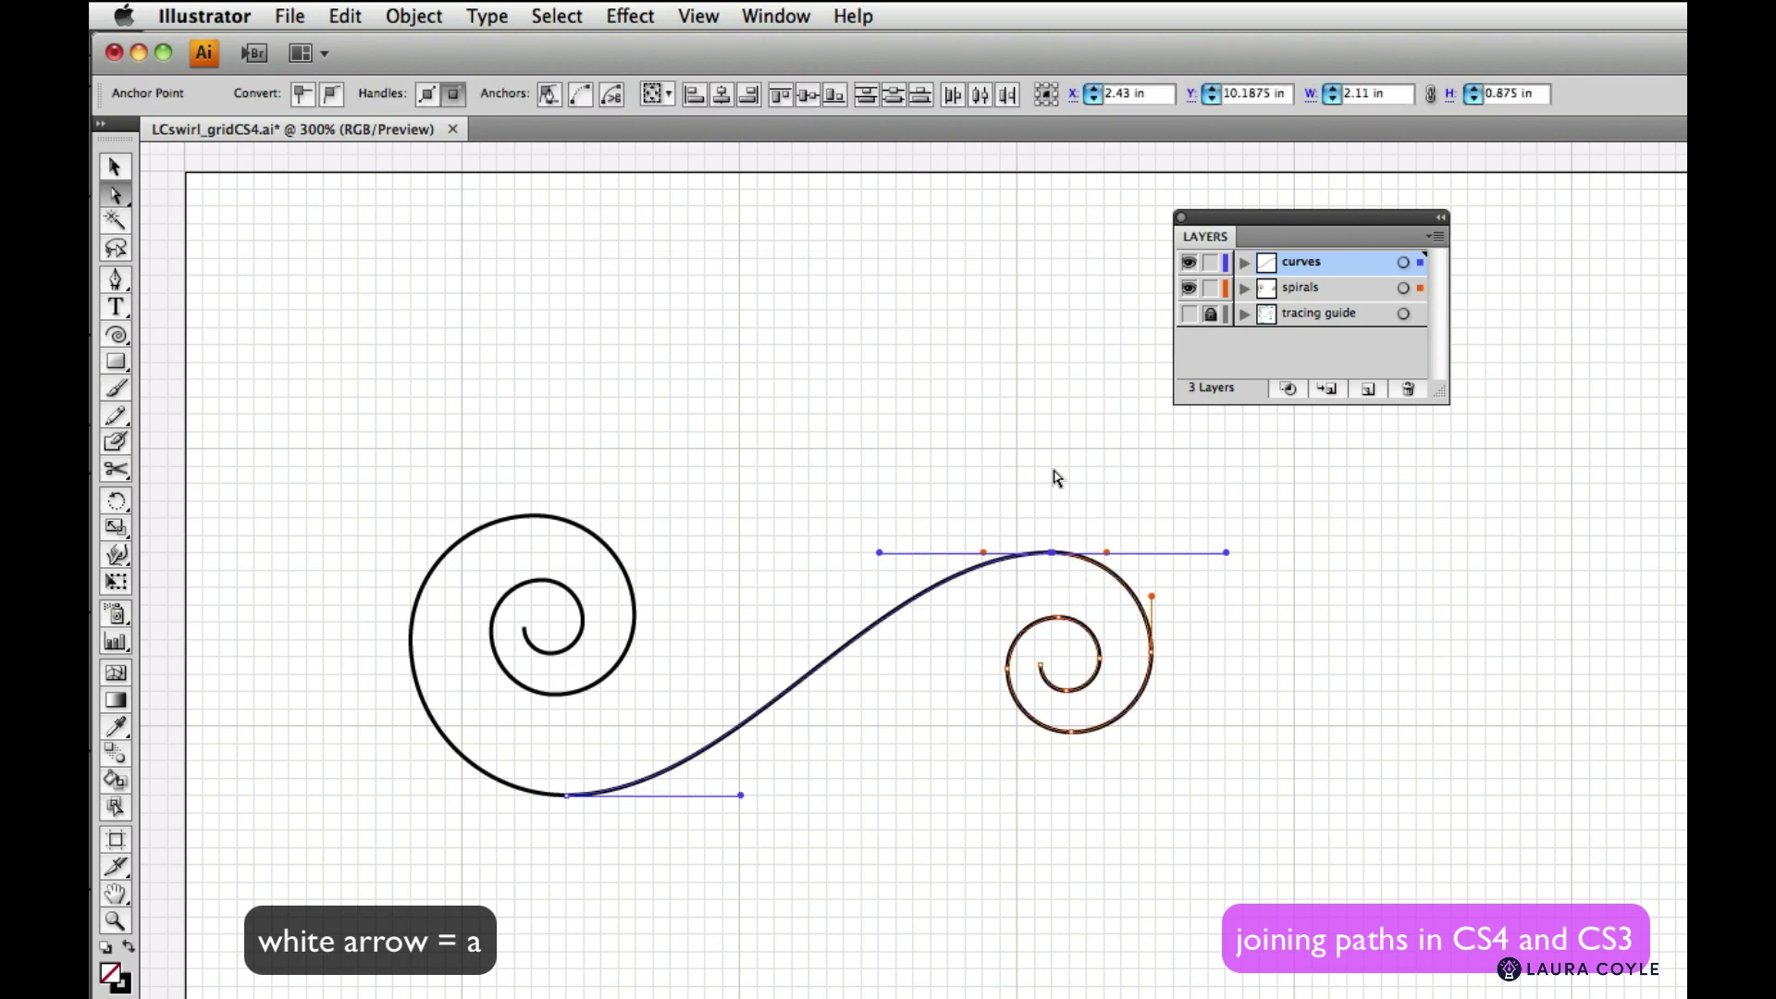
pyautogui.press('super+j')
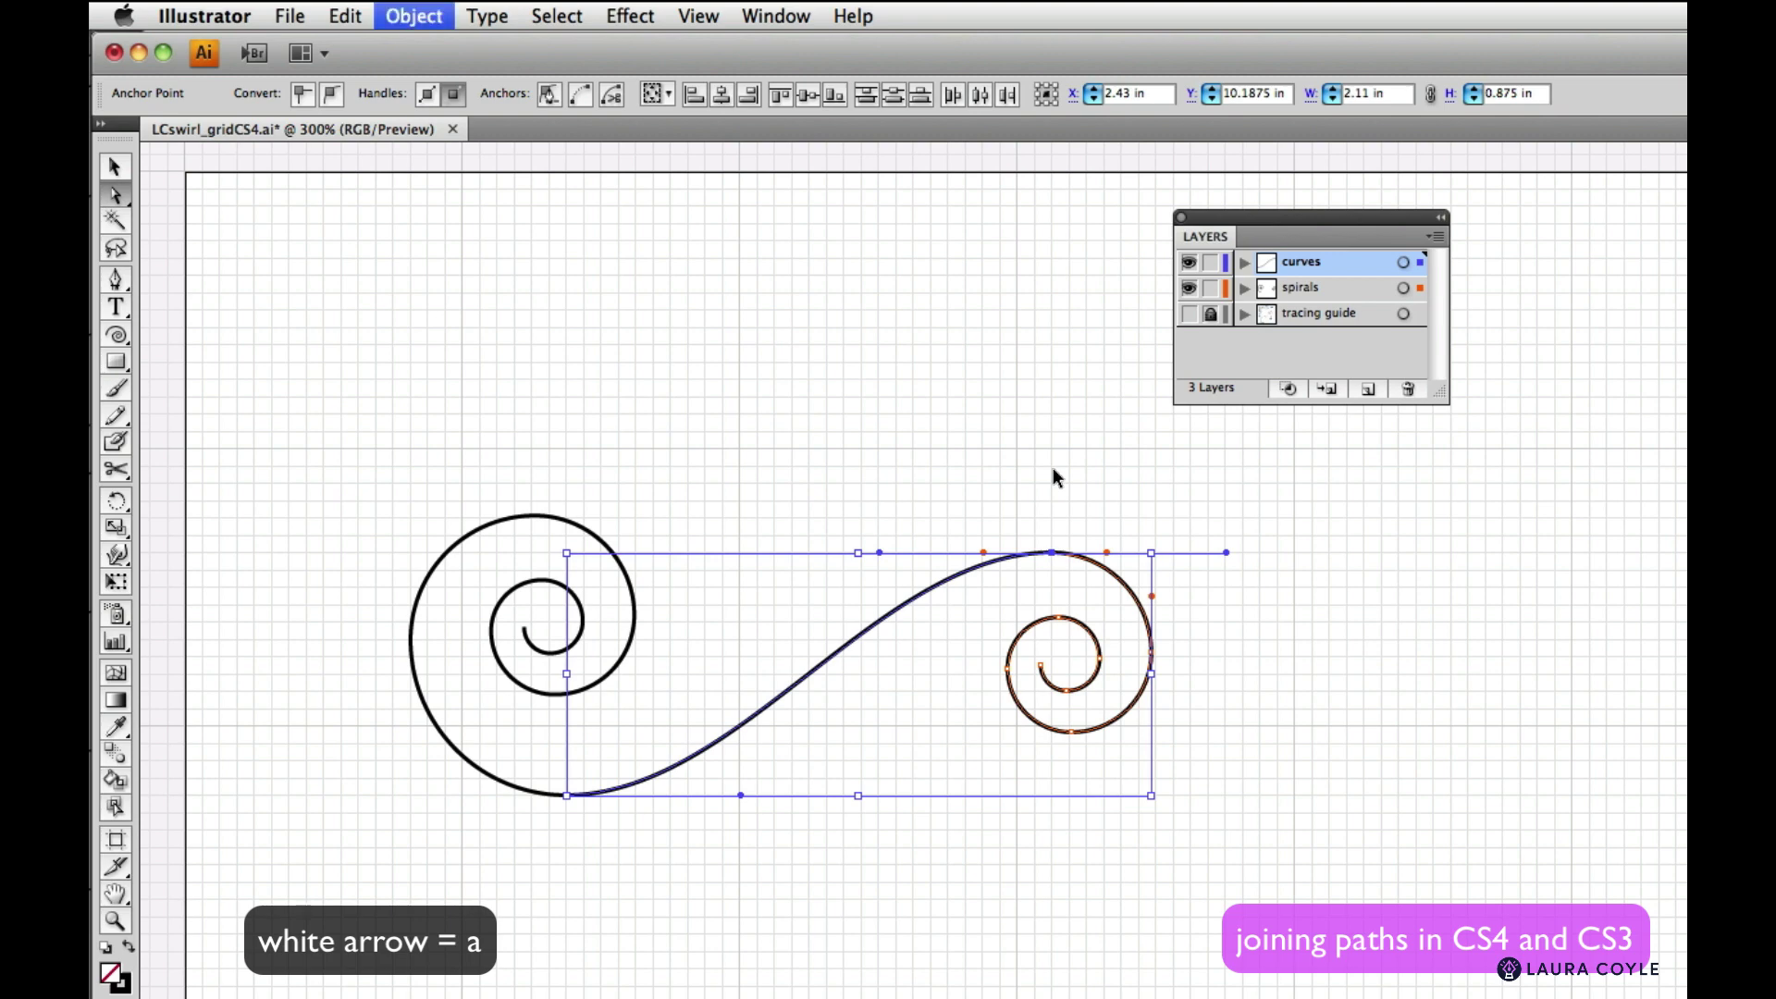
pyautogui.moveTo(1643, 570); pyautogui.dragTo(821, 307)
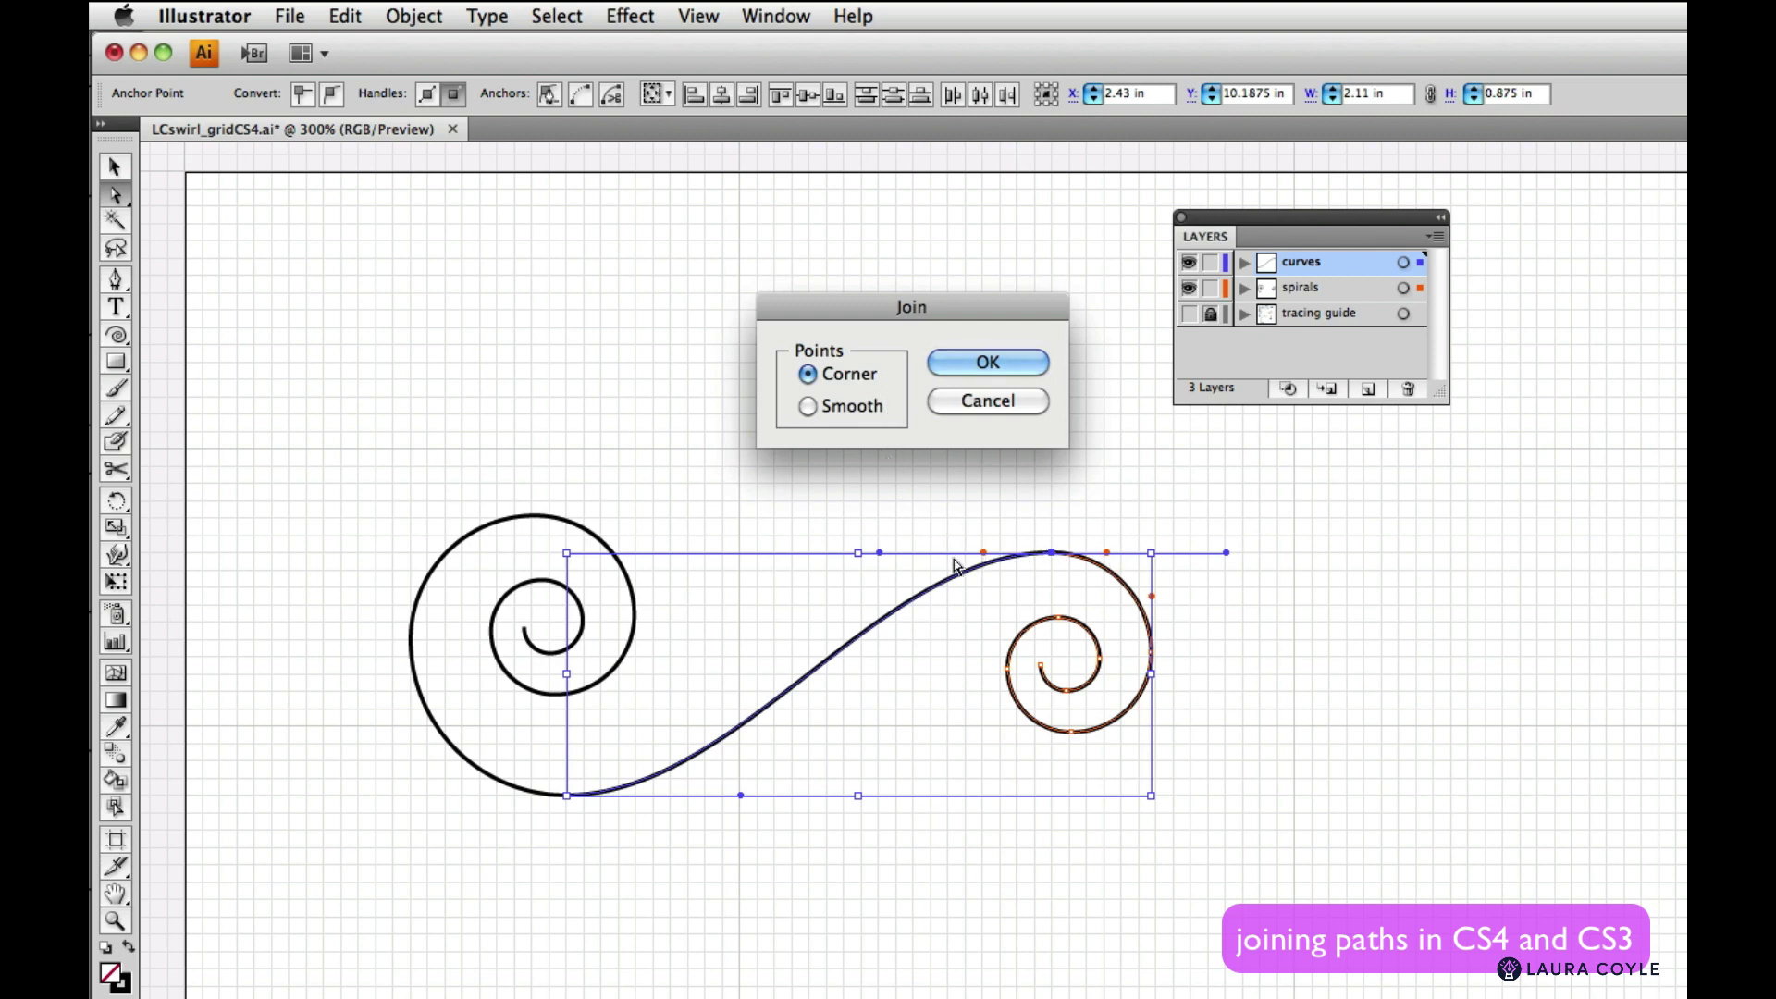
pyautogui.click(808, 406)
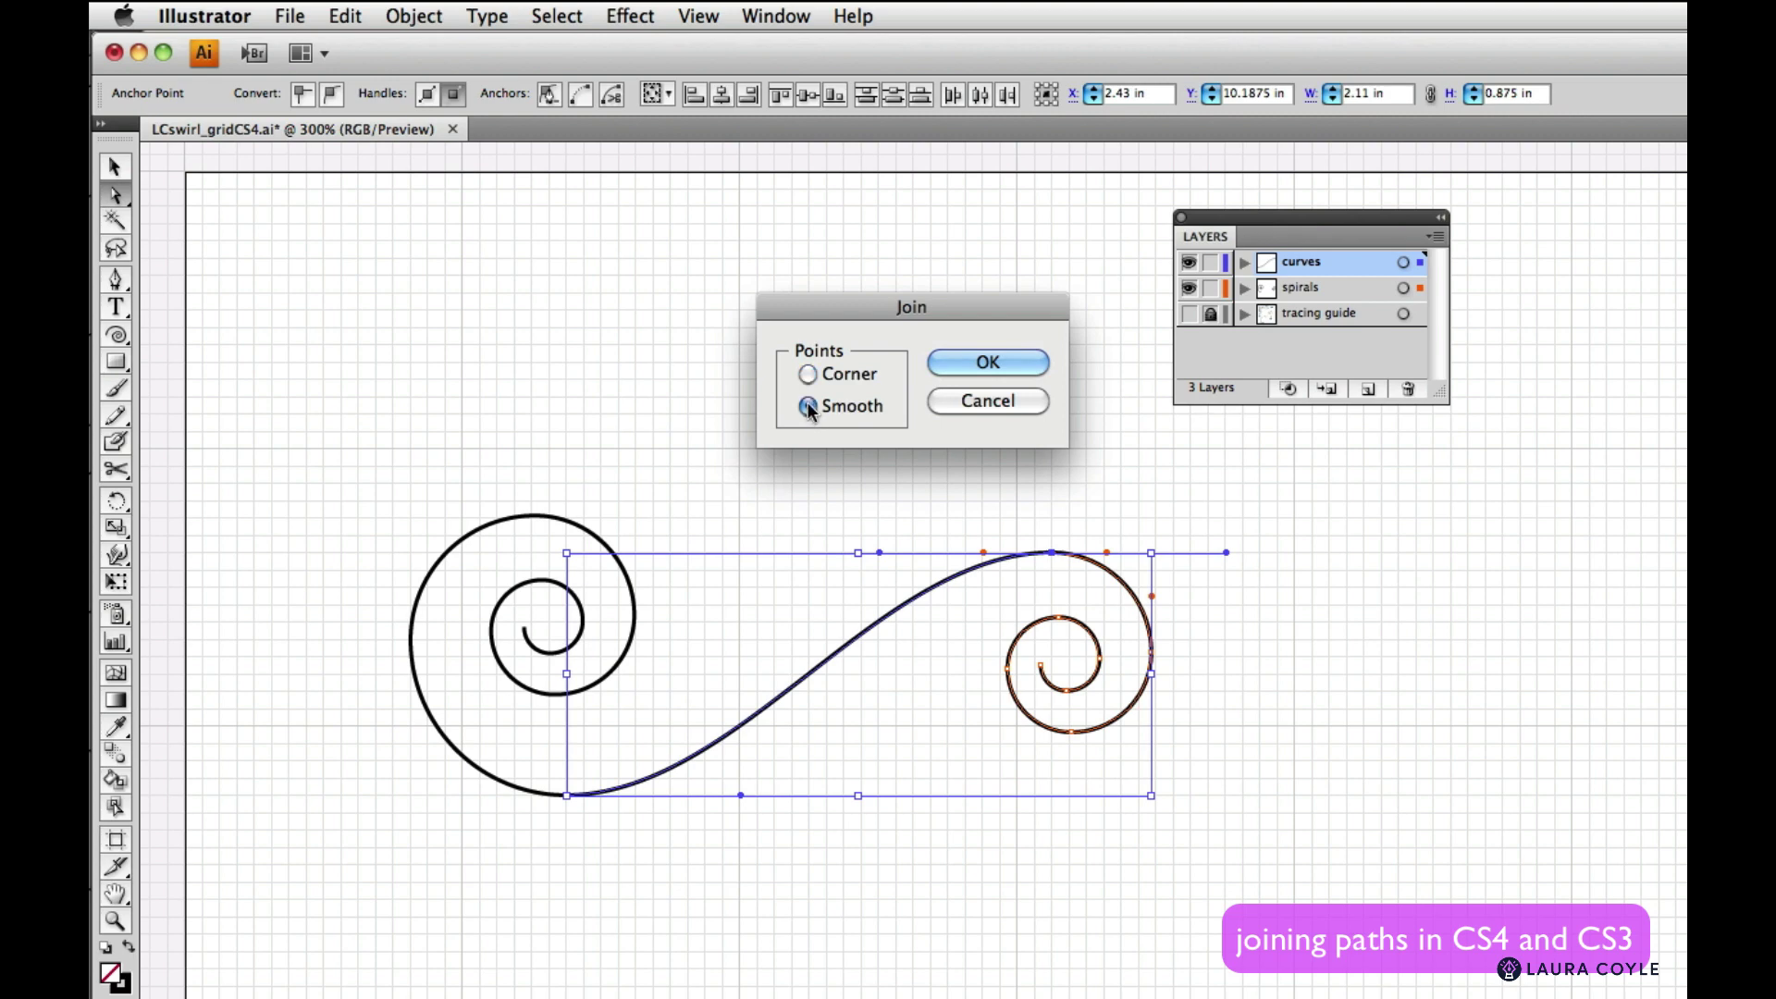
pyautogui.click(970, 364)
pyautogui.click(1162, 520)
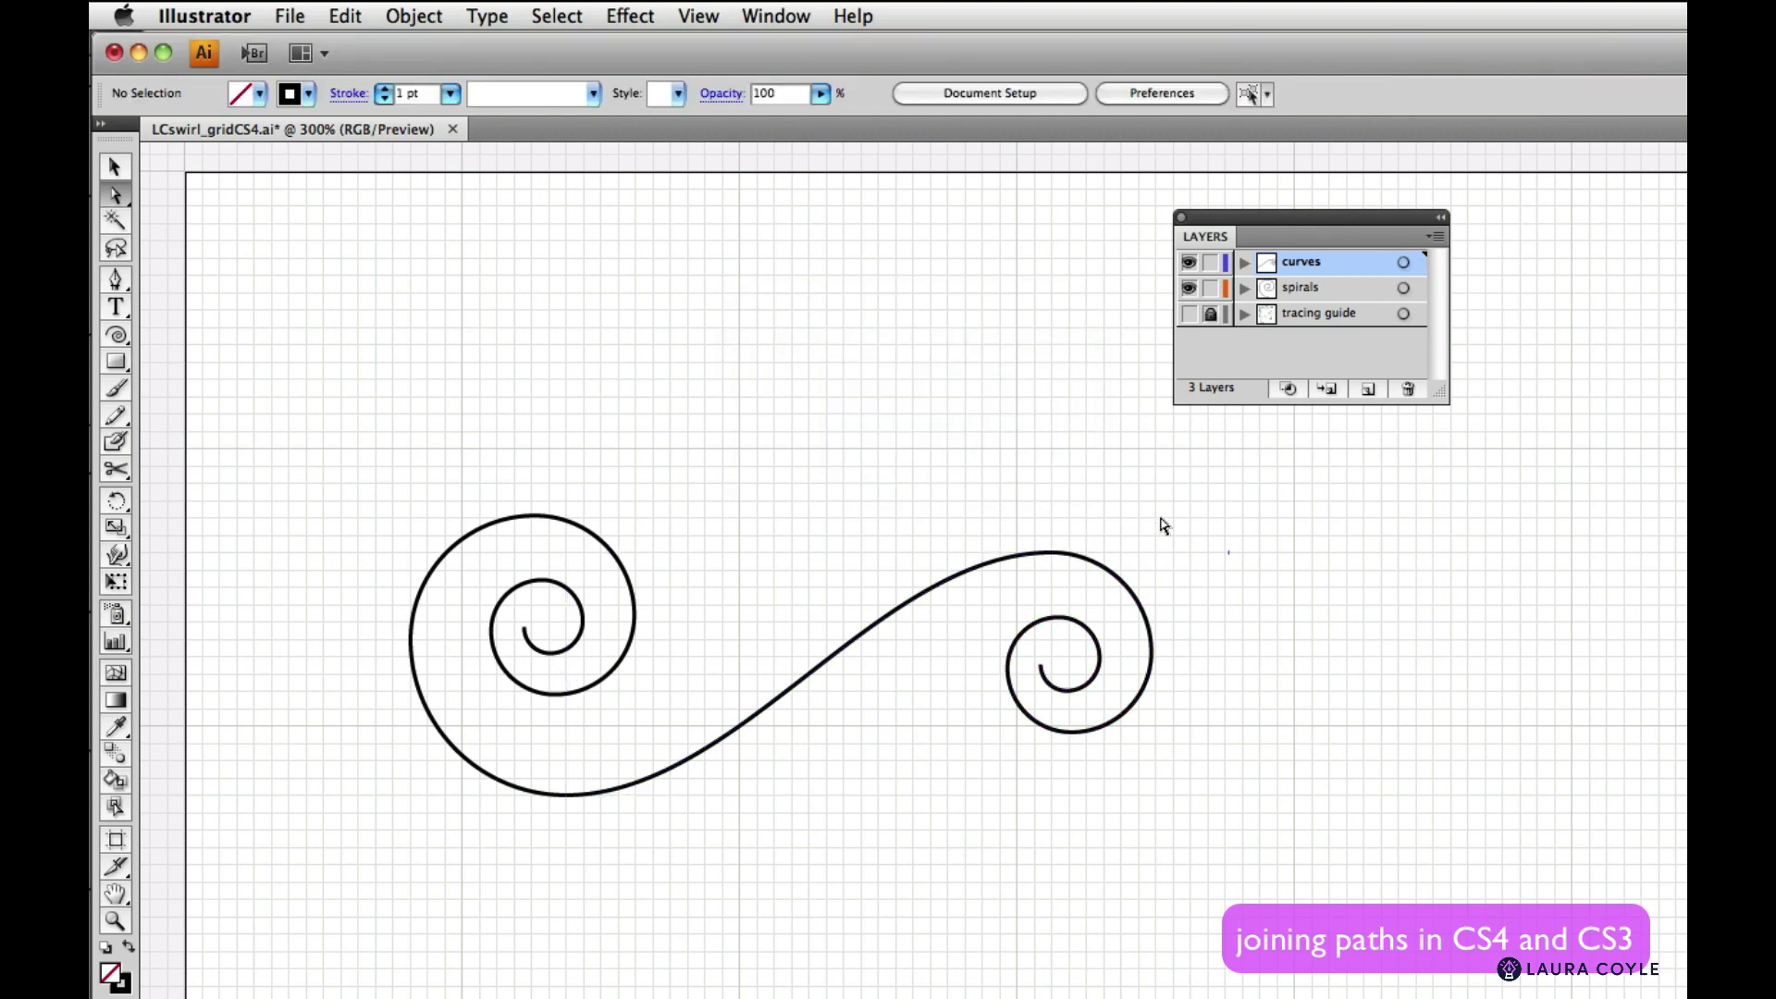
# Pull the joined anchor point above the smaller spiral upward to test the connection, and undo the move
pyautogui.click(1060, 561)
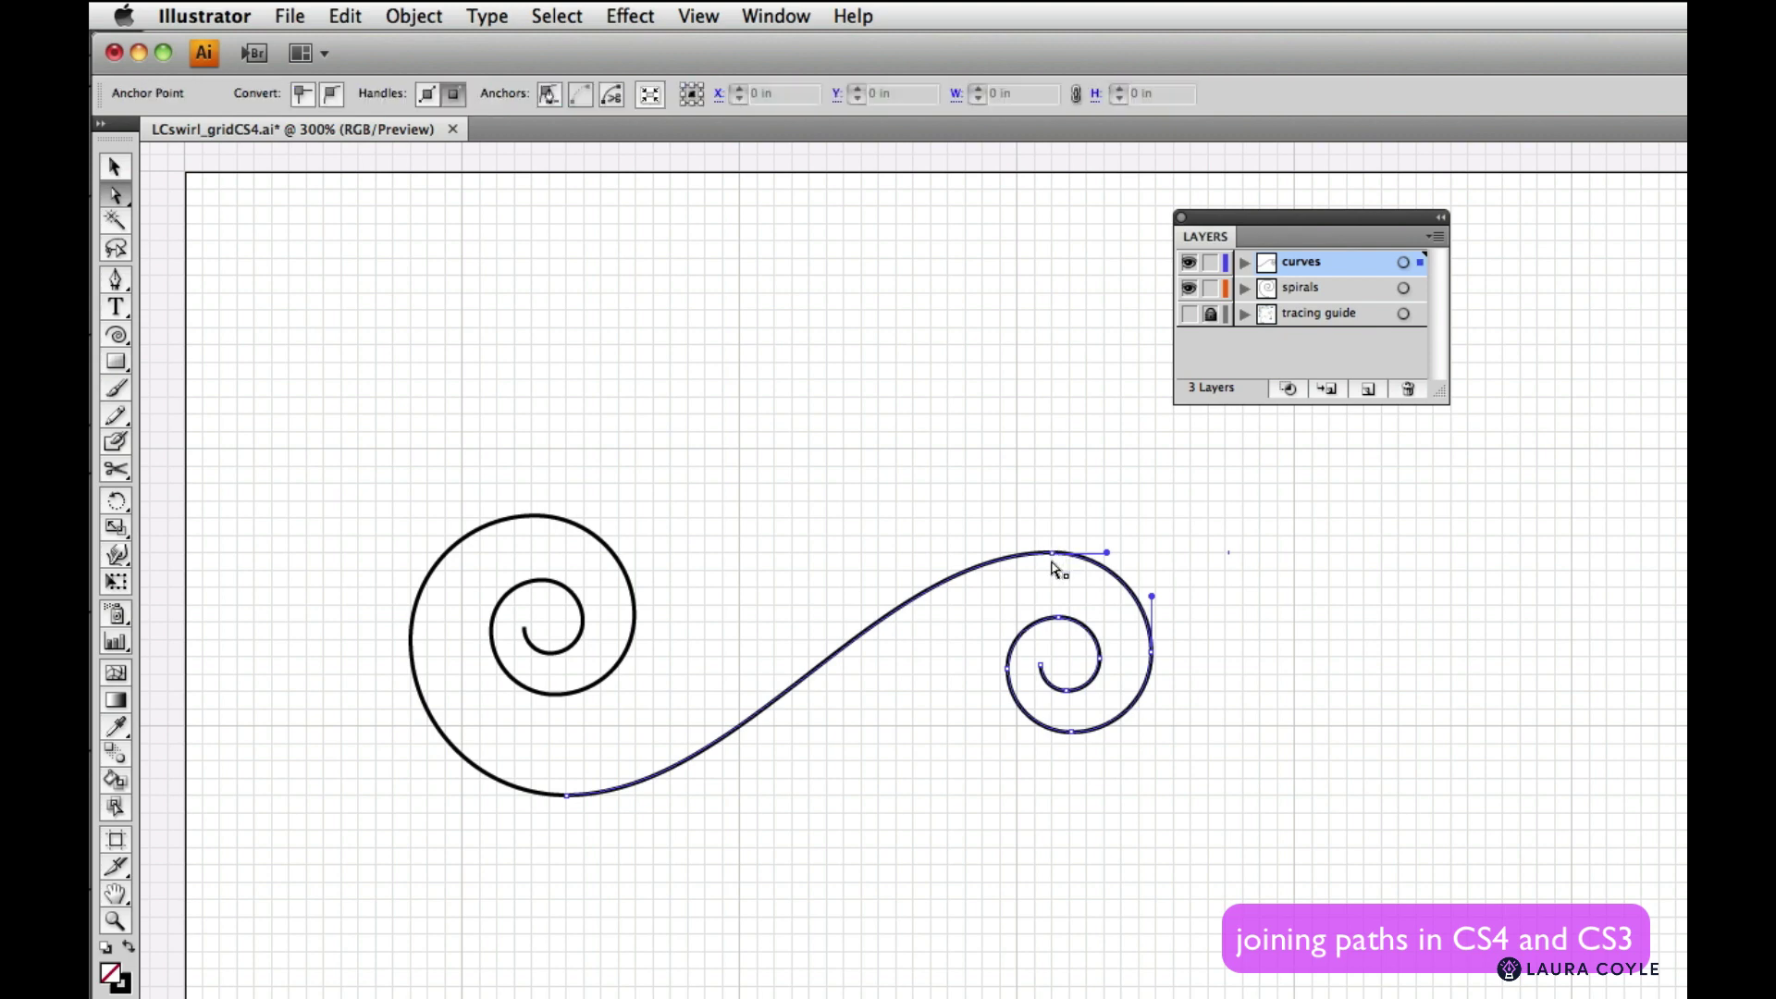
pyautogui.moveTo(1060, 560); pyautogui.dragTo(1116, 461)
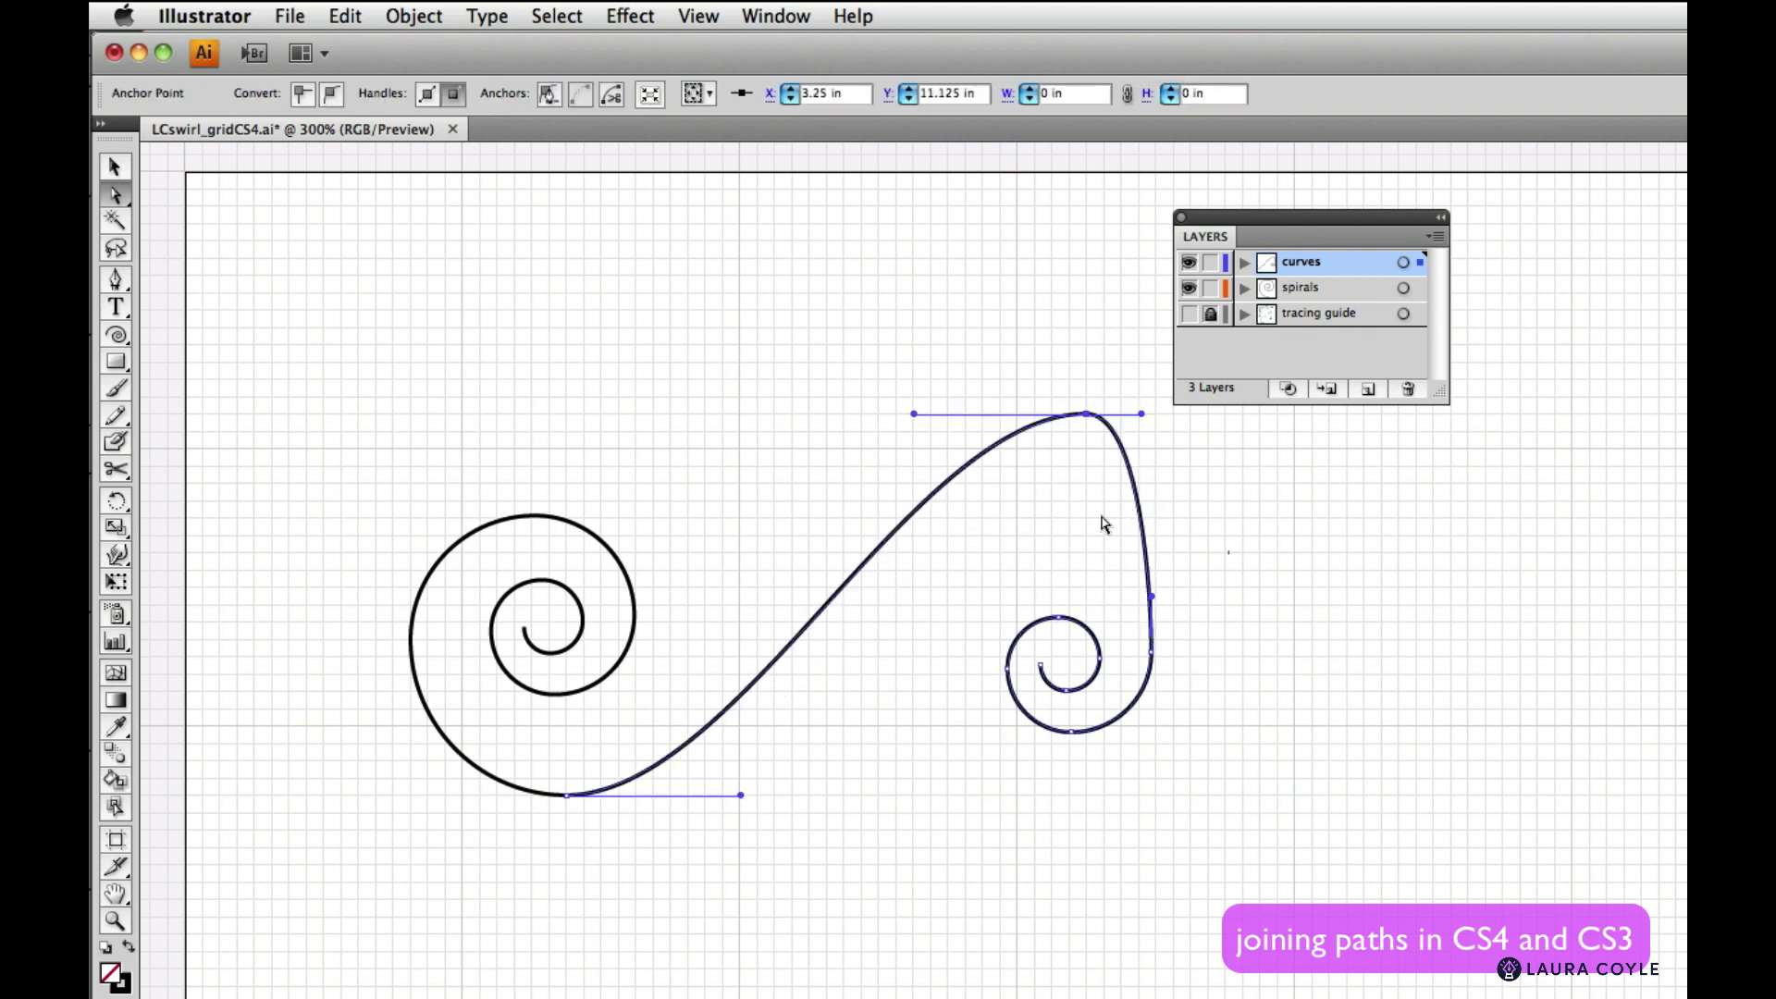
pyautogui.press('super+z')
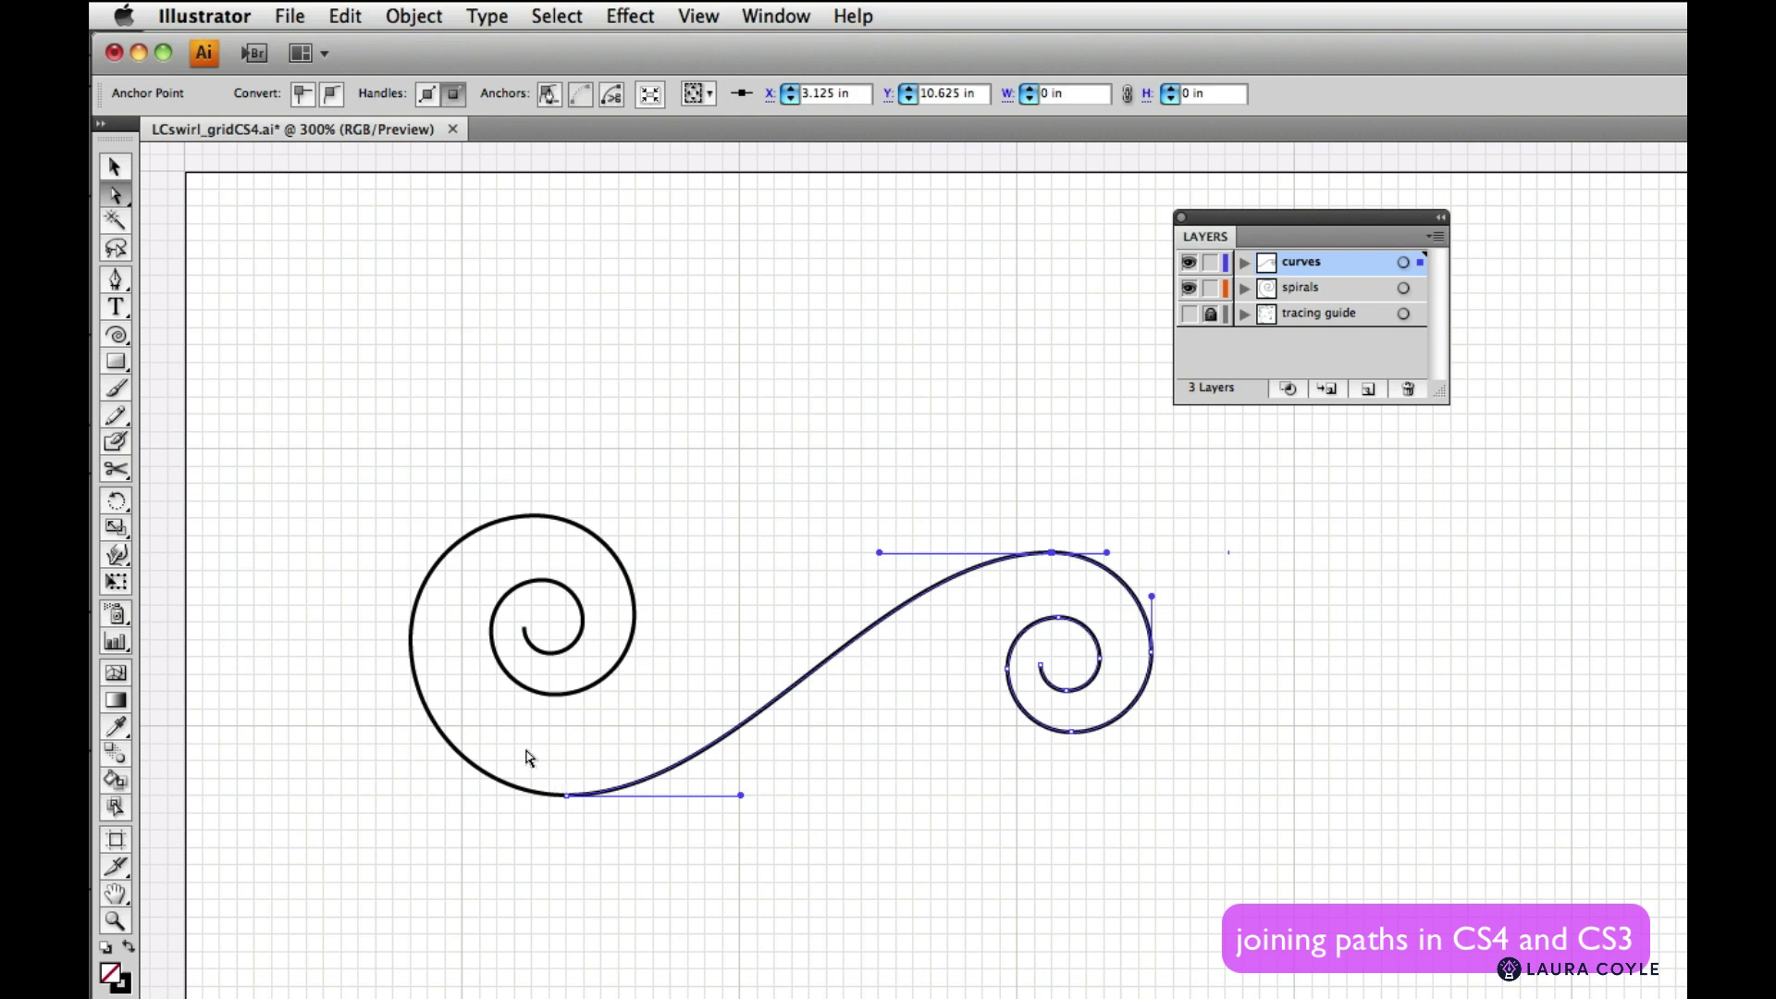
# Join the overlapping endpoints of the larger spiral and connecting curve as a smooth point, and deselect the swirl
pyautogui.moveTo(529, 757); pyautogui.dragTo(624, 856)
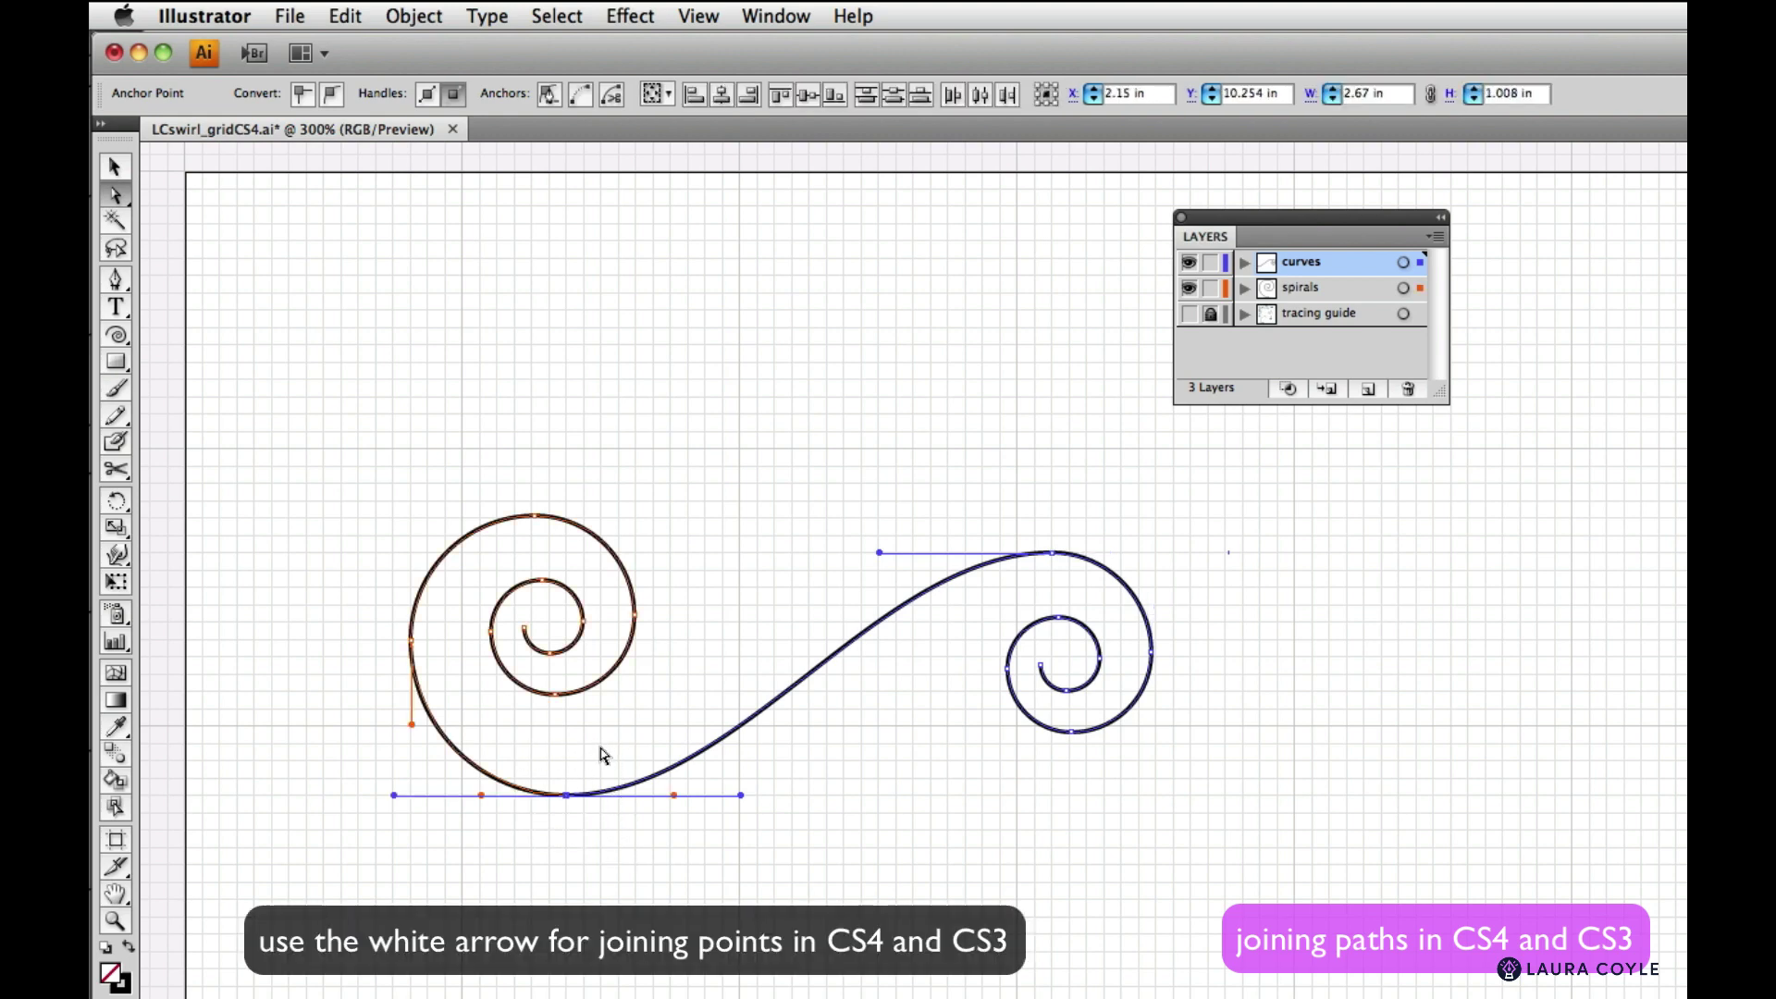
pyautogui.press('super+j')
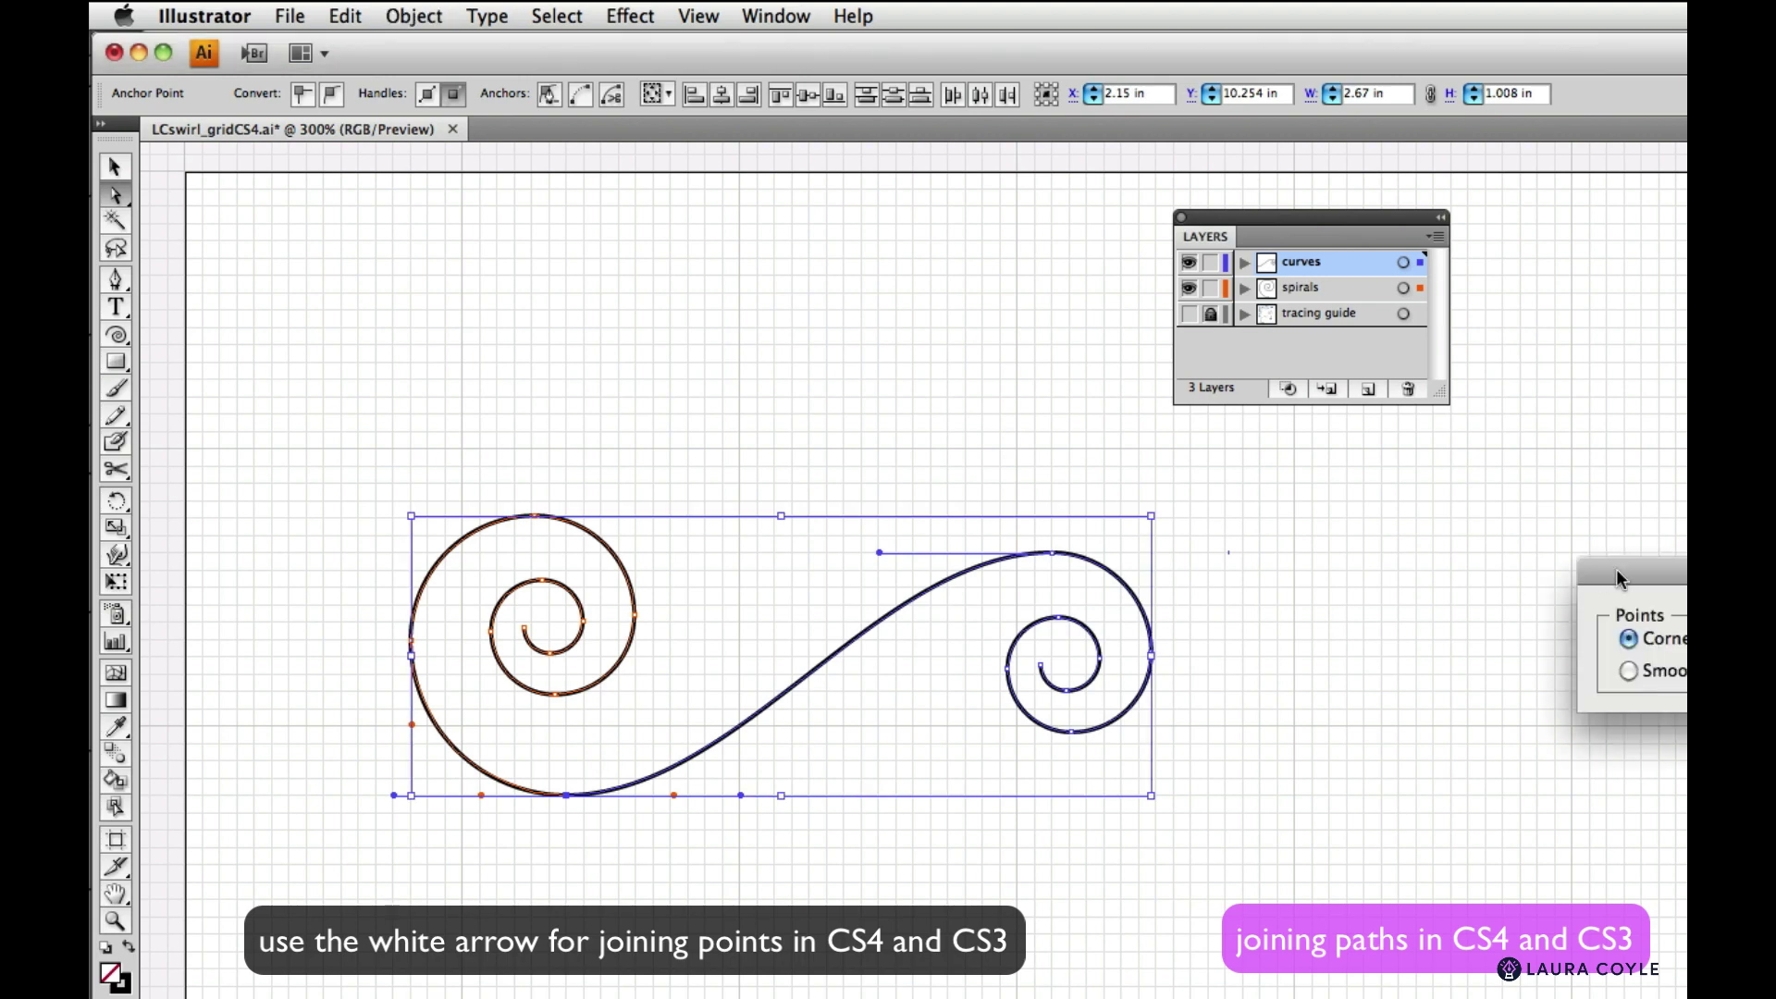
pyautogui.moveTo(1617, 578); pyautogui.dragTo(611, 339)
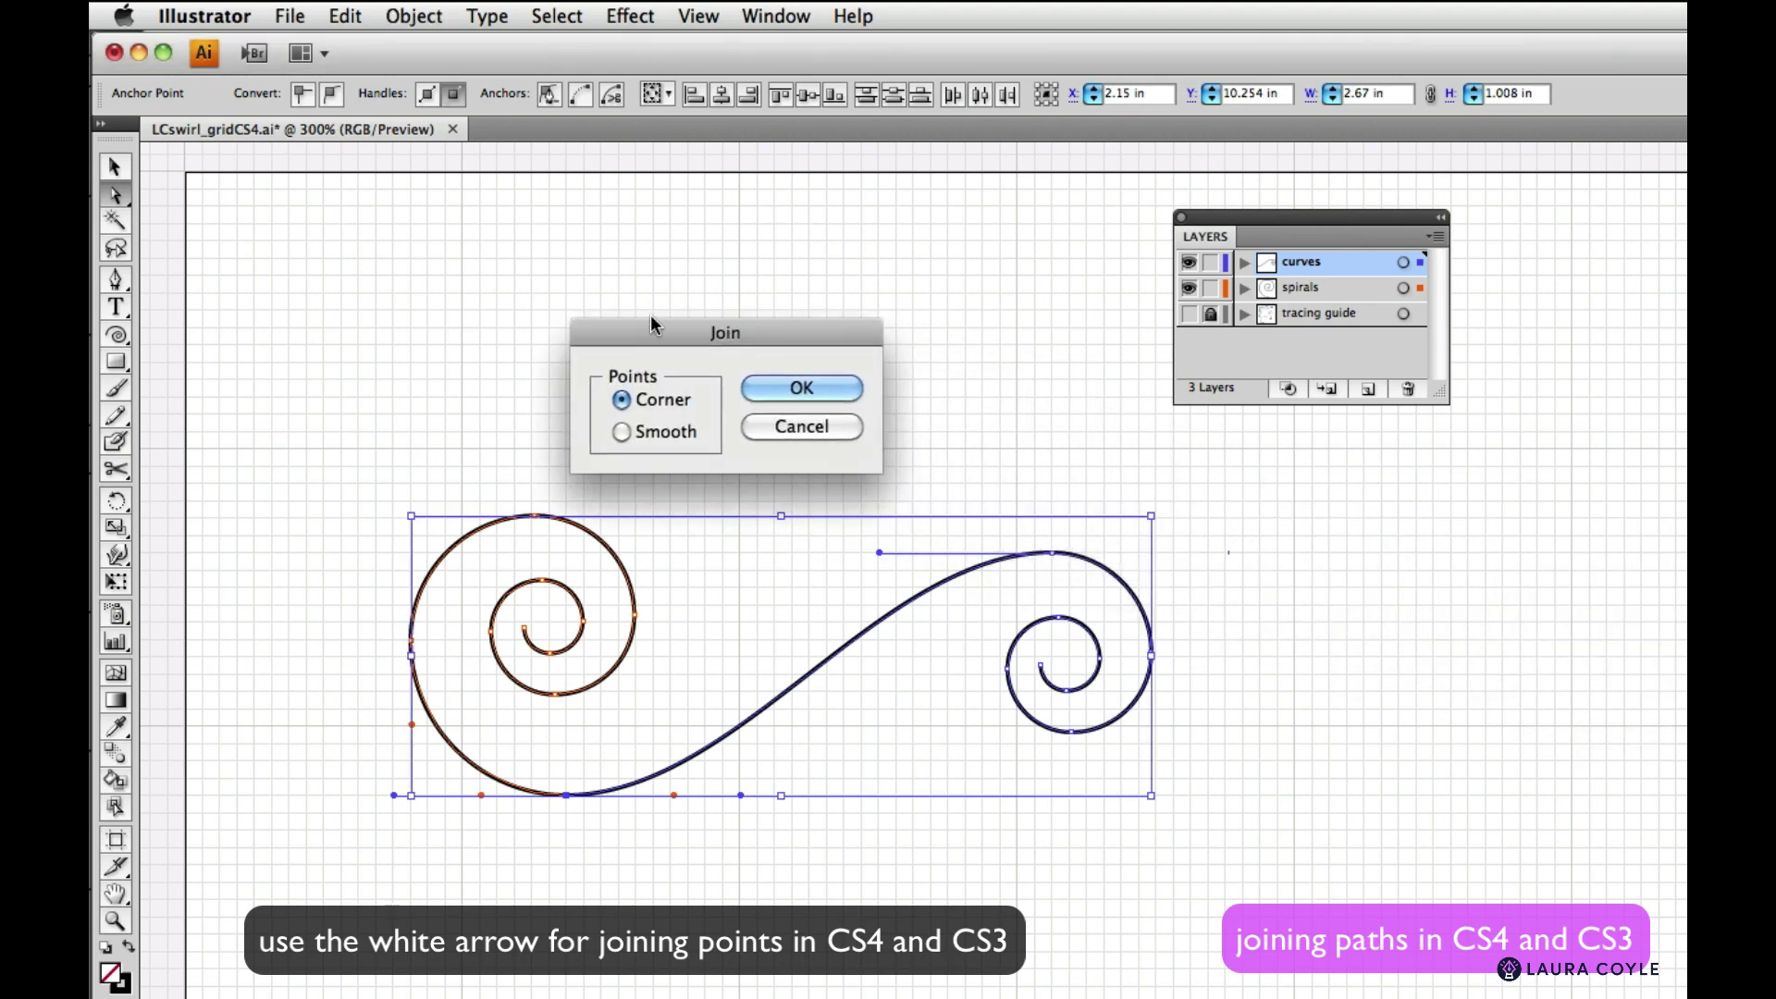
pyautogui.click(621, 432)
pyautogui.click(797, 389)
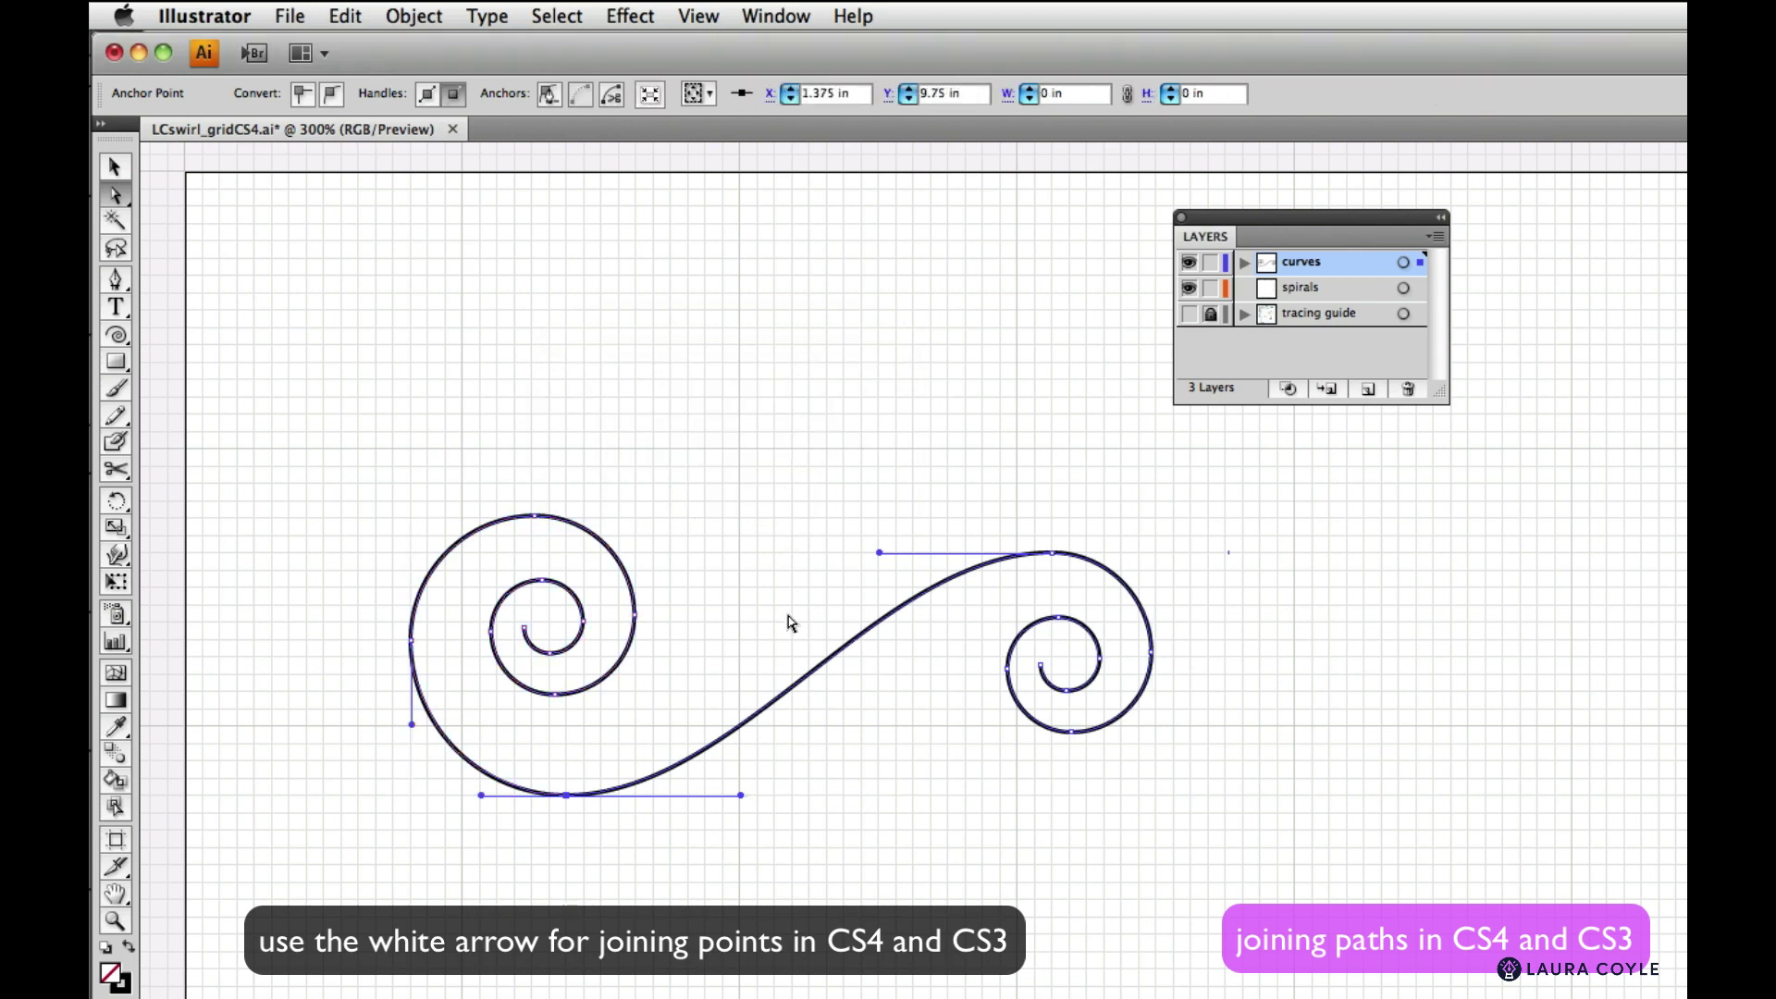
pyautogui.click(654, 740)
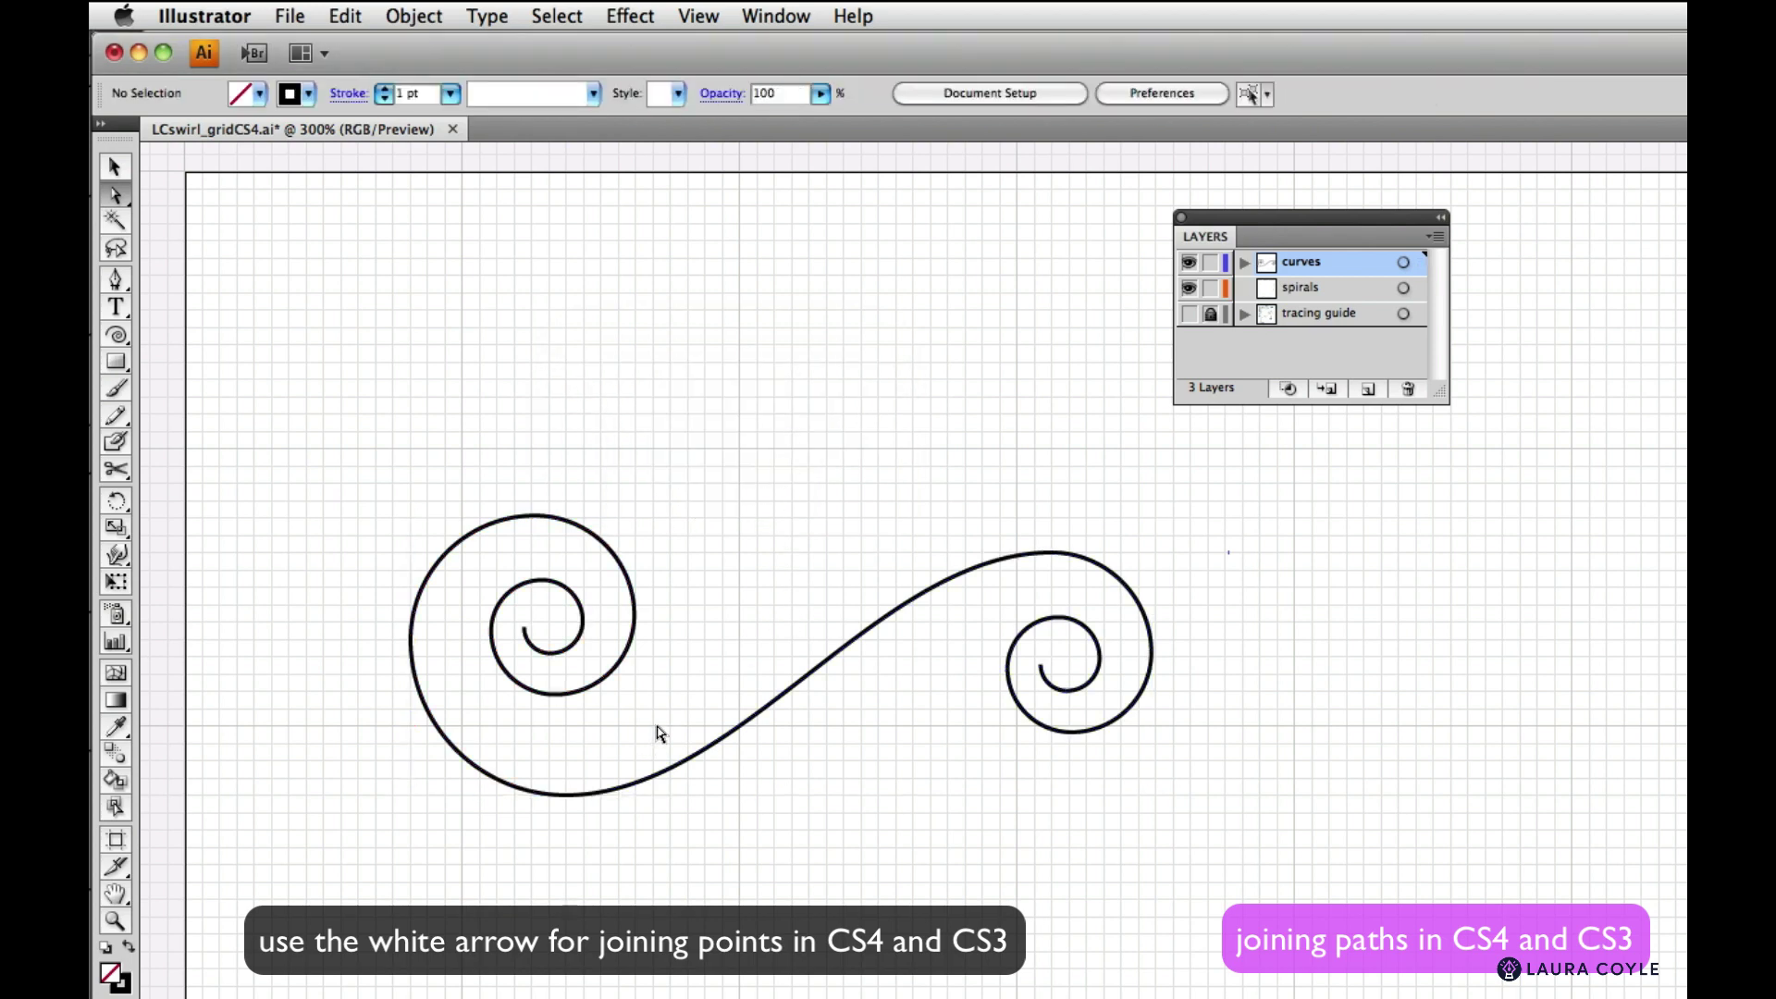
# Move the whole joined swirl slightly upward with the Selection tool to test that it is one path
pyautogui.press('v')
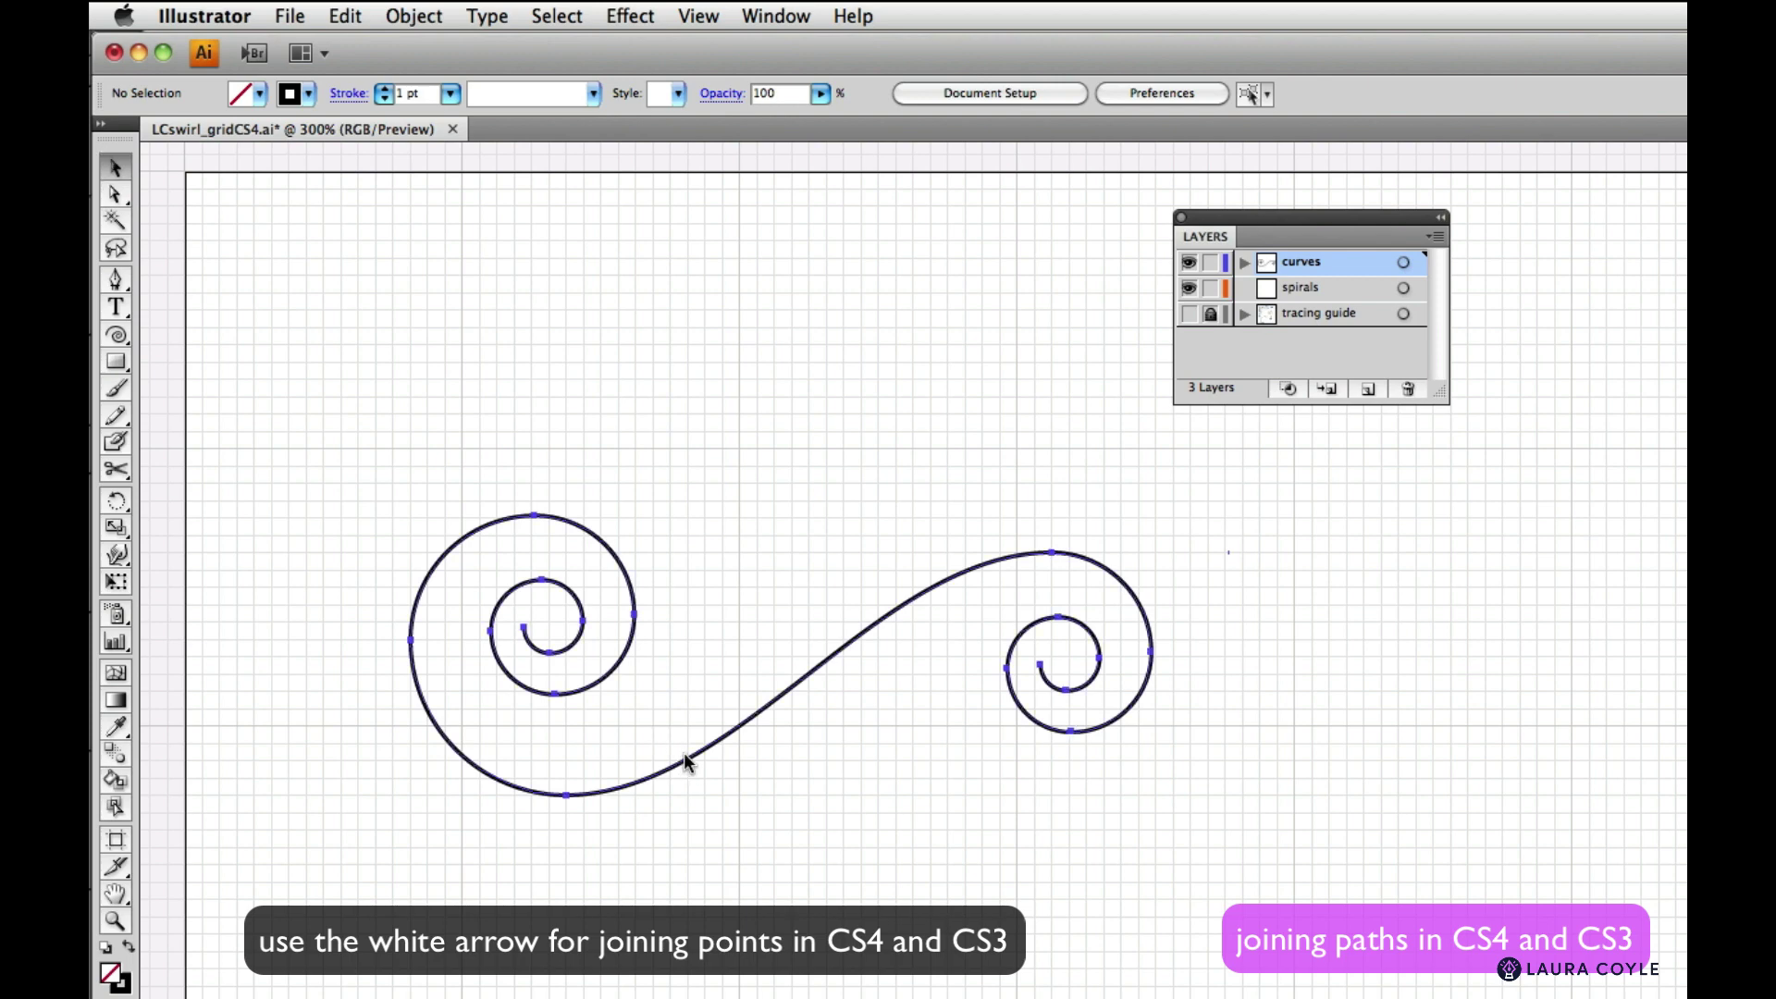
pyautogui.moveTo(686, 766); pyautogui.dragTo(702, 688)
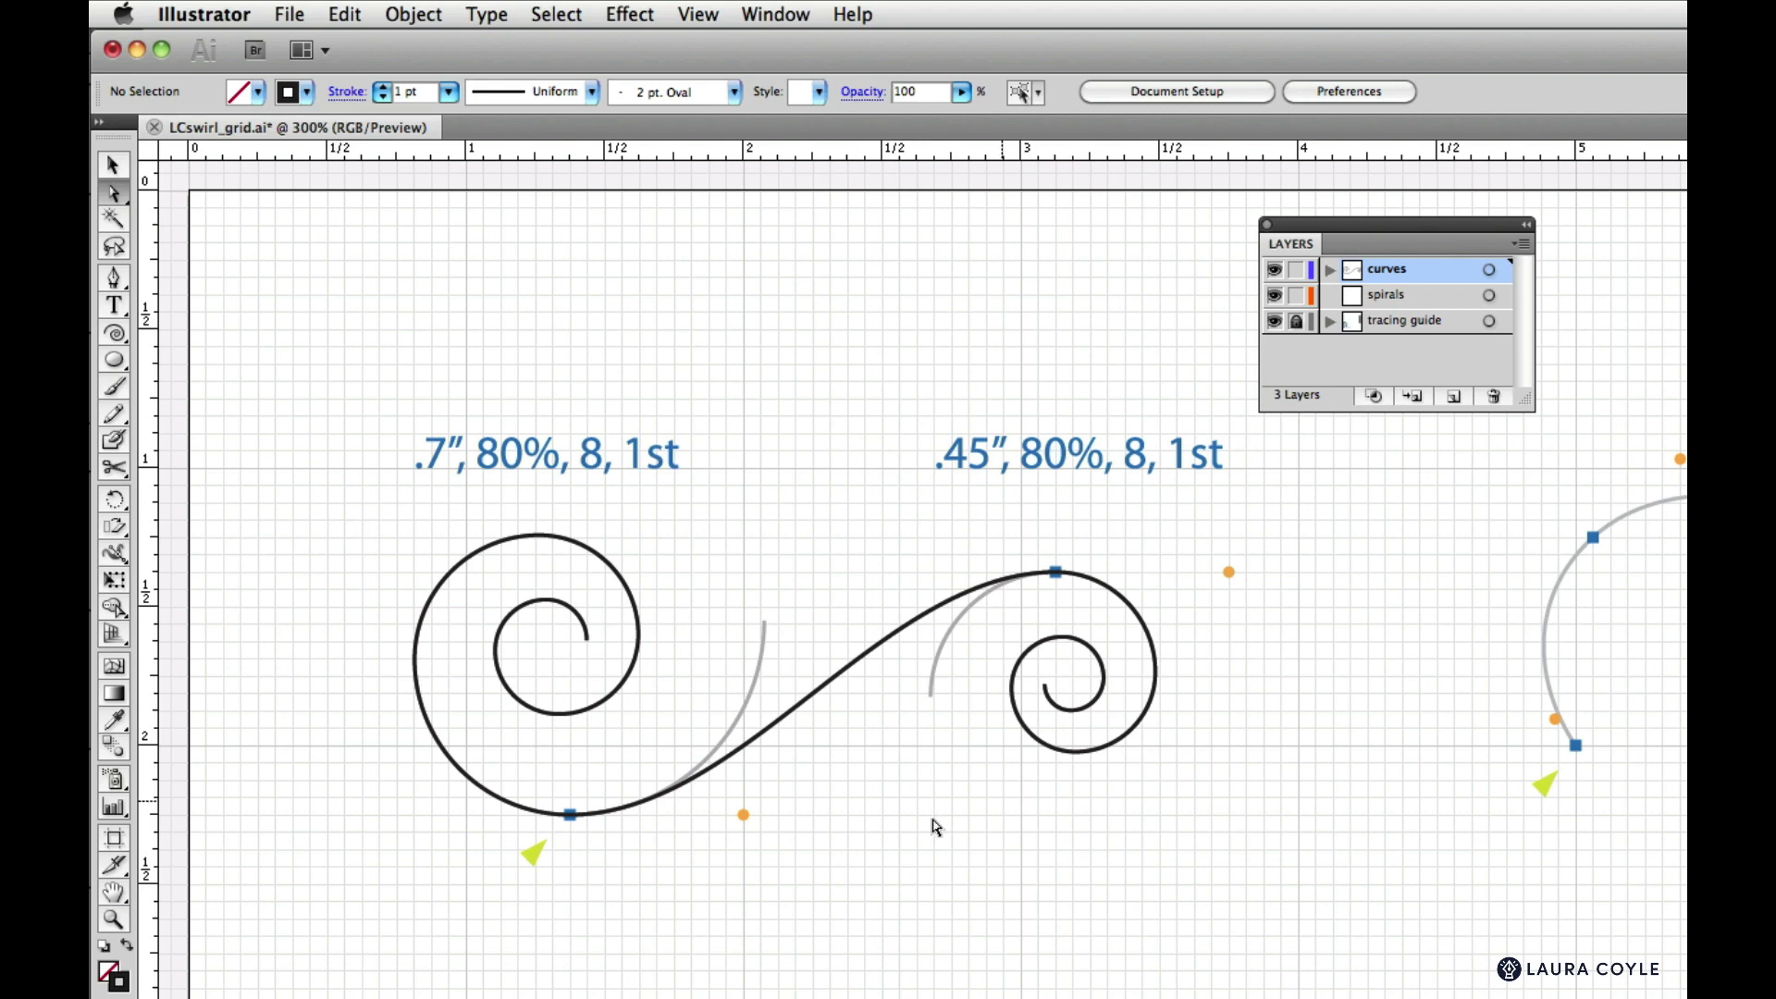
# Hide the tracing guide layer in LCswirl_grid.ai, select the whole swirl to examine its anchor points and handles, and show the guide again
pyautogui.click(1274, 321)
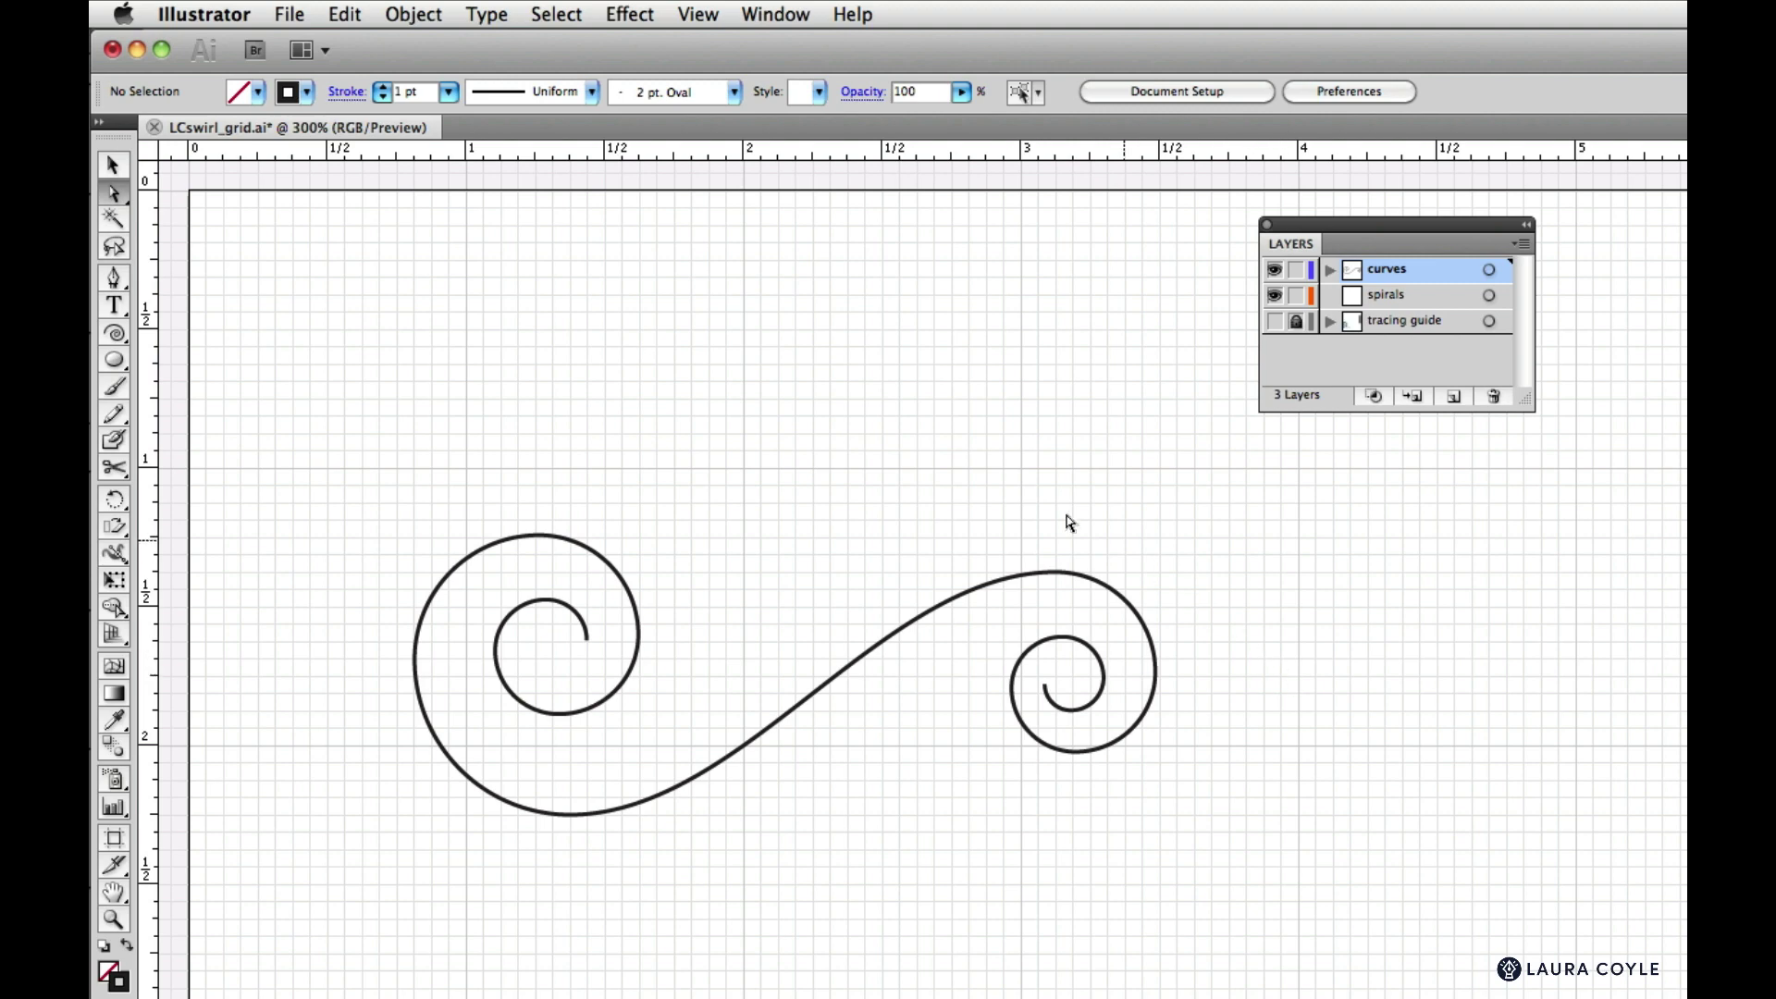
pyautogui.moveTo(371, 451); pyautogui.dragTo(1203, 848)
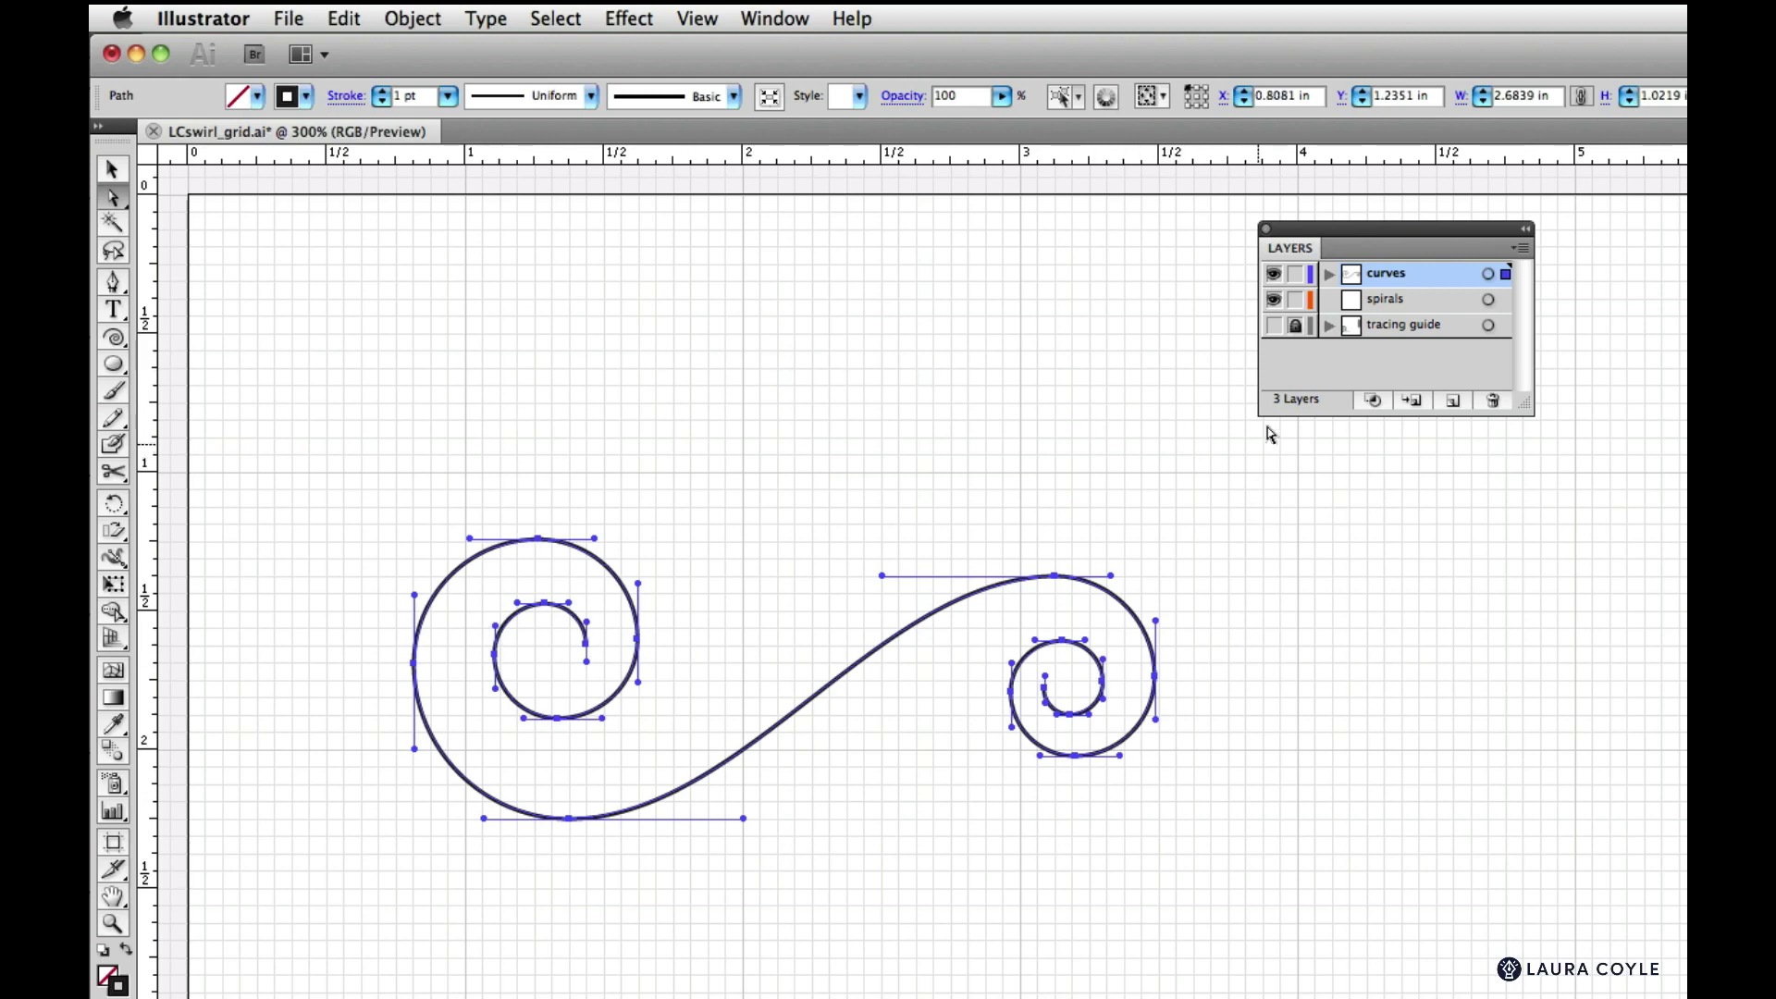
pyautogui.click(1273, 325)
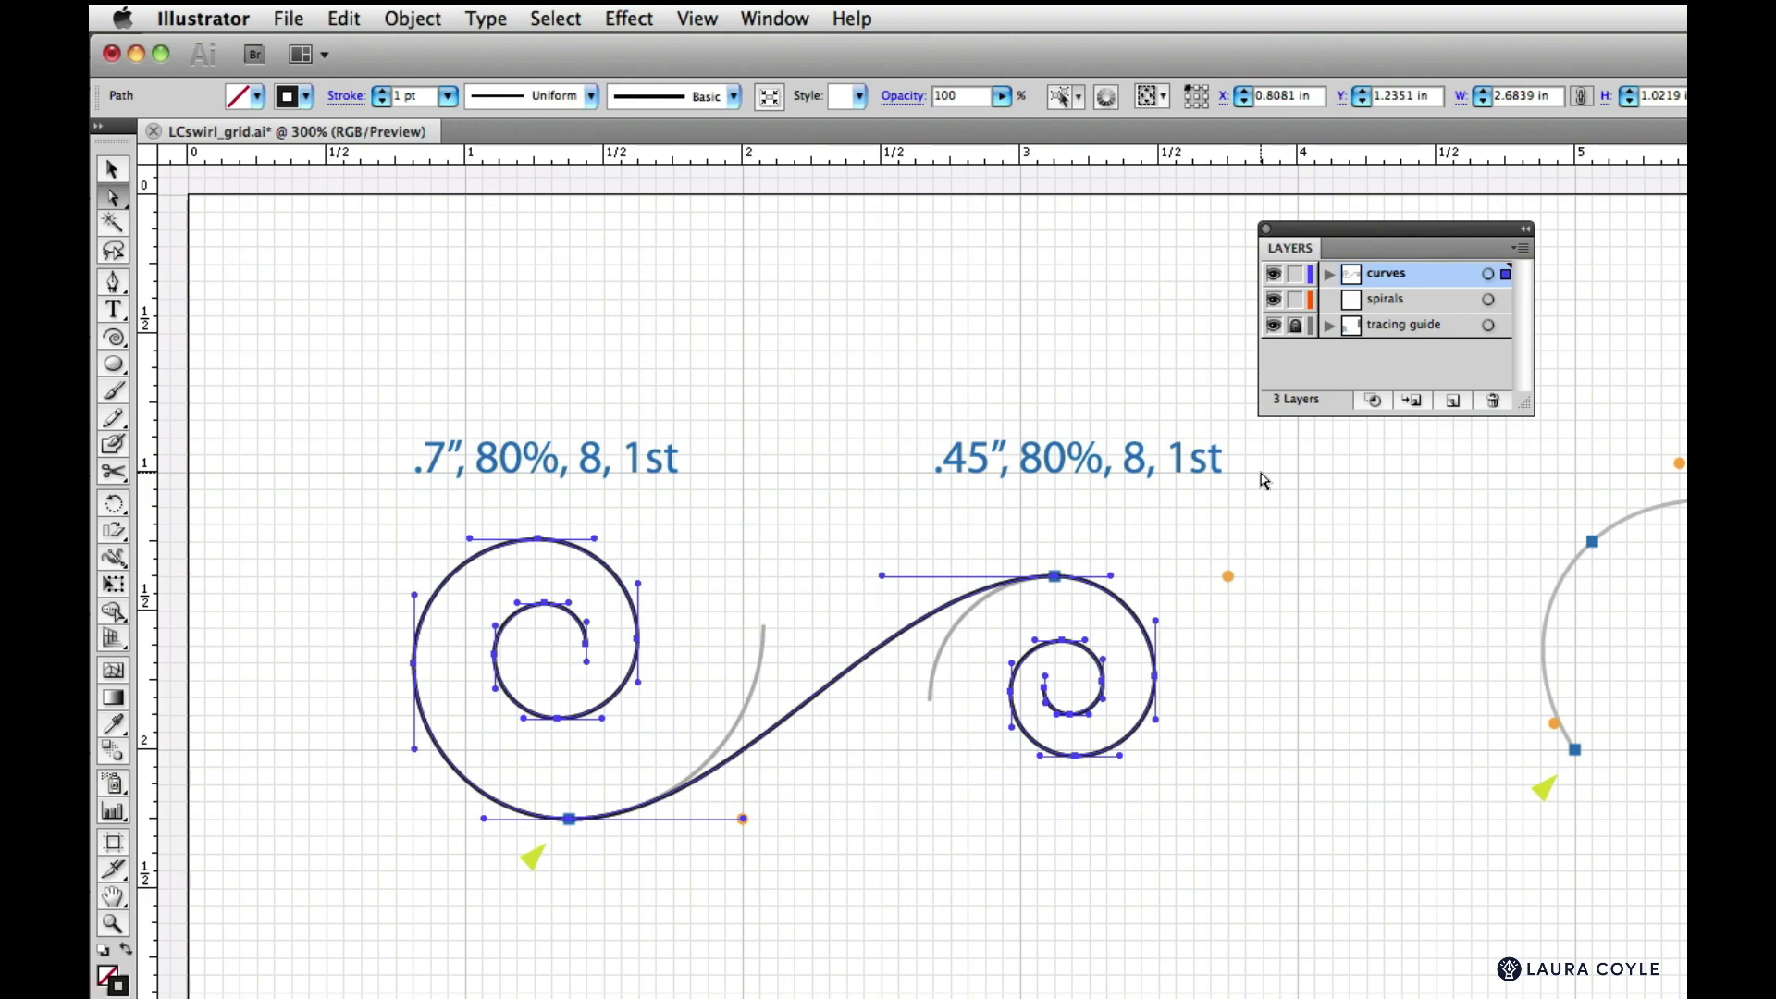
# Bring the next swirl of the tracing guide, labelled 1", 70%, 10, 2nd, into view
pyautogui.scroll(-10, 995, 491)
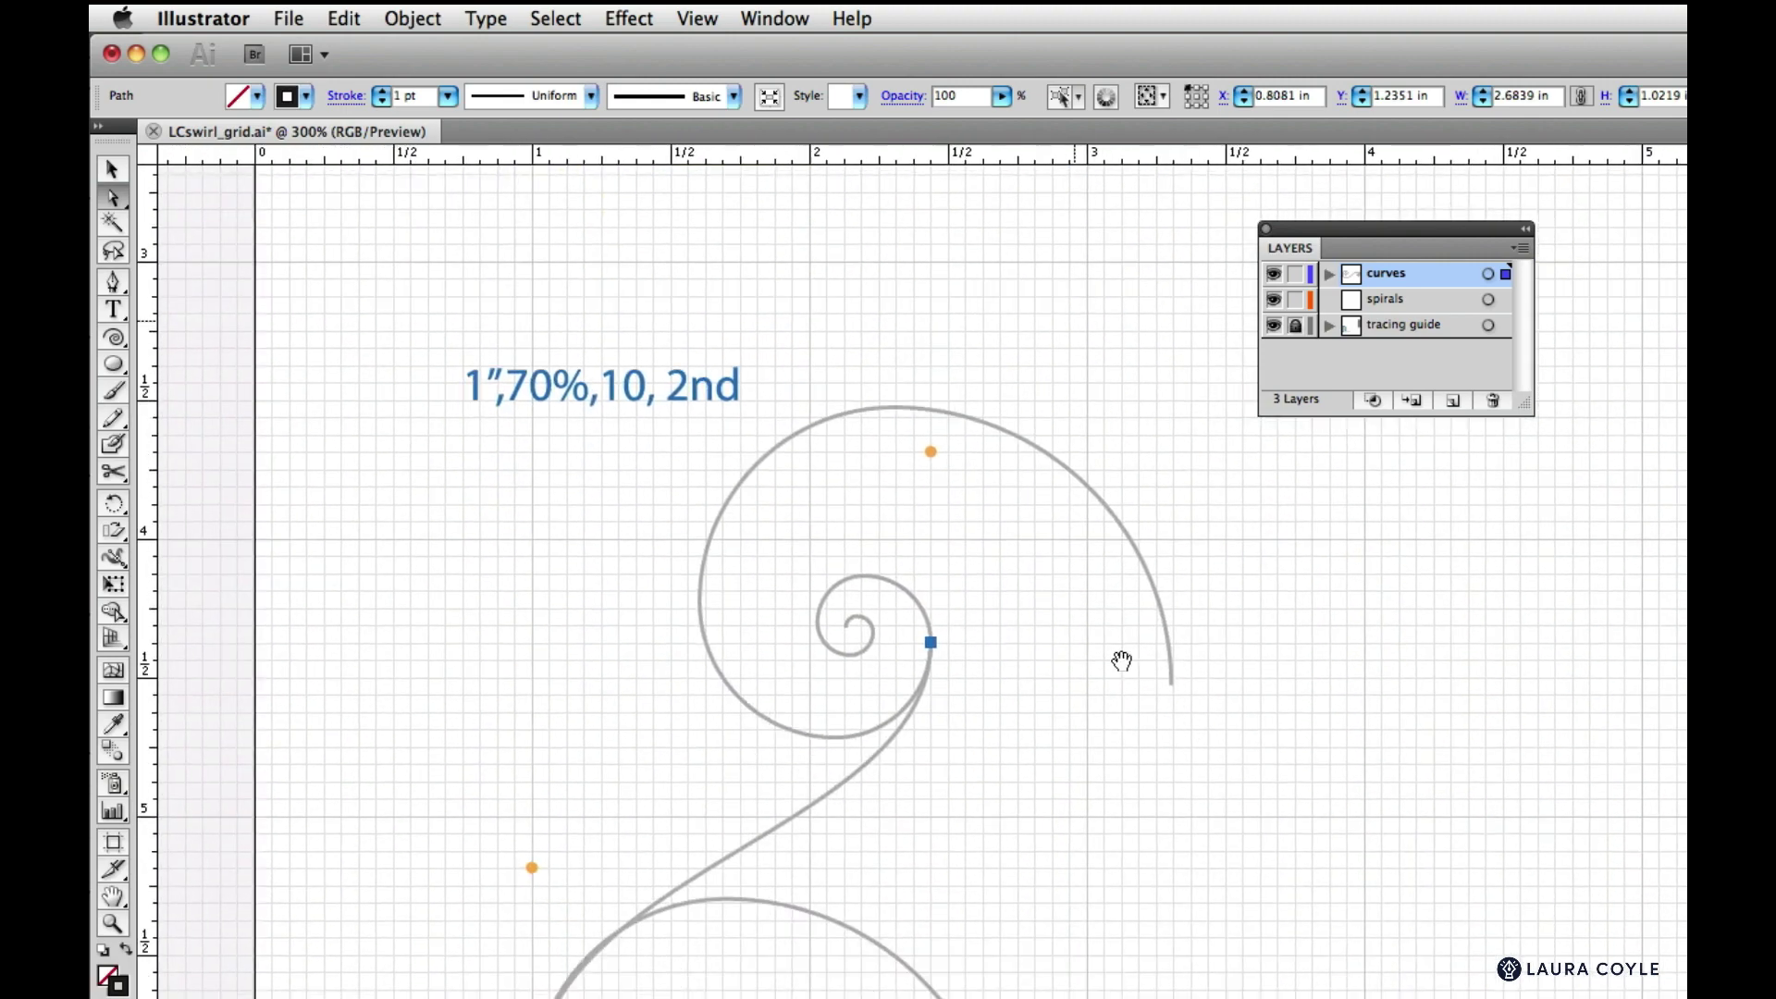
pyautogui.moveTo(1096, 670); pyautogui.dragTo(1079, 681)
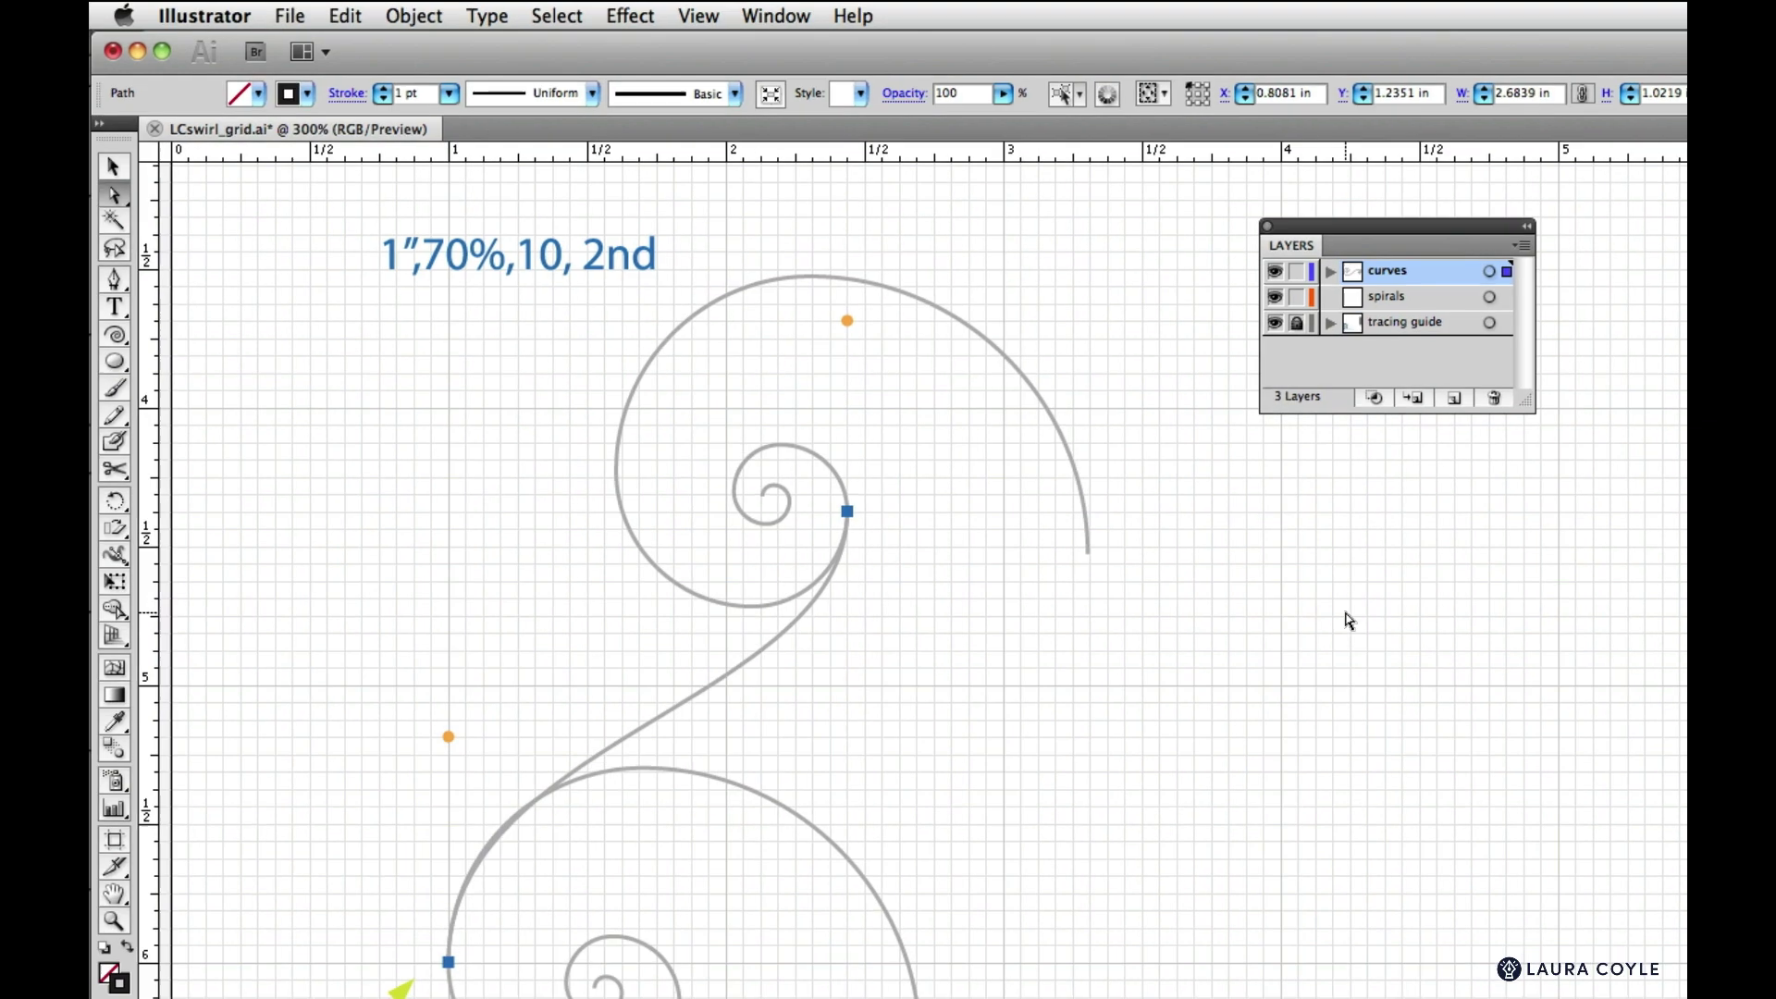
# On the spirals layer, create a spiral with 1 in radius, 70% decay, 10 segments and the second style
pyautogui.click(1441, 302)
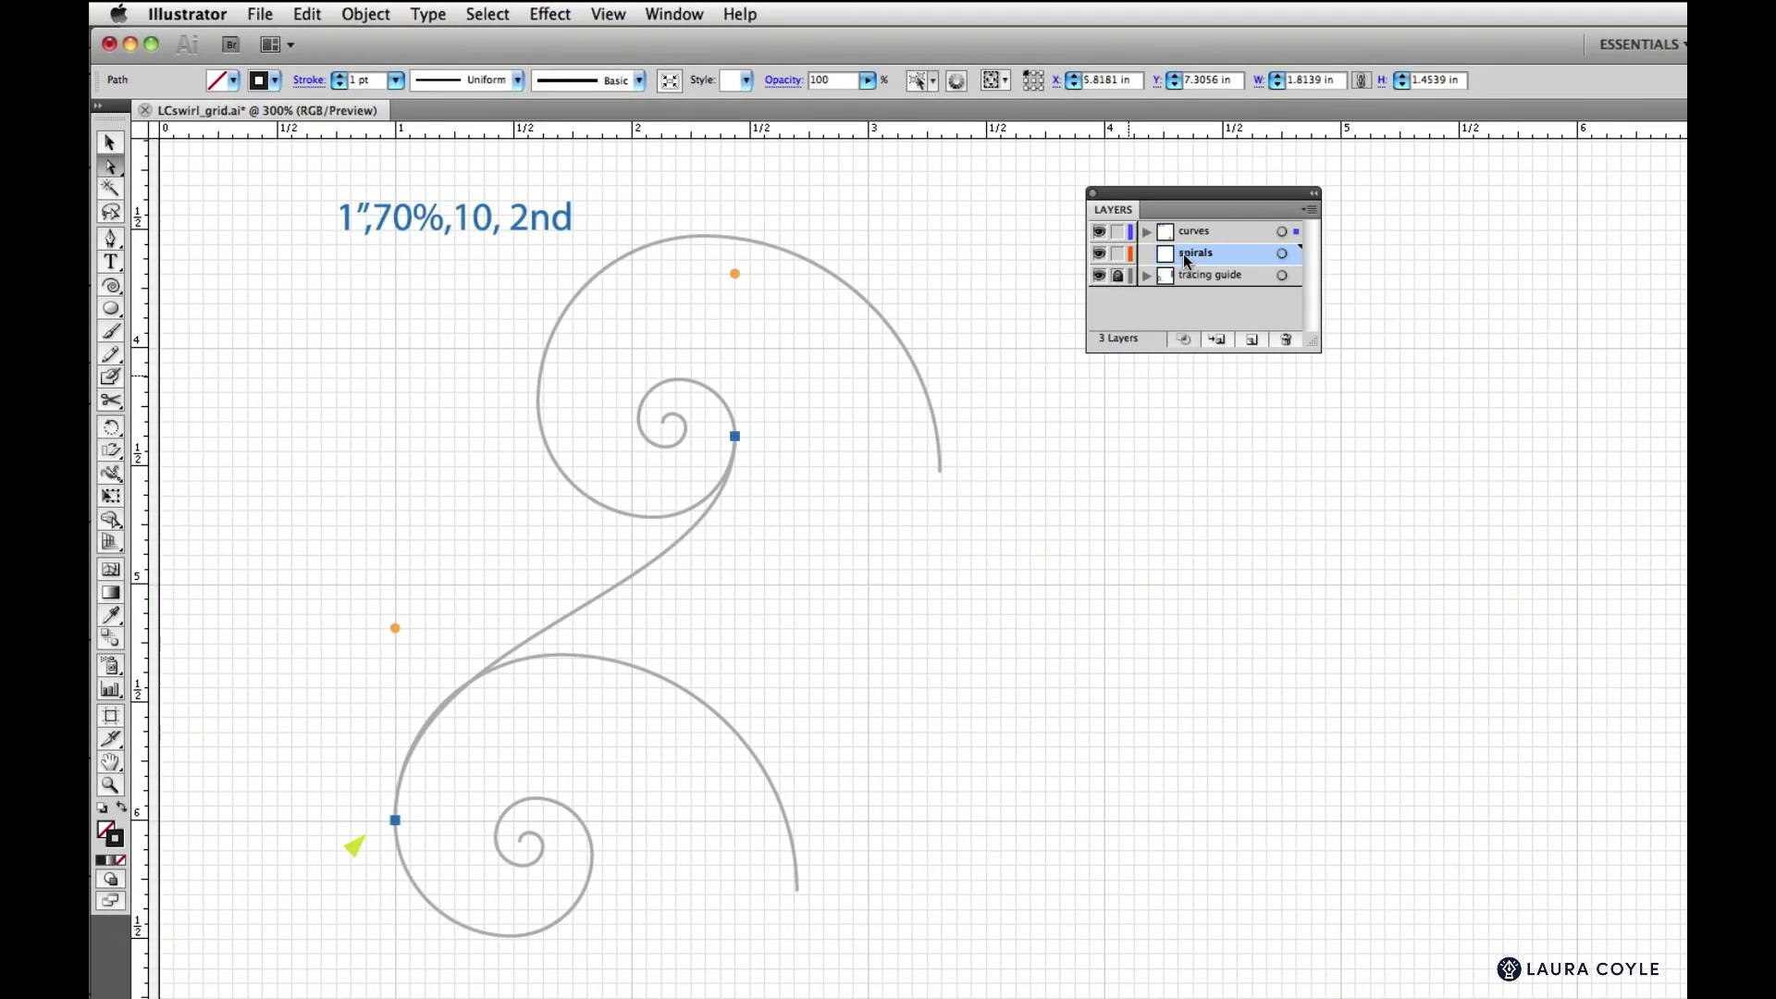
pyautogui.click(111, 286)
pyautogui.click(966, 538)
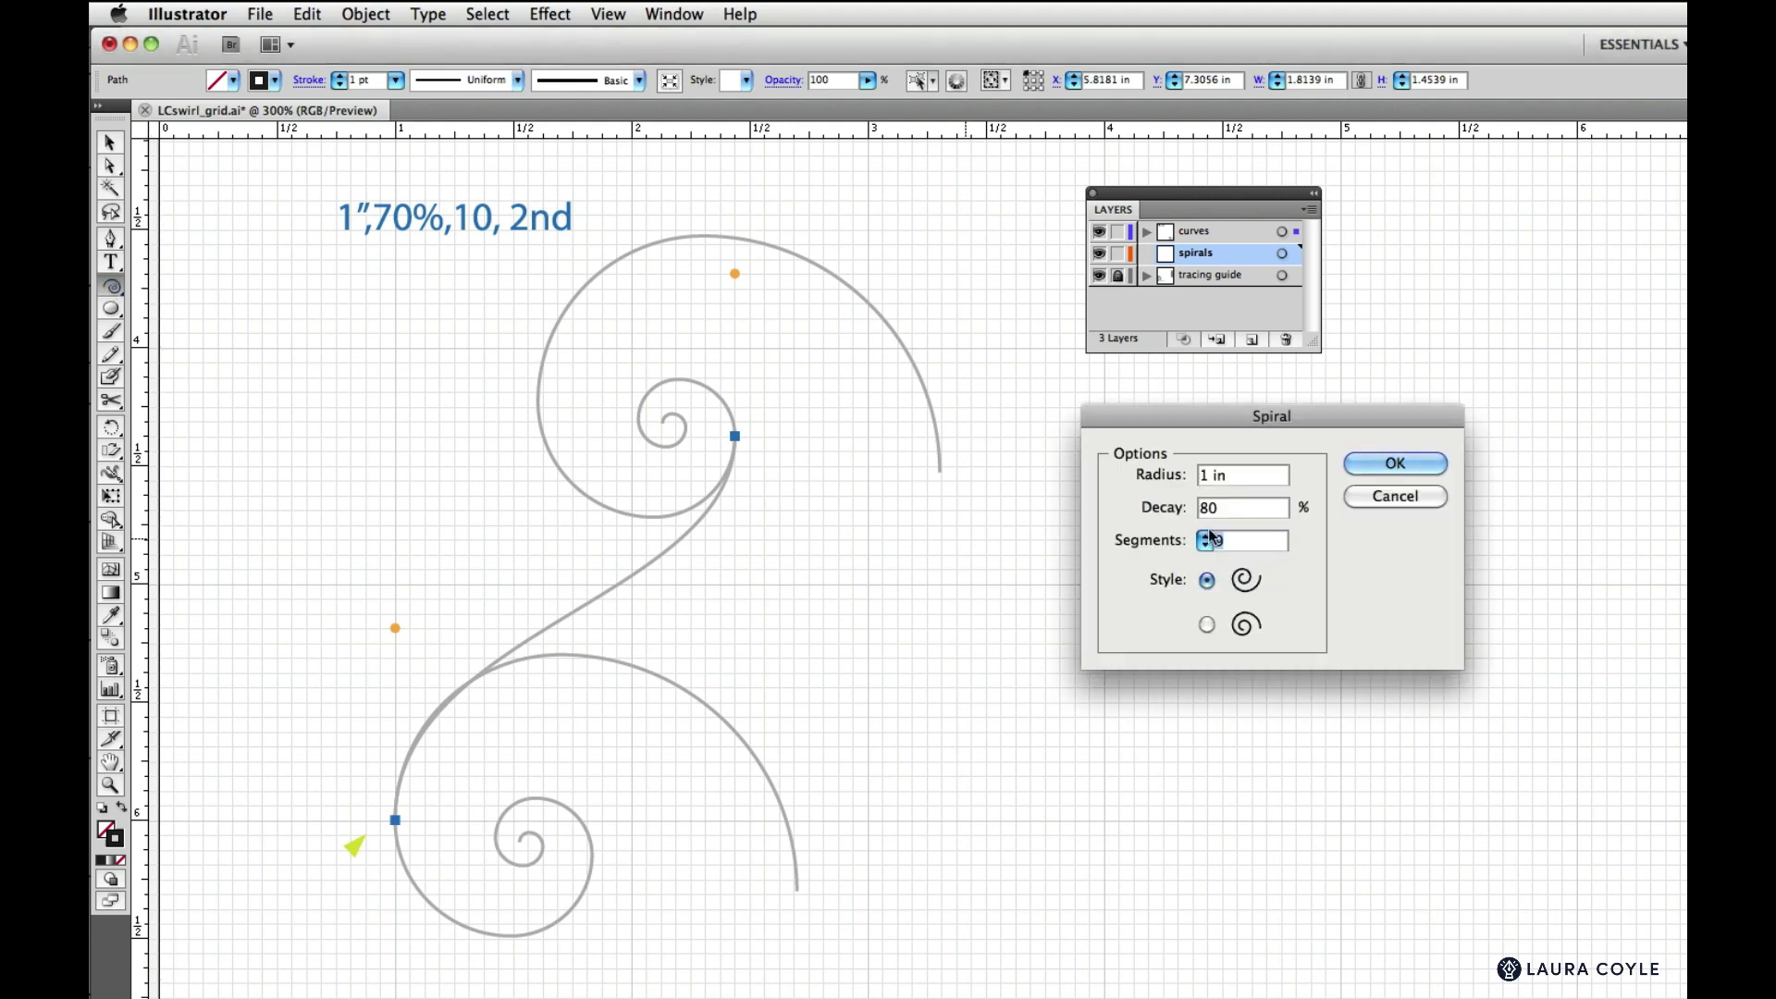
pyautogui.doubleClick(1235, 516)
pyautogui.write('70')
pyautogui.click(1204, 536)
pyautogui.click(1208, 627)
pyautogui.click(1385, 464)
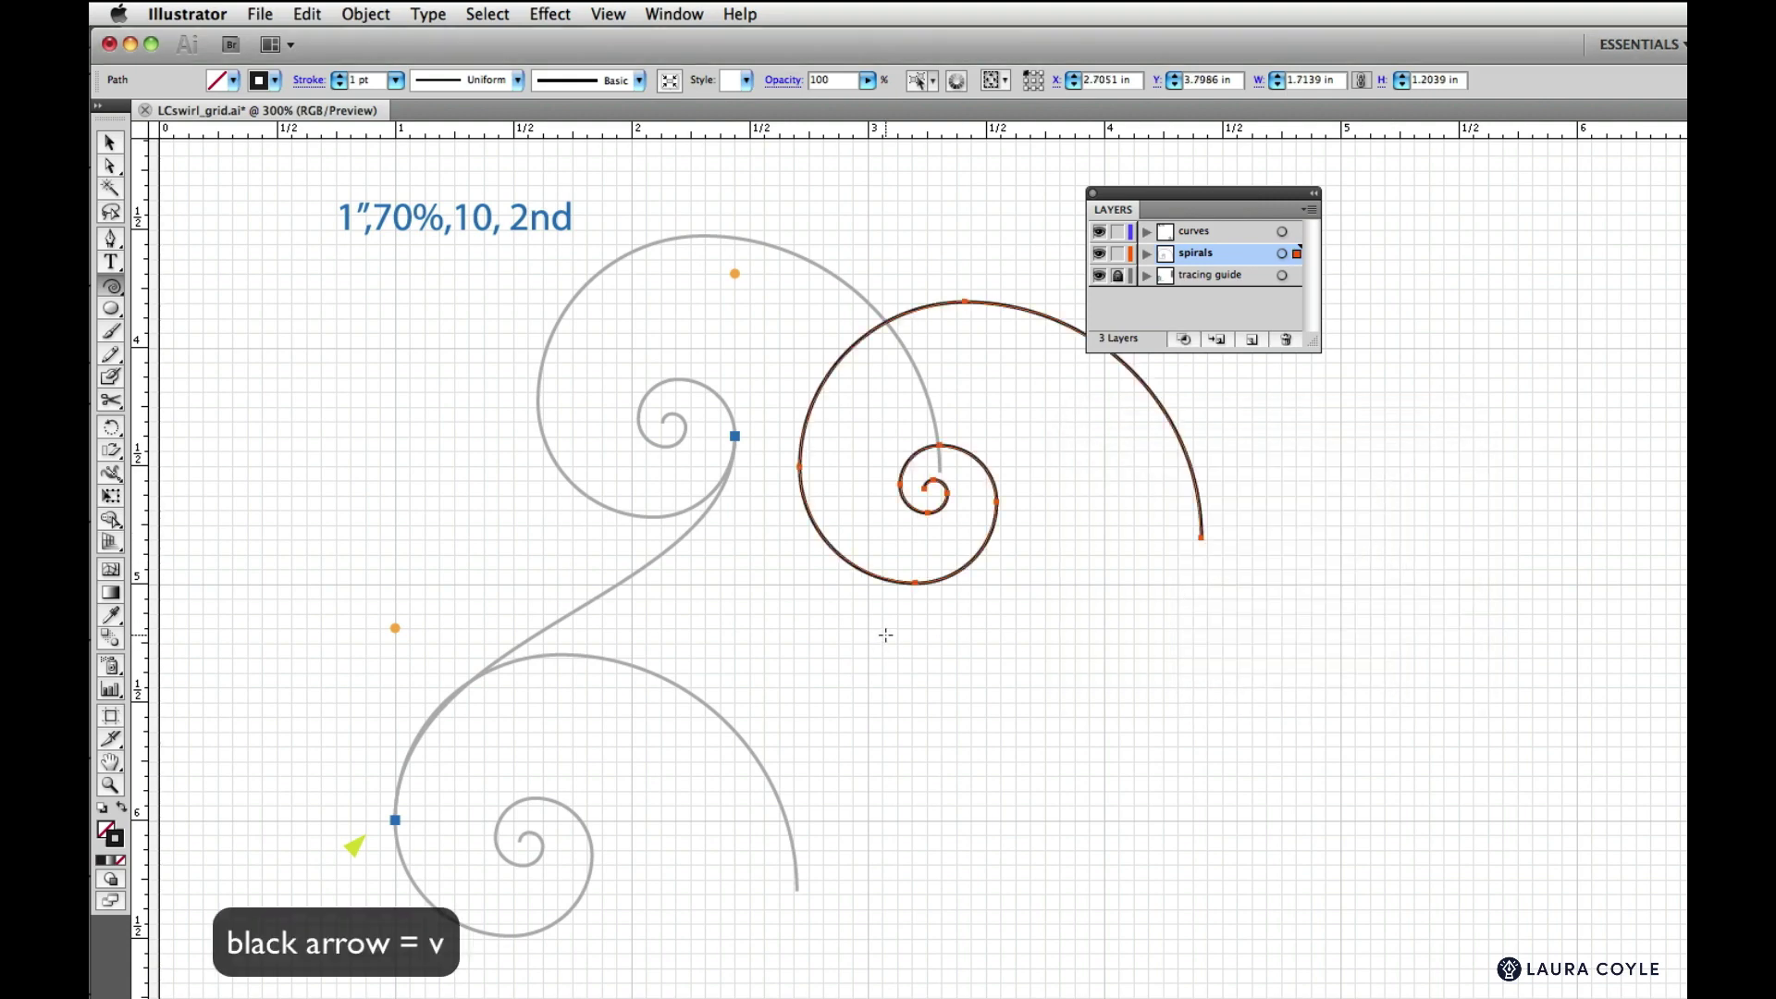
# Move the spiral exactly over the upper guide spiral and place a copy of it over the lower guide spiral
pyautogui.press('v')
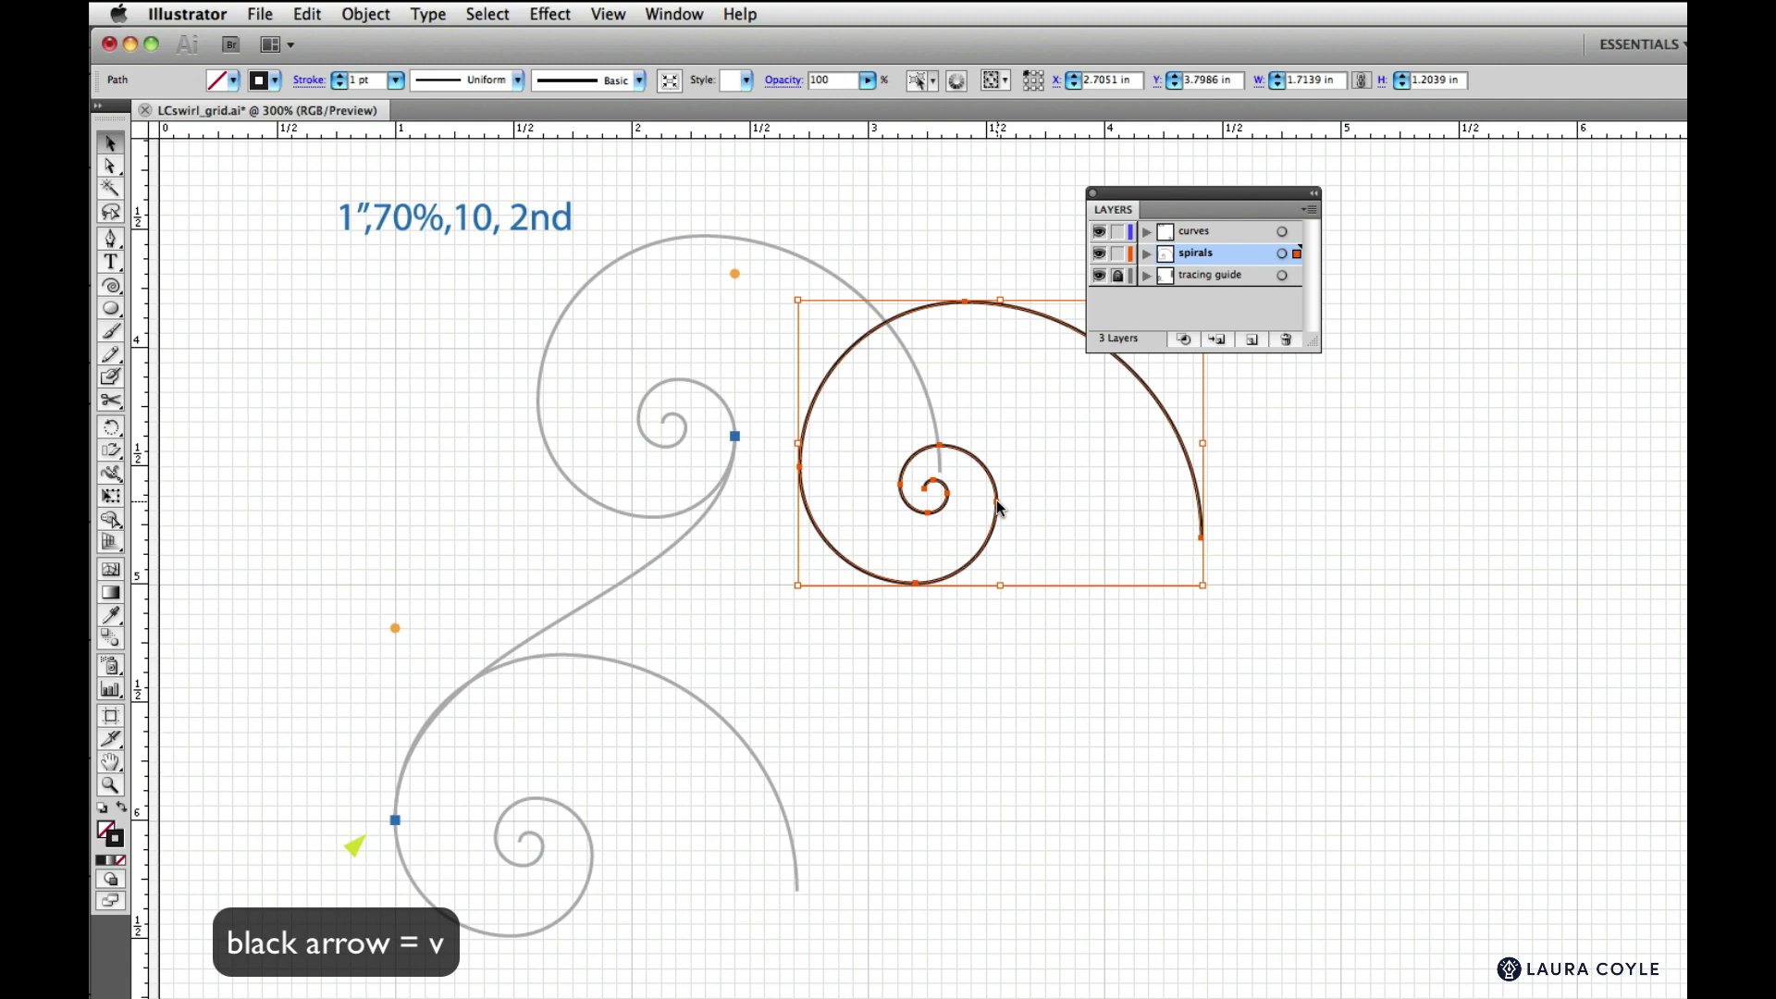
pyautogui.moveTo(998, 510); pyautogui.dragTo(746, 416)
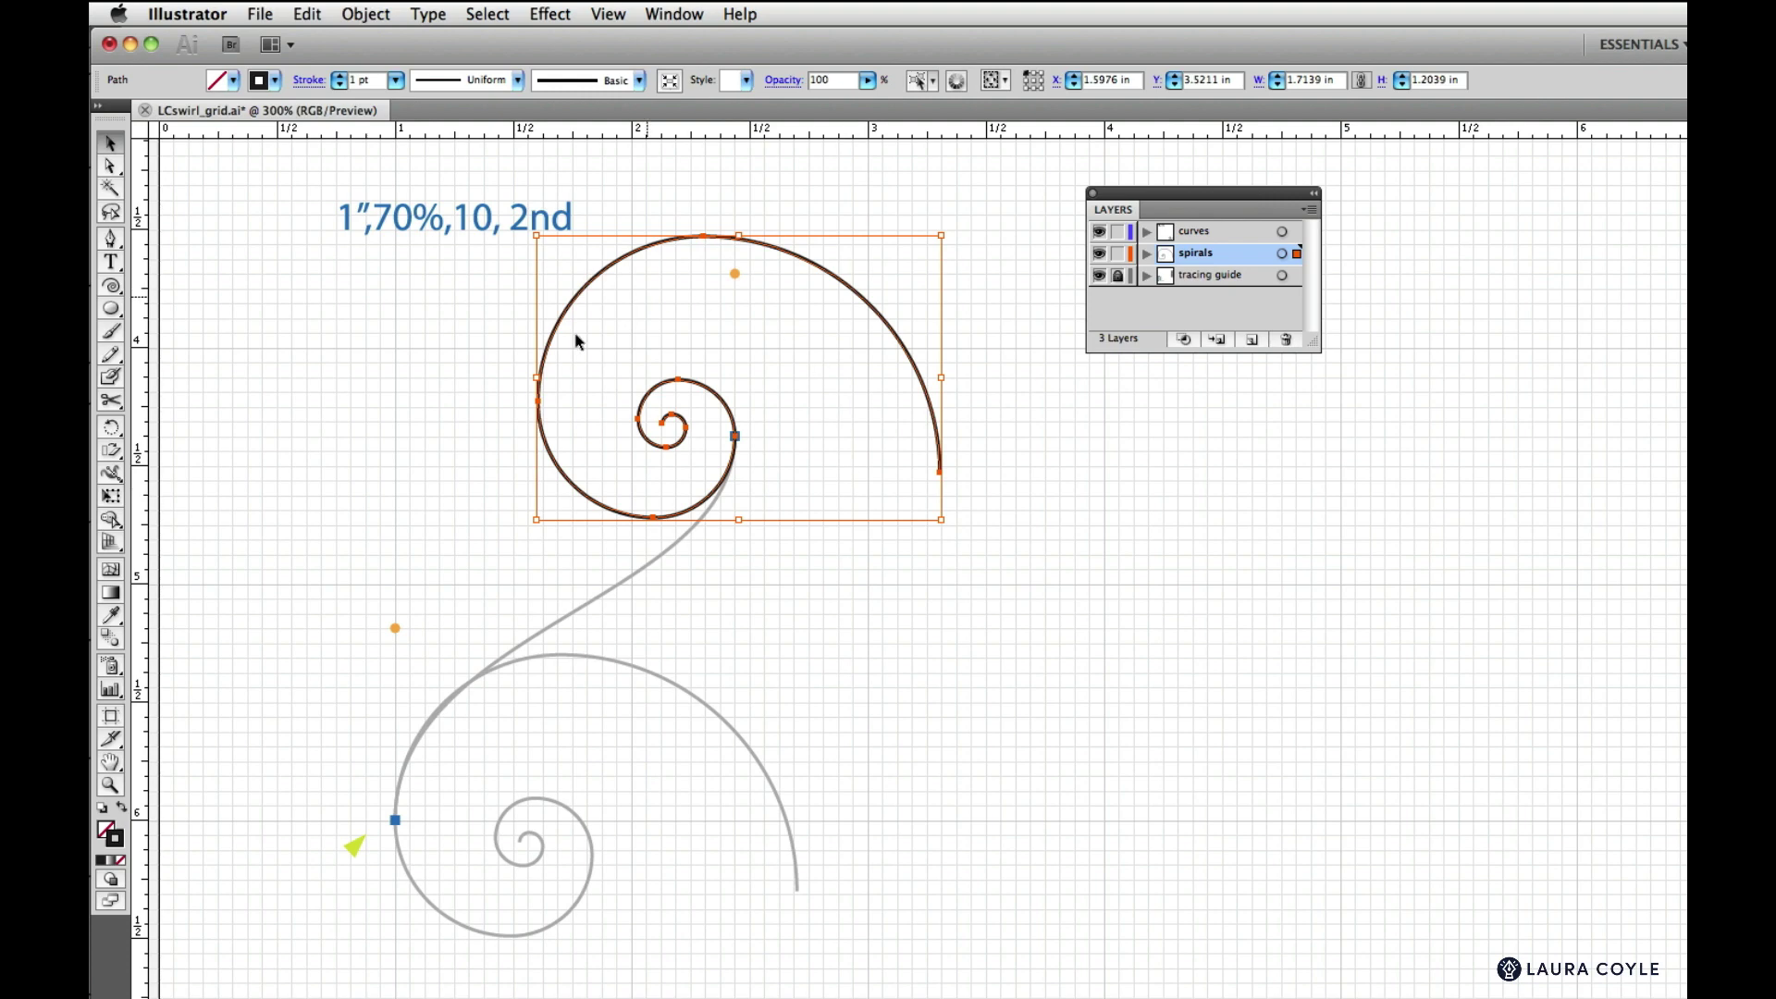
pyautogui.click(808, 537)
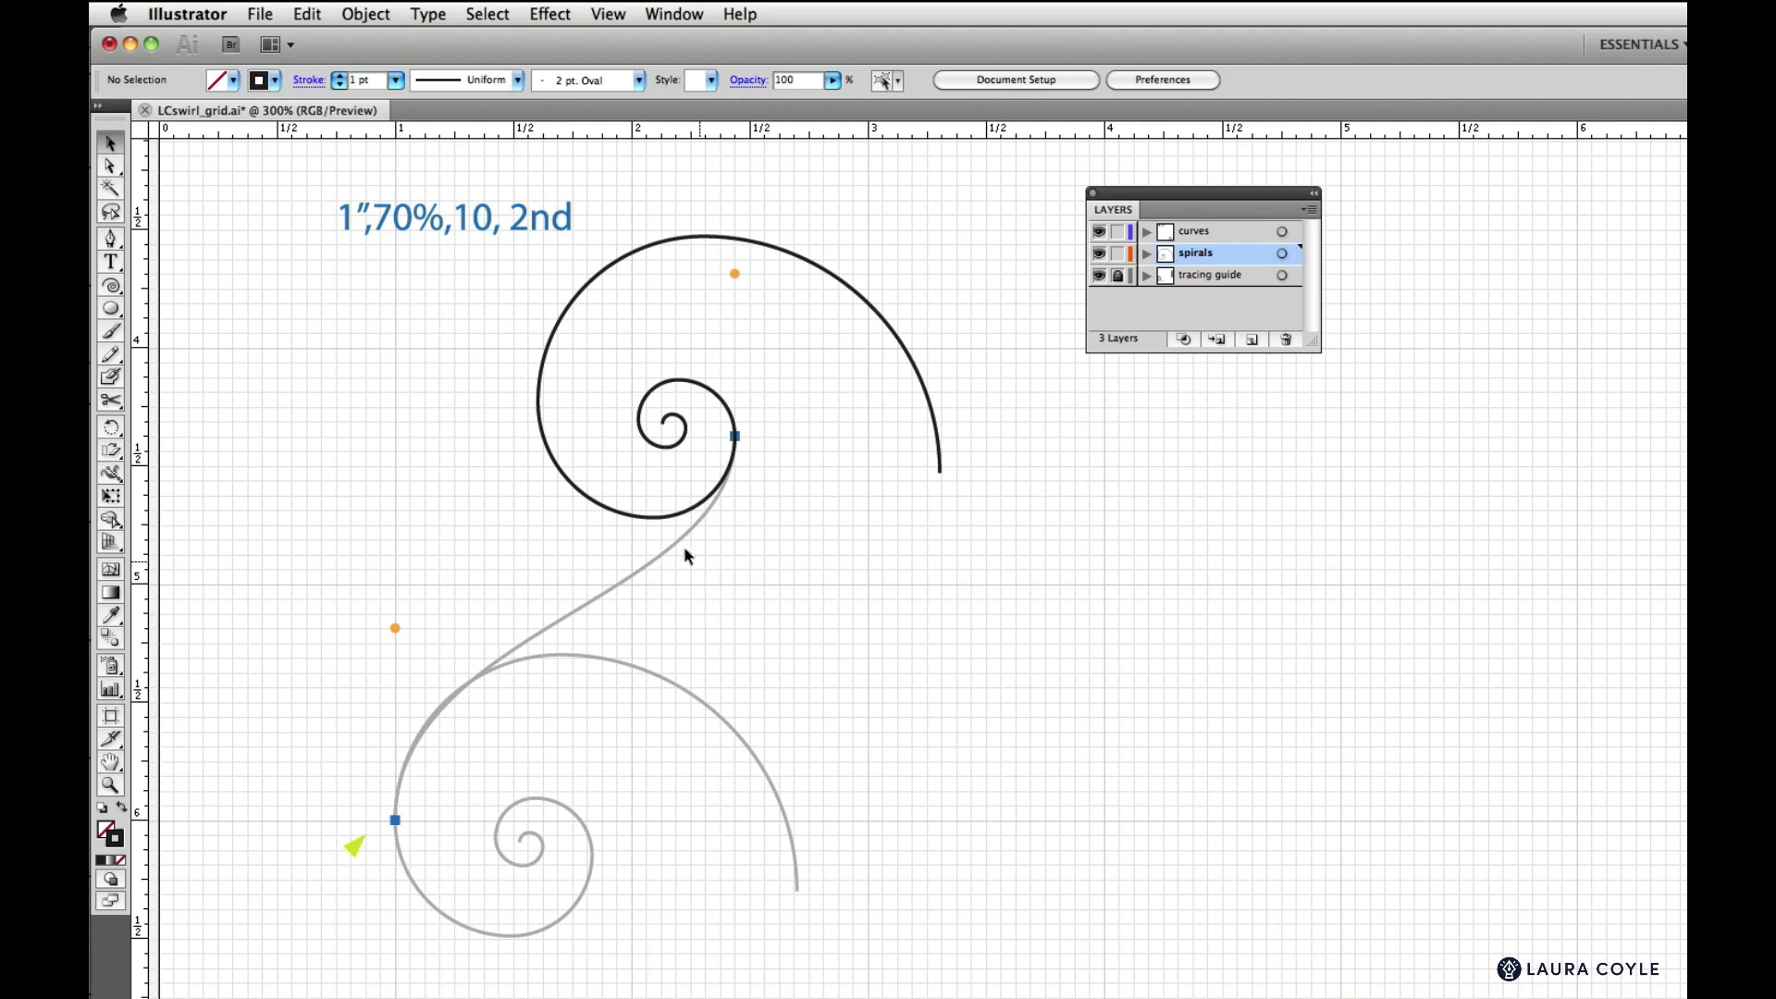
pyautogui.click(606, 512)
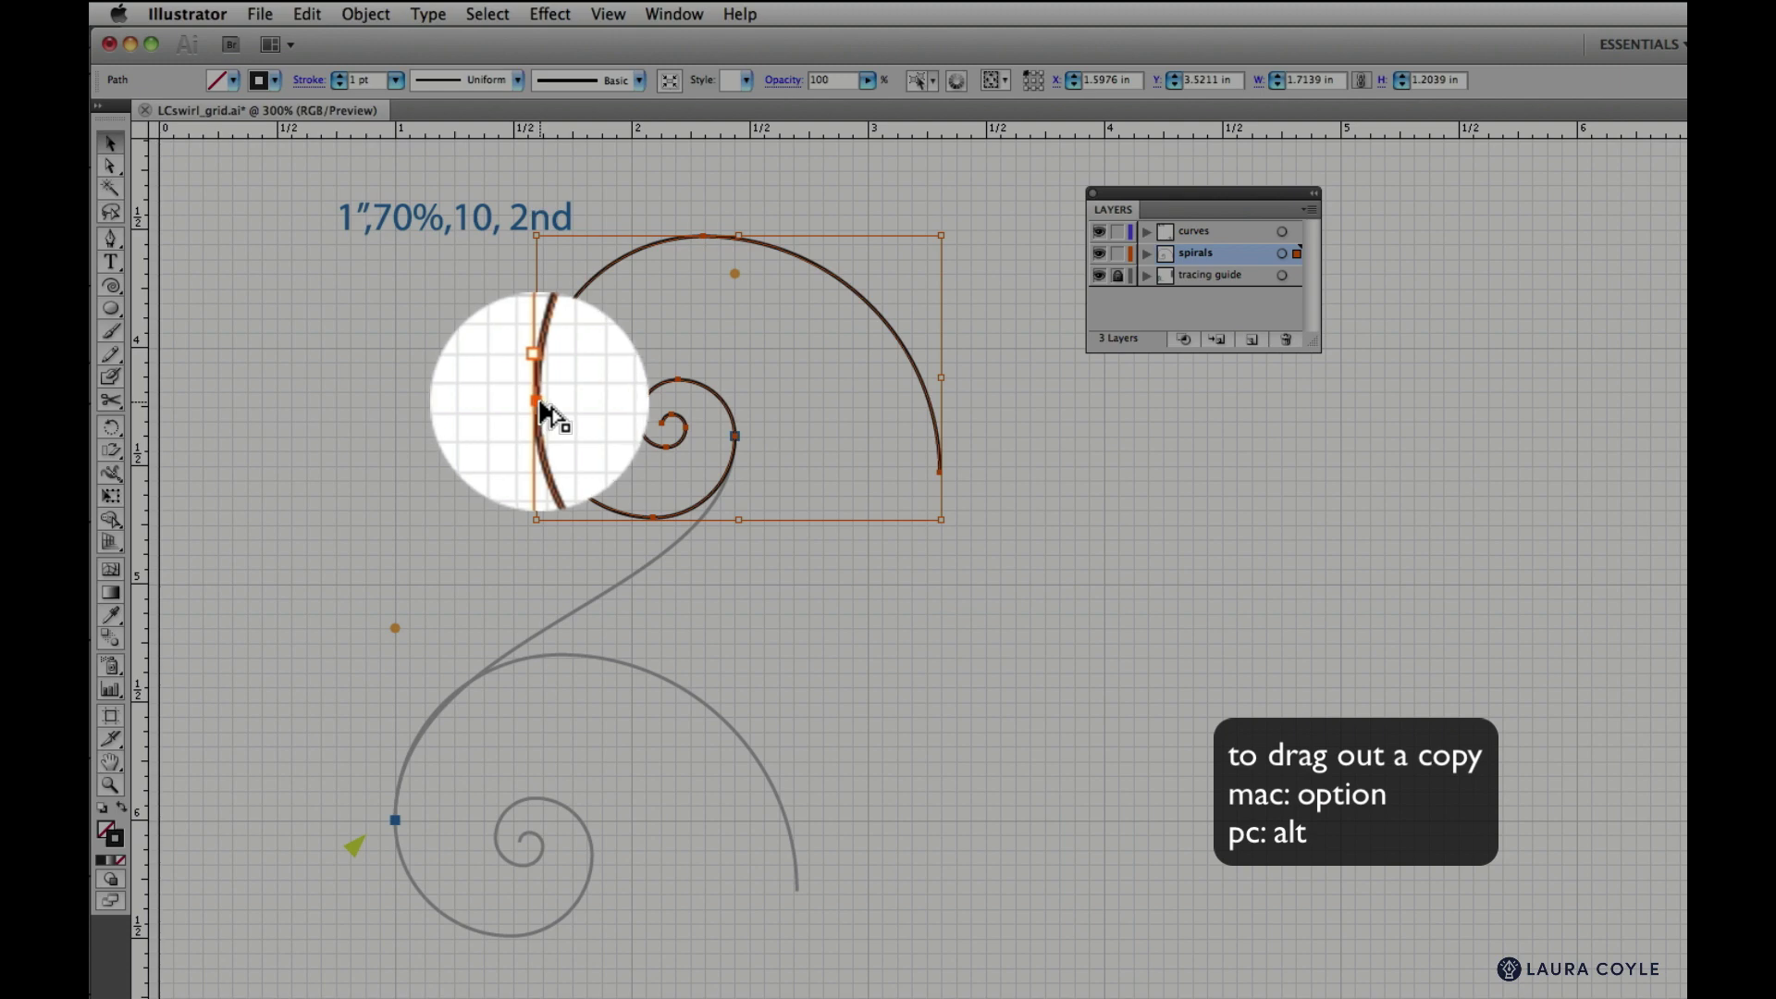
pyautogui.moveTo(538, 405); pyautogui.dragTo(396, 822)
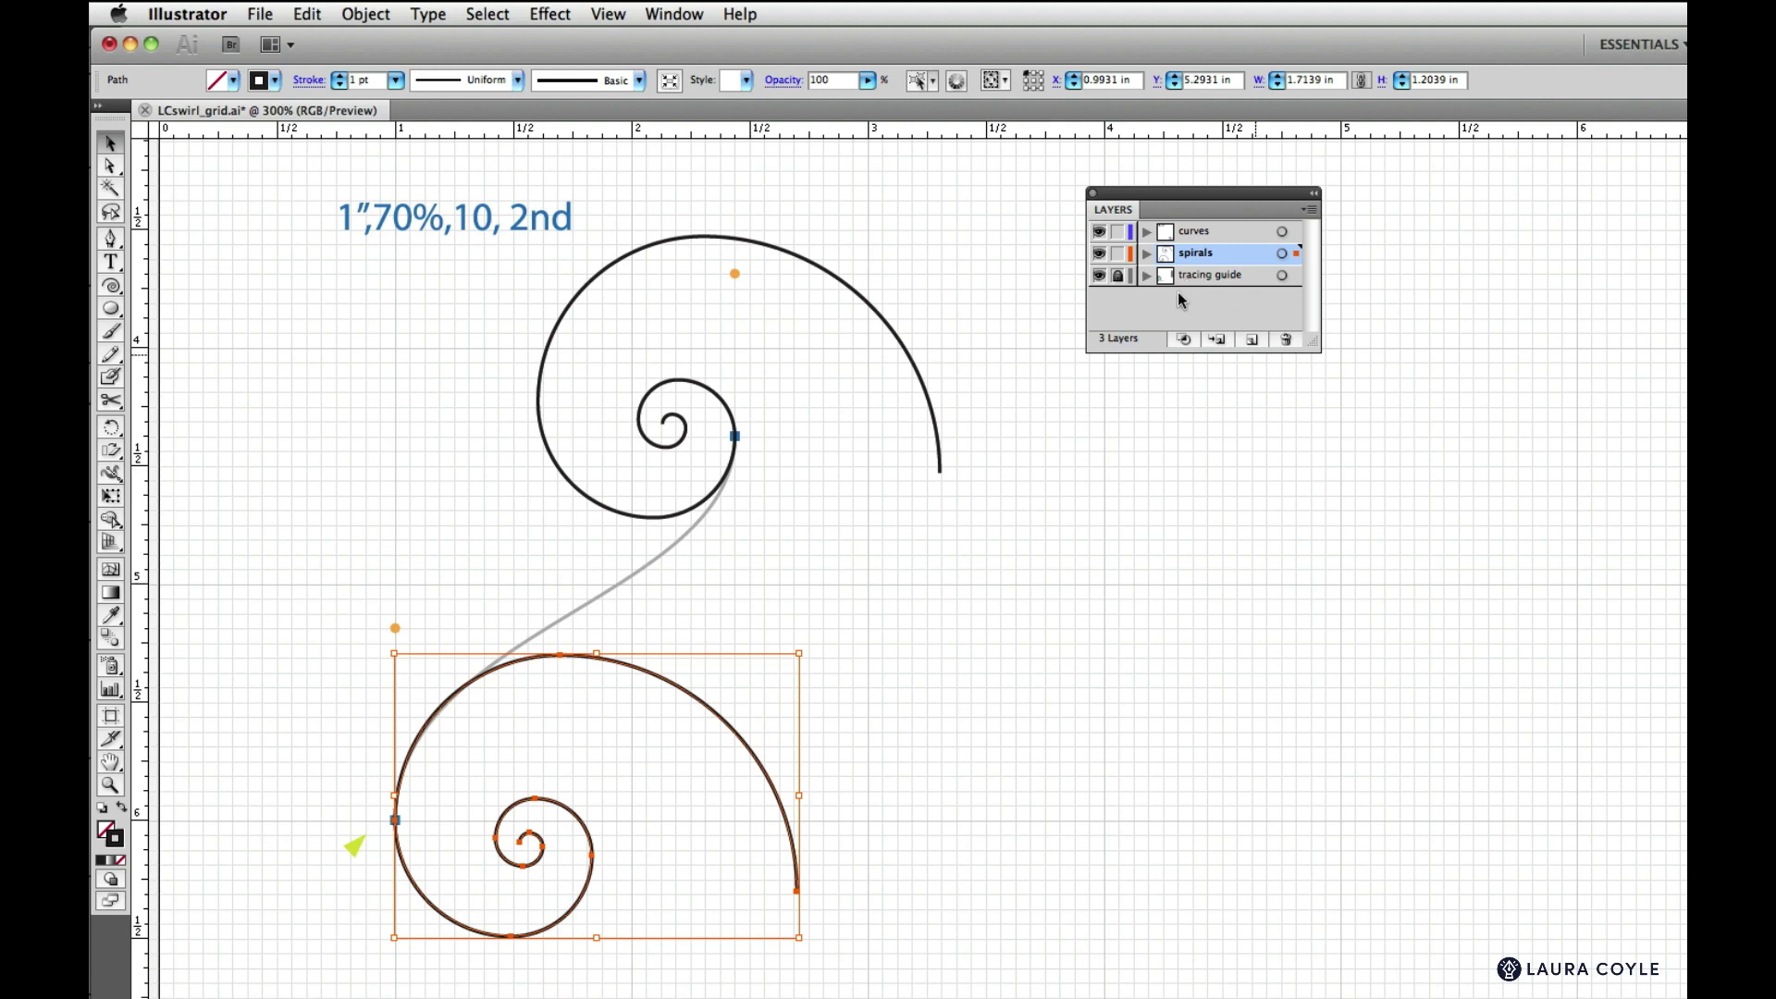
# Lock the spirals layer and draw a Pen curve on the curves layer between the blue squares, lower to upper, extending handles to the orange dots
pyautogui.click(1119, 257)
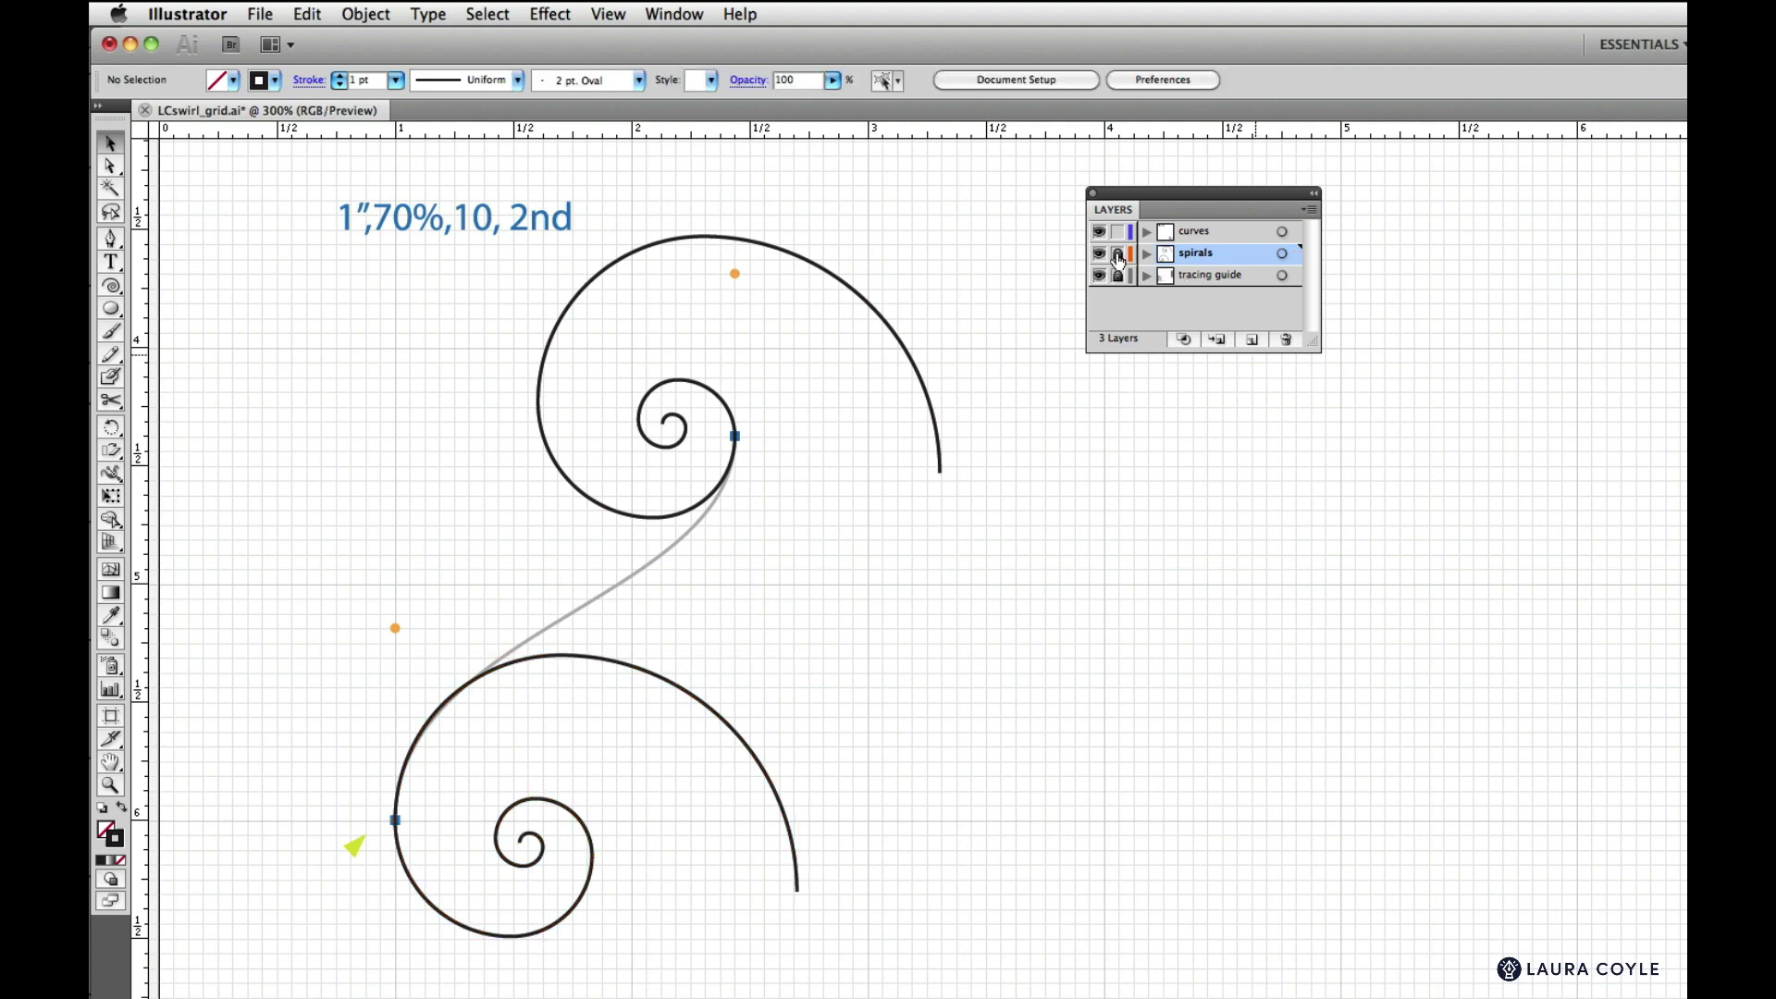
pyautogui.click(1208, 236)
pyautogui.press('p')
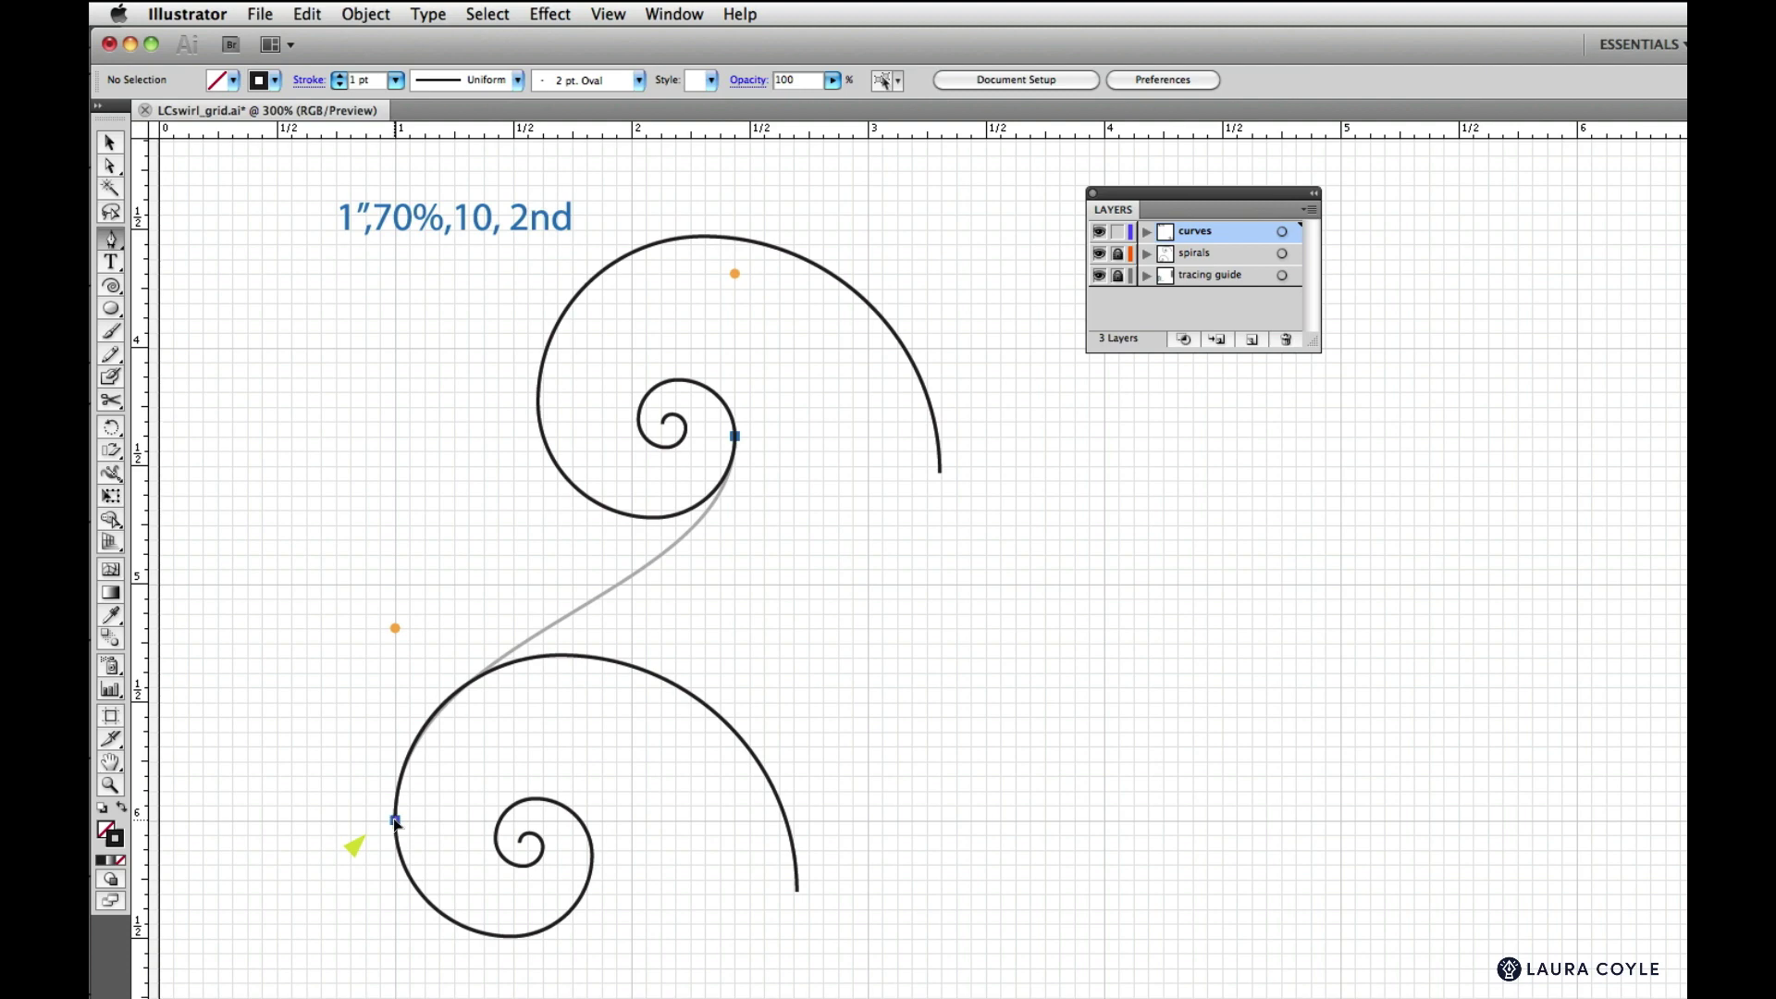
pyautogui.moveTo(395, 821); pyautogui.dragTo(395, 629)
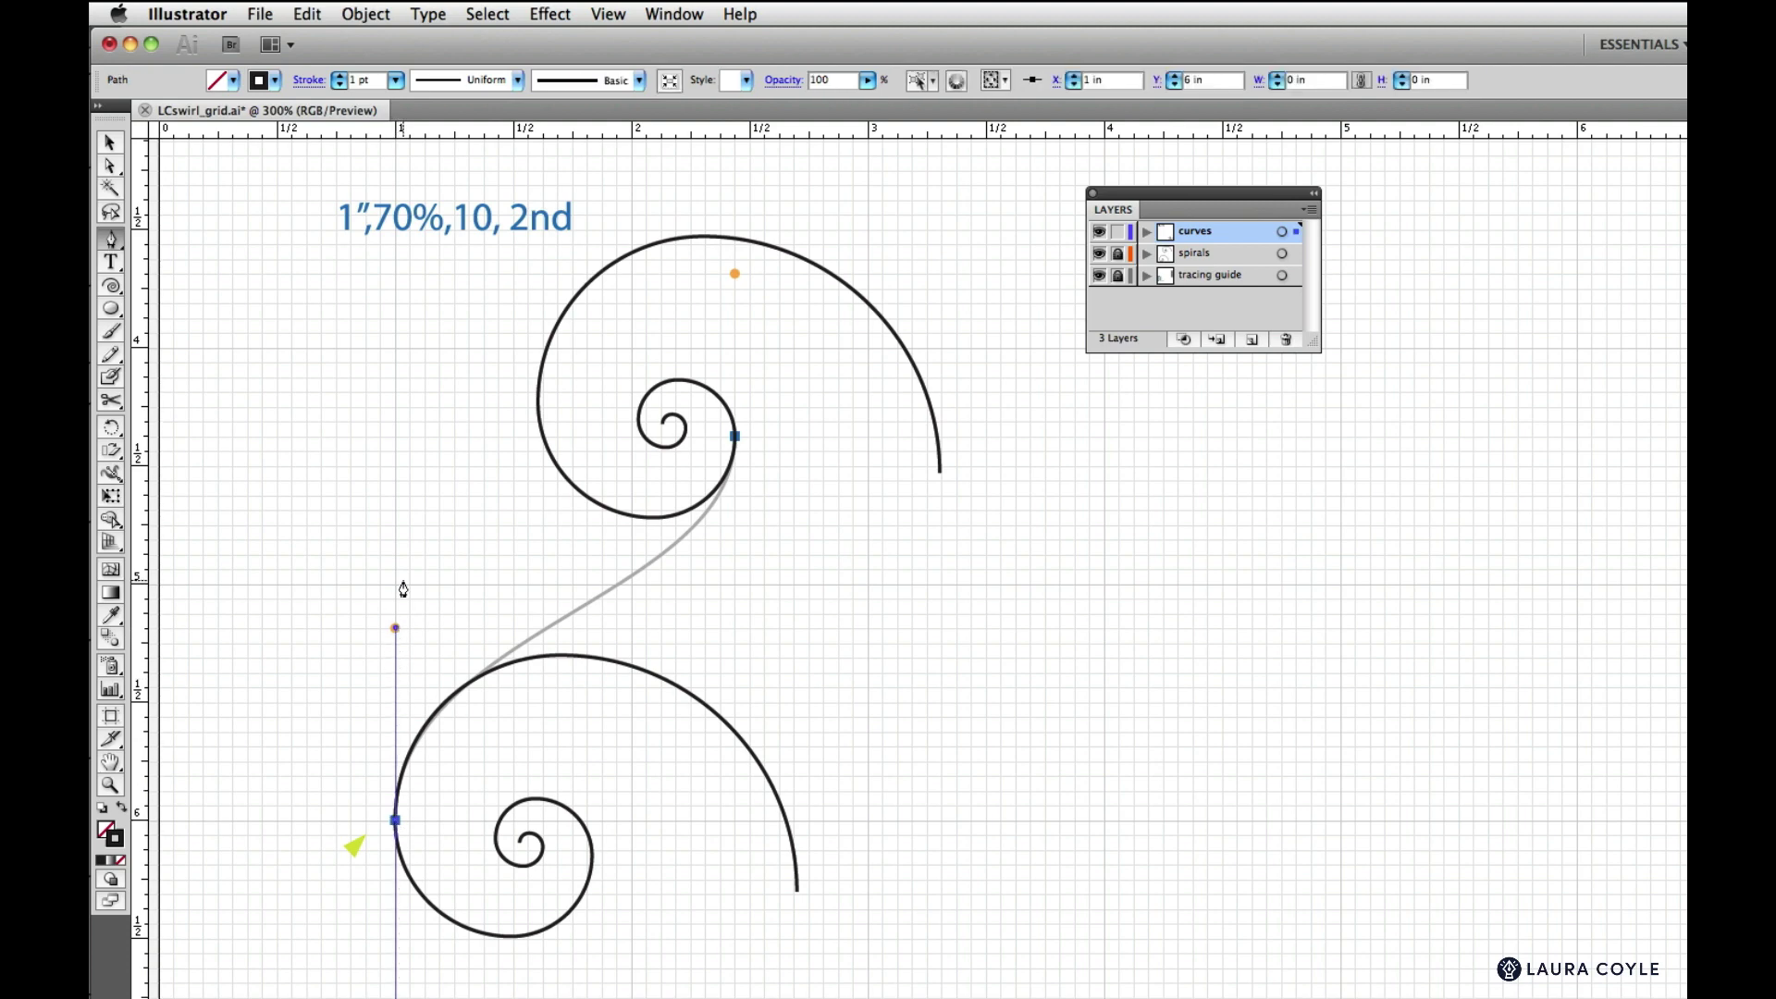
pyautogui.click(736, 437)
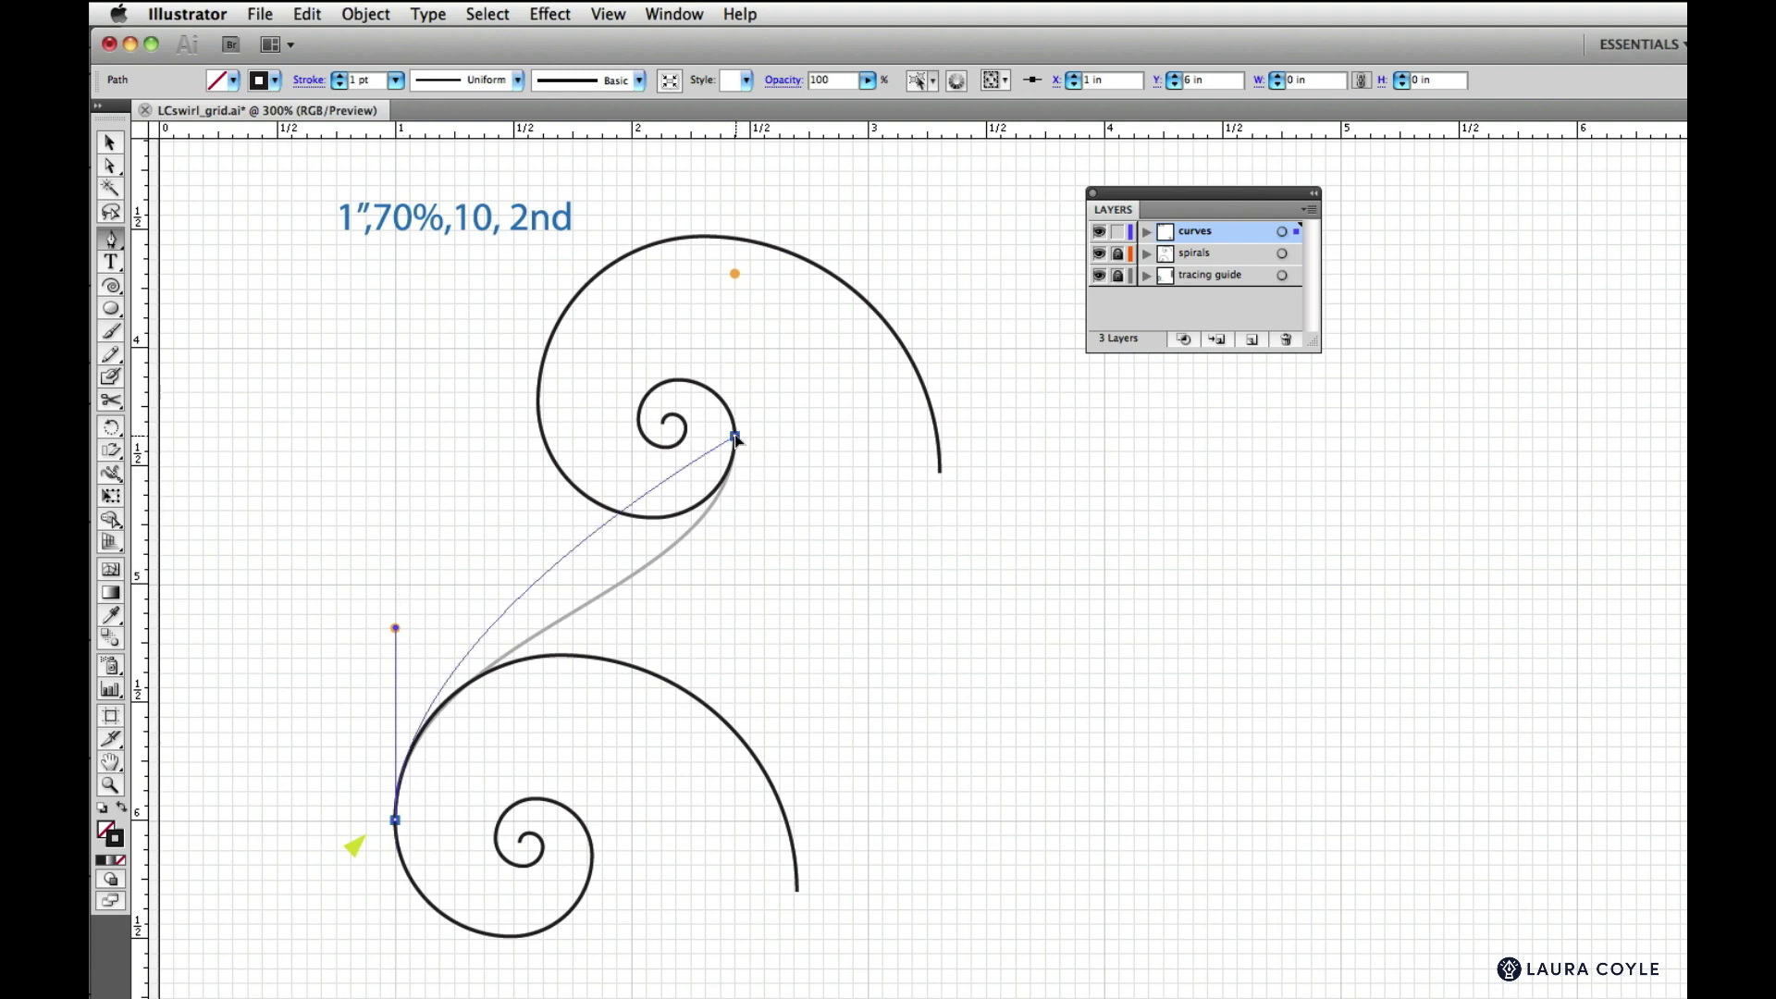
pyautogui.moveTo(736, 436); pyautogui.dragTo(736, 278)
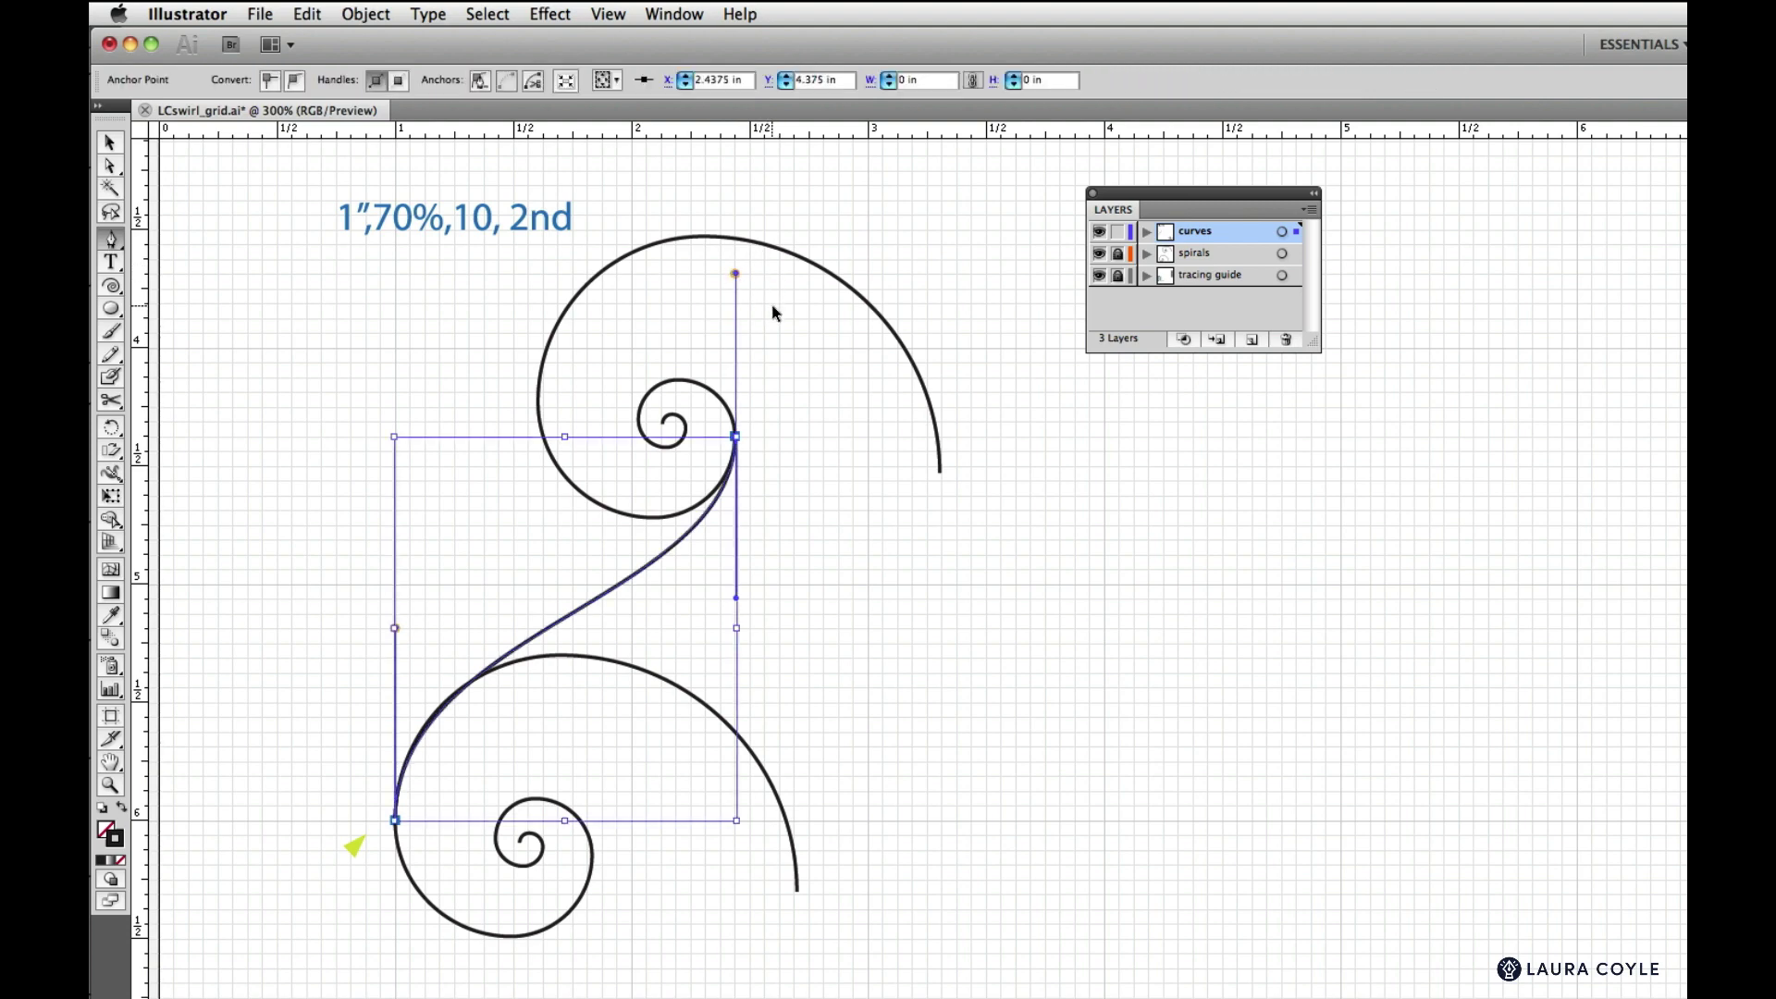
pyautogui.keyDown('super'); pyautogui.click(777, 309); pyautogui.keyUp('super')
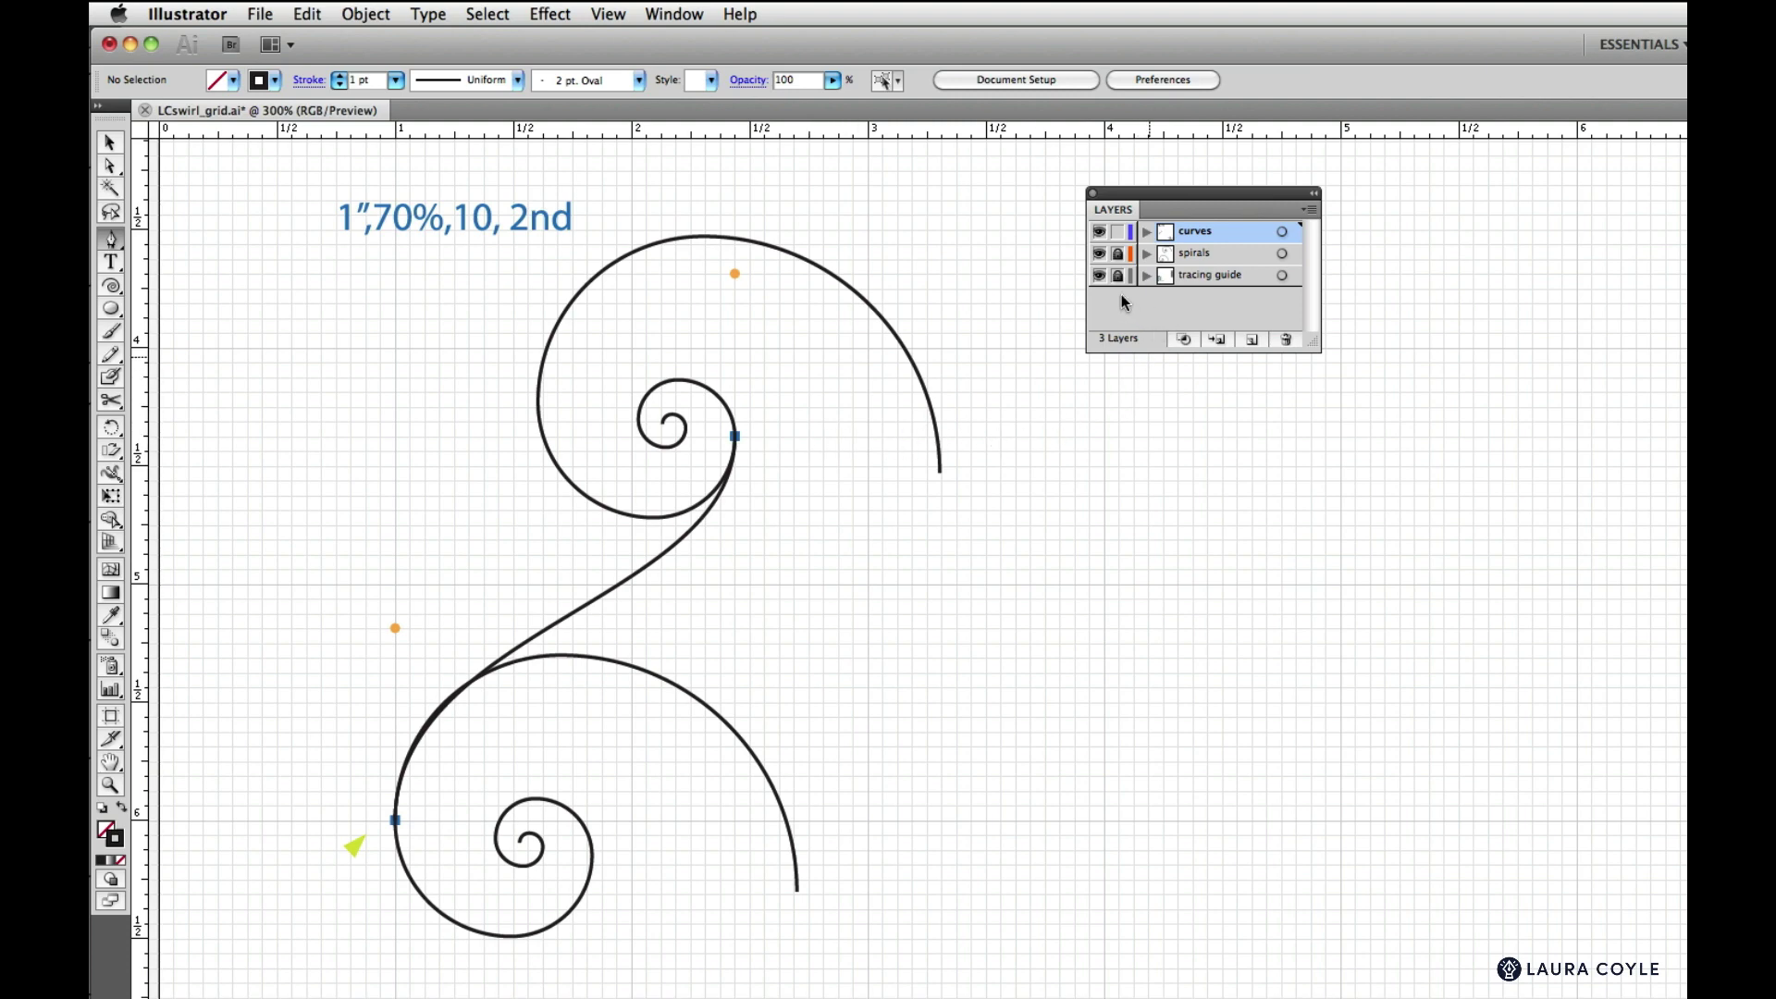
# Lock the curves layer, unlock the spirals layer, and cut both spirals at the blue squares with the Scissors tool
pyautogui.click(1117, 232)
pyautogui.click(1119, 257)
pyautogui.click(1220, 262)
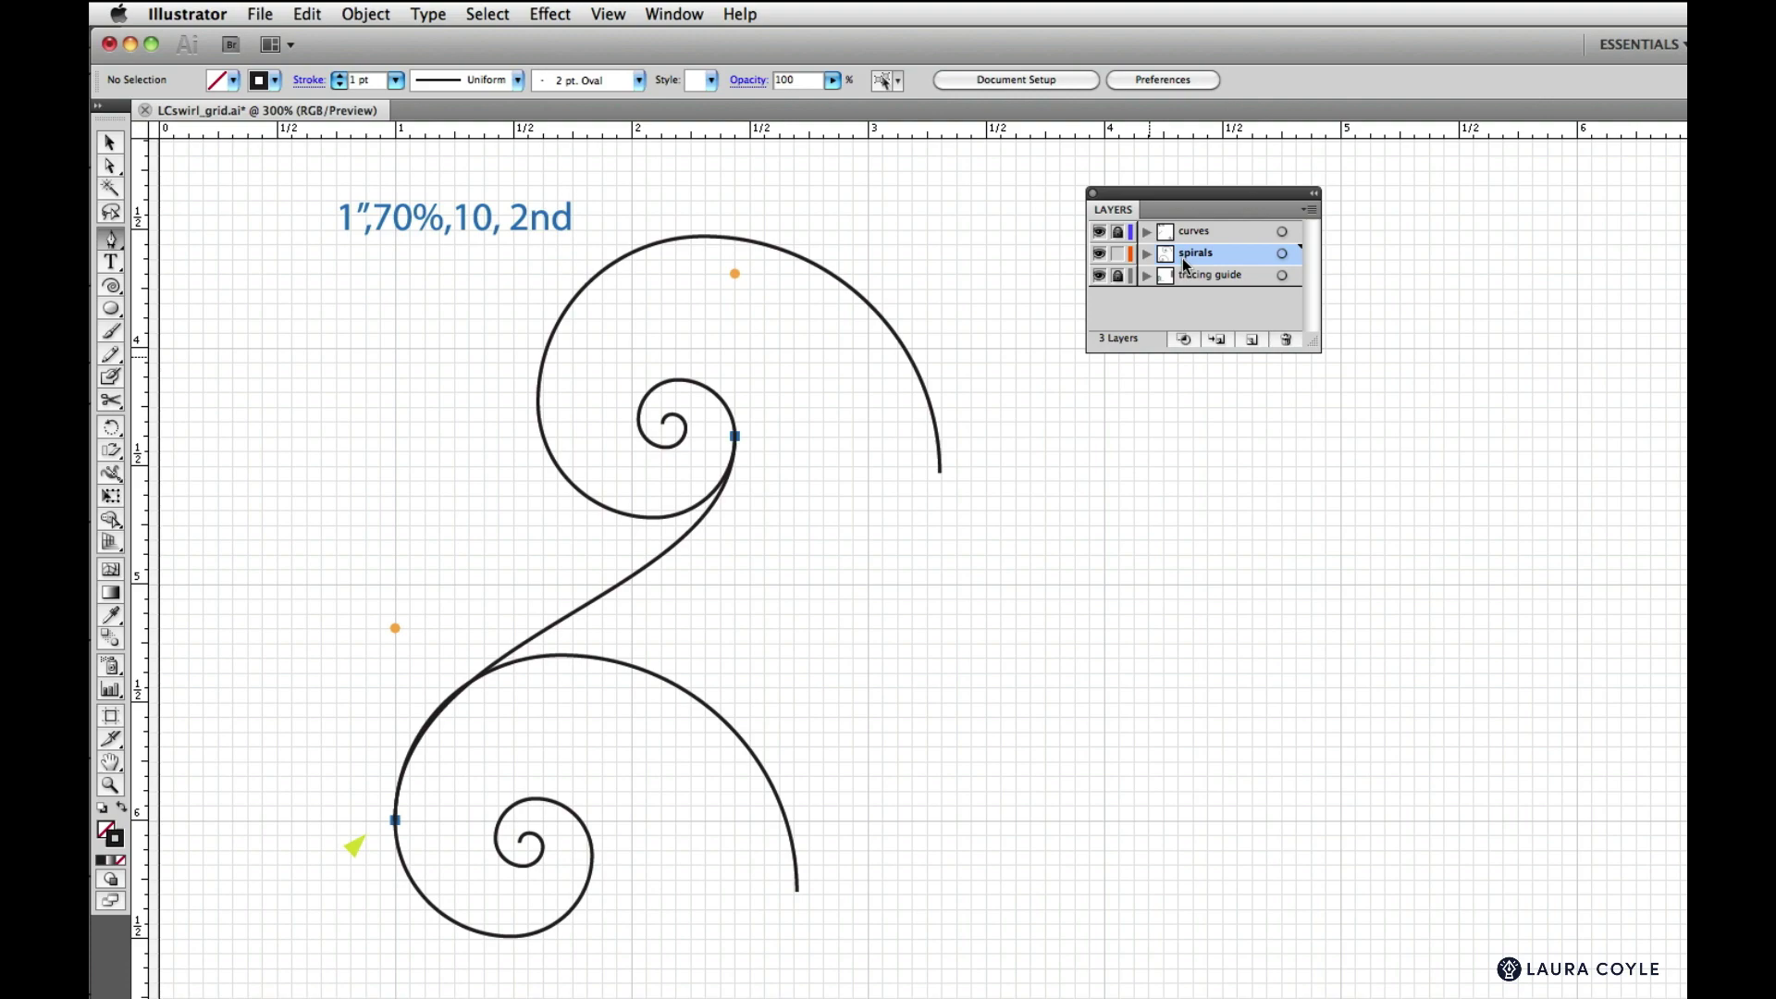
pyautogui.press('c')
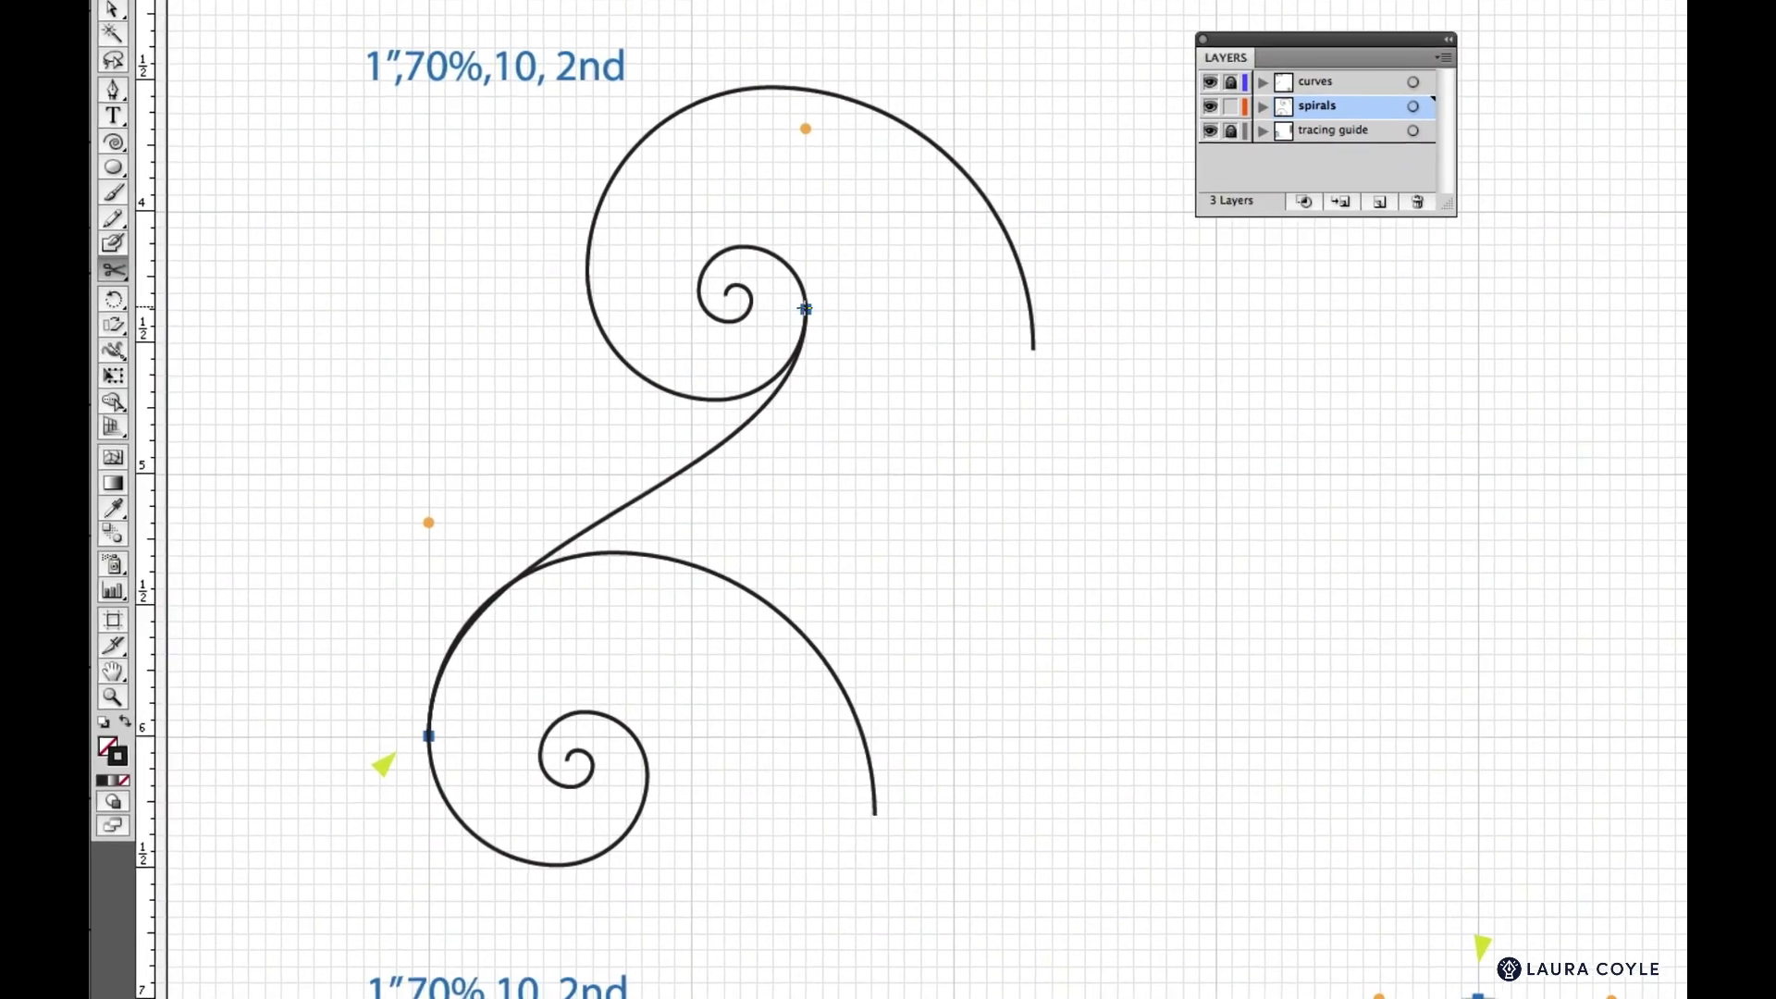
pyautogui.click(823, 277)
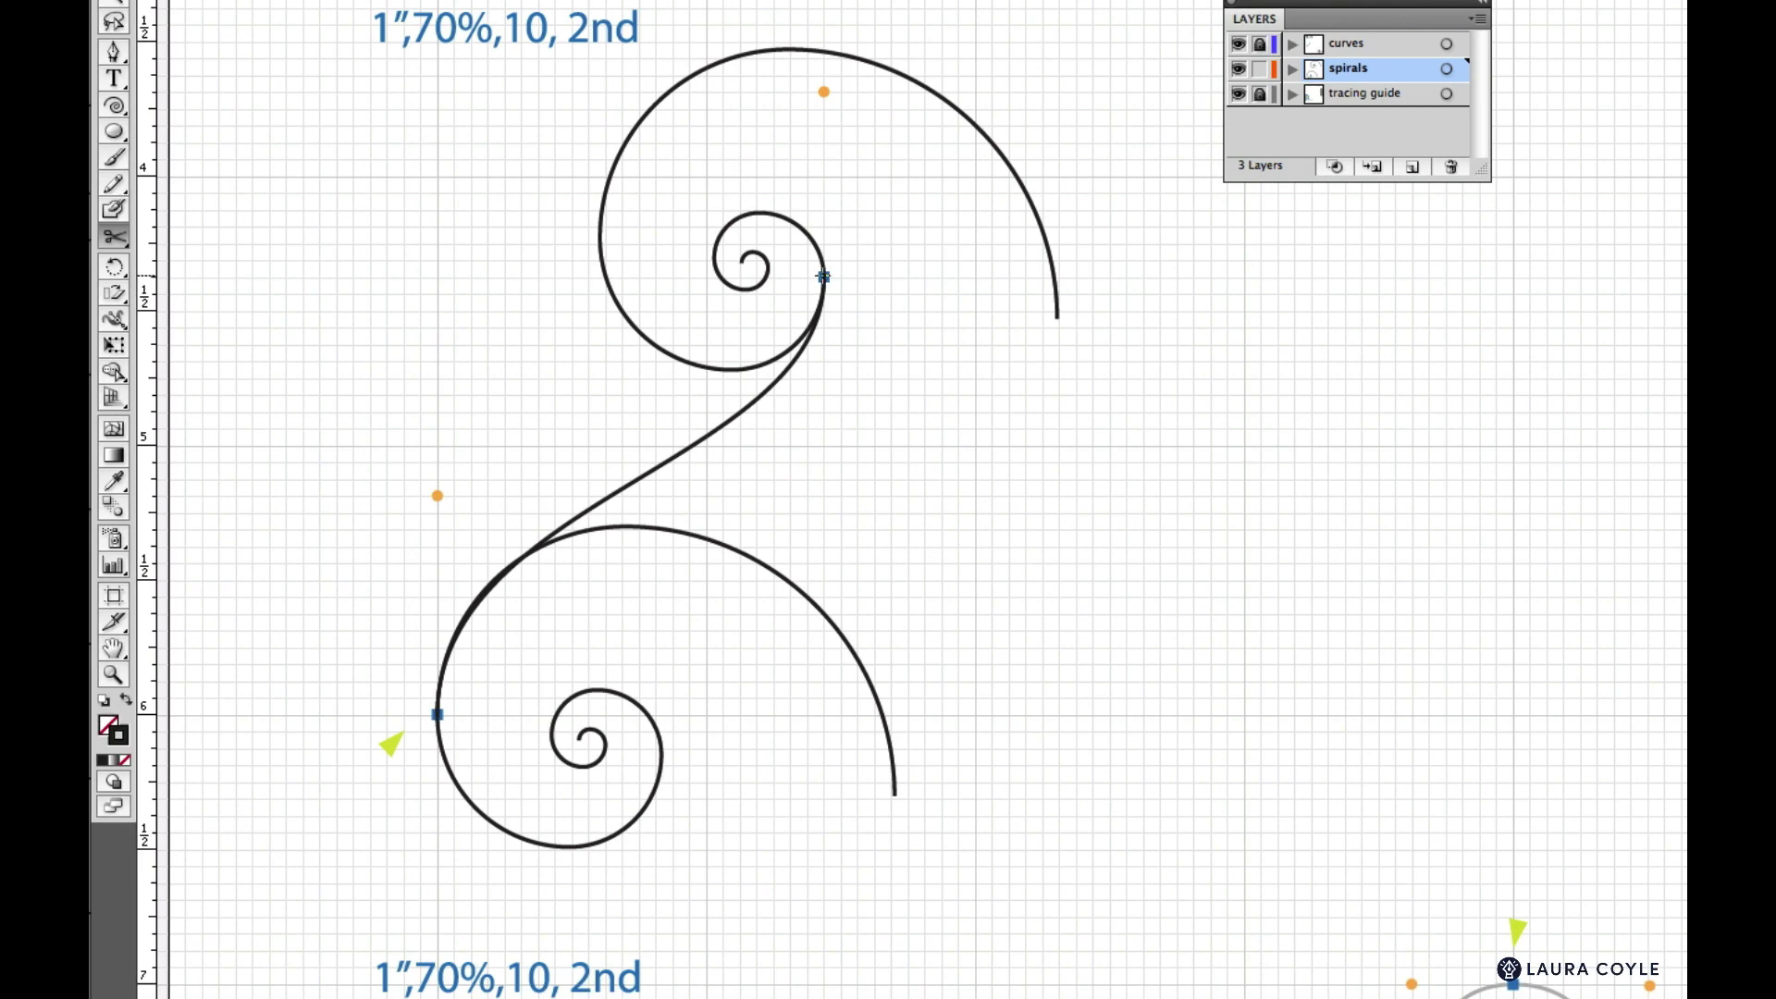
pyautogui.click(824, 276)
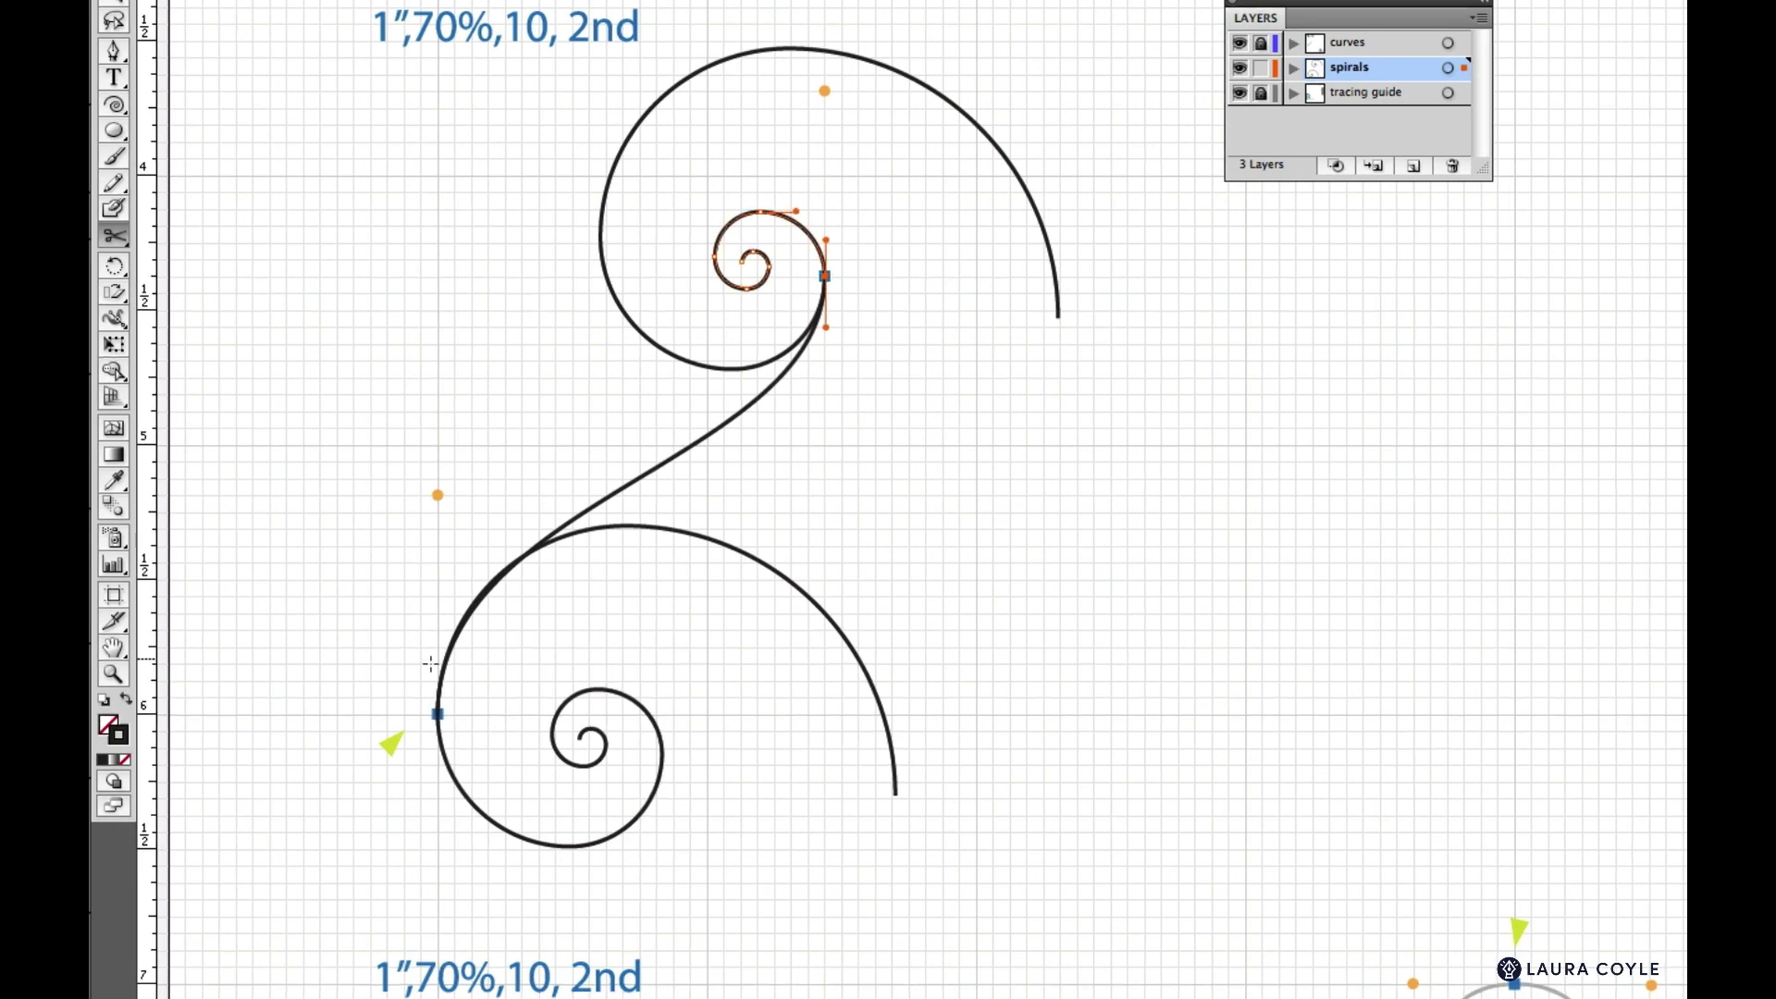
pyautogui.click(438, 713)
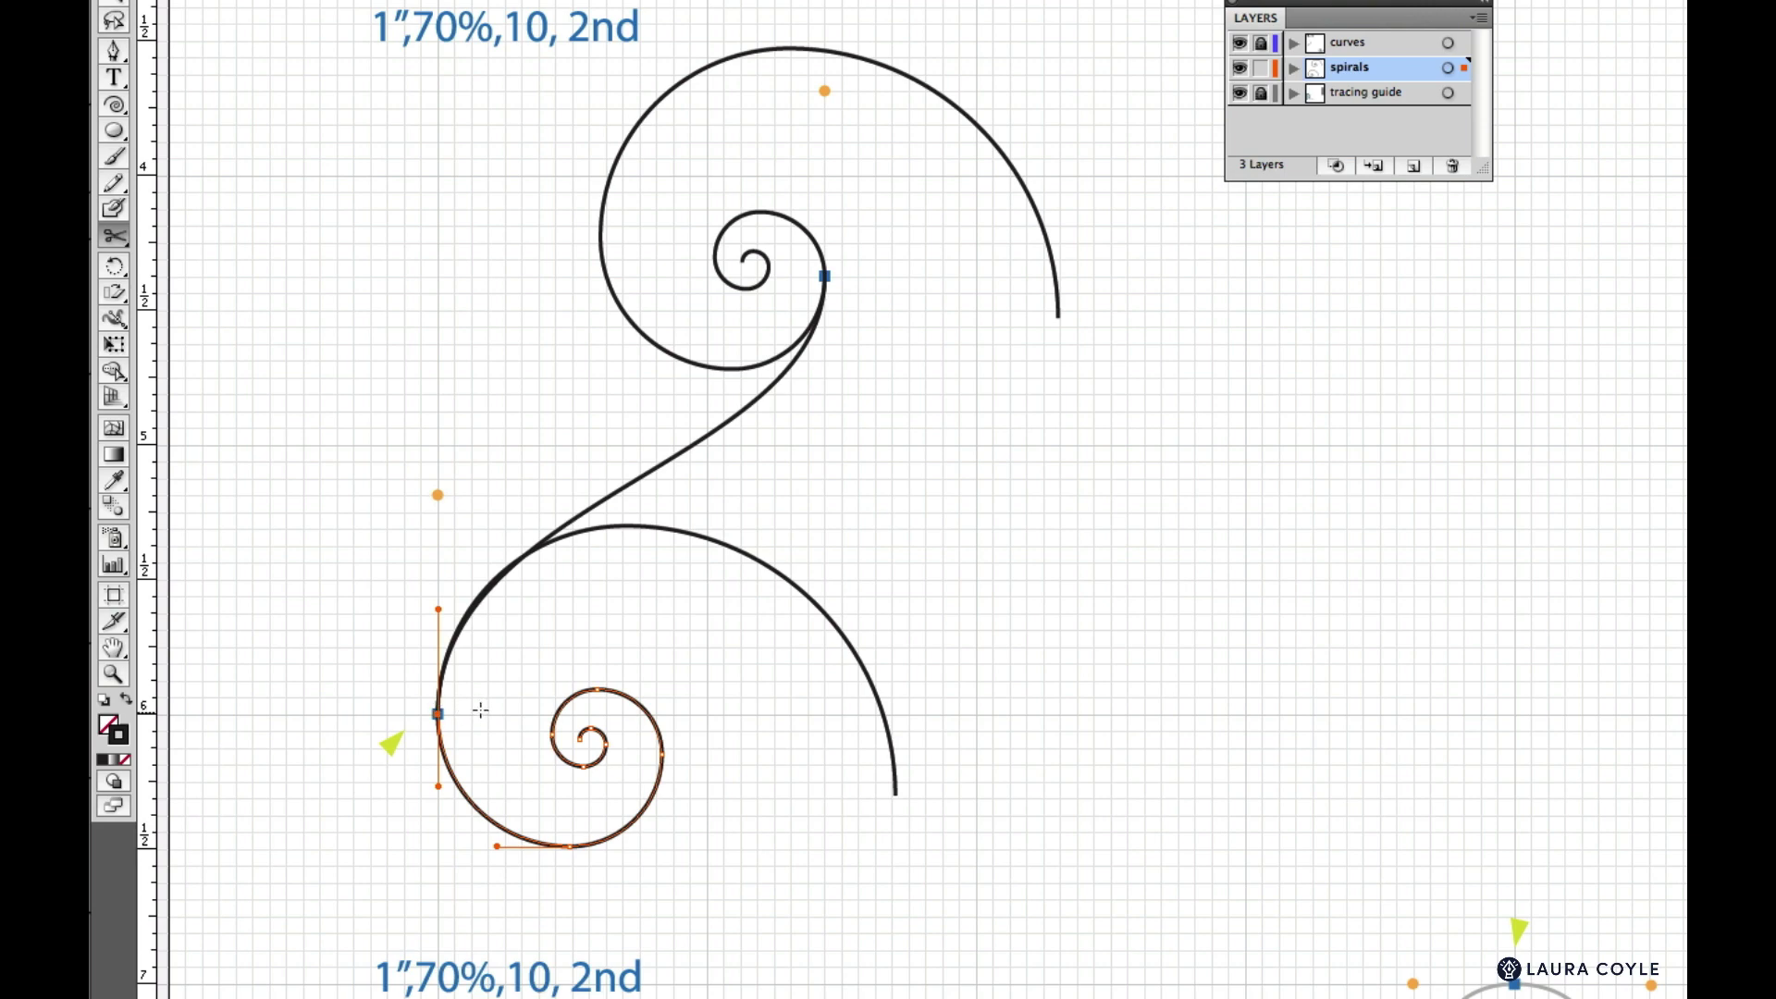
# Delete the outer arcs cut from the lower and upper spirals, keeping the inner coils
pyautogui.press('super')
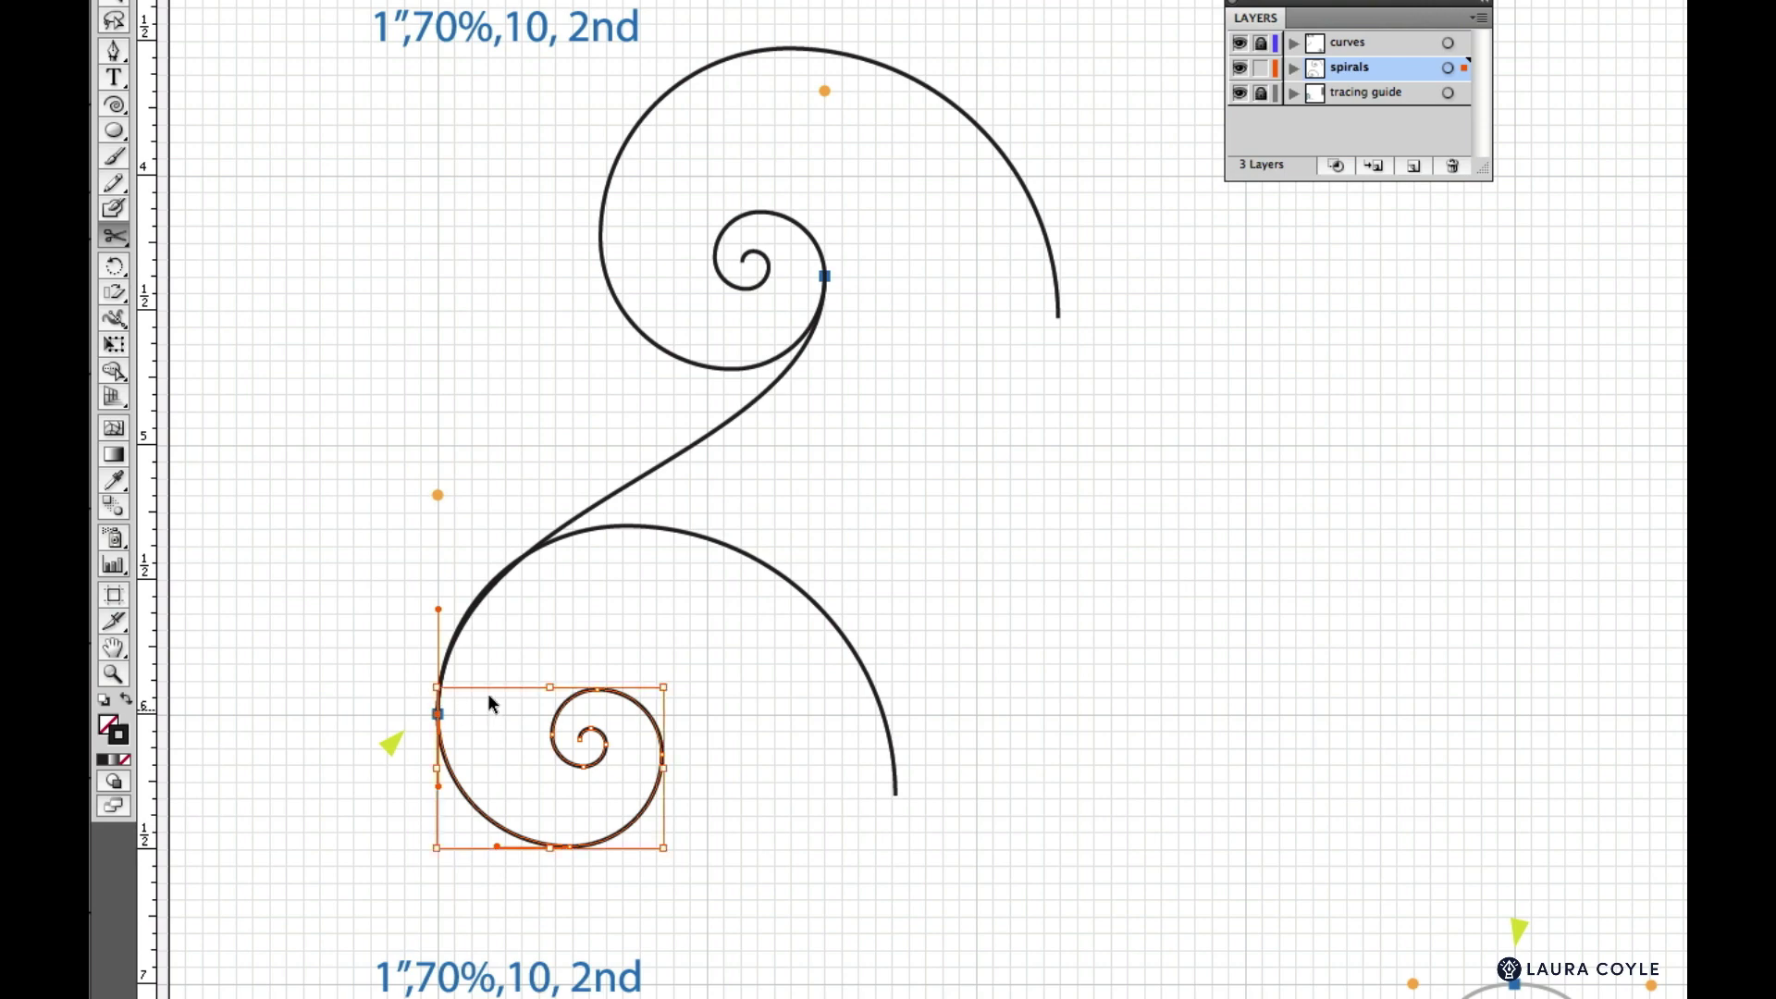
pyautogui.keyDown('super'); pyautogui.click(688, 530); pyautogui.keyUp('super')
pyautogui.press('Delete')
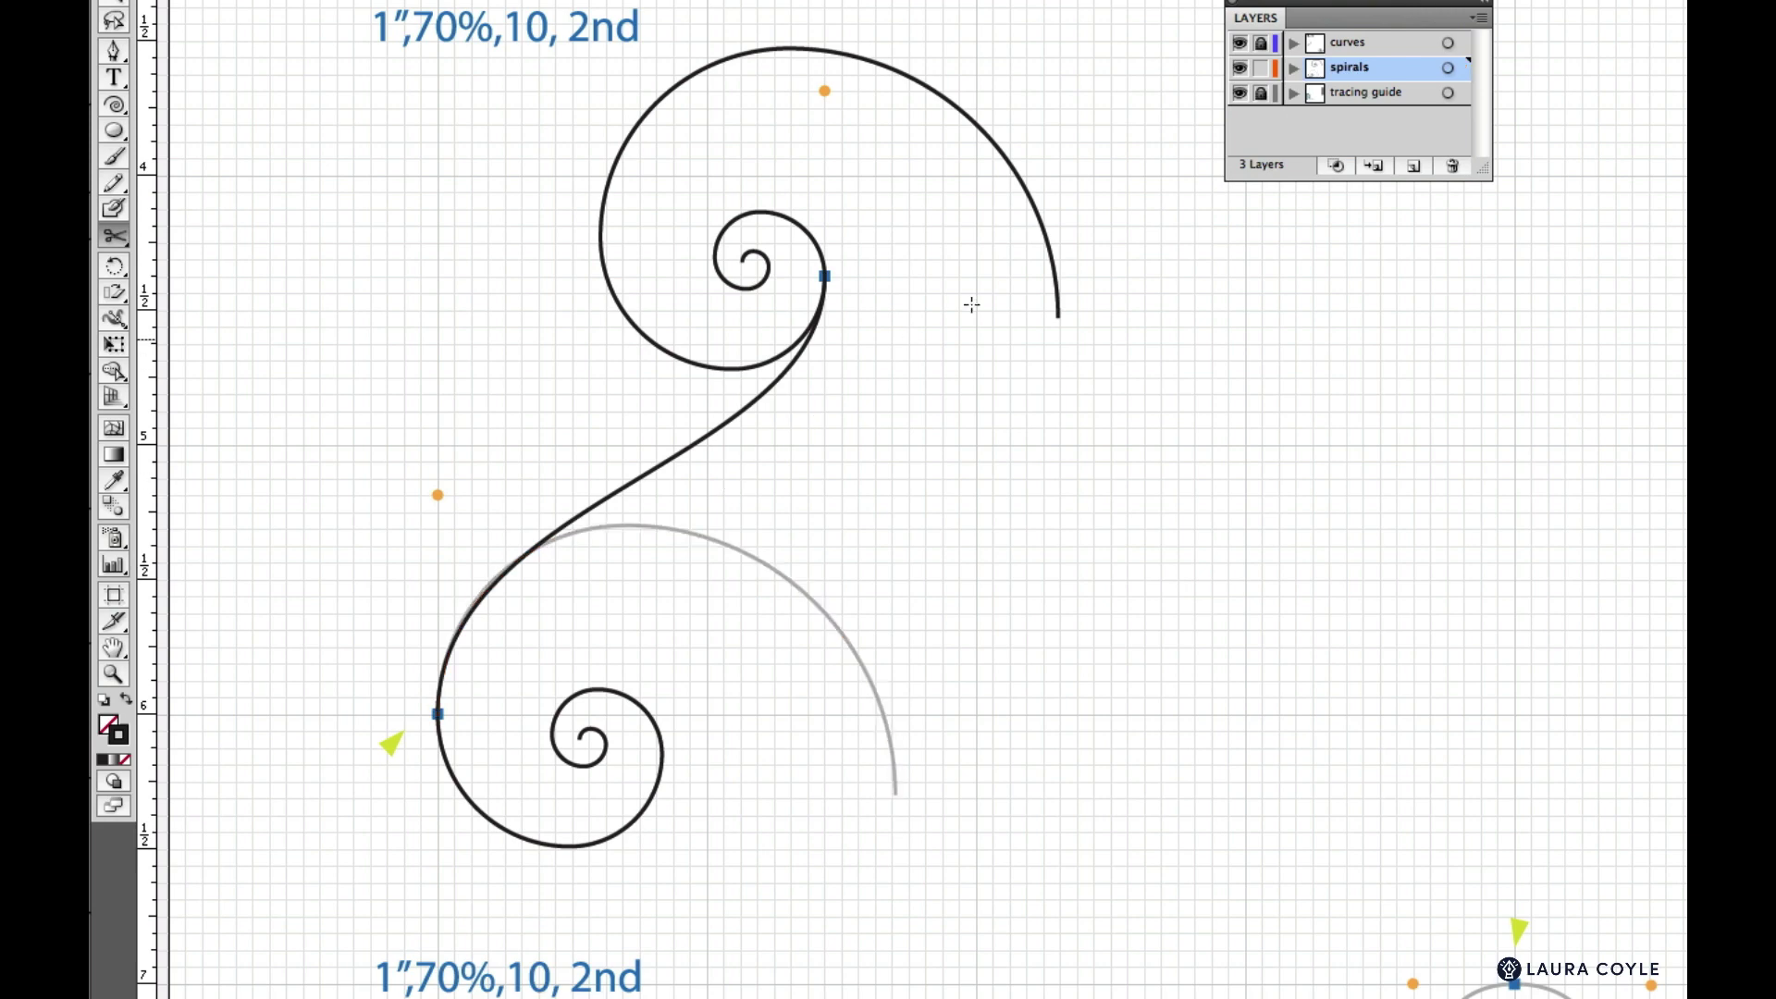
pyautogui.keyDown('super'); pyautogui.click(1054, 270); pyautogui.keyUp('super')
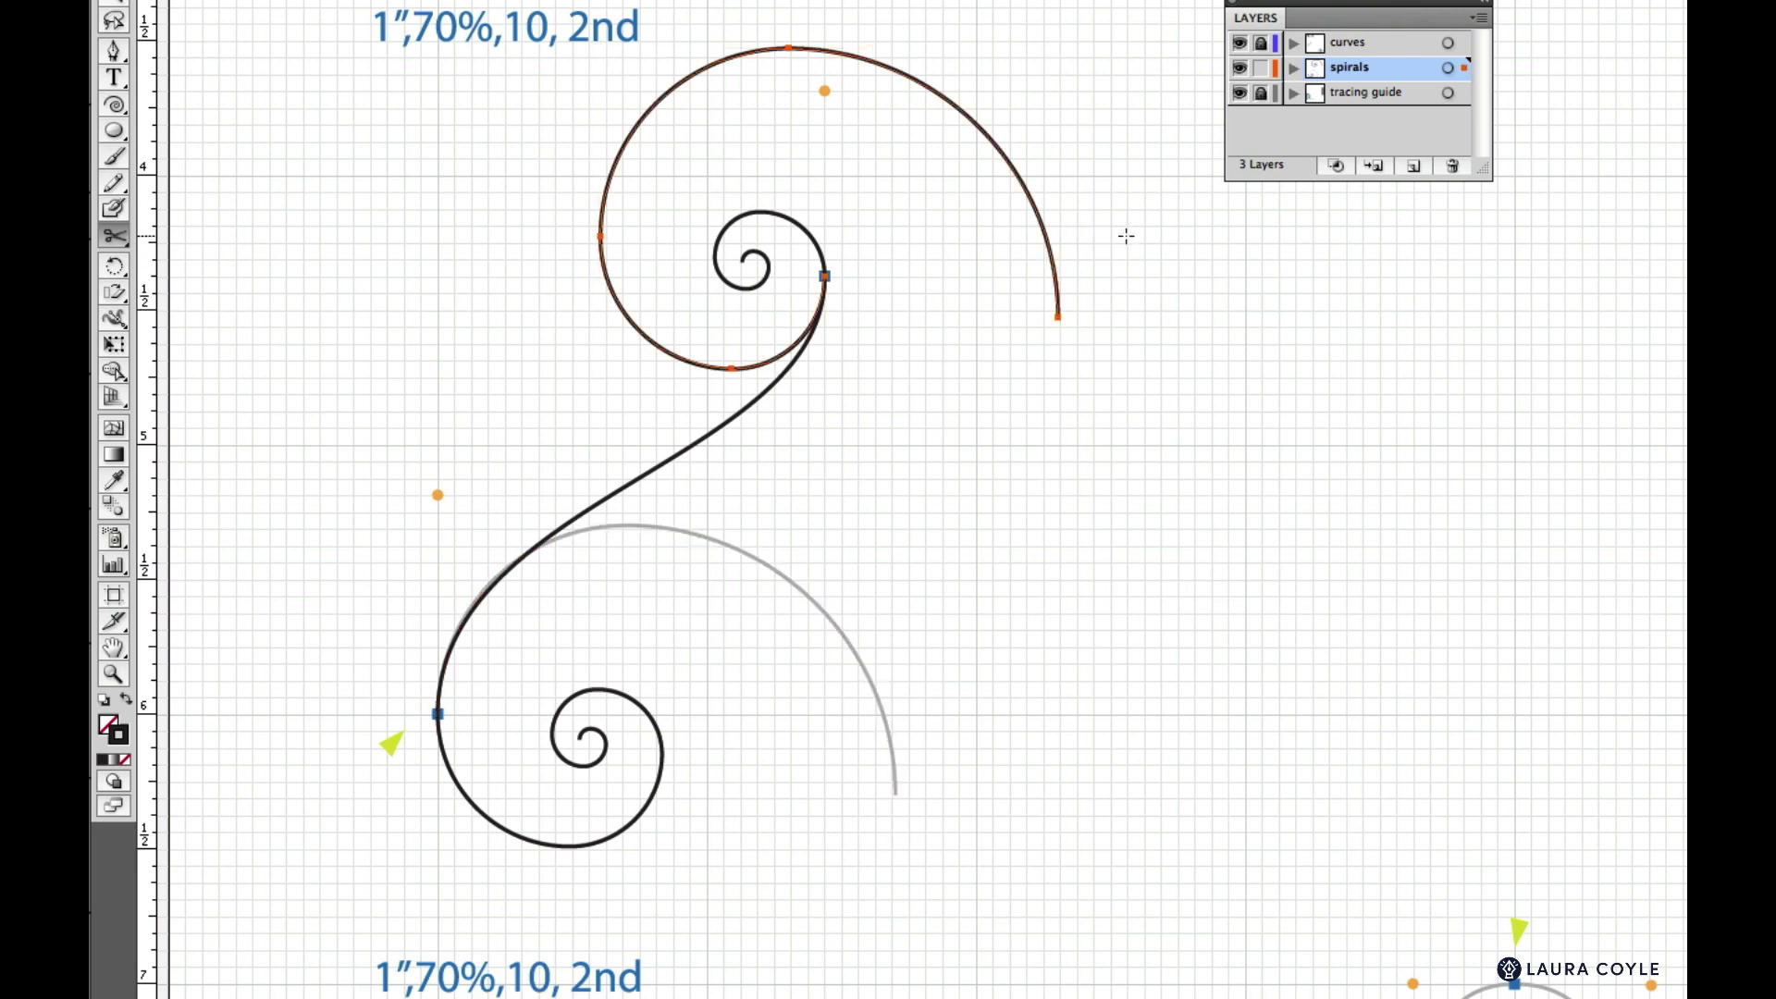
pyautogui.press('Delete')
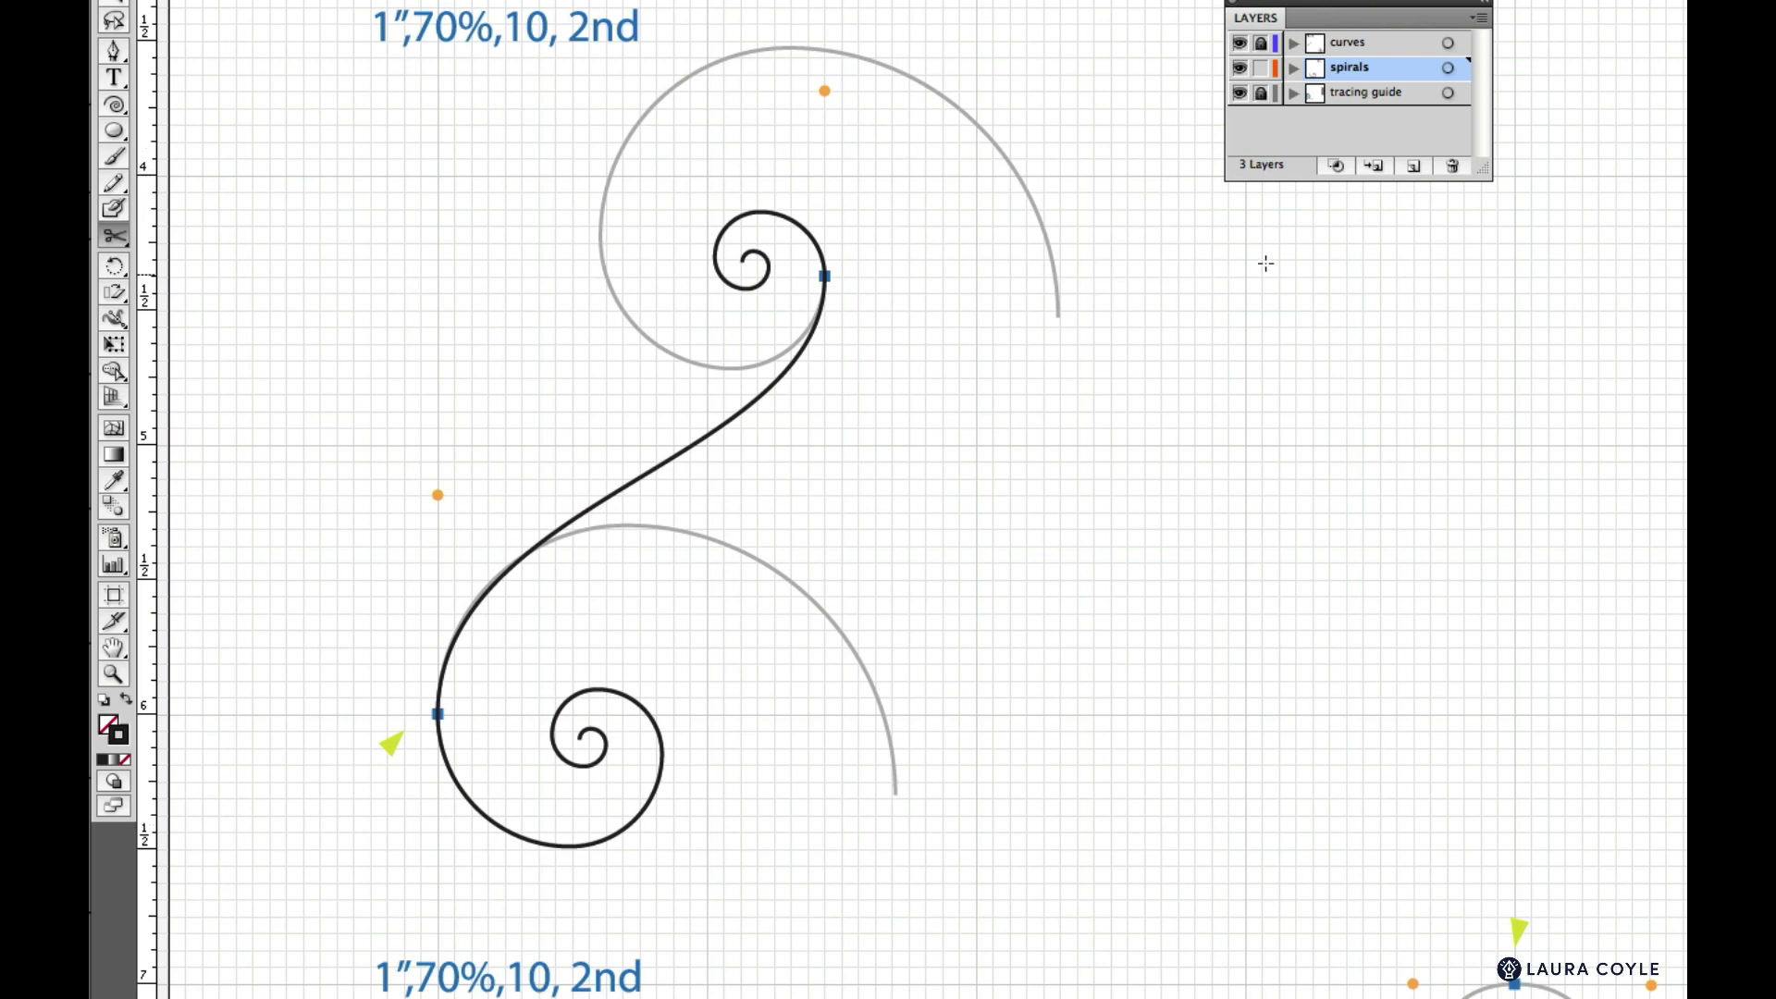
# Unlock the curves layer, select both spirals and the connecting curve, and join their overlapping endpoints into a single path
pyautogui.click(1260, 43)
pyautogui.press('v')
pyautogui.moveTo(378, 159); pyautogui.dragTo(857, 848)
pyautogui.press('a')
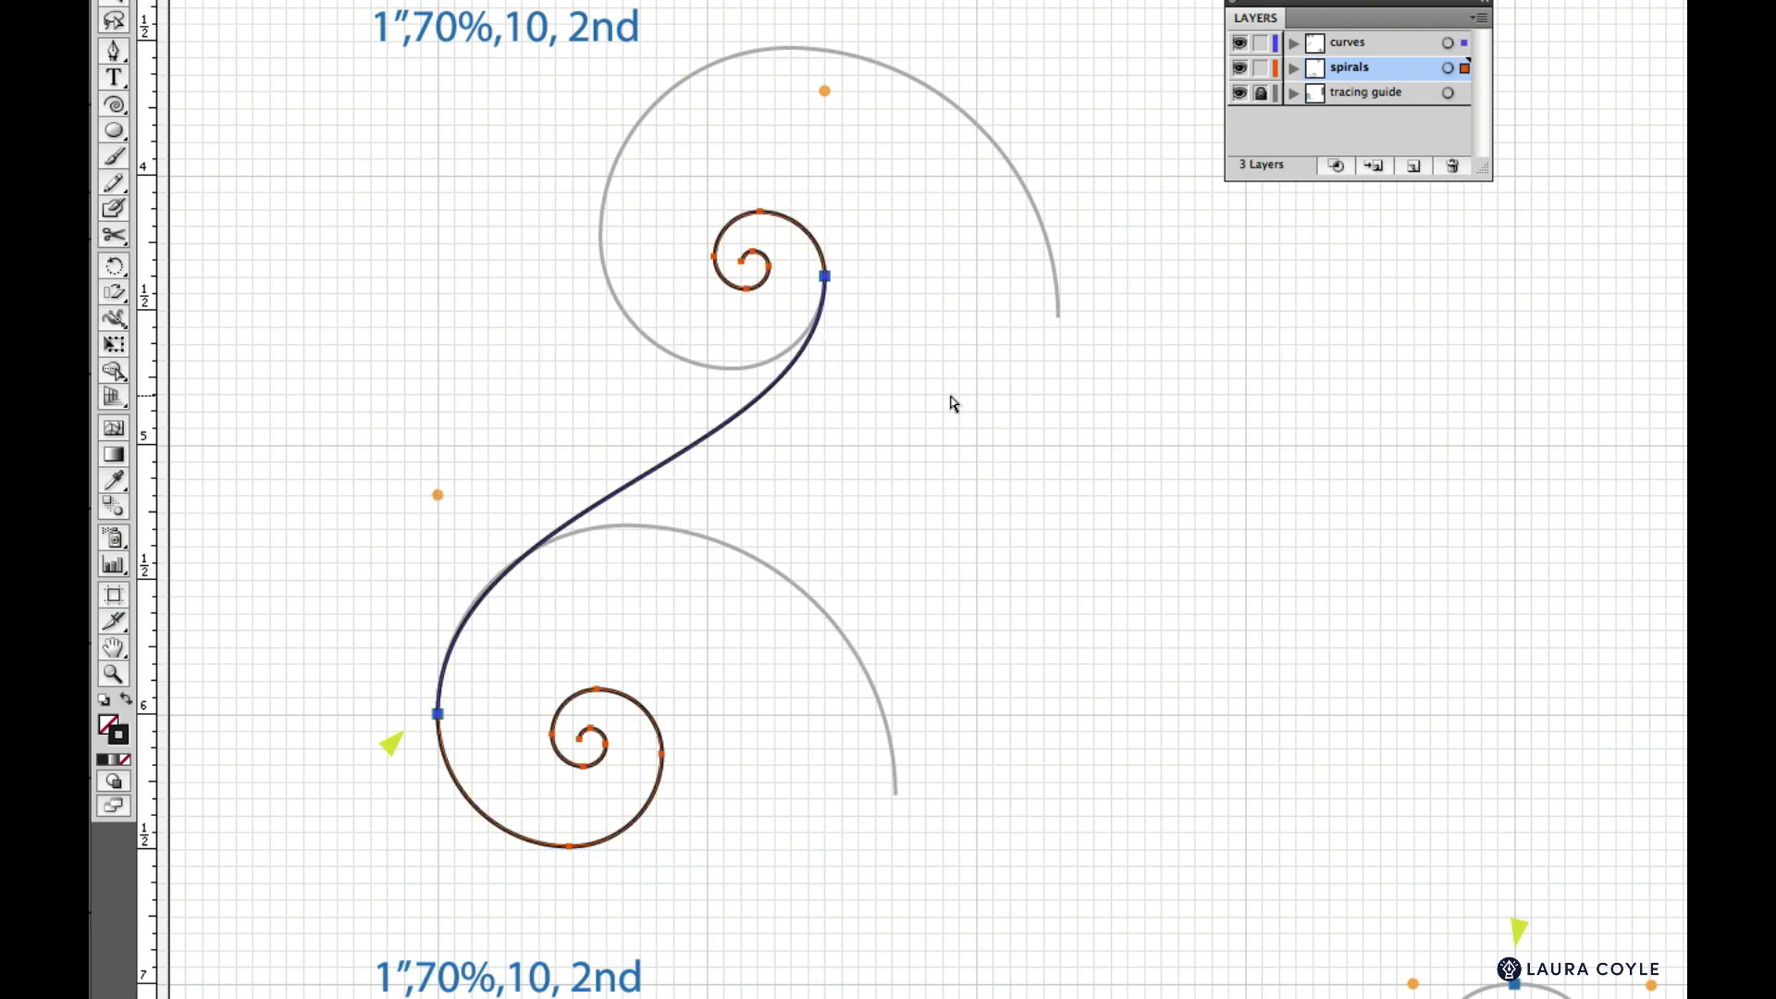
pyautogui.hotkey('ctrl', 'z')
pyautogui.press('v')
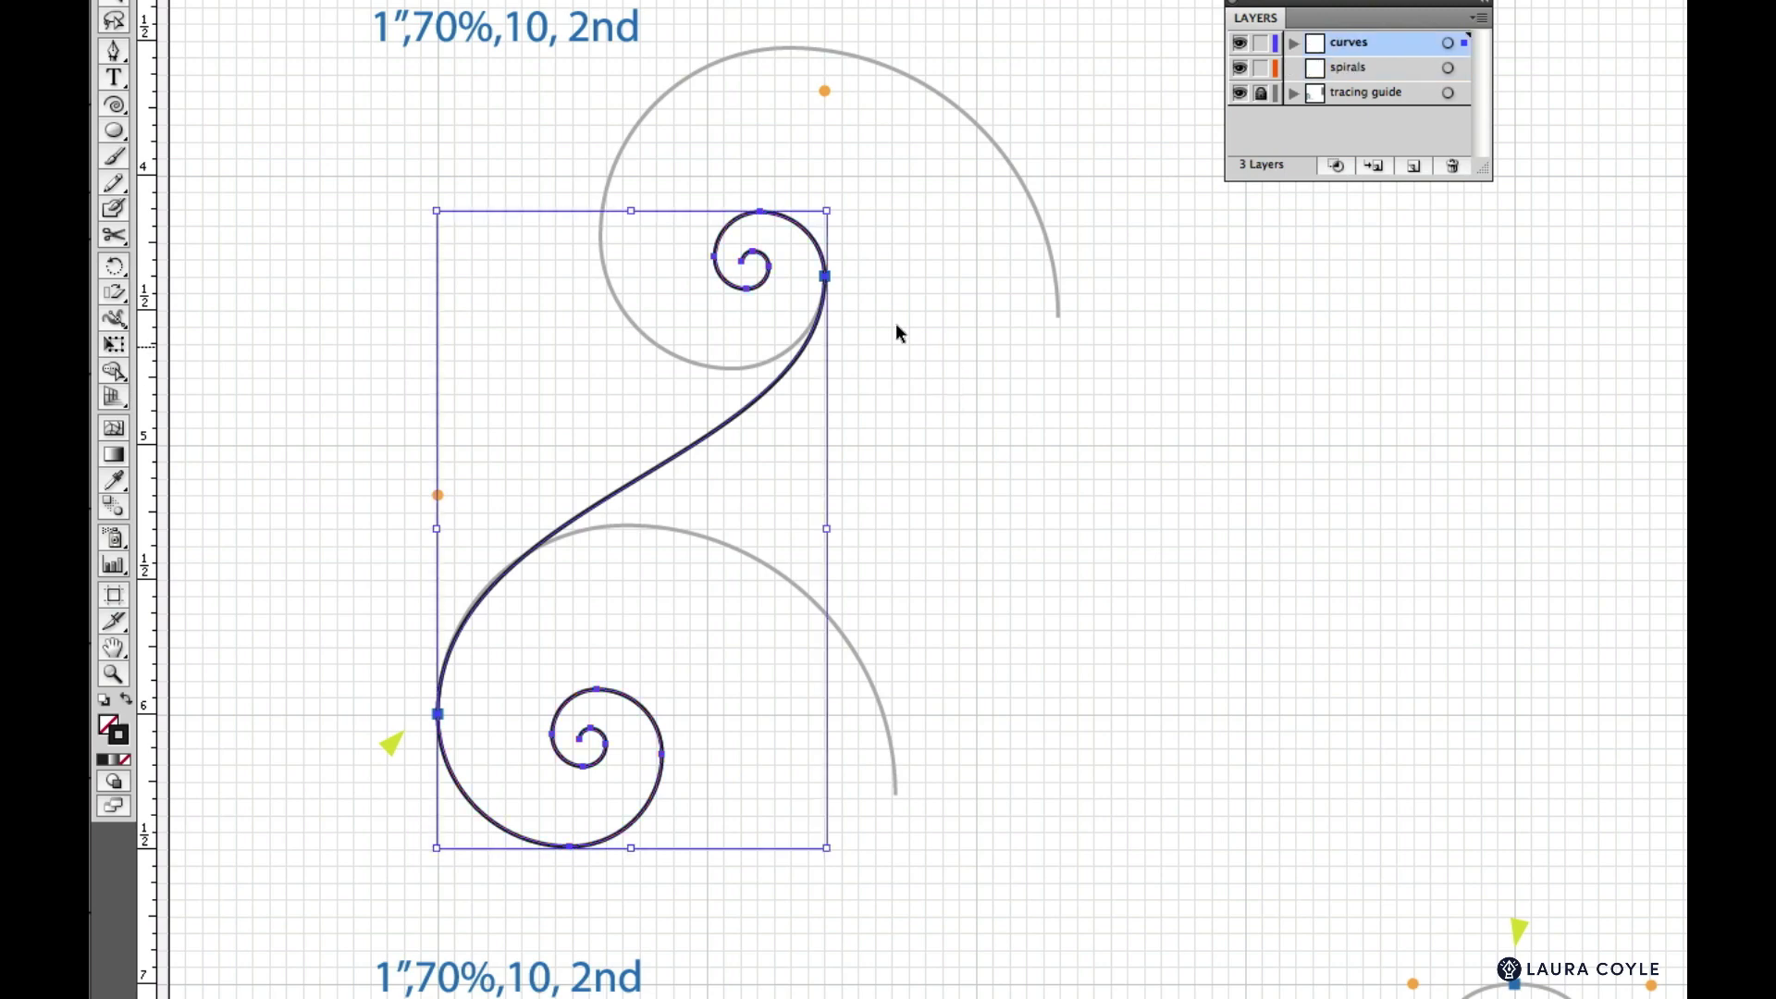
pyautogui.moveTo(774, 394); pyautogui.dragTo(814, 413)
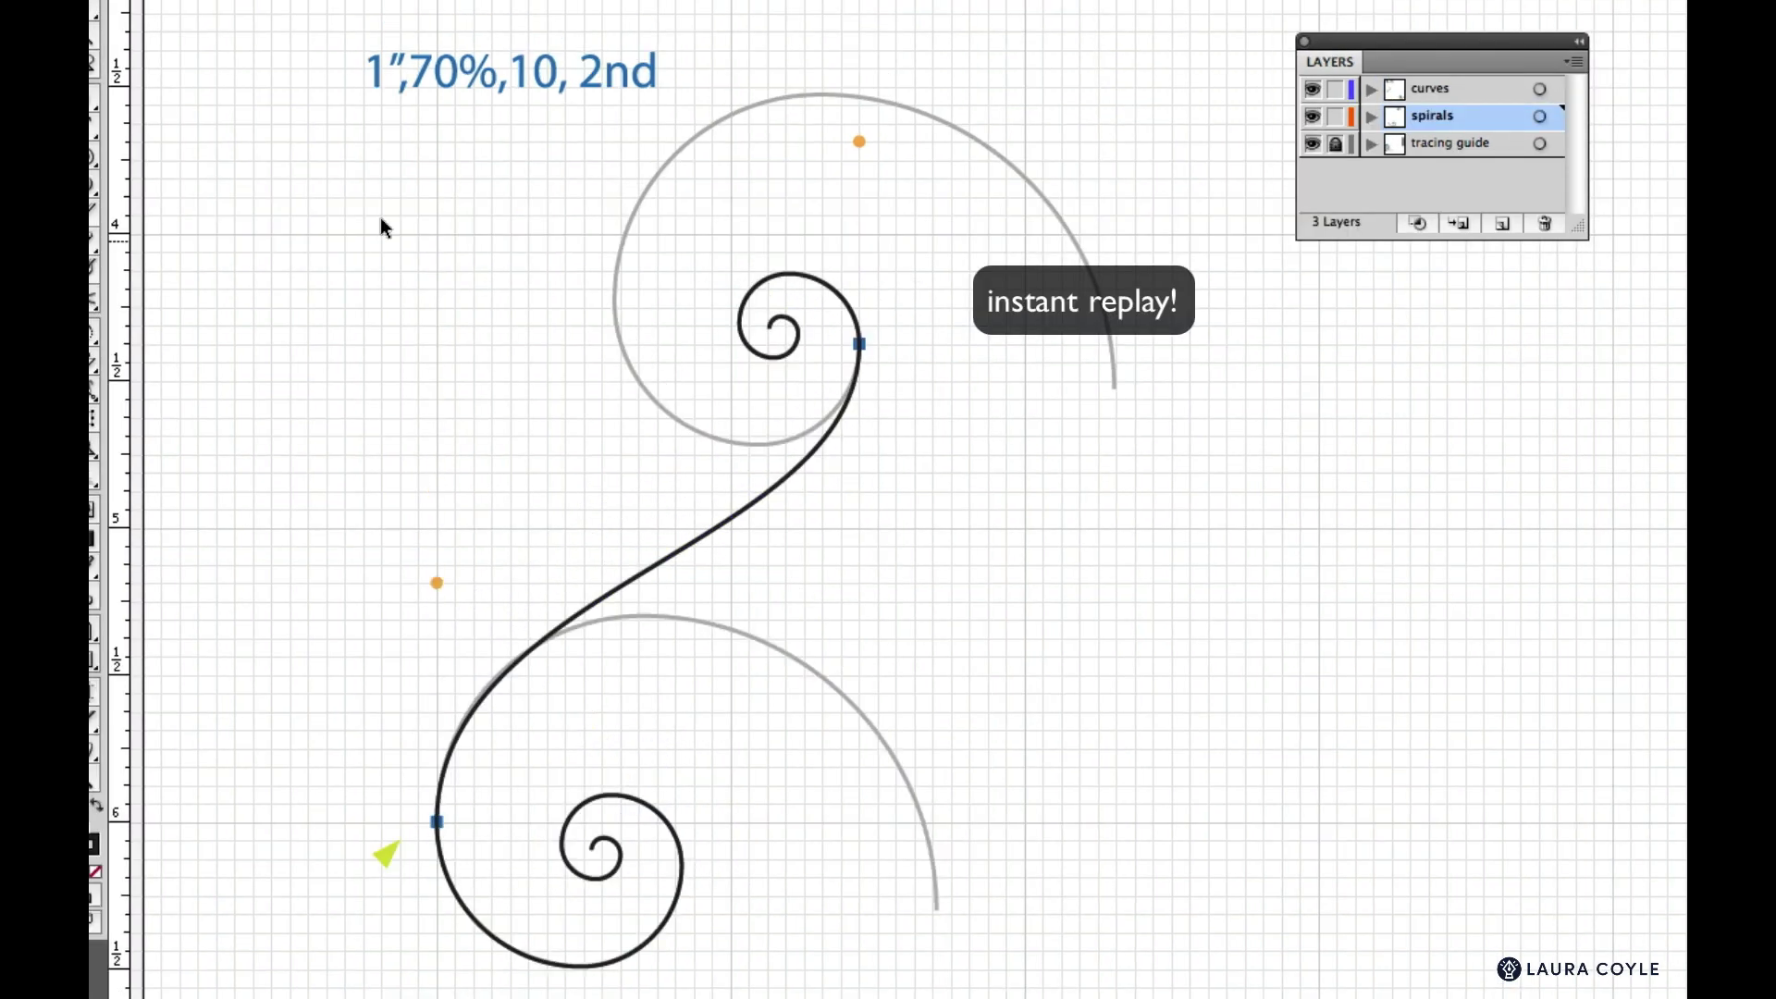
pyautogui.moveTo(381, 218); pyautogui.dragTo(912, 982)
pyautogui.press('a')
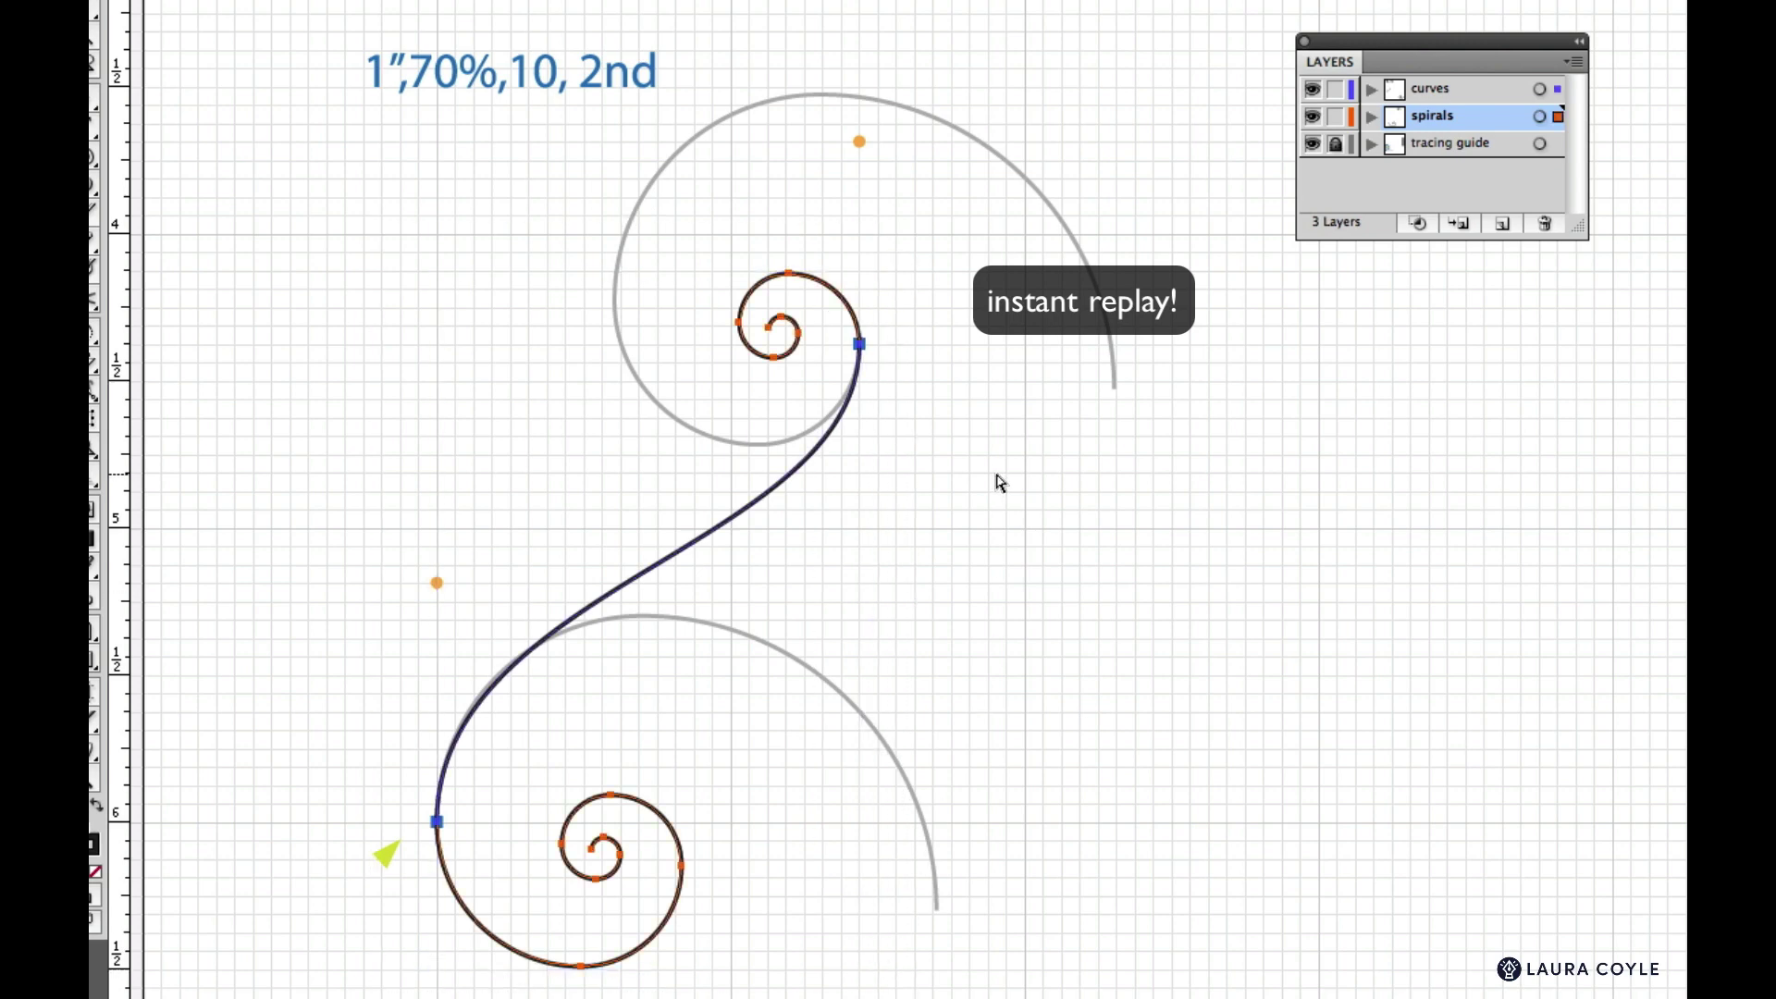
pyautogui.press('v')
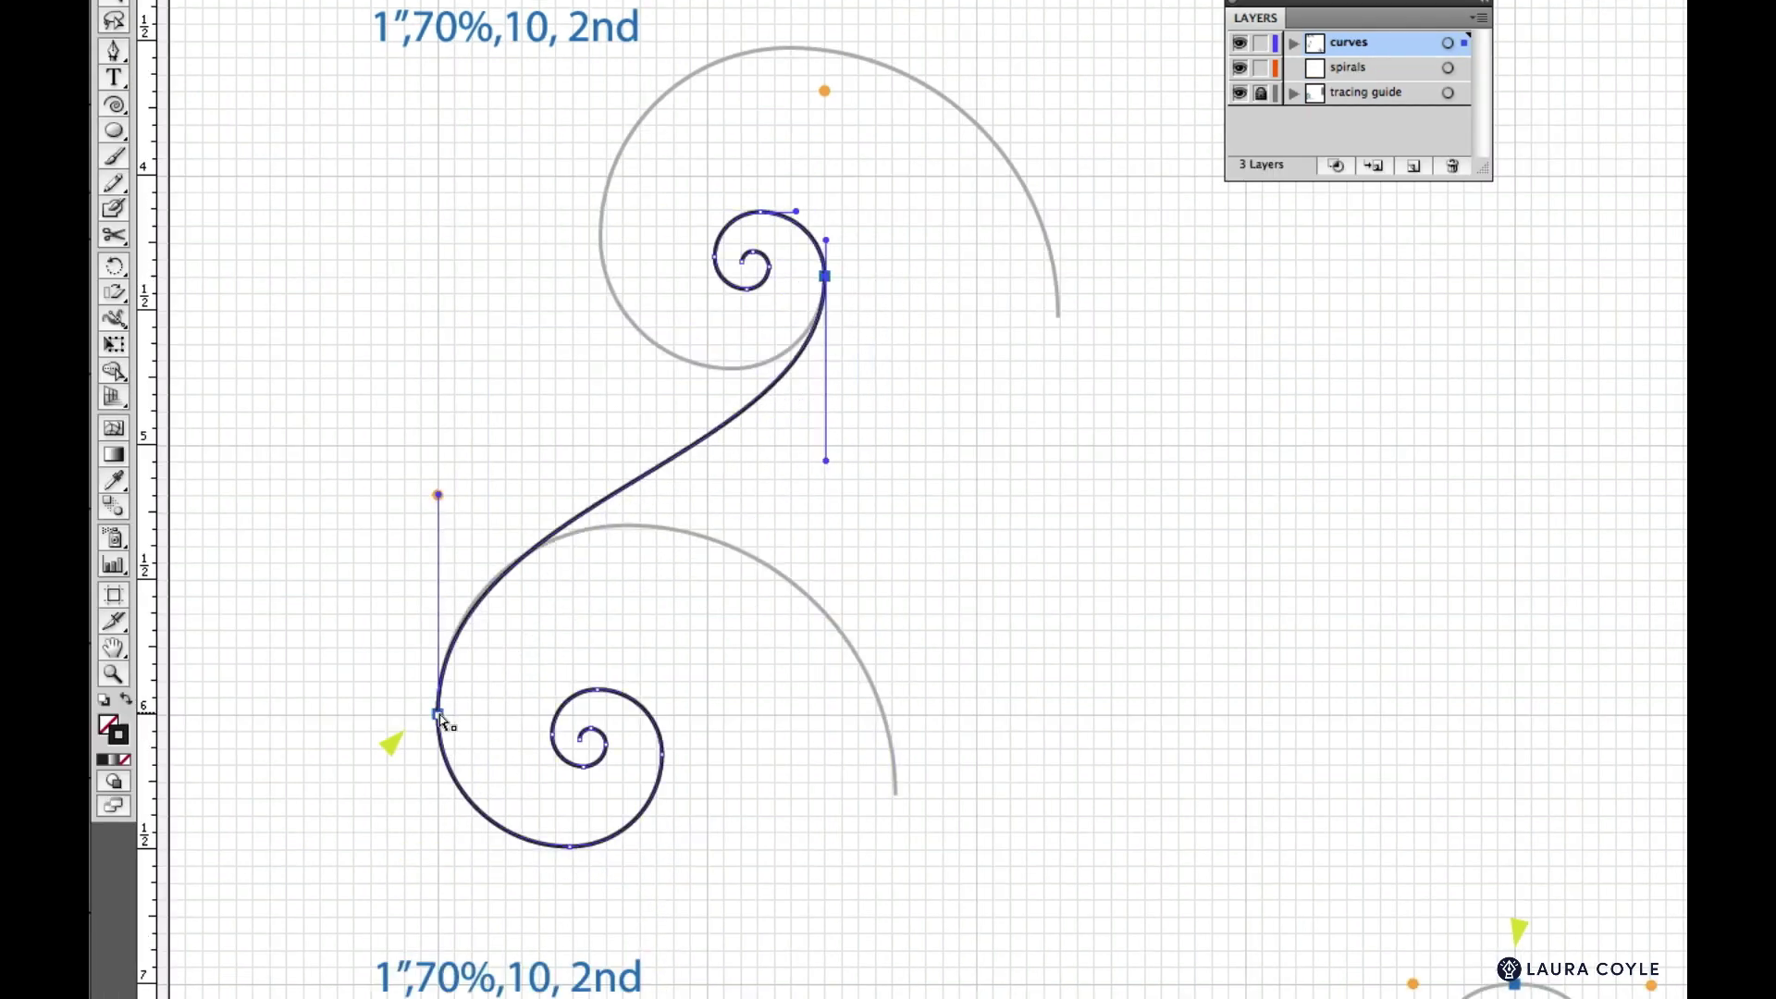
# Test the lower join by pulling its anchor point outward from the guide, and undo that move
pyautogui.moveTo(440, 720); pyautogui.dragTo(372, 686)
pyautogui.press('v')
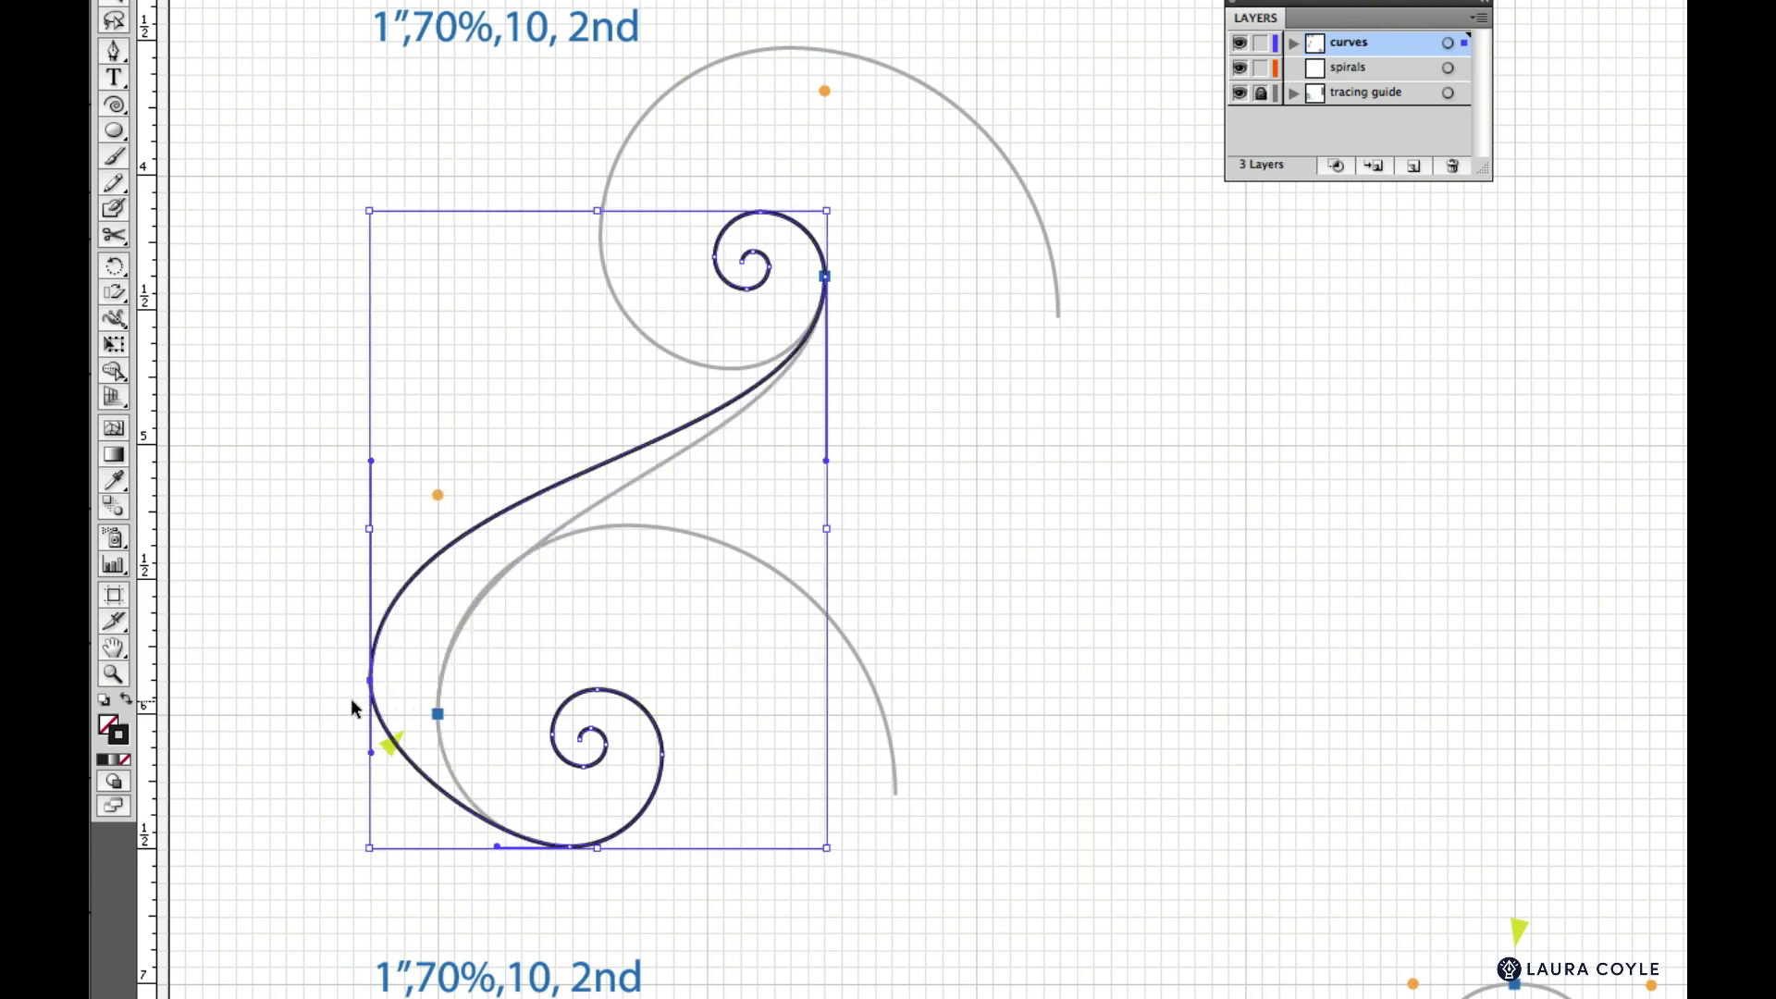
pyautogui.hotkey('ctrl', 'z')
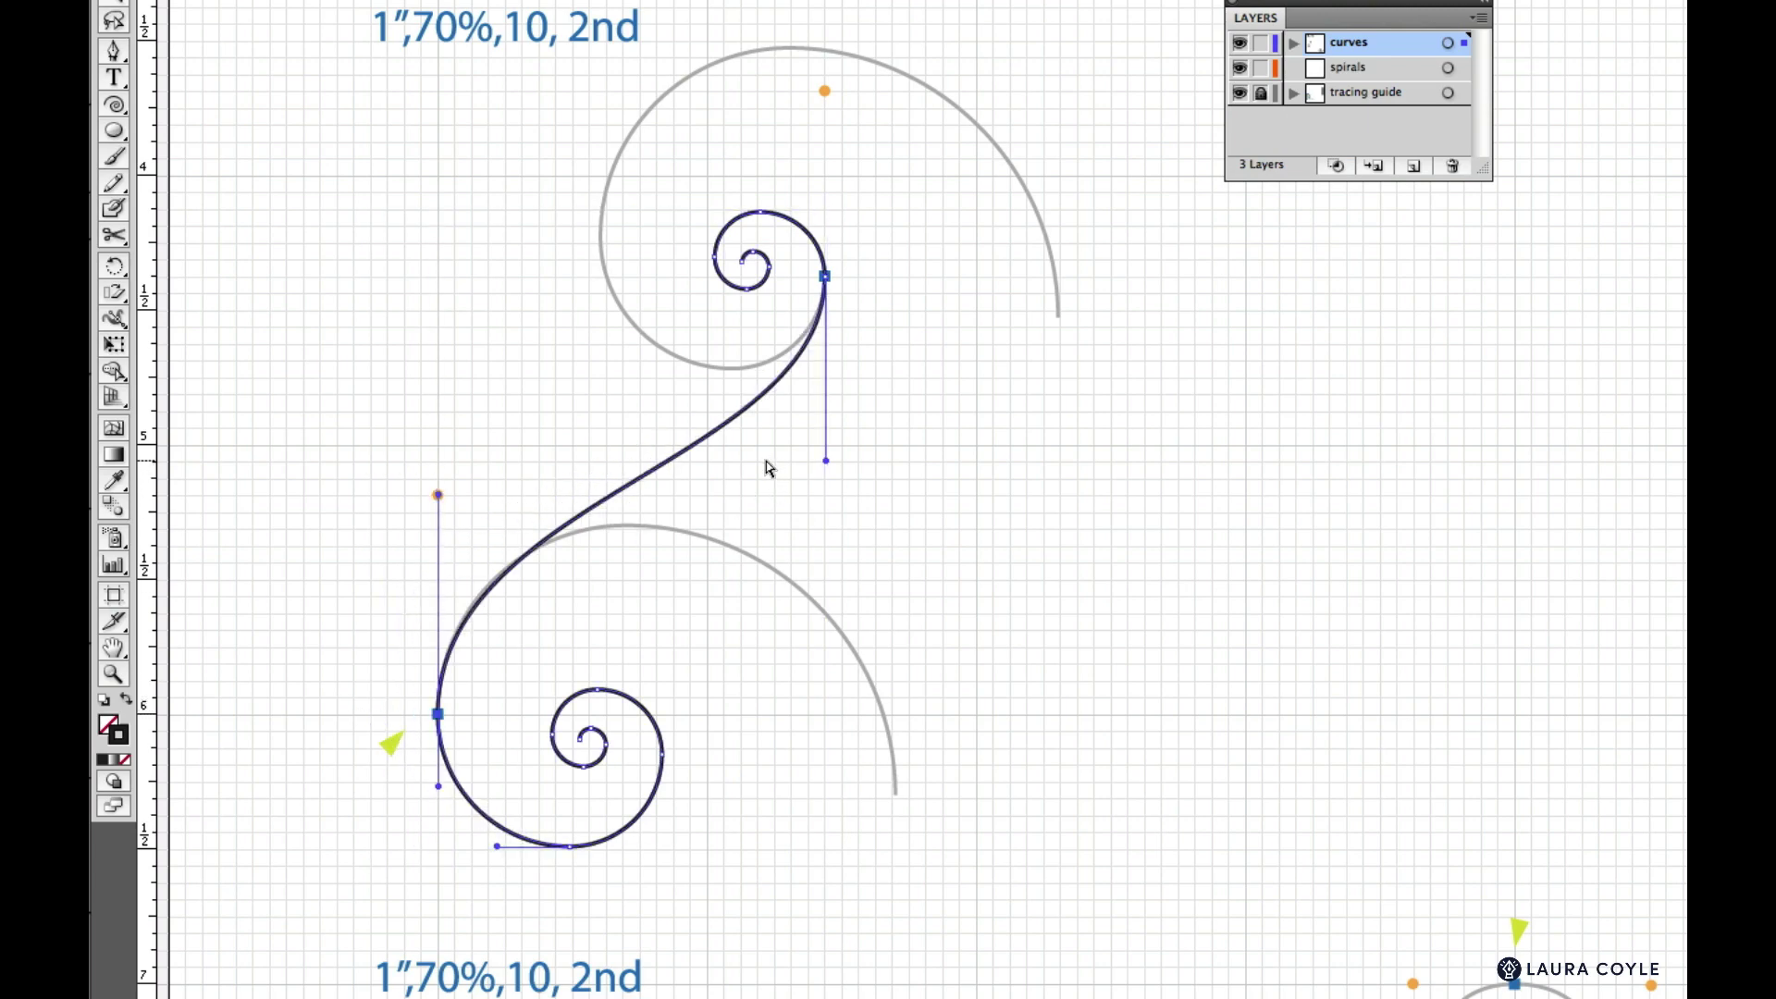
# Move the whole swirl aside to test that it is one path, and hide the tracing guide layer
pyautogui.press('v')
pyautogui.moveTo(747, 421); pyautogui.dragTo(1253, 491)
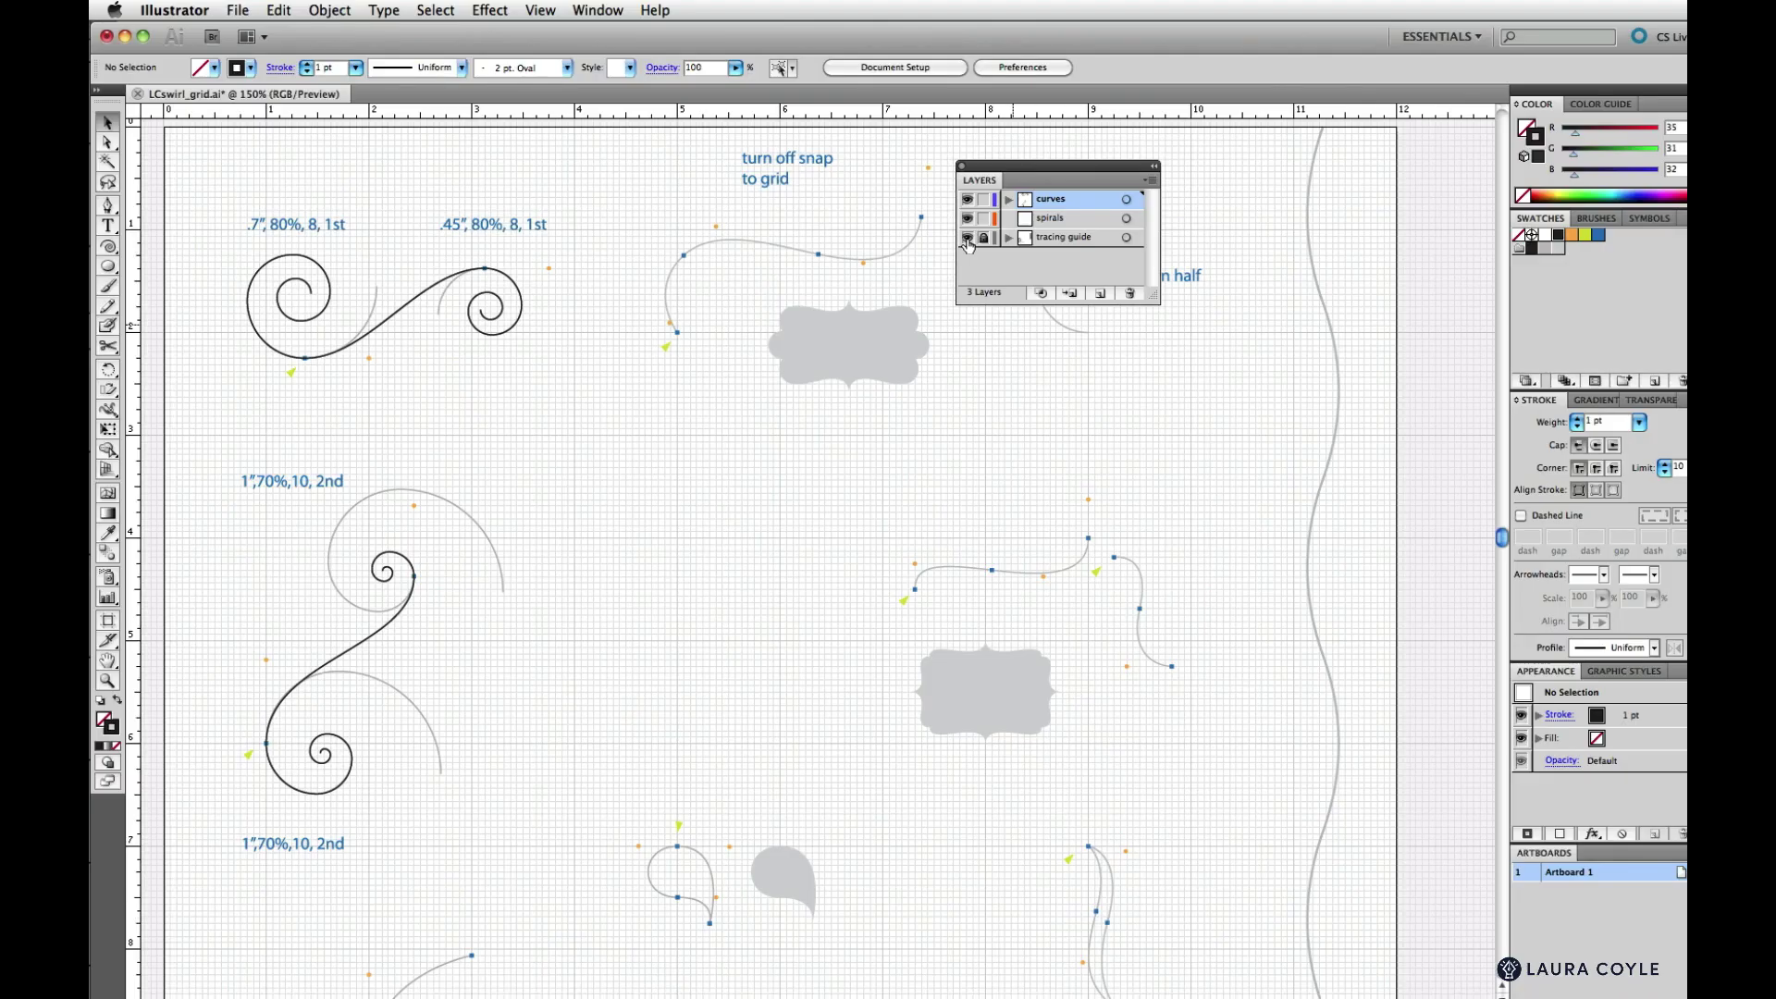
pyautogui.click(967, 238)
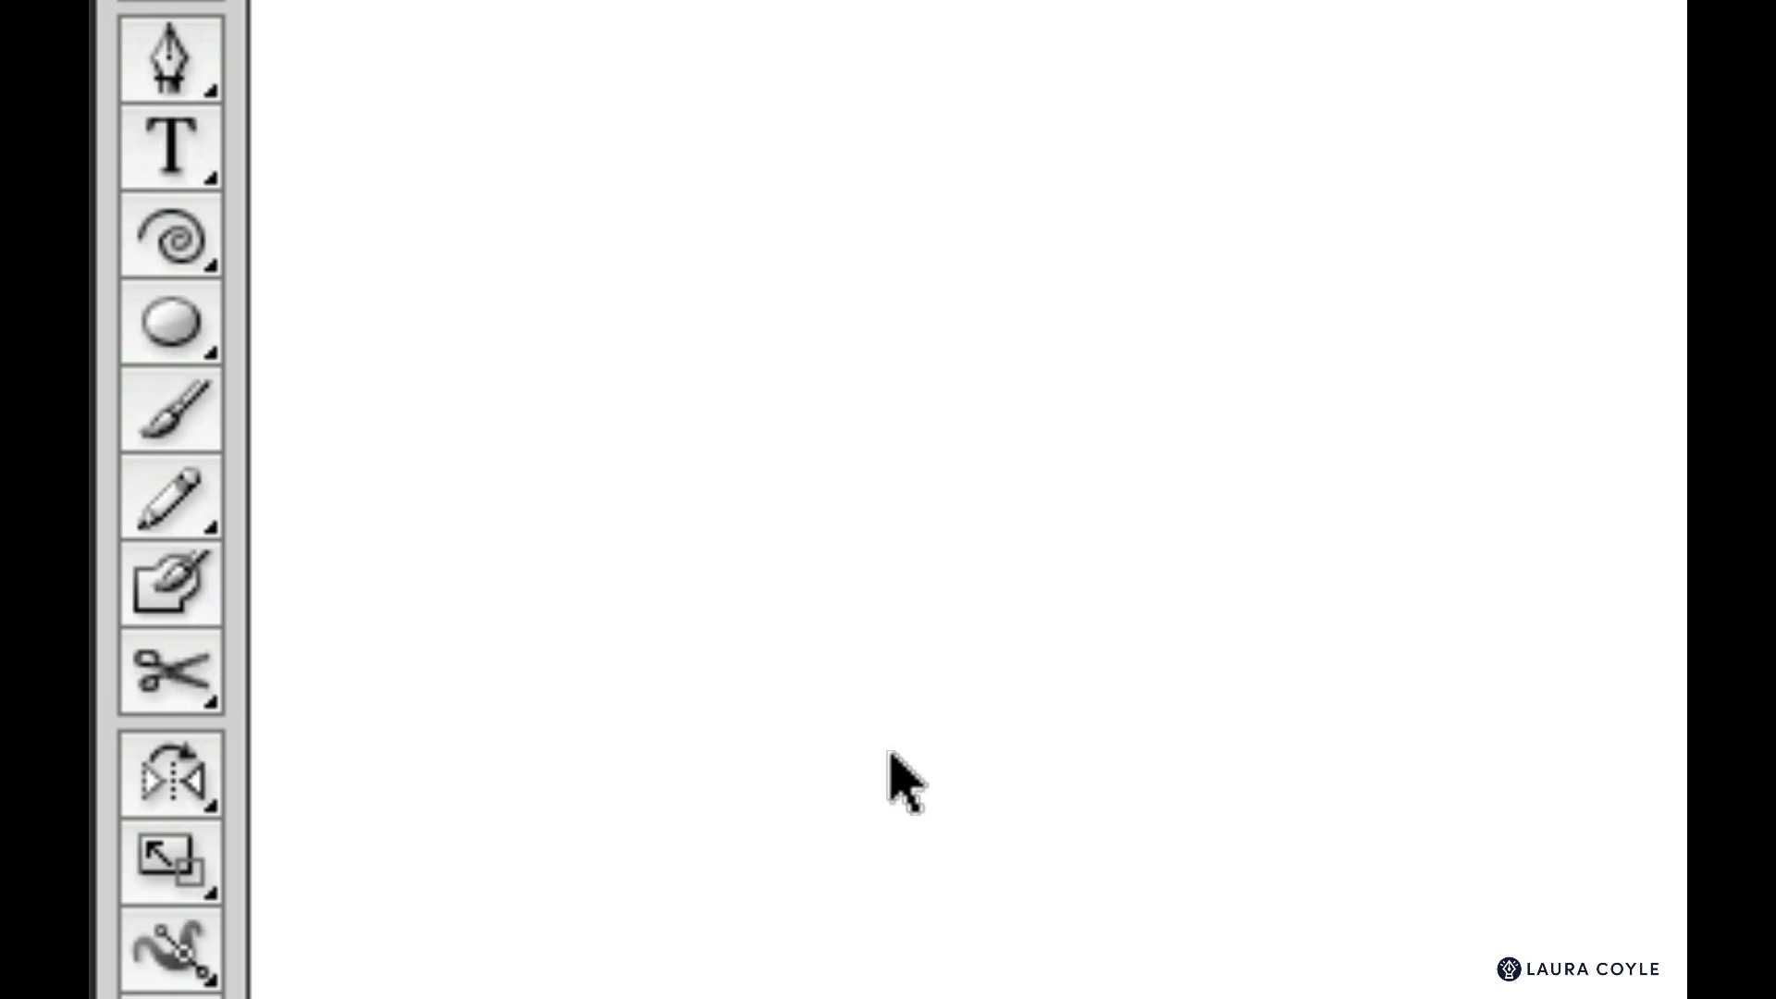
# Create a spiral on the blank artboard with 1 in radius, 80% decay, 24 segments and the first style
pyautogui.click(170, 233)
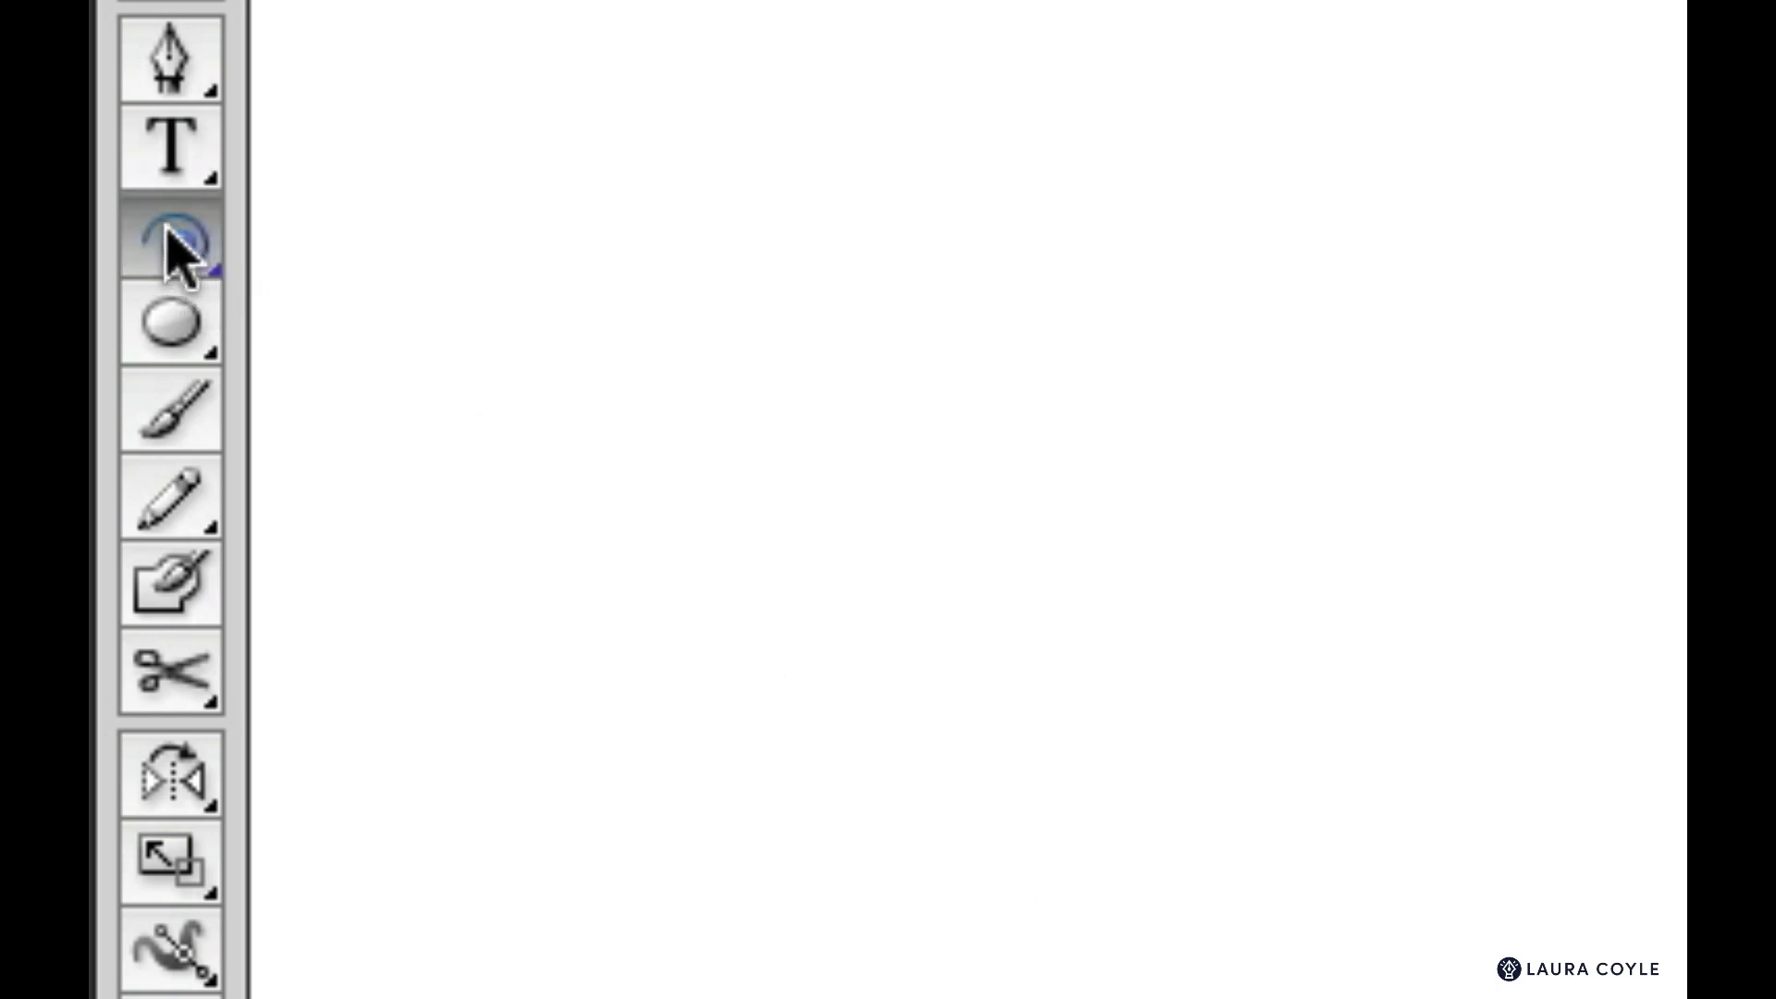
pyautogui.click(655, 288)
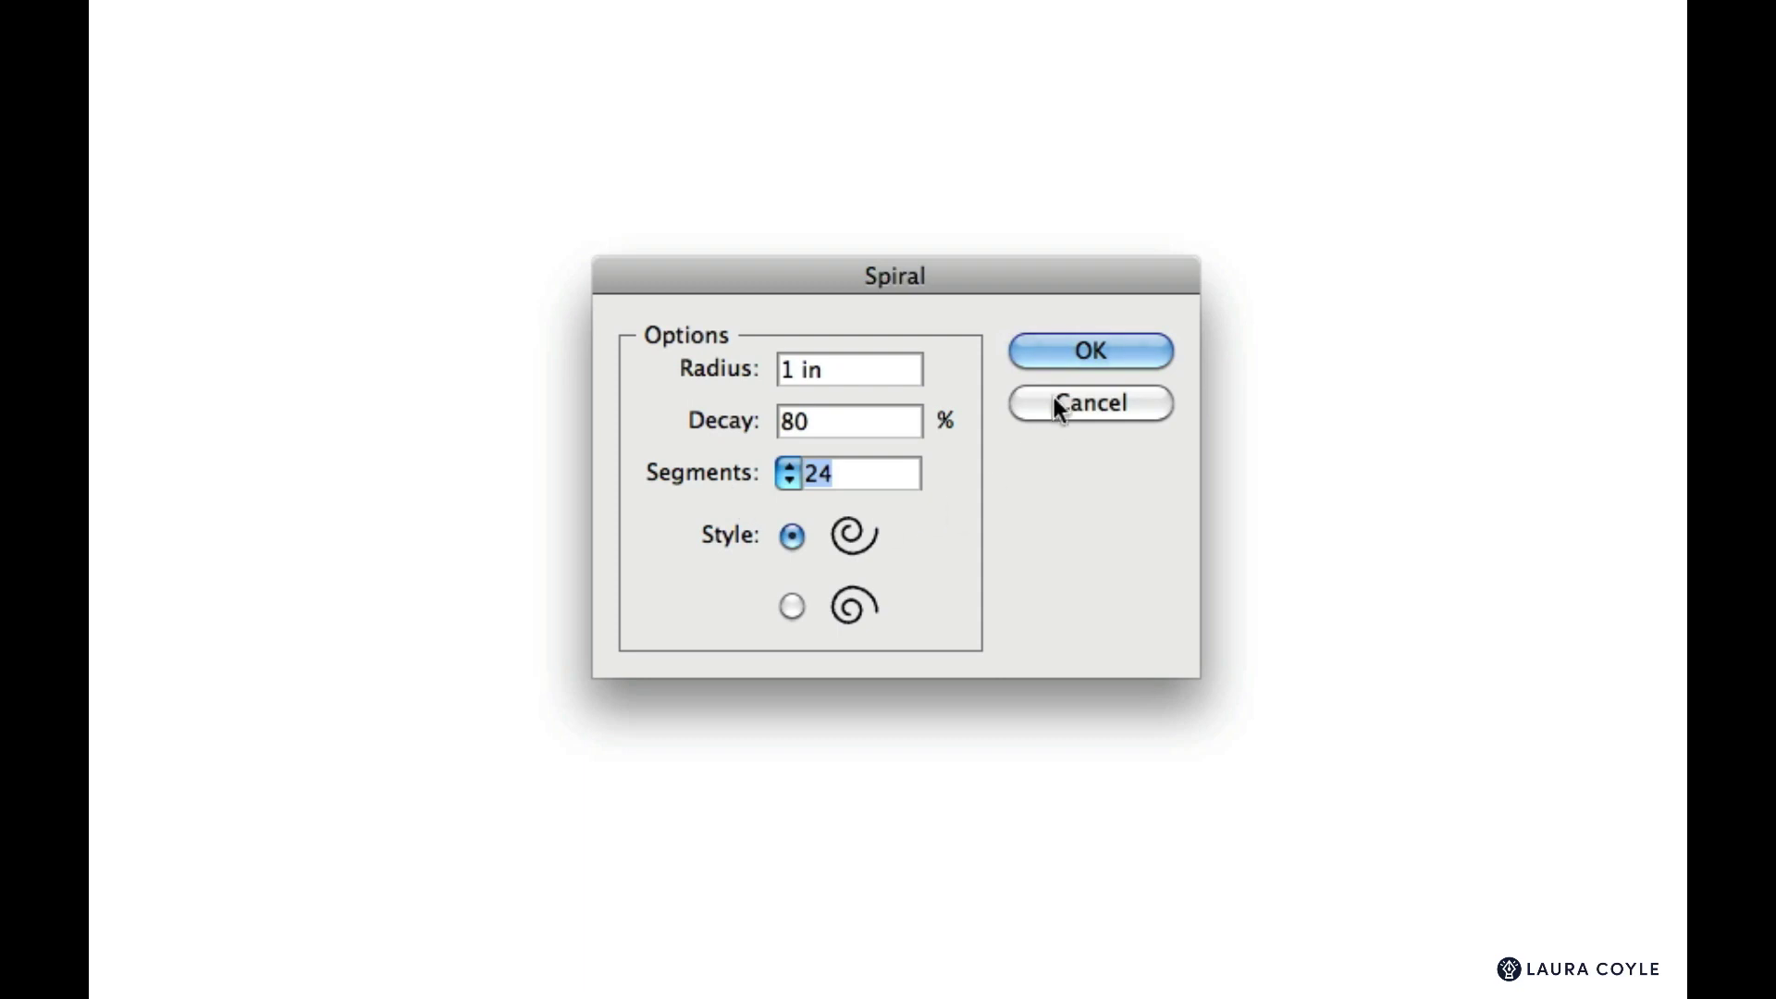
pyautogui.click(1058, 349)
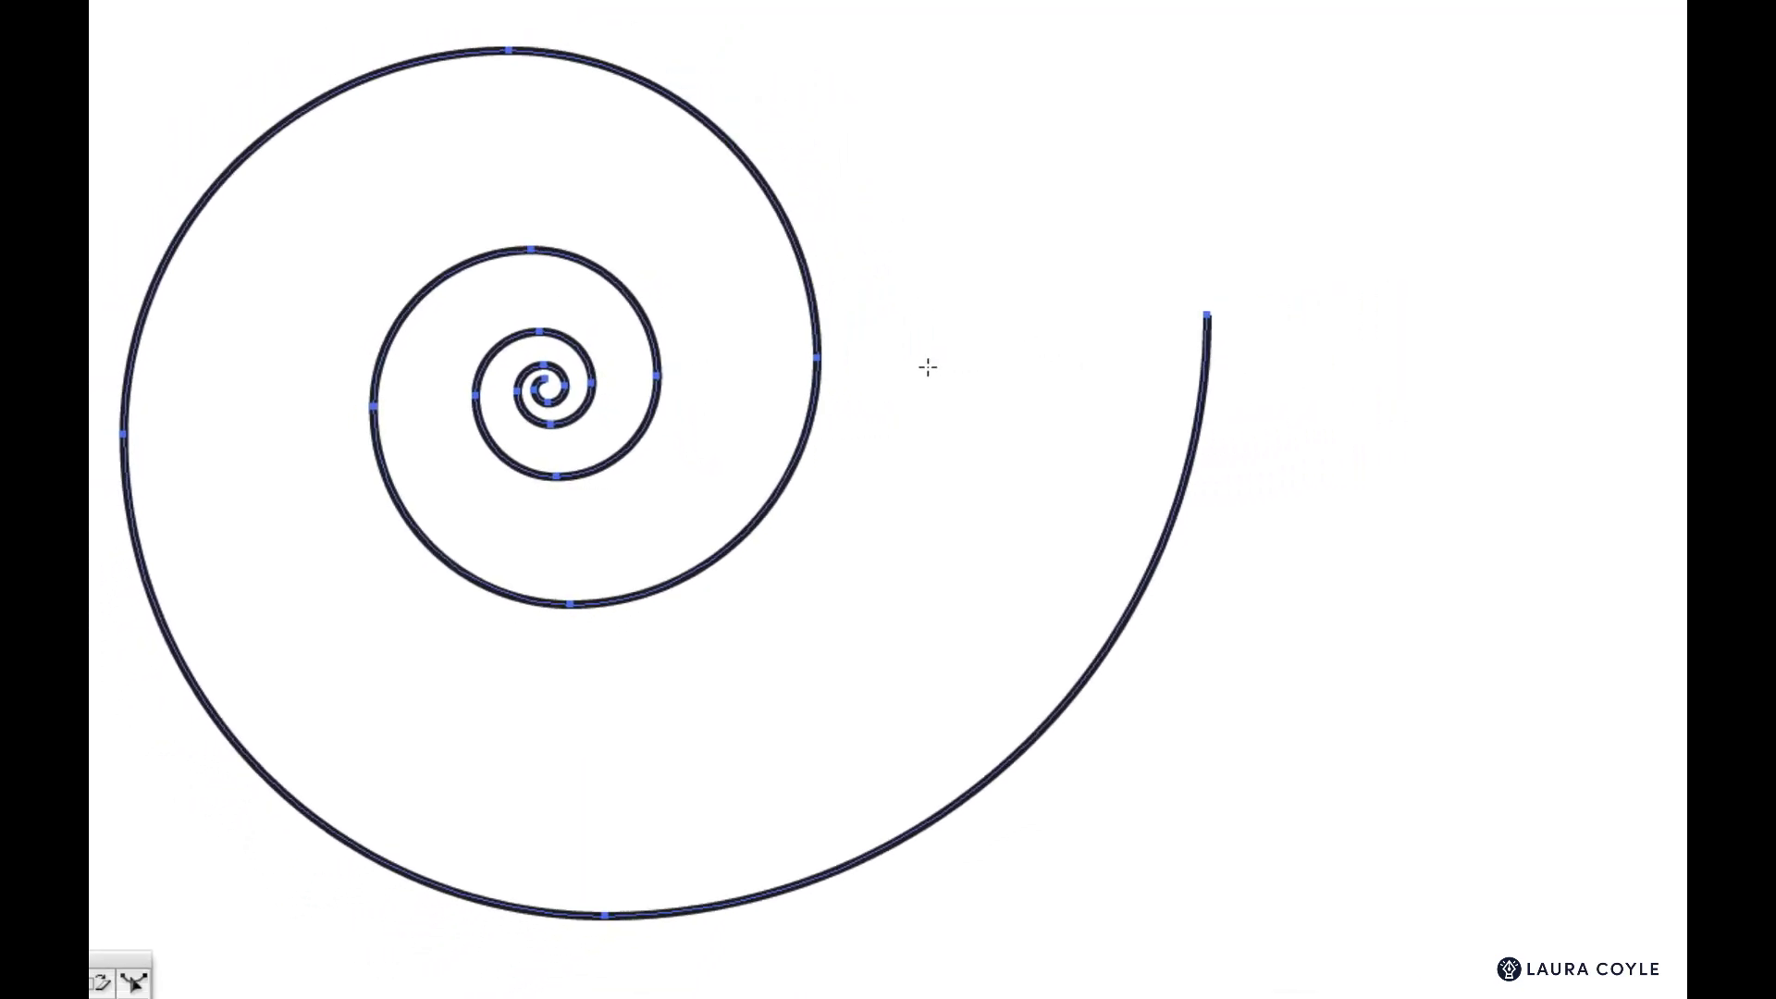
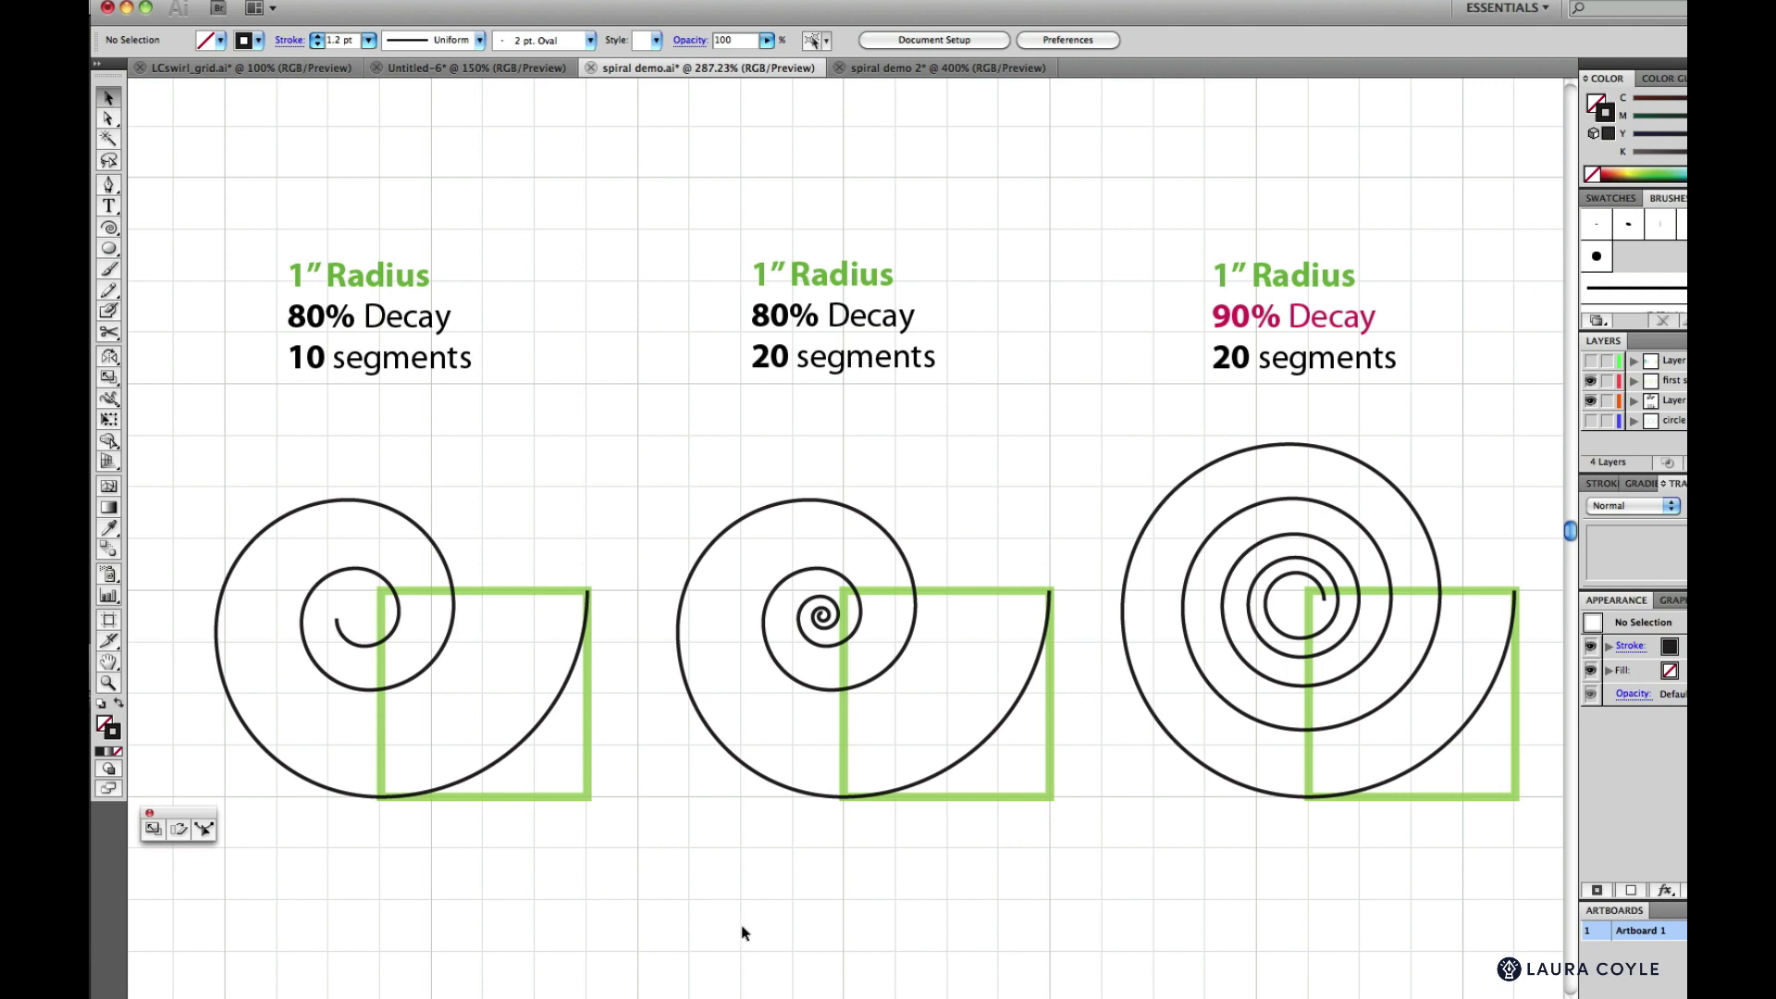
# Make an 80% scaled copy of the 10-segment spiral's green square and place it around the spiral's next quarter, on the shared baseline
pyautogui.click(593, 755)
pyautogui.doubleClick(153, 826)
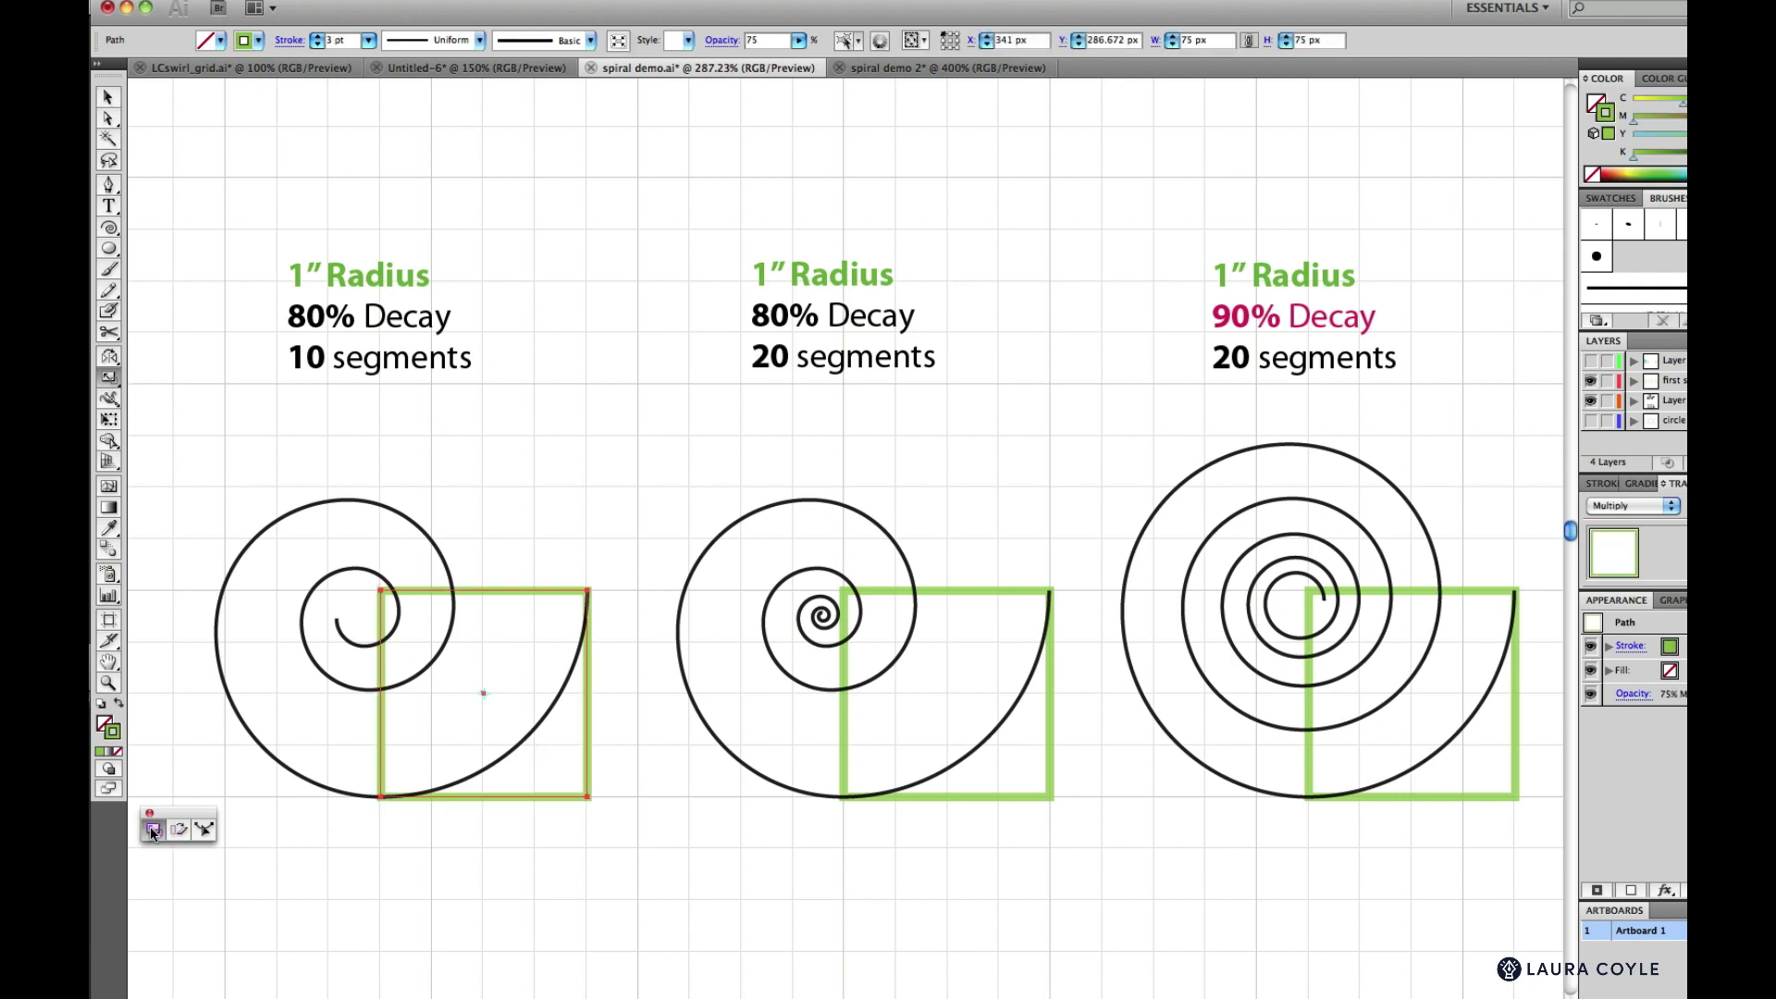
pyautogui.write('80')
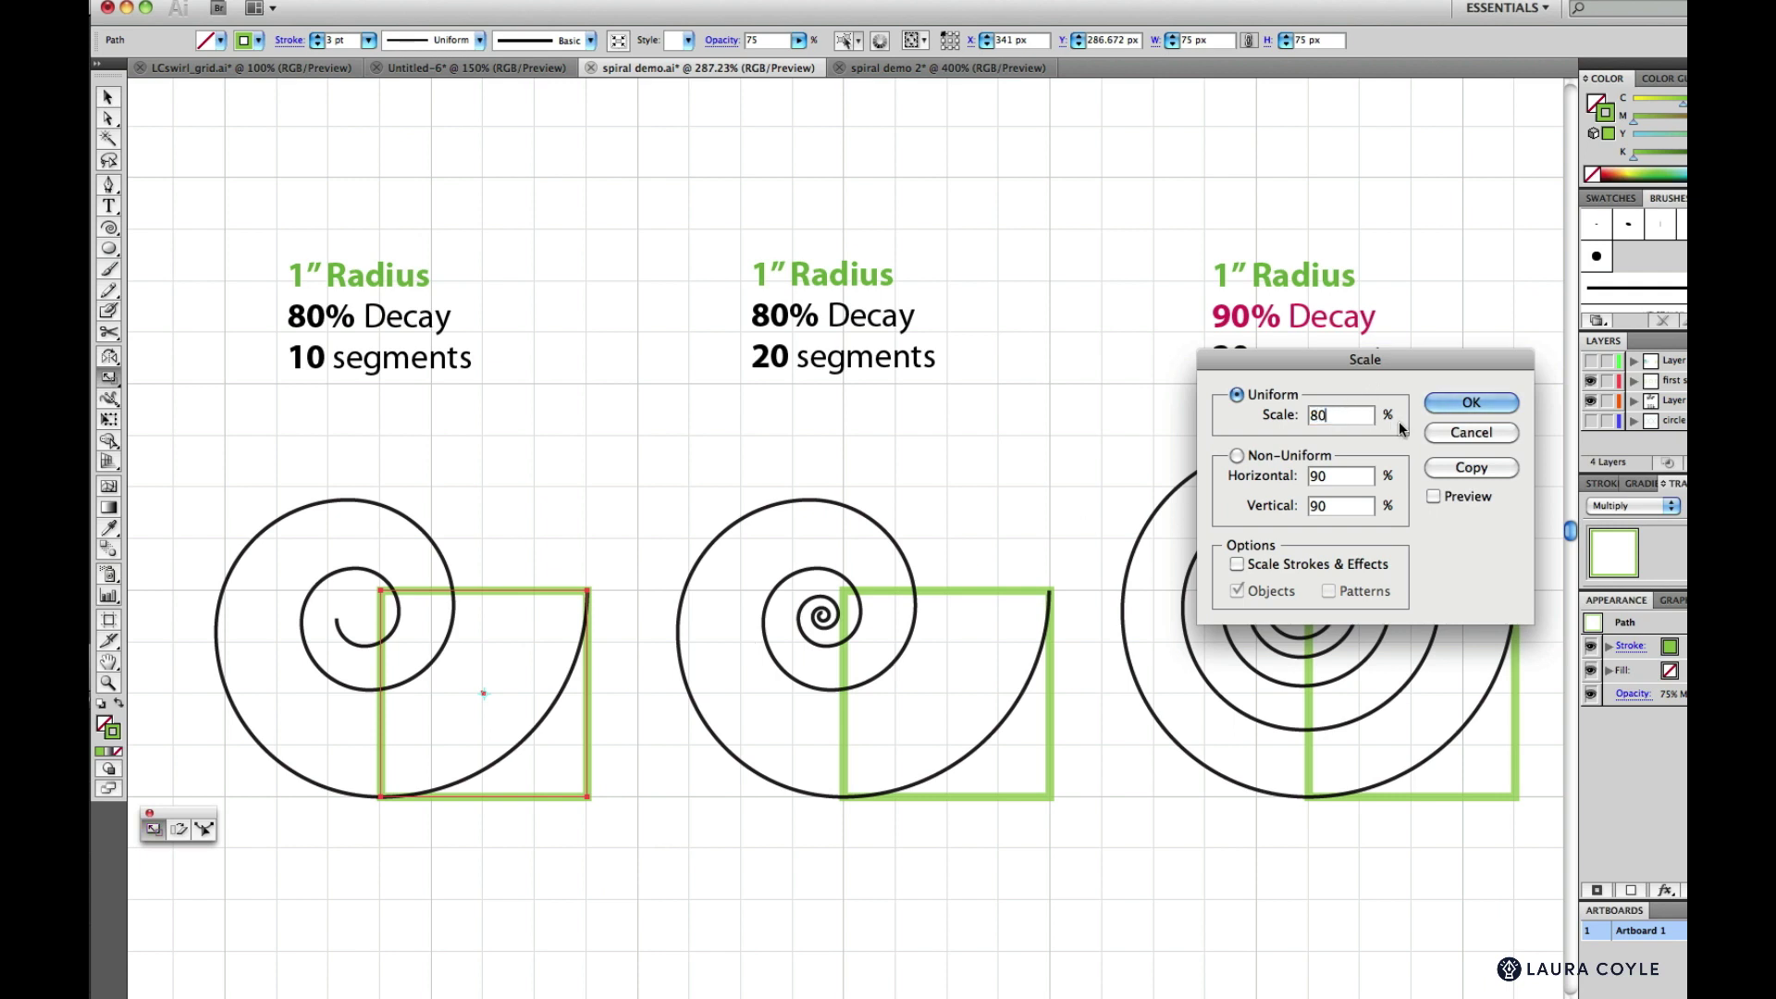
pyautogui.click(1459, 469)
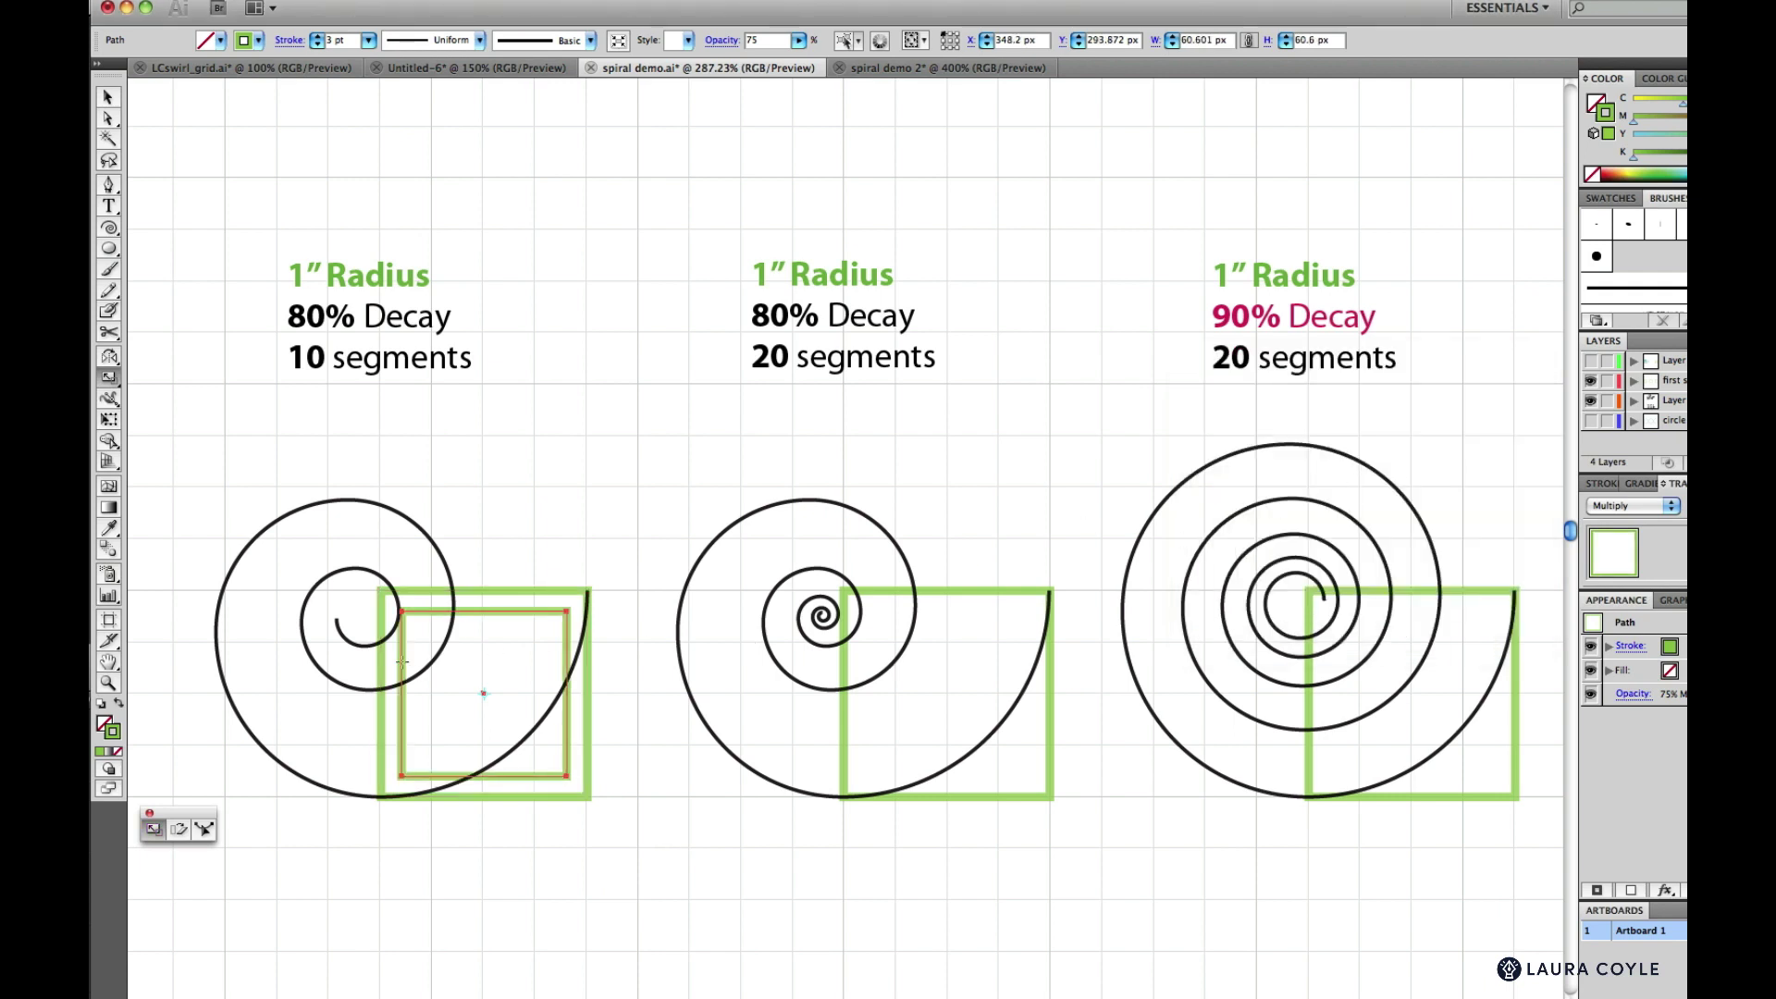
pyautogui.press('v')
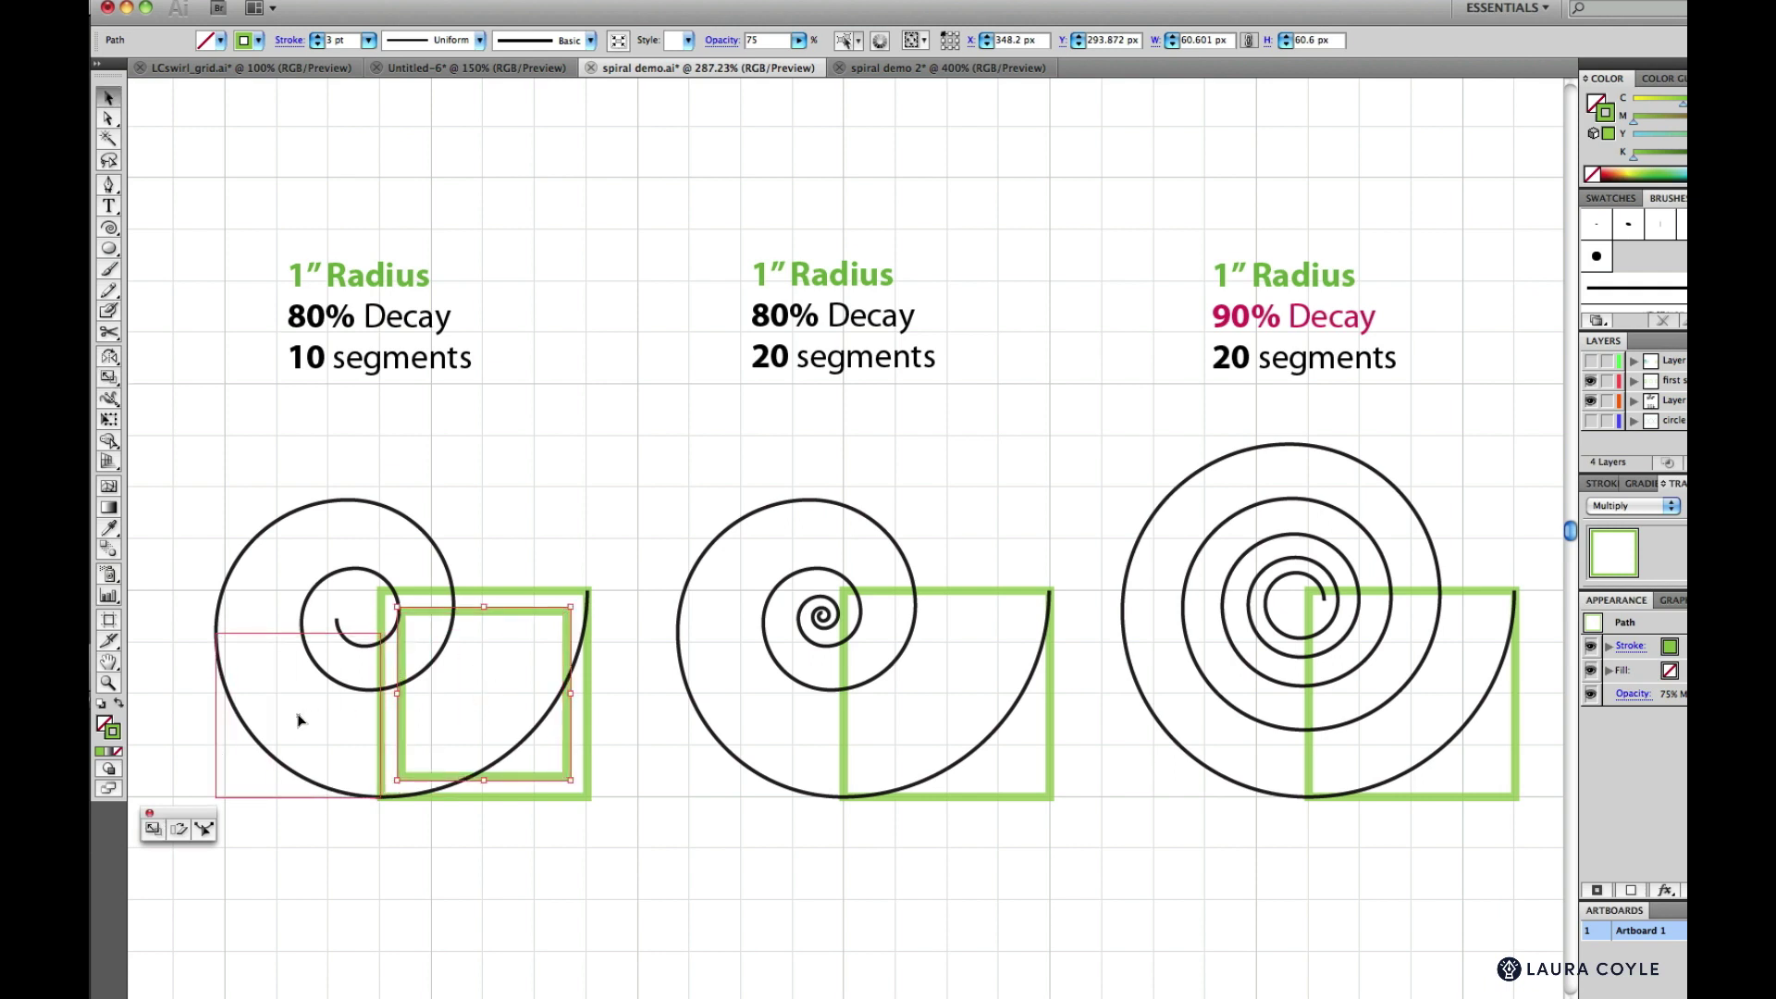
pyautogui.moveTo(298, 719); pyautogui.dragTo(296, 716)
pyautogui.click(292, 777)
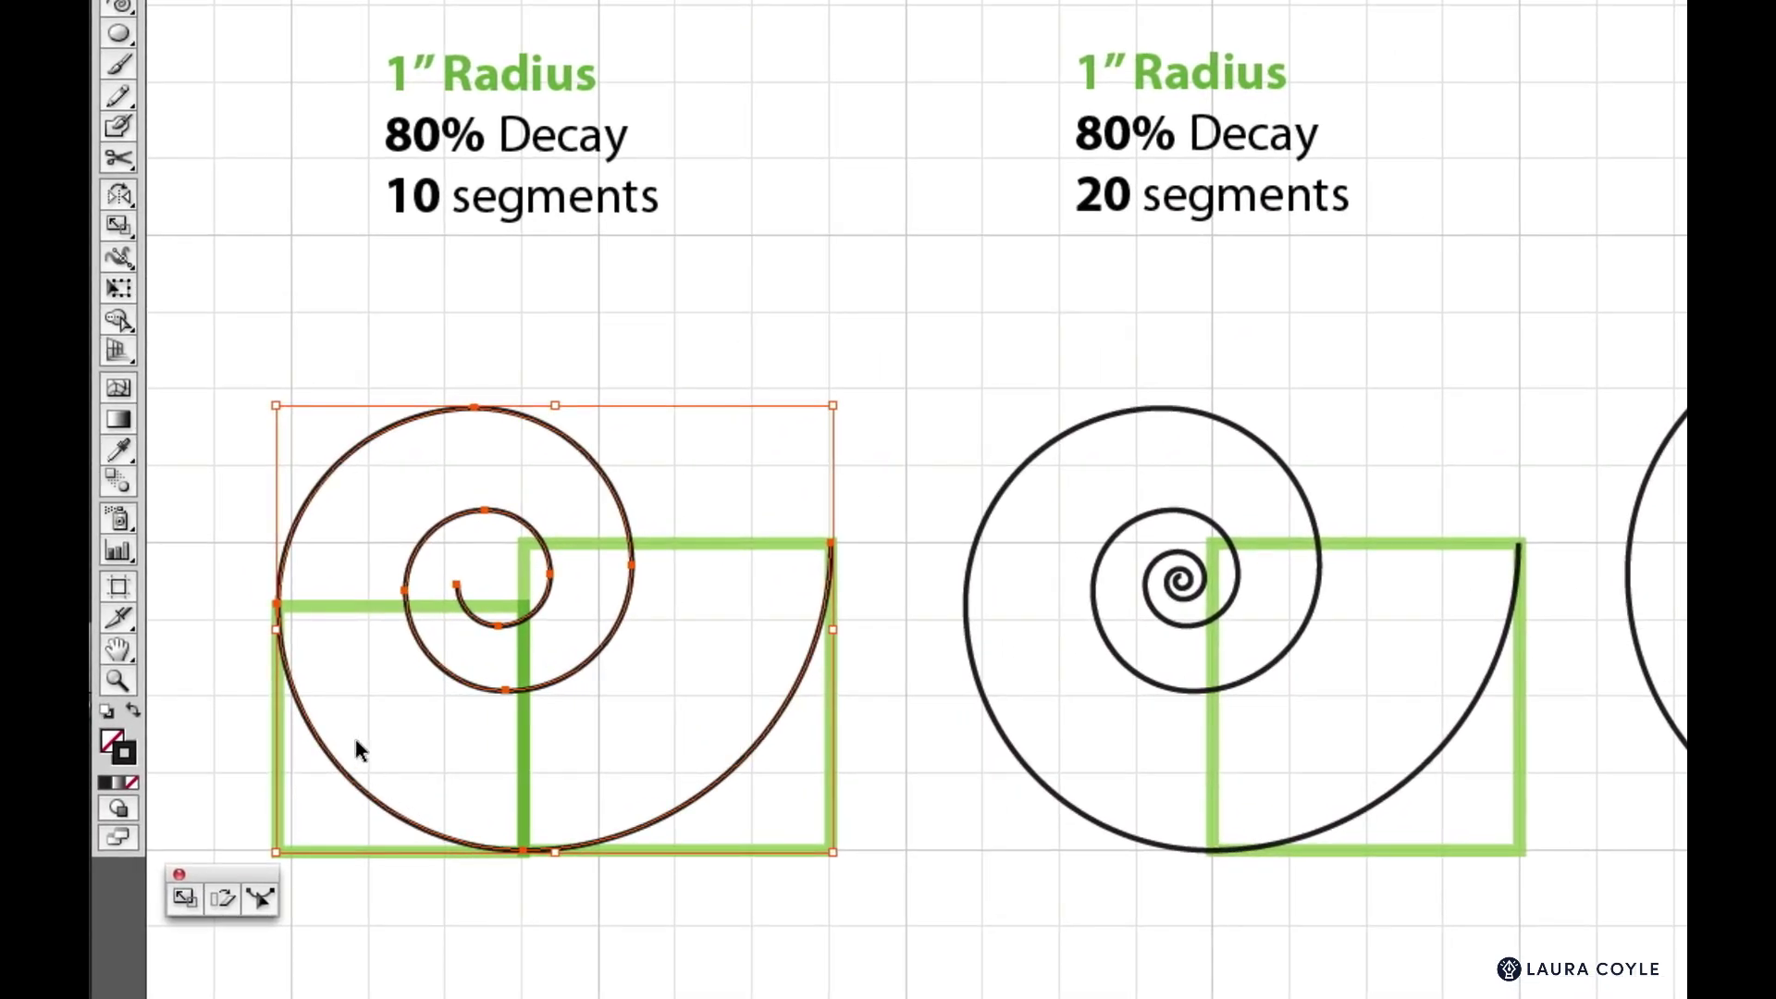
pyautogui.click(385, 879)
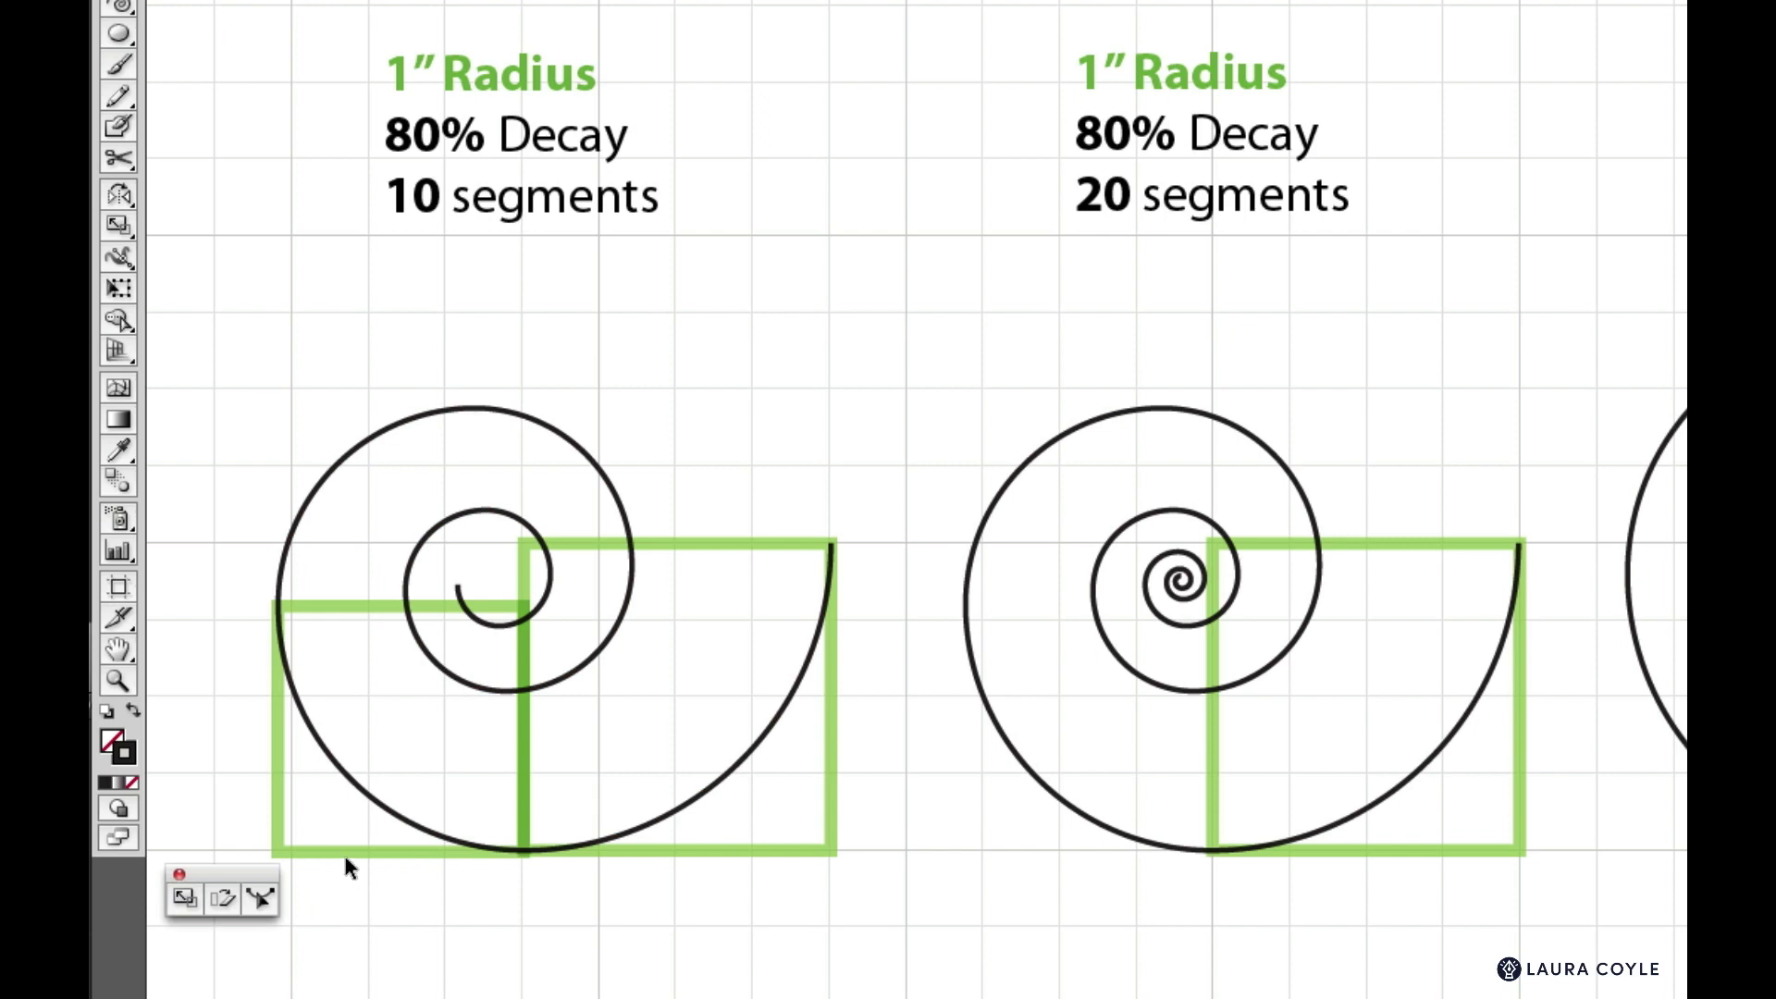
# Make an 80% scaled copy of the smaller green square and place it directly above, around the 10-segment spiral's third quarter
pyautogui.moveTo(350, 829); pyautogui.dragTo(357, 818)
pyautogui.click(184, 897)
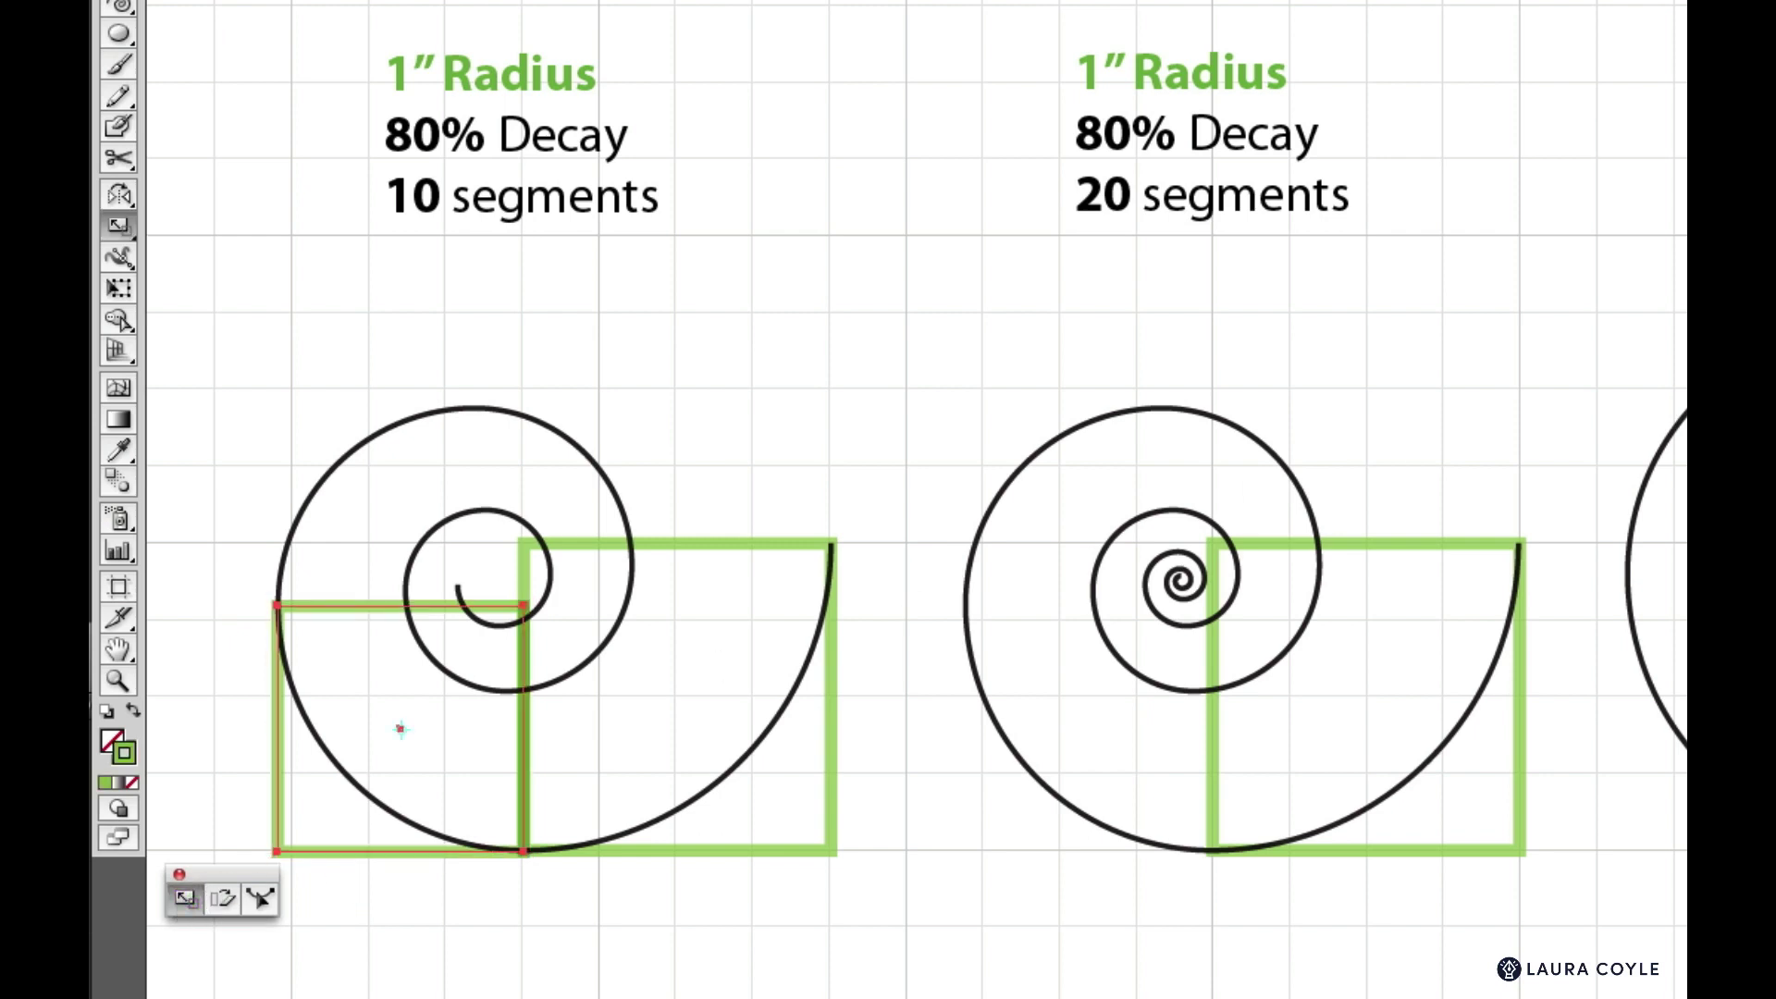
pyautogui.moveTo(277, 852); pyautogui.dragTo(297, 832)
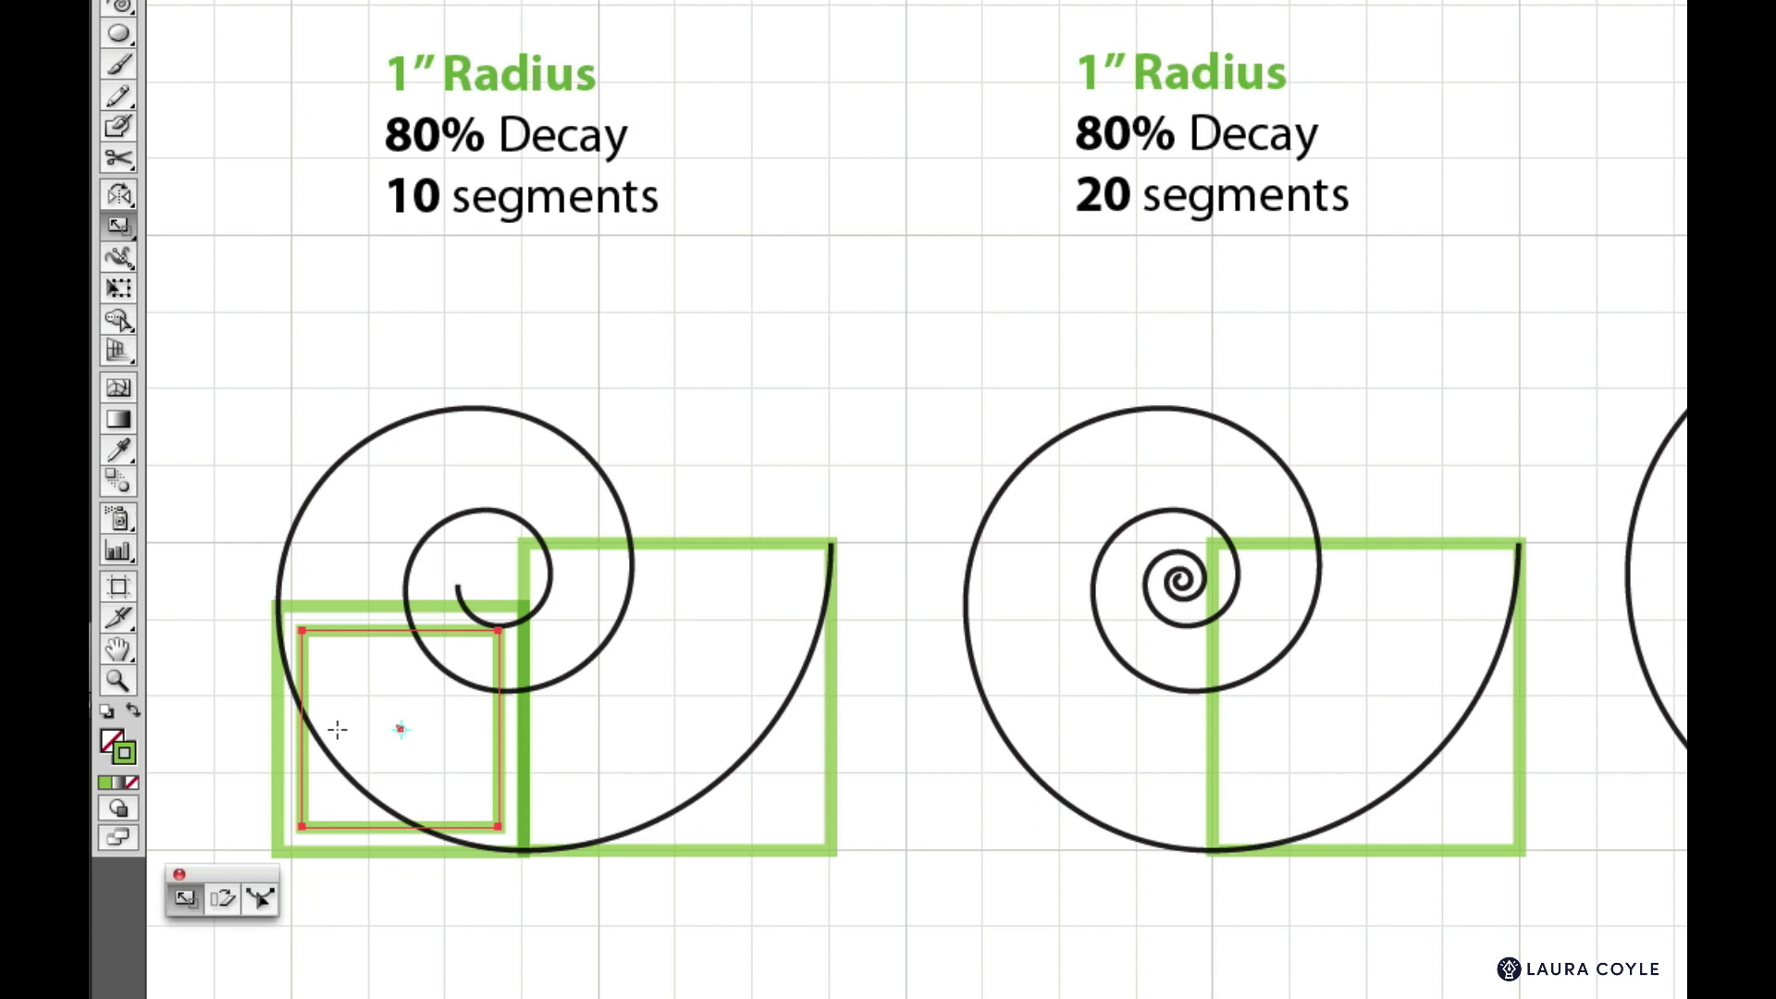
pyautogui.press('v')
pyautogui.moveTo(397, 735); pyautogui.dragTo(369, 508)
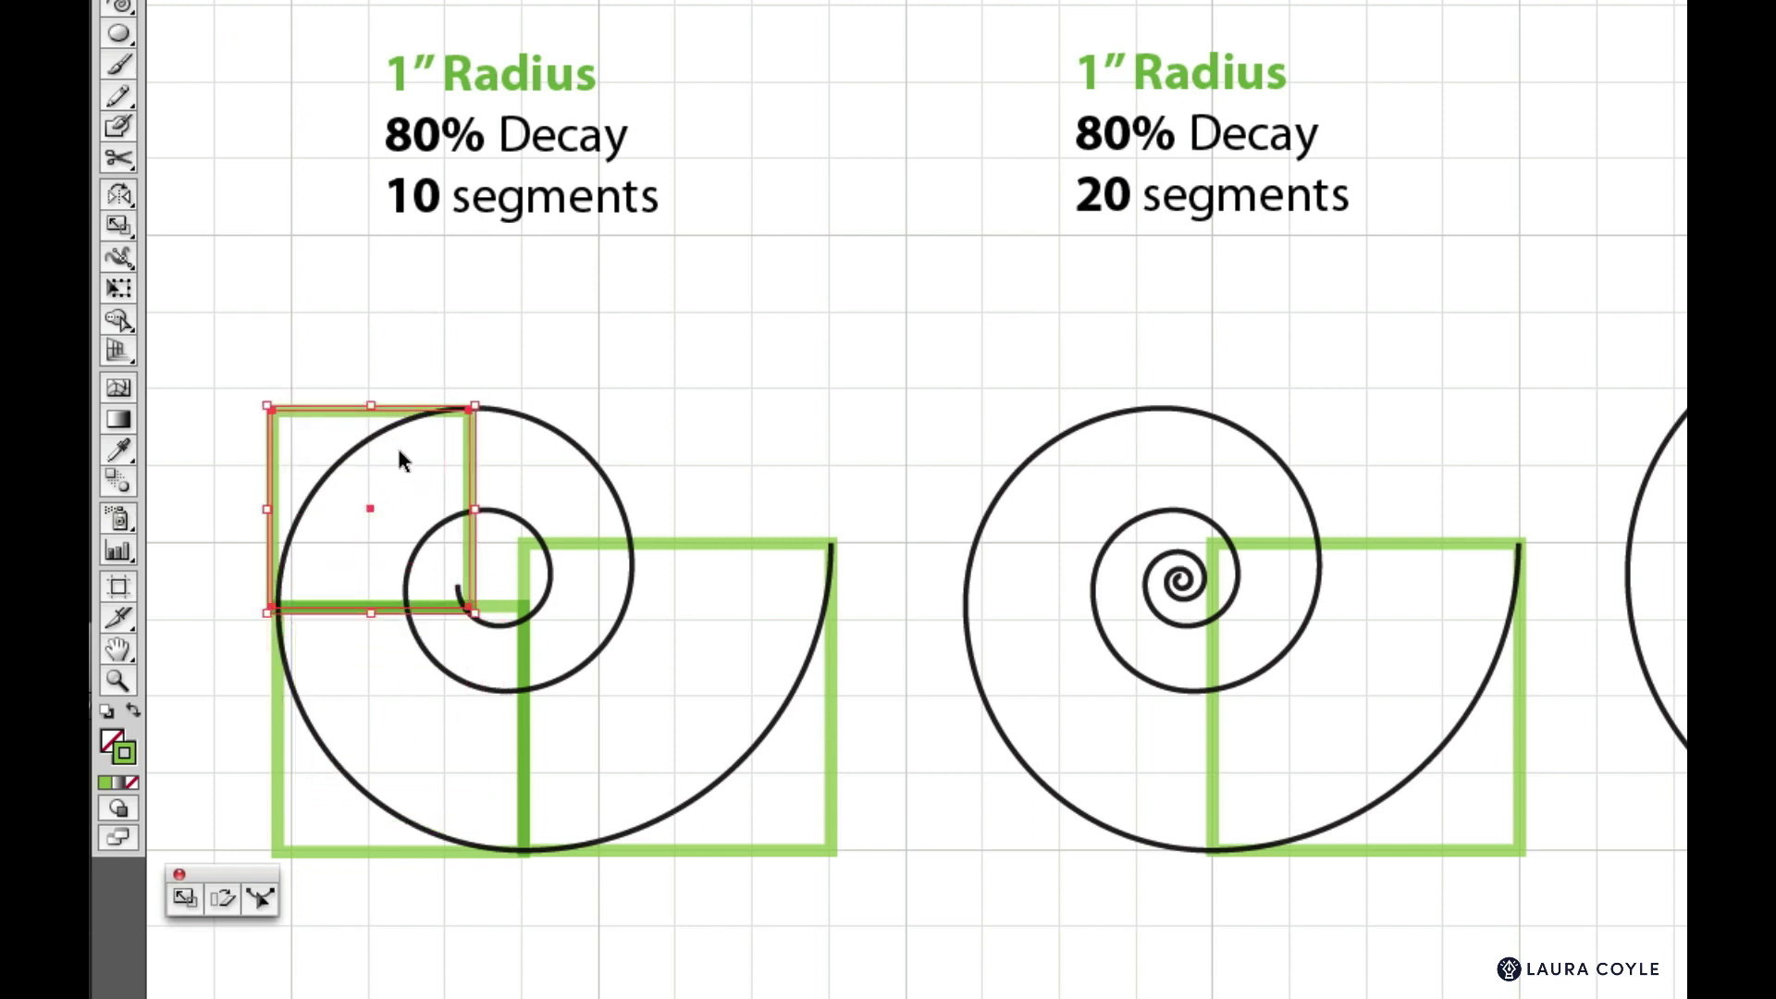
pyautogui.click(358, 453)
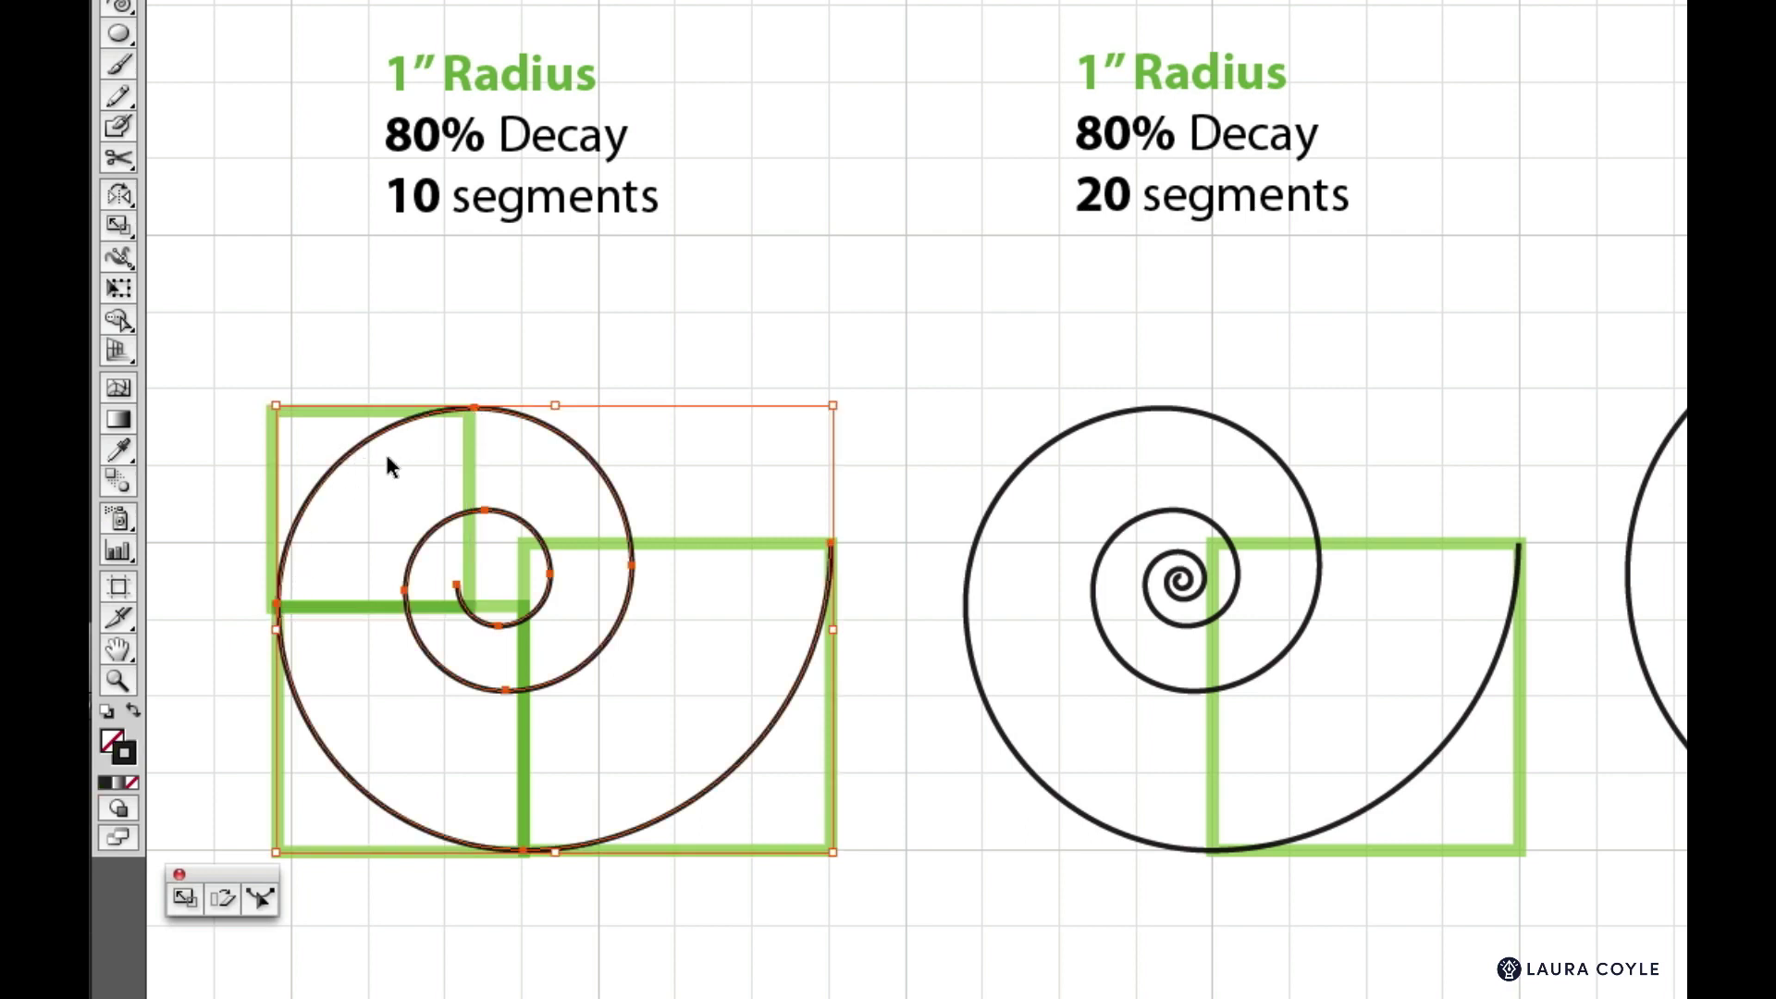
pyautogui.click(553, 422)
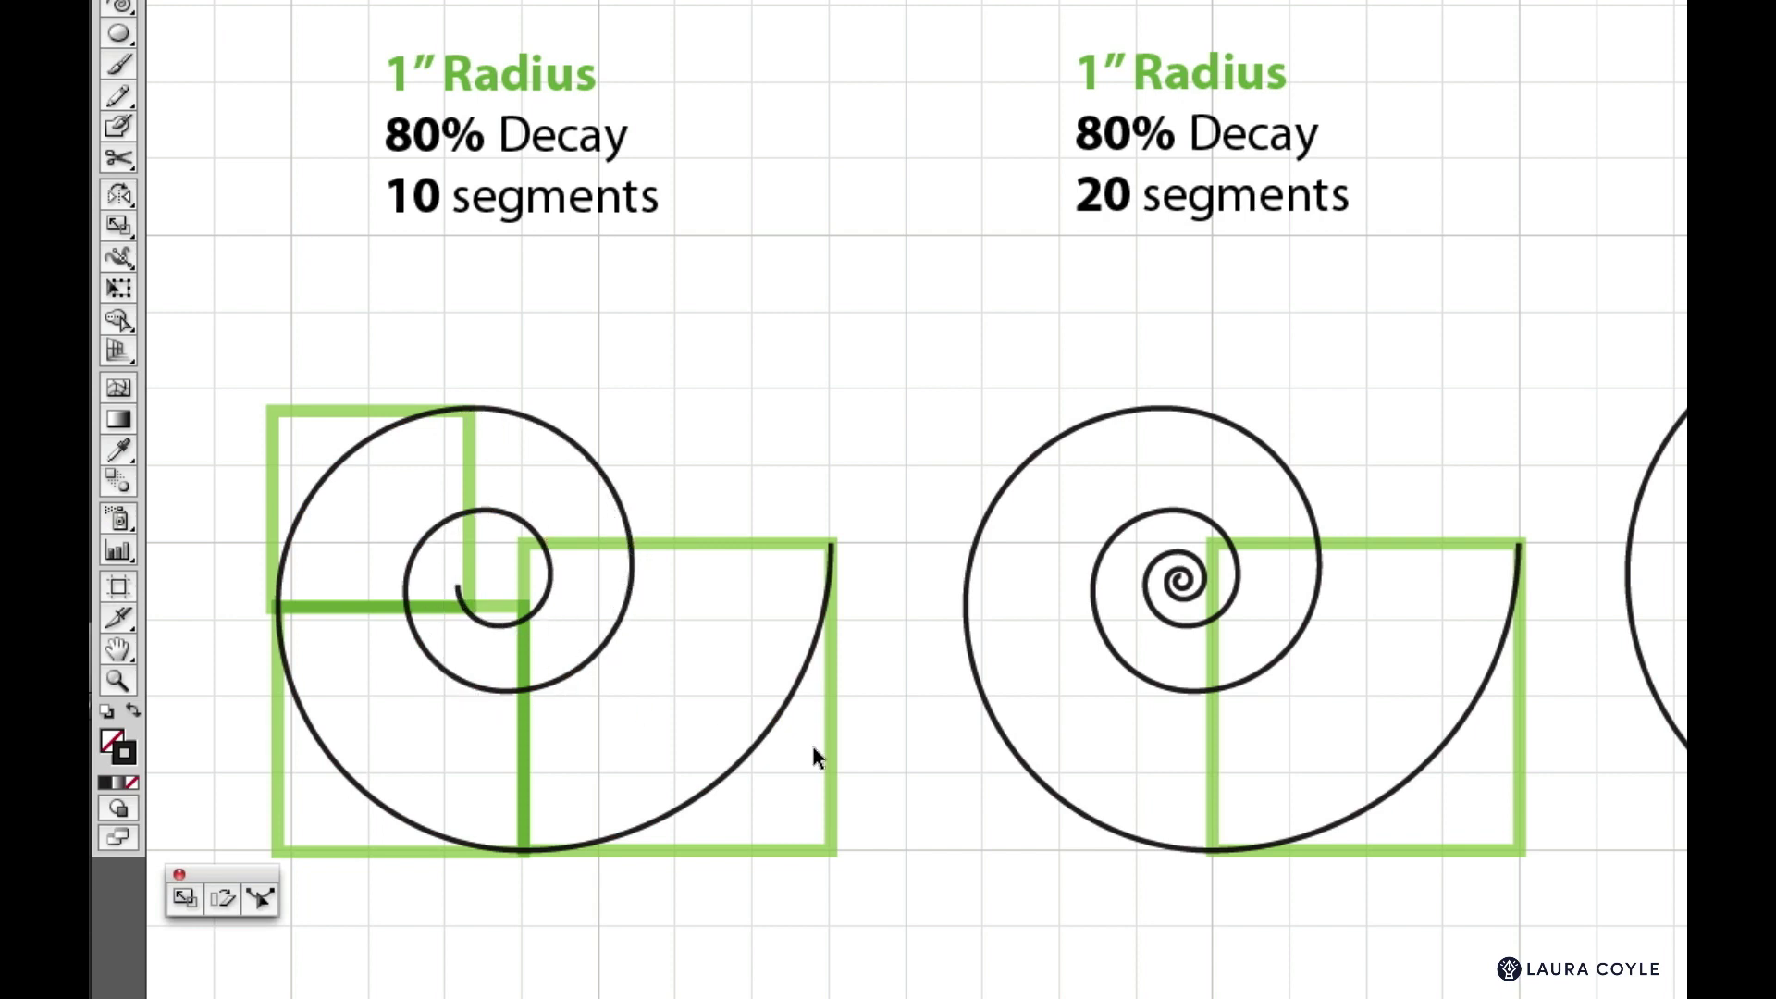
# Show the circle layer, and place a 90% scaled copy of the 90% decay spiral's green square around its second quarter
pyautogui.click(1593, 426)
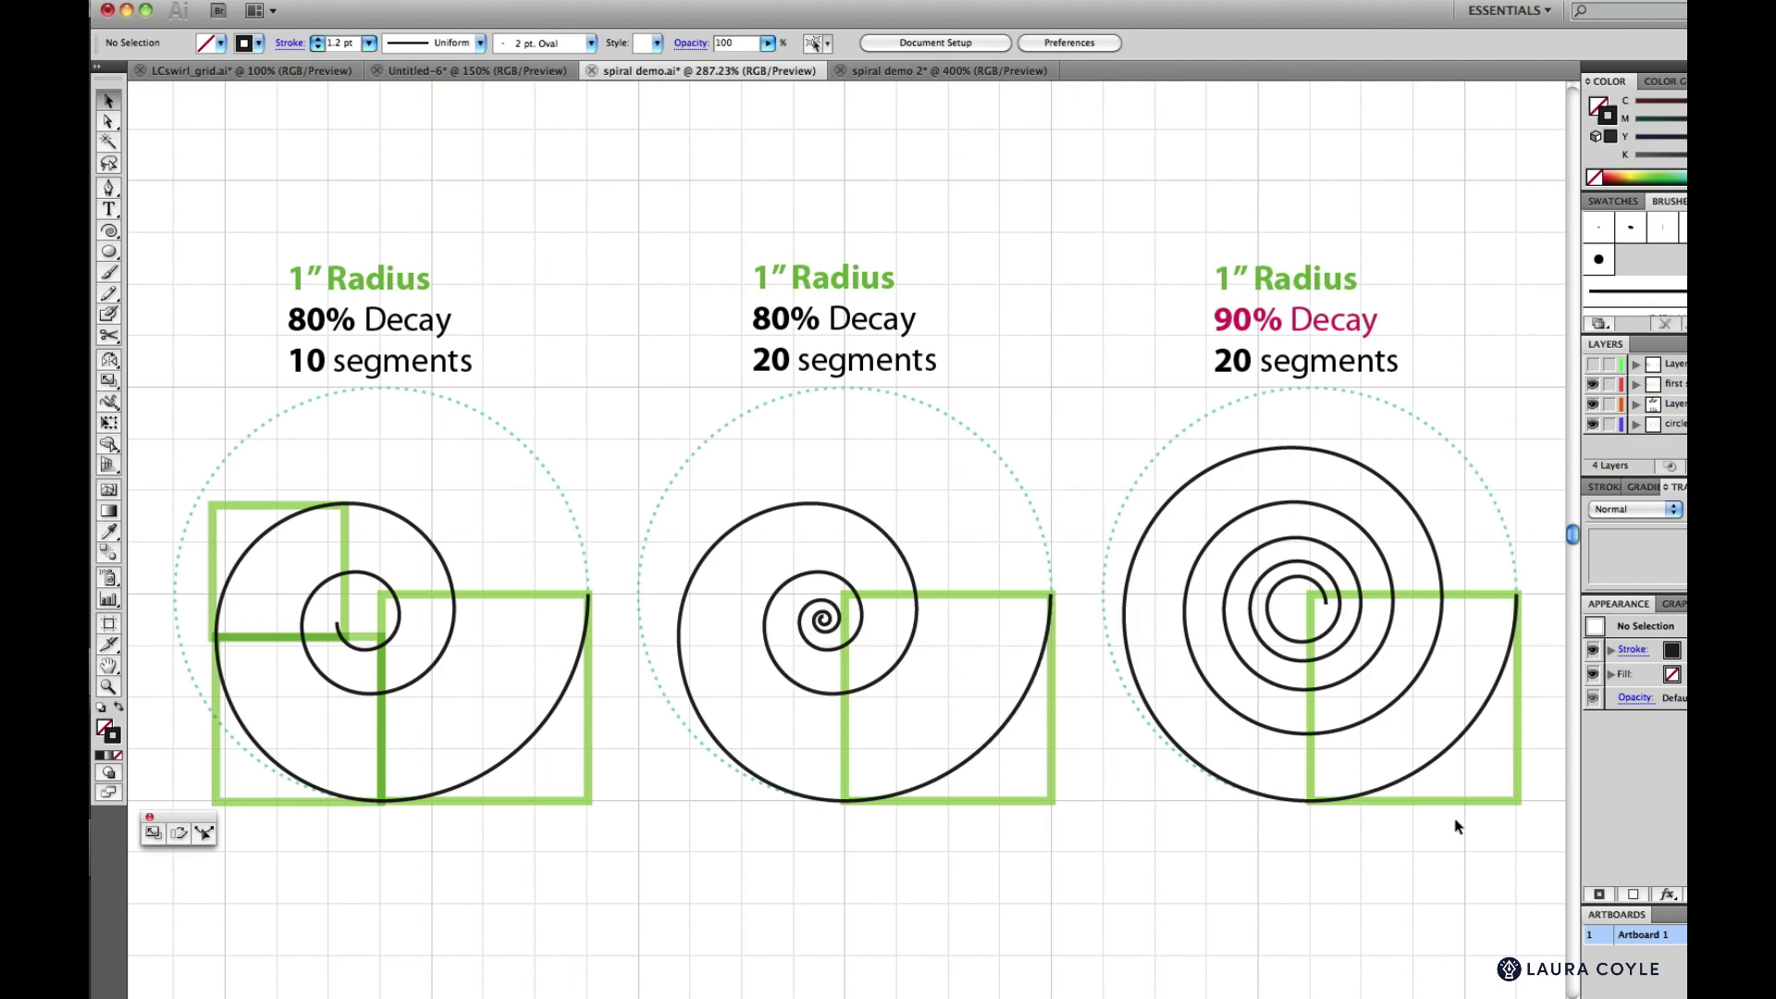
pyautogui.click(1475, 796)
pyautogui.doubleClick(153, 835)
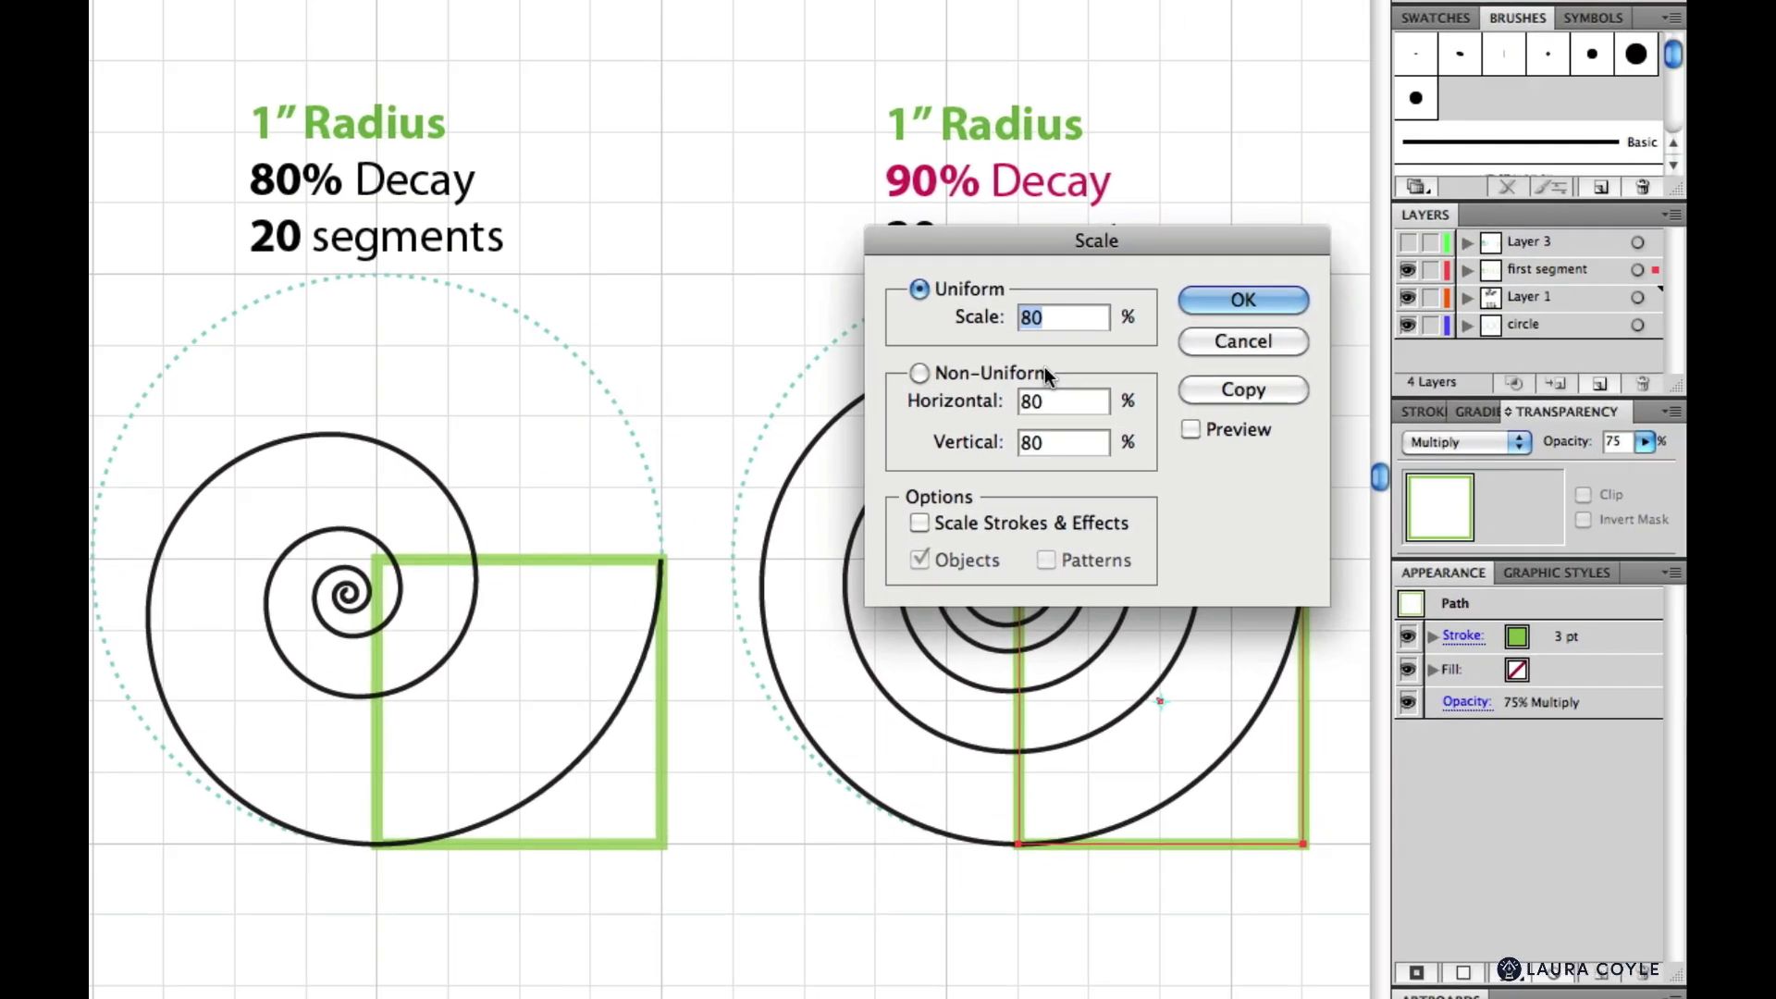
pyautogui.write('90')
pyautogui.click(1341, 434)
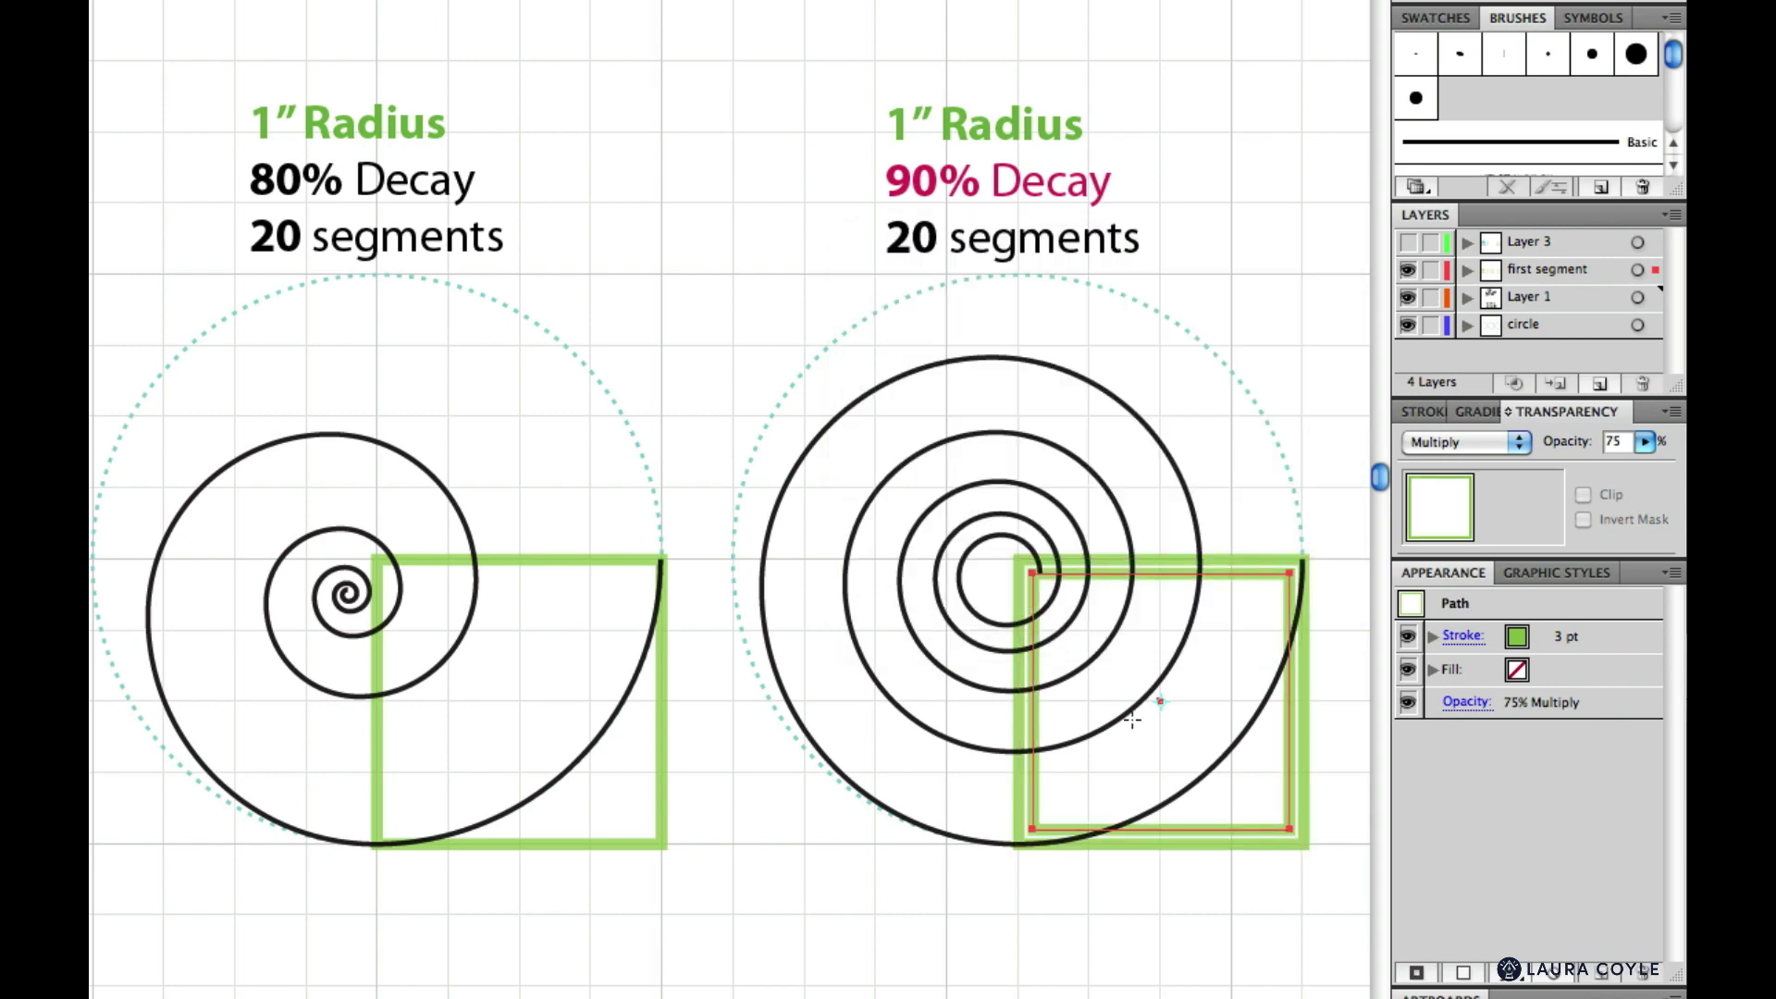
pyautogui.moveTo(1164, 706)
pyautogui.mouseDown()
pyautogui.moveTo(1105, 742)
pyautogui.moveTo(887, 716)
pyautogui.mouseUp()
pyautogui.click(886, 931)
pyautogui.click(764, 588)
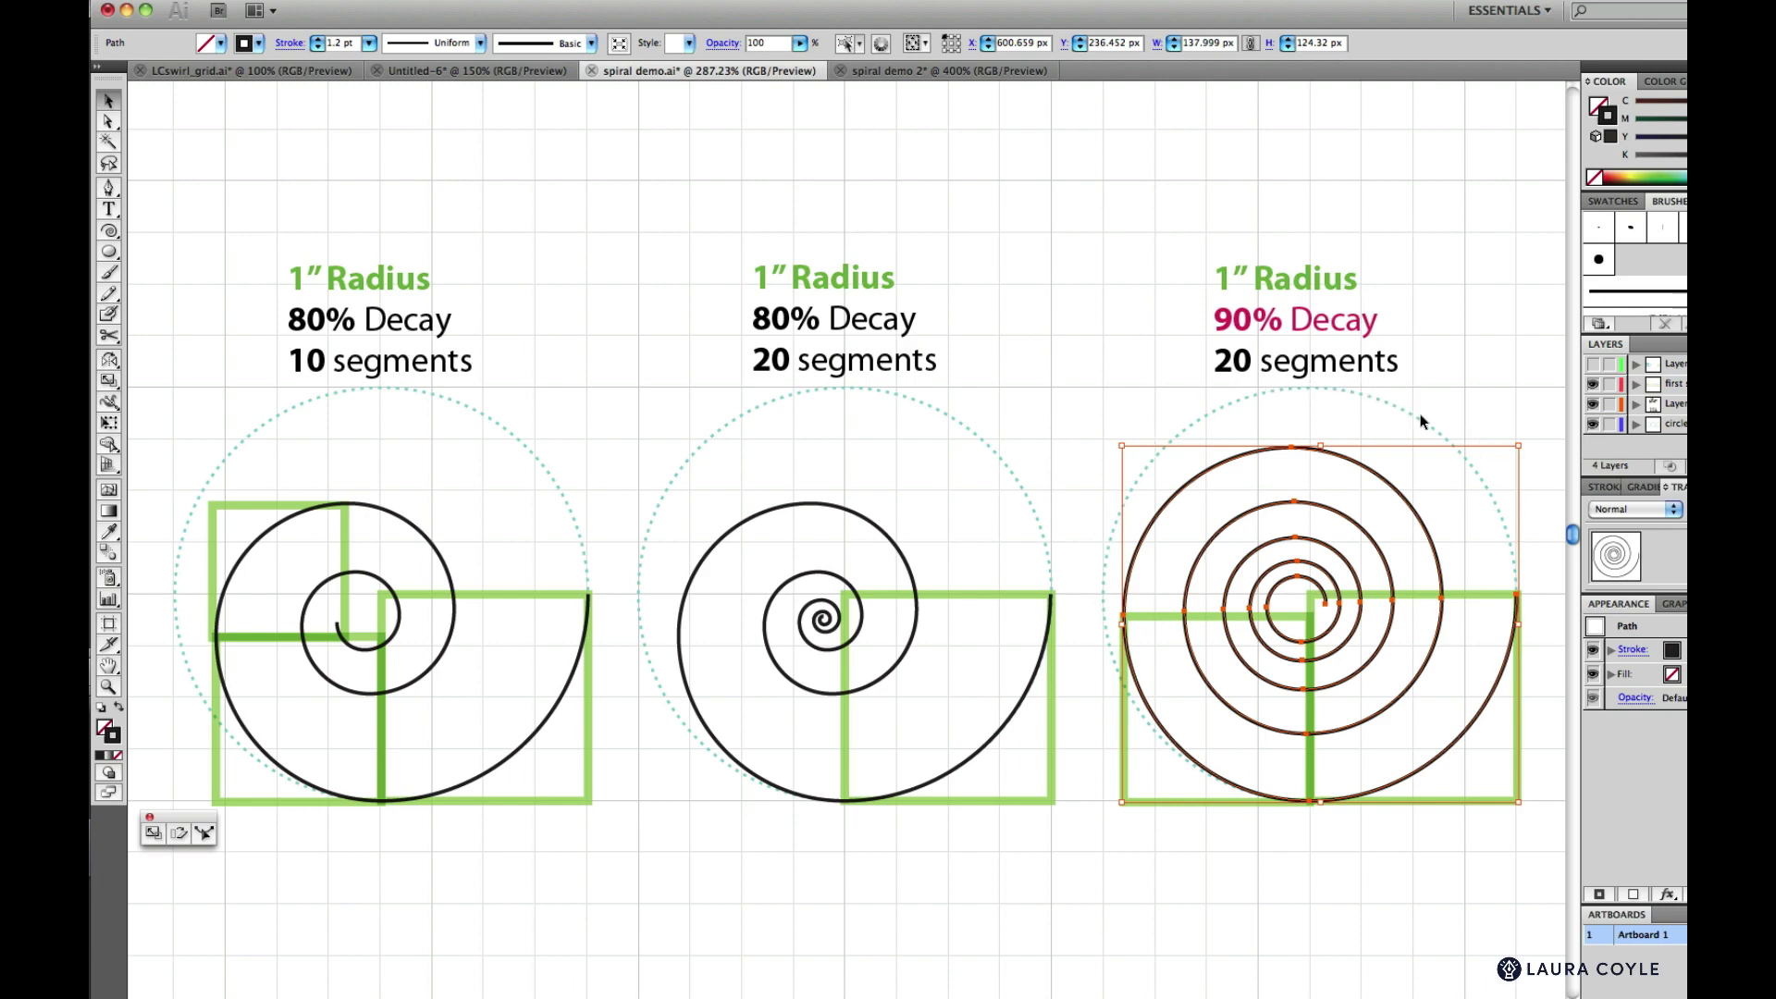
pyautogui.click(1478, 855)
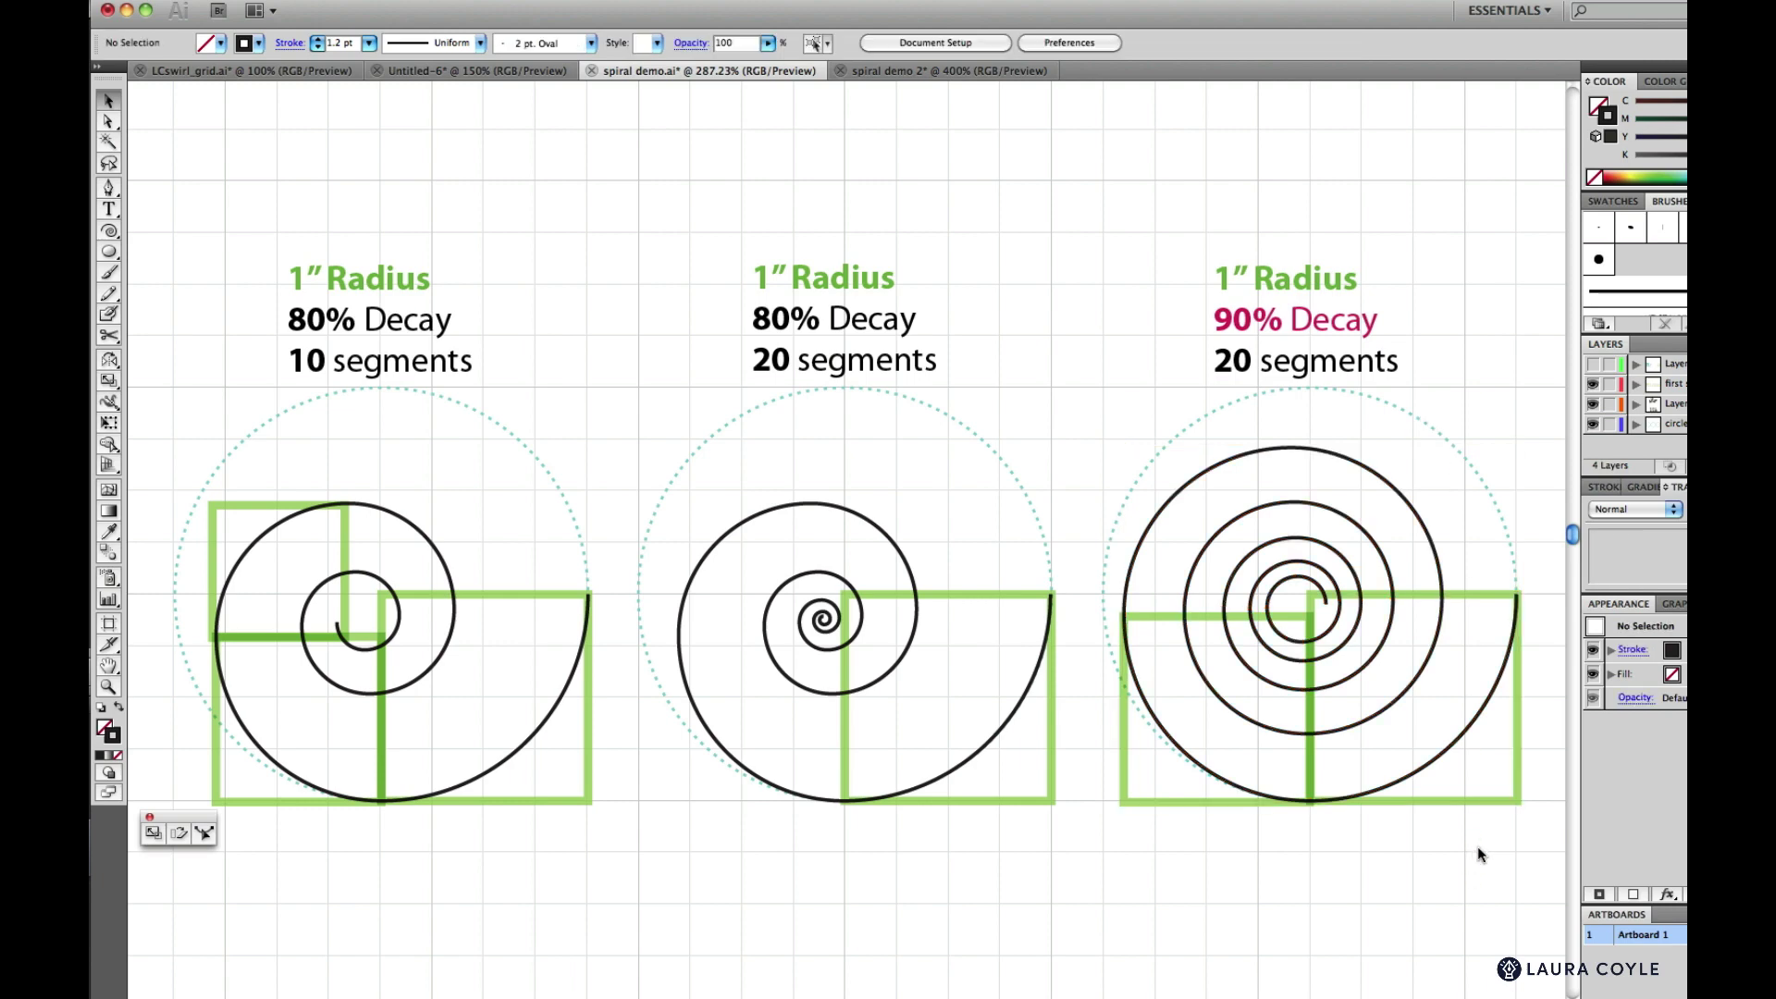
# Hide the circle and first segment layers, and select the 10-segment spiral to examine its anchor points
pyautogui.click(1593, 424)
pyautogui.click(1594, 384)
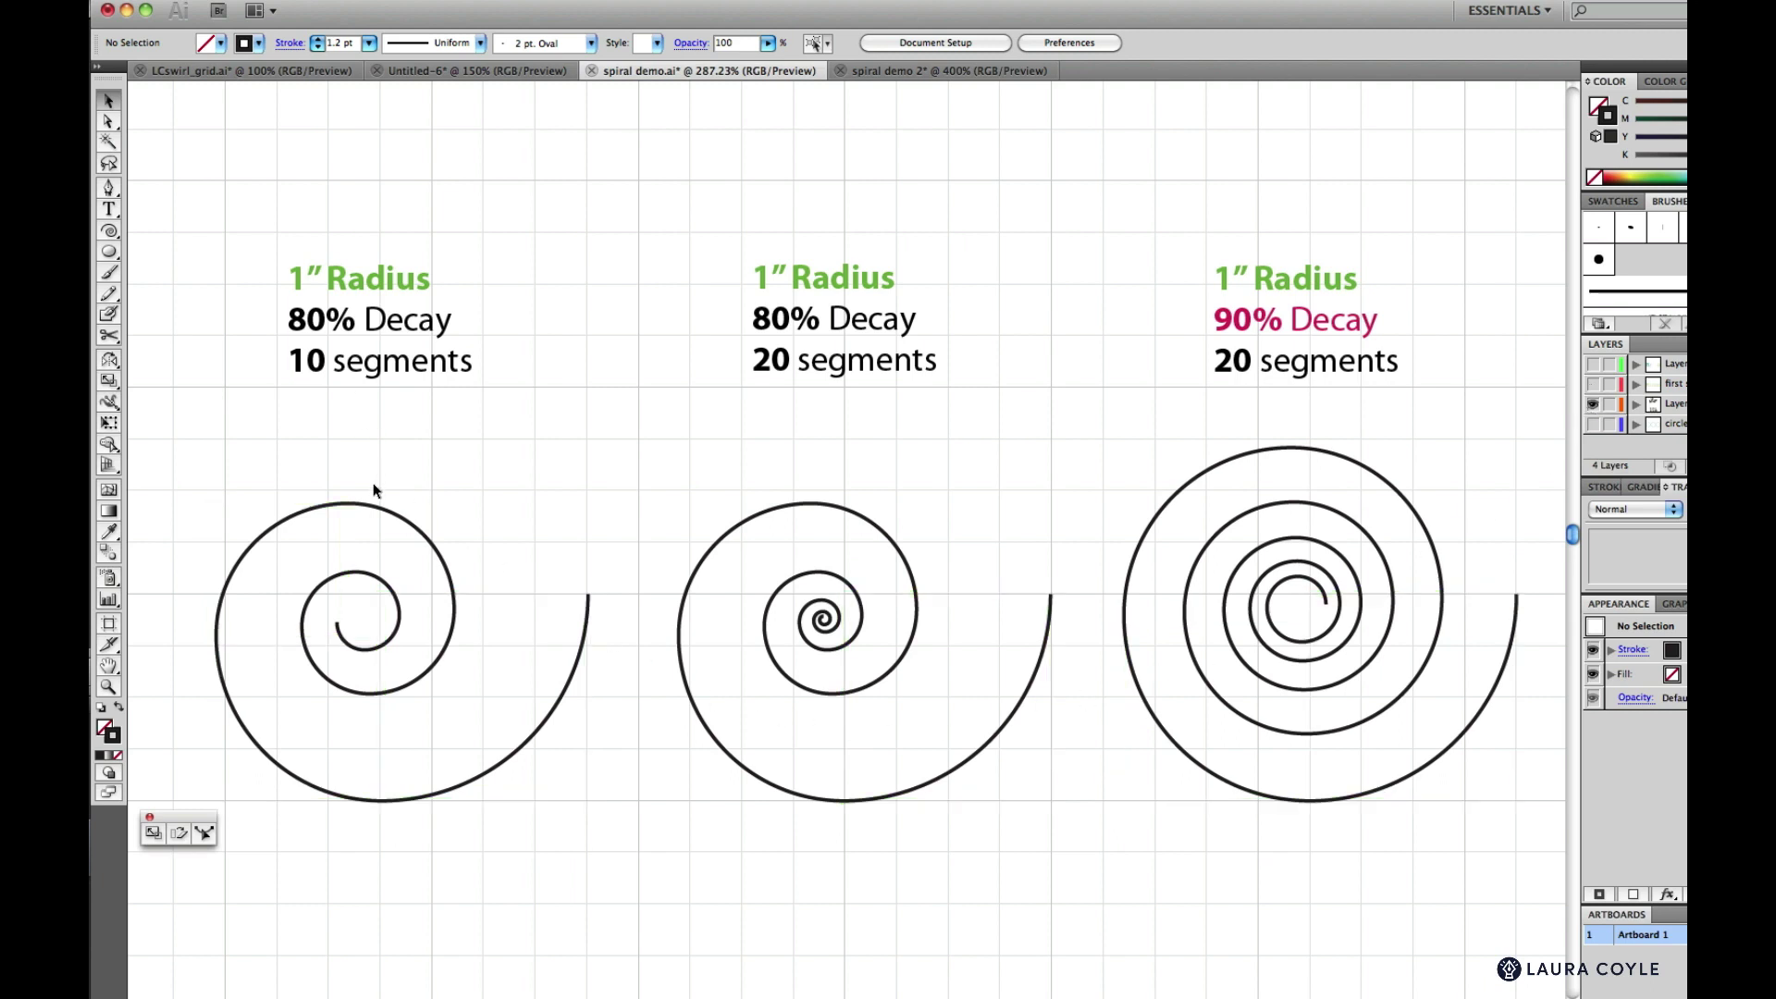
pyautogui.click(429, 555)
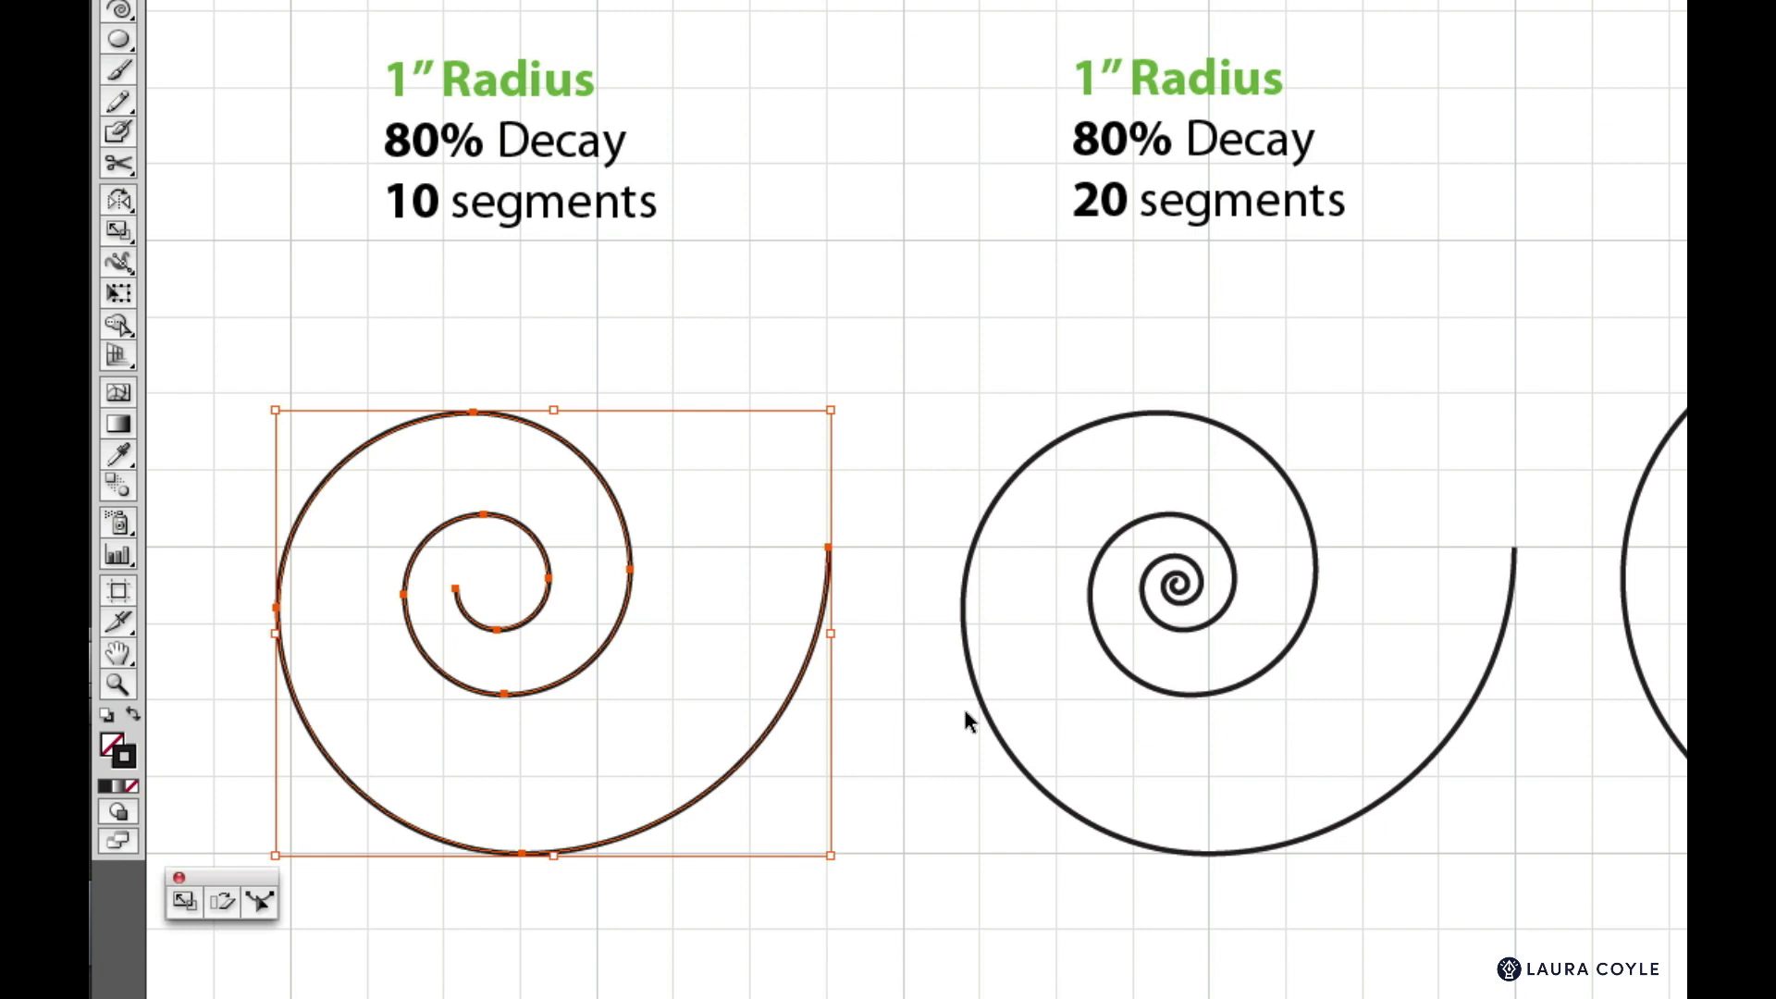
# Overlay a teal copy of the 20-segment spiral on the 10-segment spiral to compare their shapes
pyautogui.click(1008, 718)
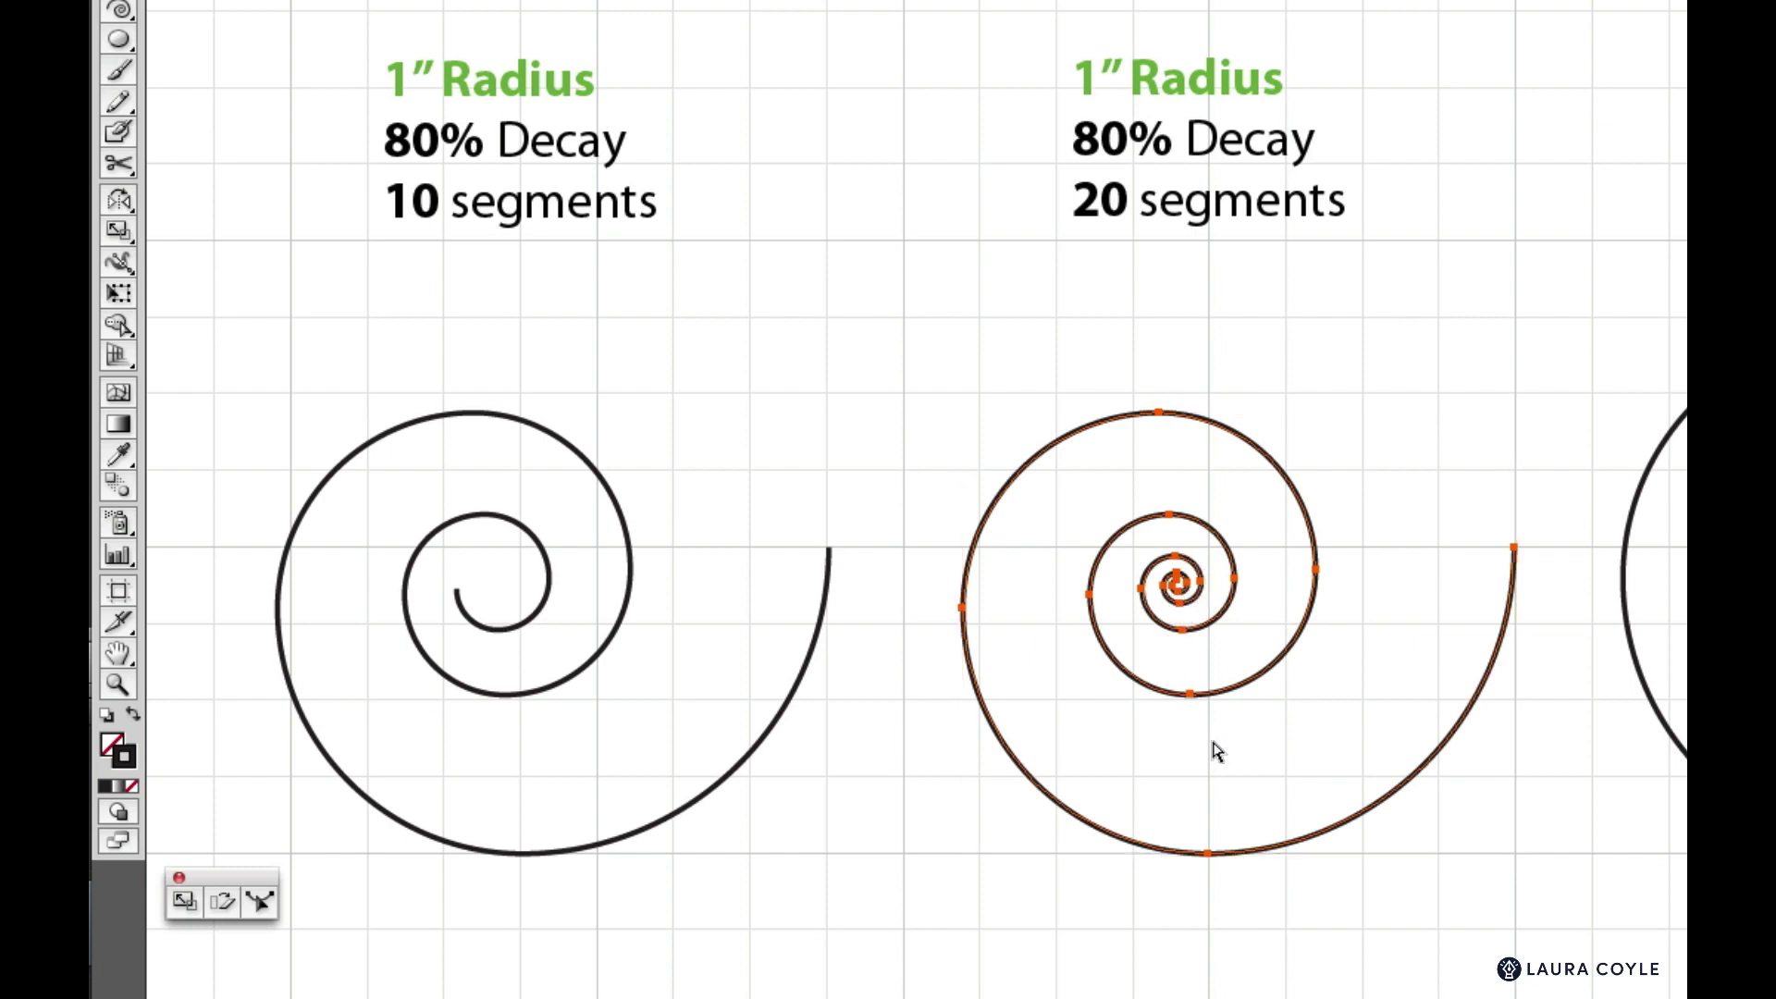
pyautogui.hotkey('ctrl', 'v')
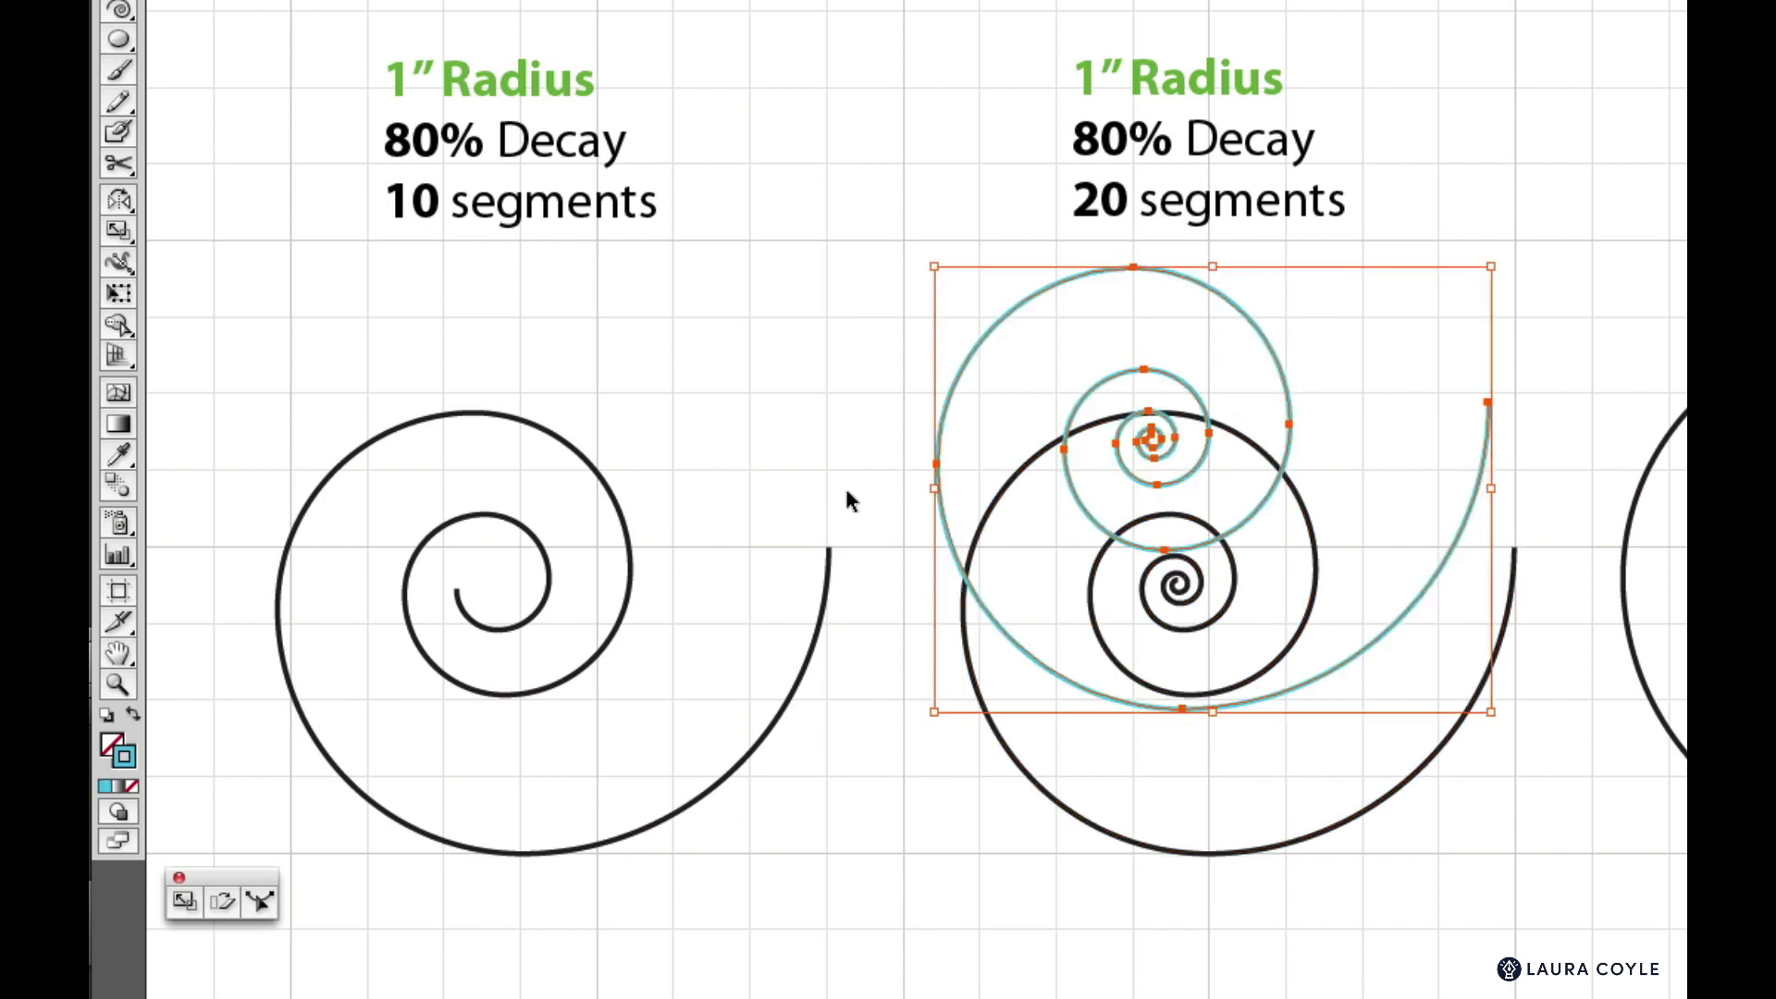
pyautogui.moveTo(939, 424); pyautogui.dragTo(261, 542)
pyautogui.press('a')
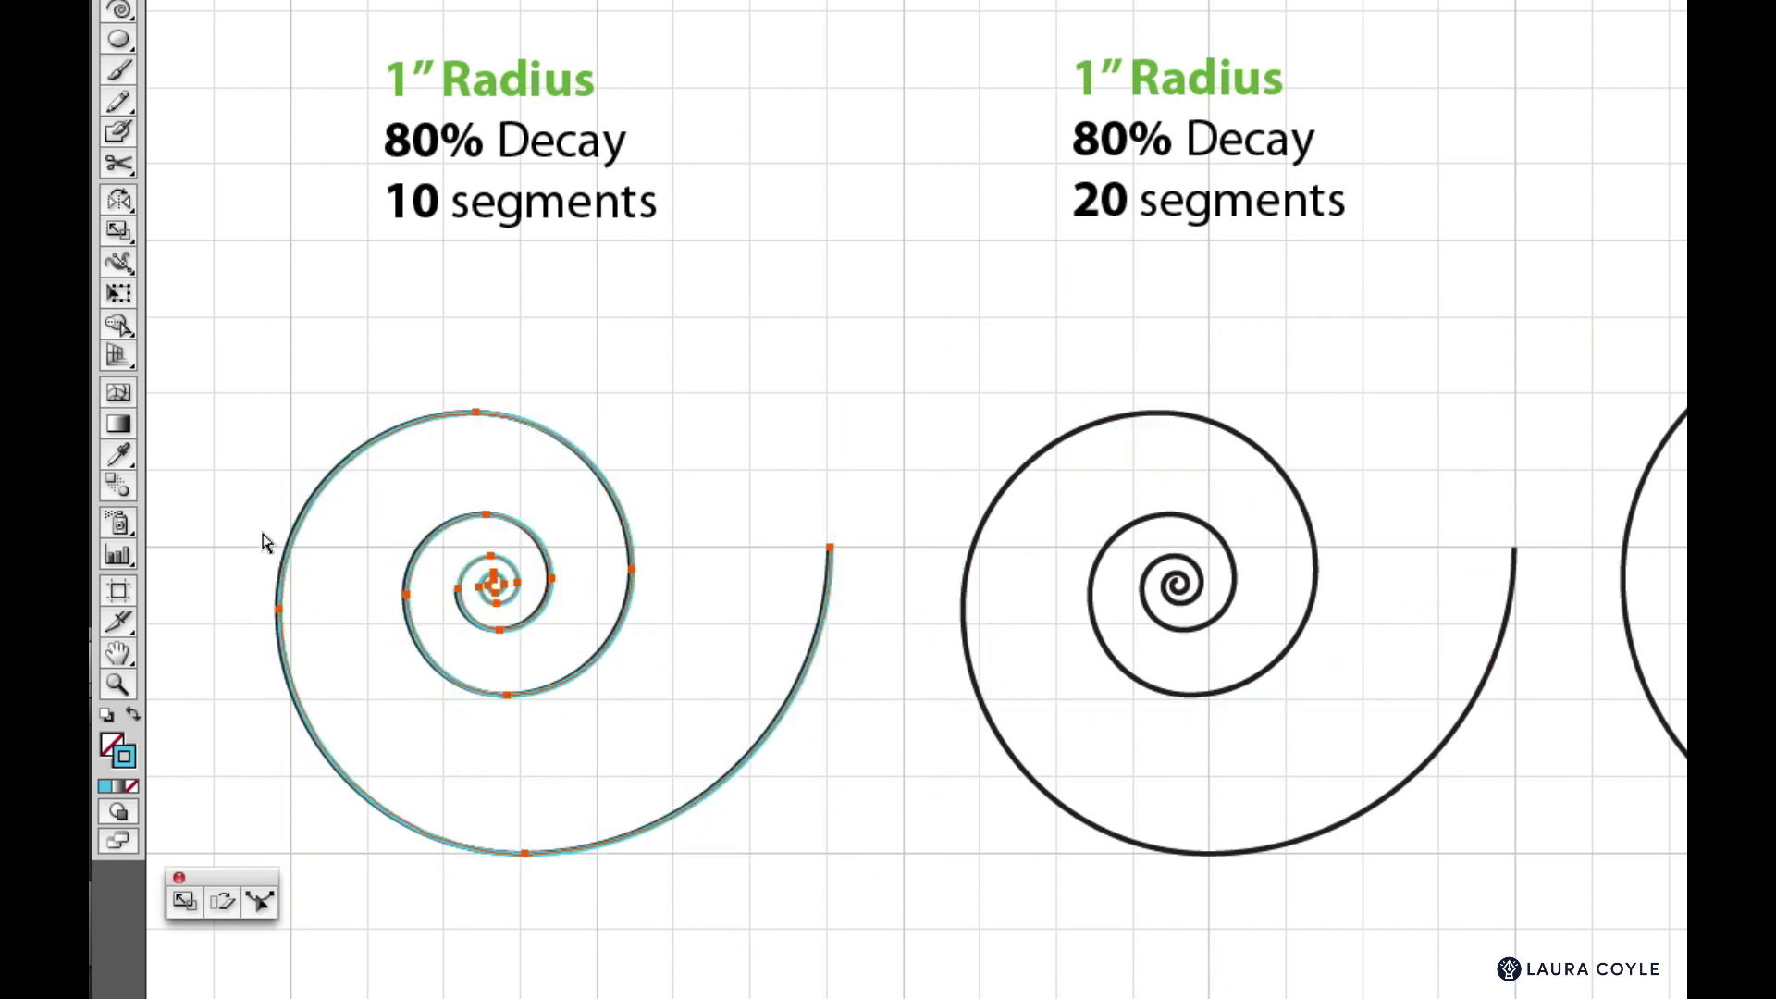
pyautogui.press('v')
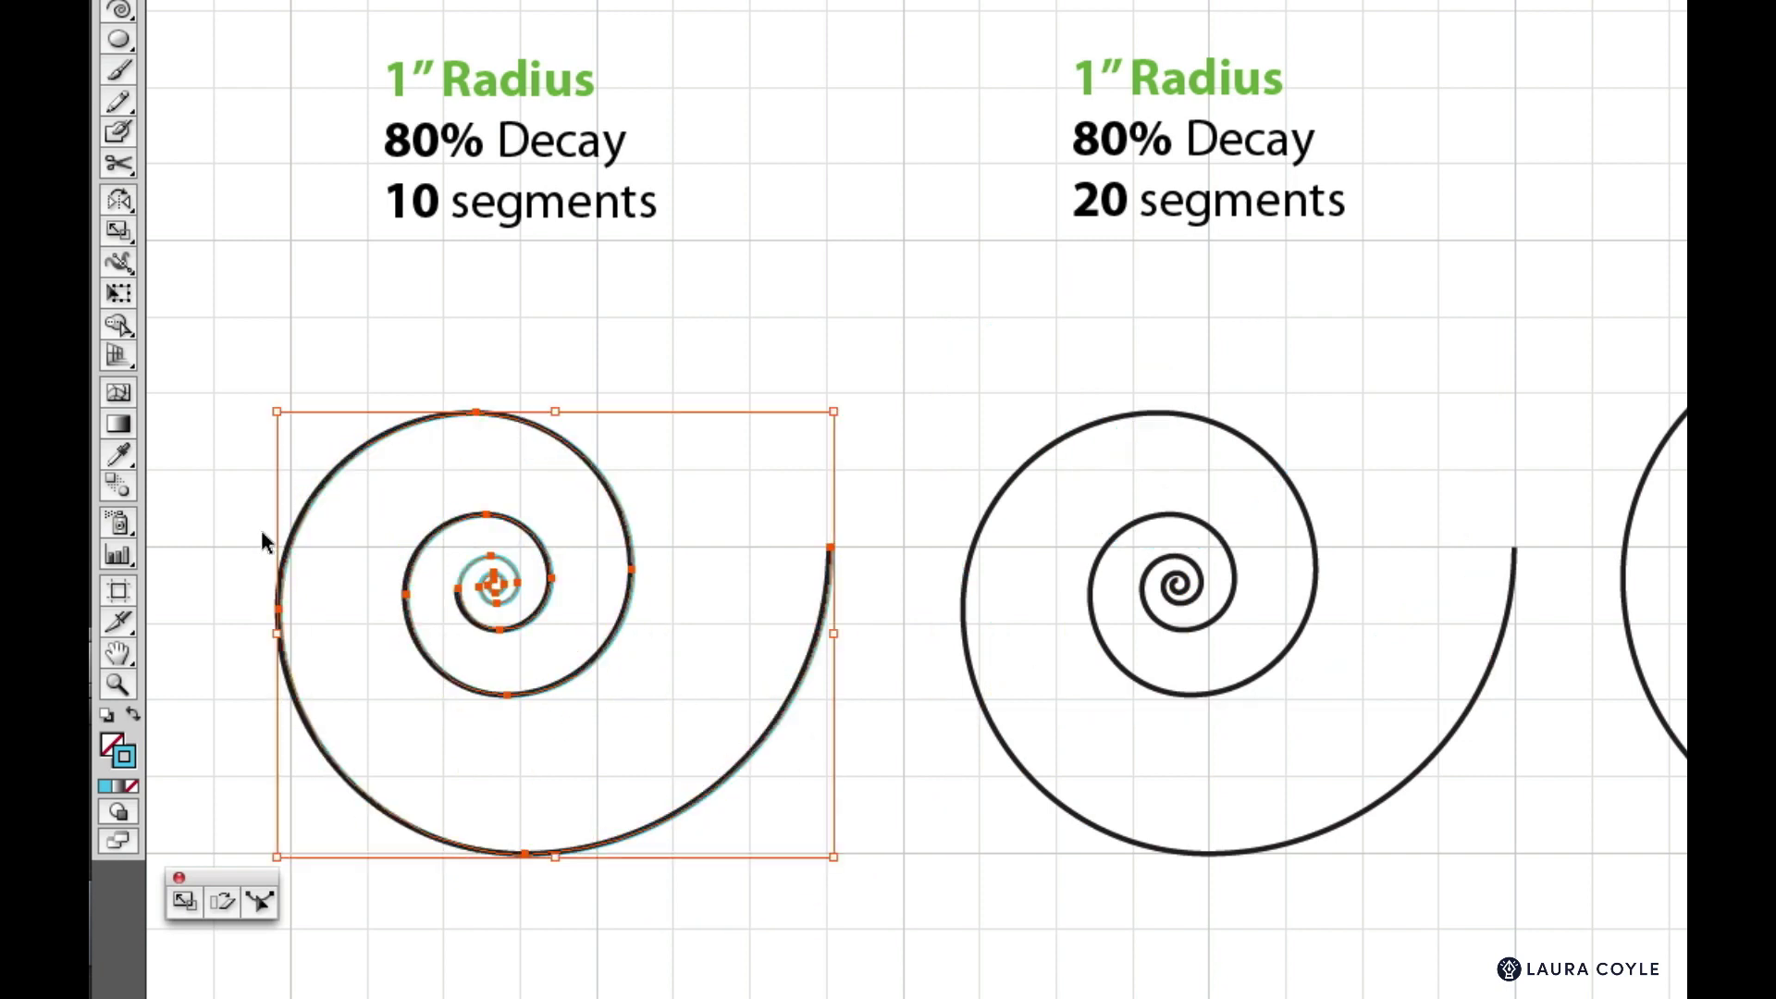
pyautogui.click(586, 892)
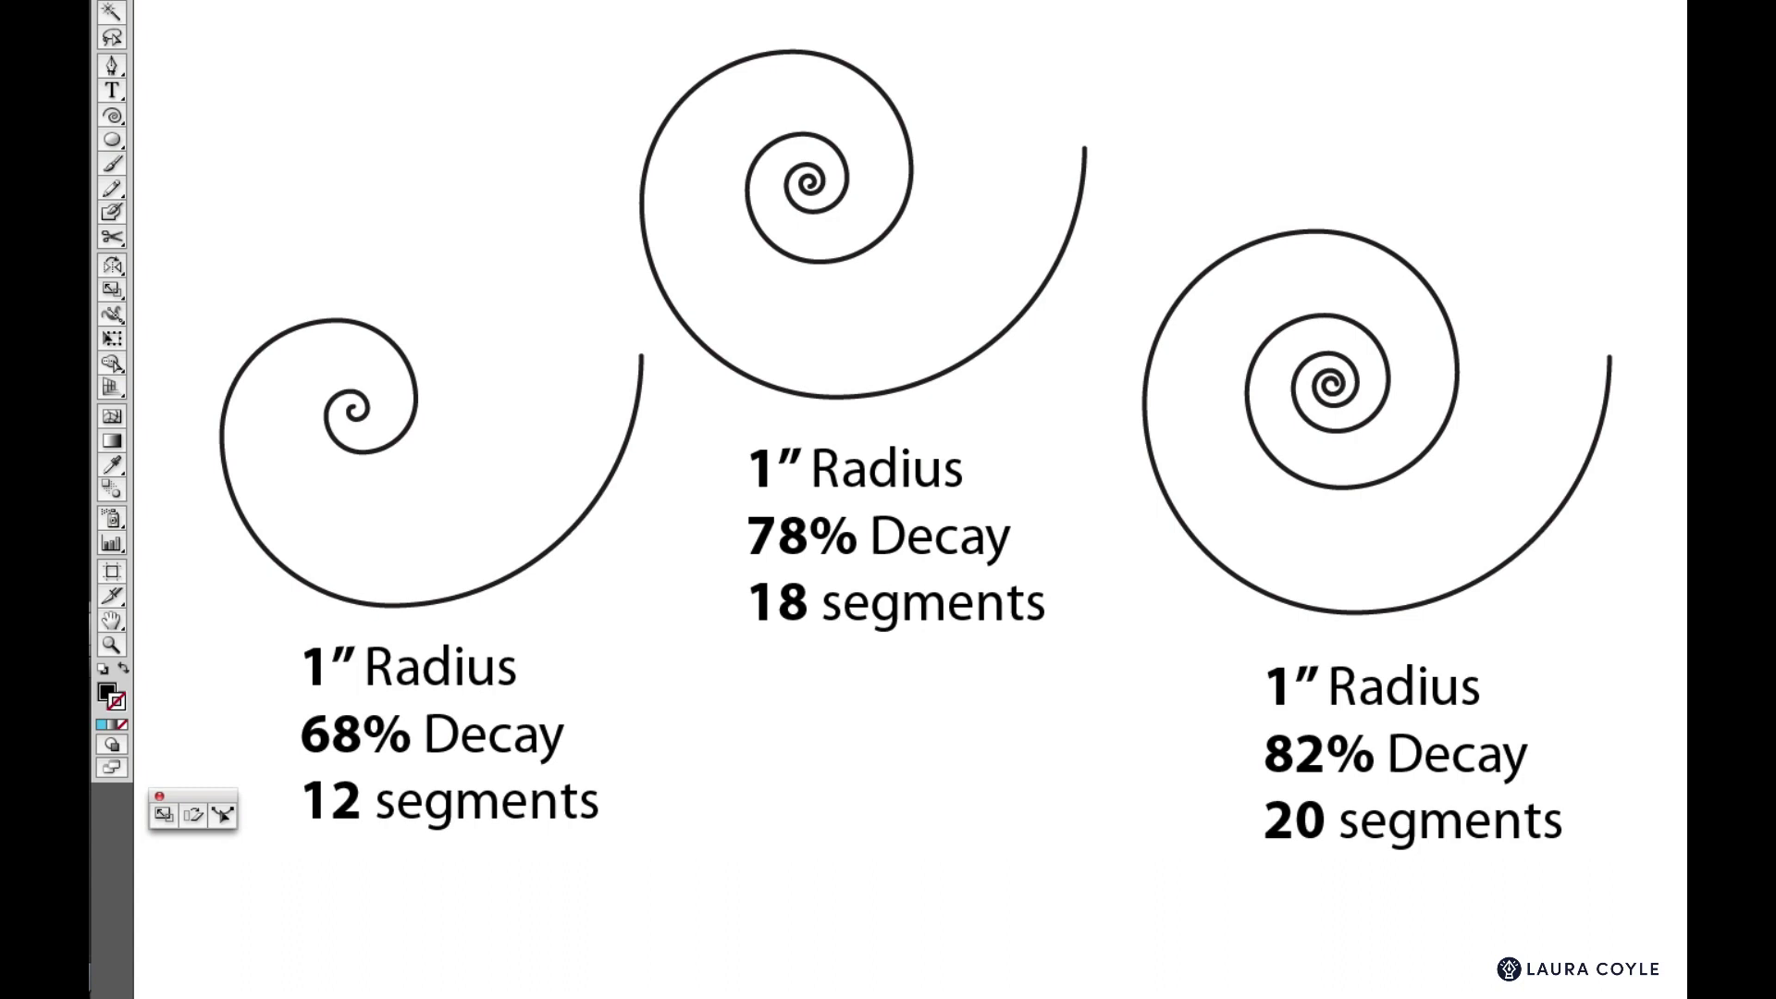
# Draw a freehand spiral about 1.18 in wide and delete it, and start another one, adding segments while drawing
pyautogui.moveTo(574, 435); pyautogui.dragTo(1385, 177)
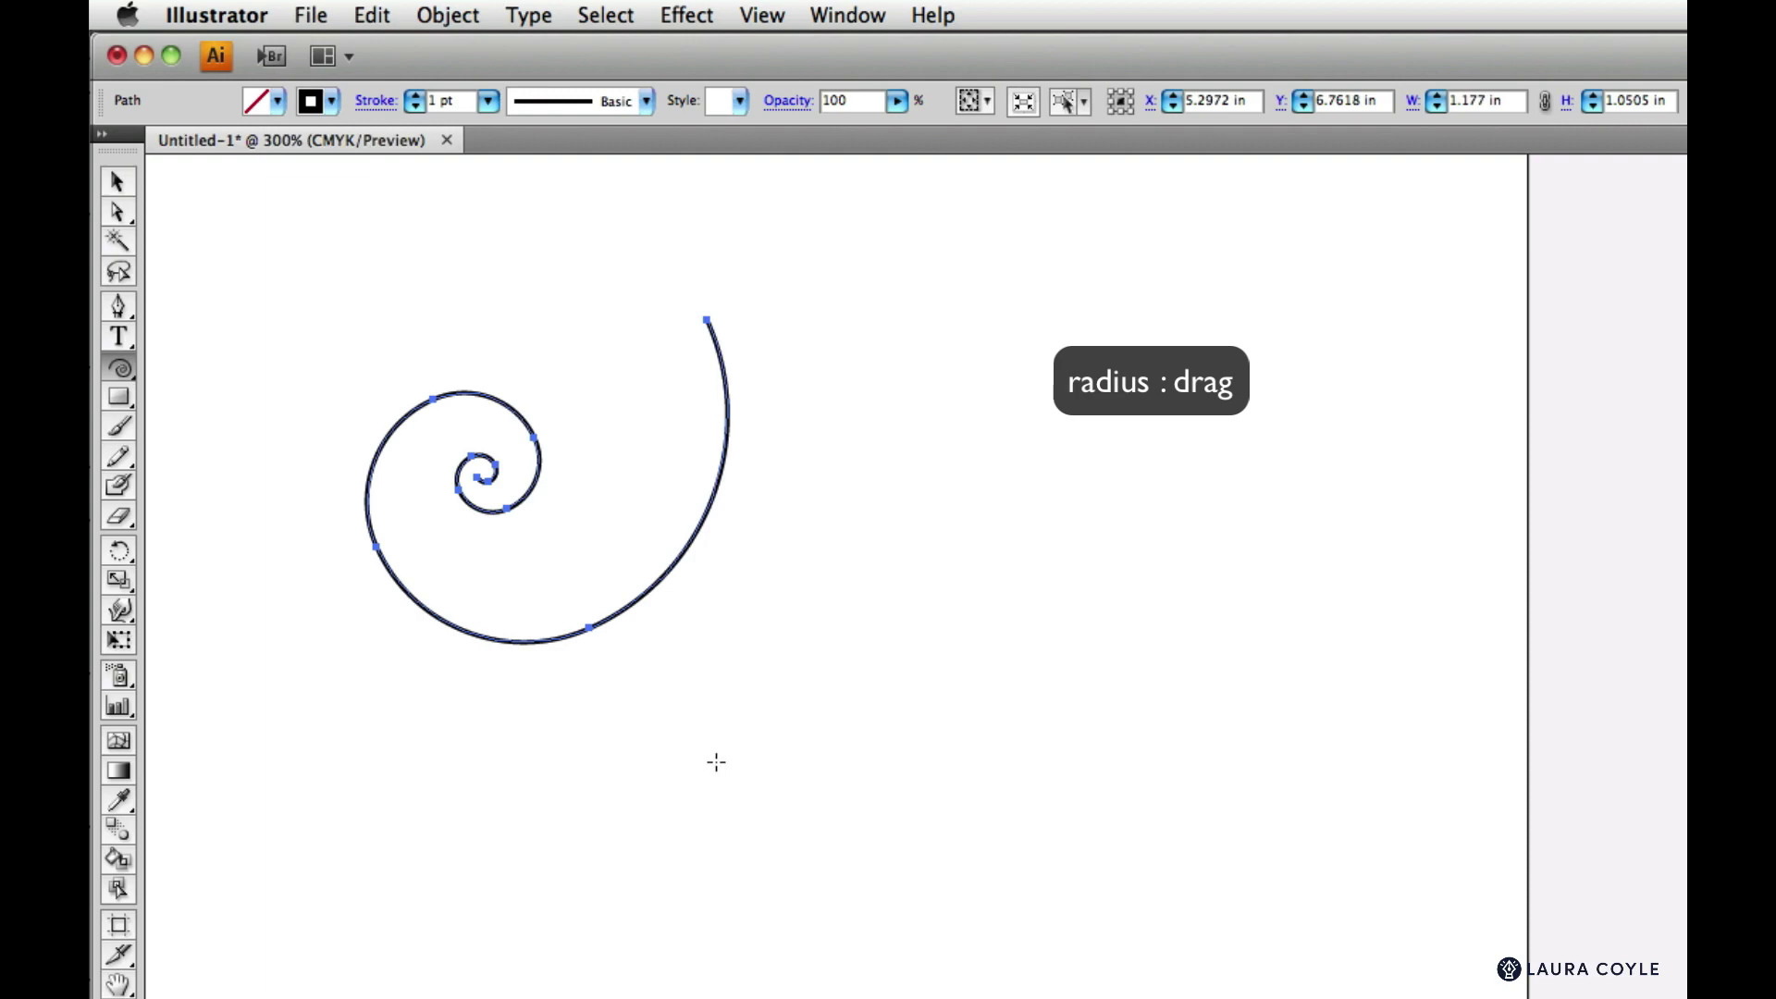
pyautogui.press('Delete')
pyautogui.moveTo(495, 511); pyautogui.dragTo(836, 600)
pyautogui.press('Up')
pyautogui.press('Up')
pyautogui.press('Up')
pyautogui.press('Up')
pyautogui.press('Up')
pyautogui.press('Up')
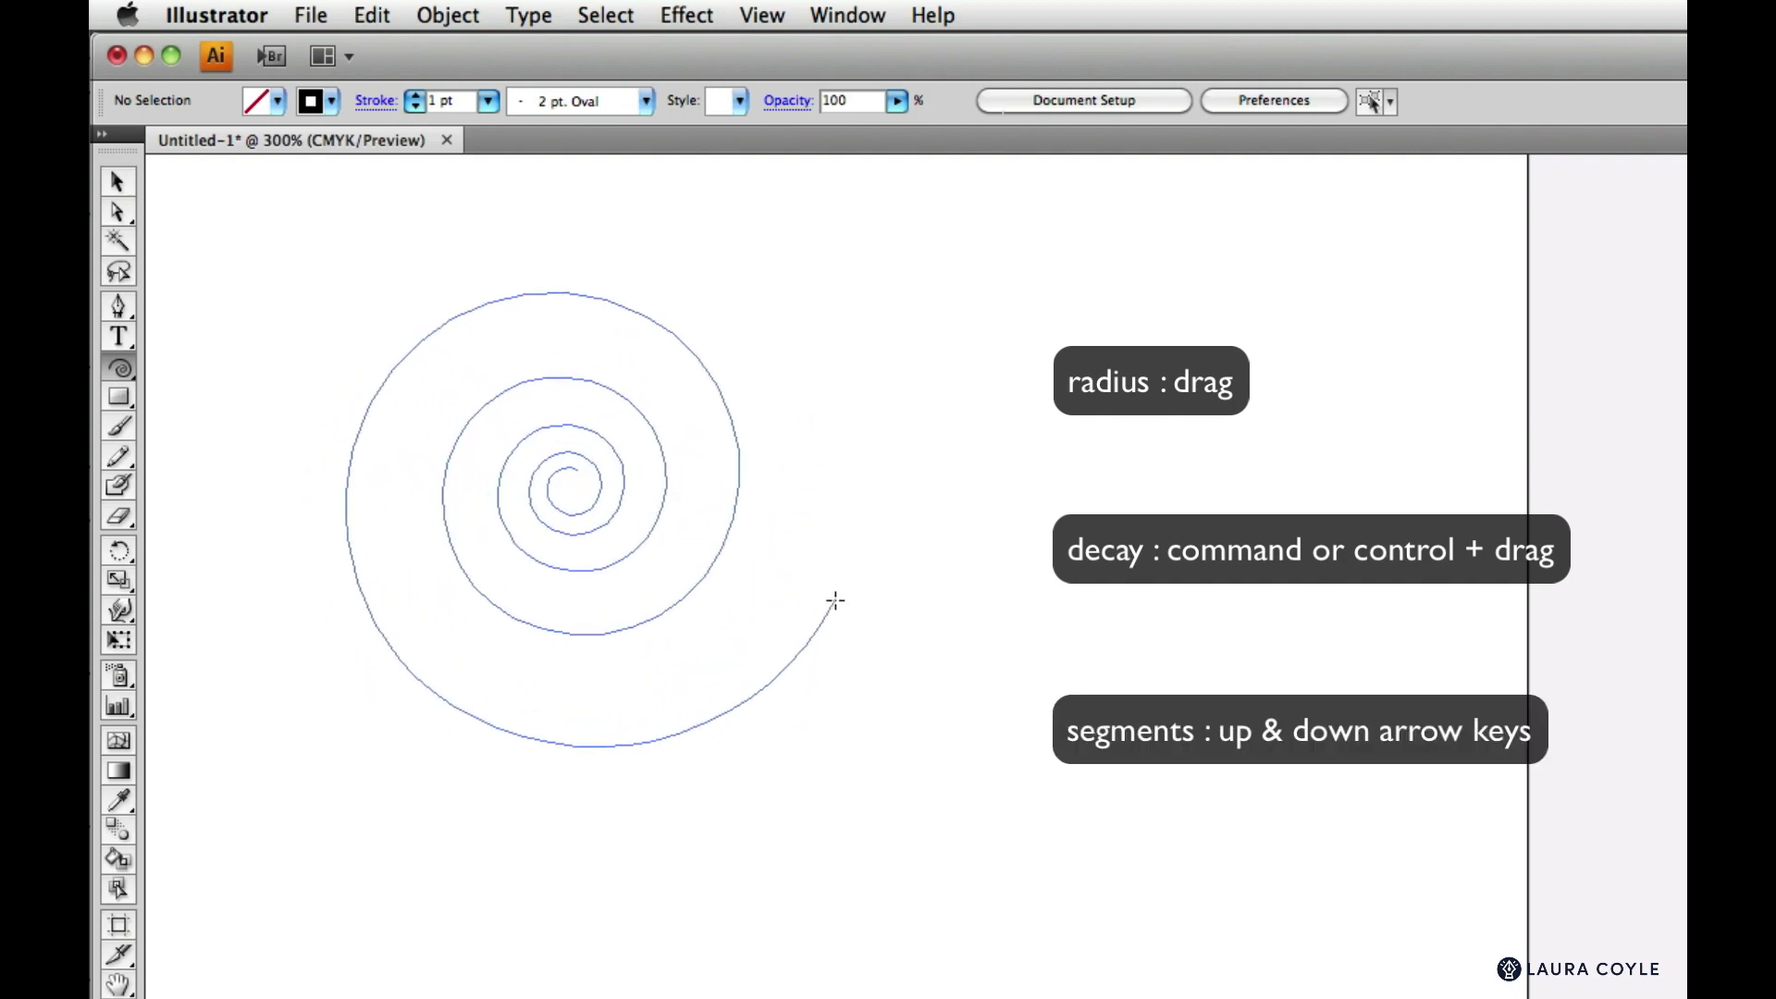
# Lower and raise the segment count of the spiral being drawn, reposition it mid-draw at about 1.05 in wide, and delete it
pyautogui.press('Down')
pyautogui.press('Down')
pyautogui.press('Down')
pyautogui.press('Down')
pyautogui.press('Down')
pyautogui.press('Down')
pyautogui.moveTo(835, 601); pyautogui.dragTo(835, 600)
pyautogui.press('Down')
pyautogui.press('Down')
pyautogui.press('Down')
pyautogui.press('Up')
pyautogui.press('Up')
pyautogui.press('Up')
pyautogui.press('Up')
pyautogui.press('Up')
pyautogui.press('Up')
pyautogui.press('Up')
pyautogui.press('Up')
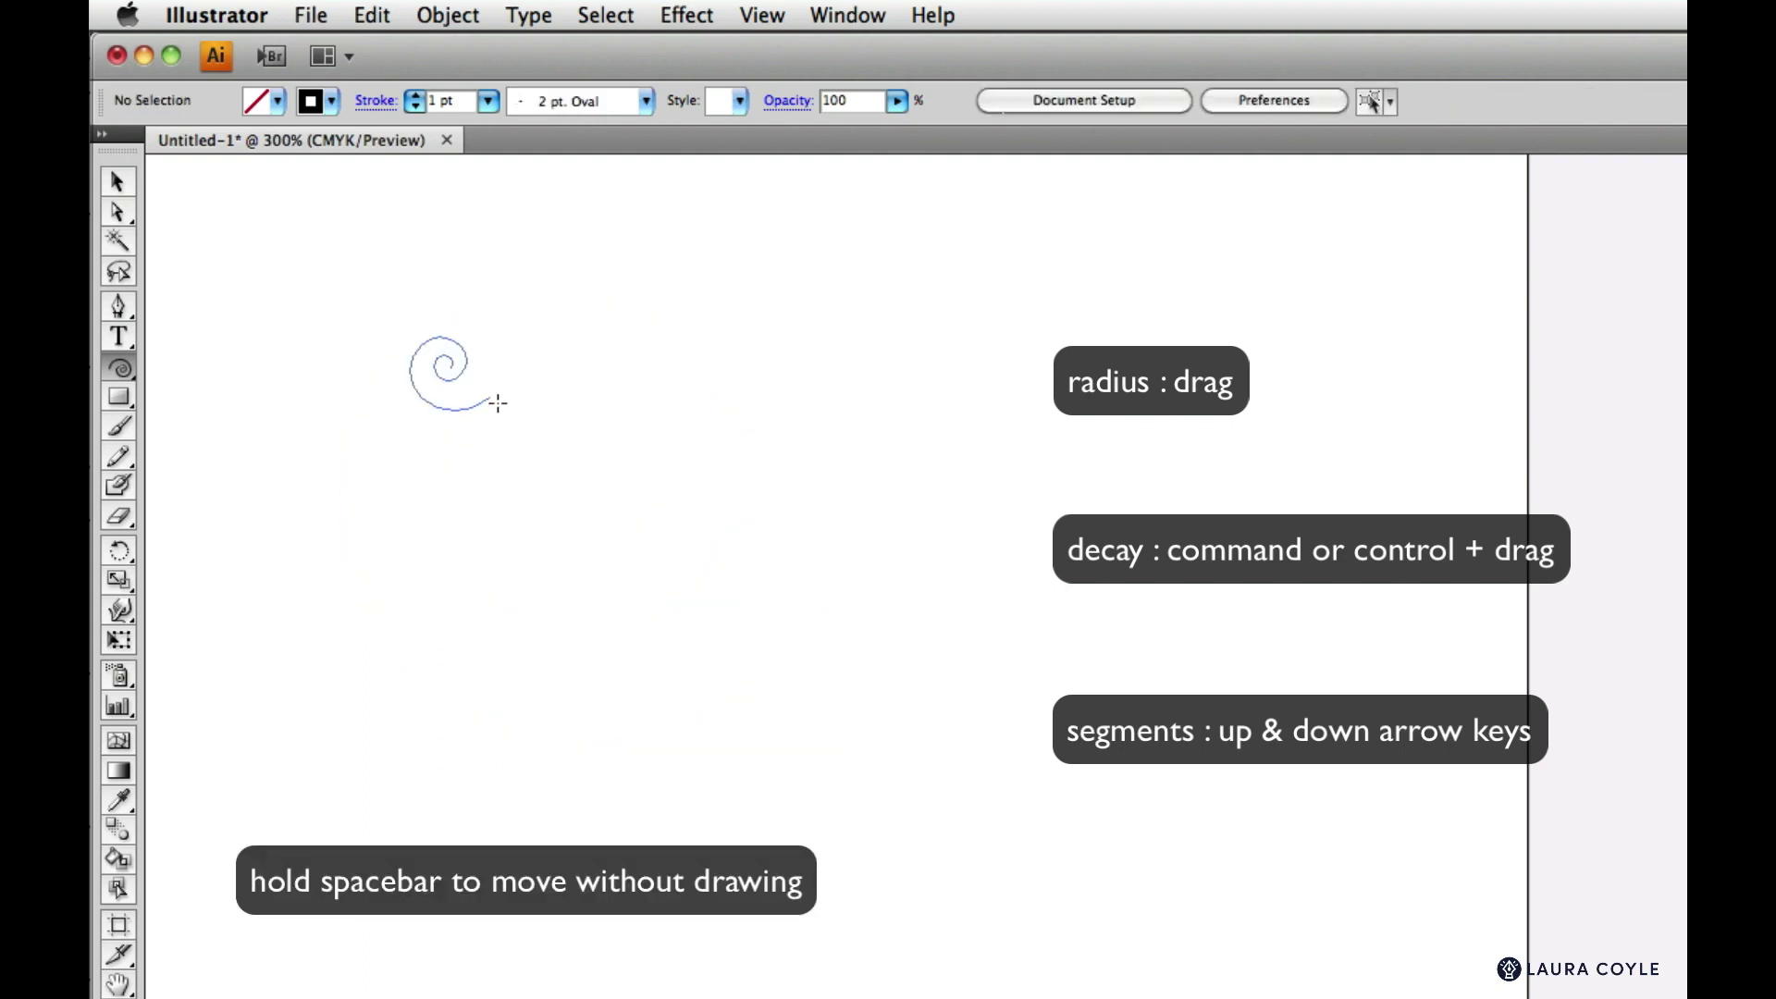
pyautogui.moveTo(495, 401); pyautogui.dragTo(354, 573)
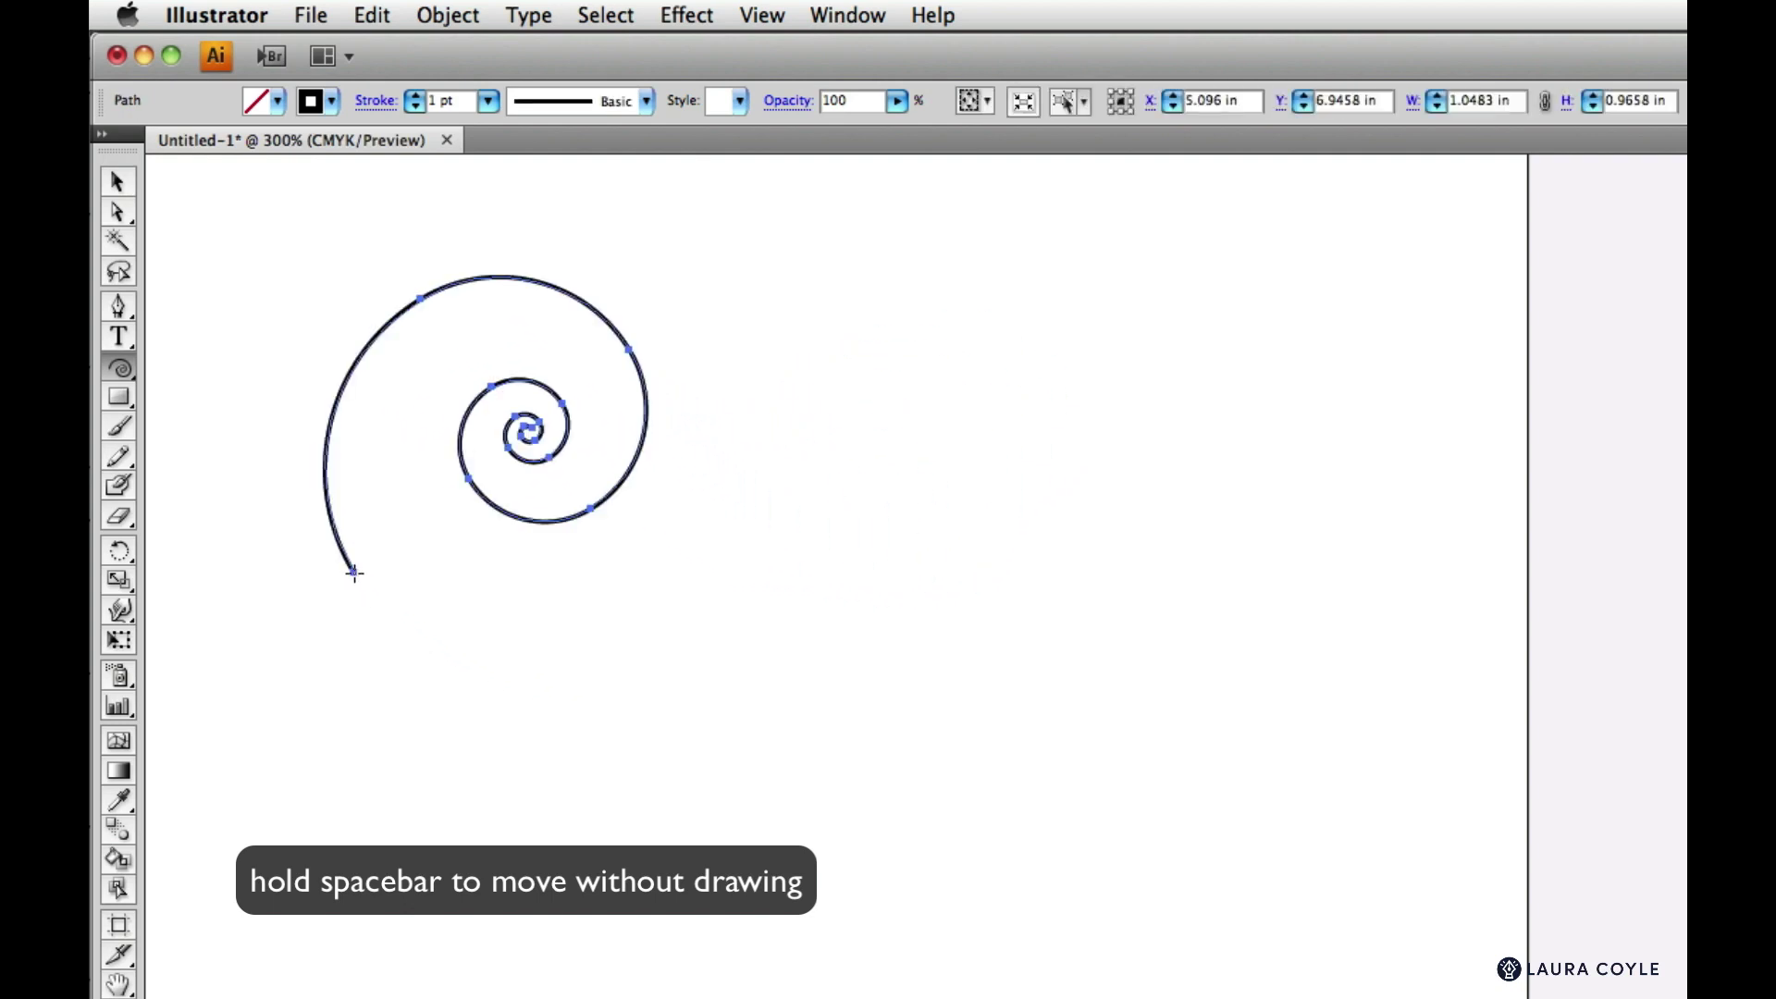
pyautogui.press('Delete')
# Draw a spiral whose segment count is raised and lowered to a single arc about 1.17 in high, and delete it
pyautogui.moveTo(479, 414); pyautogui.dragTo(758, 309)
pyautogui.press('space')
pyautogui.press('Up')
pyautogui.press('Up')
pyautogui.press('Up')
pyautogui.press('Up')
pyautogui.press('Up')
pyautogui.press('Up')
pyautogui.press('Up')
pyautogui.press('Up')
pyautogui.press('Down')
pyautogui.press('Down')
pyautogui.press('Down')
pyautogui.press('Down')
pyautogui.press('Down')
pyautogui.press('Down')
pyautogui.press('Down')
pyautogui.press('Down')
pyautogui.press('Down')
pyautogui.press('Down')
pyautogui.press('Down')
pyautogui.press('Down')
pyautogui.press('Down')
pyautogui.press('Down')
pyautogui.press('Down')
pyautogui.press('Down')
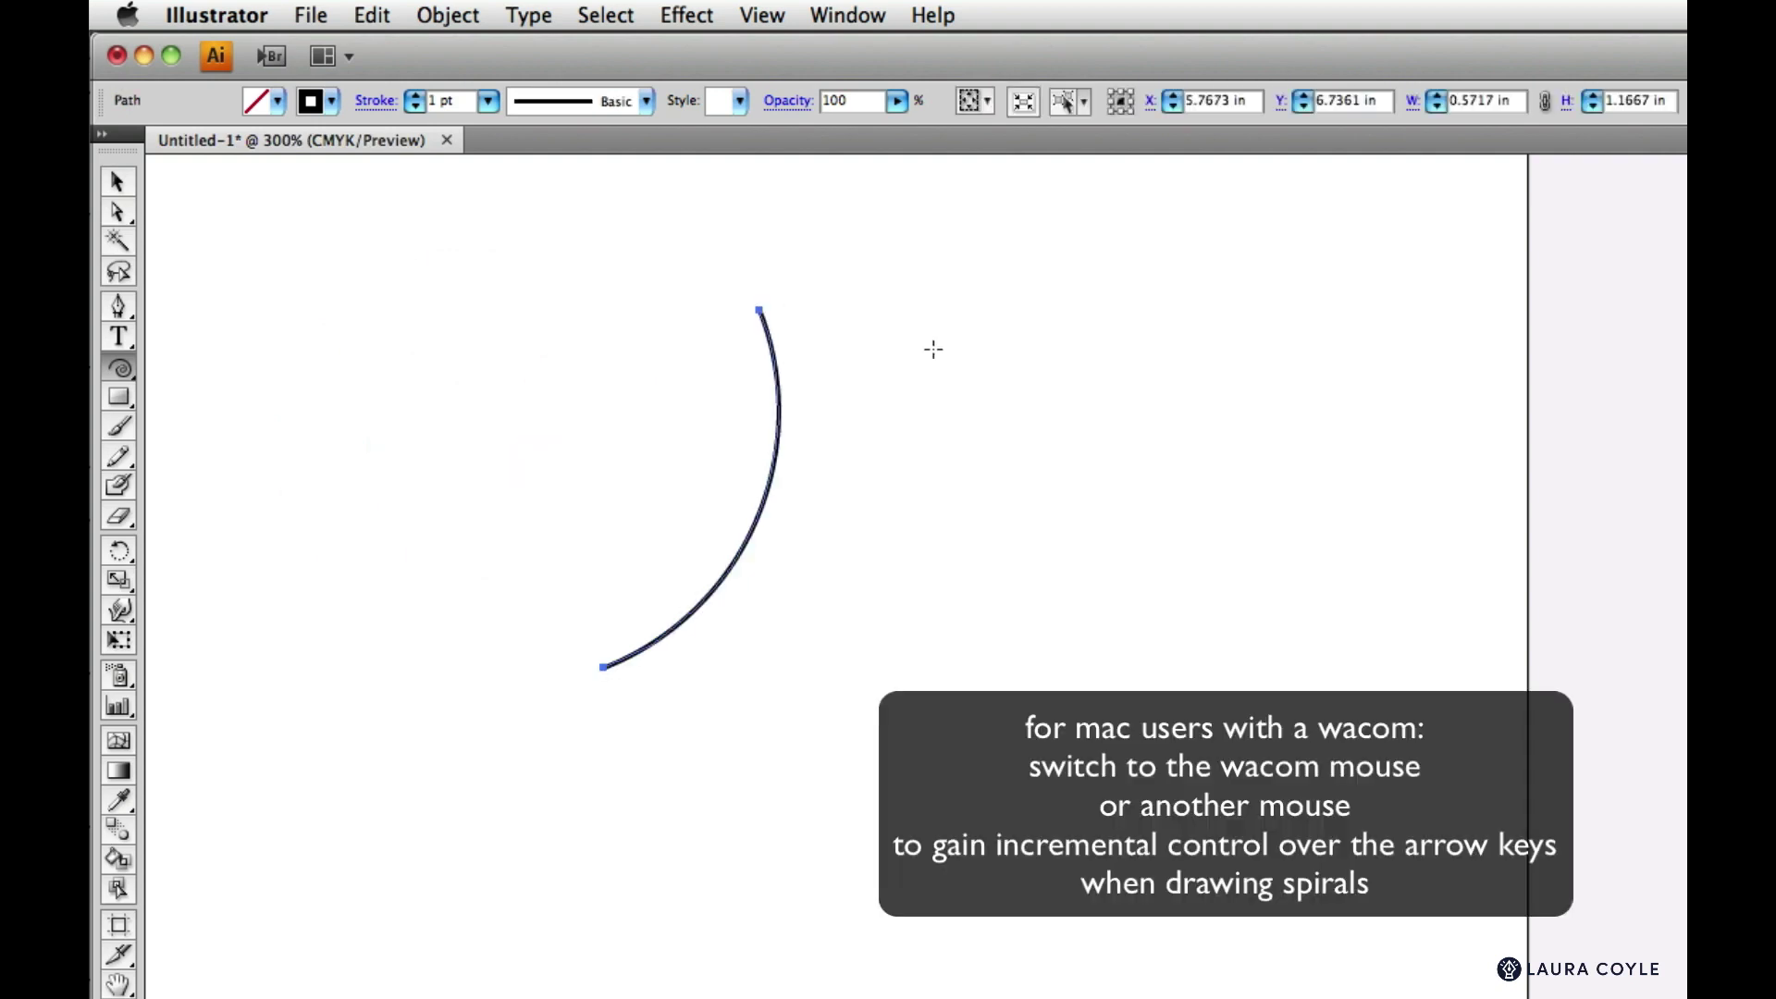
pyautogui.press('Delete')
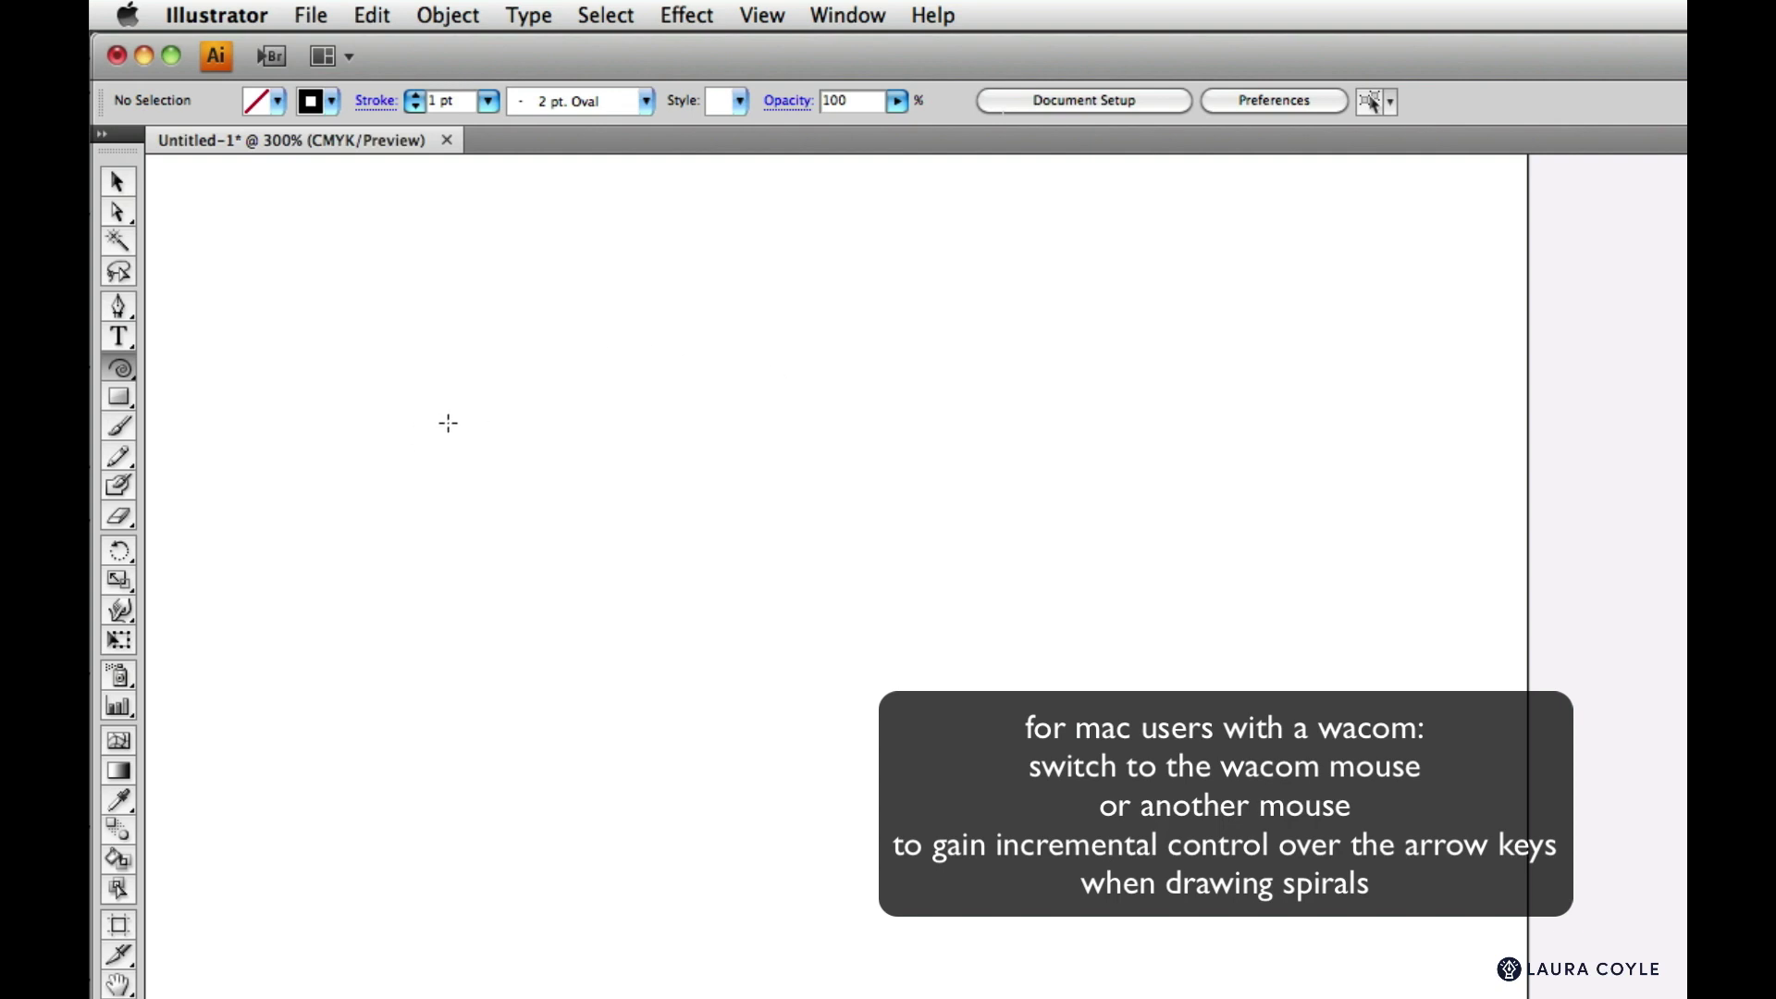
# Draw a tightly wound freehand spiral, adding segments while drawing, and delete it
pyautogui.moveTo(526, 443); pyautogui.dragTo(630, 578)
pyautogui.press('Up')
pyautogui.press('Up')
pyautogui.press('Up')
pyautogui.press('Up')
pyautogui.press('Up')
pyautogui.press('Up')
pyautogui.press('Up')
pyautogui.press('Up')
pyautogui.press('Up')
pyautogui.press('Up')
pyautogui.press('Up')
pyautogui.press('Up')
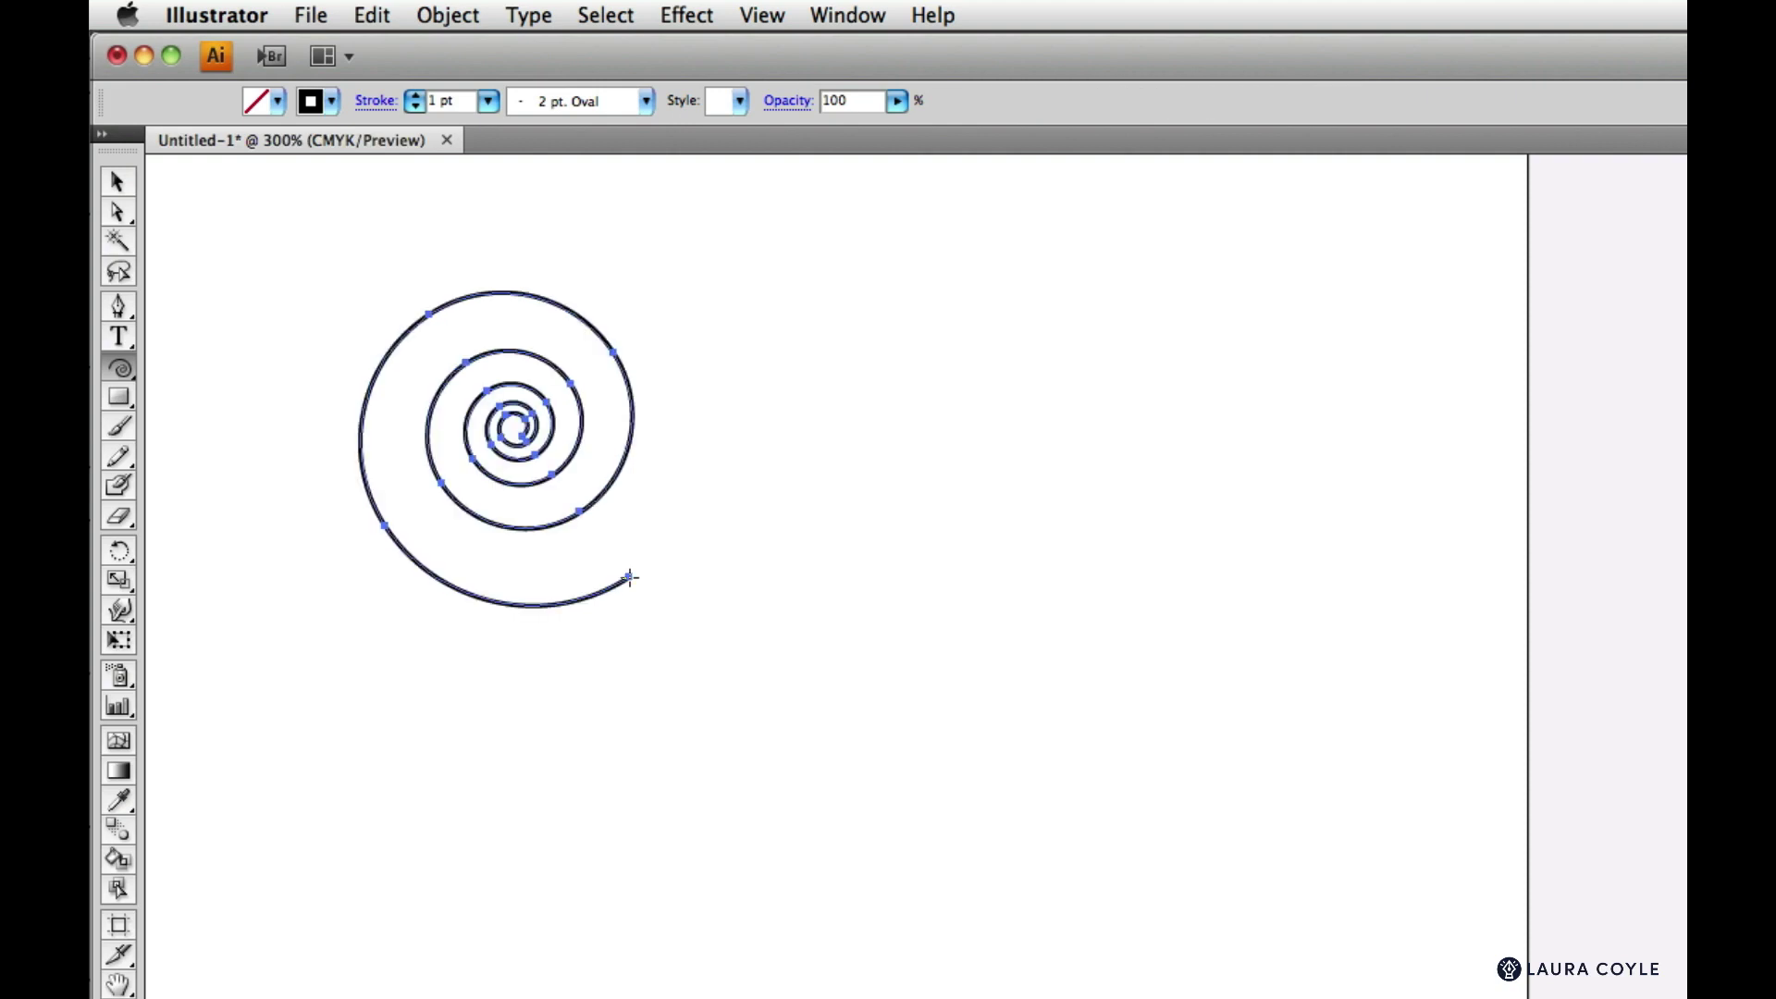
pyautogui.press('Delete')
# Draw a spiral with about 2.42 in radius, 69.76% decay and 11 segments, and check these values in the Spiral settings
pyautogui.moveTo(471, 314); pyautogui.dragTo(726, 668)
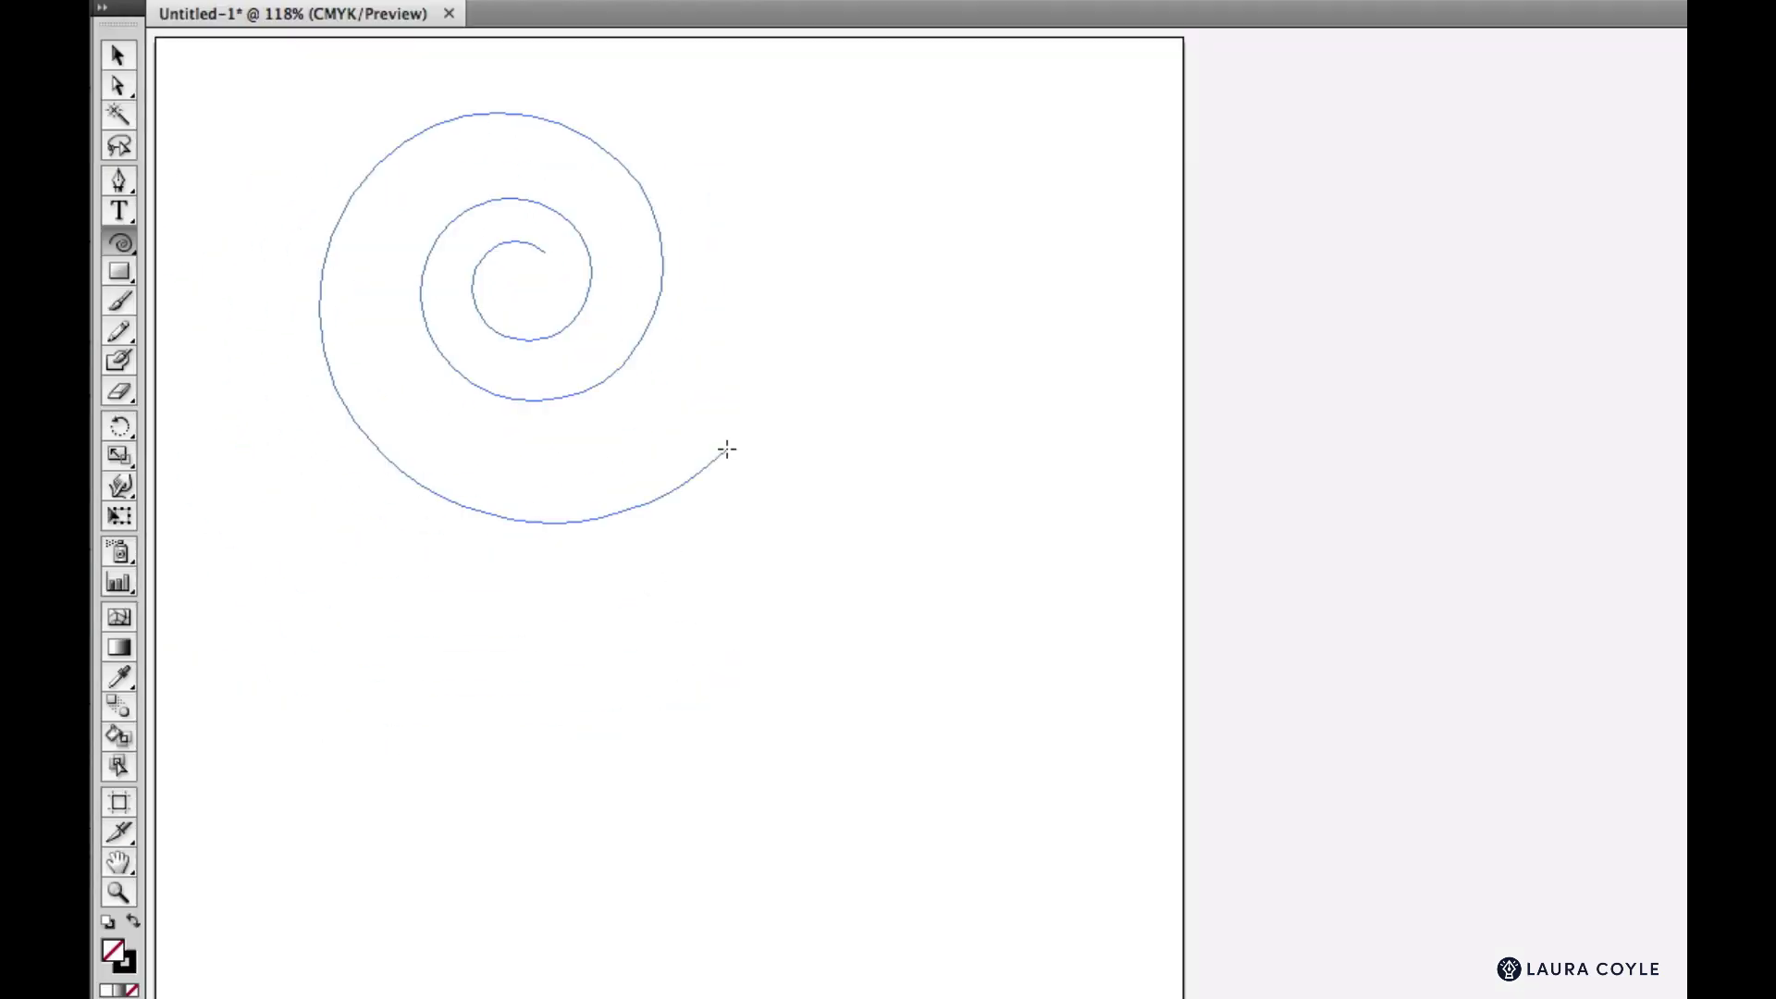
pyautogui.moveTo(725, 447); pyautogui.dragTo(756, 487)
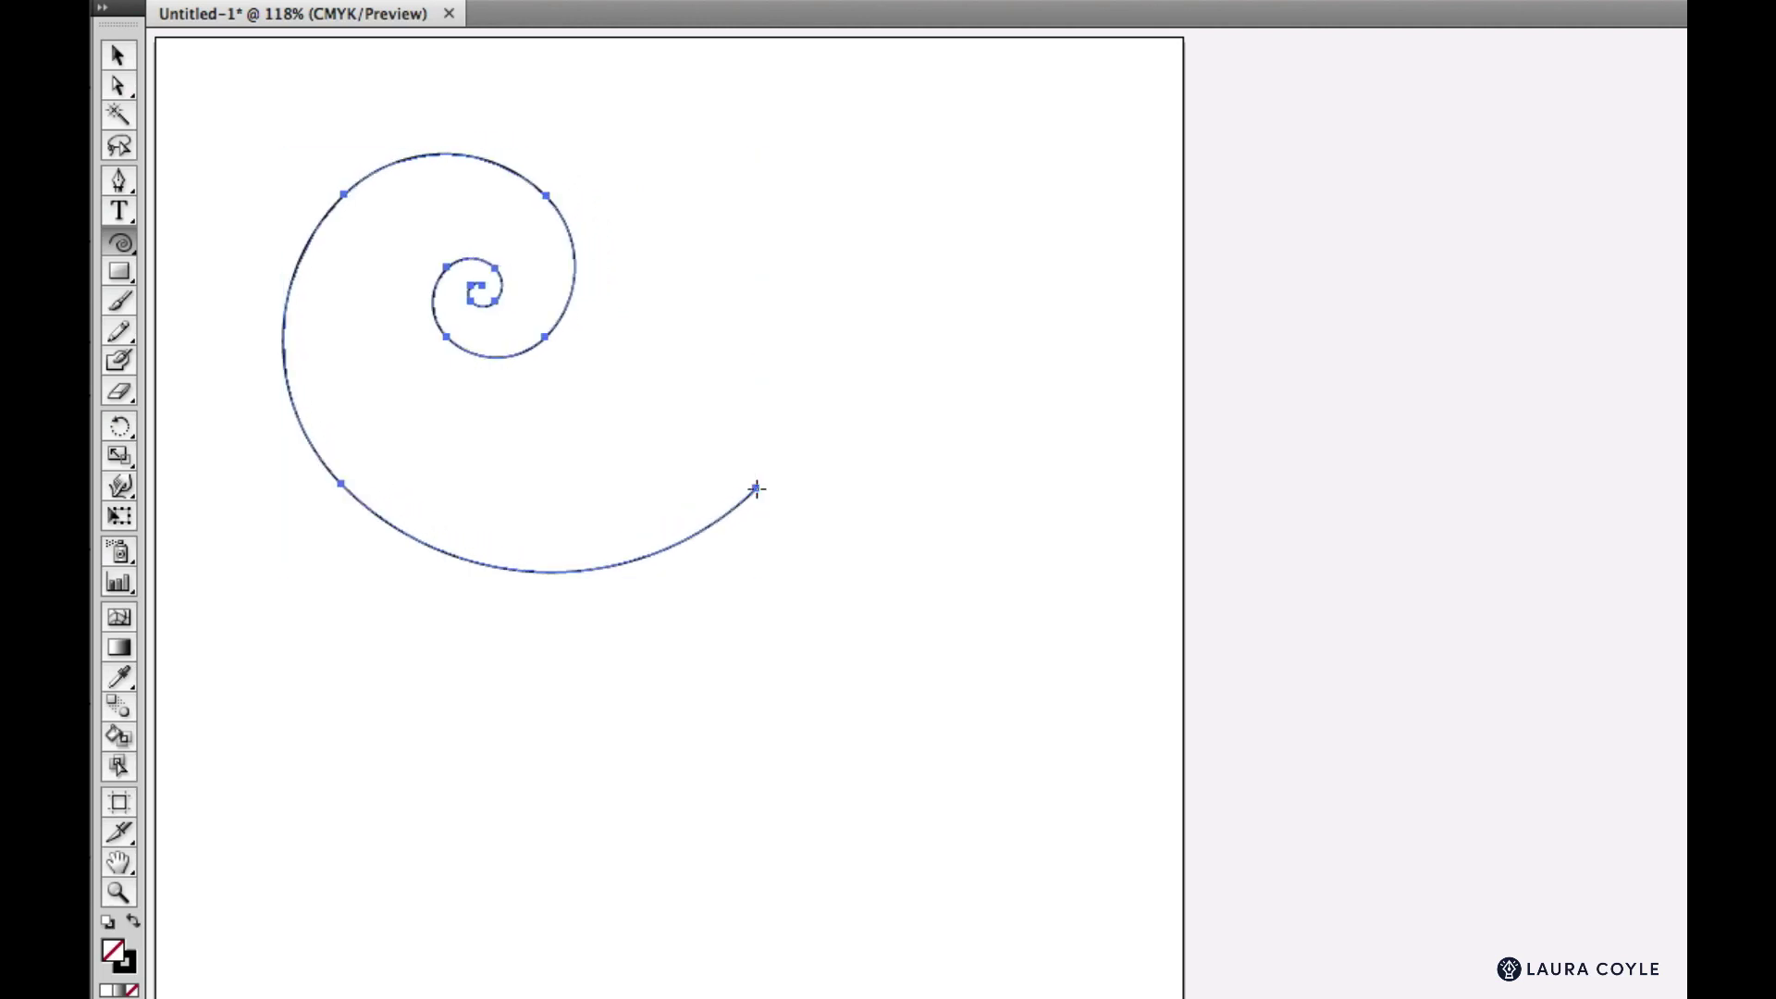
pyautogui.click(821, 259)
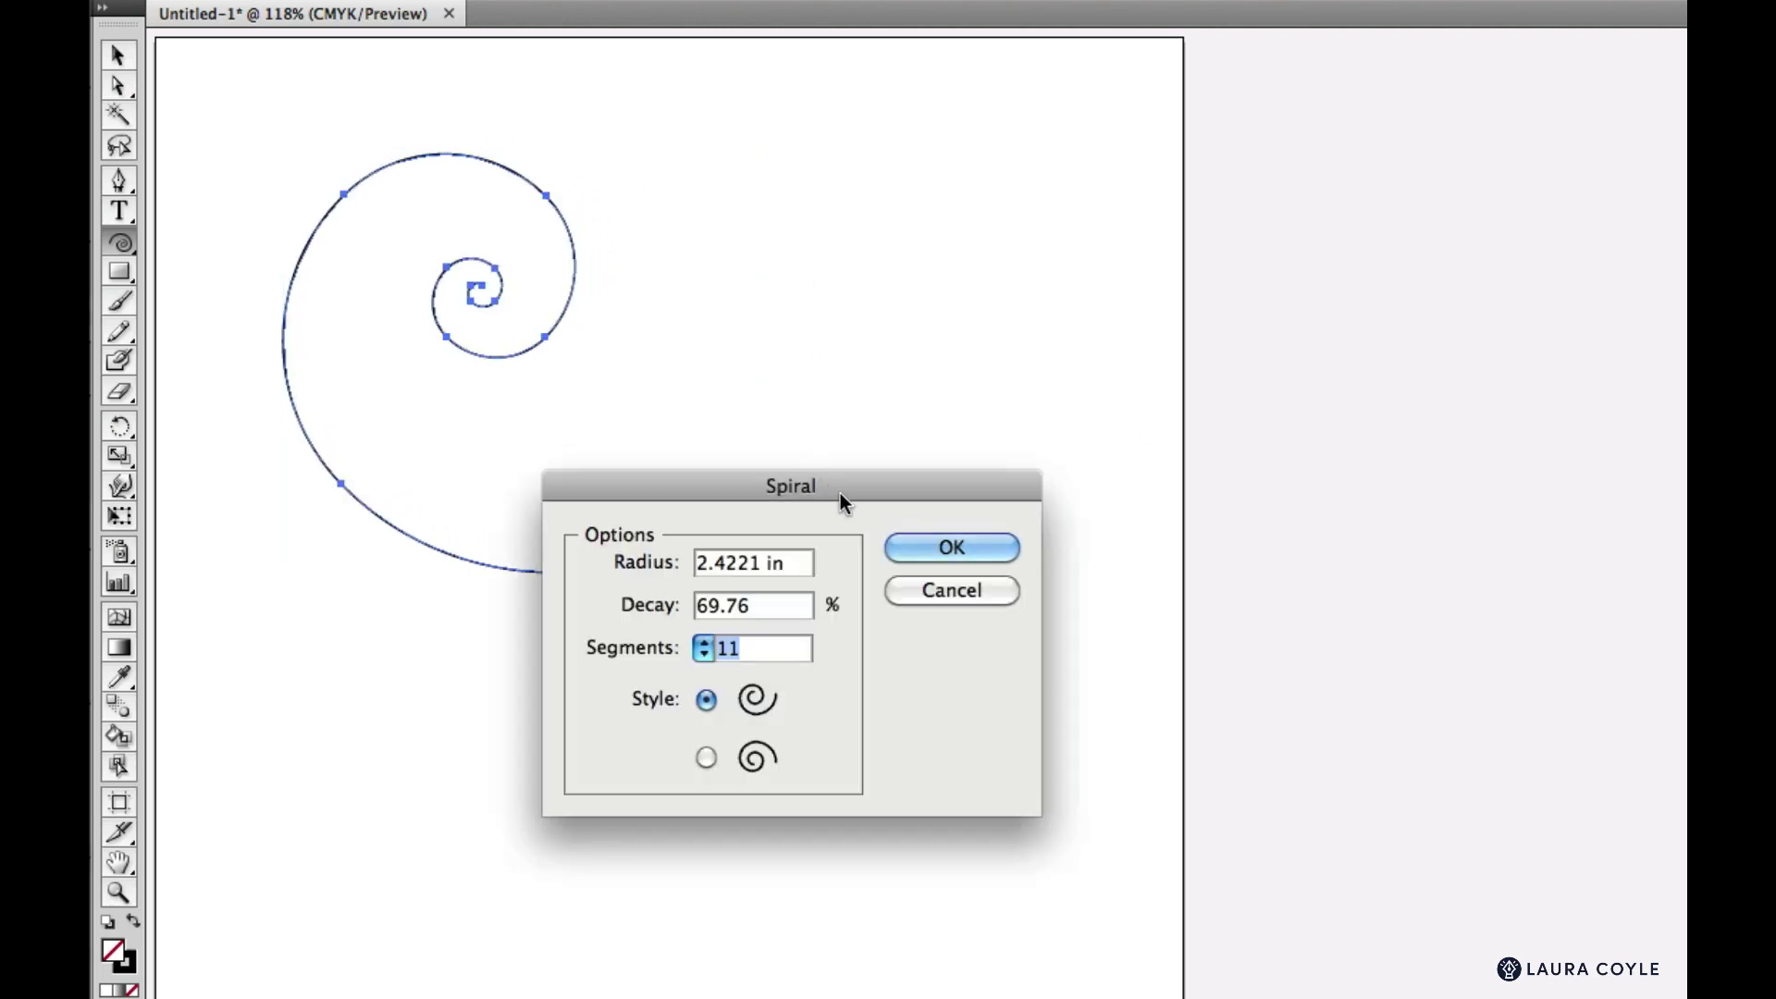
pyautogui.click(1001, 547)
pyautogui.moveTo(597, 435); pyautogui.dragTo(1126, 642)
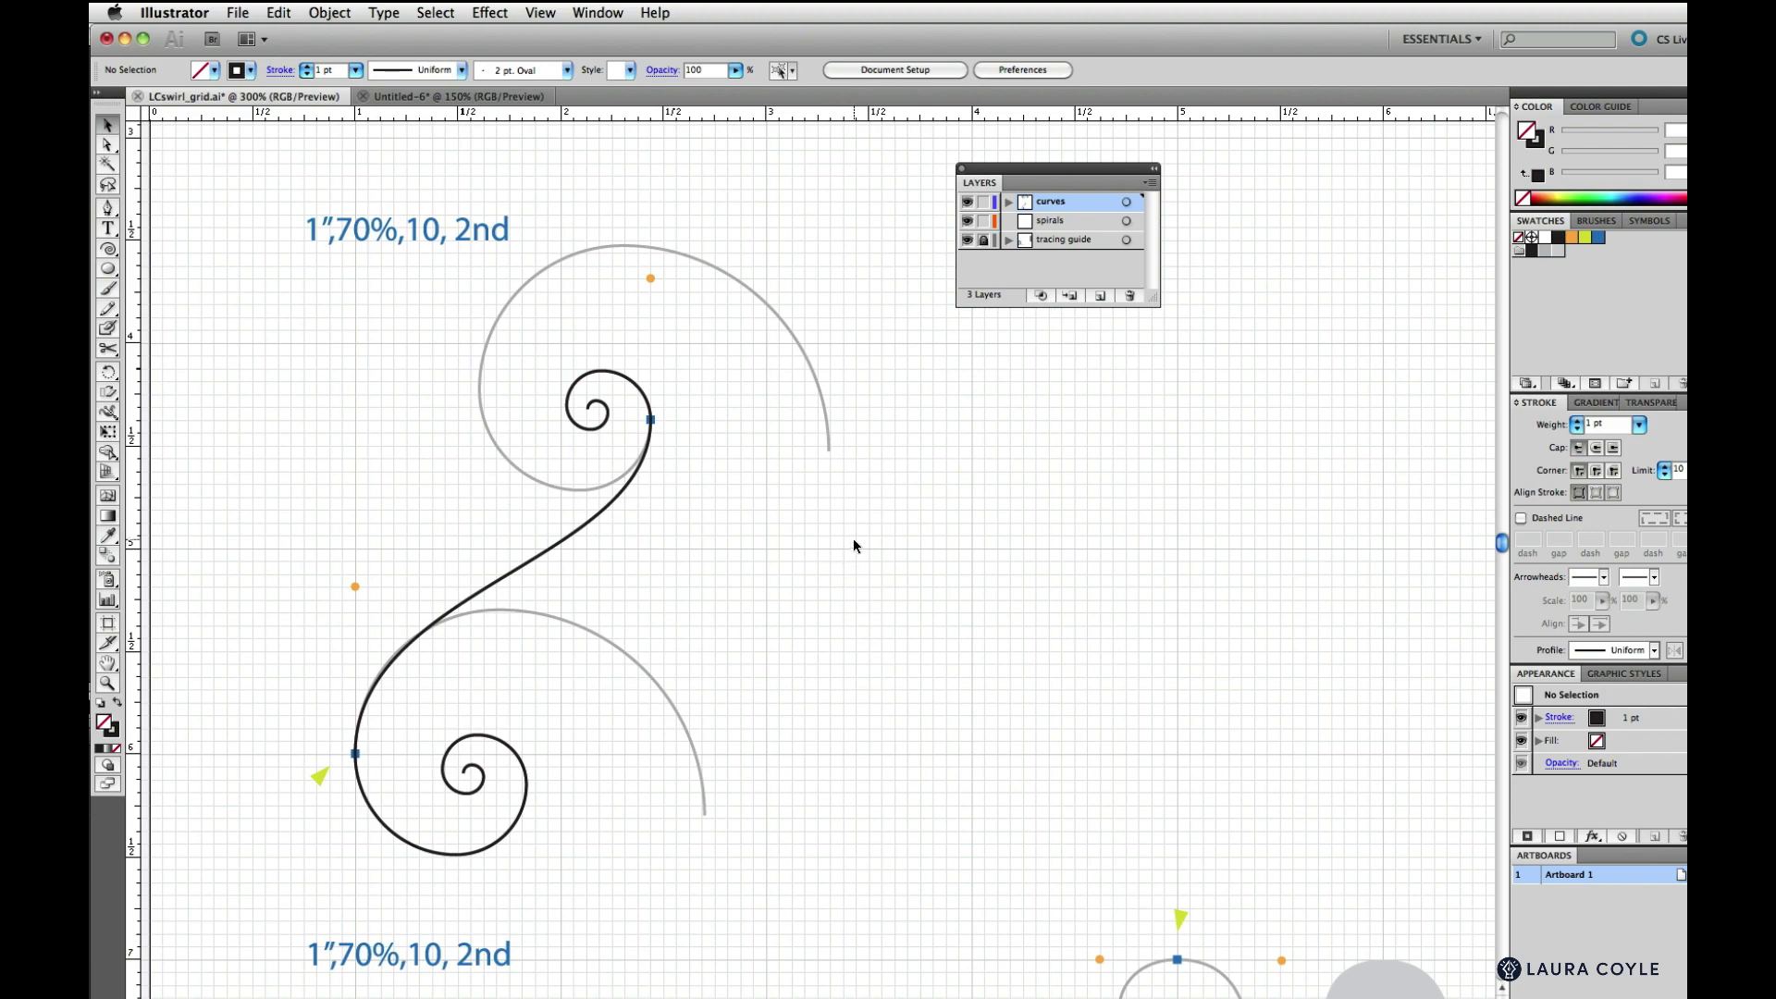
# Trace the rounded left side of the teardrop guide with the Pen tool, pulling horizontal handles from the top and bottom anchors to the orange dots
pyautogui.moveTo(884, 690); pyautogui.dragTo(574, 323)
pyautogui.moveTo(796, 550); pyautogui.dragTo(702, 449)
pyautogui.moveTo(782, 603); pyautogui.dragTo(352, 309)
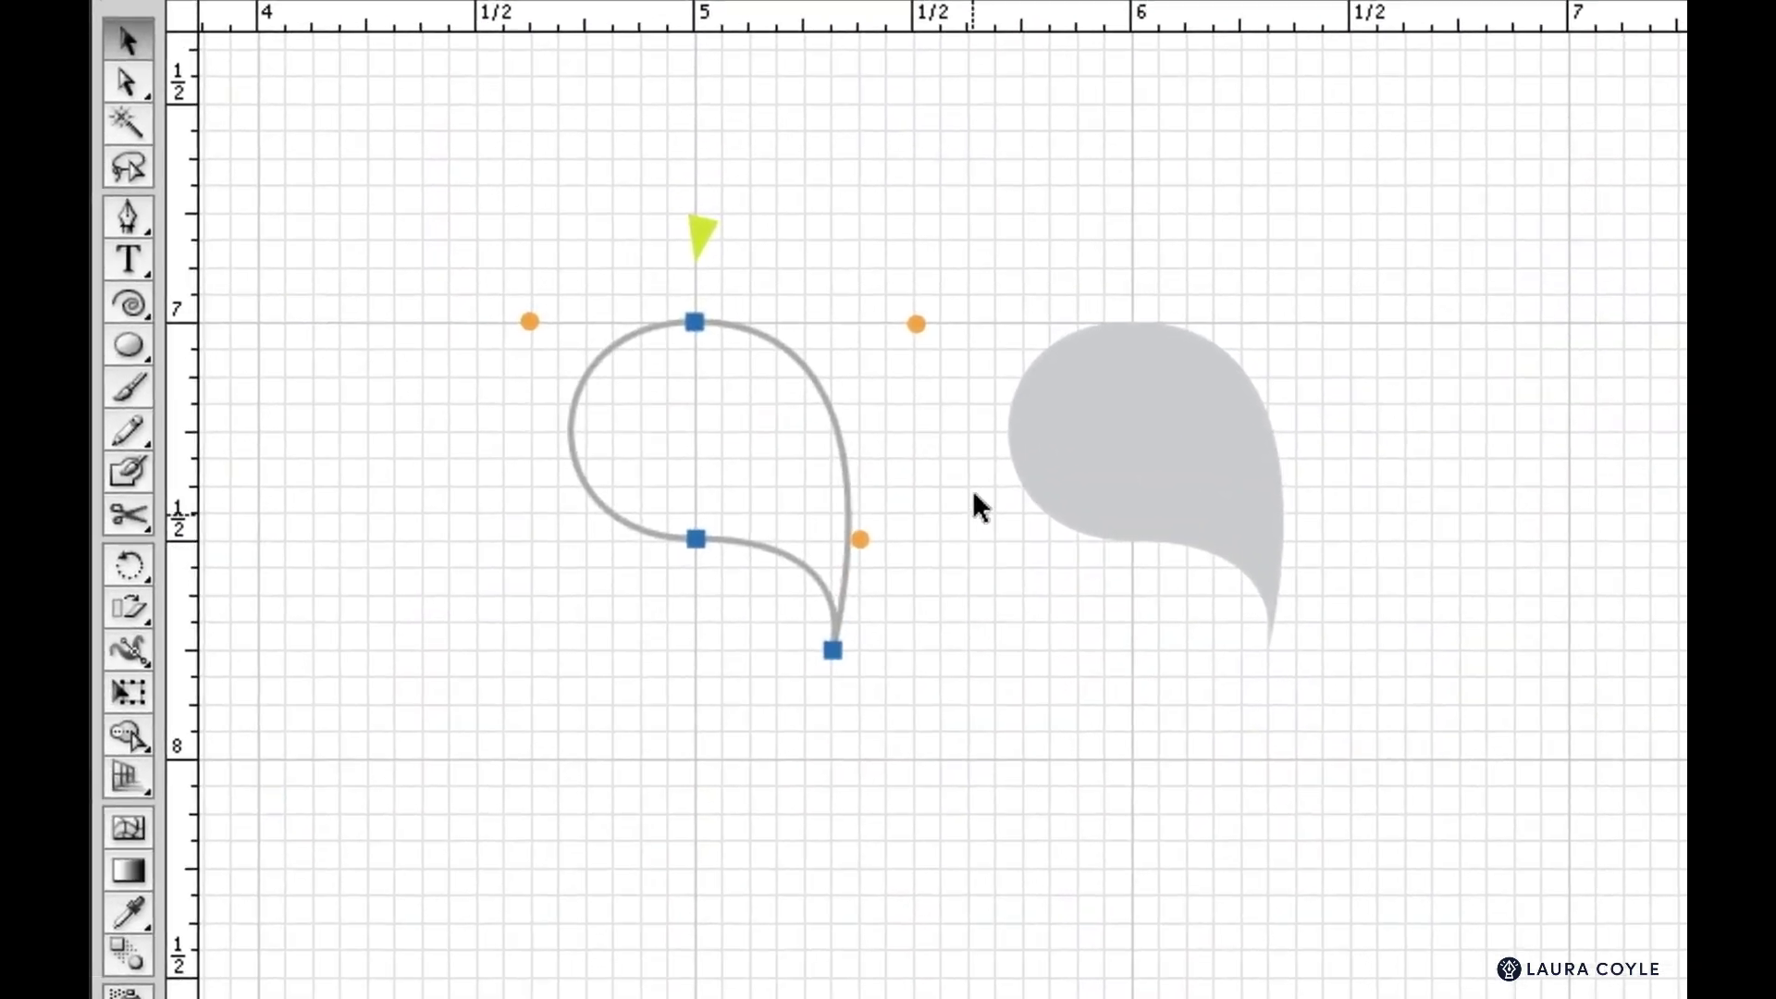
pyautogui.press('p')
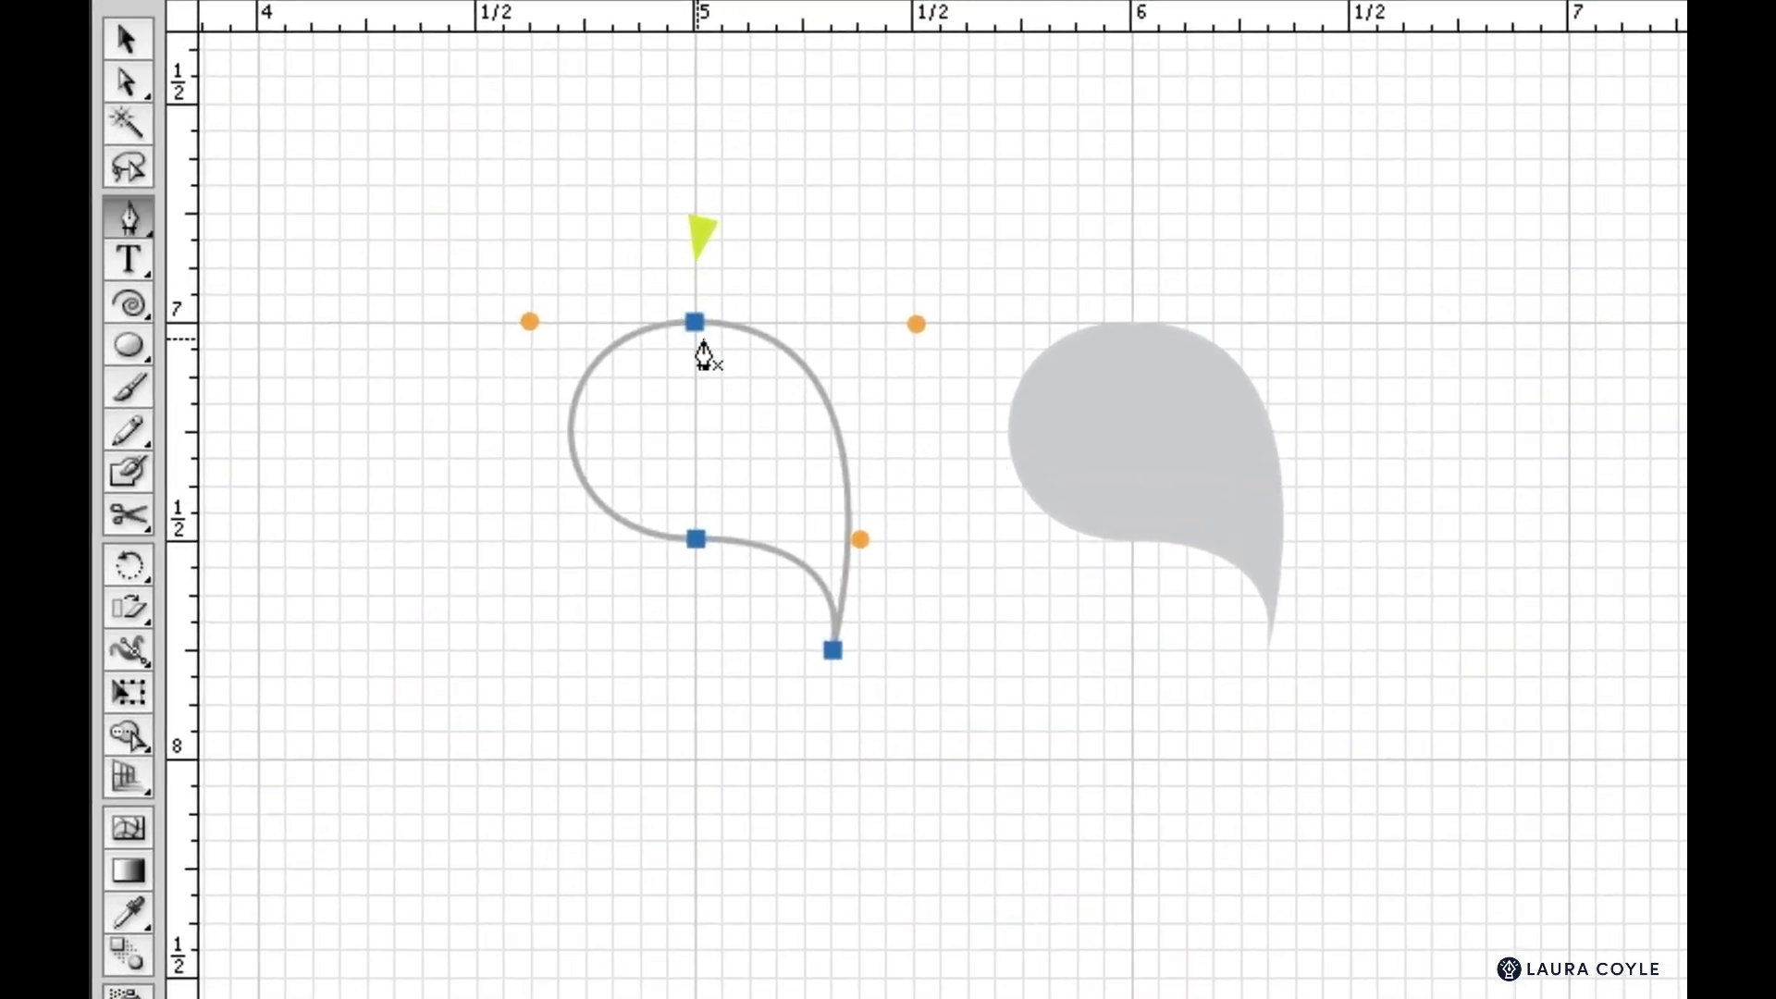
pyautogui.moveTo(694, 323); pyautogui.dragTo(539, 323)
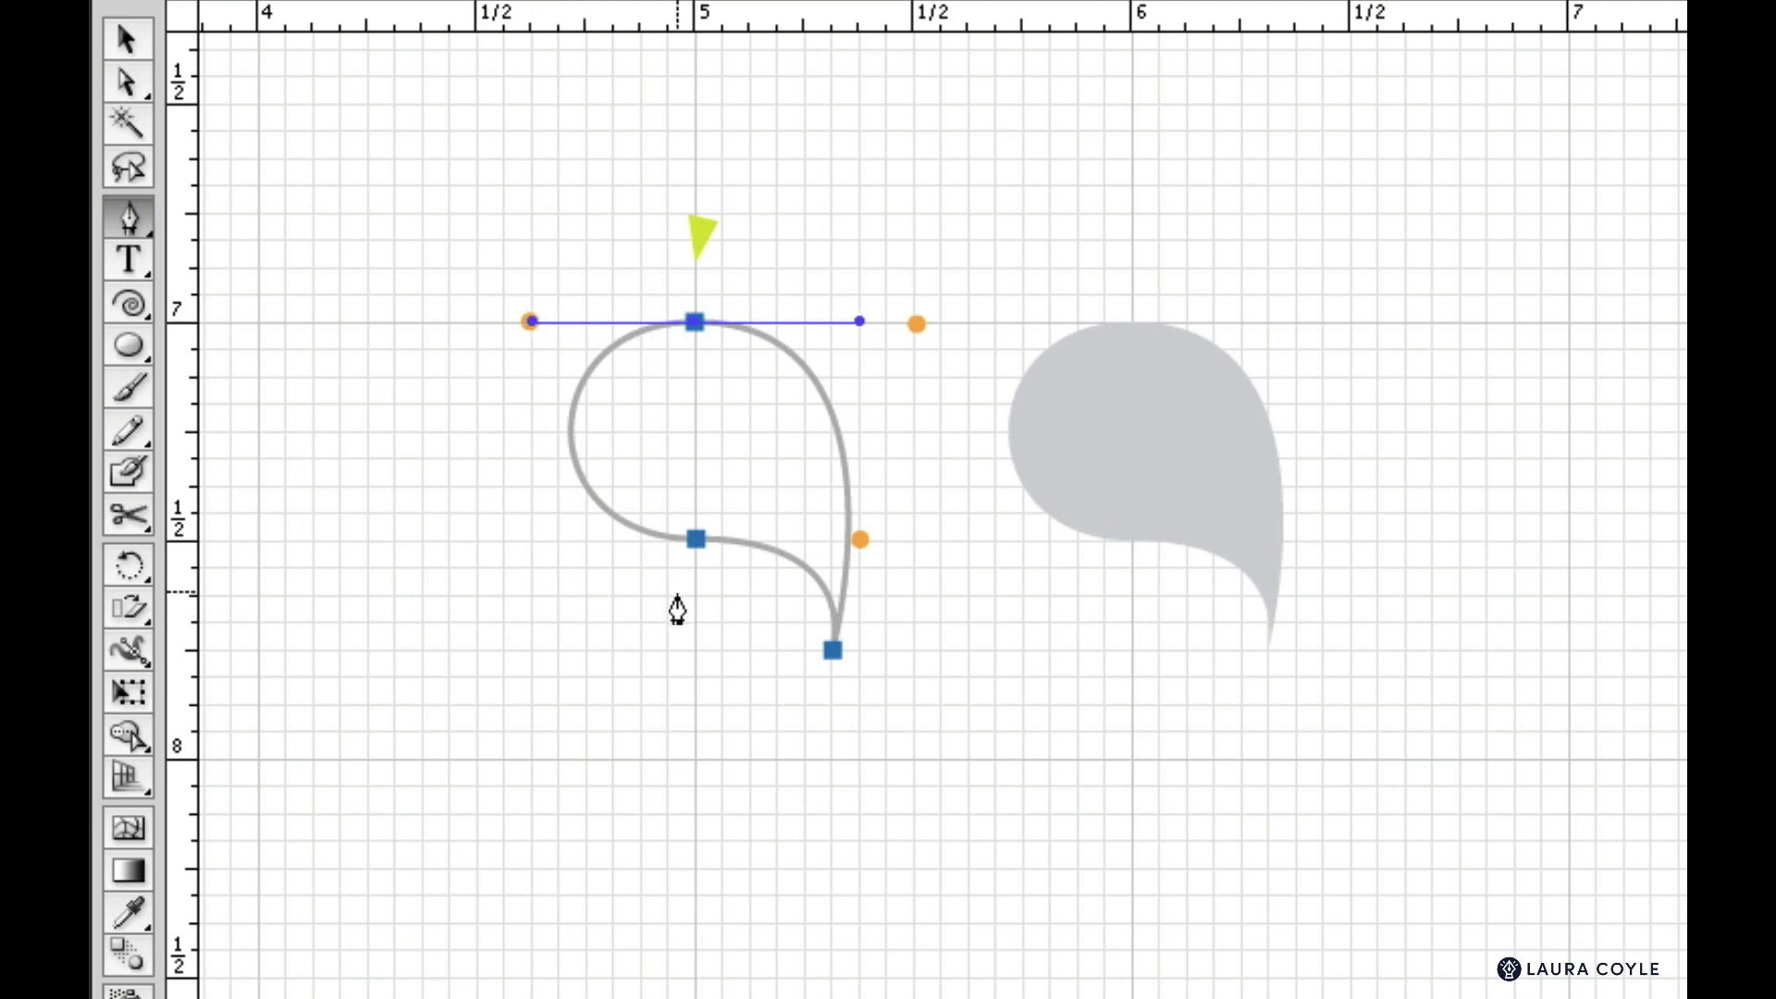
pyautogui.click(696, 541)
pyautogui.moveTo(696, 540); pyautogui.dragTo(857, 546)
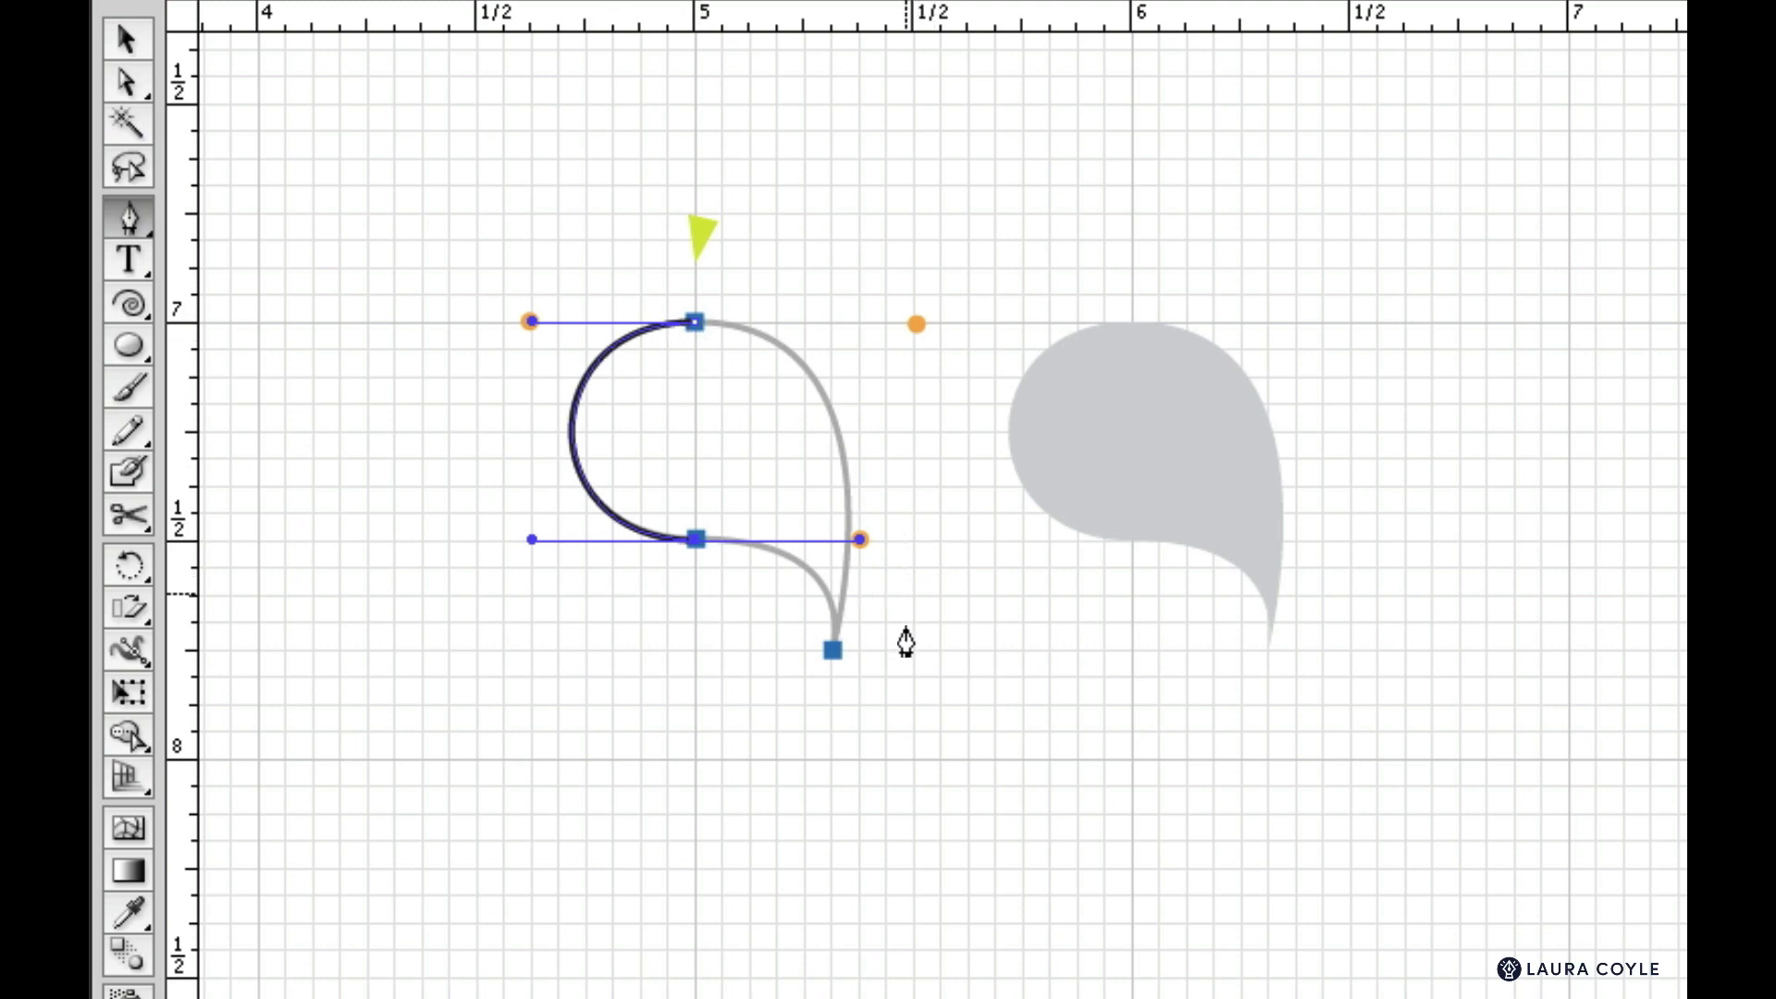
# Close the teardrop path through a corner point at its tip, matching the guide's right side, and swap its fill and stroke
pyautogui.keyDown('ctrl'); pyautogui.click(833, 653); pyautogui.keyUp('ctrl')
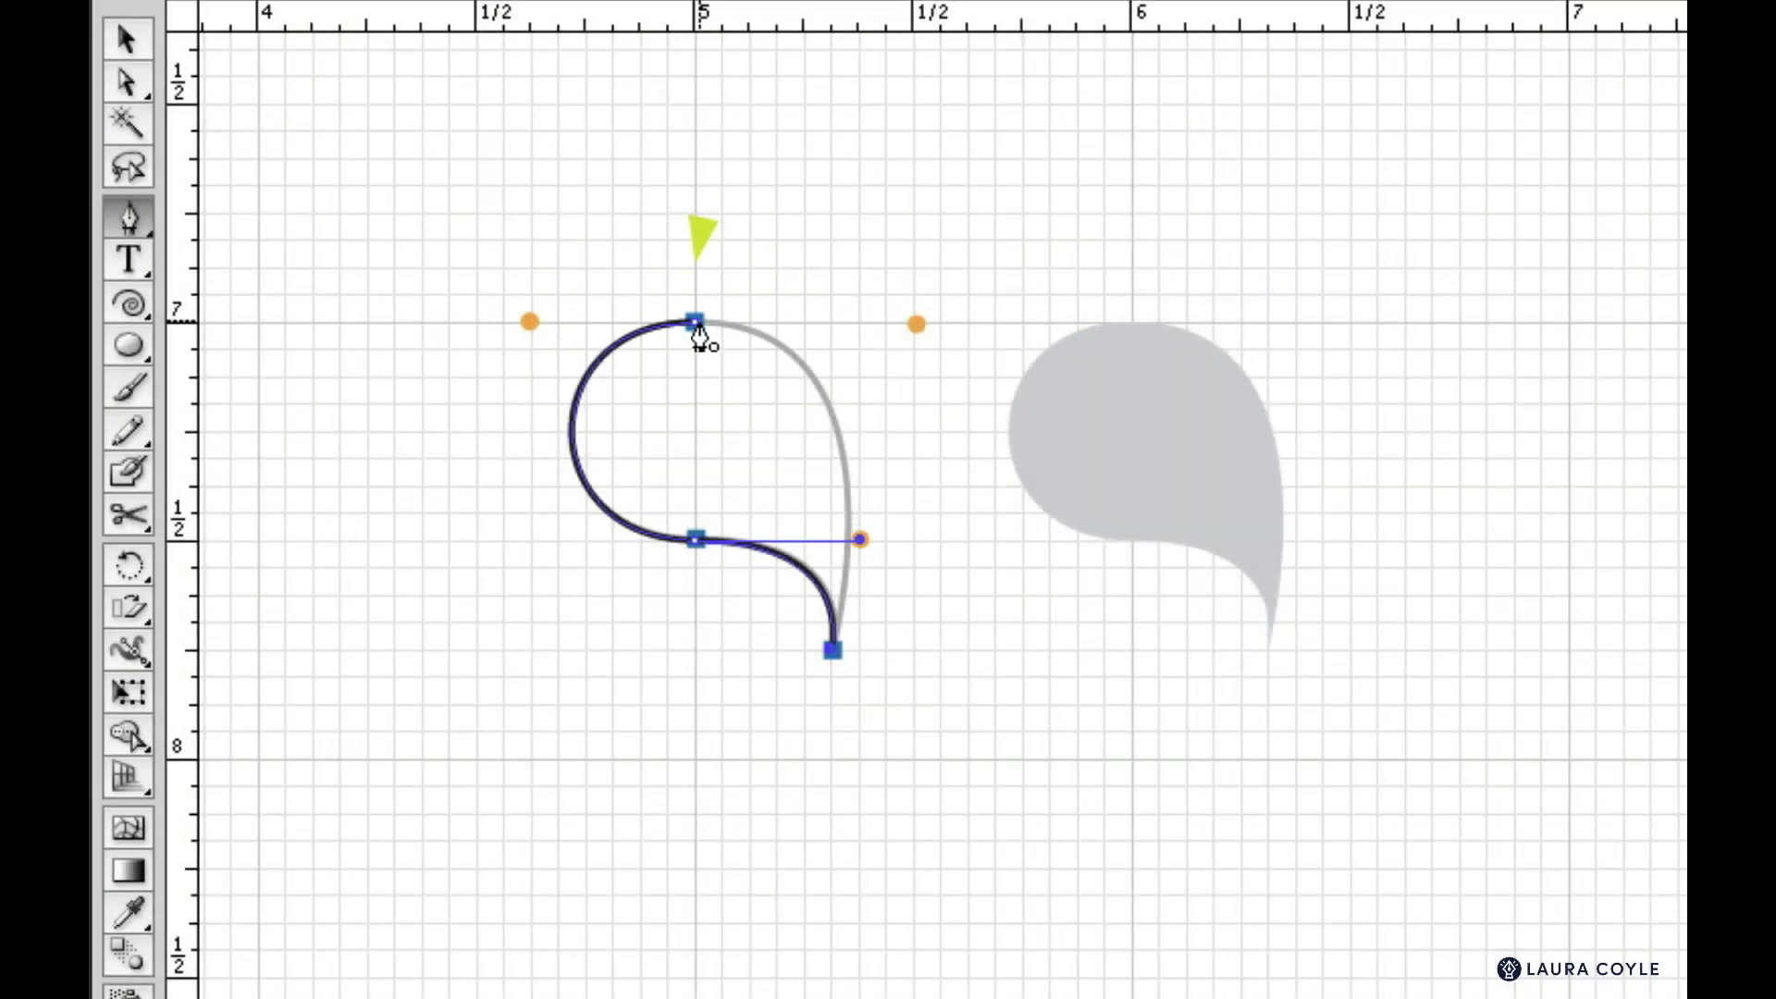
pyautogui.click(695, 322)
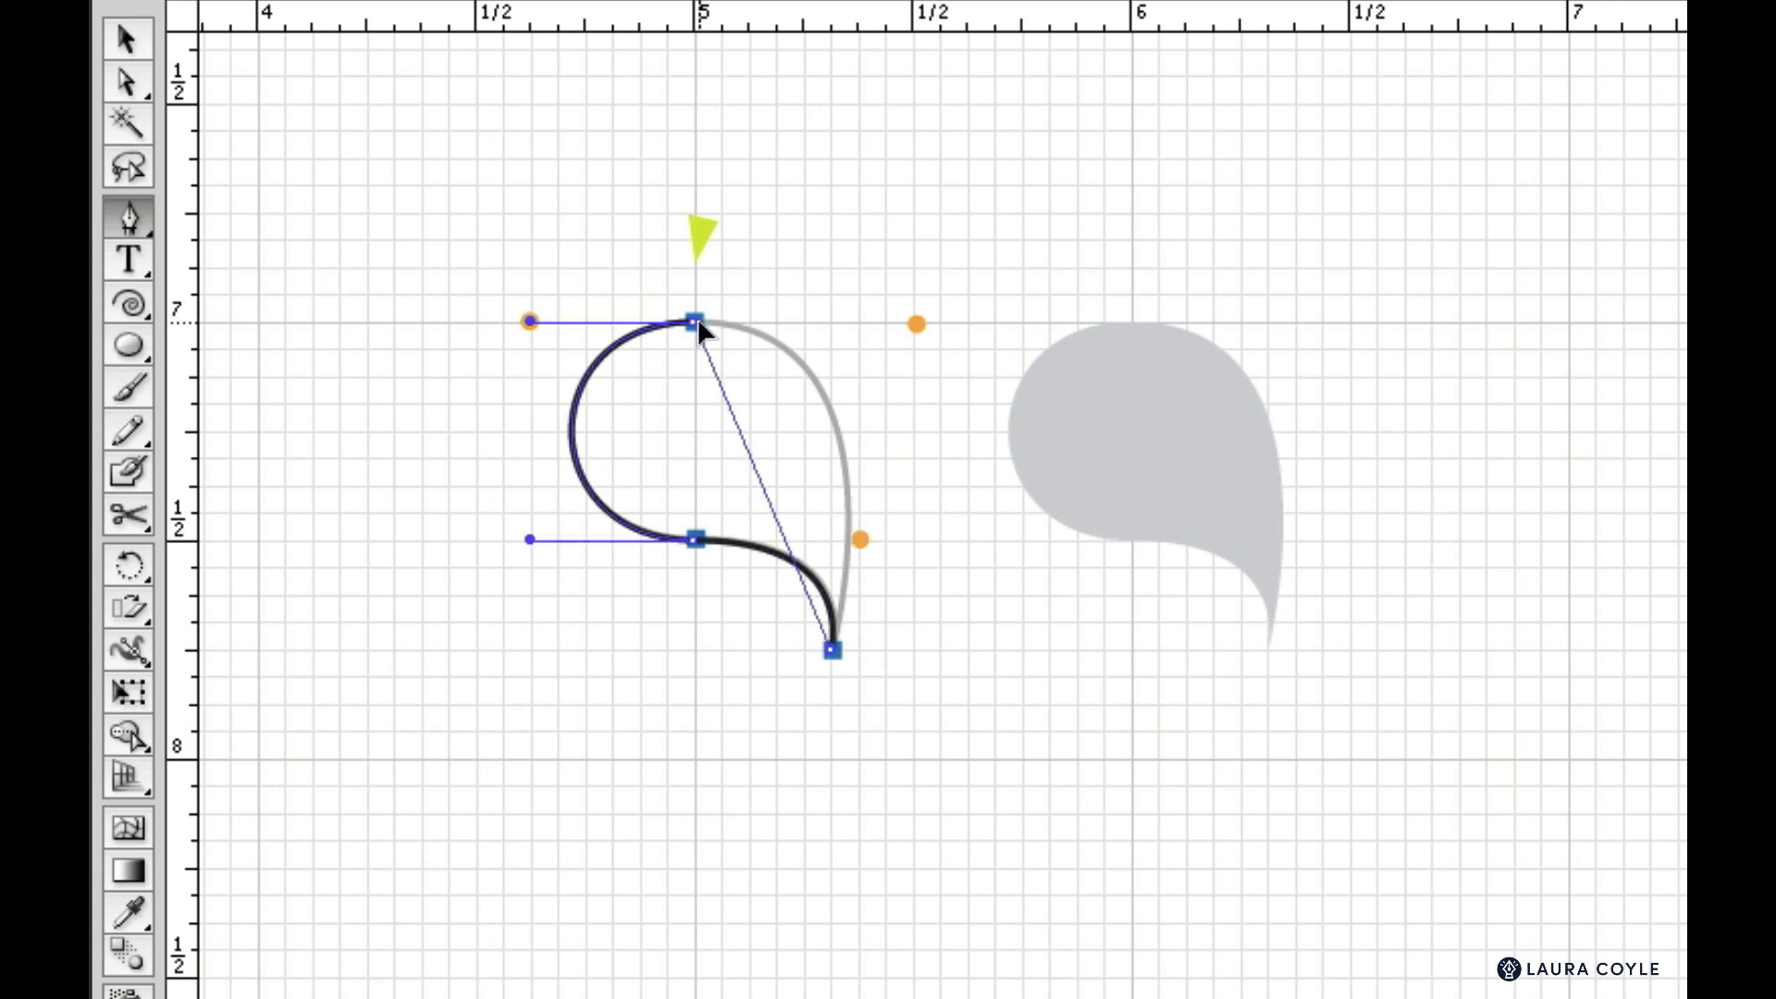
pyautogui.moveTo(699, 327); pyautogui.dragTo(465, 312)
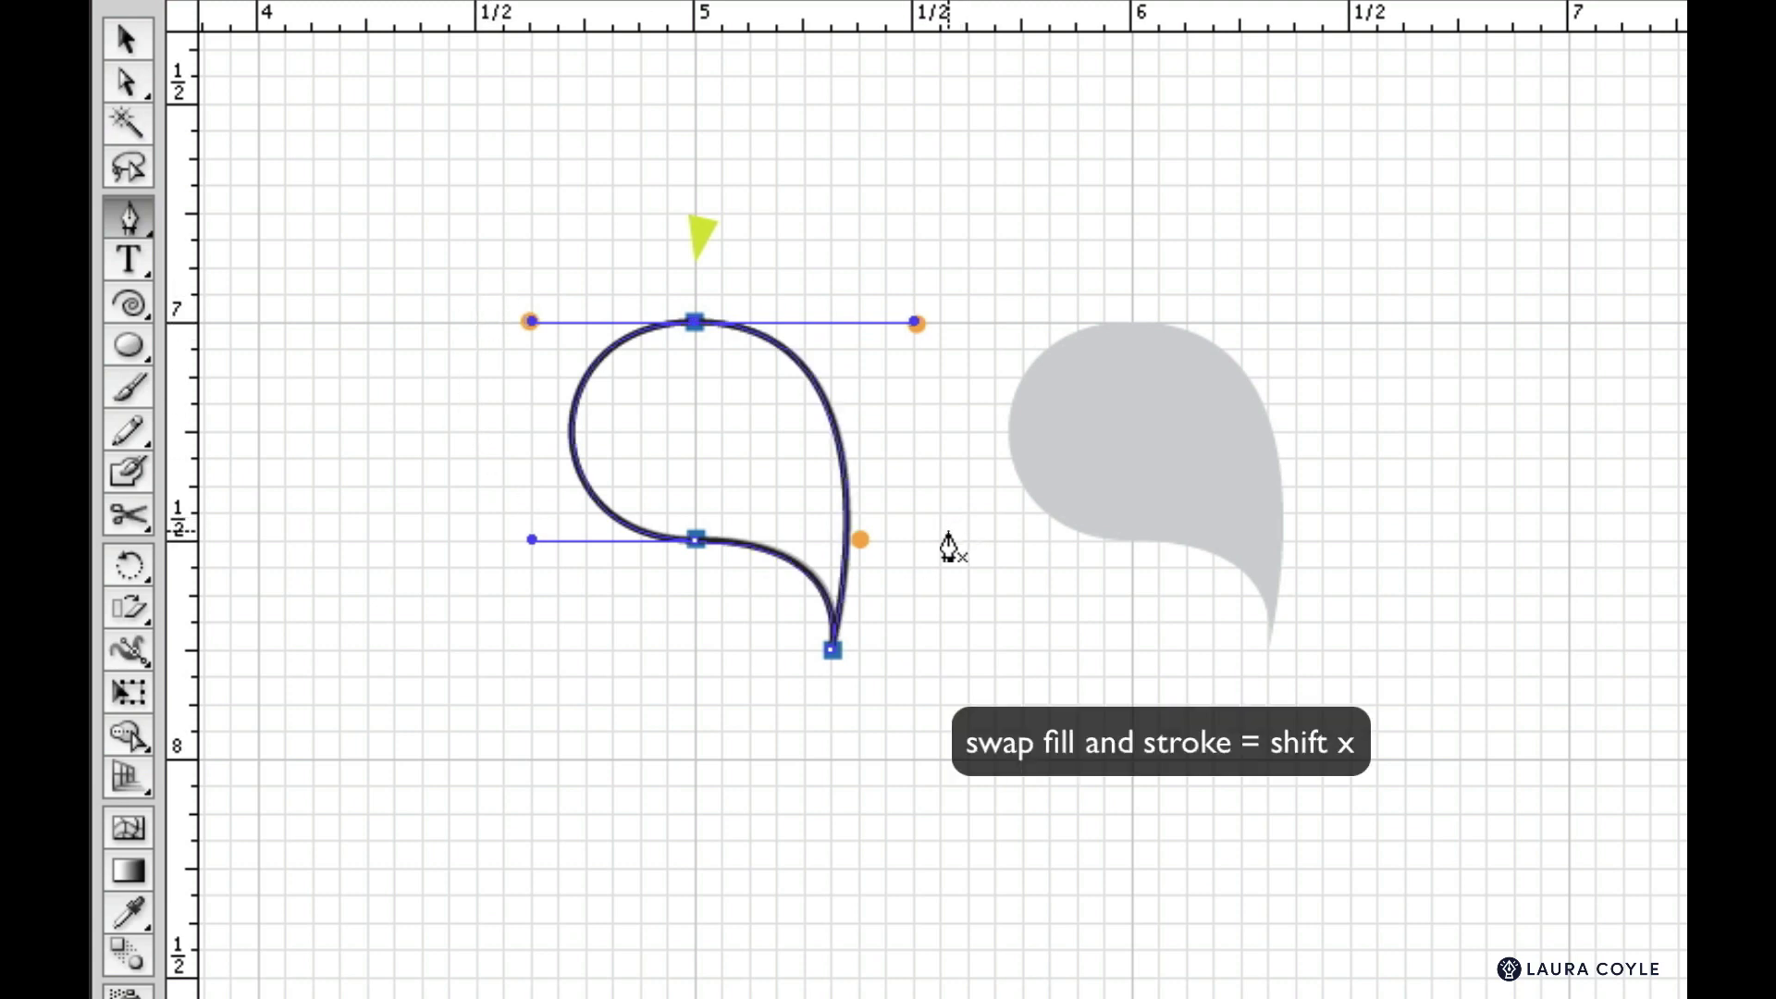
pyautogui.hotkey('shift', 'x')
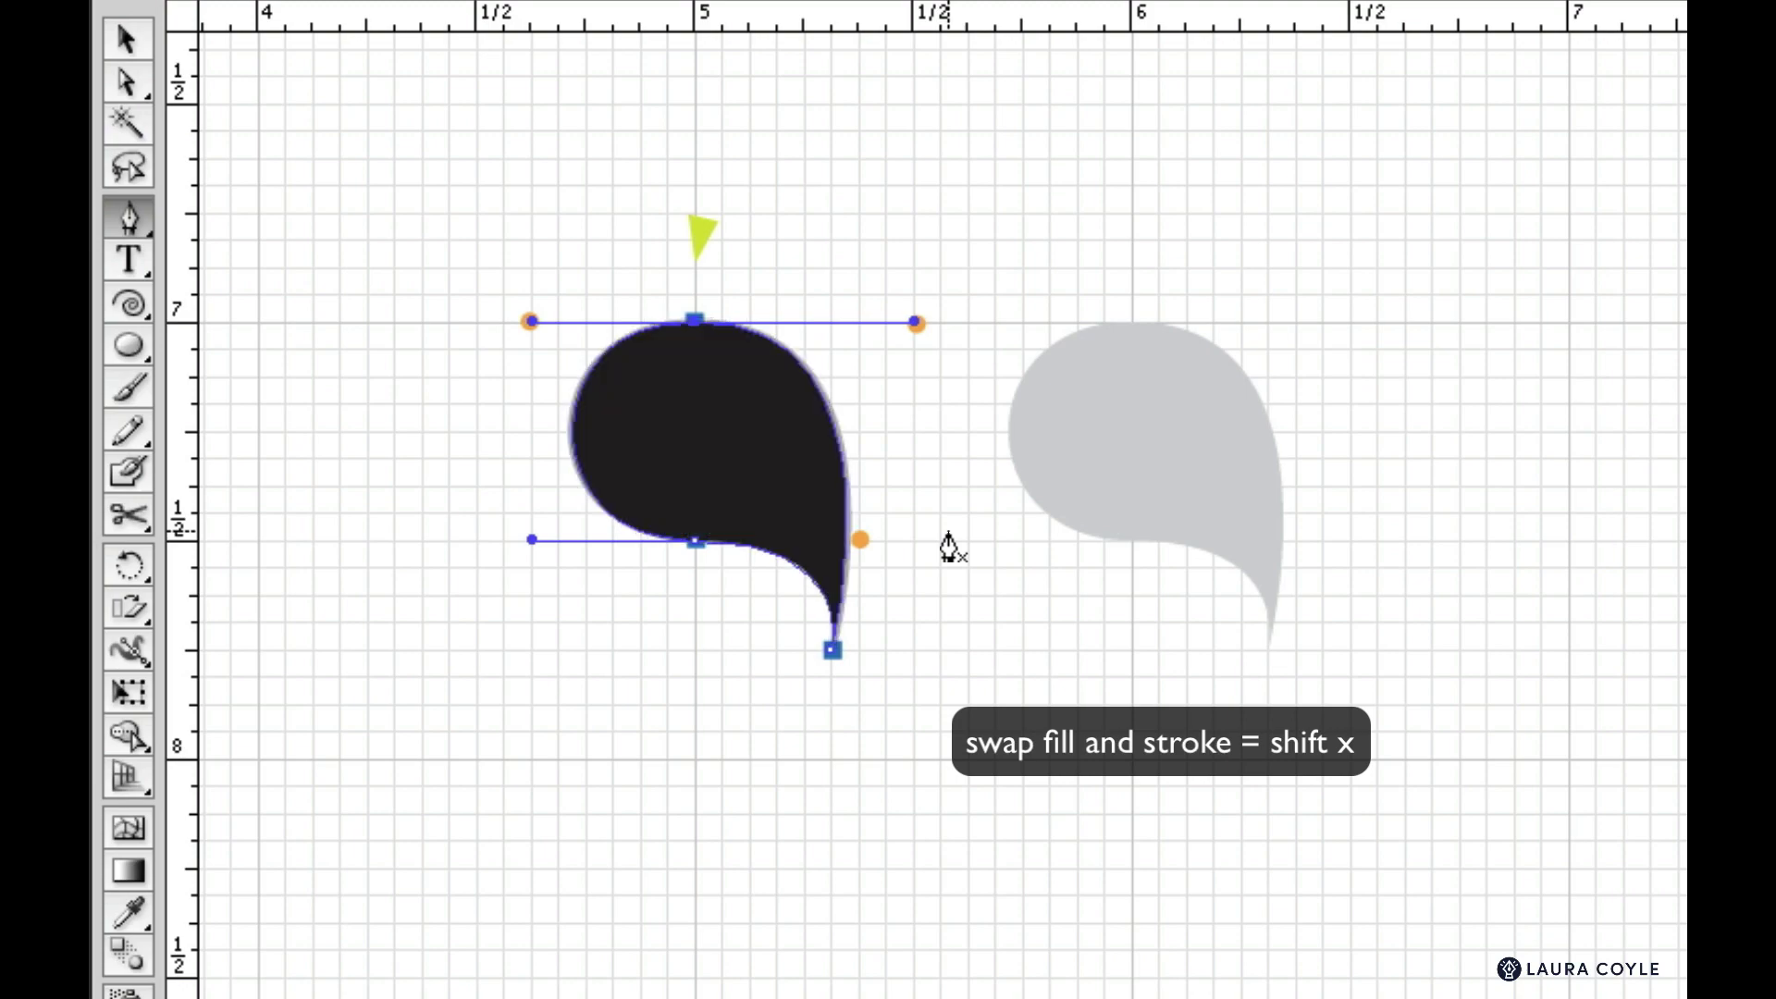
pyautogui.press('super')
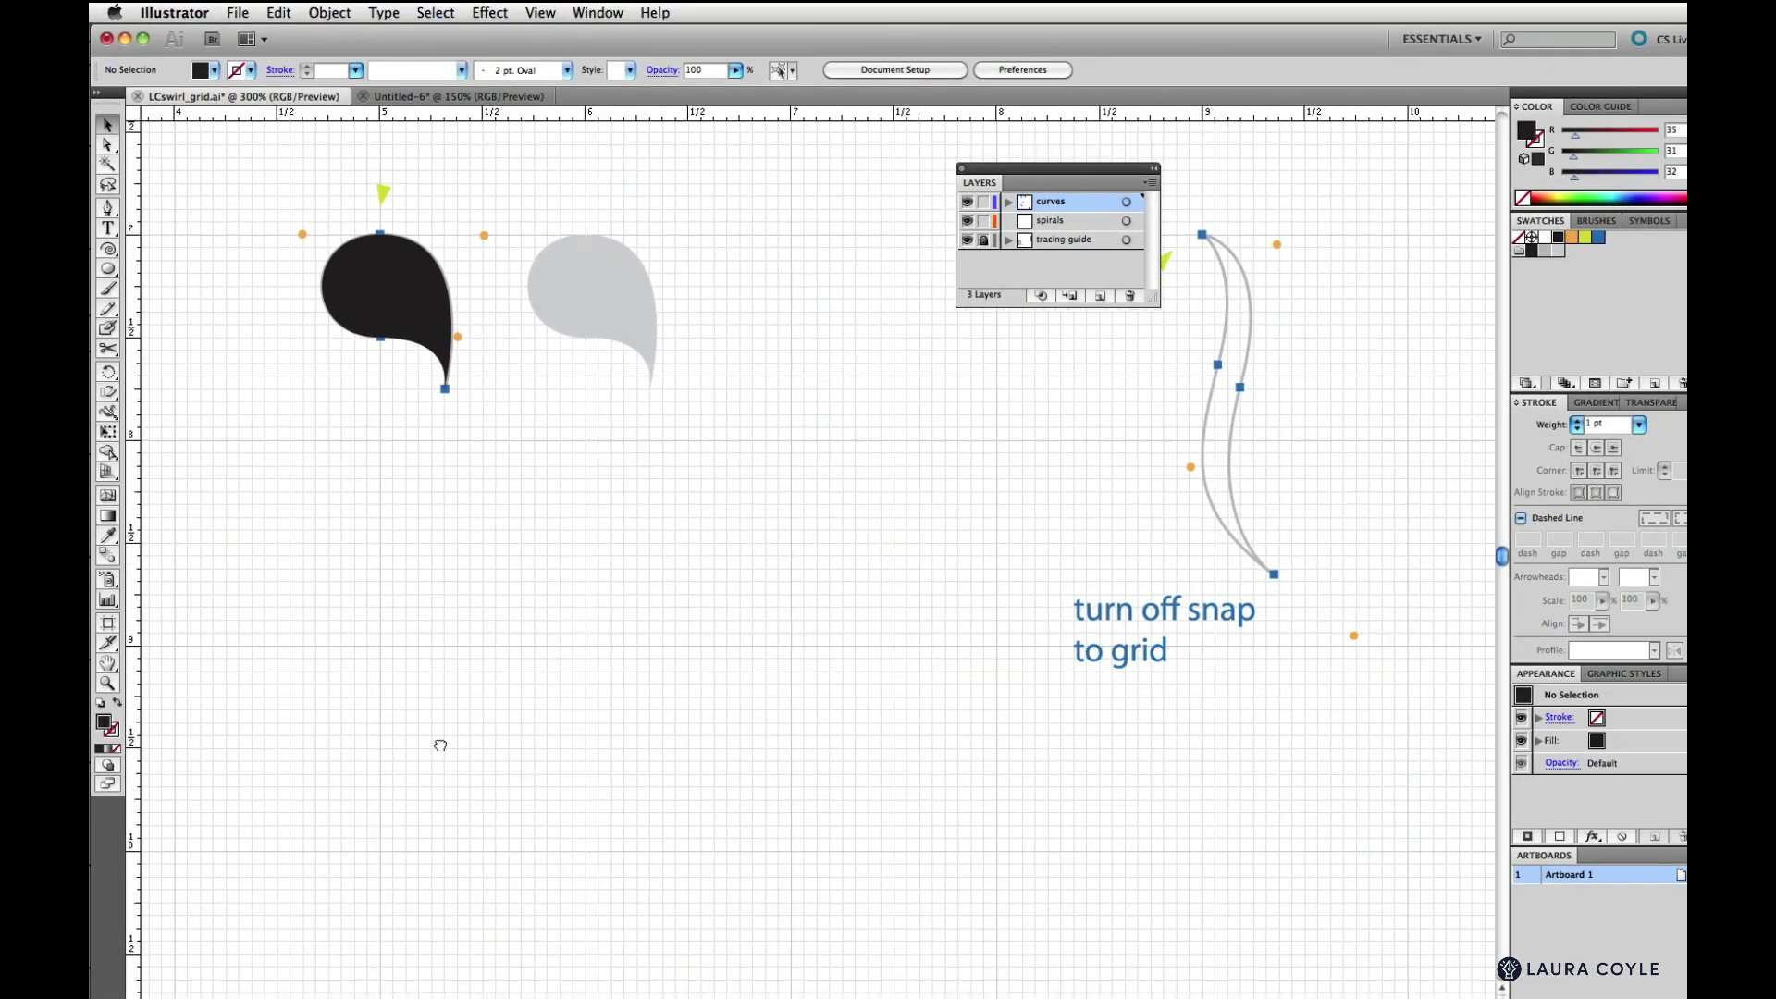
# Swap fill and stroke back, and create a spiral with 0.35 in radius, 75% decay, 7 segments and the second style beside the tall swirl guide
pyautogui.moveTo(440, 745); pyautogui.dragTo(986, 565)
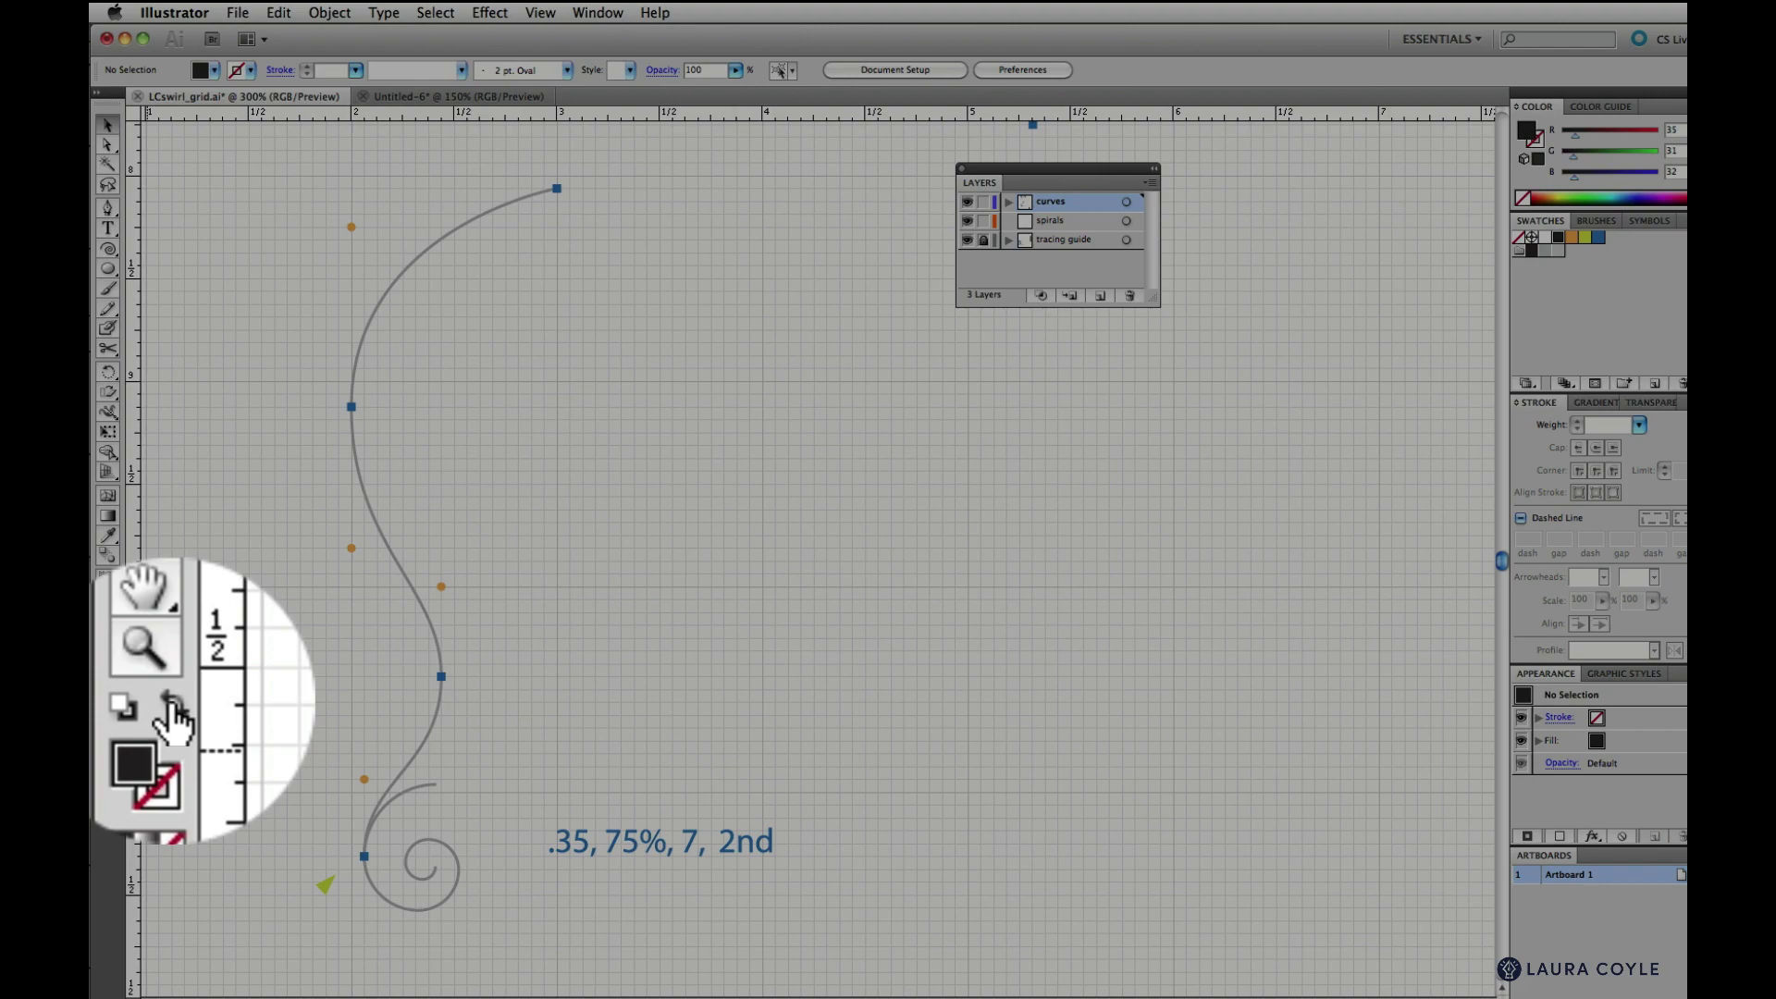
pyautogui.click(117, 703)
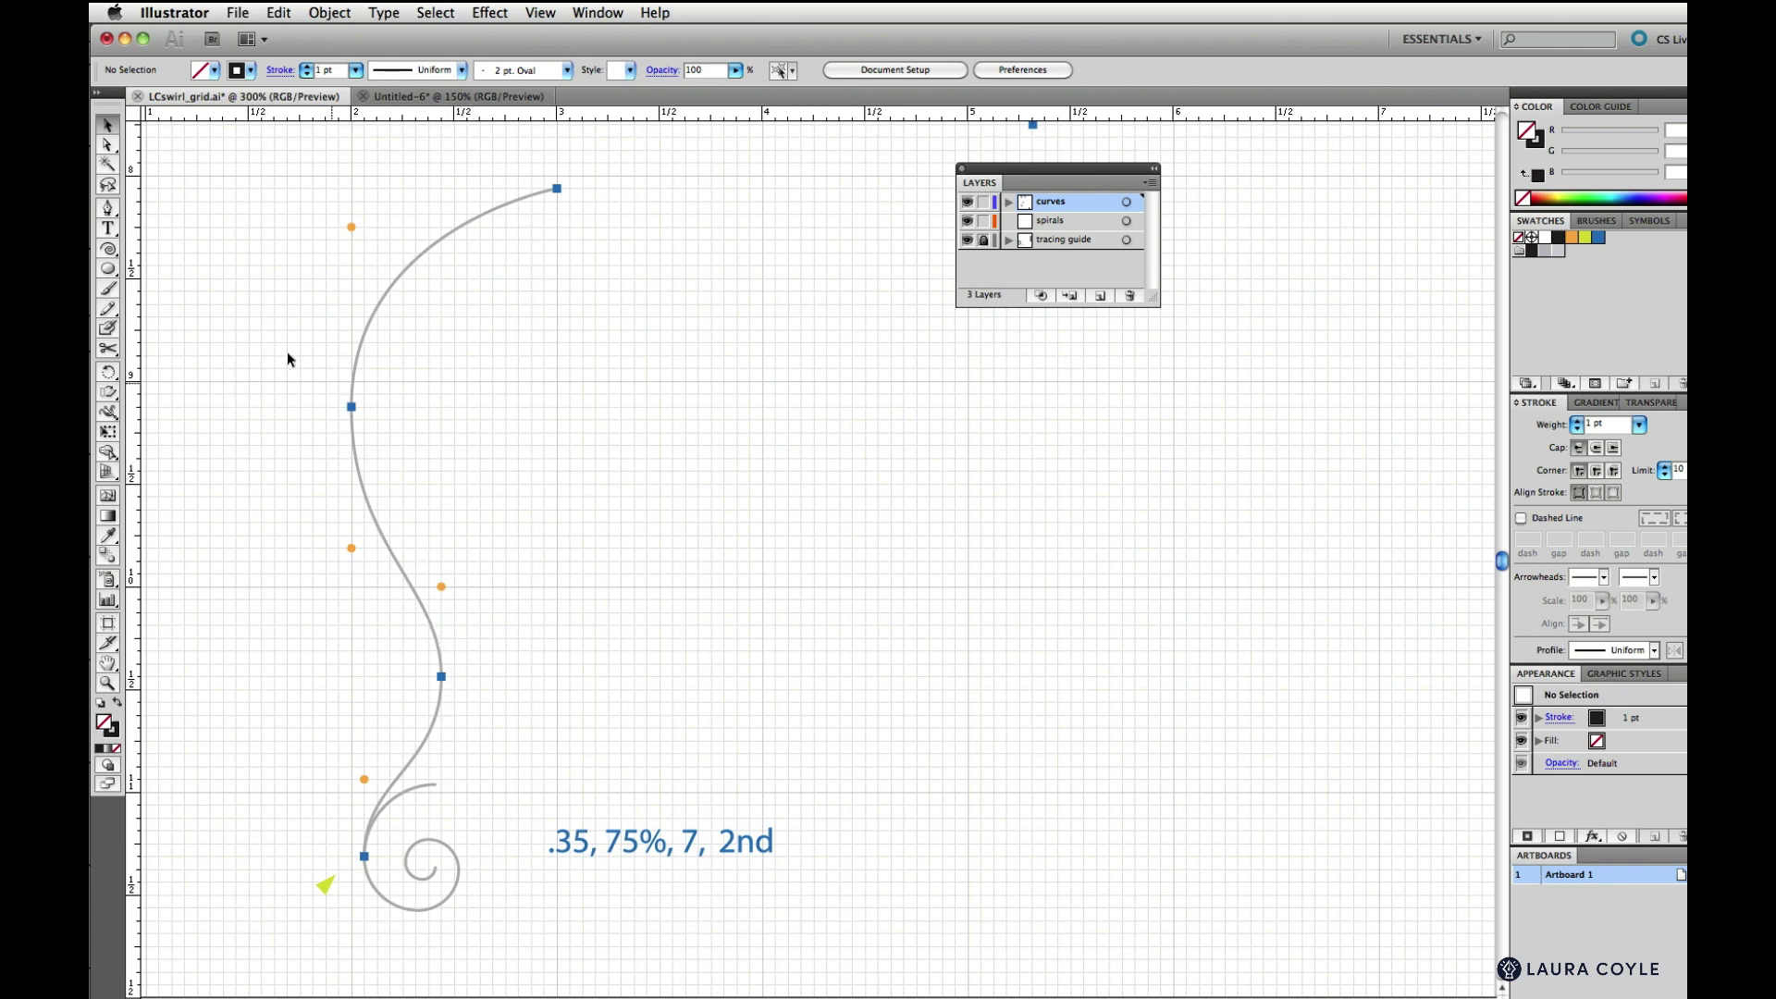
pyautogui.click(108, 250)
pyautogui.click(597, 665)
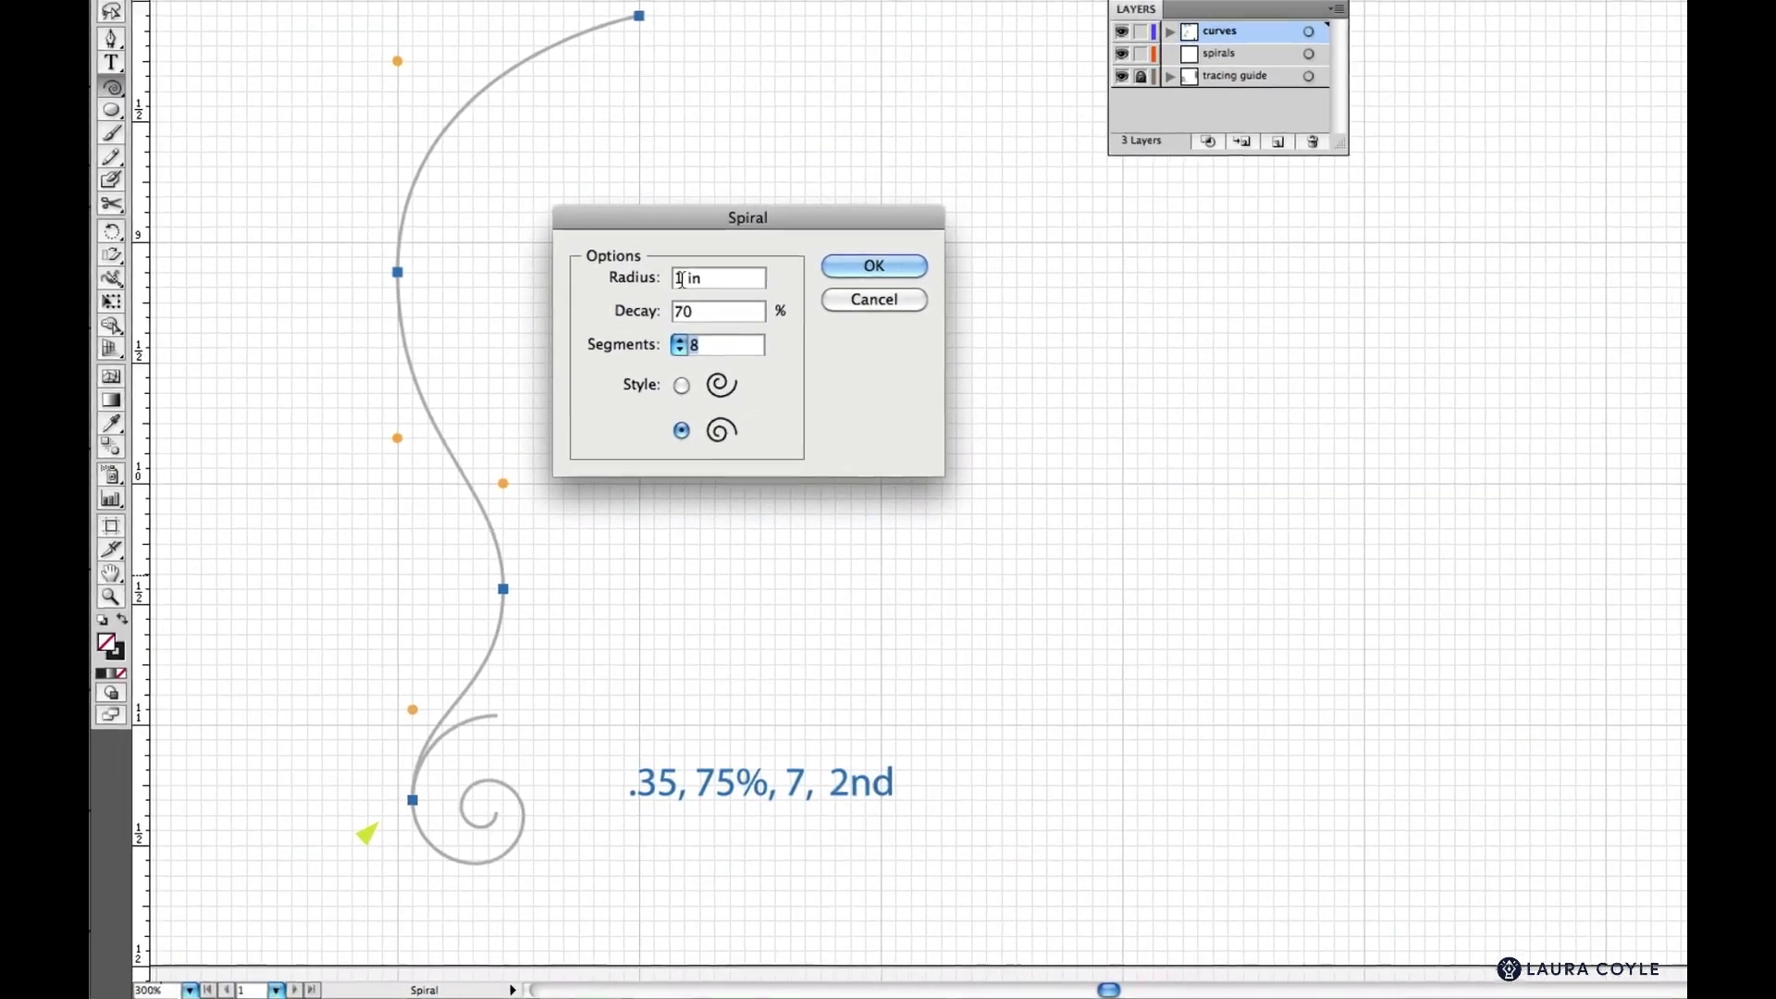
pyautogui.write('.35')
pyautogui.press('Tab')
pyautogui.click(695, 303)
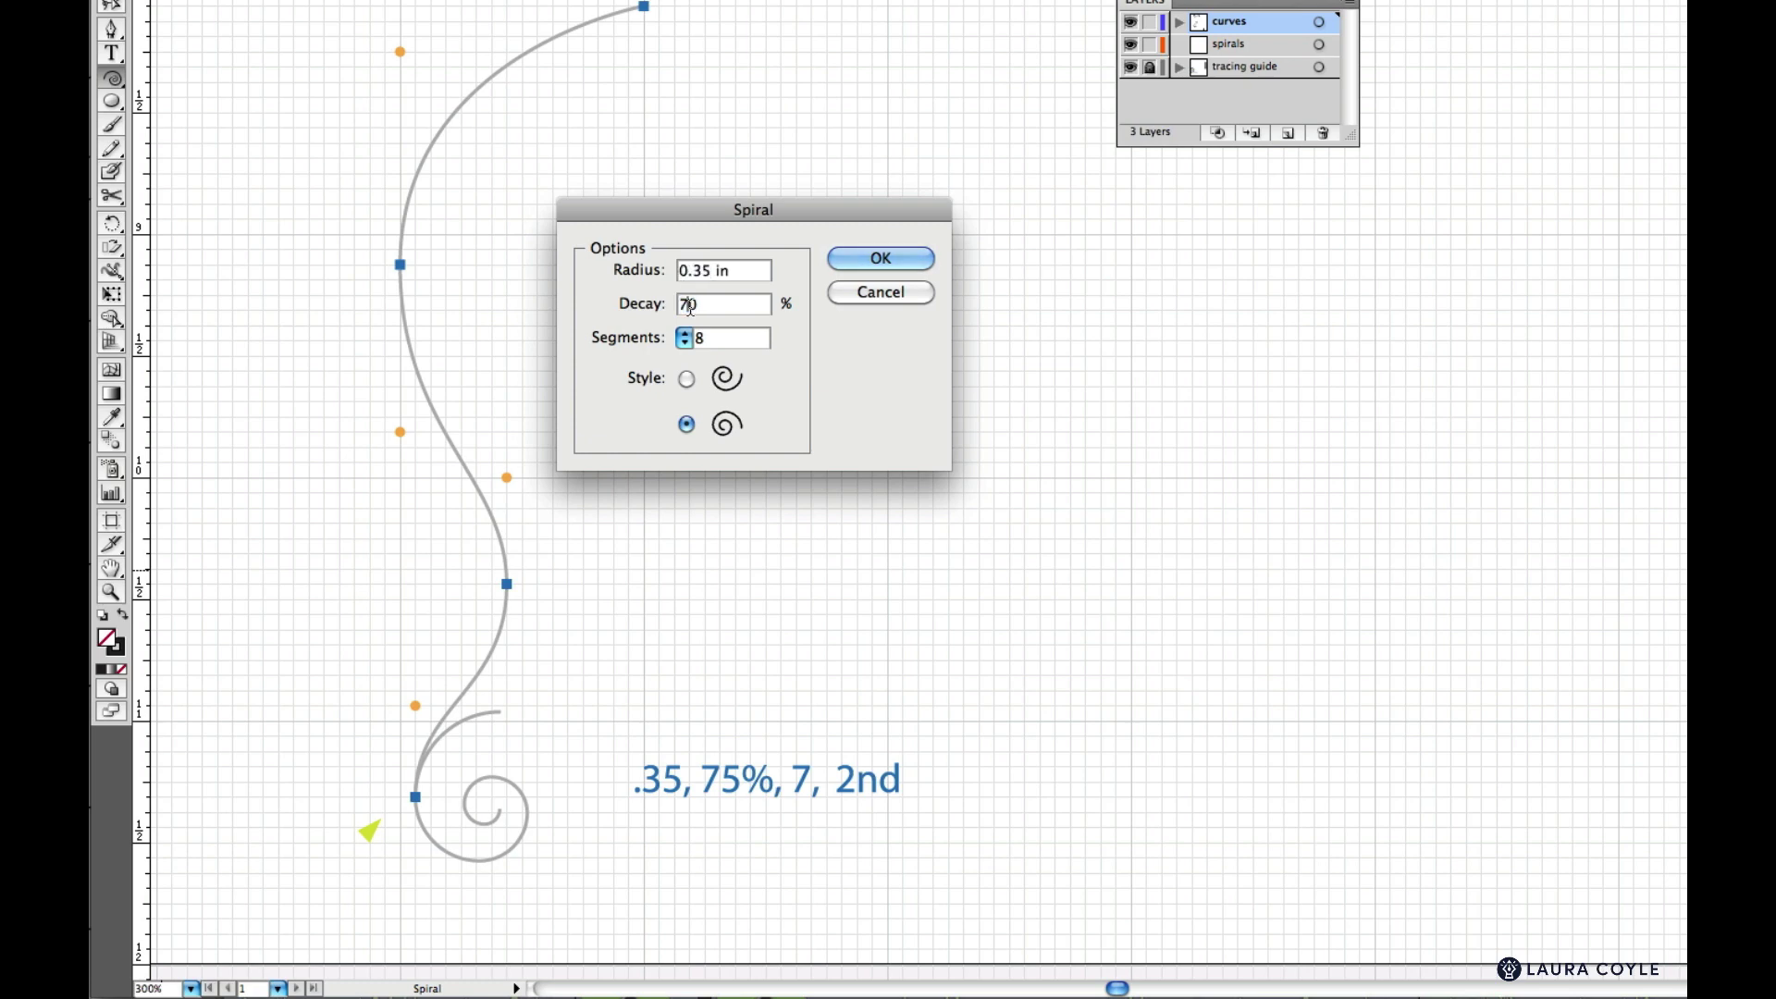
pyautogui.press('BackSpace')
pyautogui.write('5')
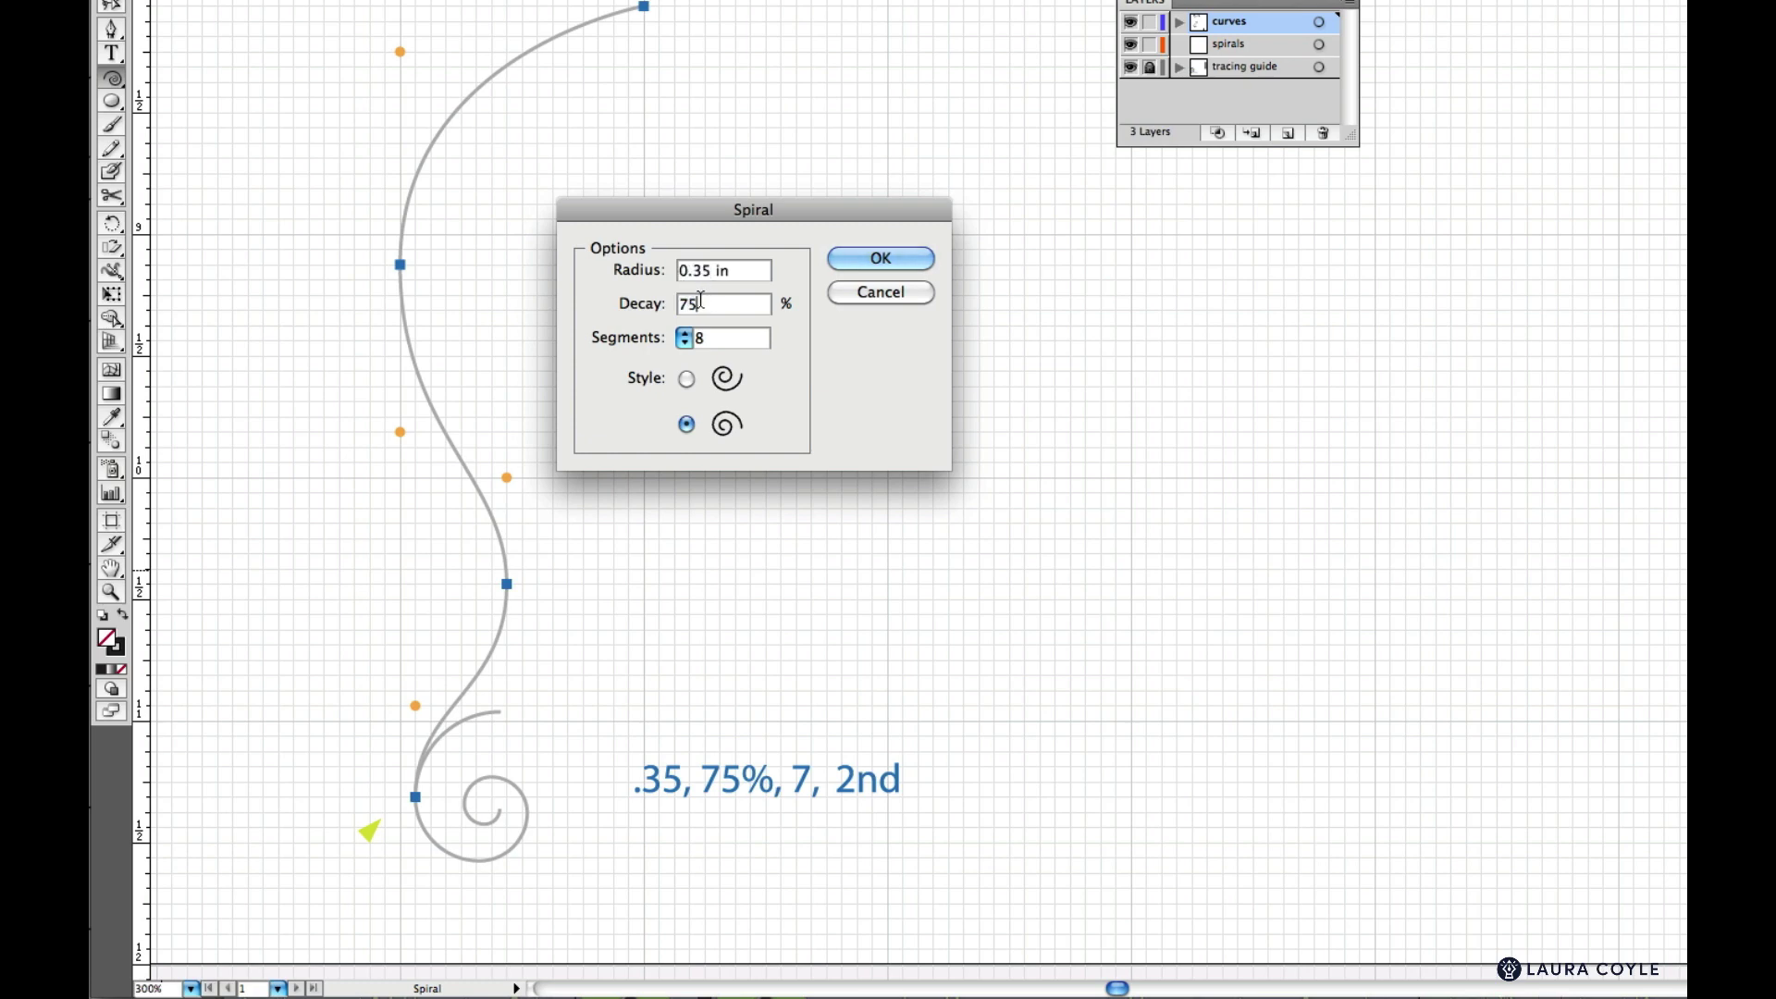
pyautogui.click(685, 346)
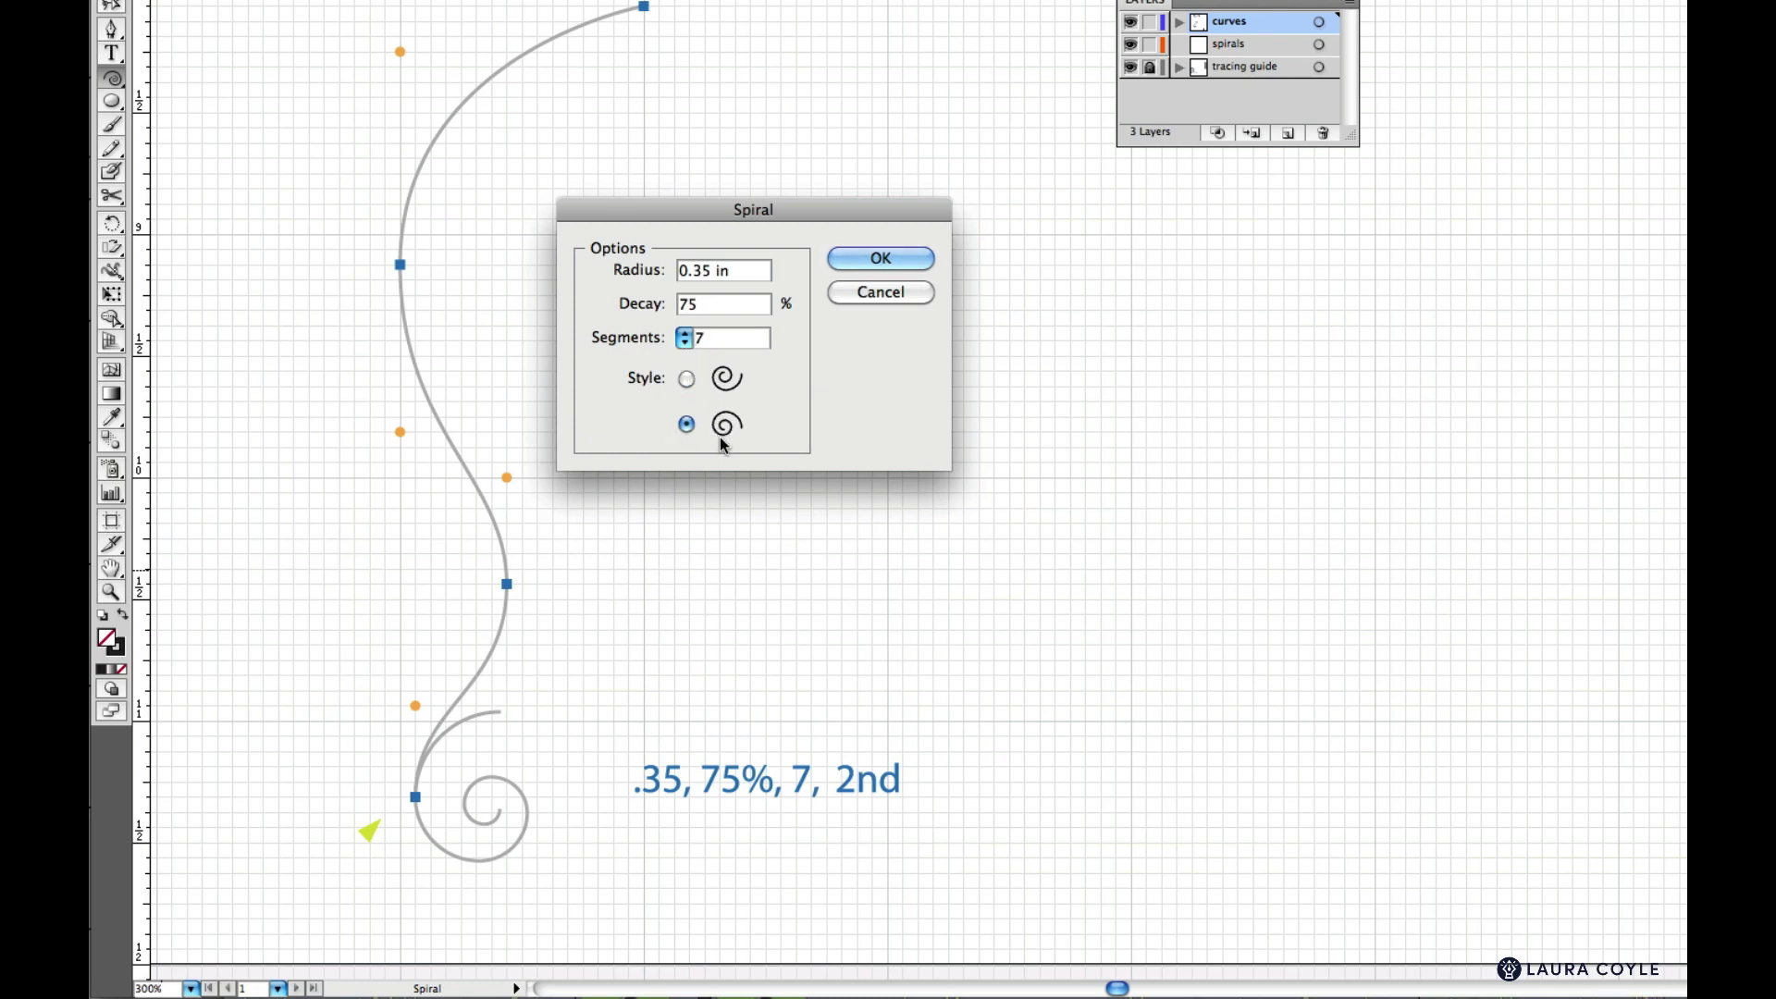
pyautogui.press('Return')
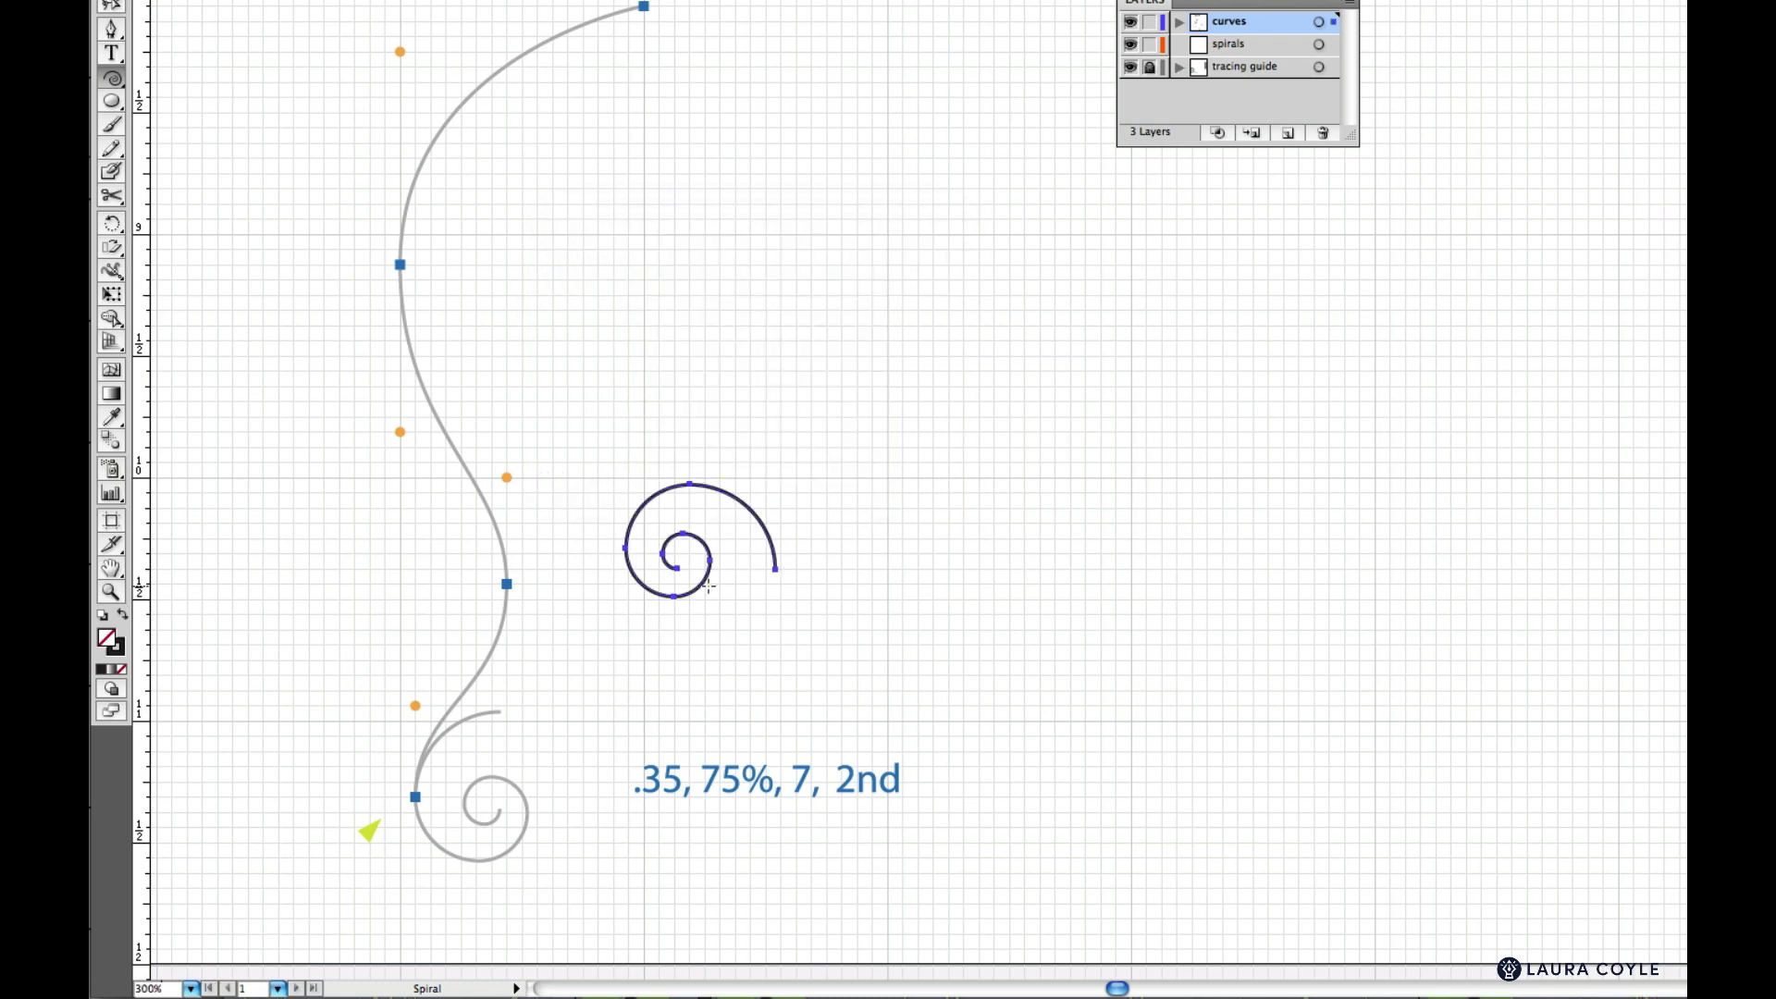
# Rotate the new spiral 90° and move it onto the small spiral of the guide, aligning its left anchor with the blue square
pyautogui.doubleClick(112, 223)
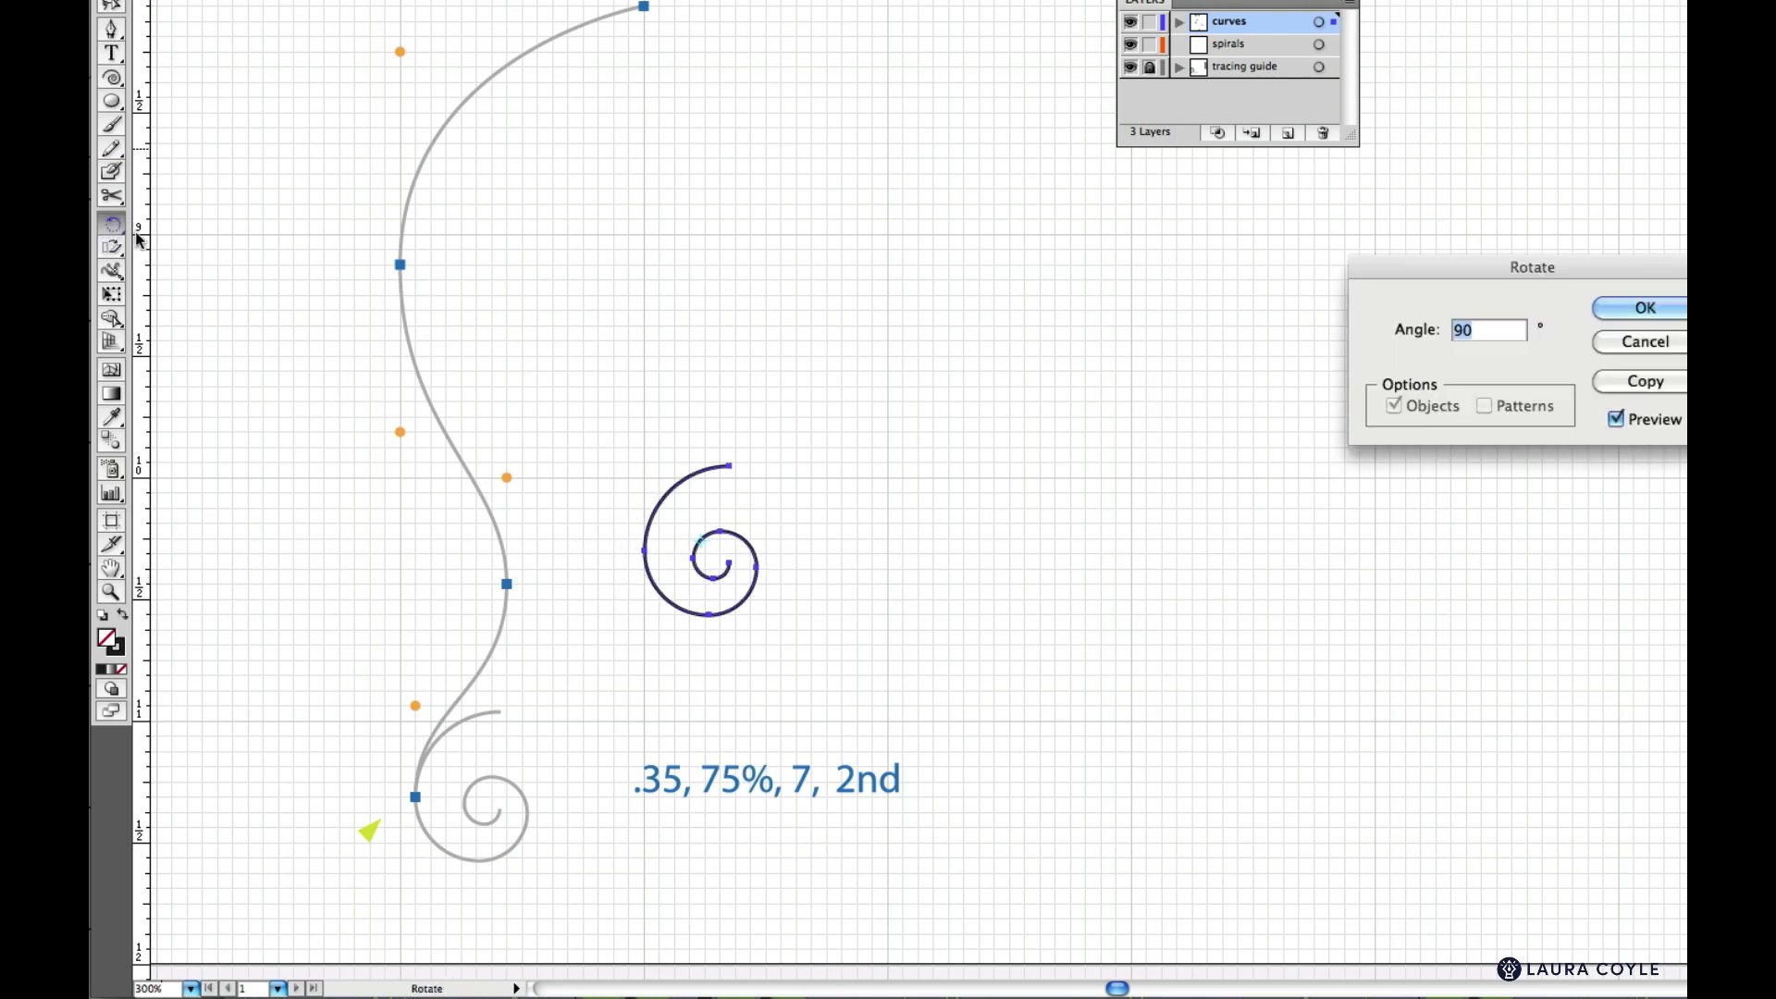
pyautogui.moveTo(1527, 267); pyautogui.dragTo(714, 236)
pyautogui.click(816, 277)
pyautogui.press('v')
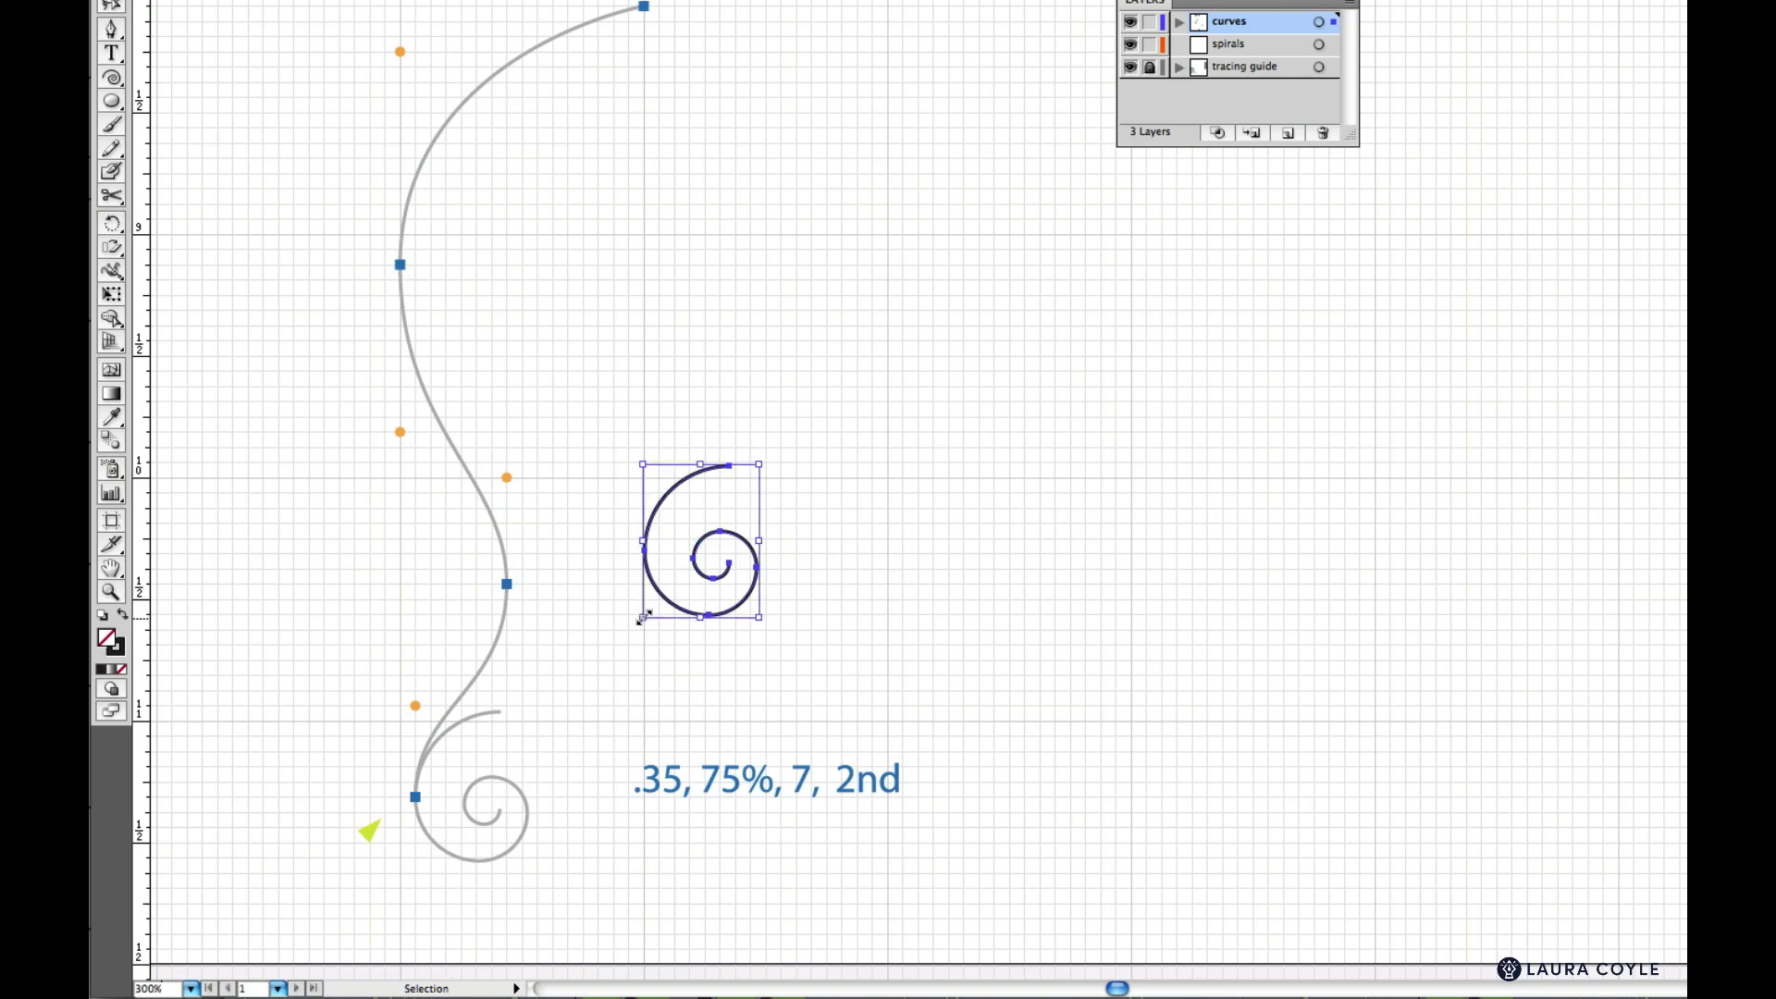
pyautogui.moveTo(645, 559); pyautogui.dragTo(415, 804)
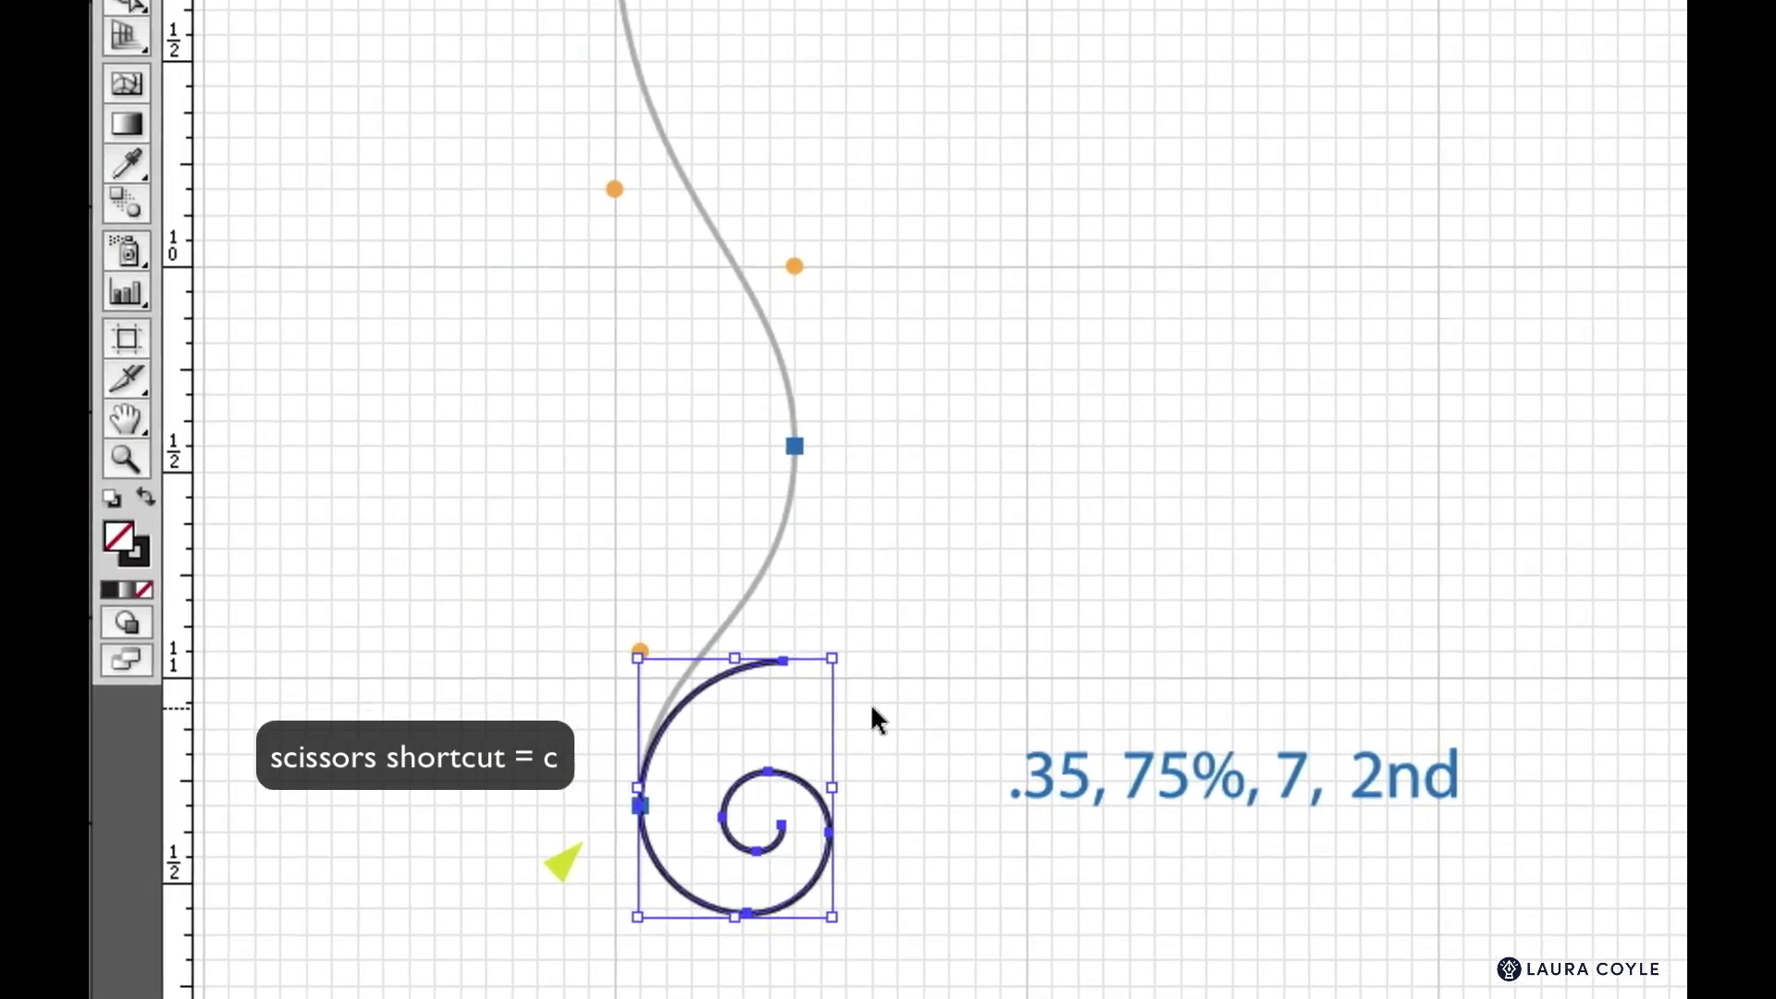
# Cut the spiral at its left anchor with the Scissors tool and delete the outer arc
pyautogui.press('c')
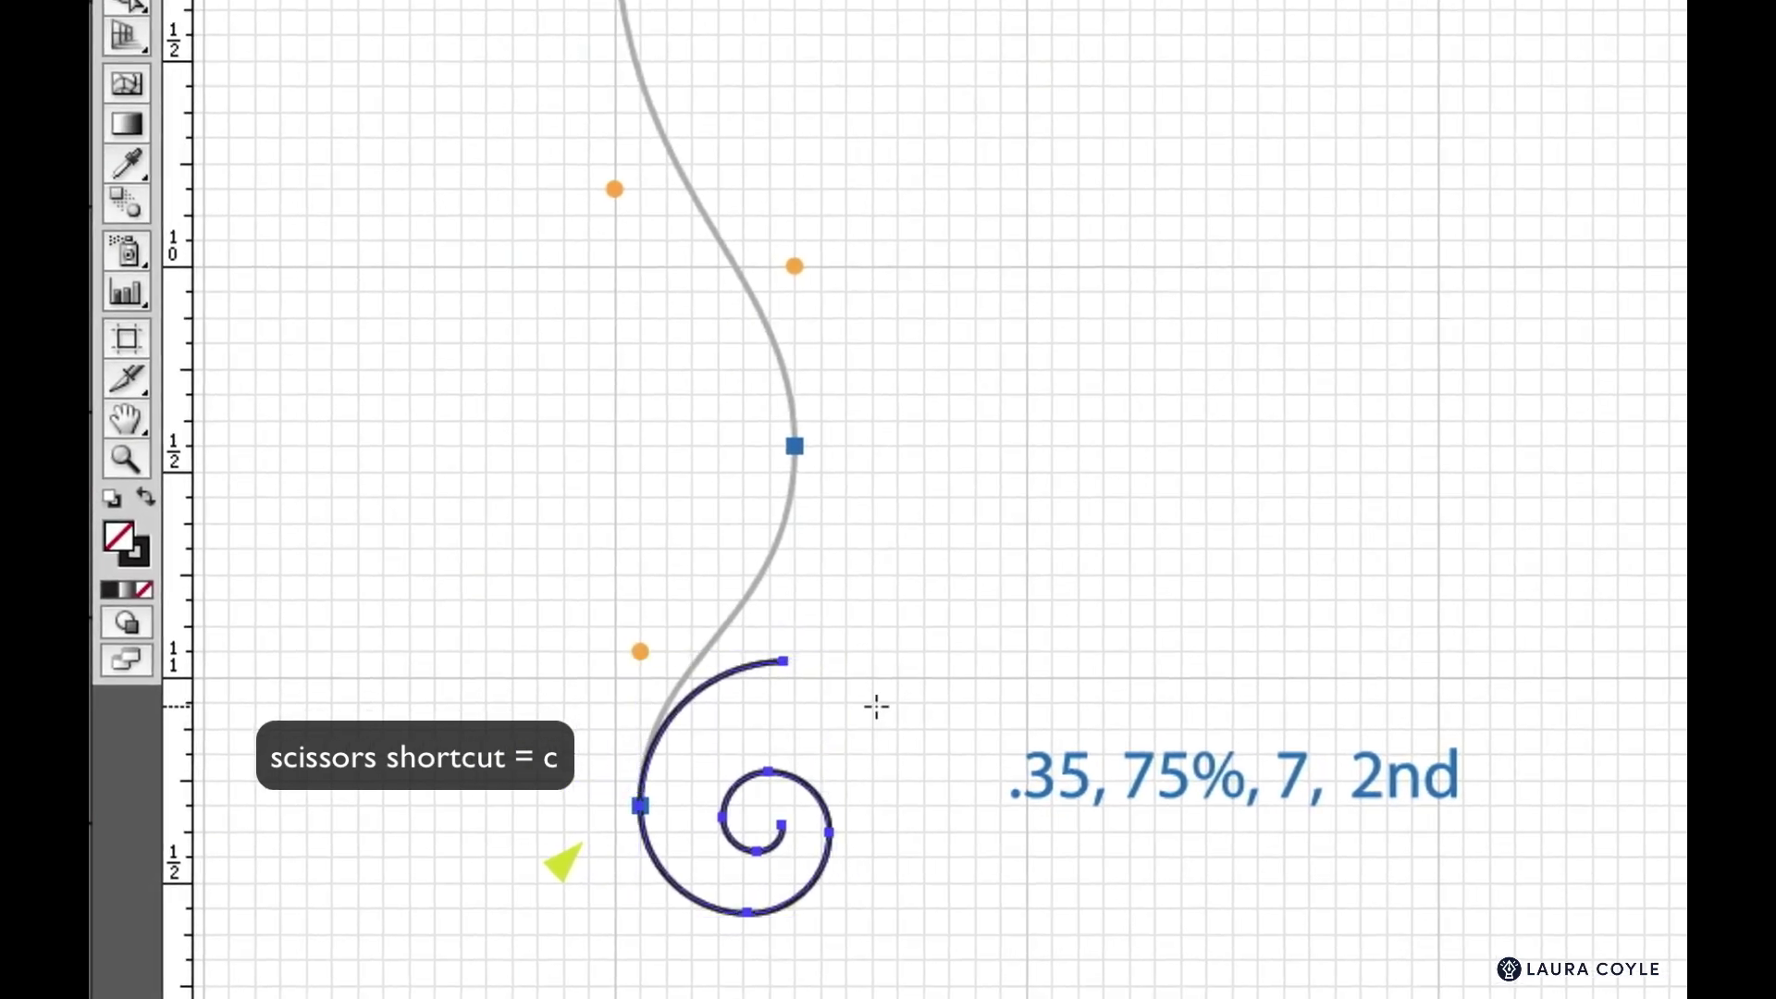
pyautogui.click(640, 806)
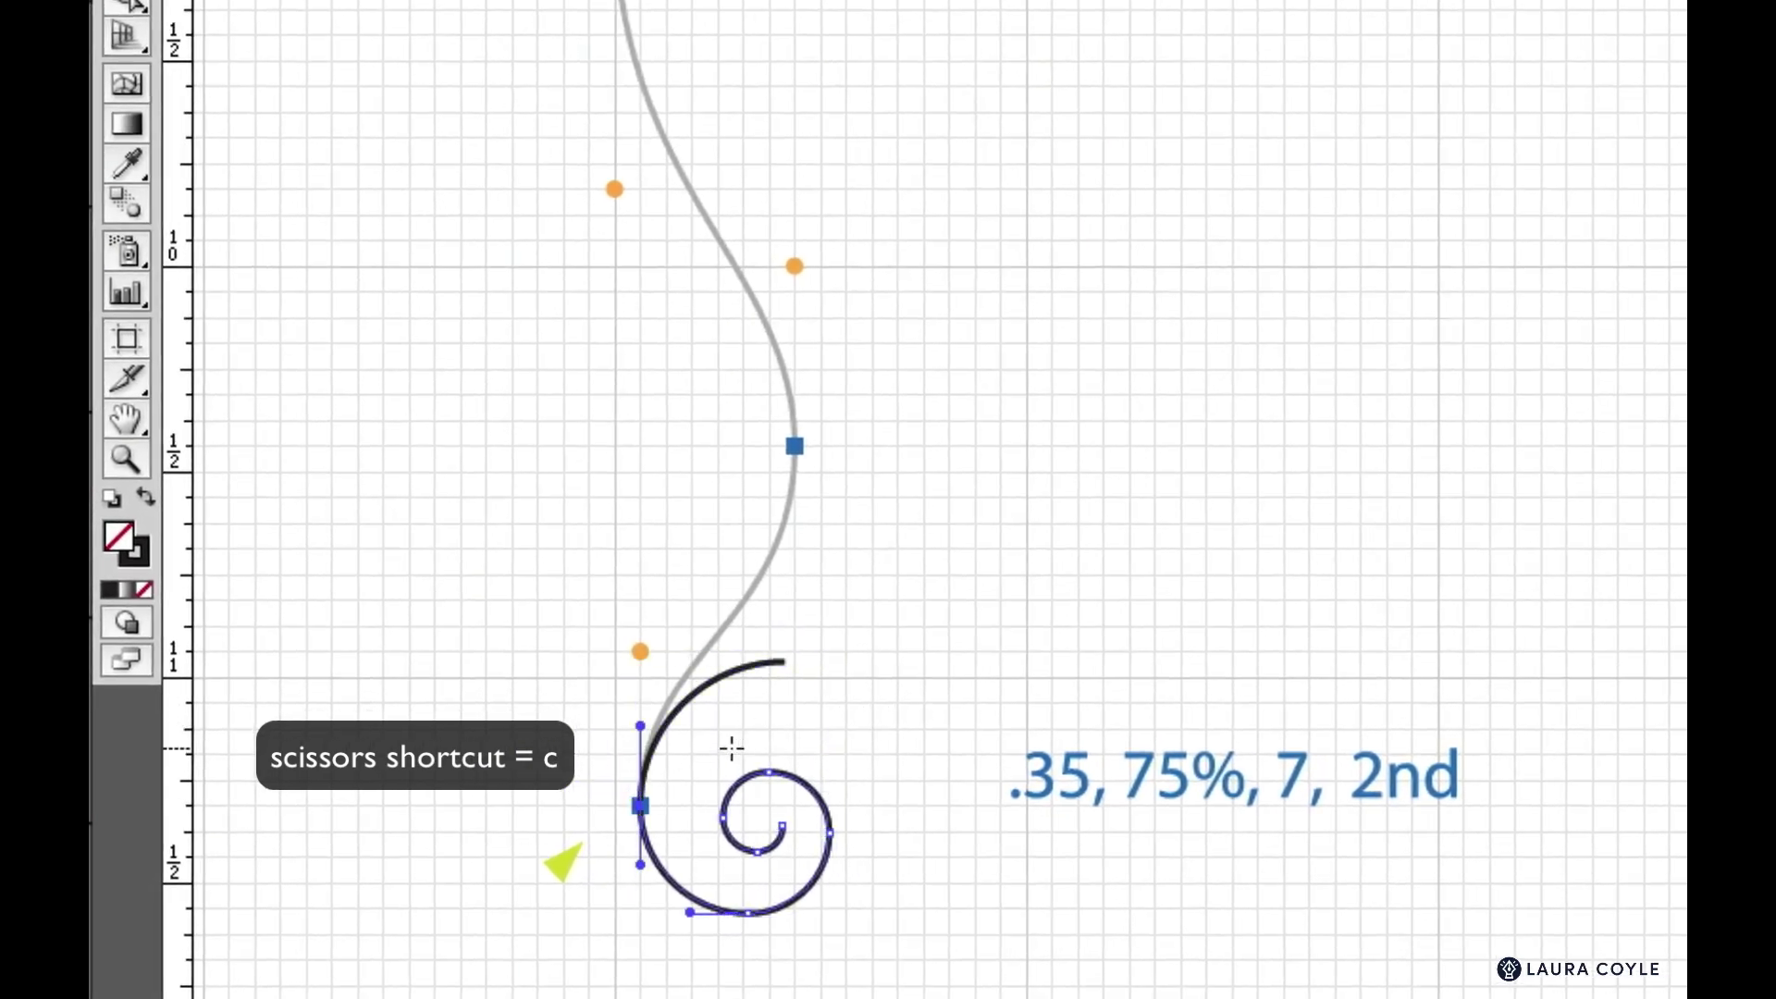
pyautogui.press('v')
pyautogui.click(740, 668)
pyautogui.press('c')
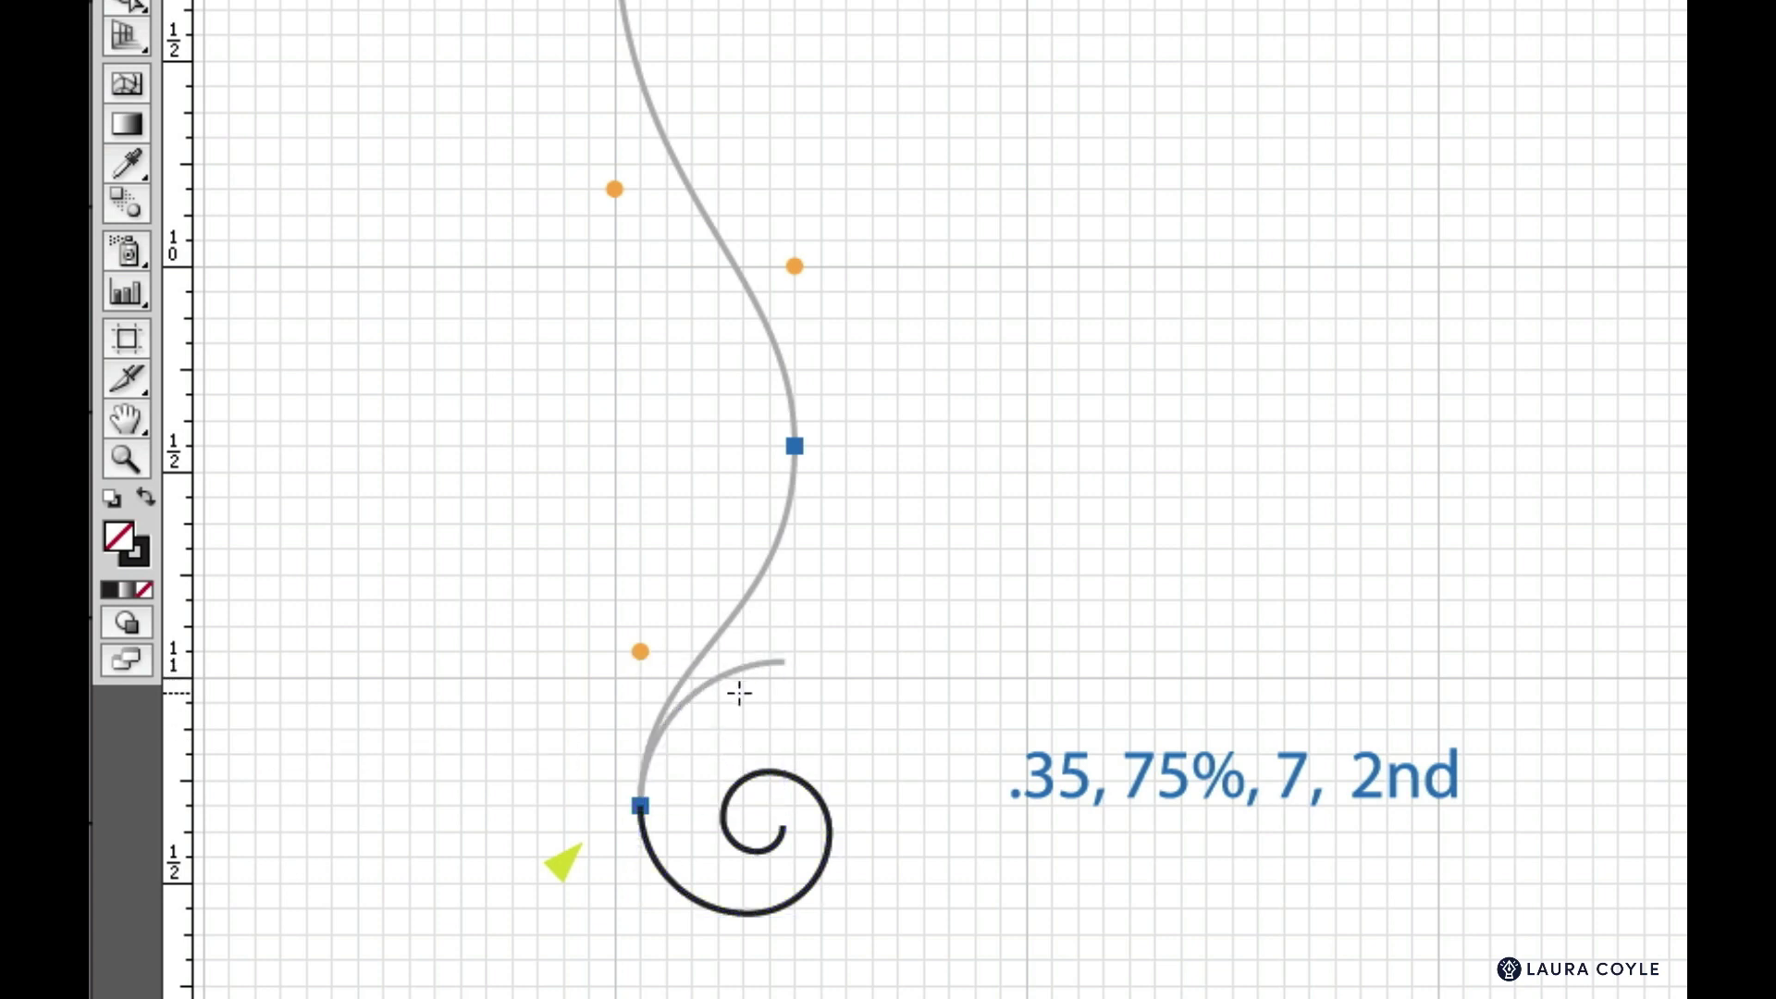
# Continue the spiral with the Pen tool up the S-shaped guide, using two smooth anchors with vertical handles and ending at the top blue square
pyautogui.press('p')
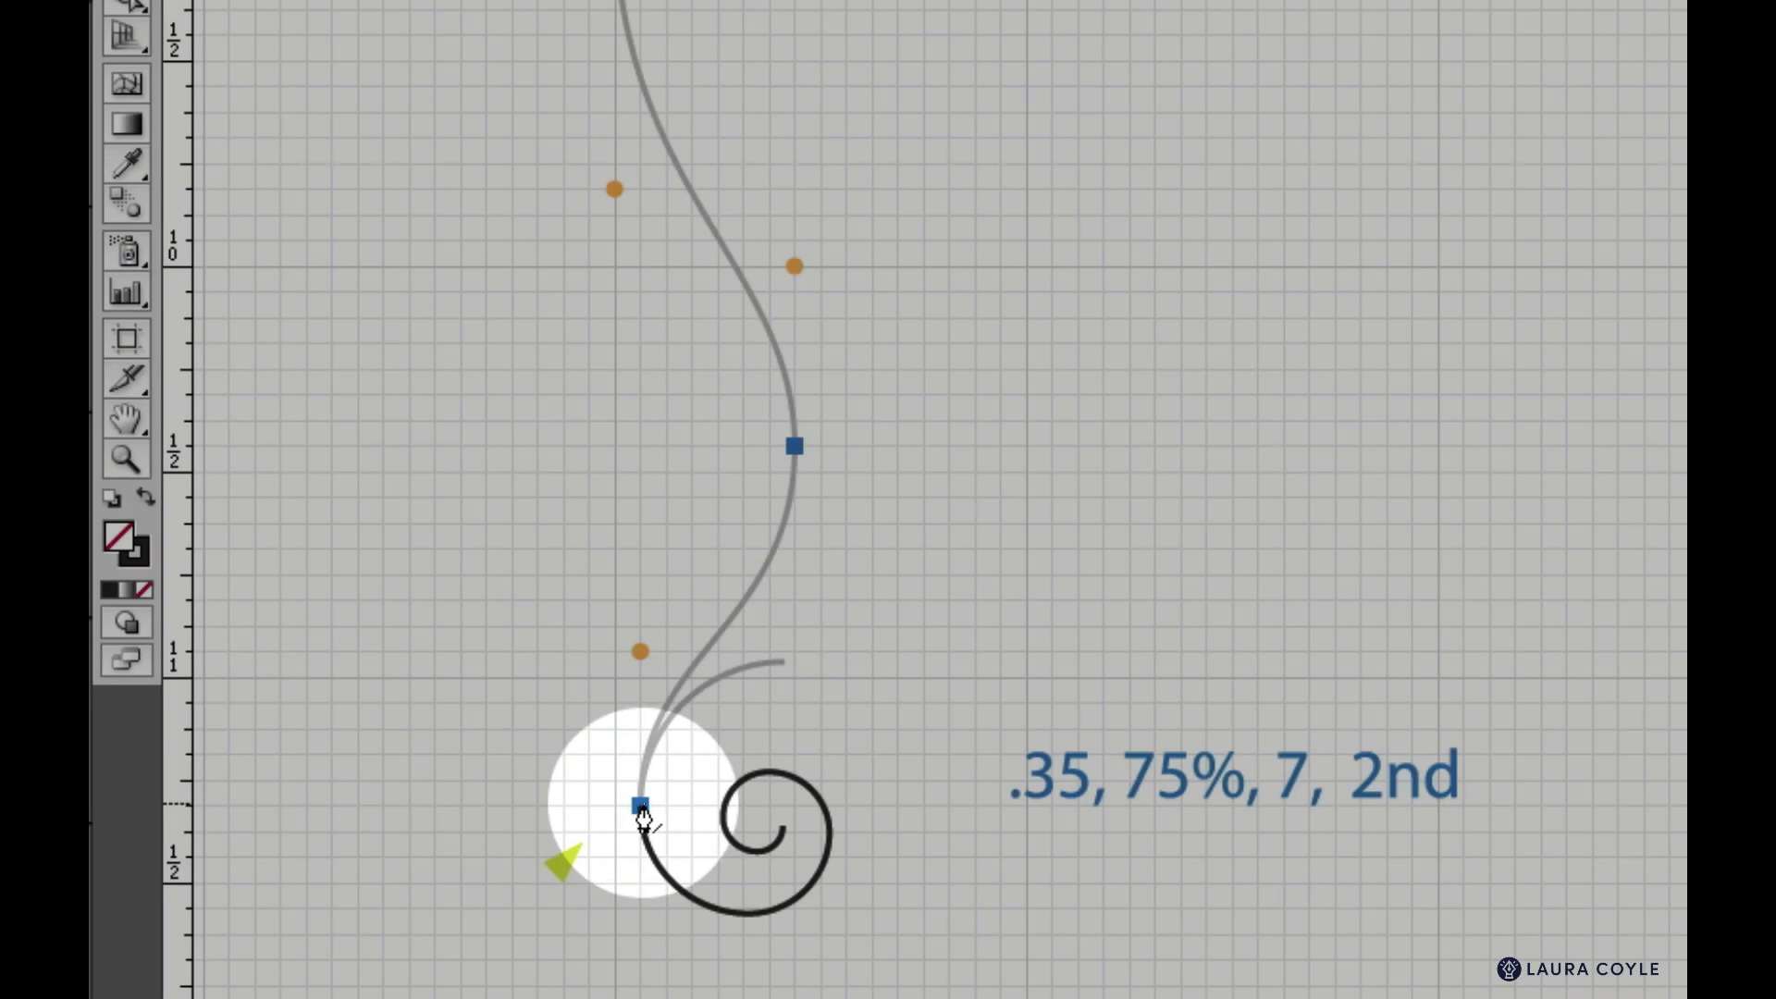
pyautogui.moveTo(641, 806); pyautogui.dragTo(644, 654)
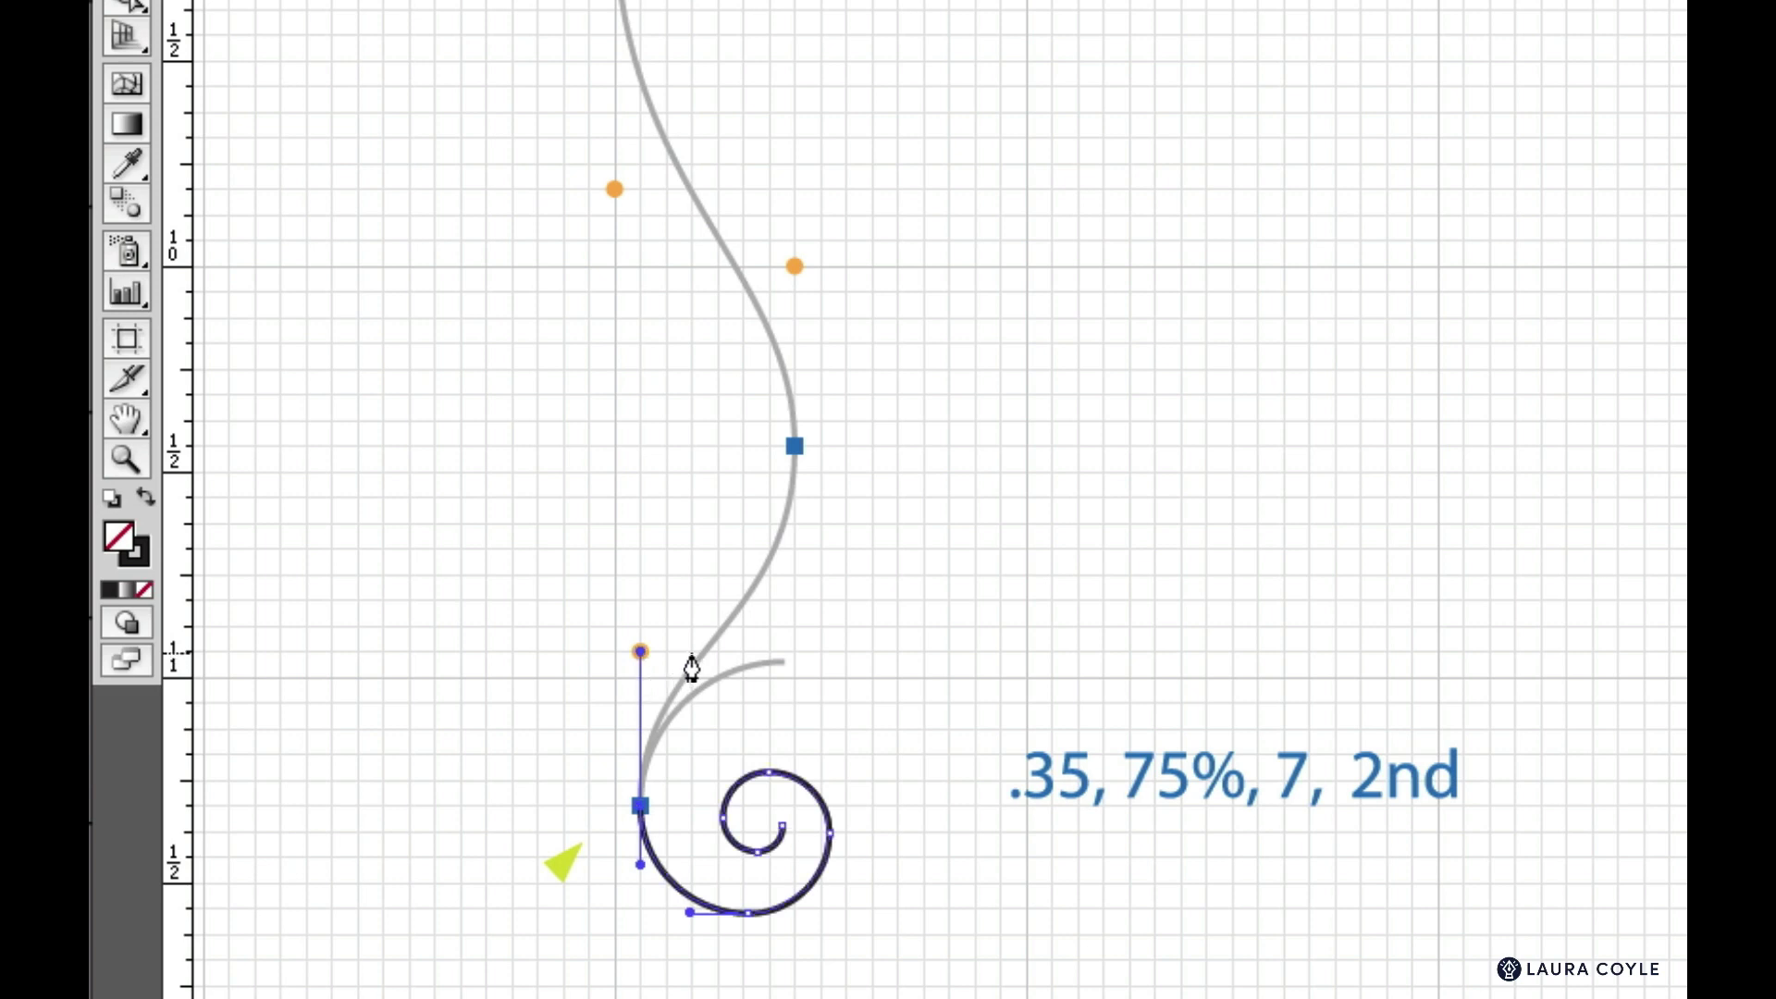
pyautogui.click(795, 446)
pyautogui.moveTo(794, 445); pyautogui.dragTo(794, 267)
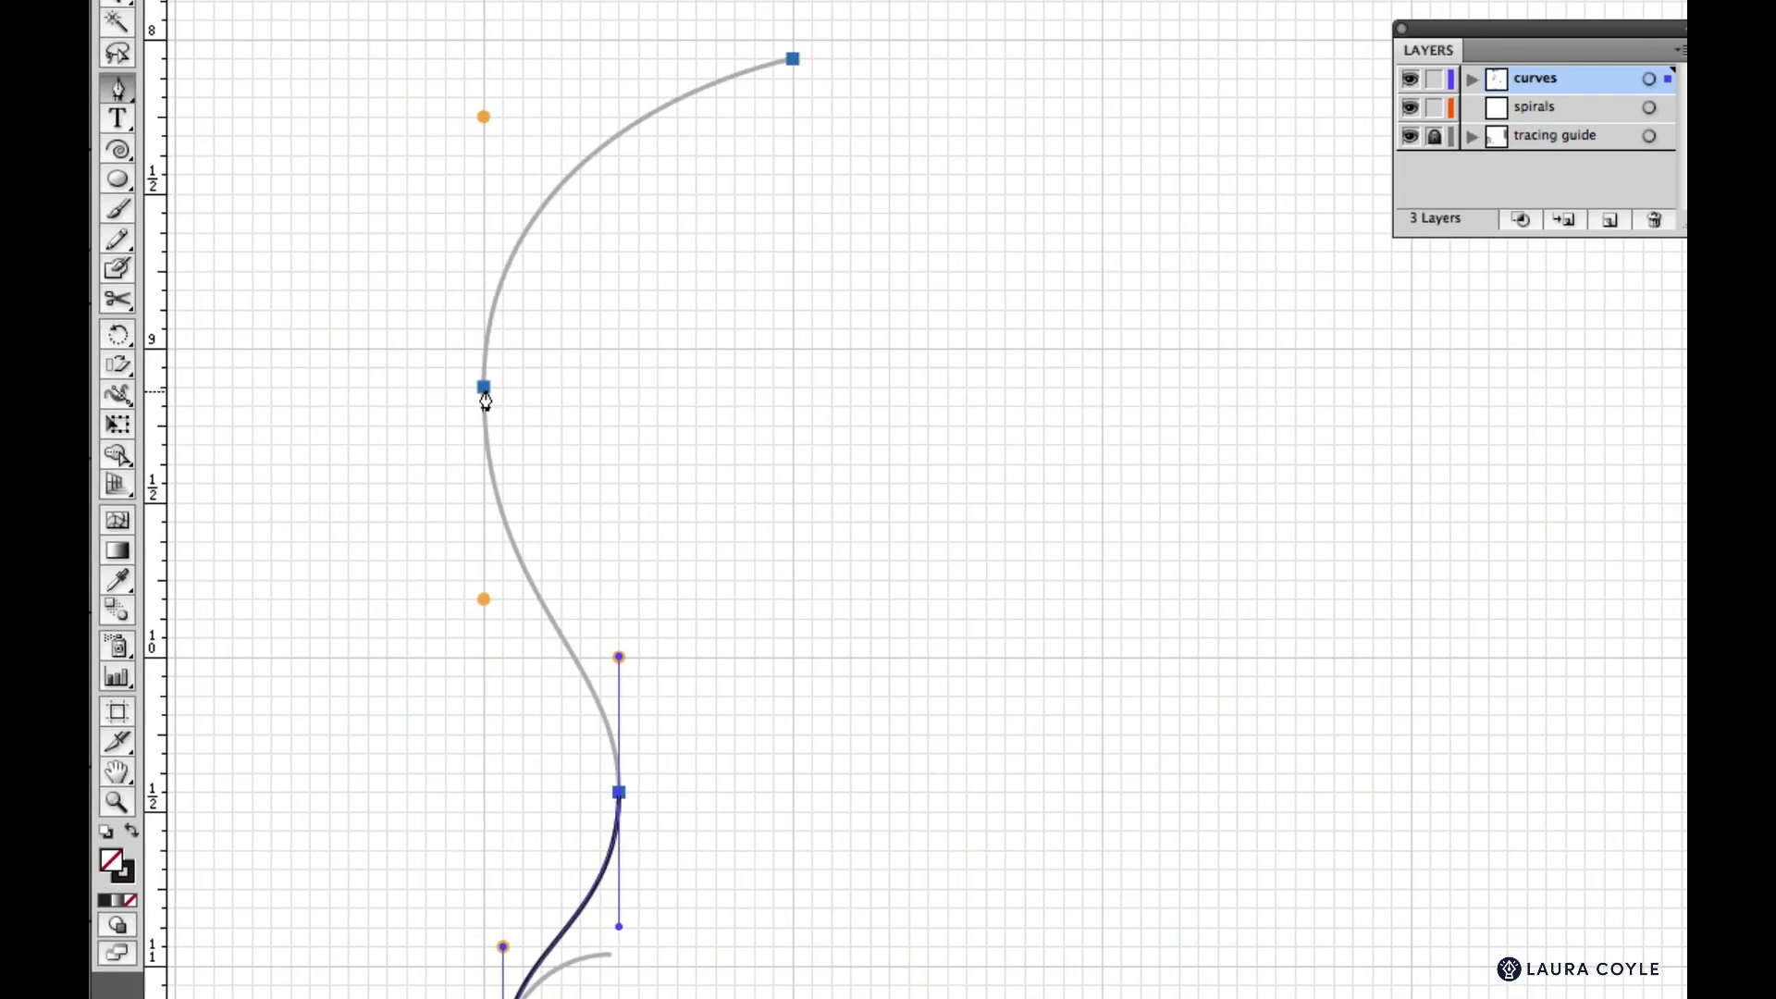
pyautogui.click(484, 388)
pyautogui.moveTo(484, 384); pyautogui.dragTo(488, 120)
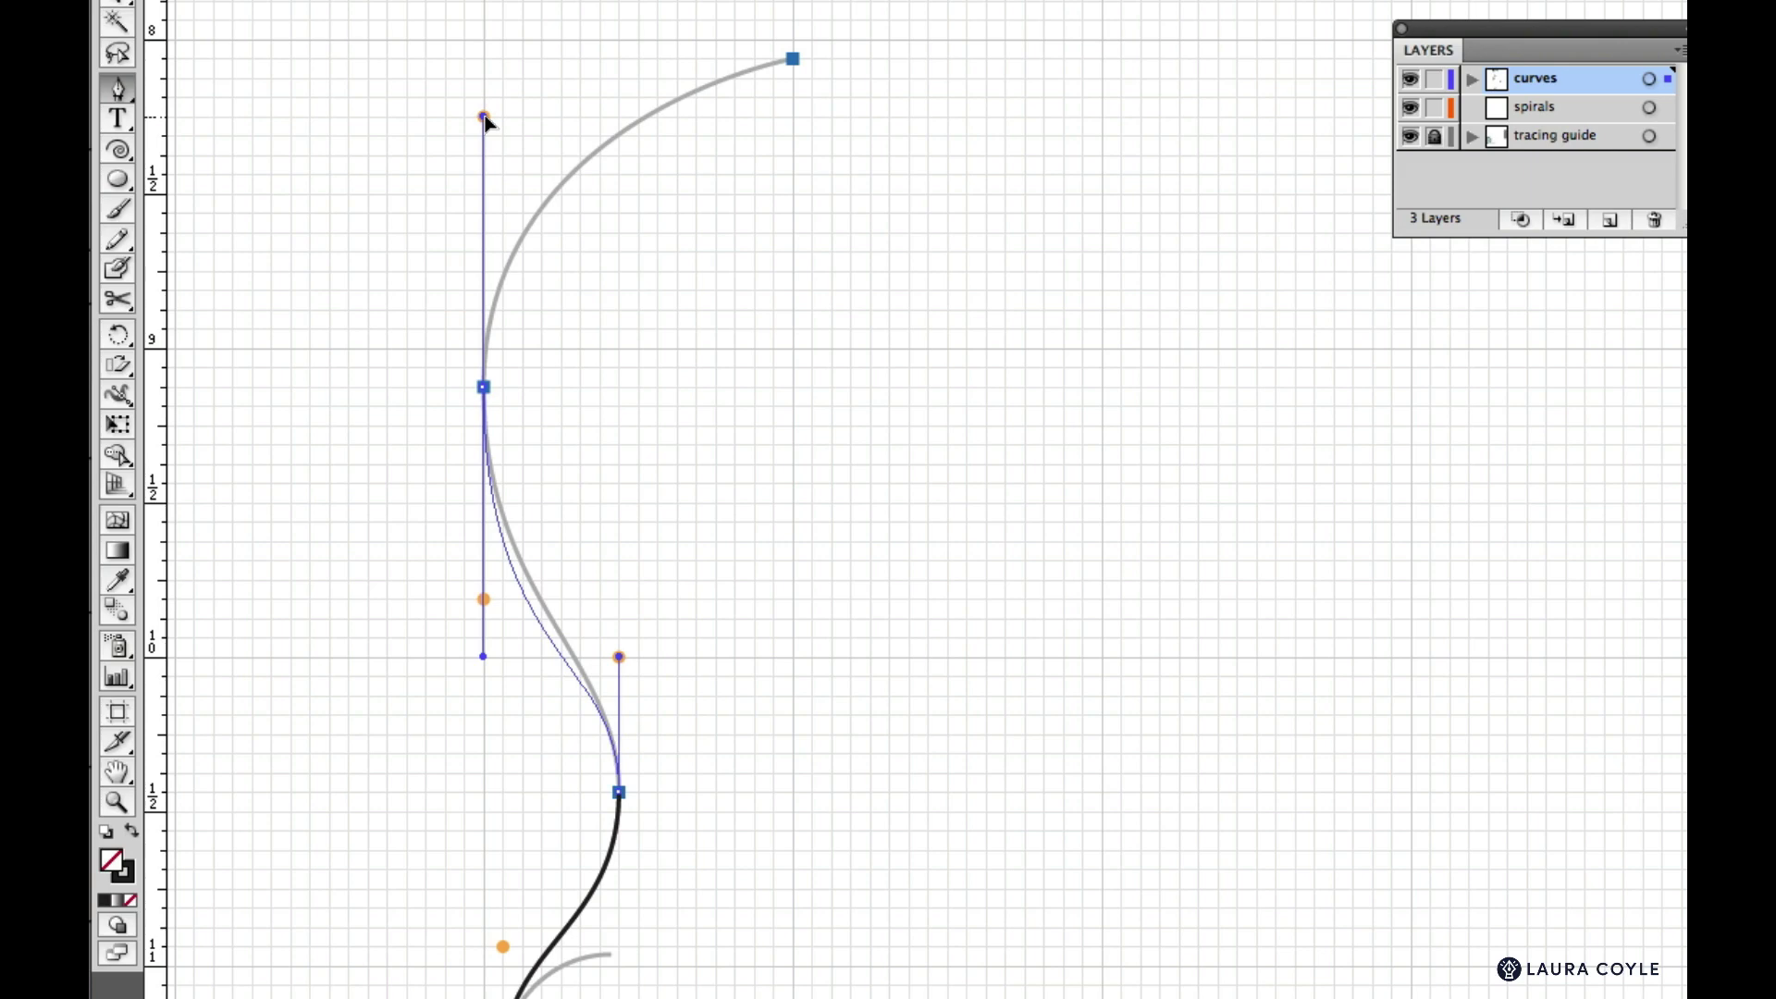
pyautogui.moveTo(486, 120); pyautogui.dragTo(486, 118)
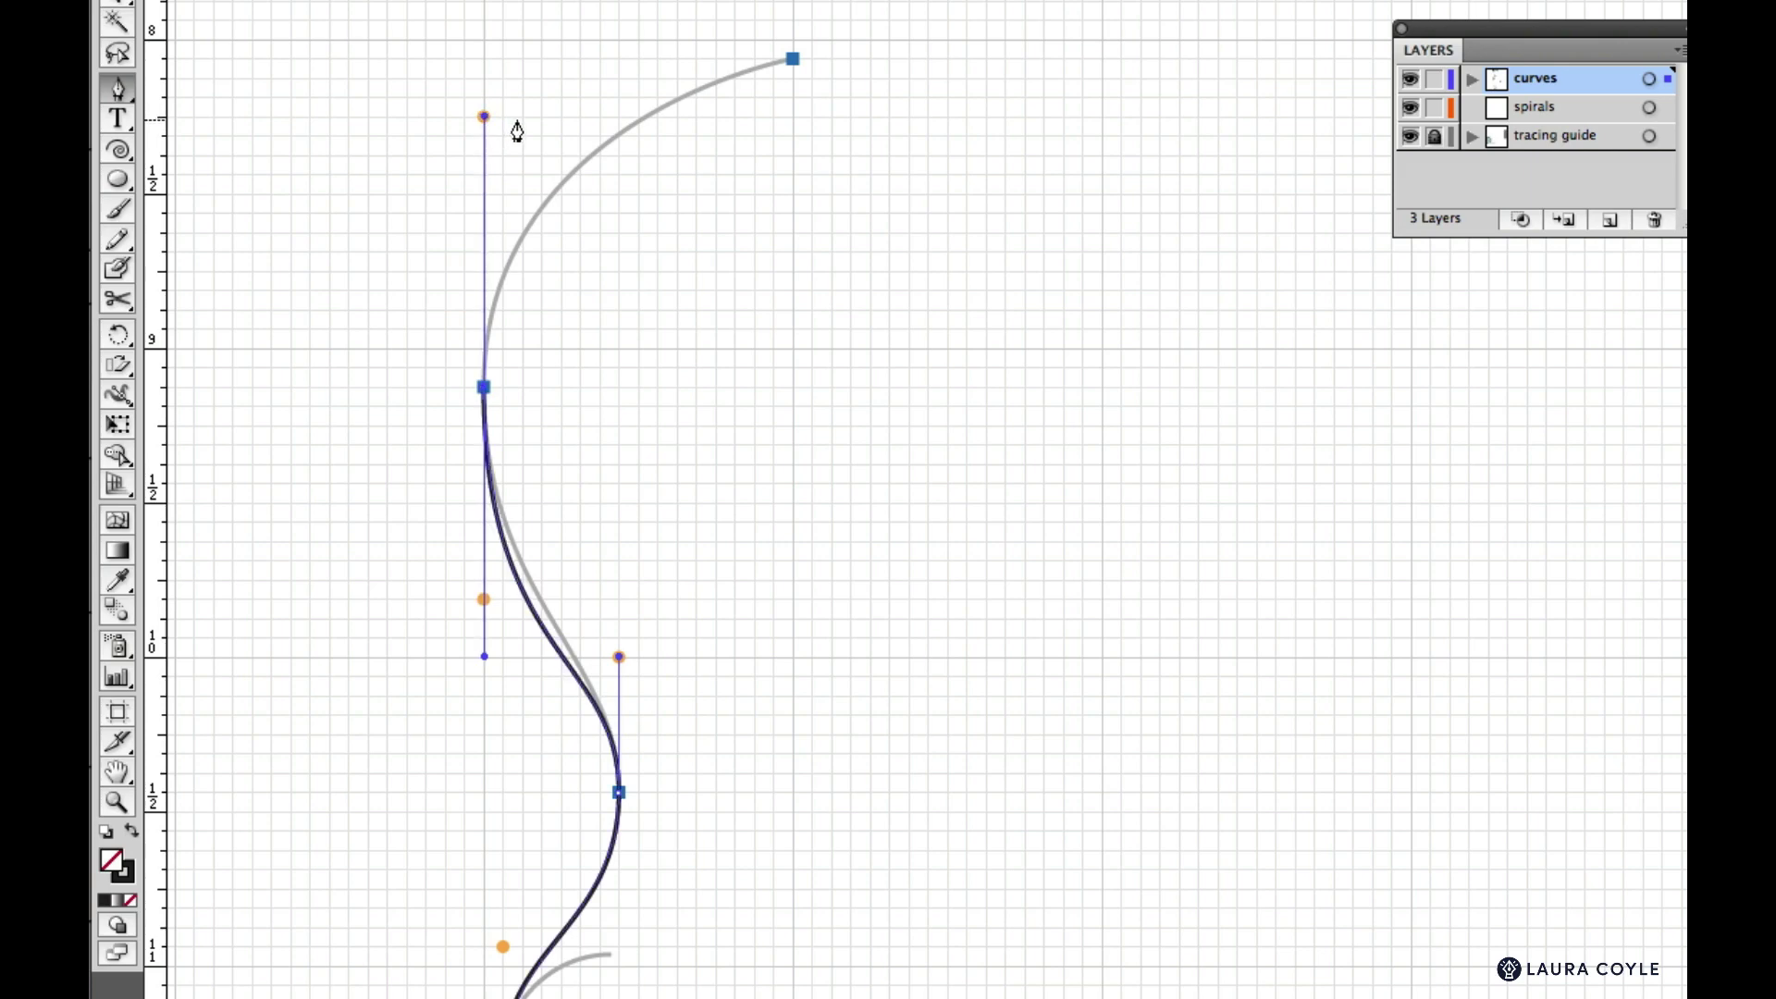
pyautogui.click(793, 59)
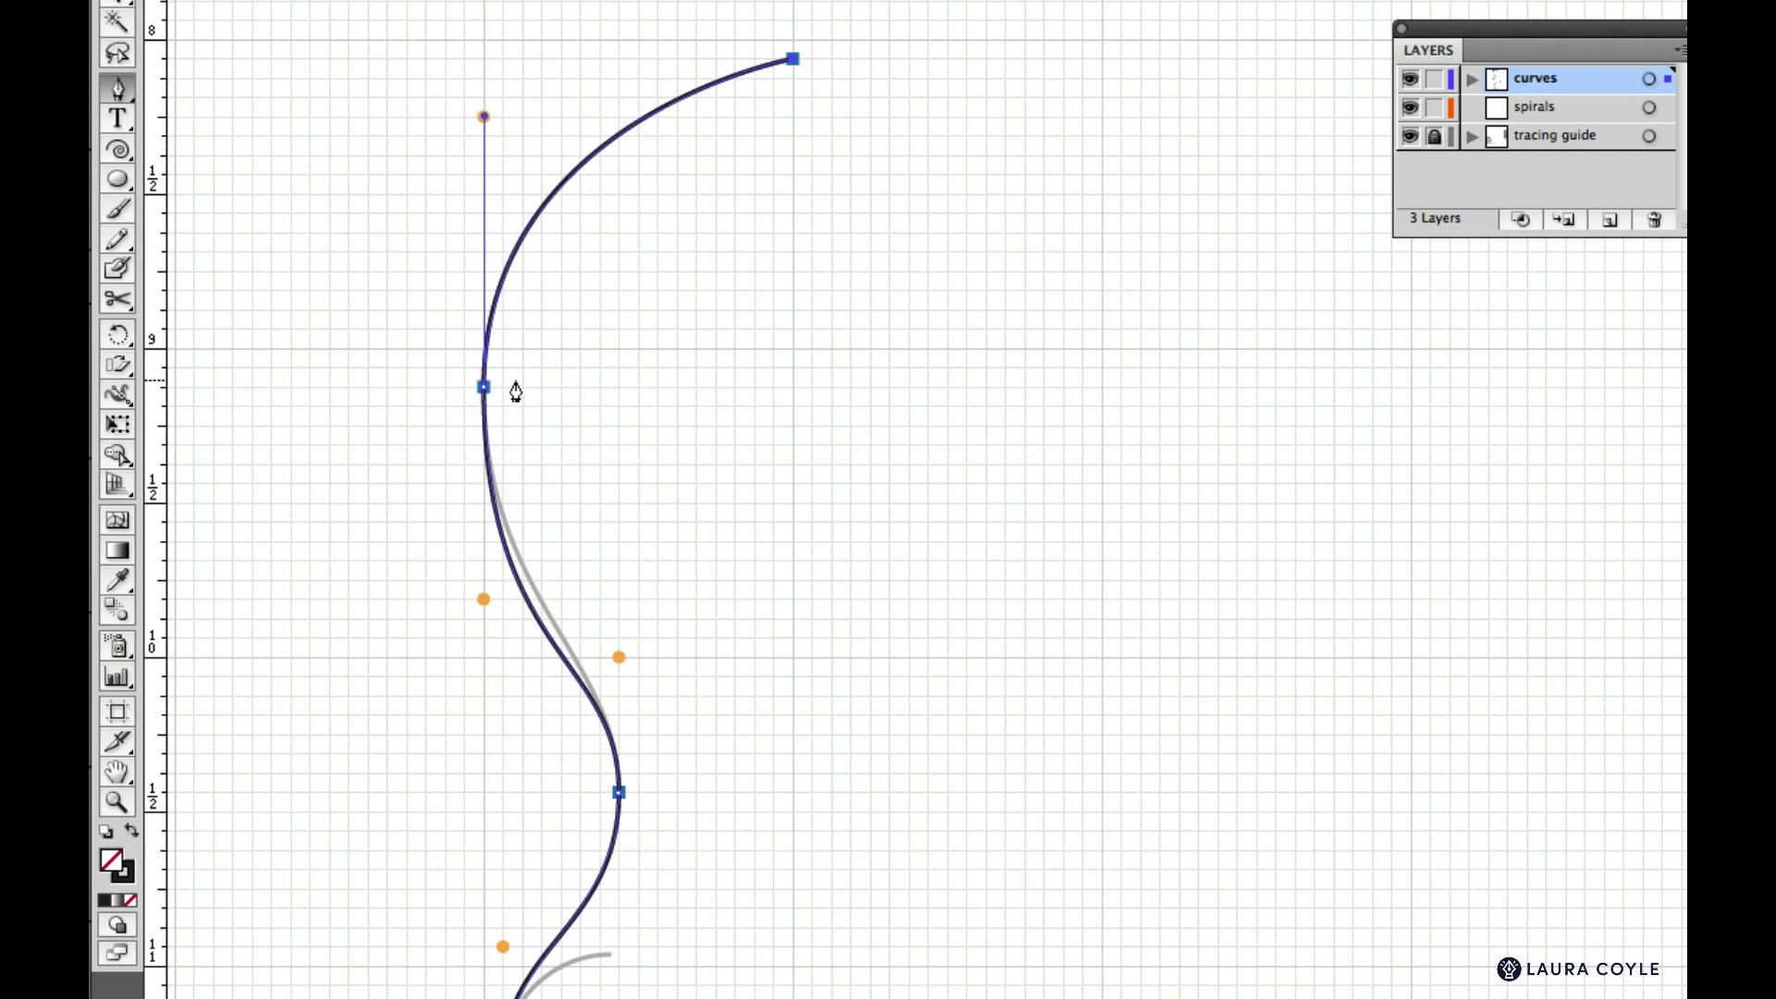
# Shorten the lower handle of the curve's upper left anchor to the orange dot, and select all points of the finished swirl
pyautogui.press('a')
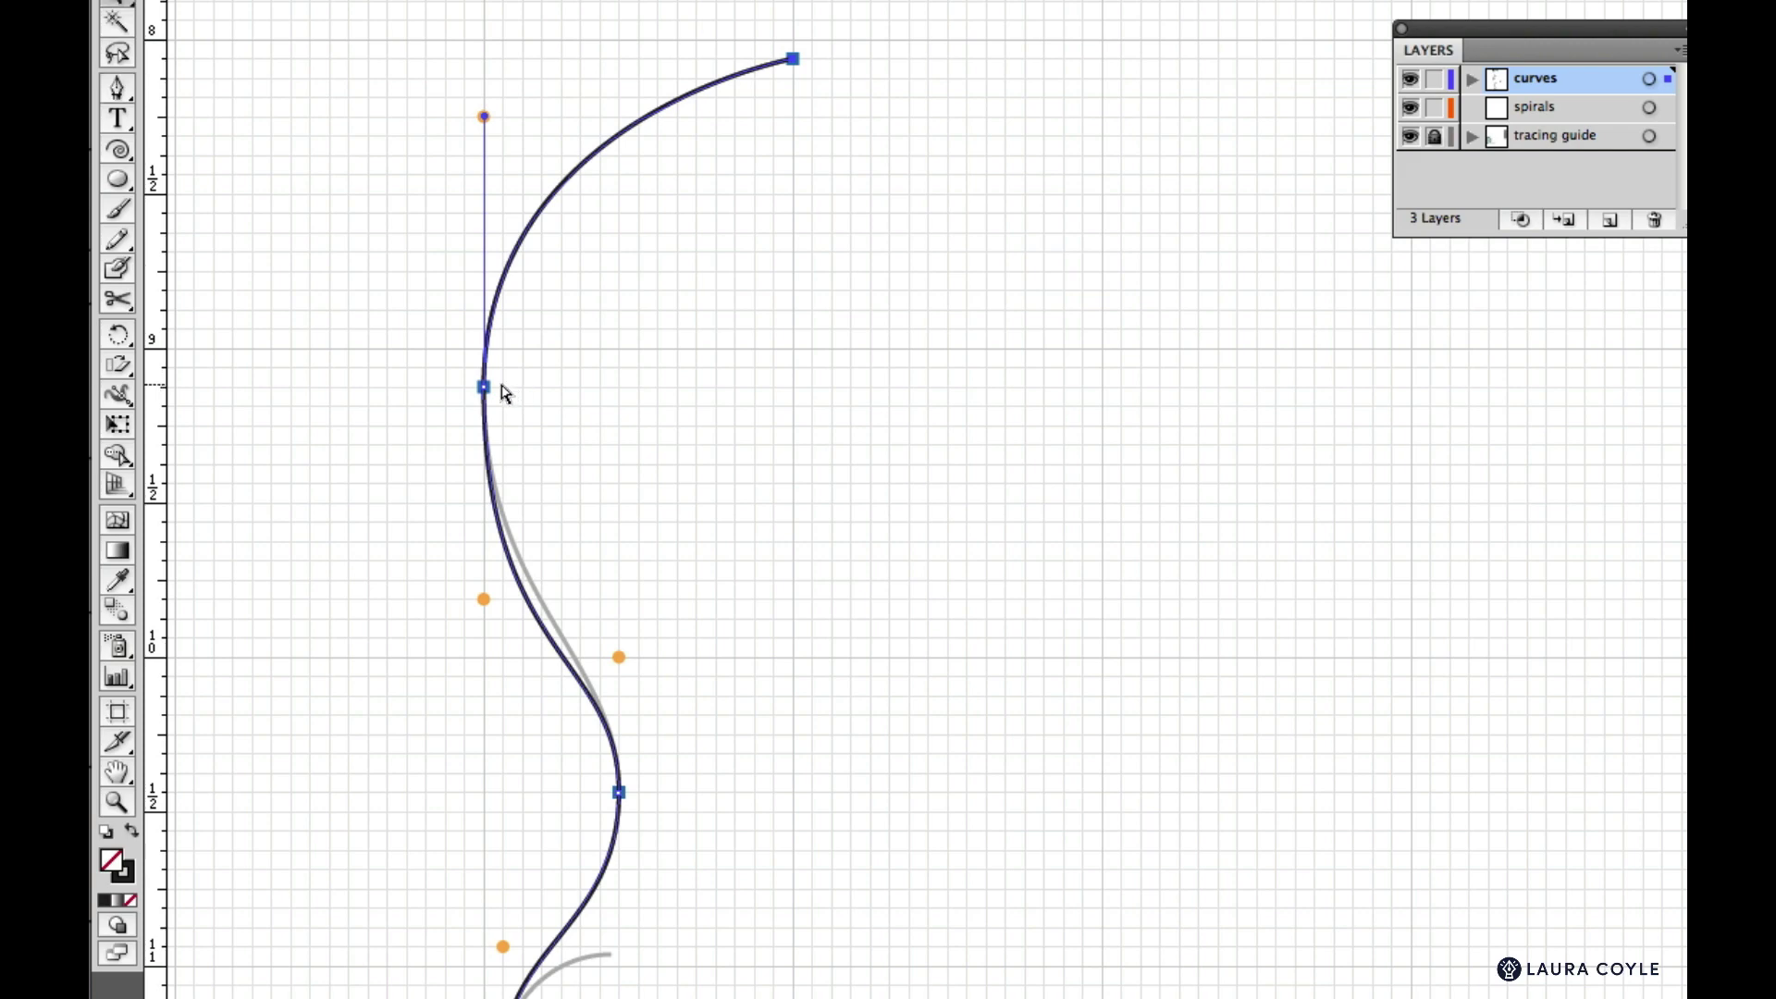
pyautogui.click(484, 387)
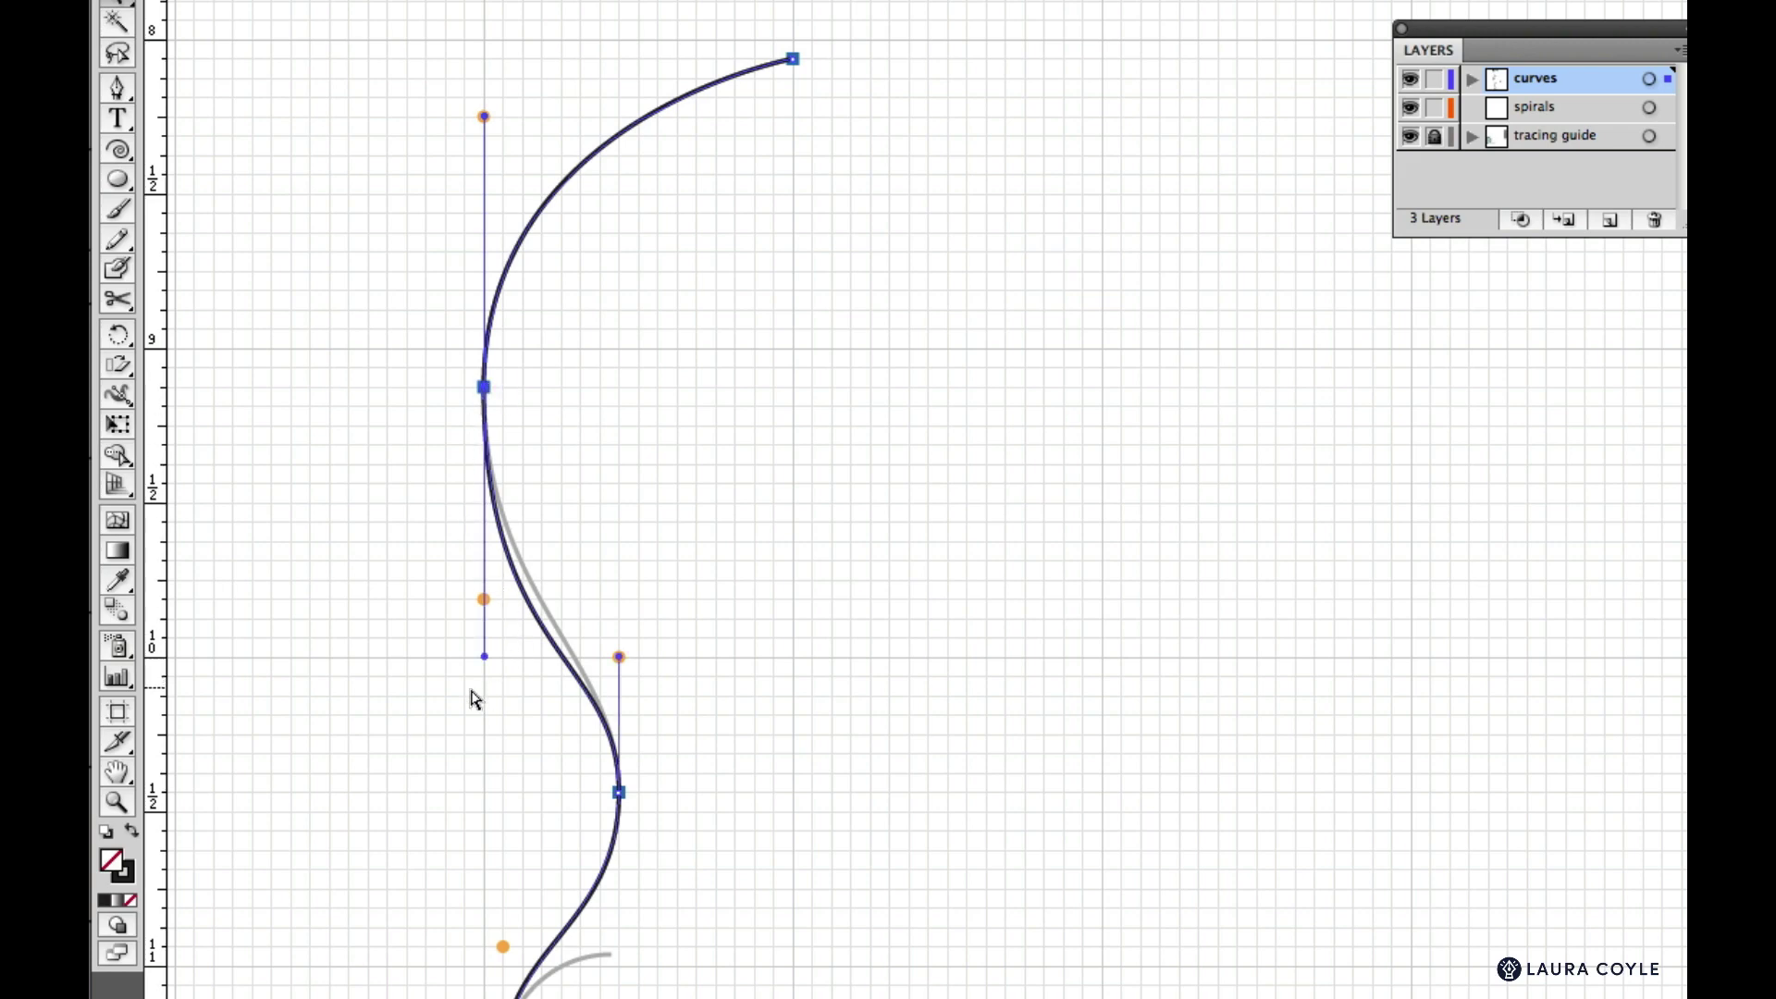
pyautogui.moveTo(485, 656); pyautogui.dragTo(483, 603)
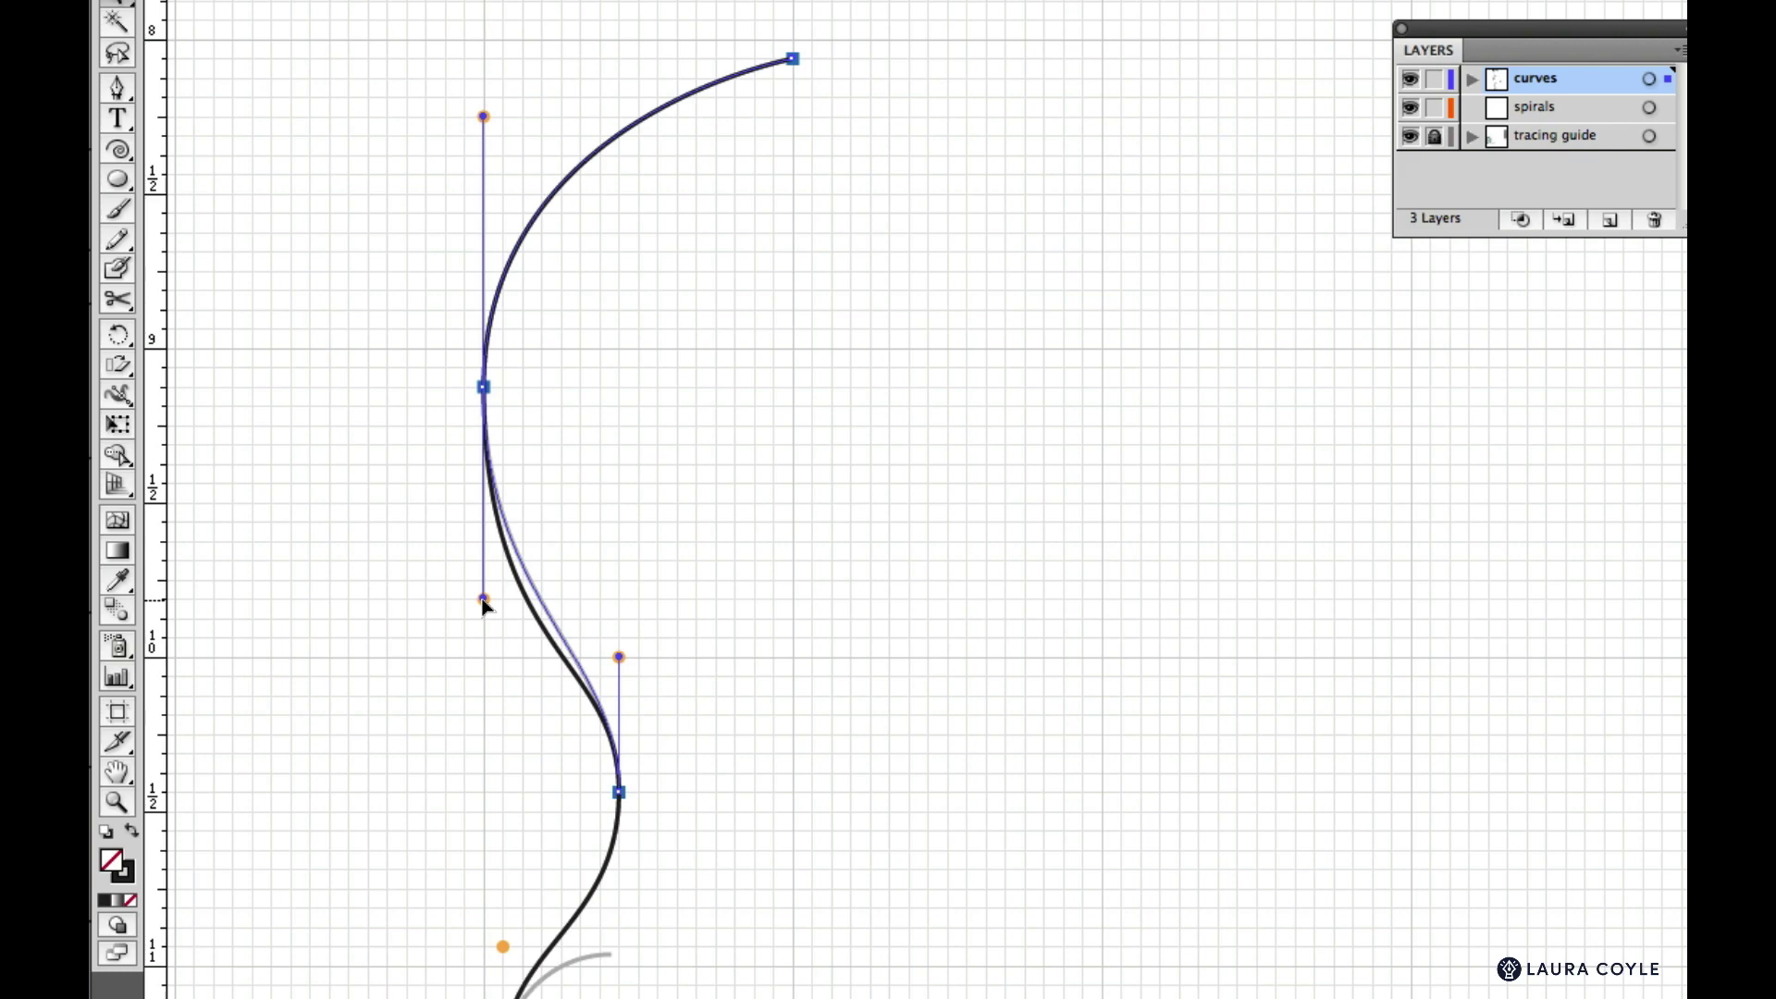
pyautogui.moveTo(483, 601)
pyautogui.mouseDown()
pyautogui.moveTo(482, 569)
pyautogui.moveTo(483, 699)
pyautogui.moveTo(488, 606)
pyautogui.moveTo(508, 607)
pyautogui.moveTo(442, 590)
pyautogui.moveTo(484, 599)
pyautogui.mouseUp()
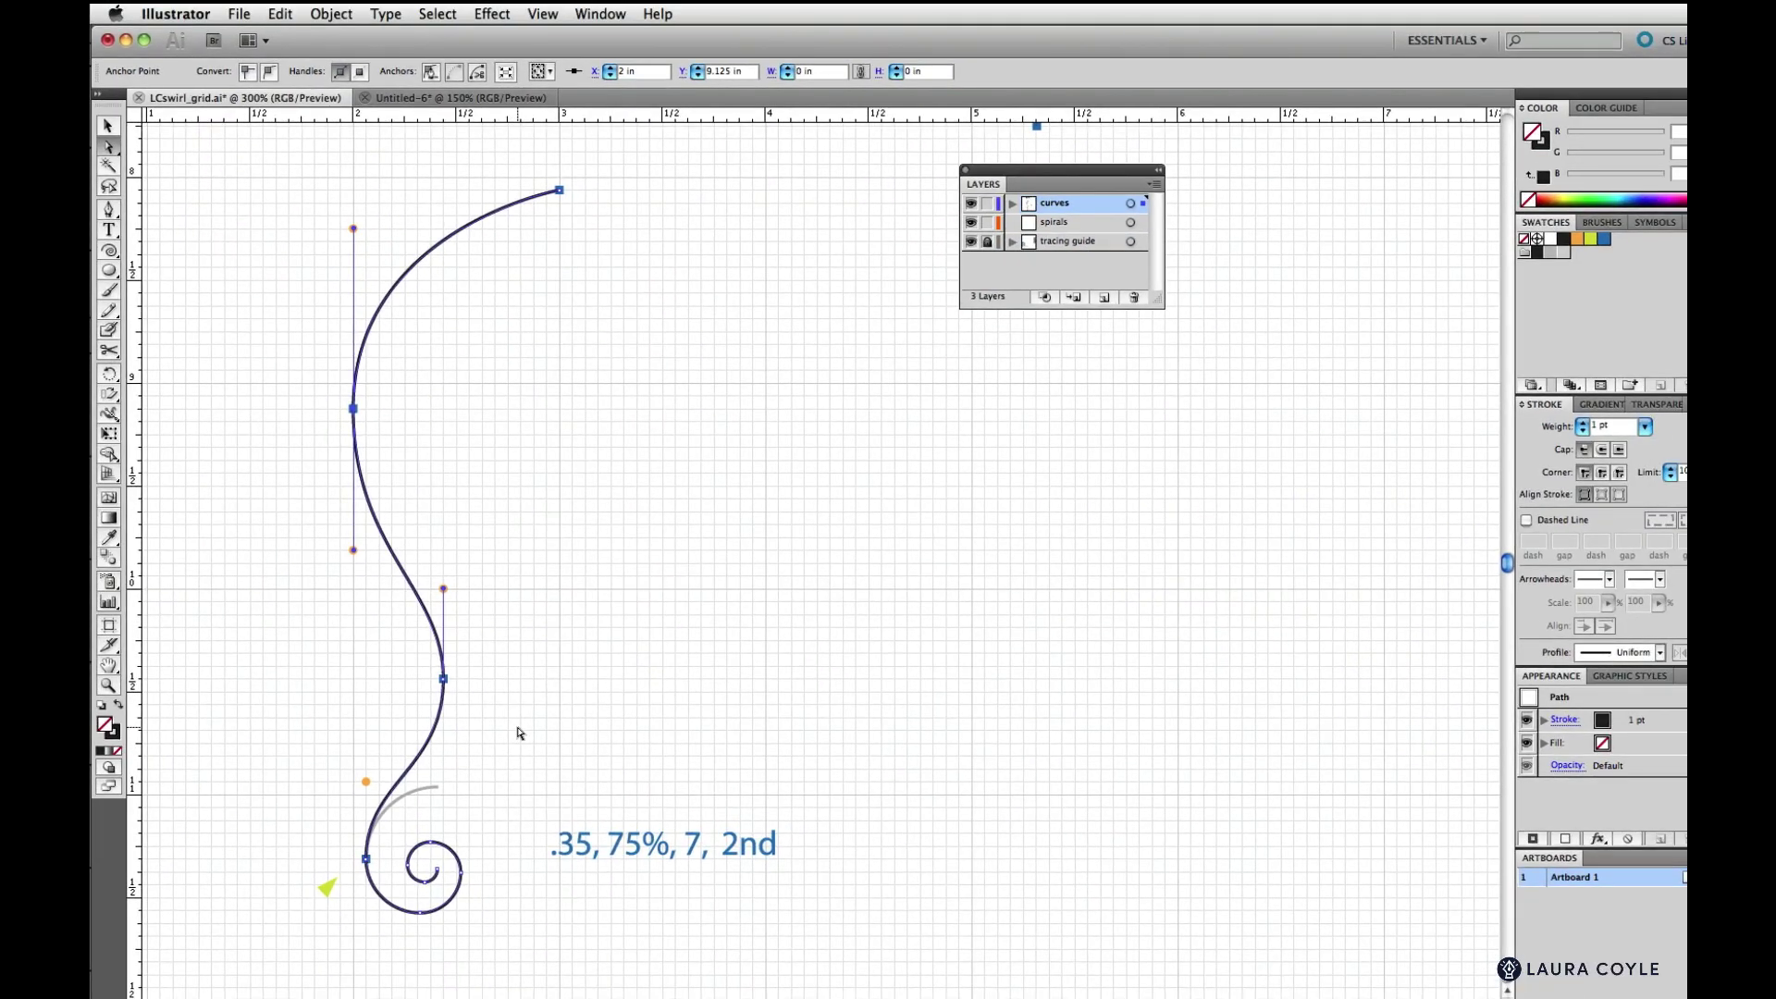
pyautogui.press('super+shift+a')
pyautogui.moveTo(292, 177); pyautogui.dragTo(559, 962)
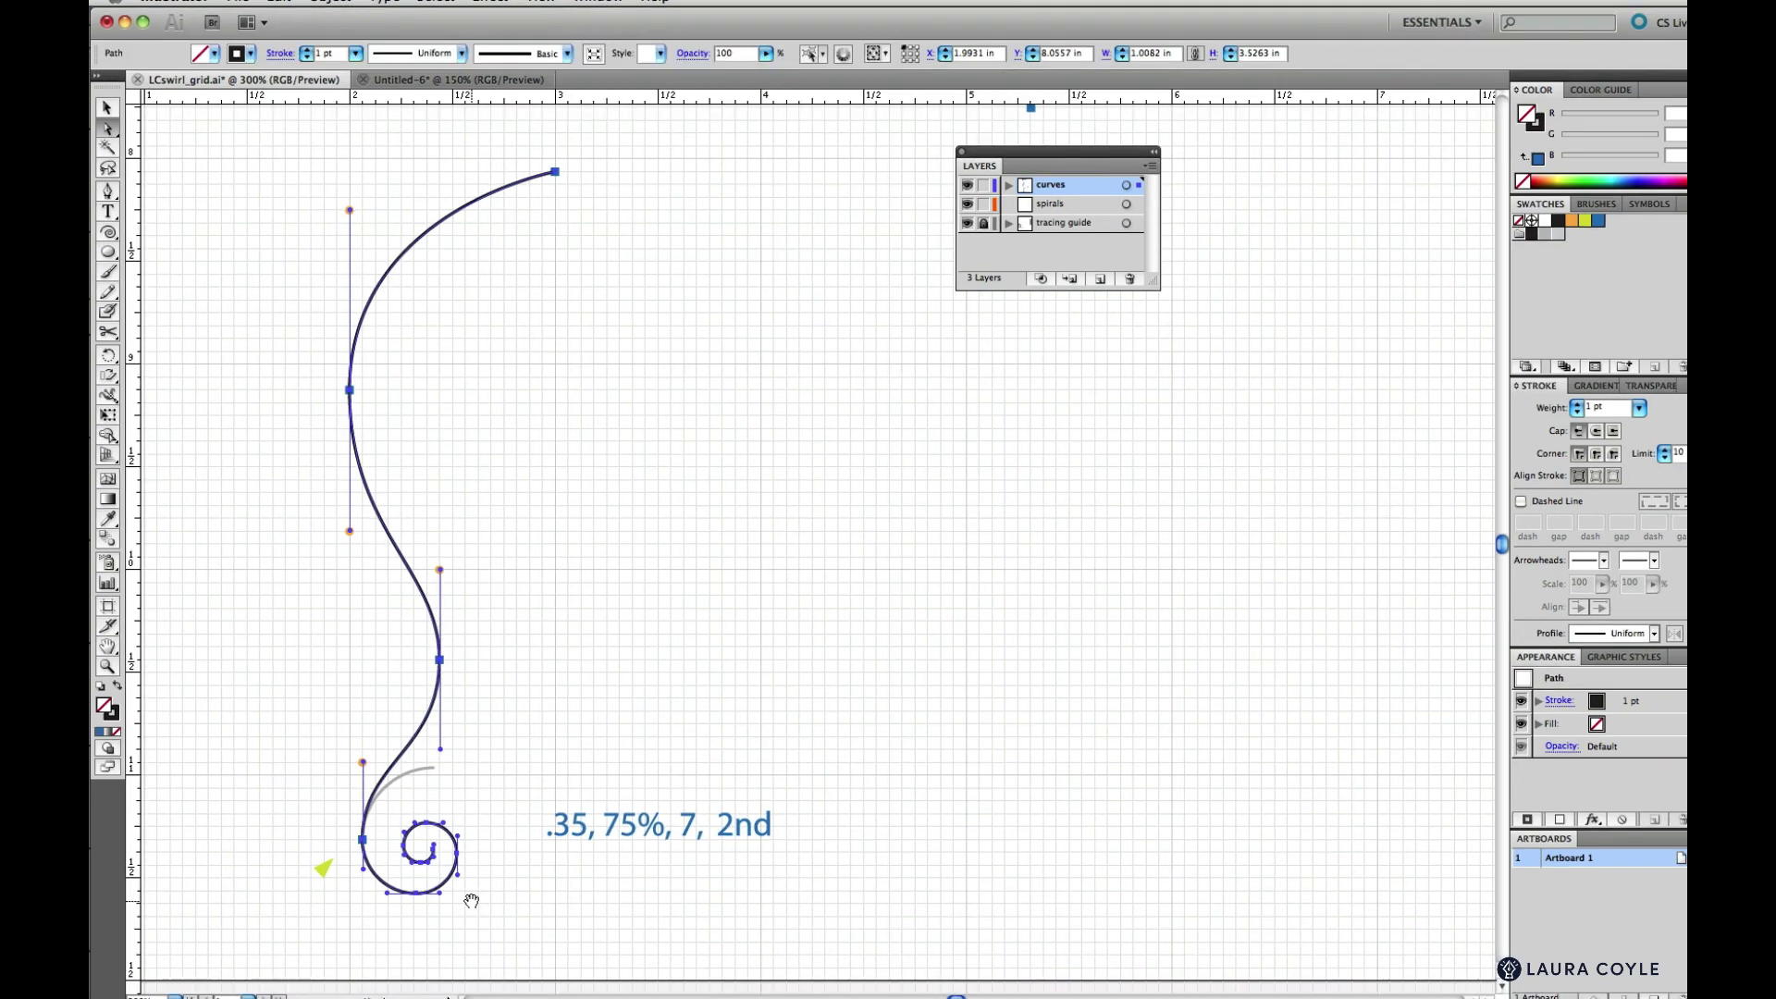
# Draw the first arch of the 3 to 1 wave guide with the Pen tool, extending both anchors' handles diagonally to the orange dots
pyautogui.moveTo(472, 918); pyautogui.dragTo(634, 413)
pyautogui.moveTo(412, 816); pyautogui.dragTo(592, 395)
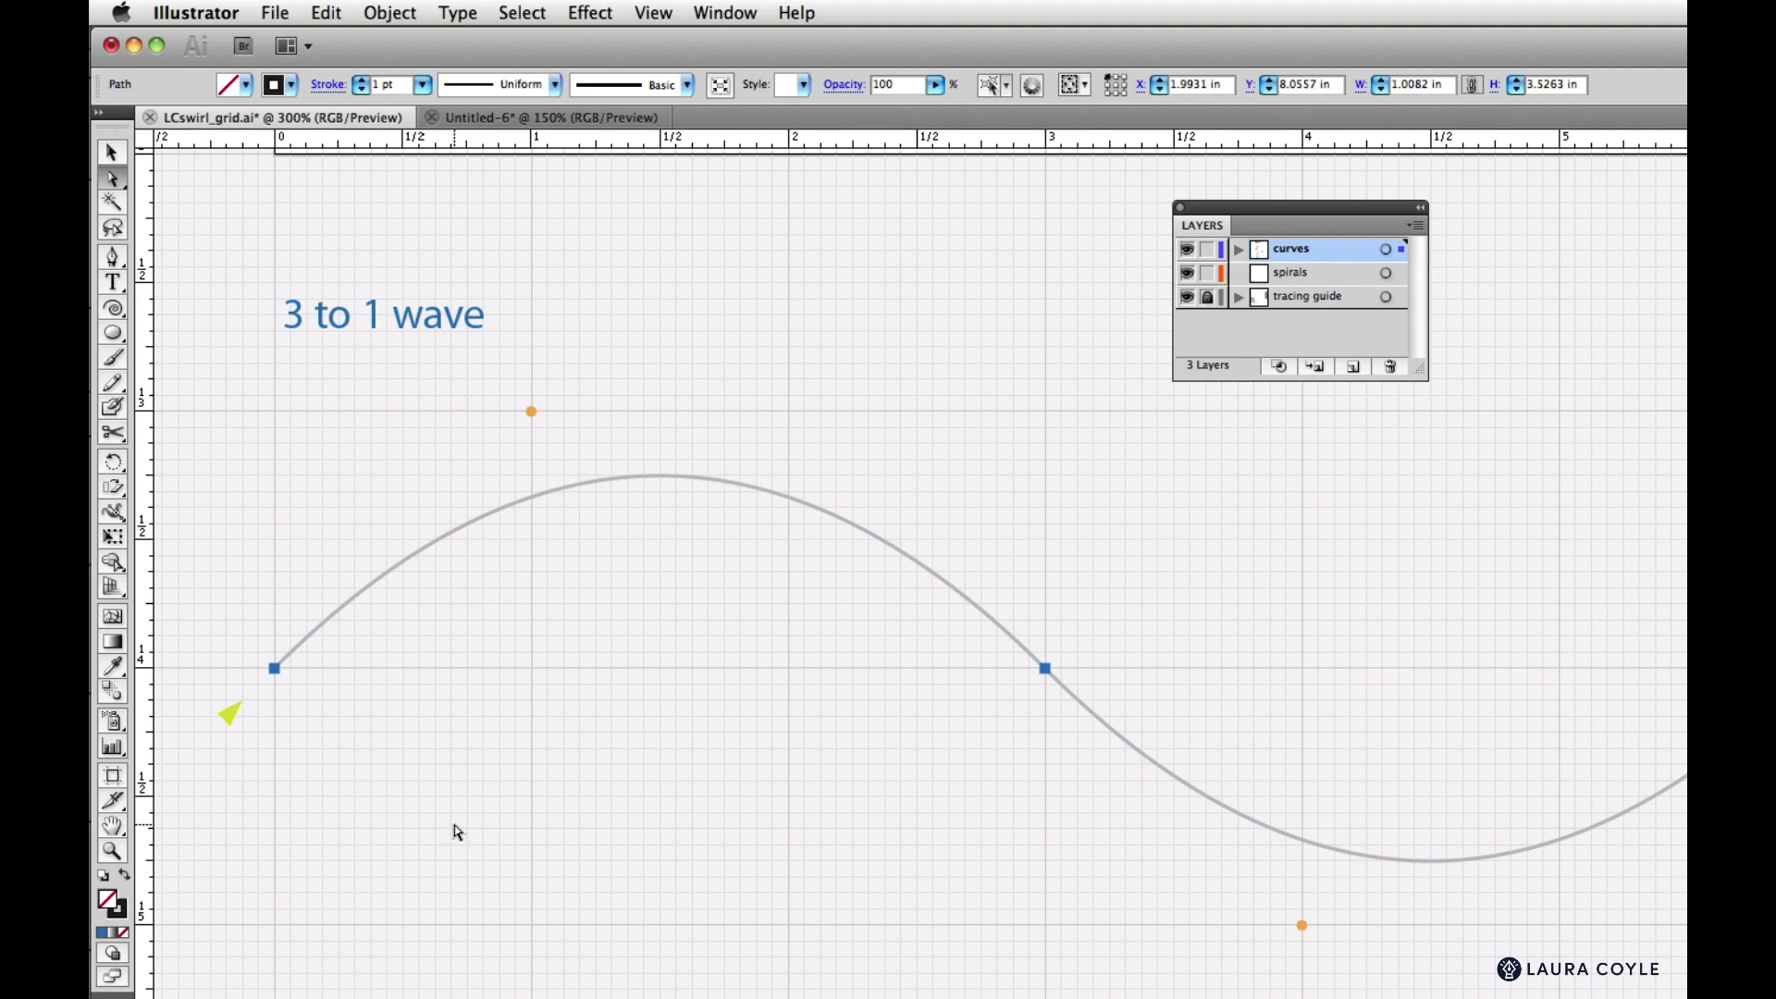
pyautogui.press('p')
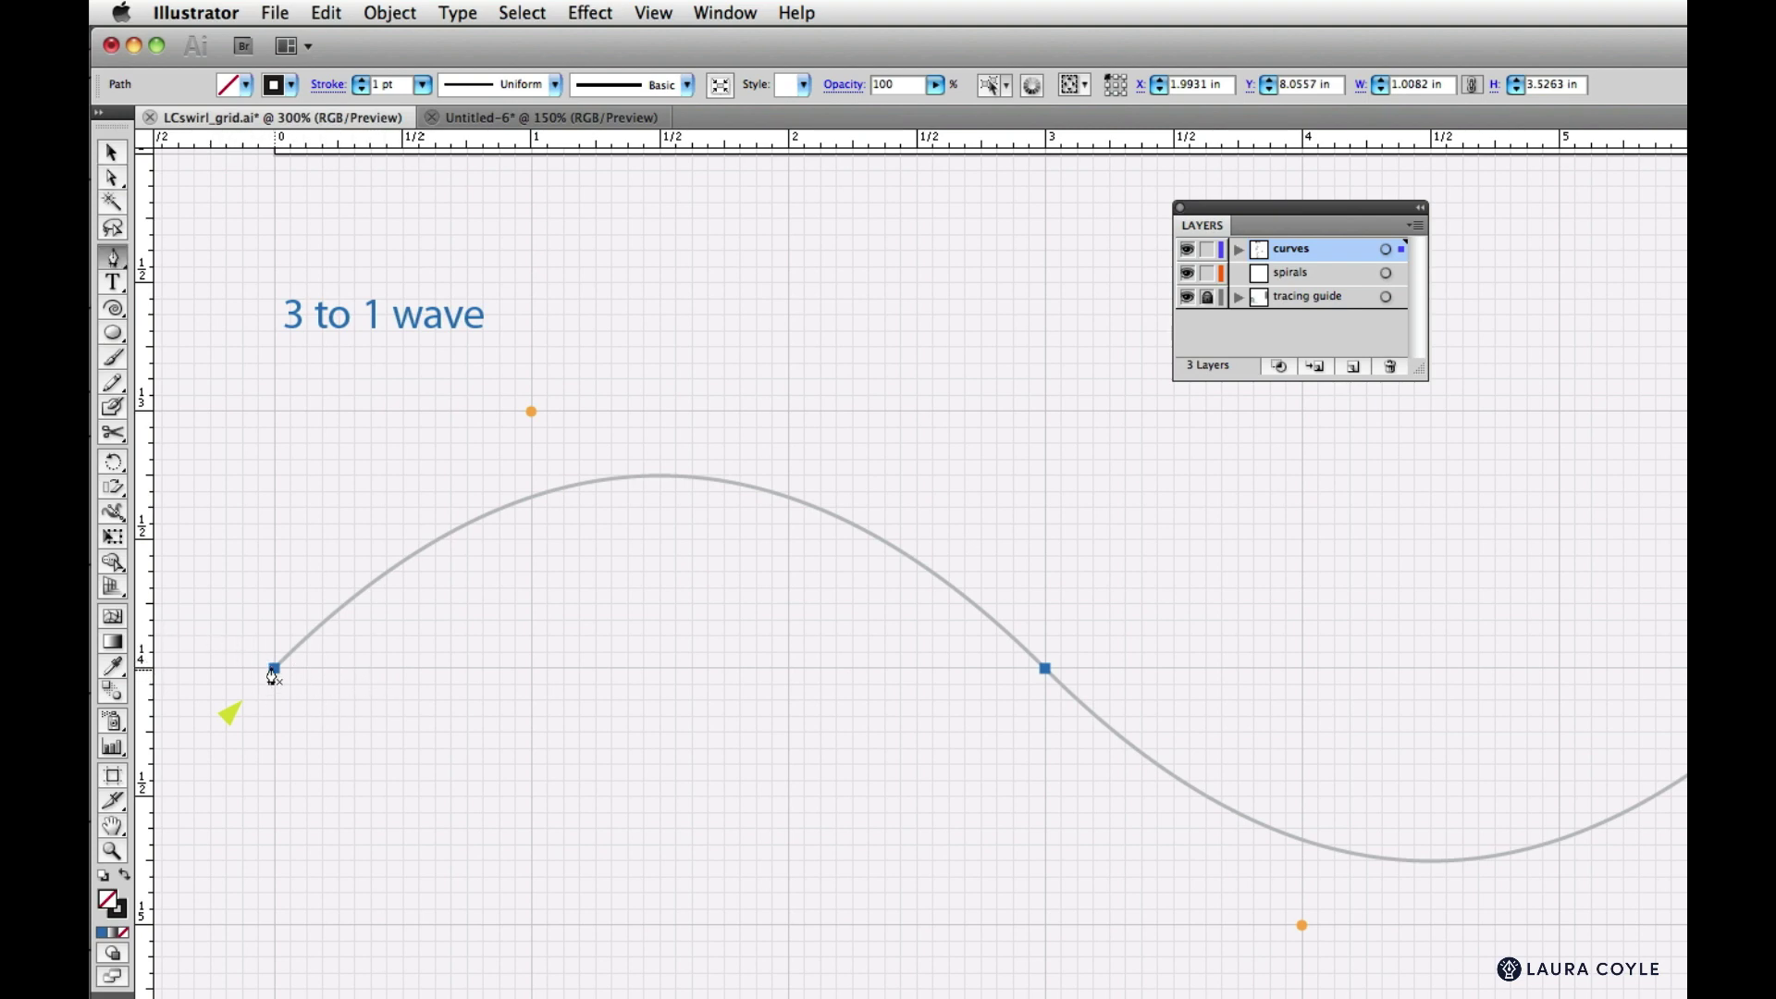
pyautogui.moveTo(275, 668); pyautogui.dragTo(532, 411)
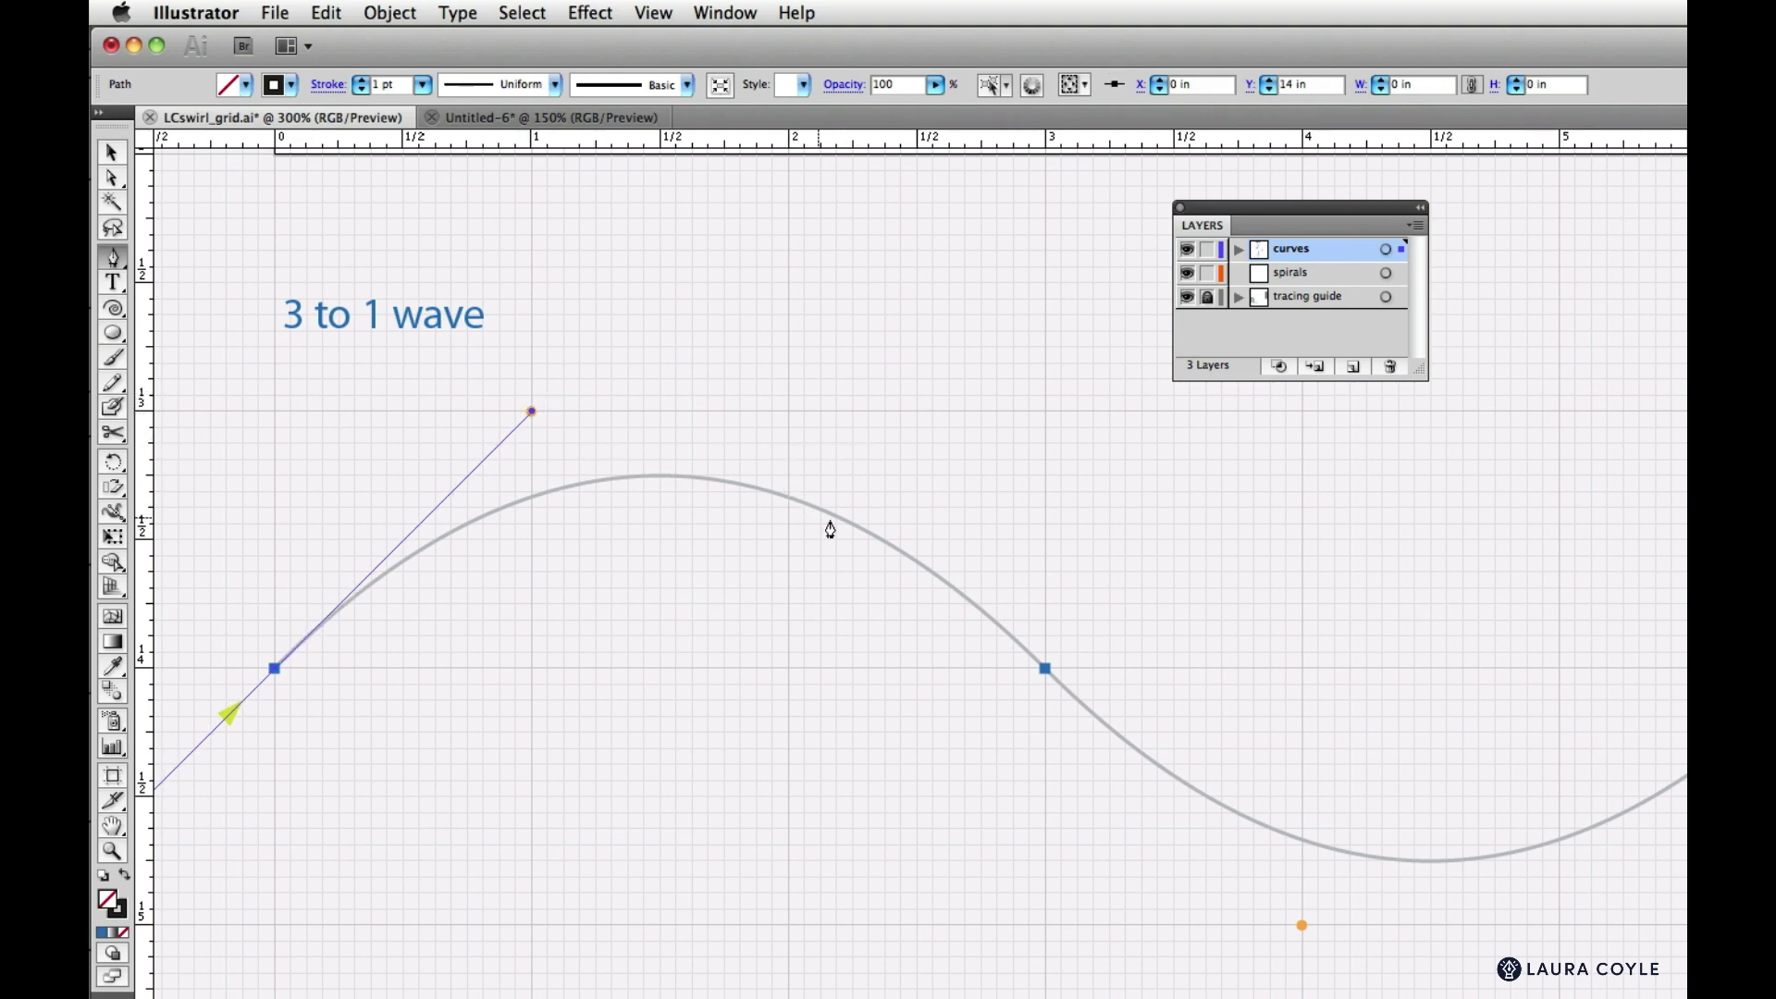
pyautogui.click(1045, 669)
pyautogui.moveTo(1048, 676); pyautogui.dragTo(1303, 928)
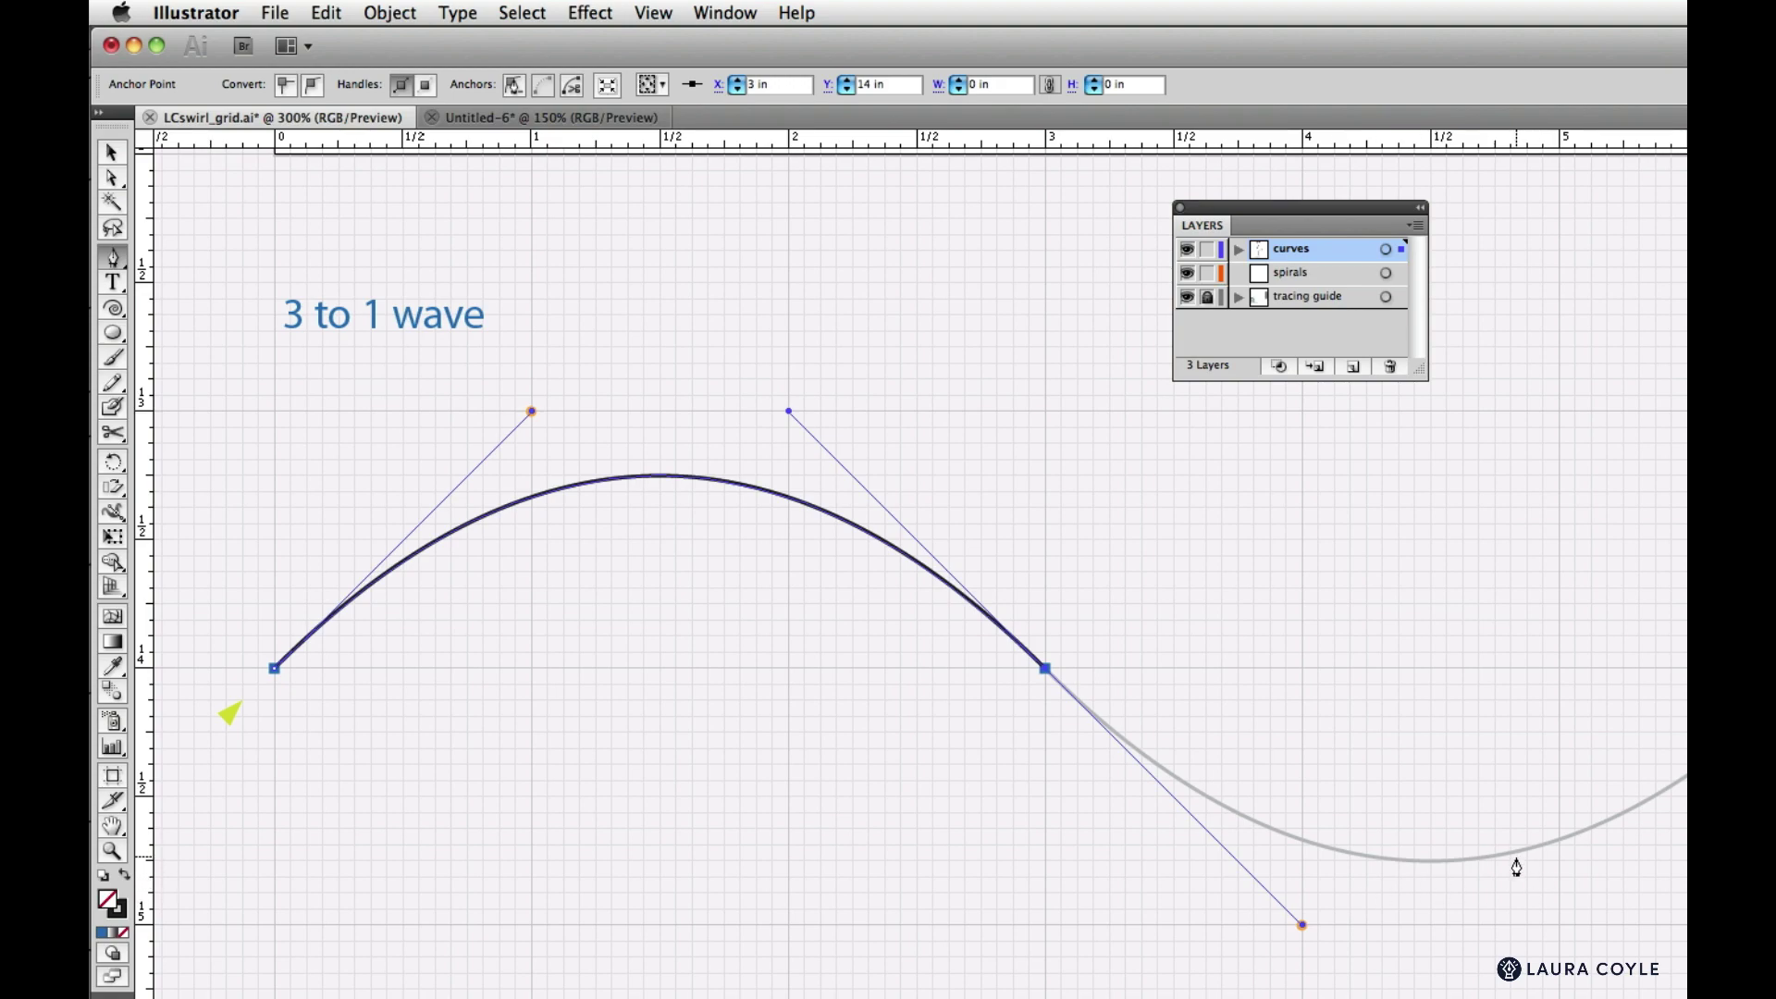
# Continue the wave with smooth anchors at the 6 in and 9 in grid marks, alternating the diagonal handles up and down to the orange dots
pyautogui.press('super+minus')
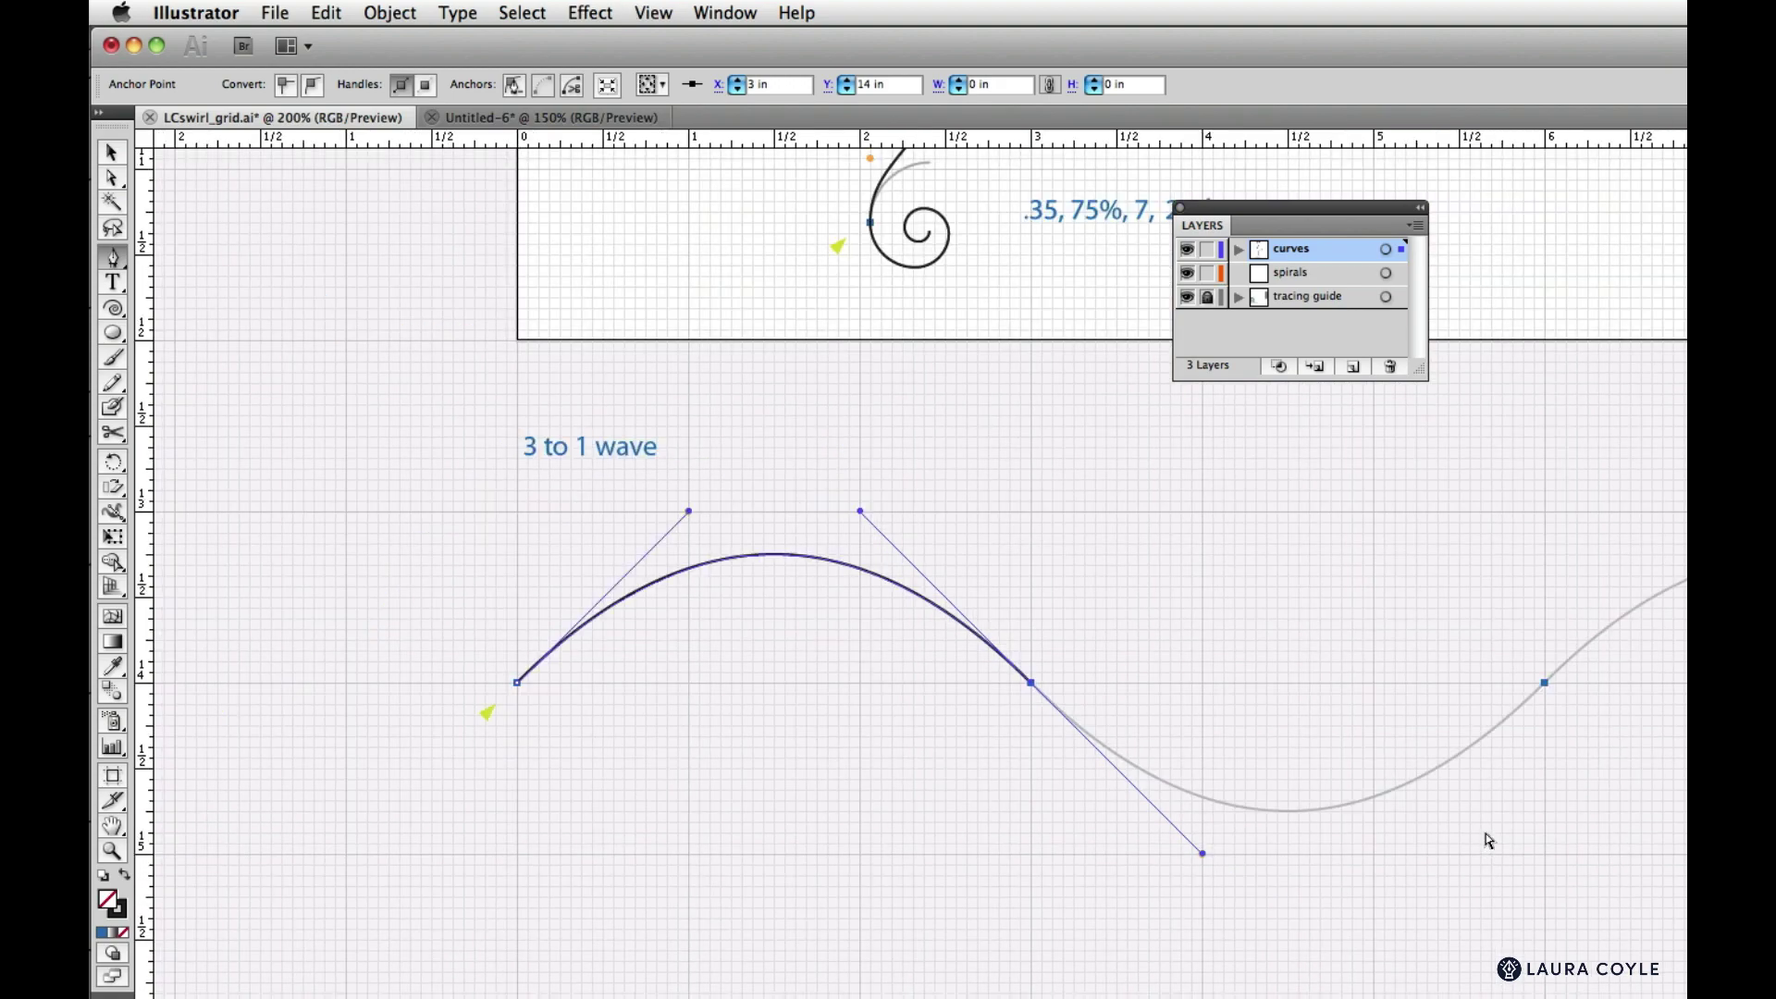
pyautogui.moveTo(1411, 975); pyautogui.dragTo(1058, 914)
pyautogui.press('super+minus')
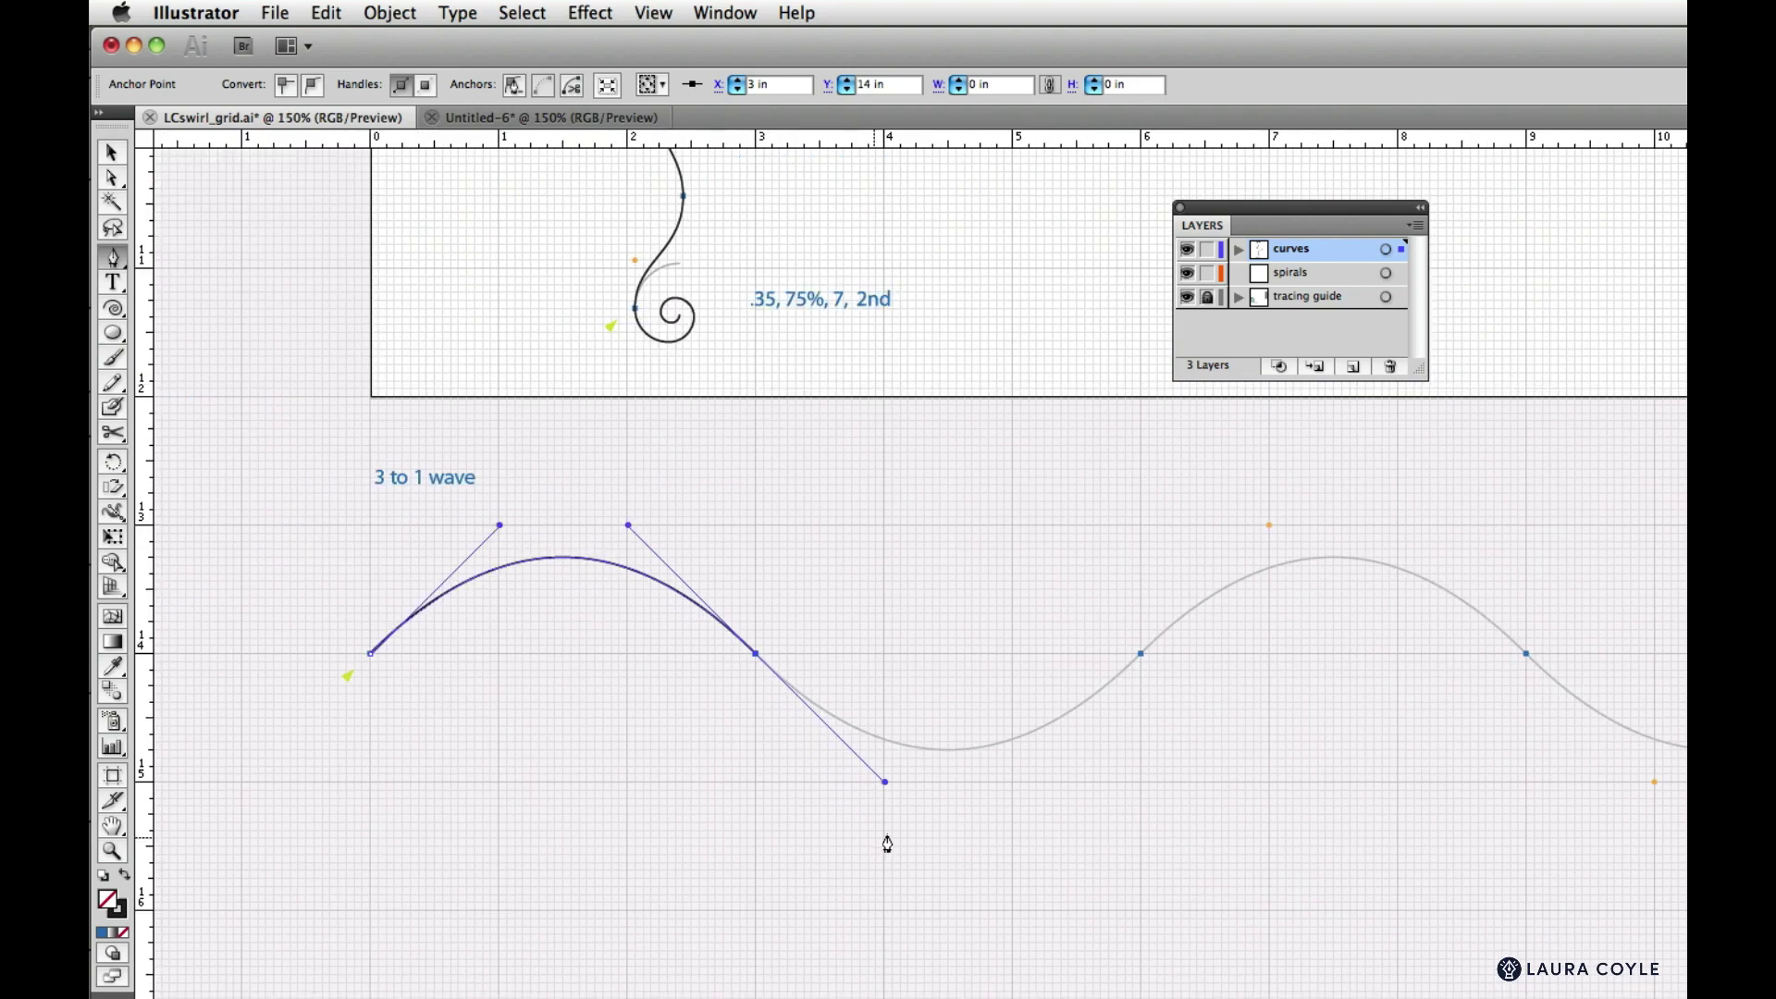
pyautogui.moveTo(1131, 960); pyautogui.dragTo(975, 820)
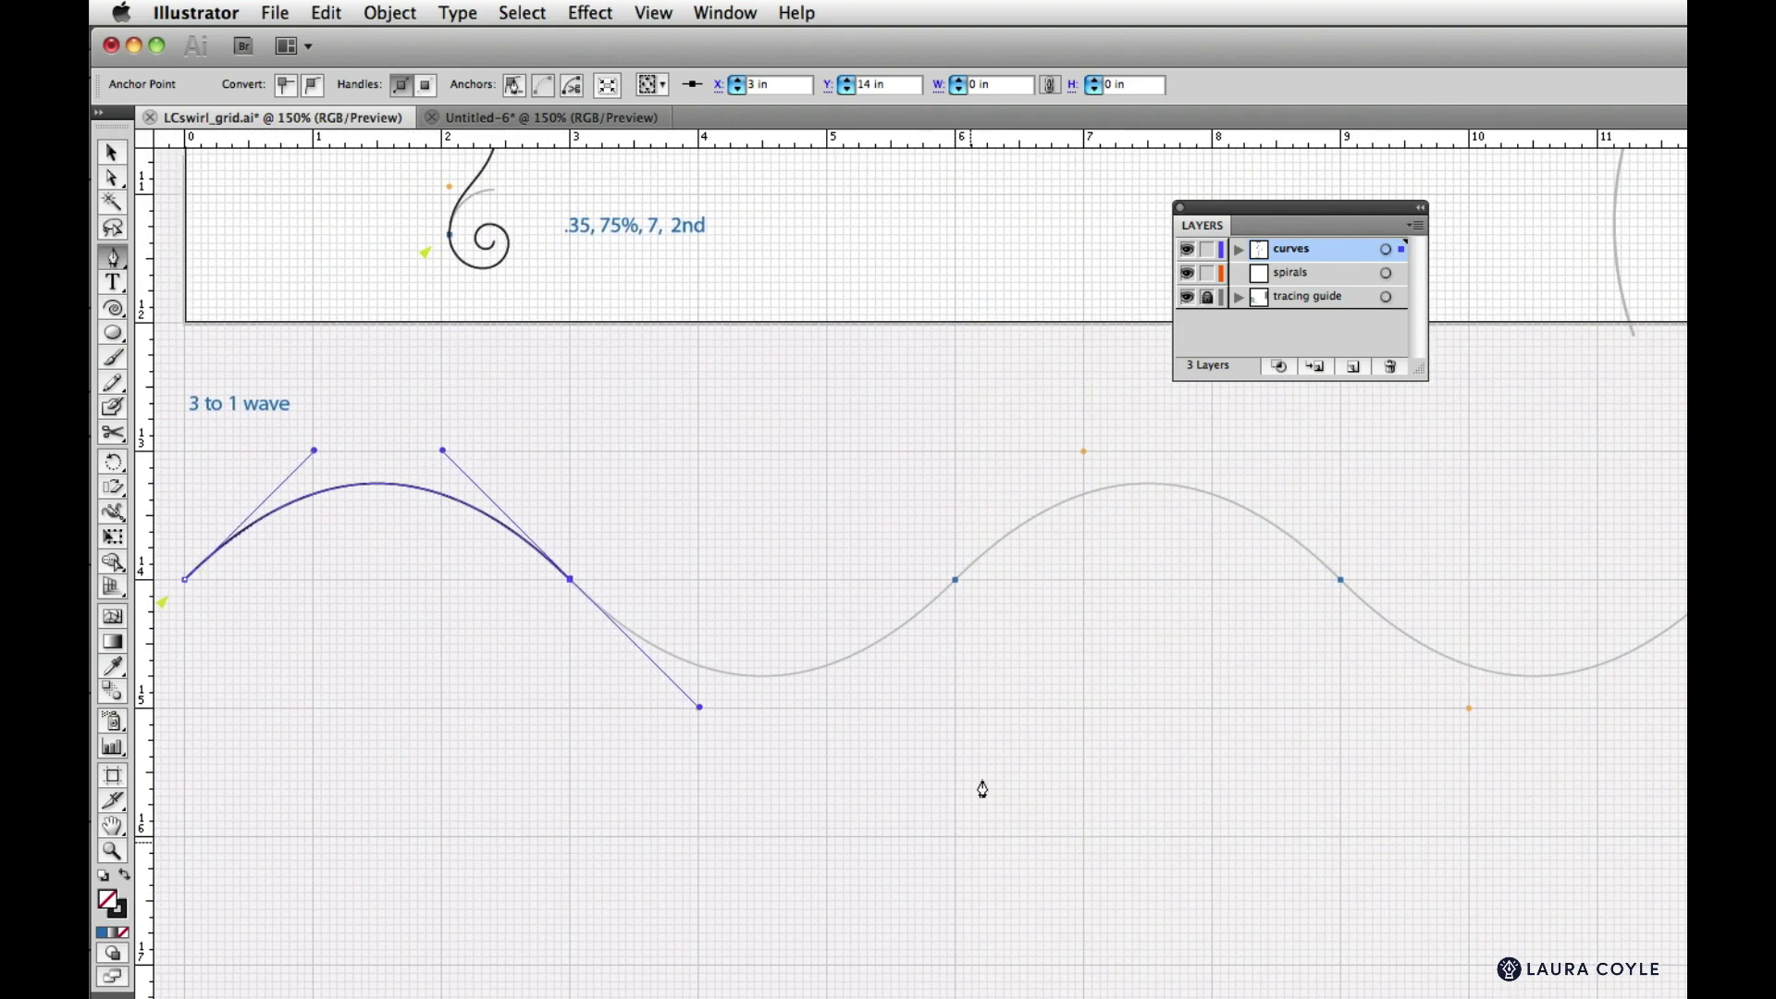
pyautogui.click(956, 580)
pyautogui.moveTo(955, 580); pyautogui.dragTo(1086, 453)
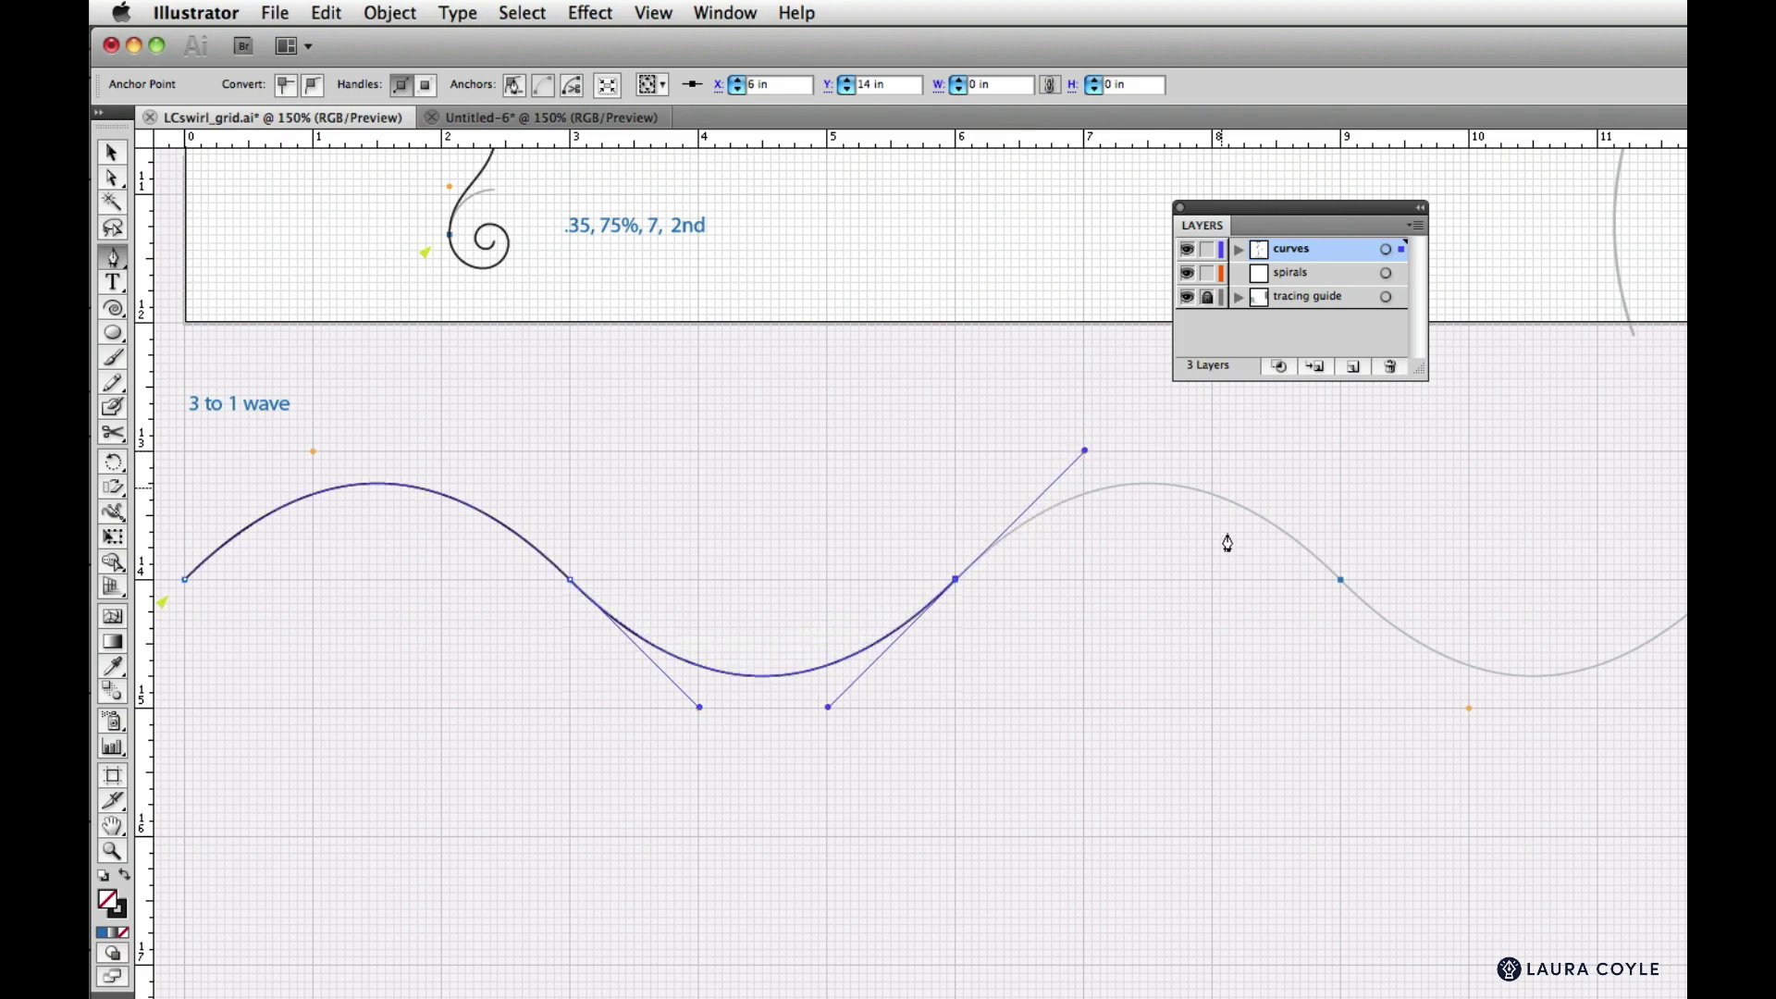
pyautogui.moveTo(1340, 581); pyautogui.dragTo(1471, 708)
# Extend the wave along the guide with smooth anchors at 12, 15, 18 and 21 in, and deselect the finished path
pyautogui.hscroll(10, 1230, 647)
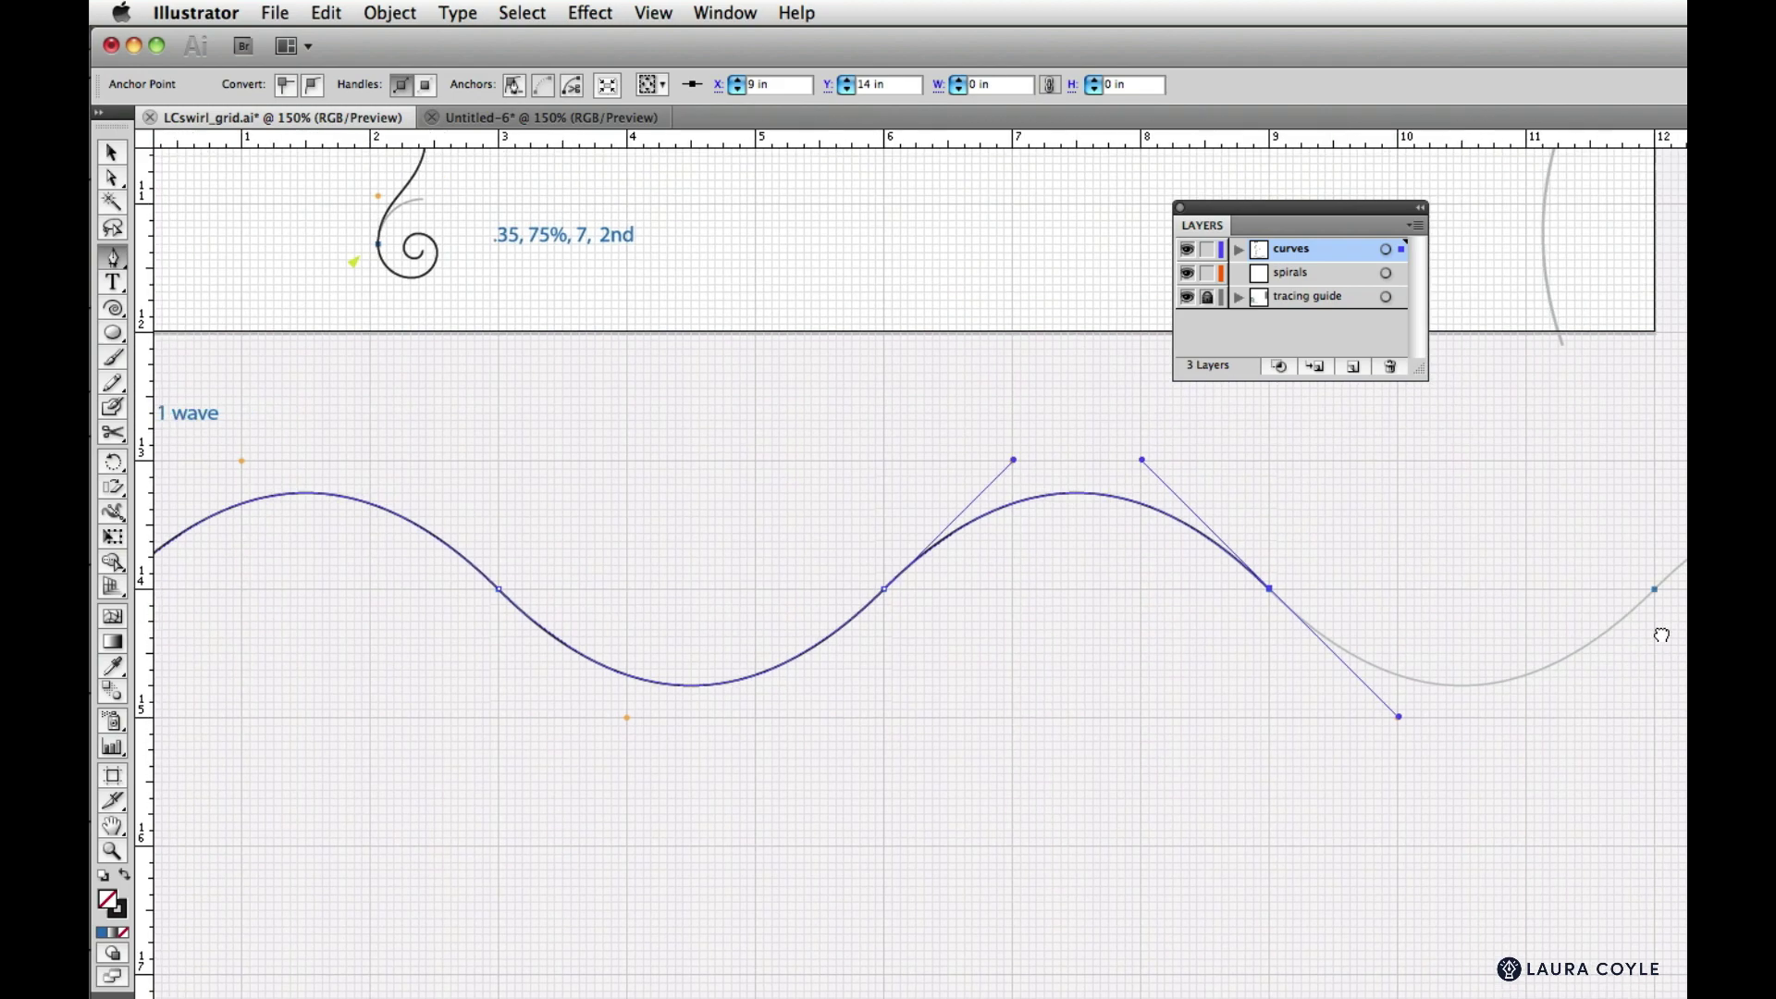
pyautogui.click(1170, 611)
pyautogui.moveTo(1169, 612); pyautogui.dragTo(1298, 490)
pyautogui.moveTo(1555, 611); pyautogui.dragTo(1684, 738)
pyautogui.moveTo(1666, 670); pyautogui.dragTo(923, 755)
pyautogui.moveTo(1197, 696); pyautogui.dragTo(1332, 575)
pyautogui.moveTo(1582, 696); pyautogui.dragTo(1685, 799)
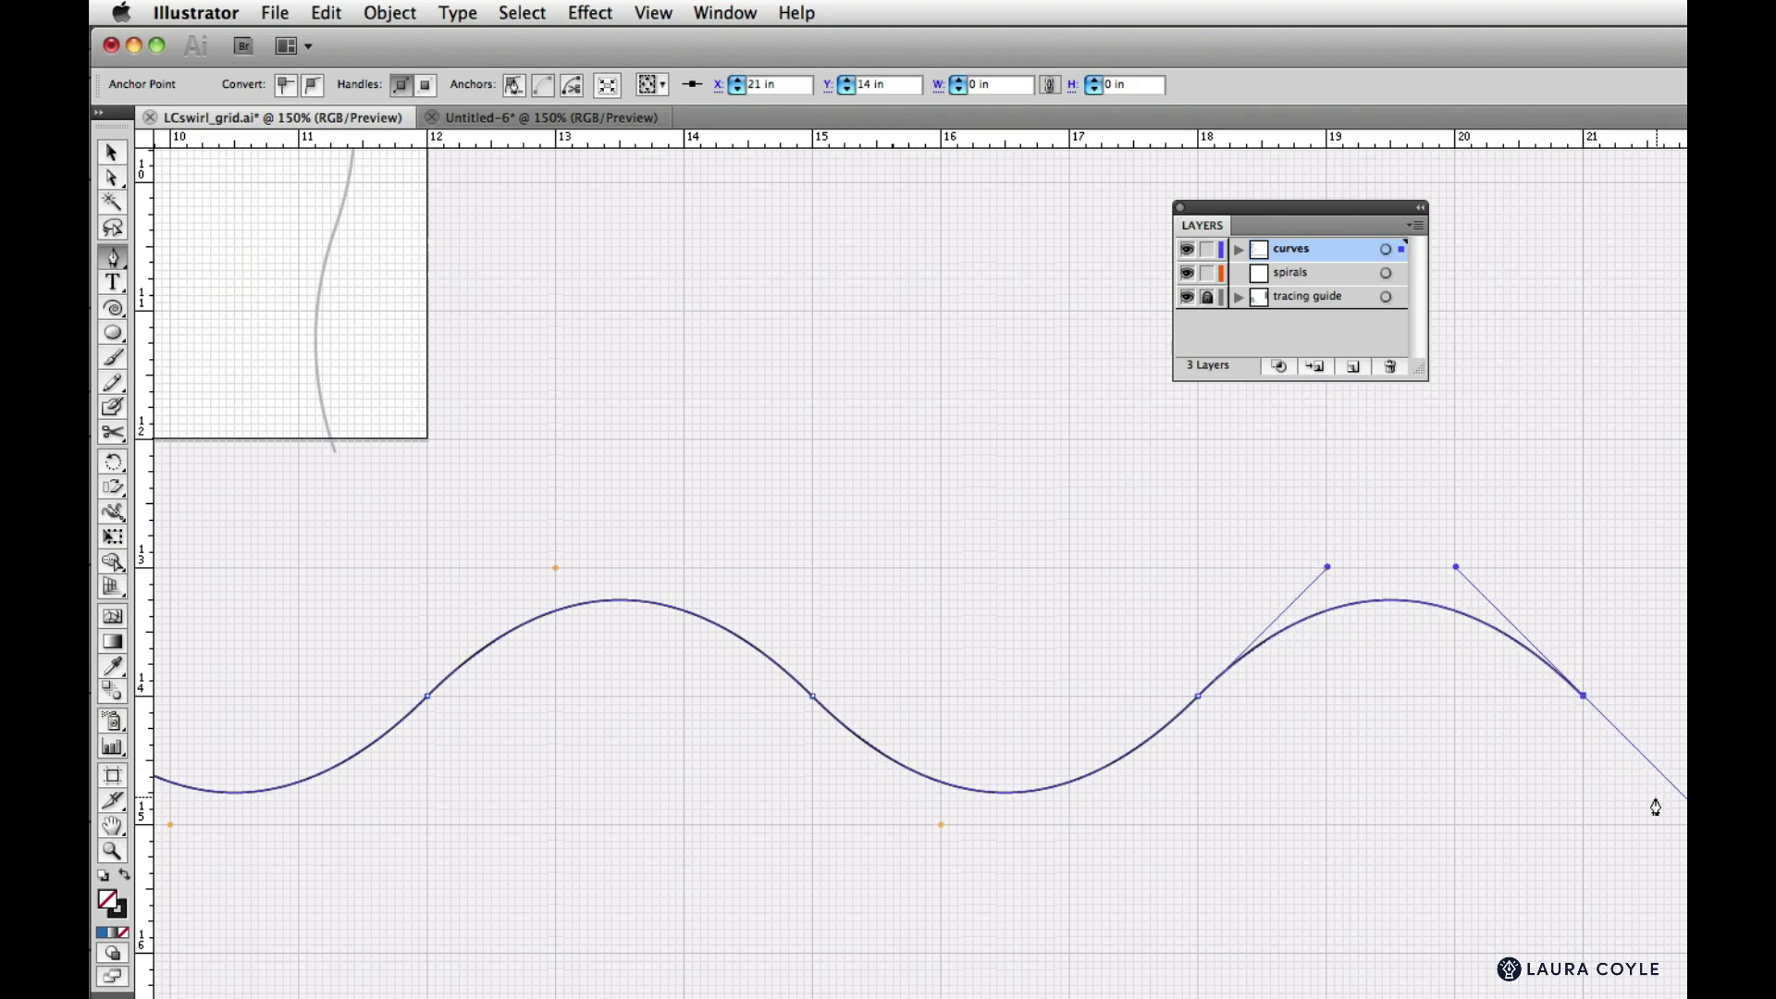
pyautogui.press('v')
pyautogui.click(1079, 918)
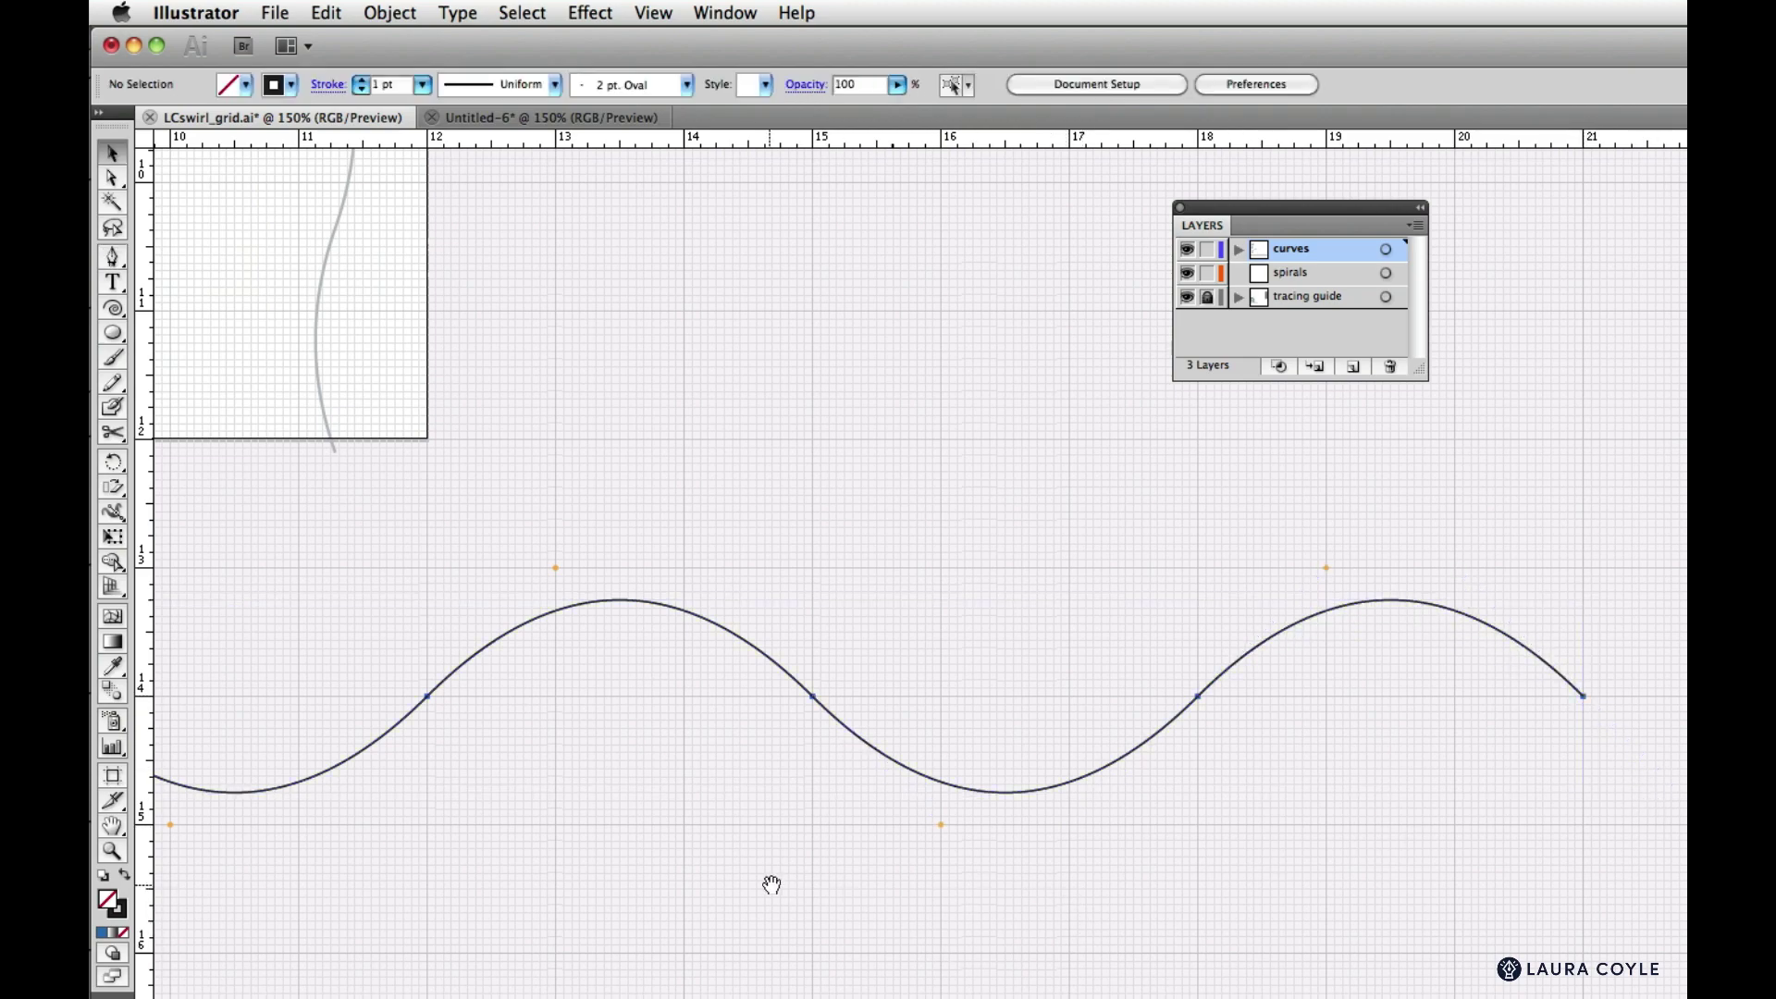
# Select the anchors across the wave with Direct Selection to examine the symmetry of their handles
pyautogui.press('super+minus')
pyautogui.moveTo(733, 907); pyautogui.dragTo(868, 834)
pyautogui.press('a')
pyautogui.moveTo(444, 551); pyautogui.dragTo(1606, 775)
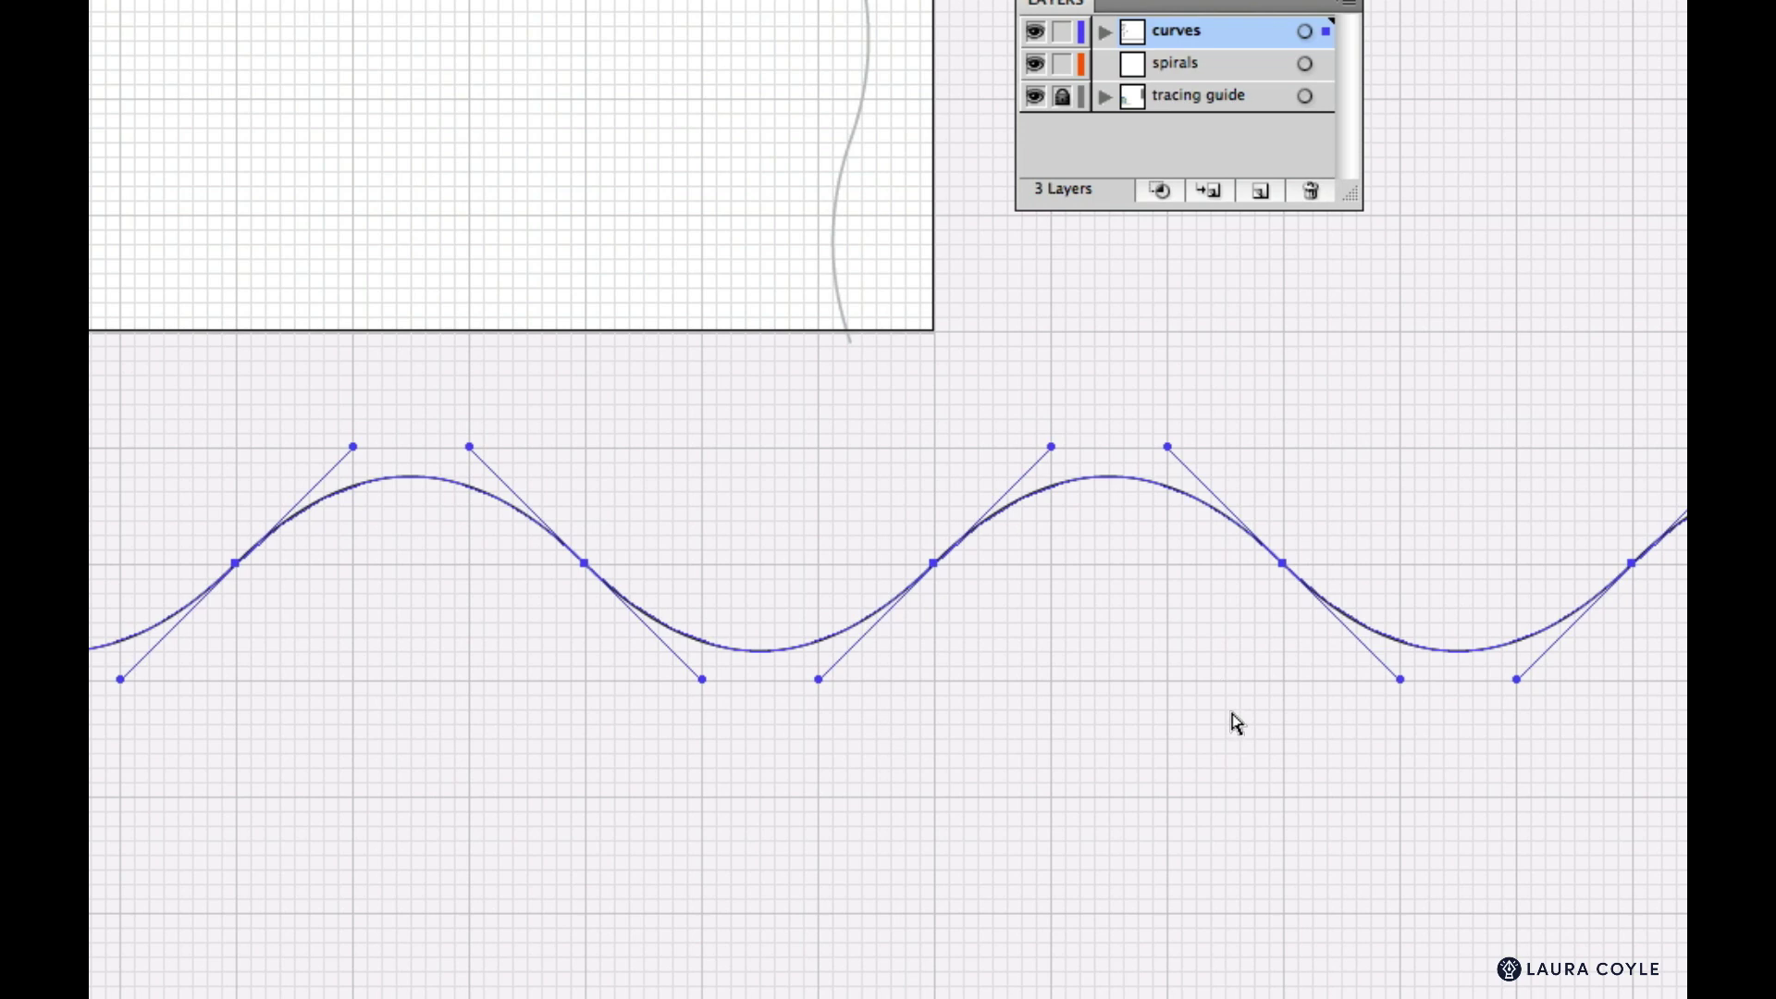
pyautogui.press('v')
pyautogui.click(936, 500)
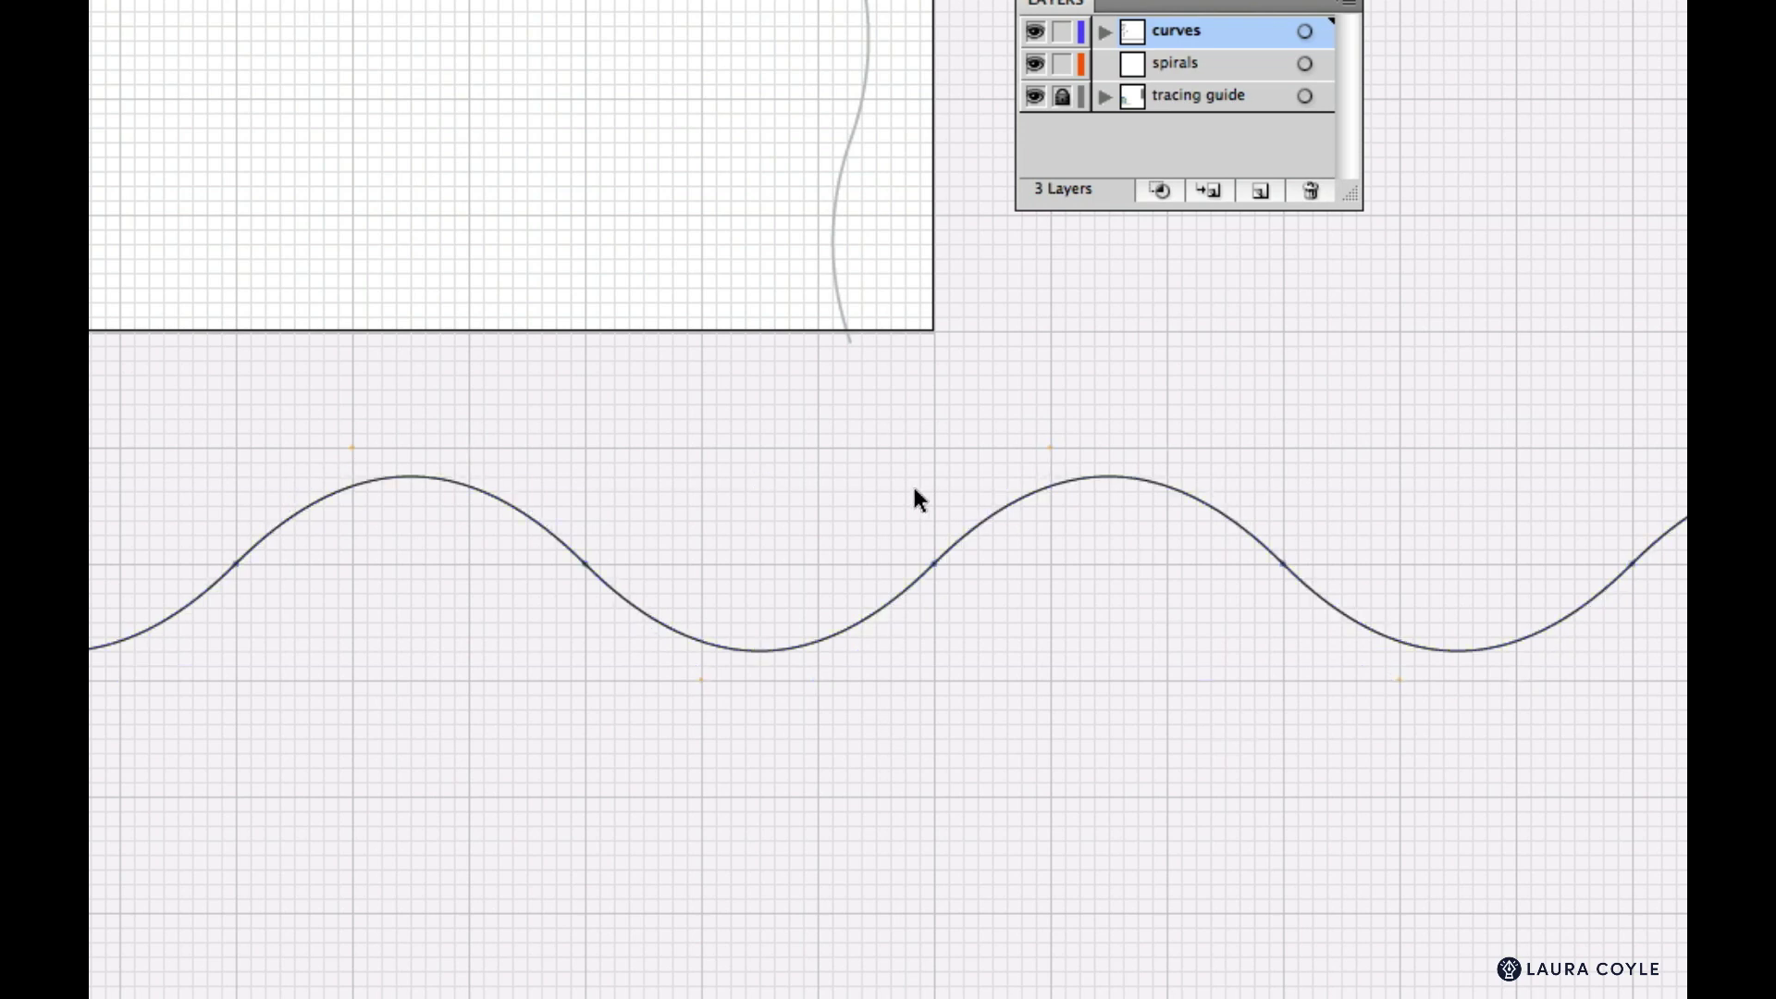
# Rotate the whole wave 90° and move it onto the vertical wave guide near the artboard's right edge
pyautogui.click(1017, 628)
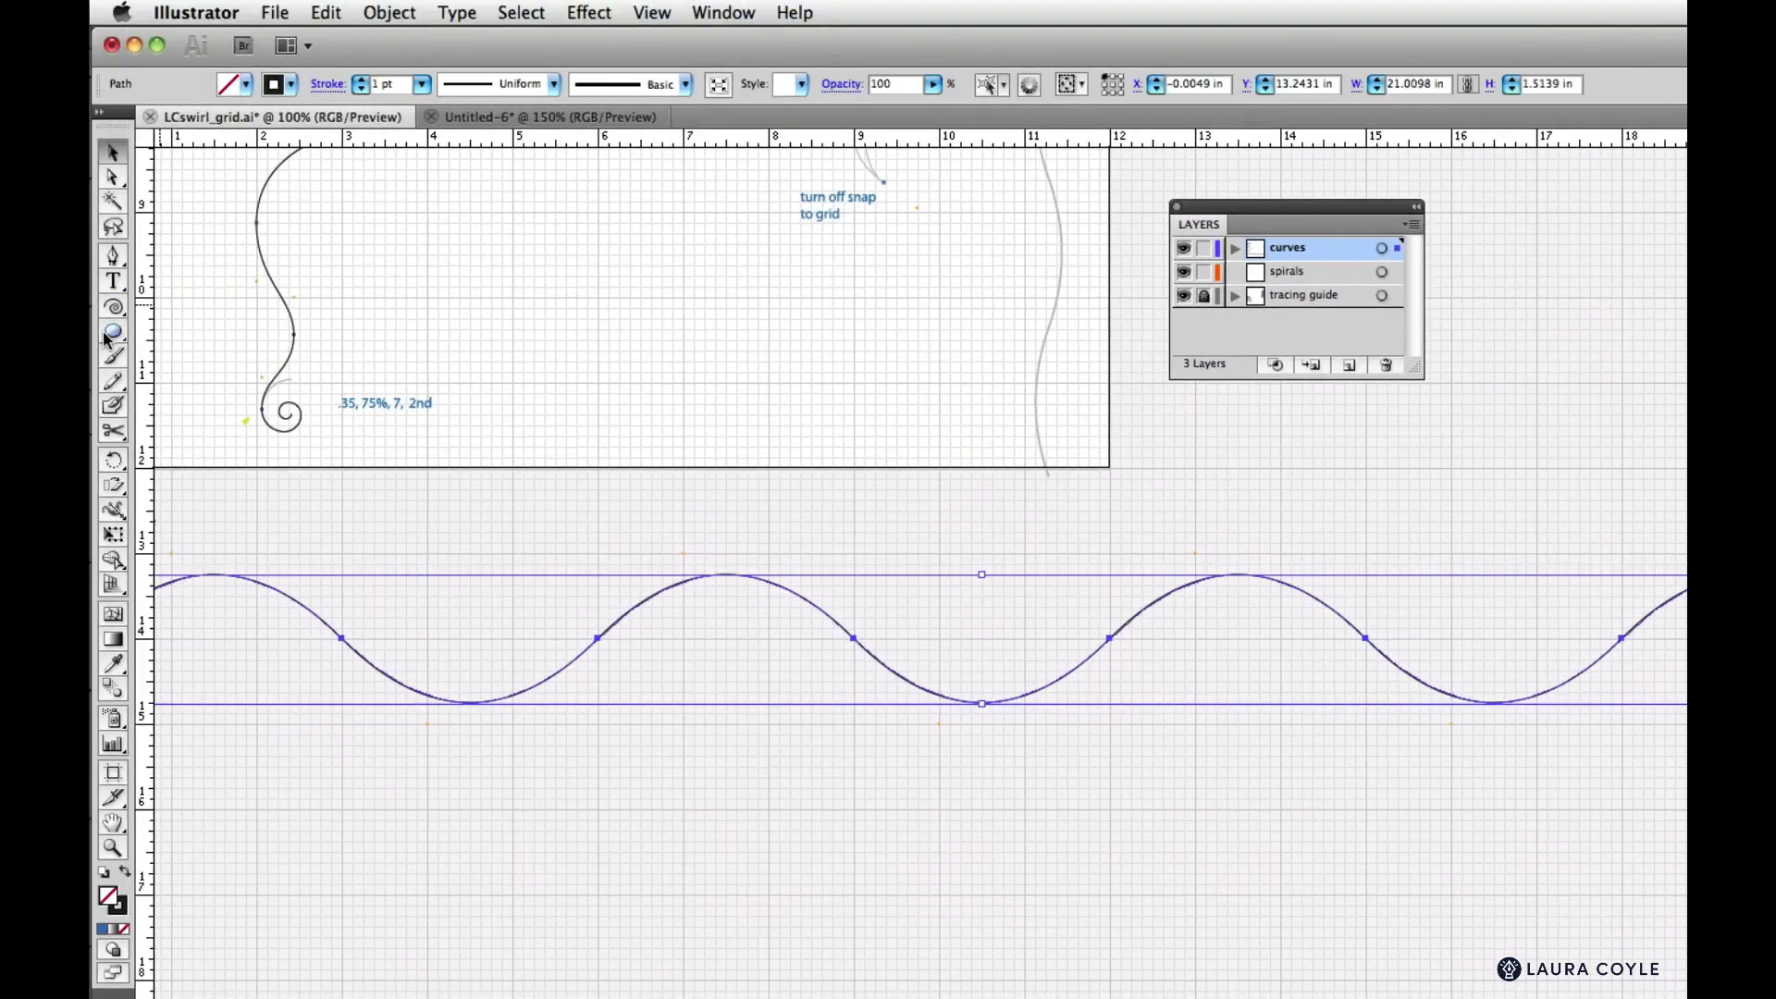
pyautogui.doubleClick(113, 460)
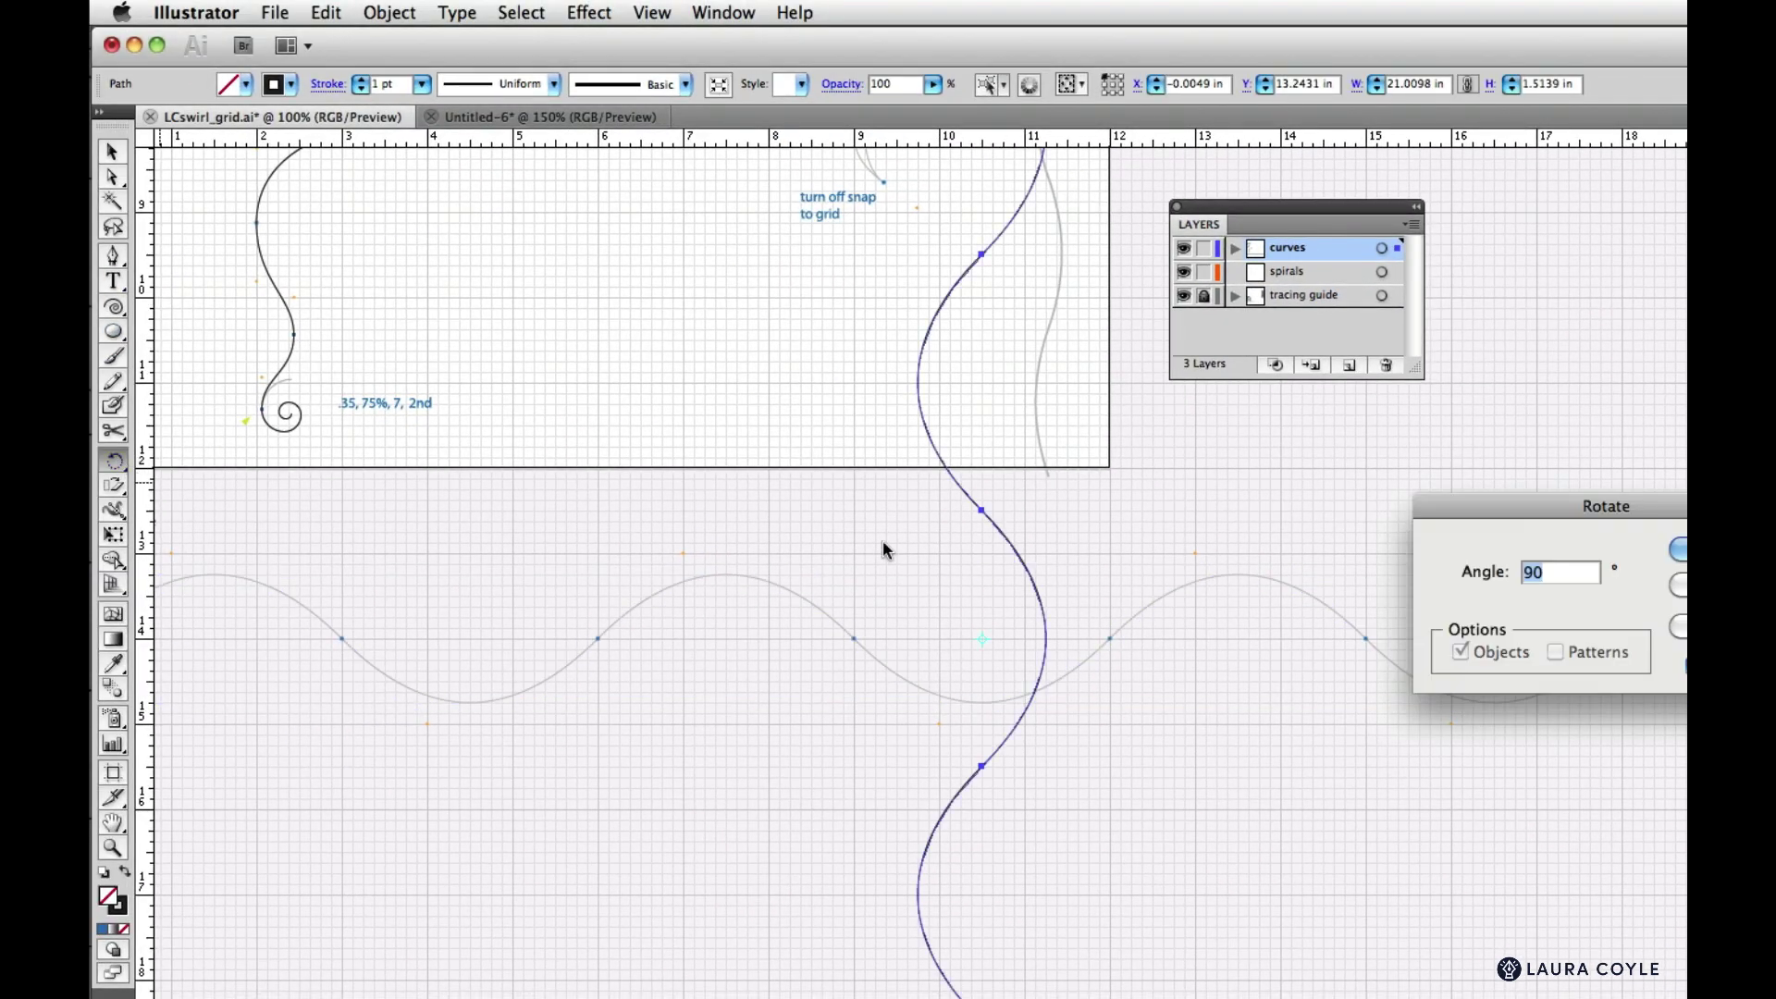
pyautogui.click(1677, 549)
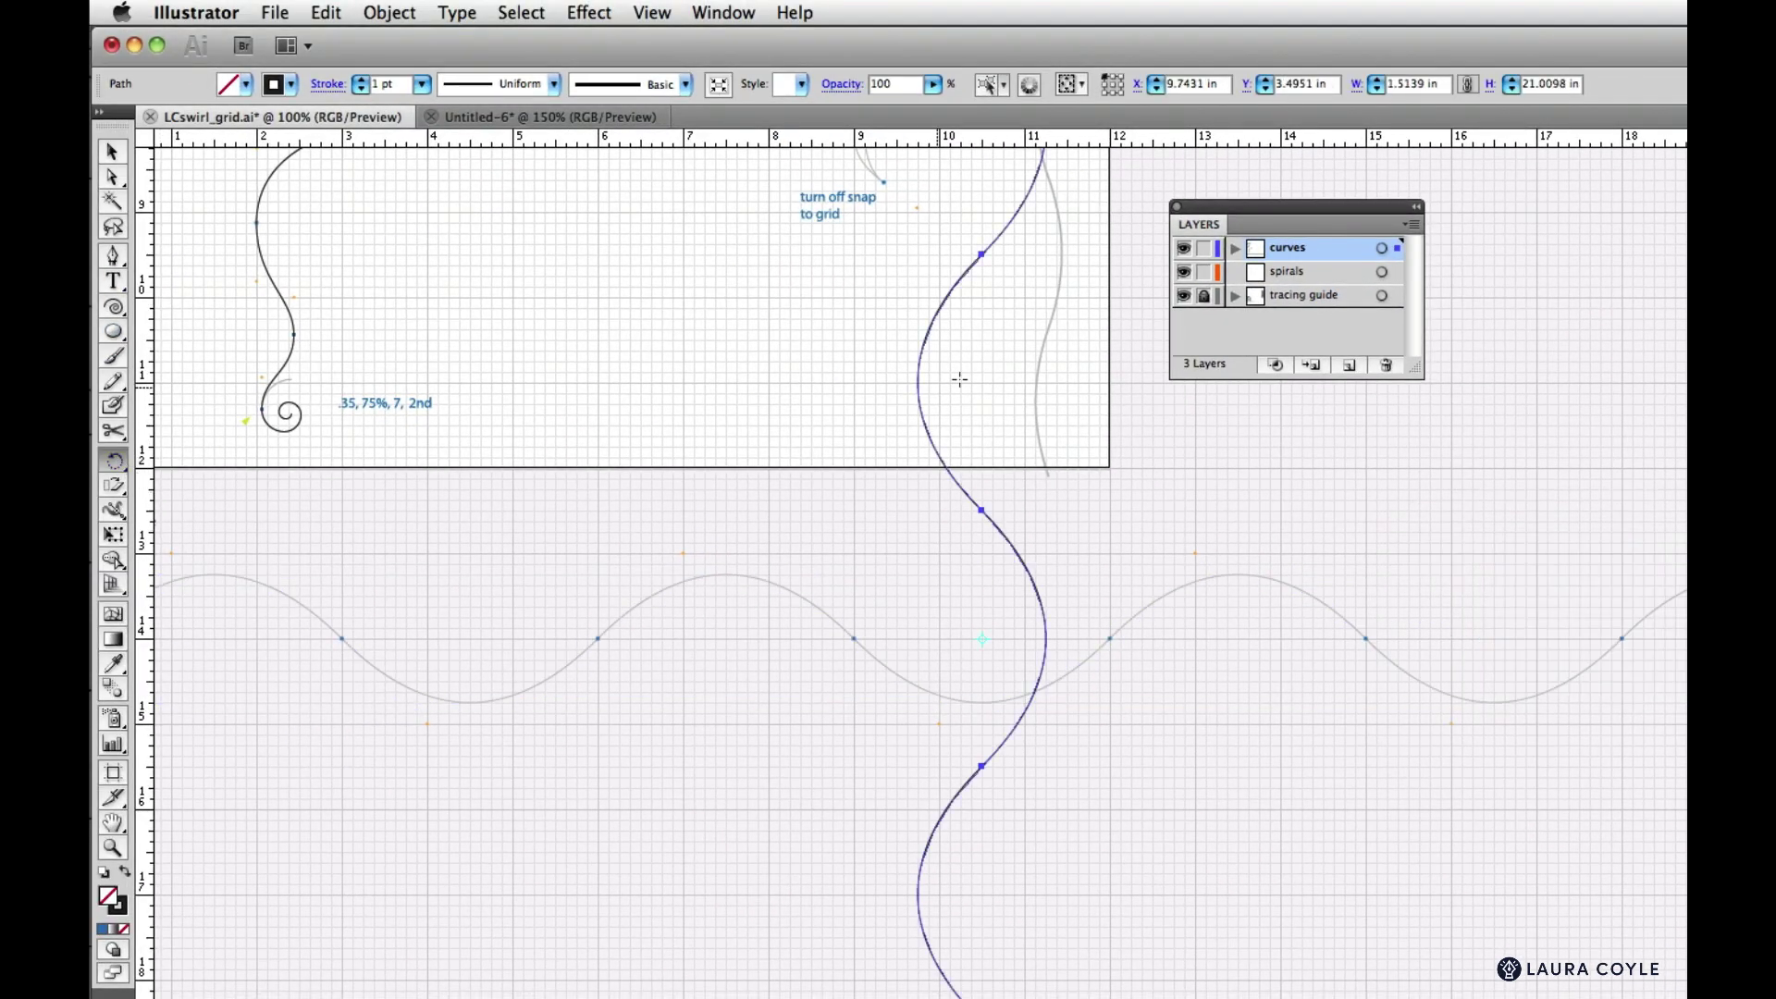
pyautogui.moveTo(980, 435)
pyautogui.mouseDown()
pyautogui.moveTo(1008, 620)
pyautogui.moveTo(1004, 959)
pyautogui.mouseUp()
pyautogui.moveTo(988, 626)
pyautogui.mouseDown()
pyautogui.moveTo(988, 786)
pyautogui.moveTo(1008, 565)
pyautogui.moveTo(1046, 431)
pyautogui.mouseUp()
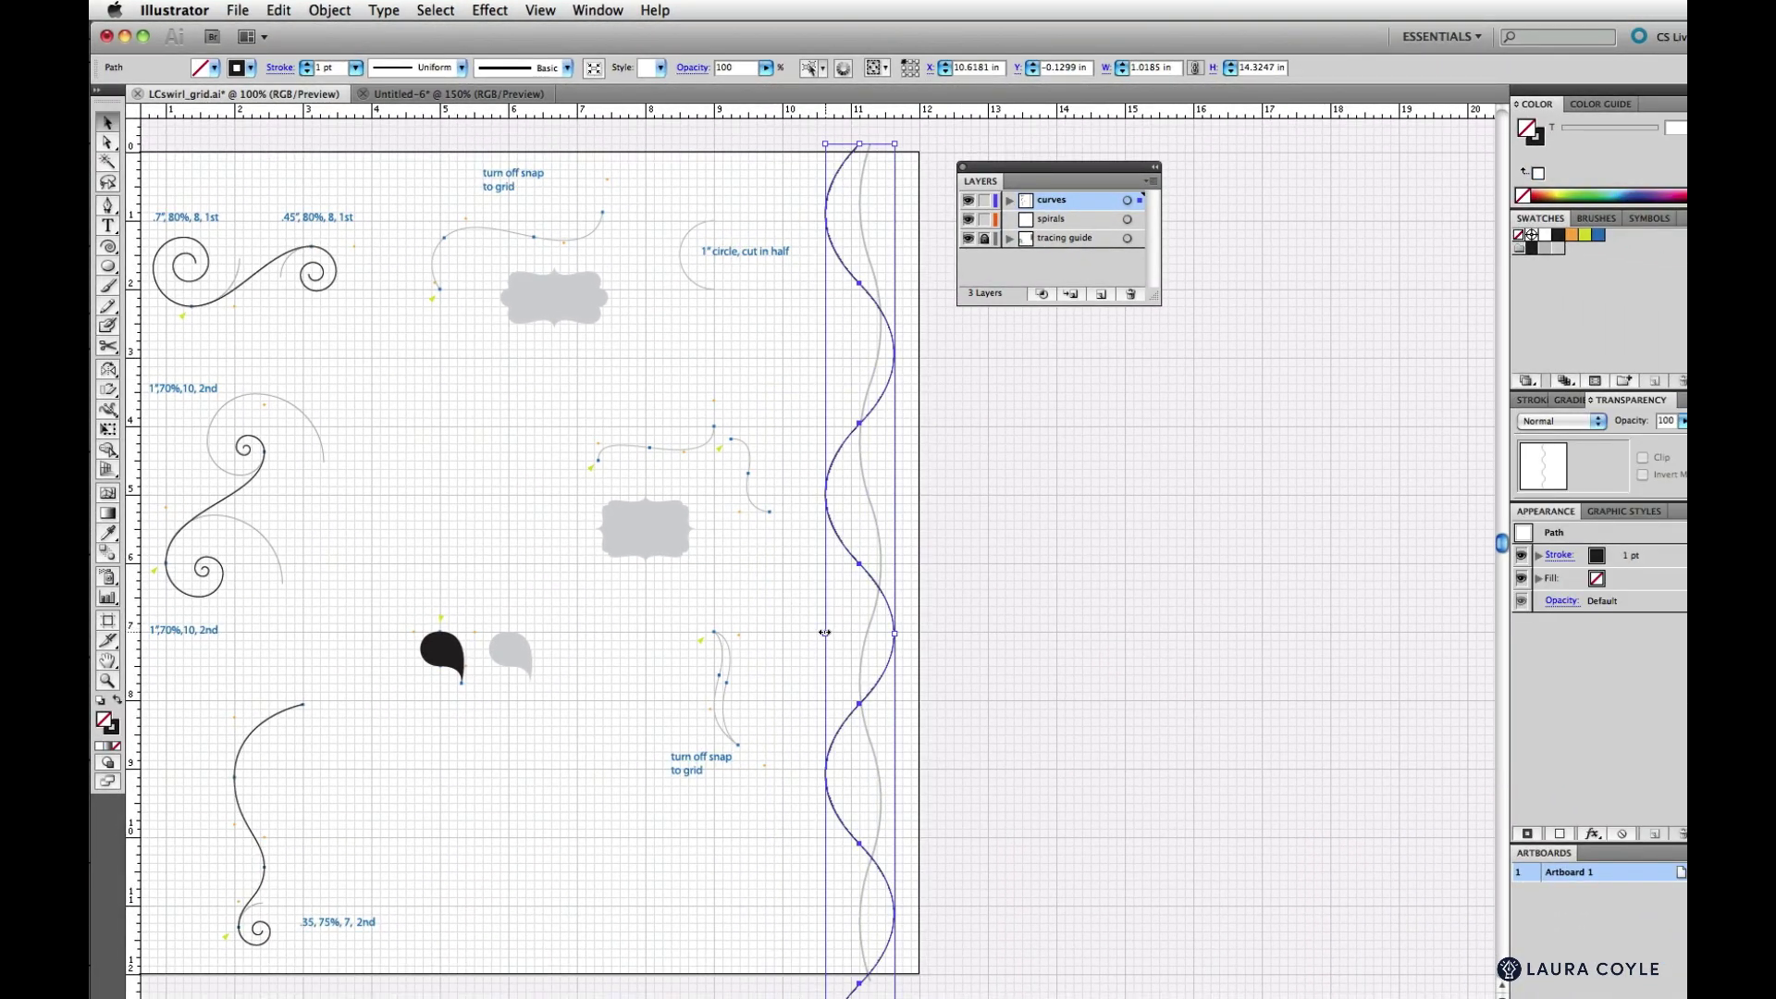
# Scale the vertical wave to about 0.34 in wide and 12.27 in high to match the guide, and hide its bounding box
pyautogui.moveTo(824, 633); pyautogui.dragTo(859, 633)
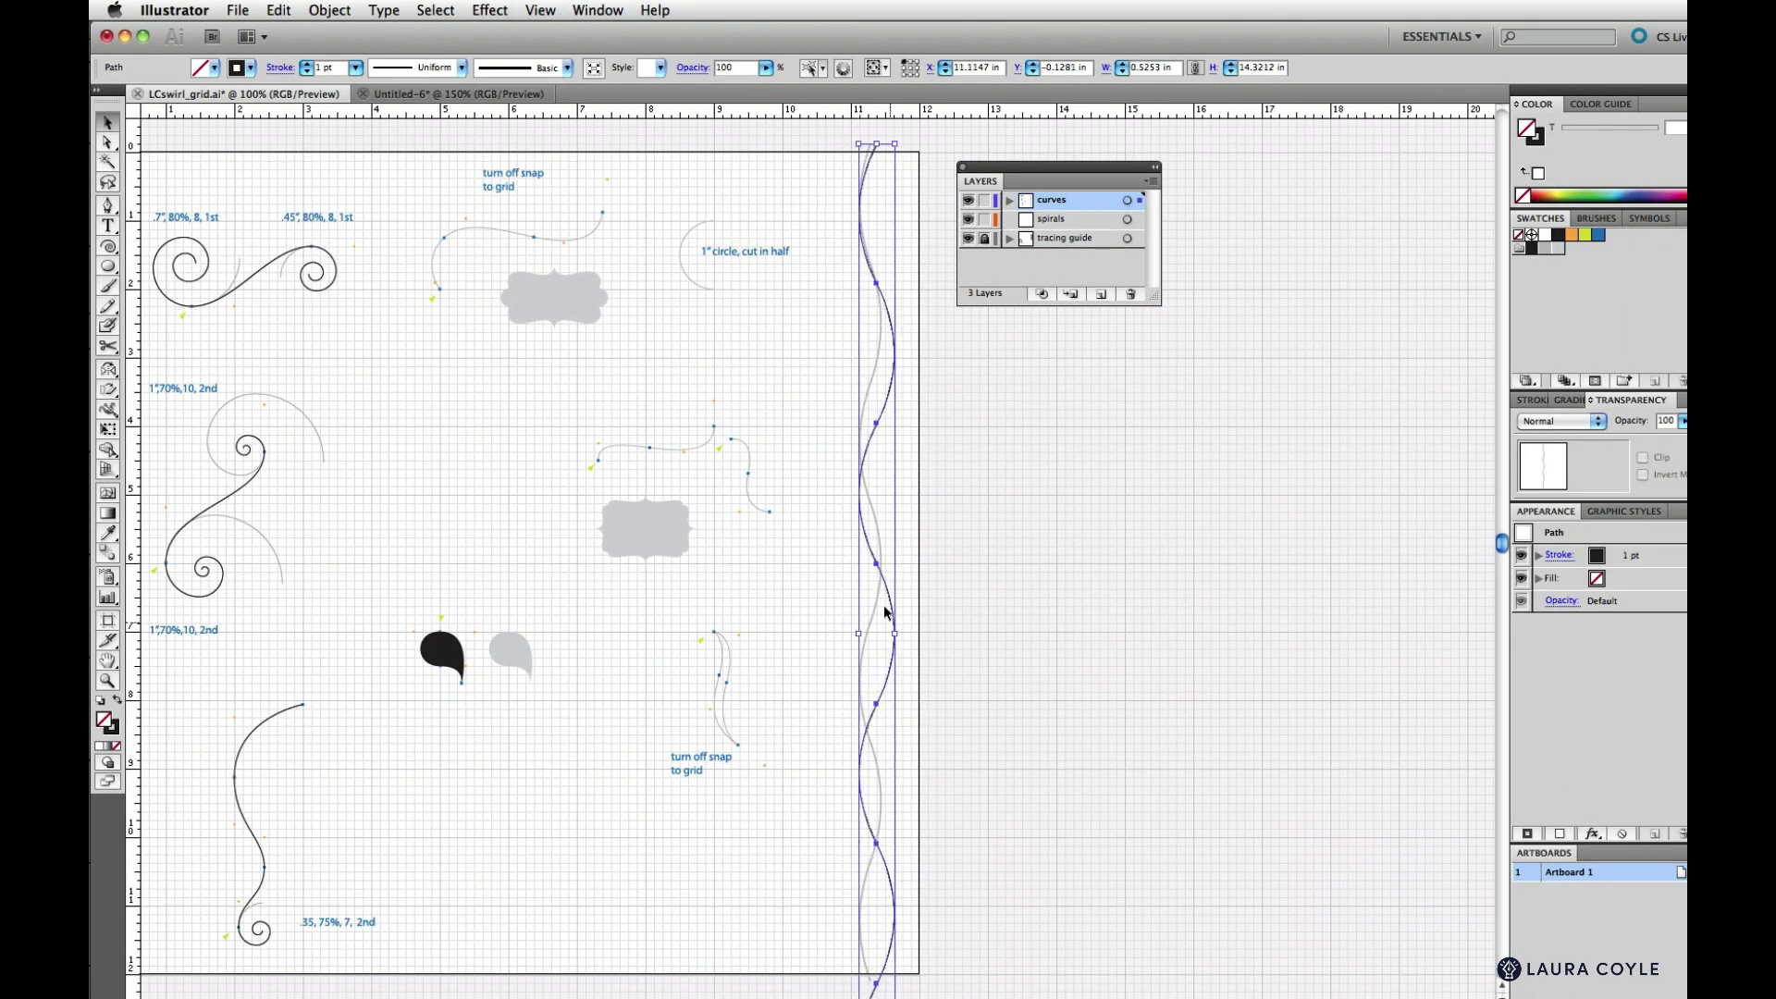
pyautogui.moveTo(875, 568); pyautogui.dragTo(871, 567)
pyautogui.press('a')
pyautogui.scroll(-5, 929, 907)
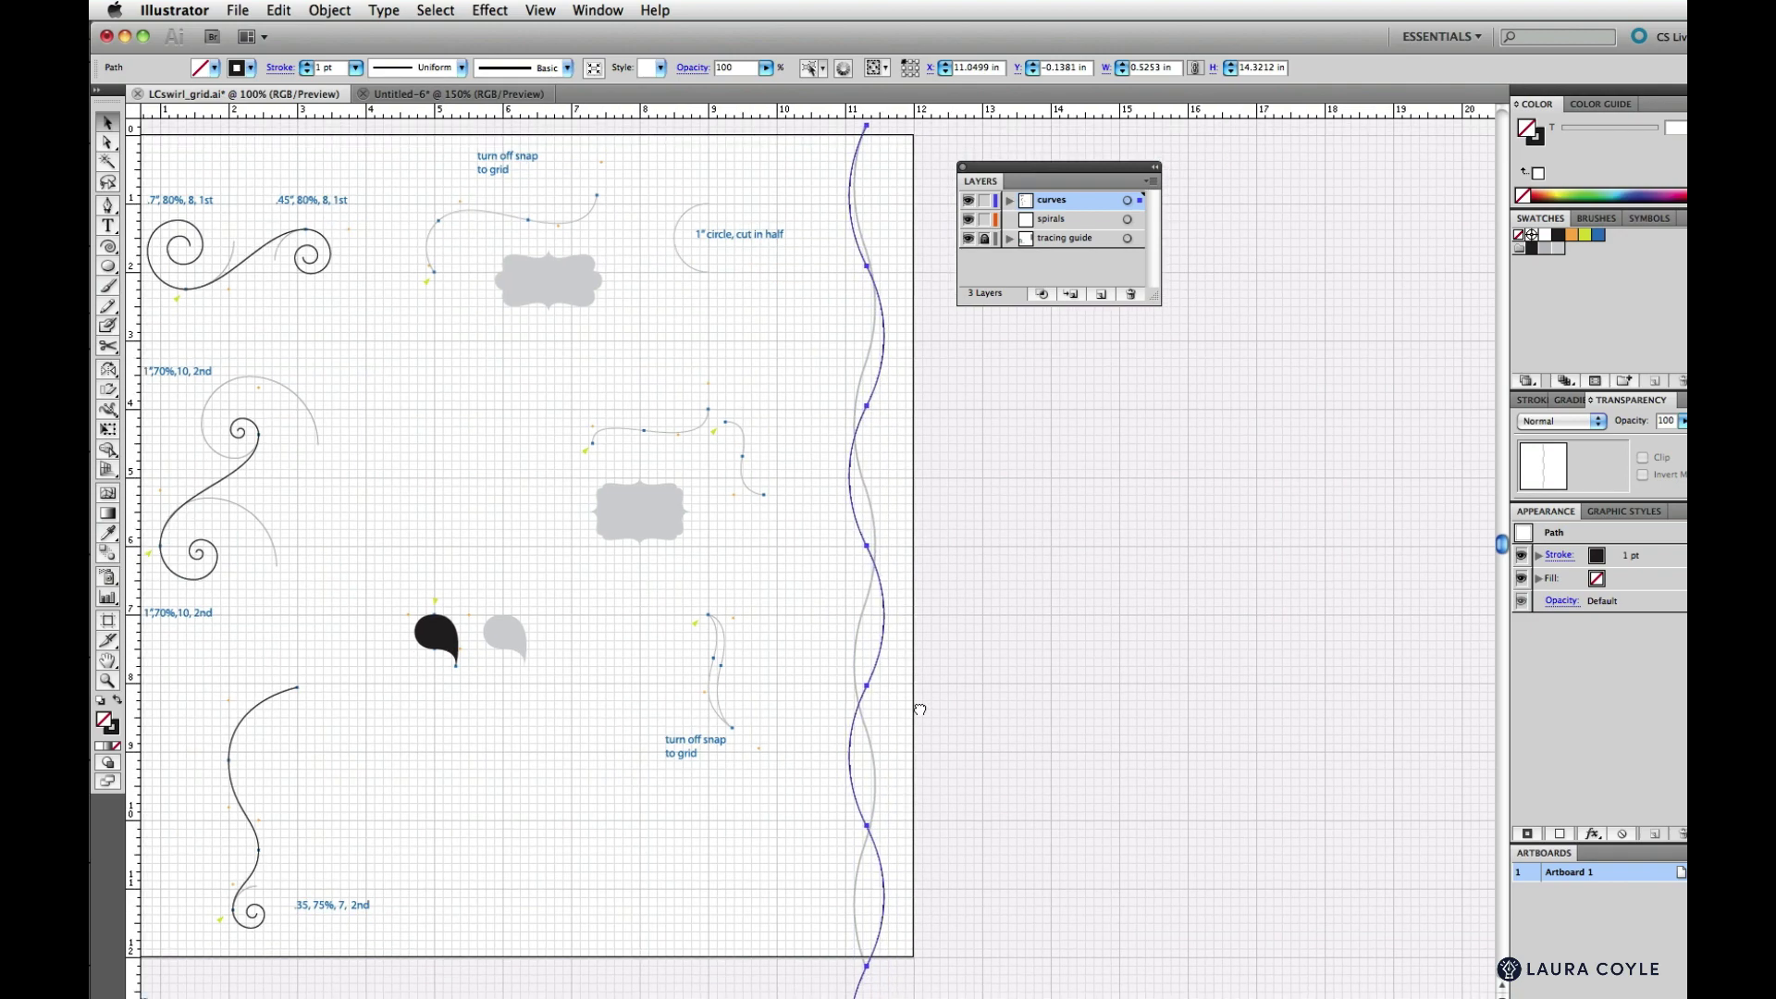
pyautogui.moveTo(865, 842); pyautogui.dragTo(865, 717)
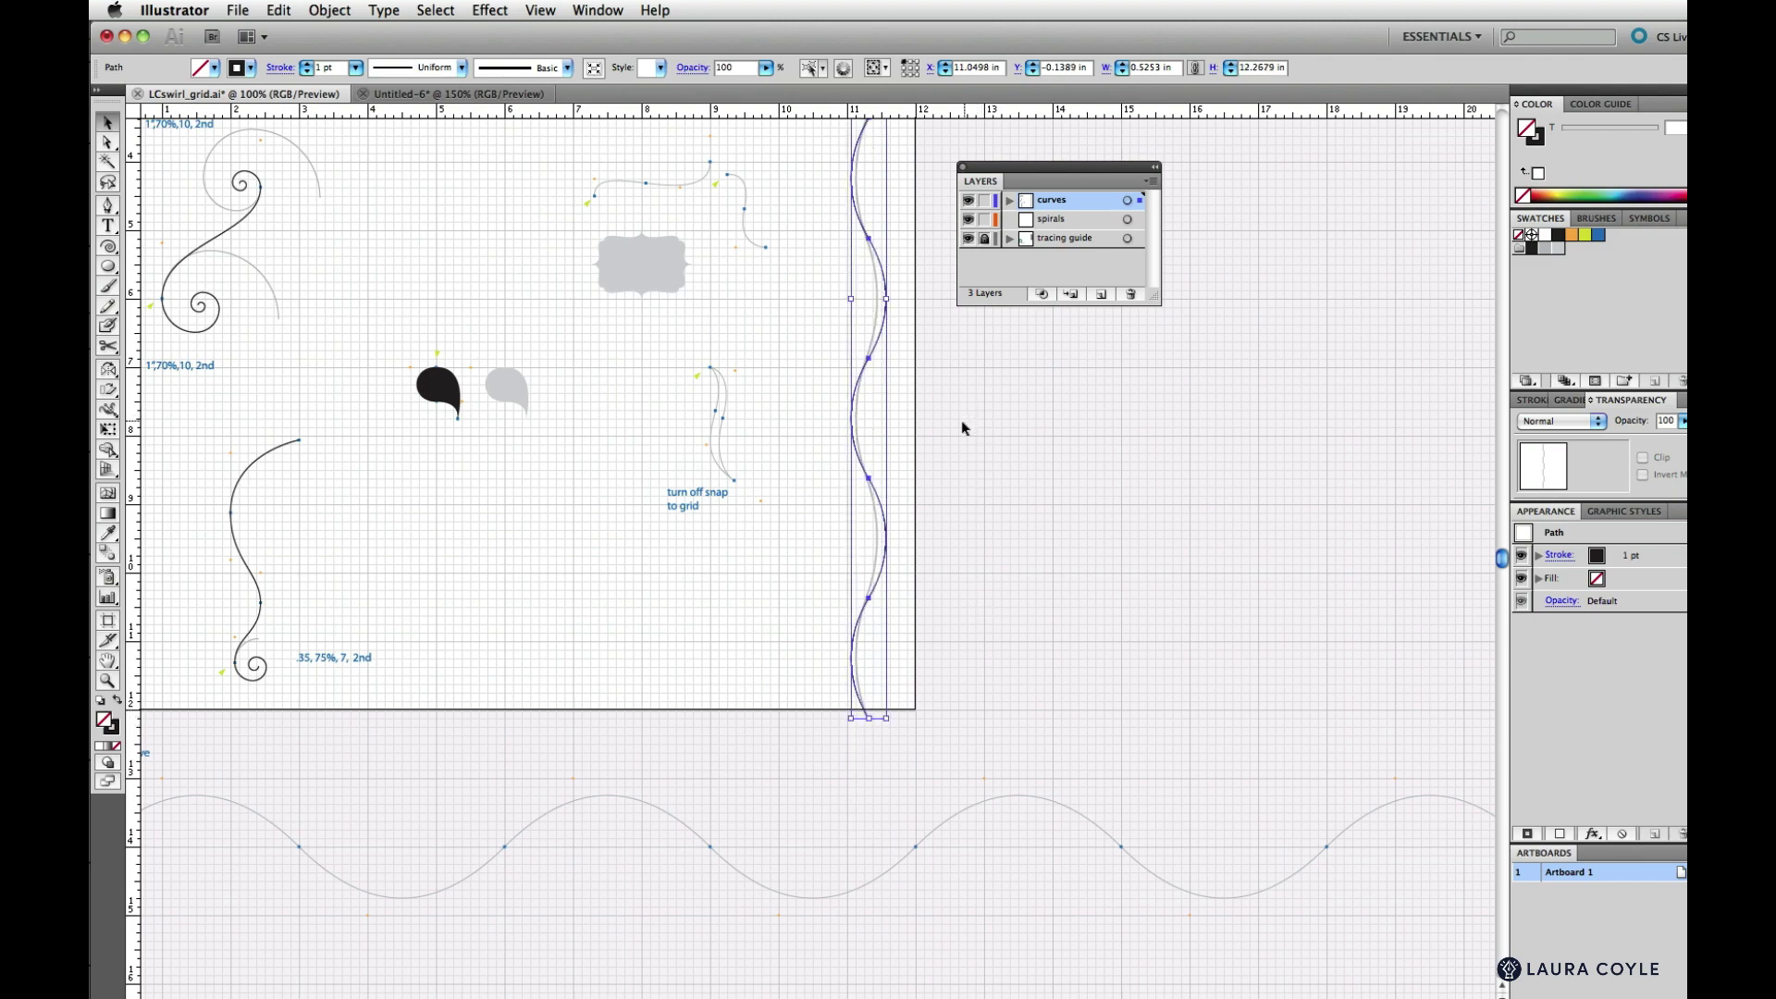
pyautogui.scroll(7, 942, 426)
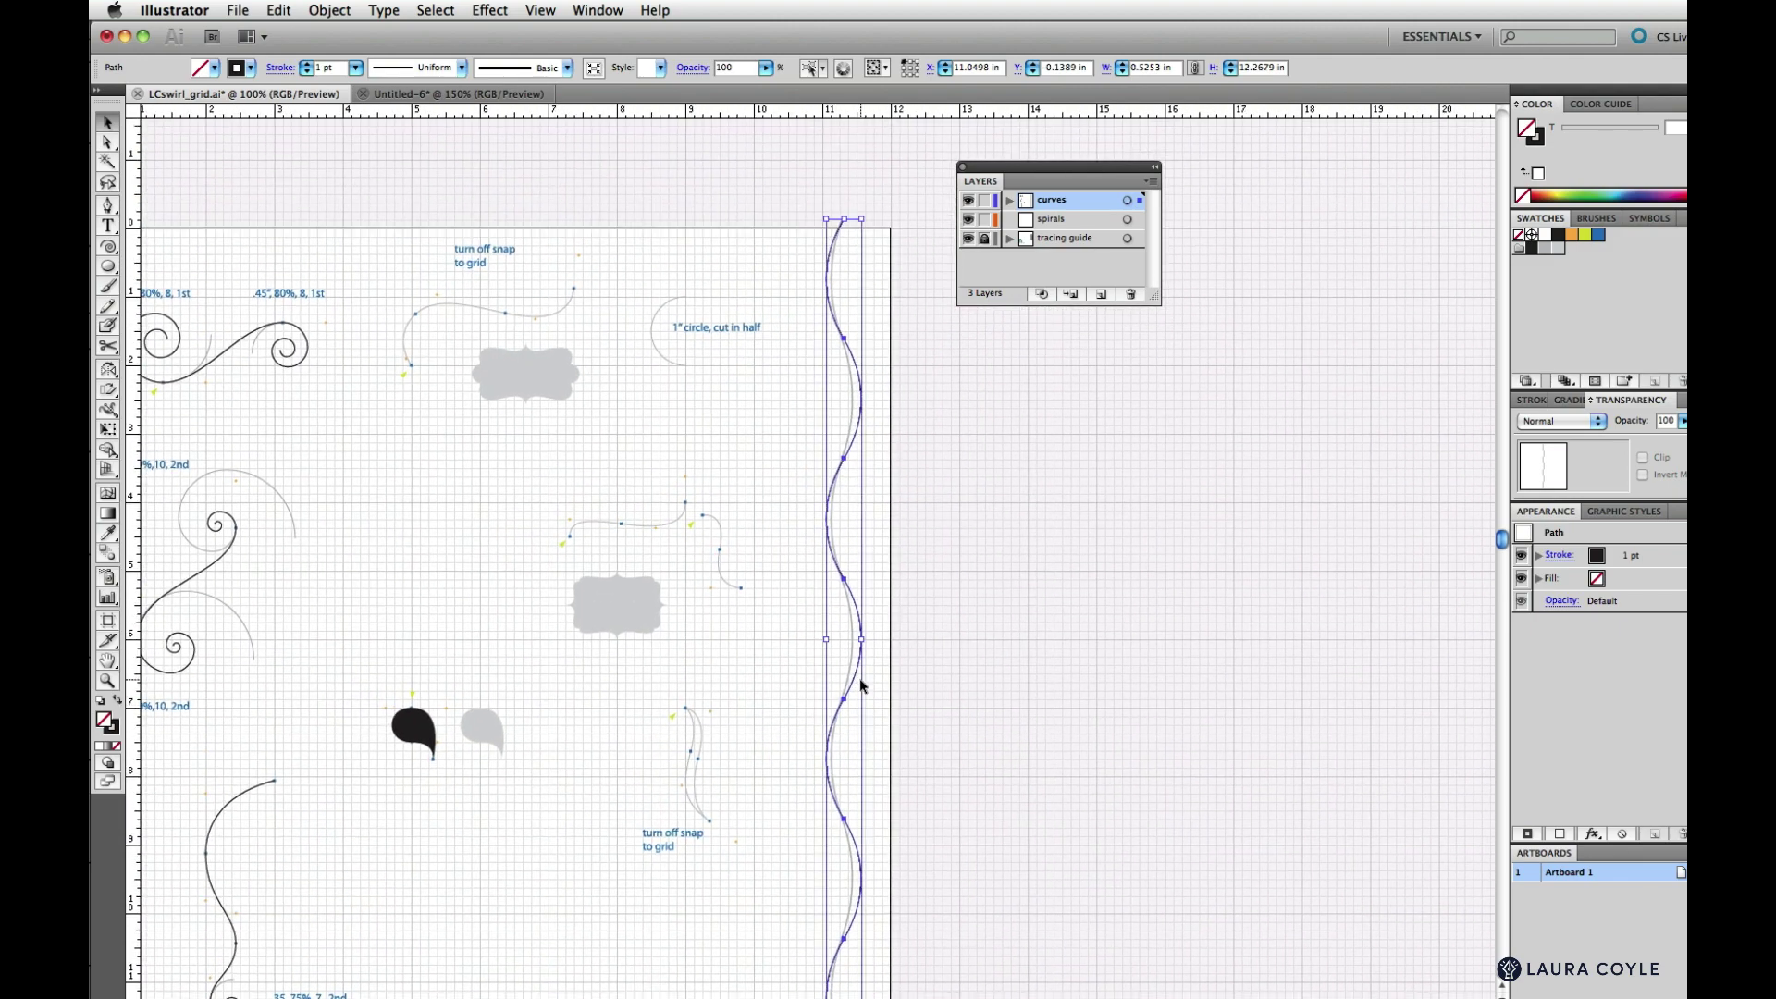
pyautogui.moveTo(860, 640); pyautogui.dragTo(831, 639)
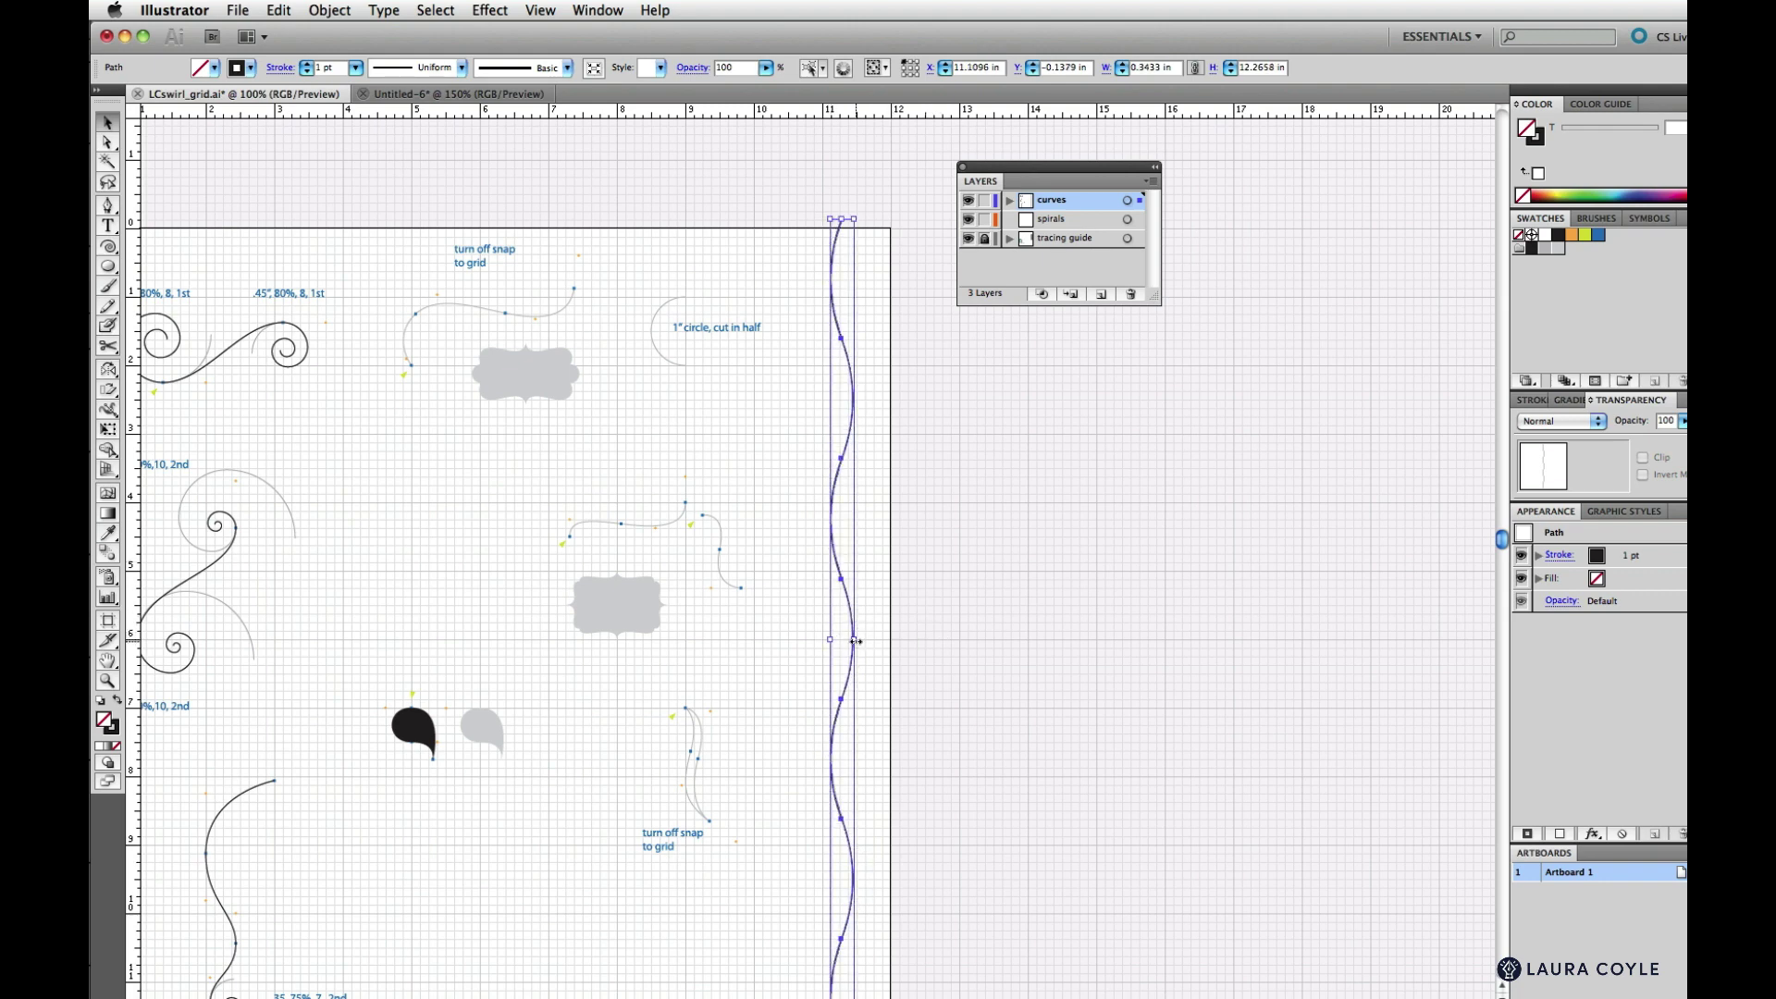
pyautogui.press('super+shift+b')
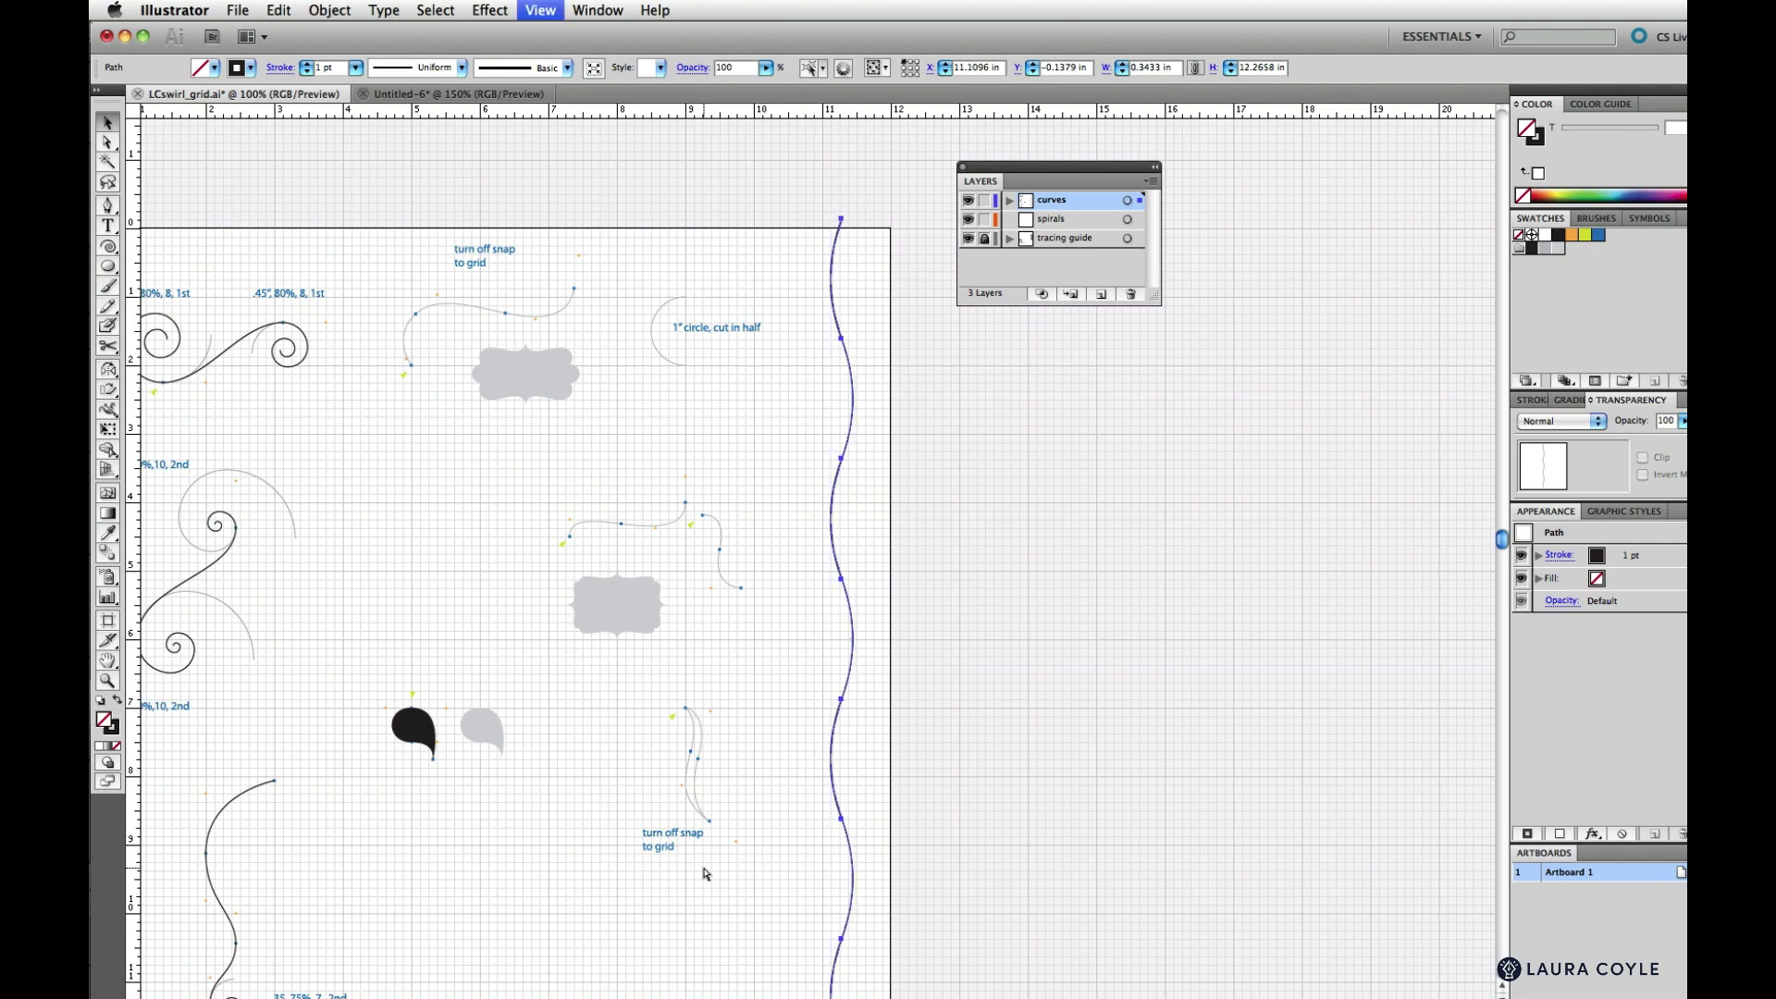
# Show the bounding box again and turn off Snap to Grid for tracing the leaf guide
pyautogui.press('super+equal')
pyautogui.press('super+equal')
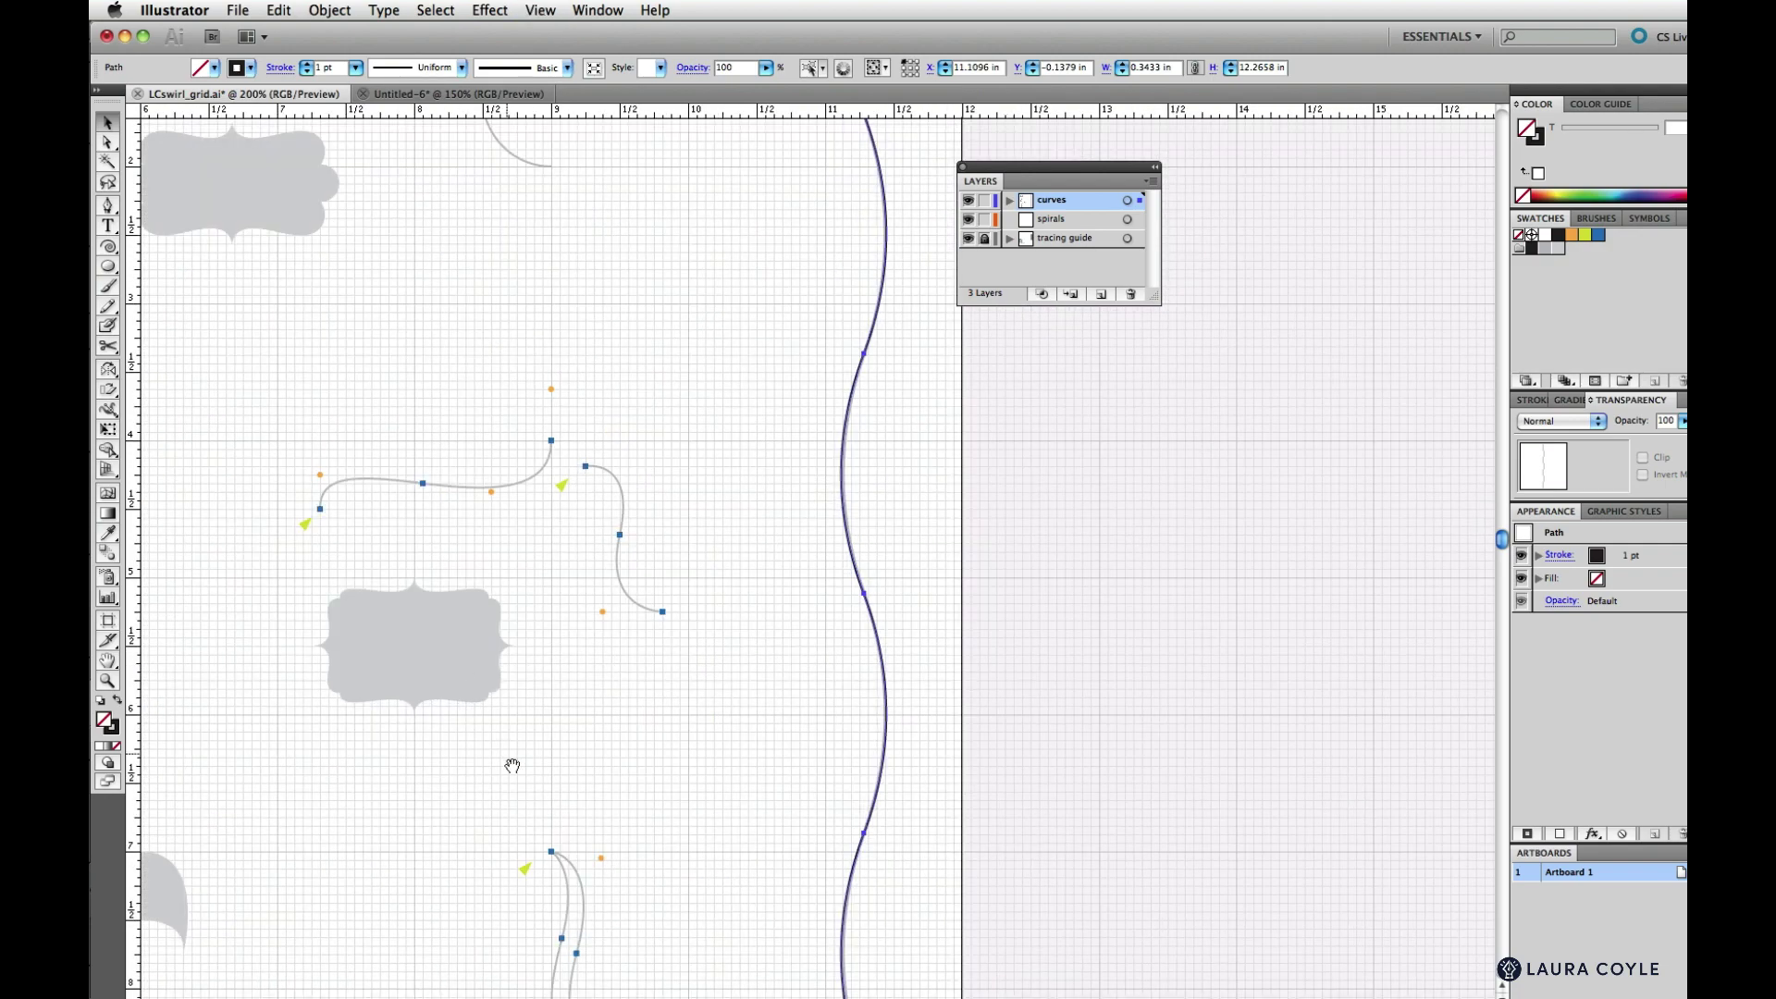
pyautogui.moveTo(508, 746); pyautogui.dragTo(498, 713)
pyautogui.scroll(-10, 497, 713)
pyautogui.hscroll(3, 498, 713)
pyautogui.press('super+shift+b')
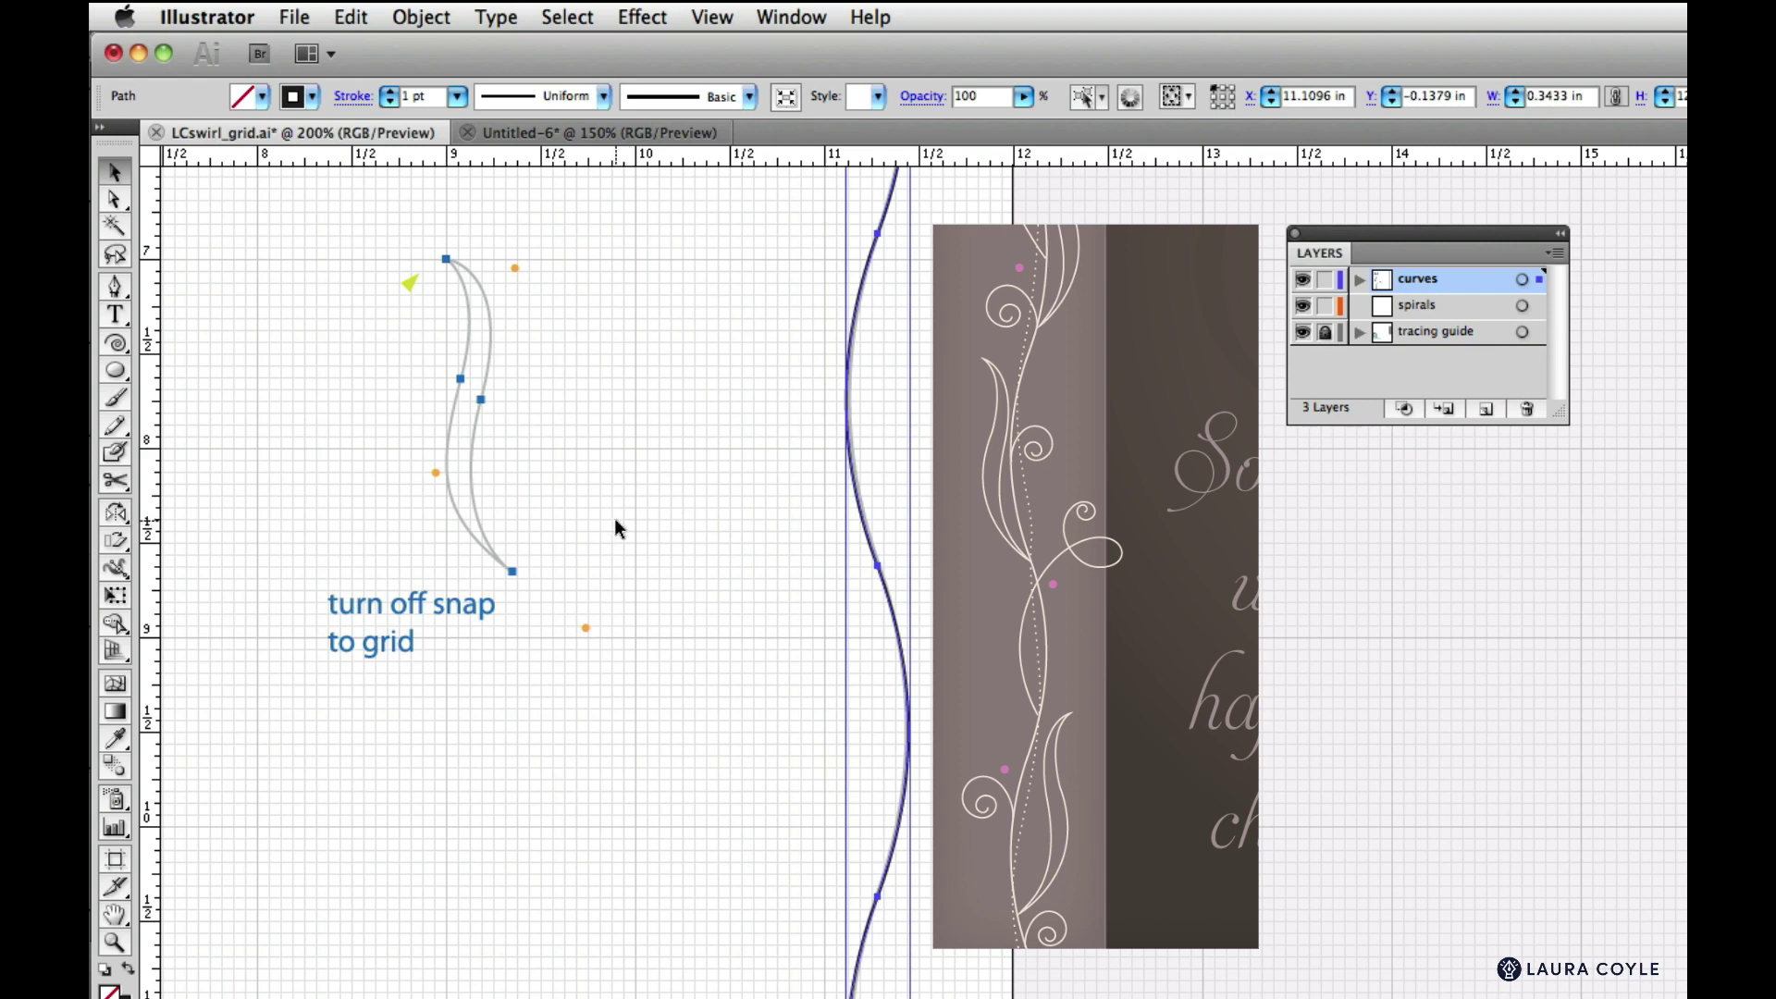
pyautogui.click(720, 18)
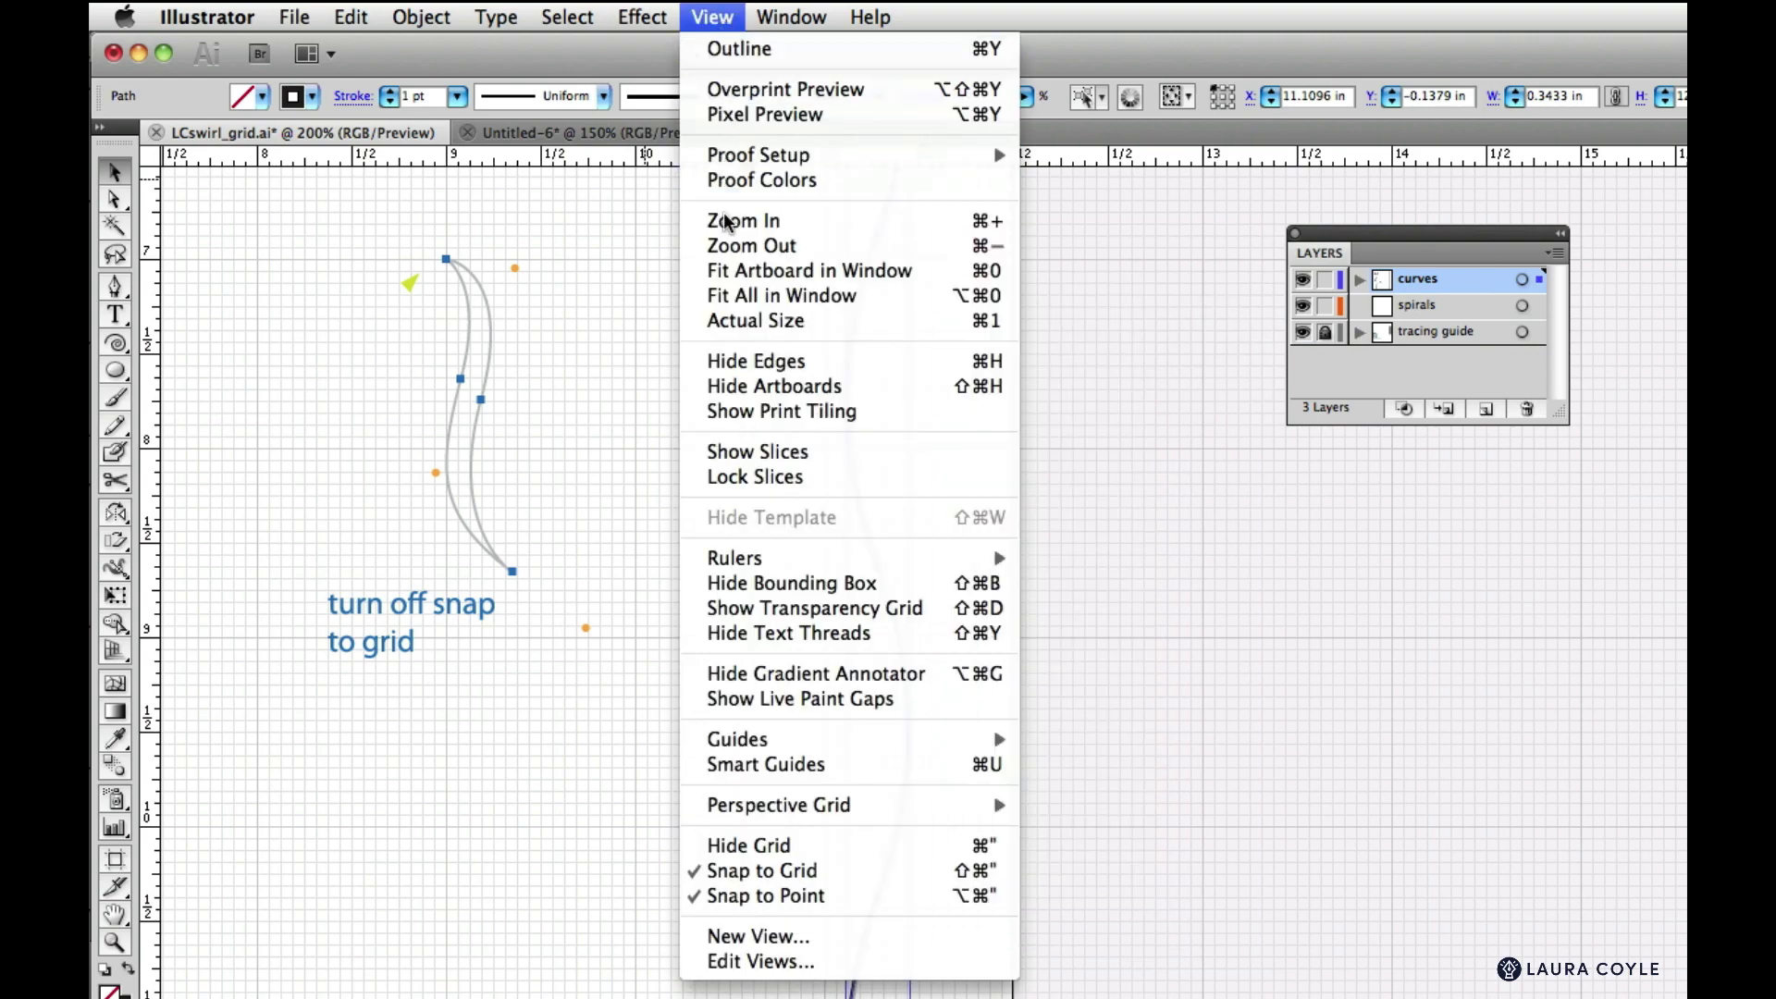
pyautogui.click(797, 869)
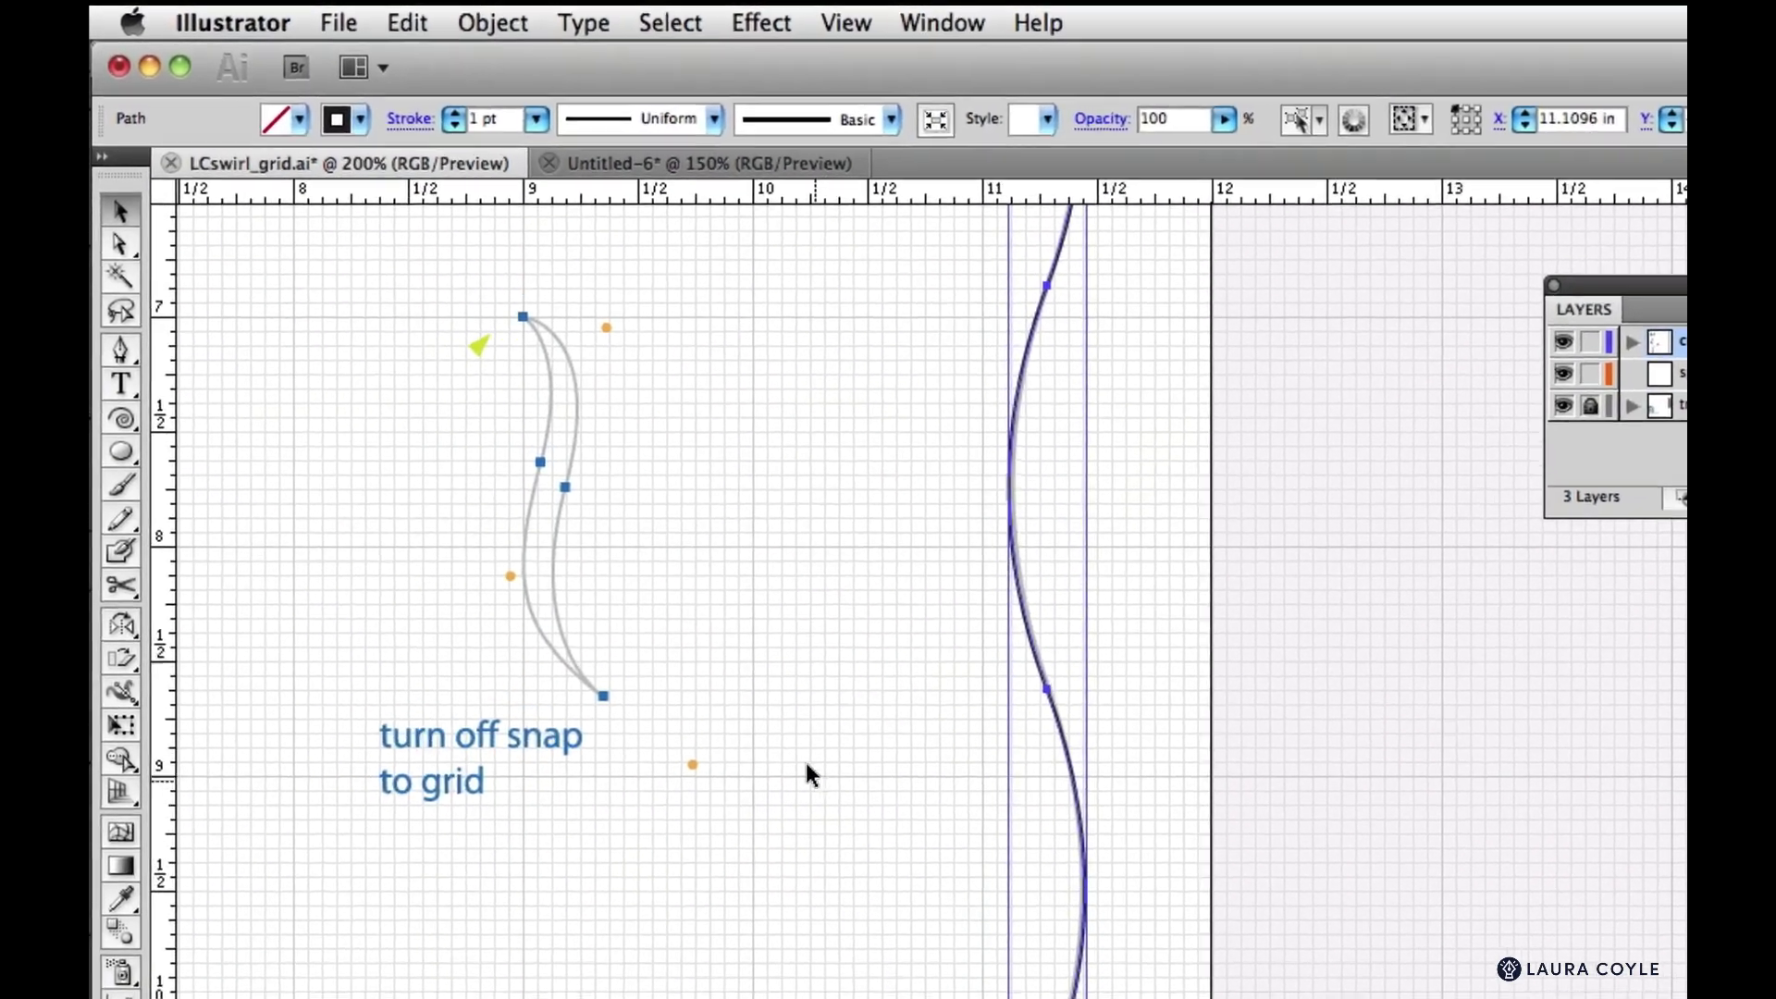
# Trace the leaf guide's left edge with the Pen tool, using a corner start and smooth anchors with handles reaching the orange dots
pyautogui.press('p')
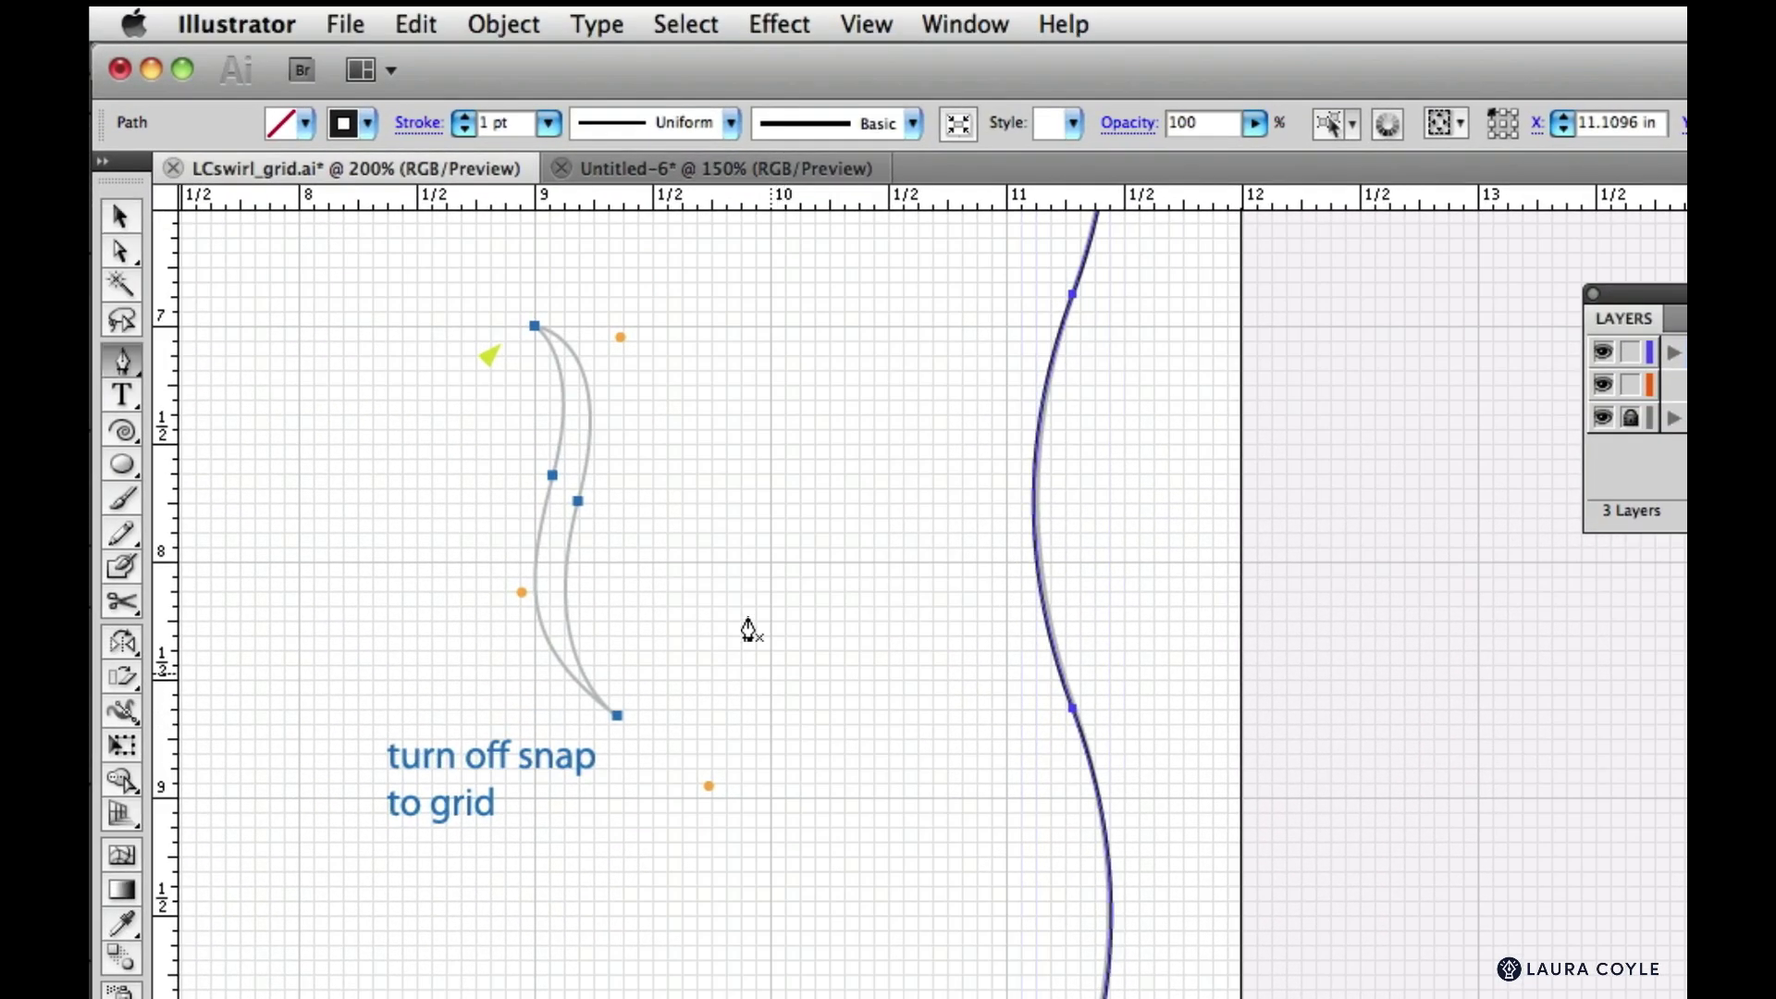
pyautogui.click(535, 326)
pyautogui.click(552, 476)
pyautogui.moveTo(551, 476); pyautogui.dragTo(524, 600)
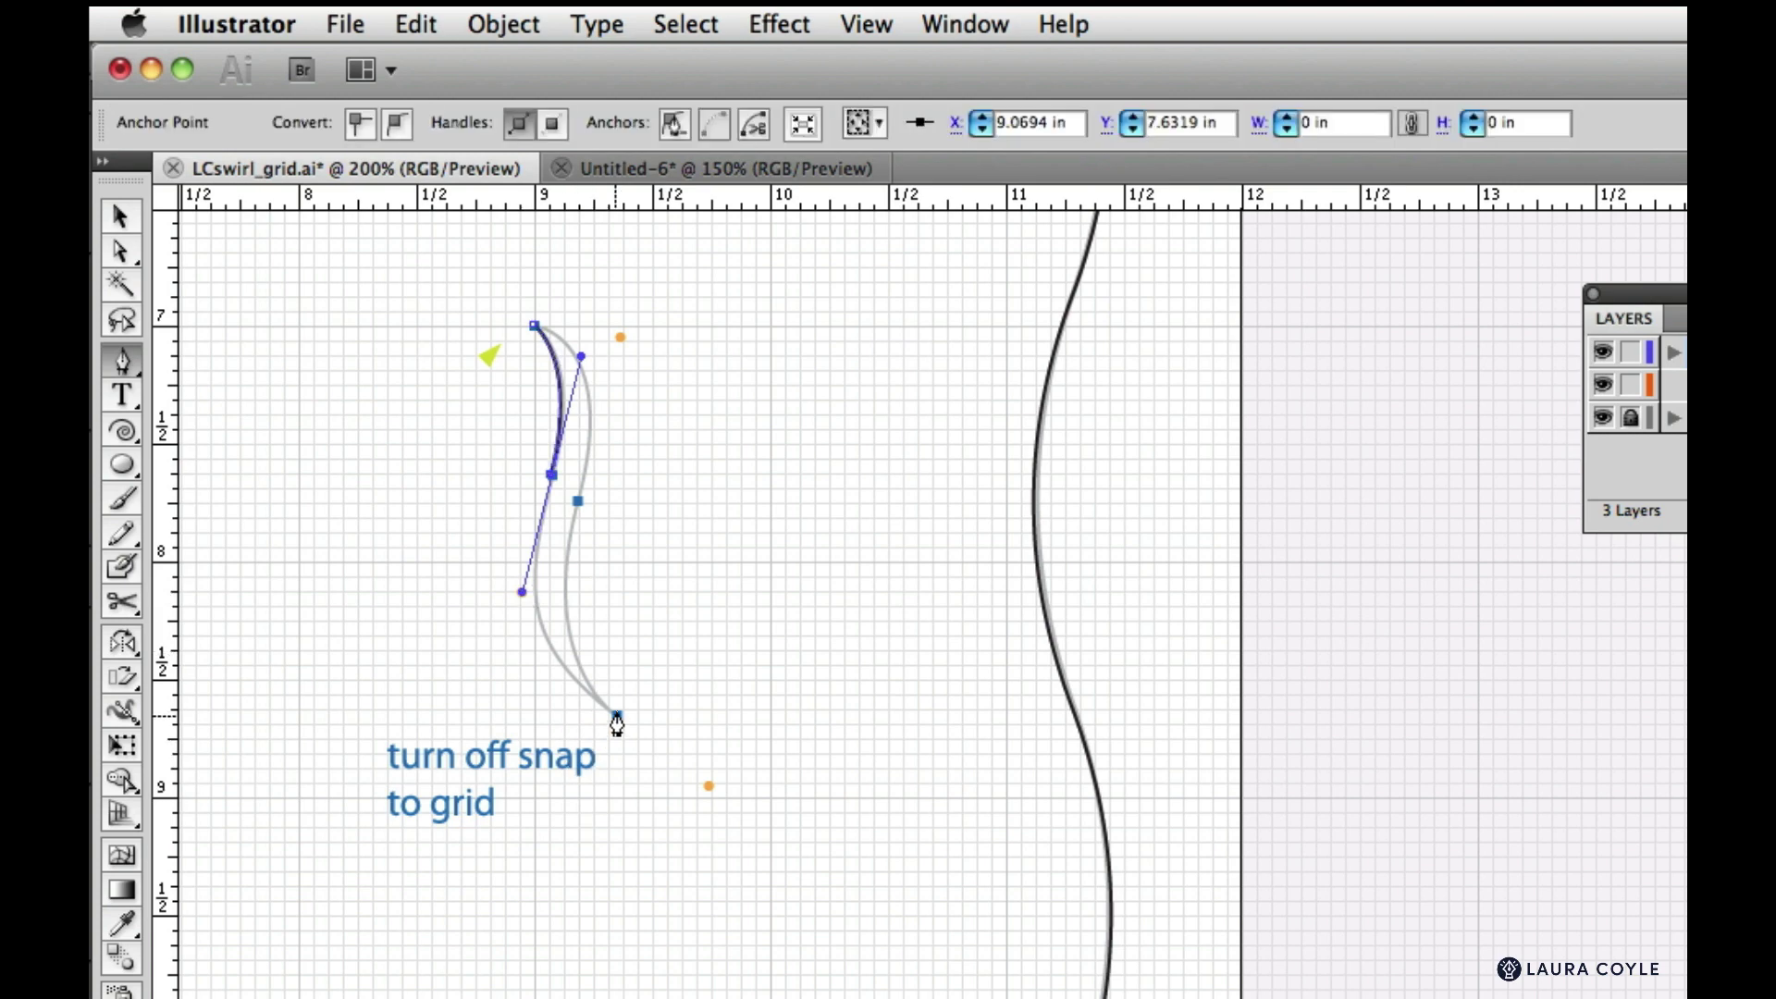
pyautogui.moveTo(617, 715); pyautogui.dragTo(708, 788)
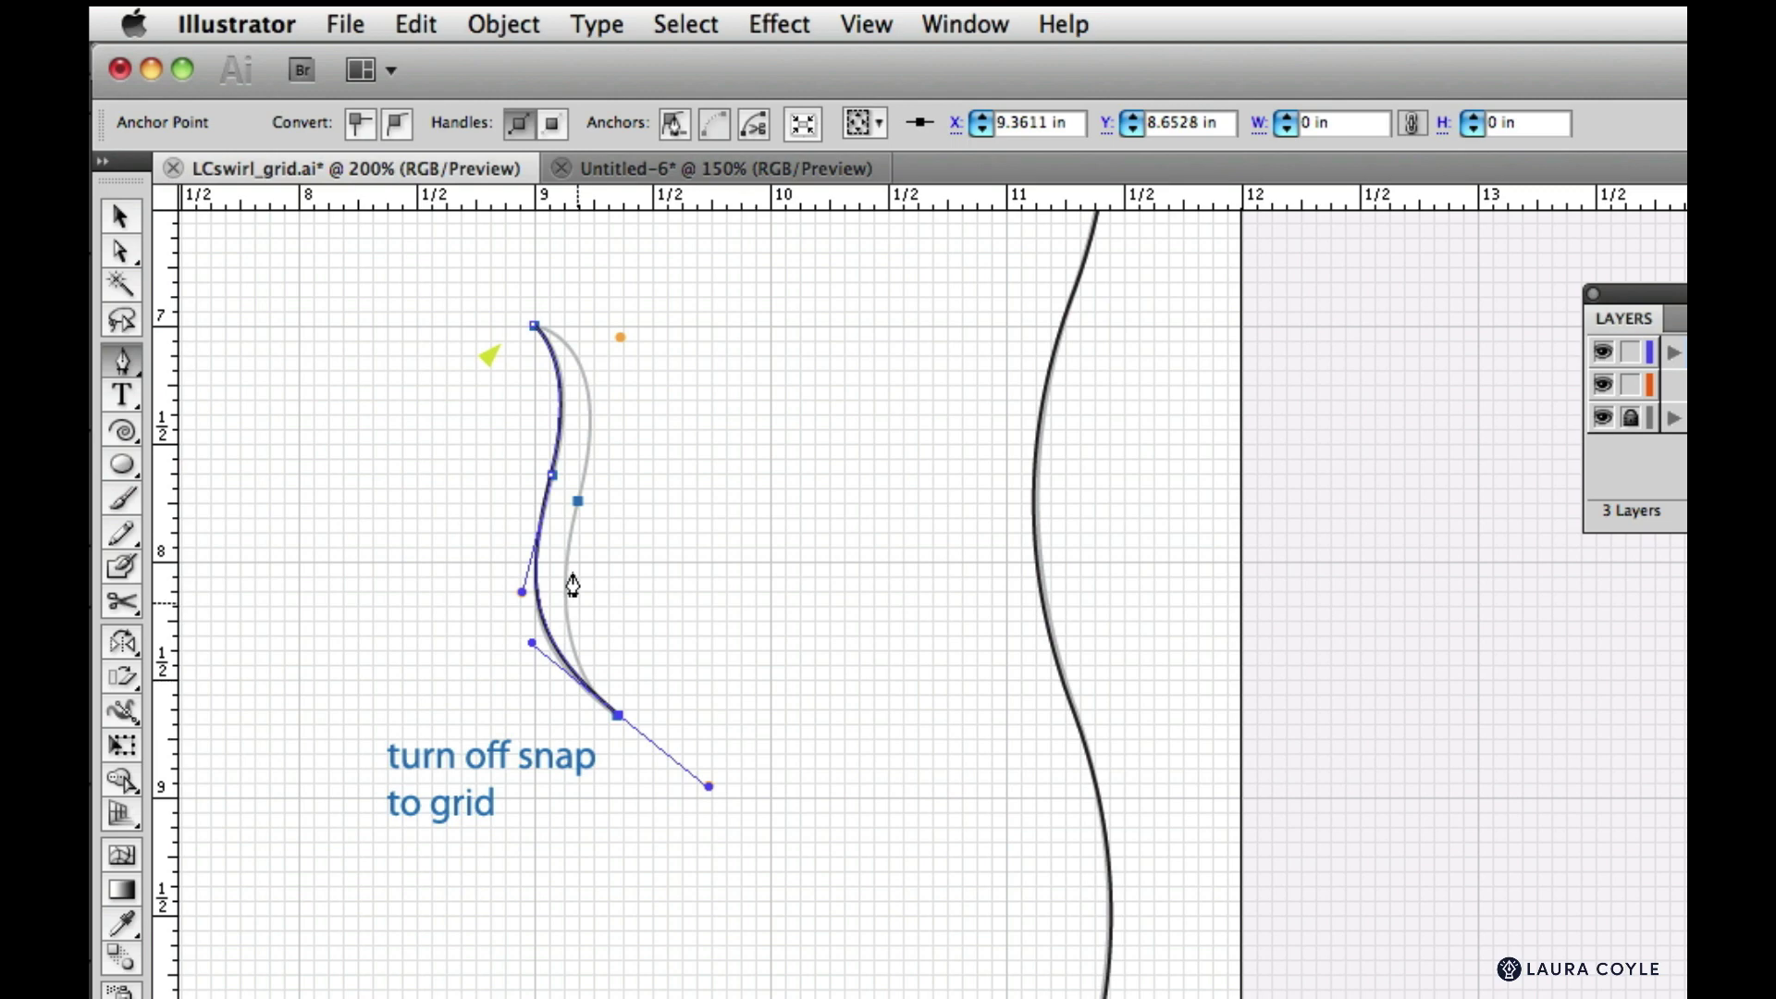
# Trace the leaf's right edge from its lower tip with a smooth middle anchor, deselect the leaf, and show the tracing guide layer again
pyautogui.click(618, 717)
pyautogui.moveTo(578, 501); pyautogui.dragTo(581, 356)
pyautogui.press('super')
pyautogui.keyDown('super'); pyautogui.click(692, 494); pyautogui.keyUp('super')
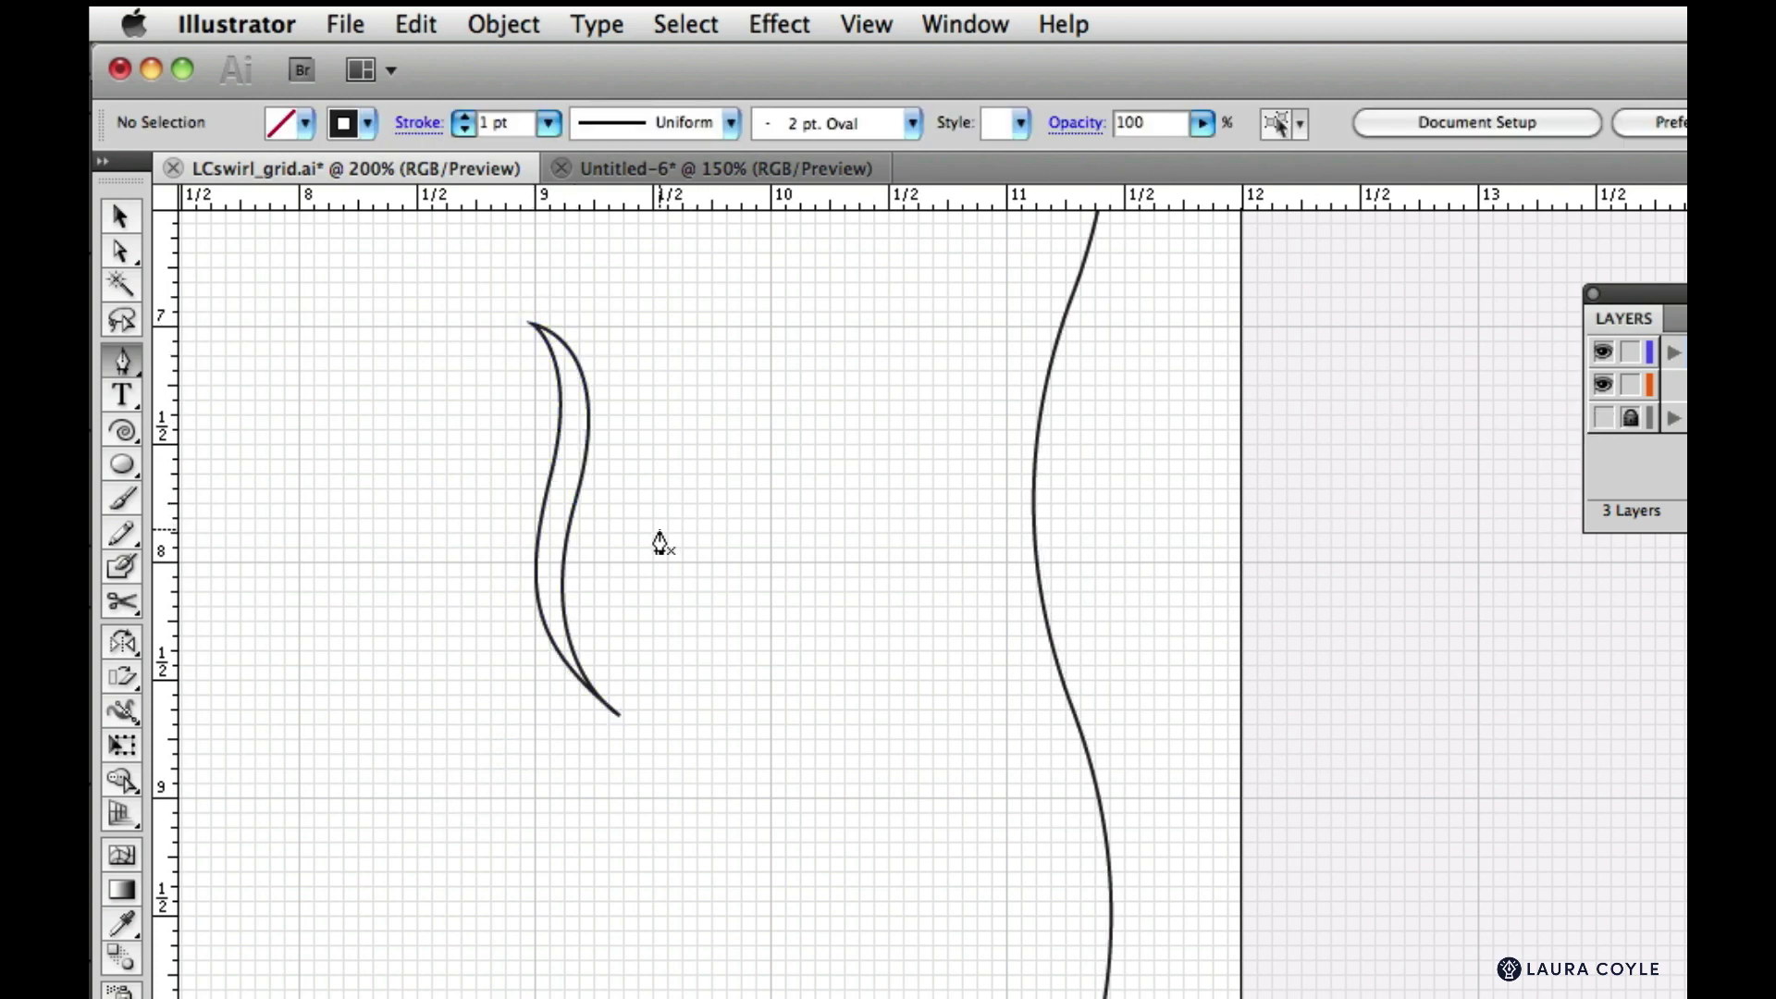
pyautogui.click(1603, 417)
# Turn on Snap to Grid and trace the wide curve above the bracket shape with three smooth anchors, extending their handles towards the orange dots
pyautogui.moveTo(653, 403); pyautogui.dragTo(899, 998)
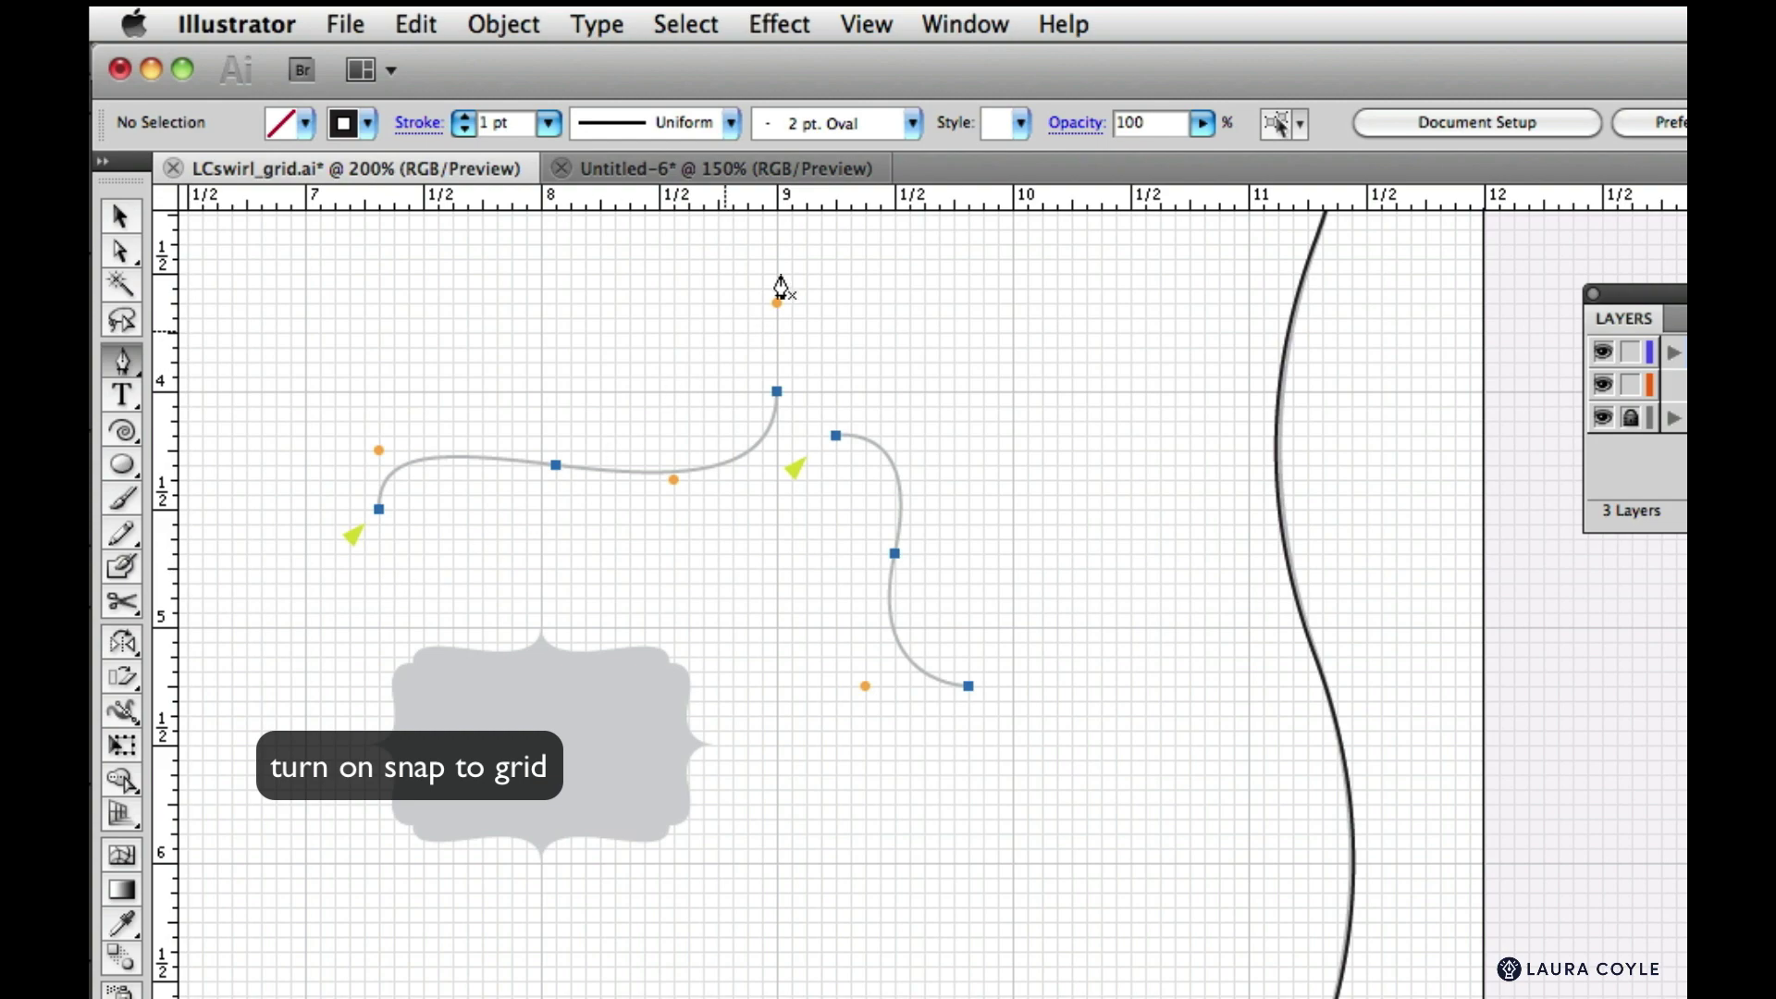
pyautogui.click(875, 26)
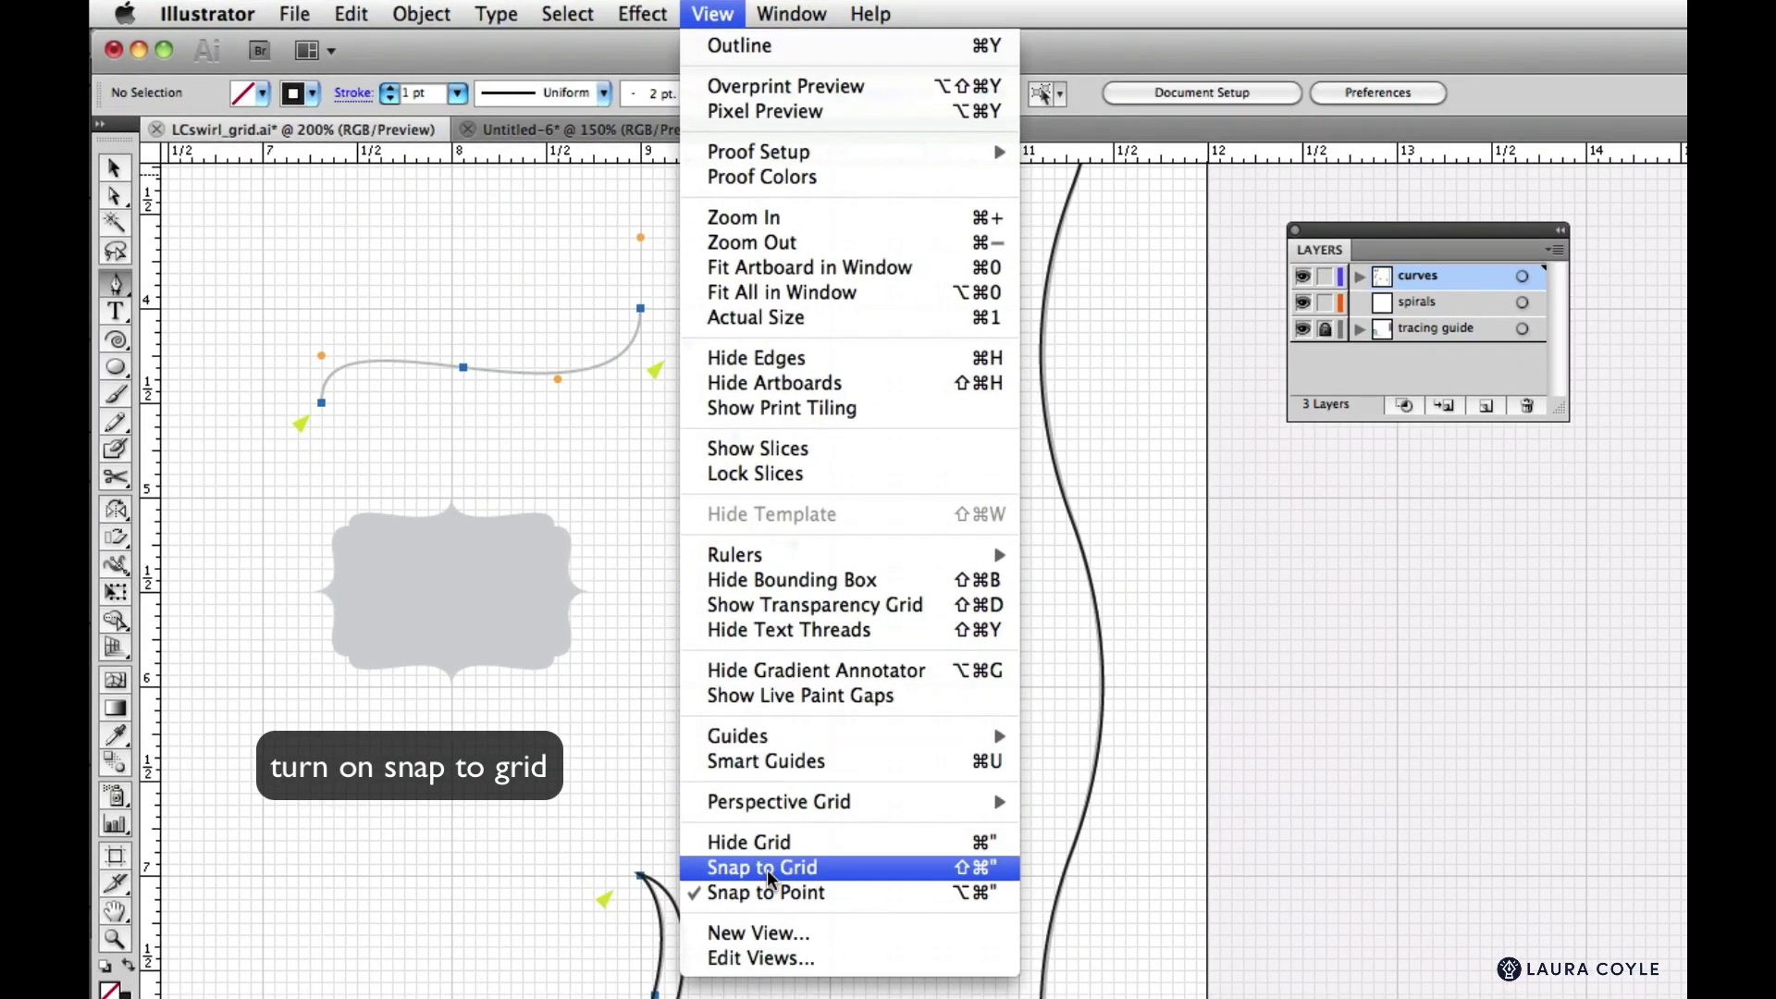
pyautogui.click(768, 871)
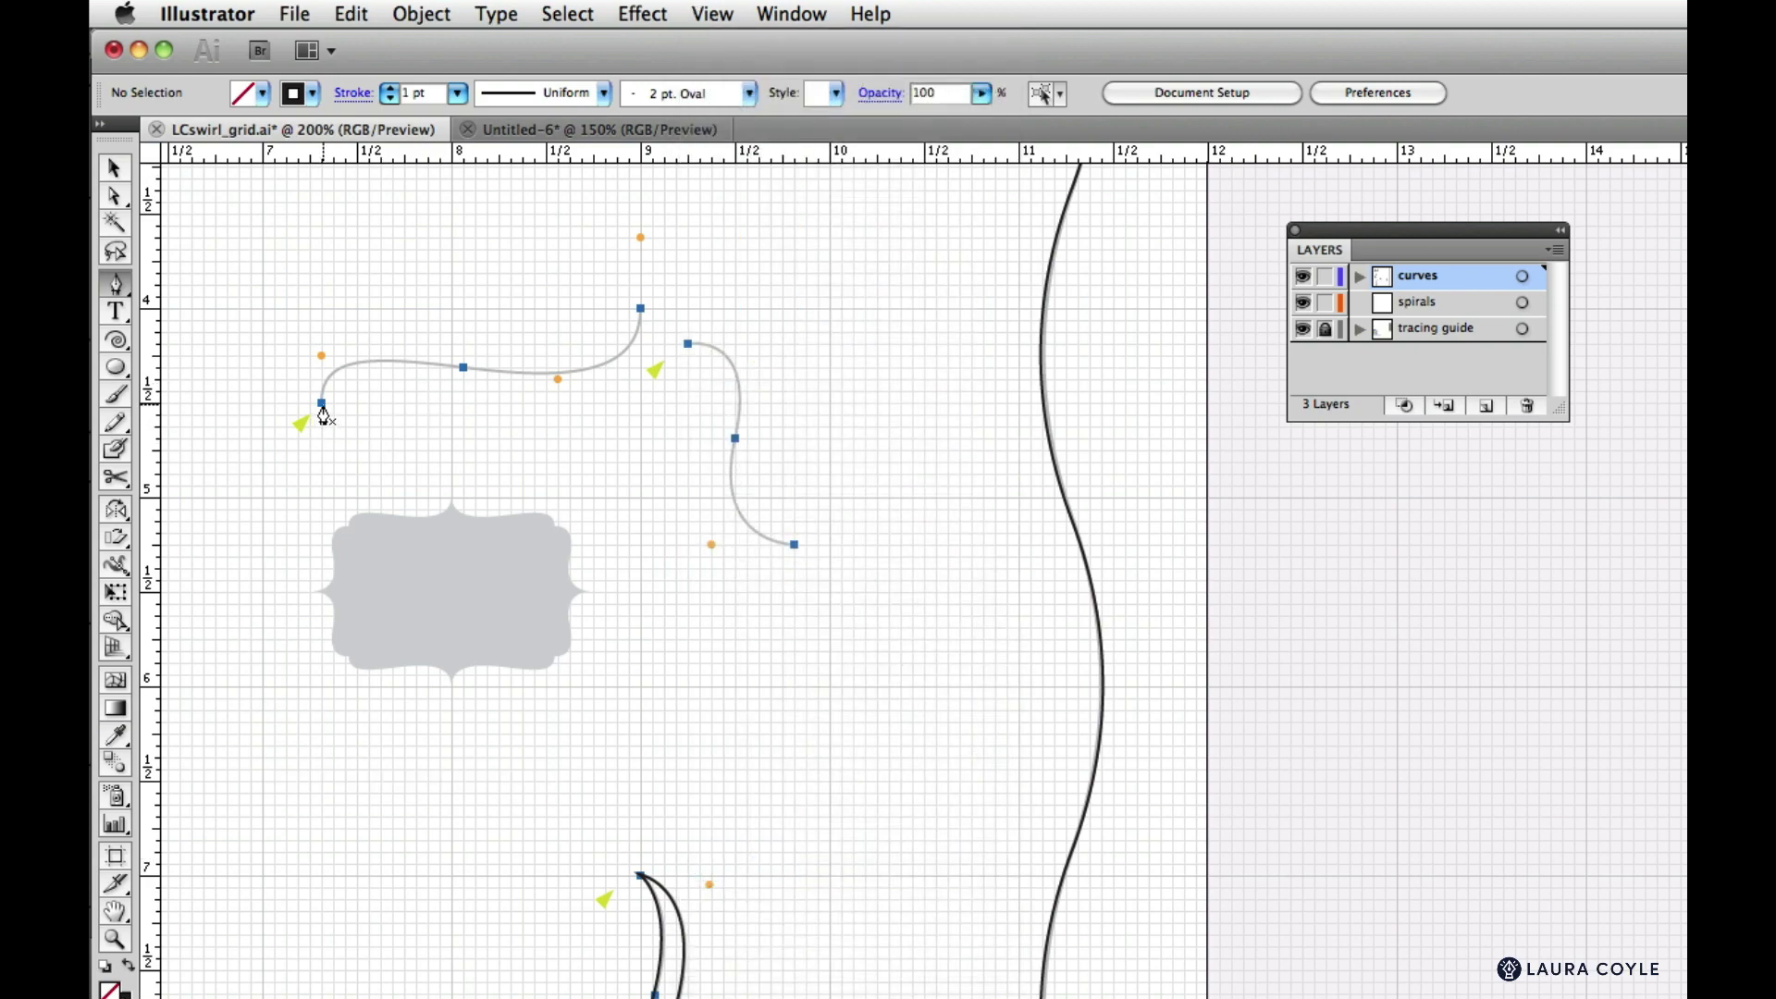
pyautogui.moveTo(321, 405); pyautogui.dragTo(323, 371)
pyautogui.moveTo(464, 369); pyautogui.dragTo(559, 381)
pyautogui.moveTo(640, 310); pyautogui.dragTo(640, 238)
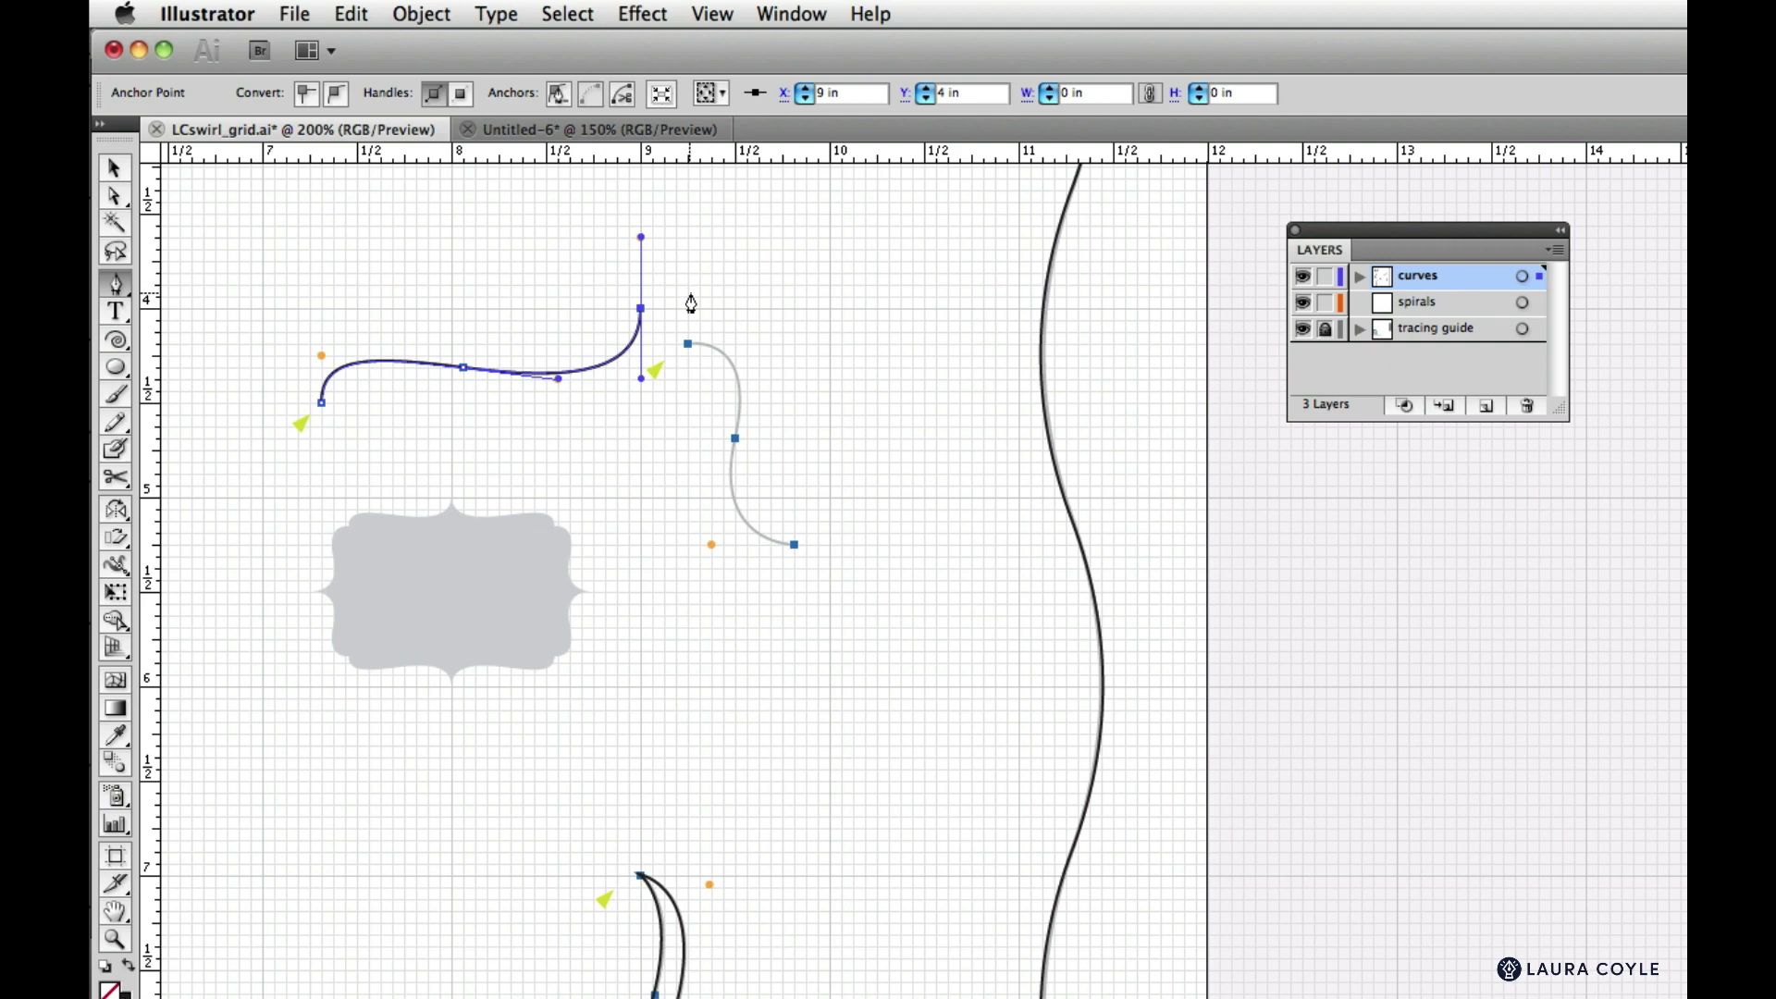
# Trace the short S-shaped guide beside the wide bracket curve with corner end anchors and a smooth middle anchor whose handle reaches the orange dot
pyautogui.keyDown('super'); pyautogui.click(696, 287); pyautogui.keyUp('super')
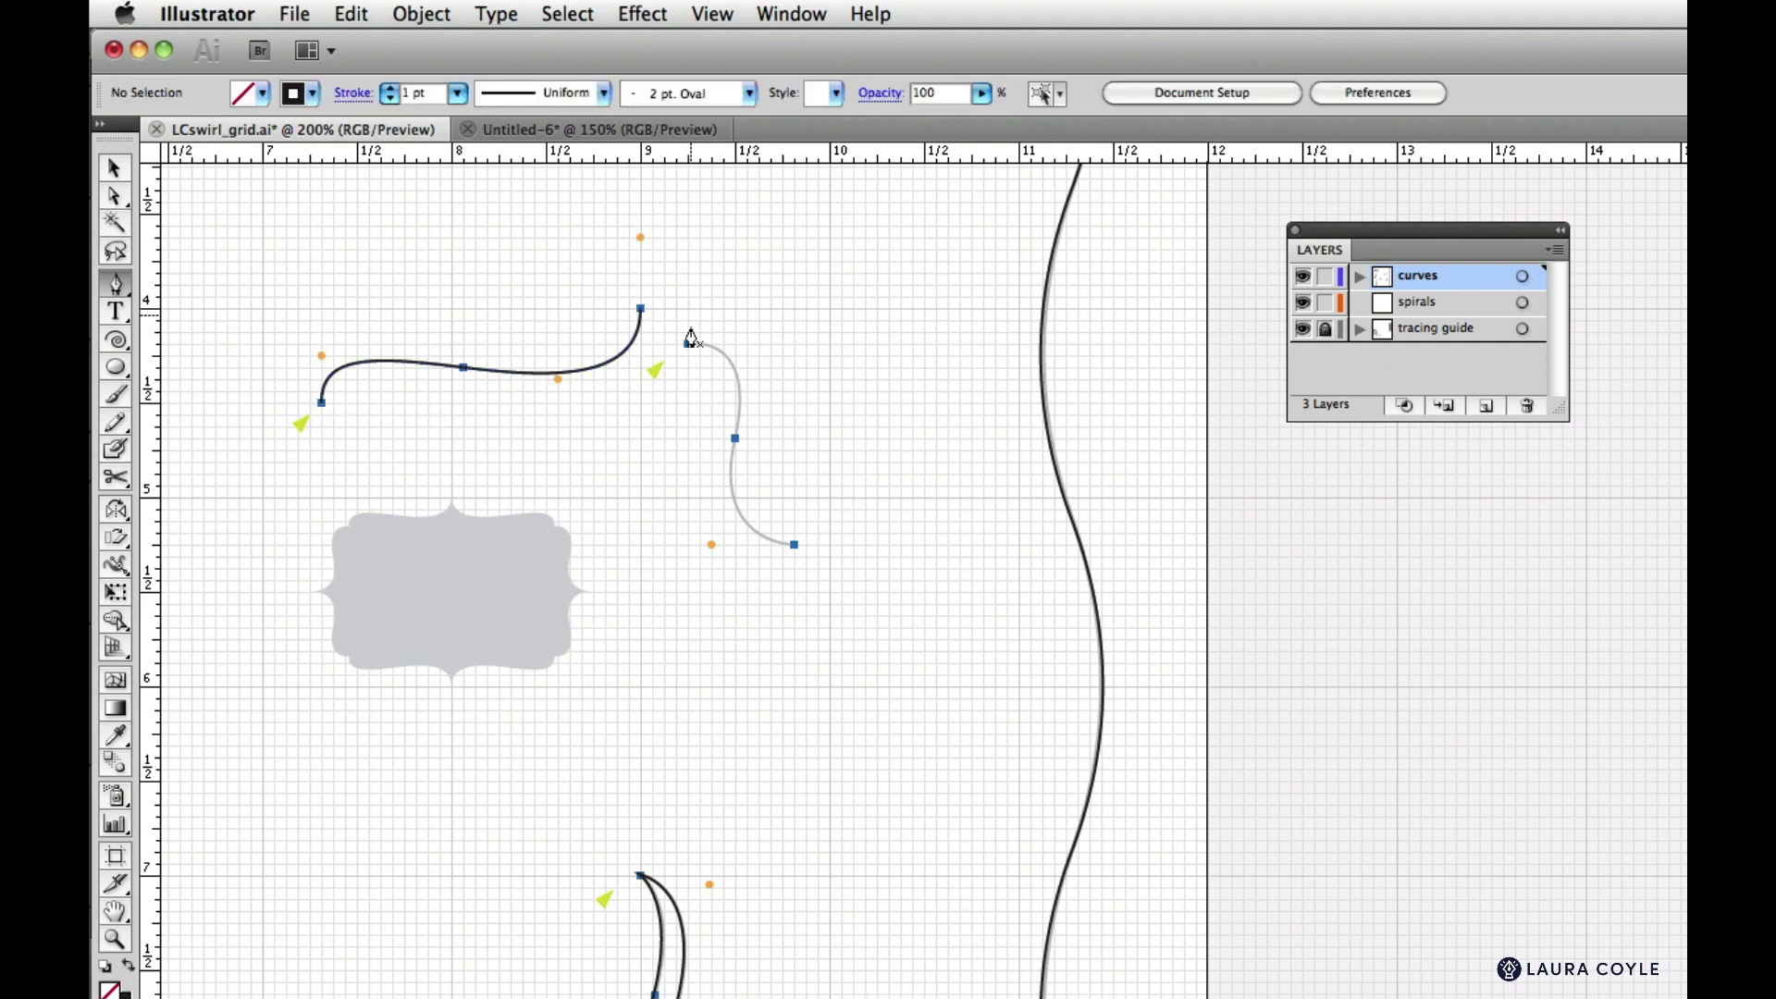
pyautogui.click(689, 345)
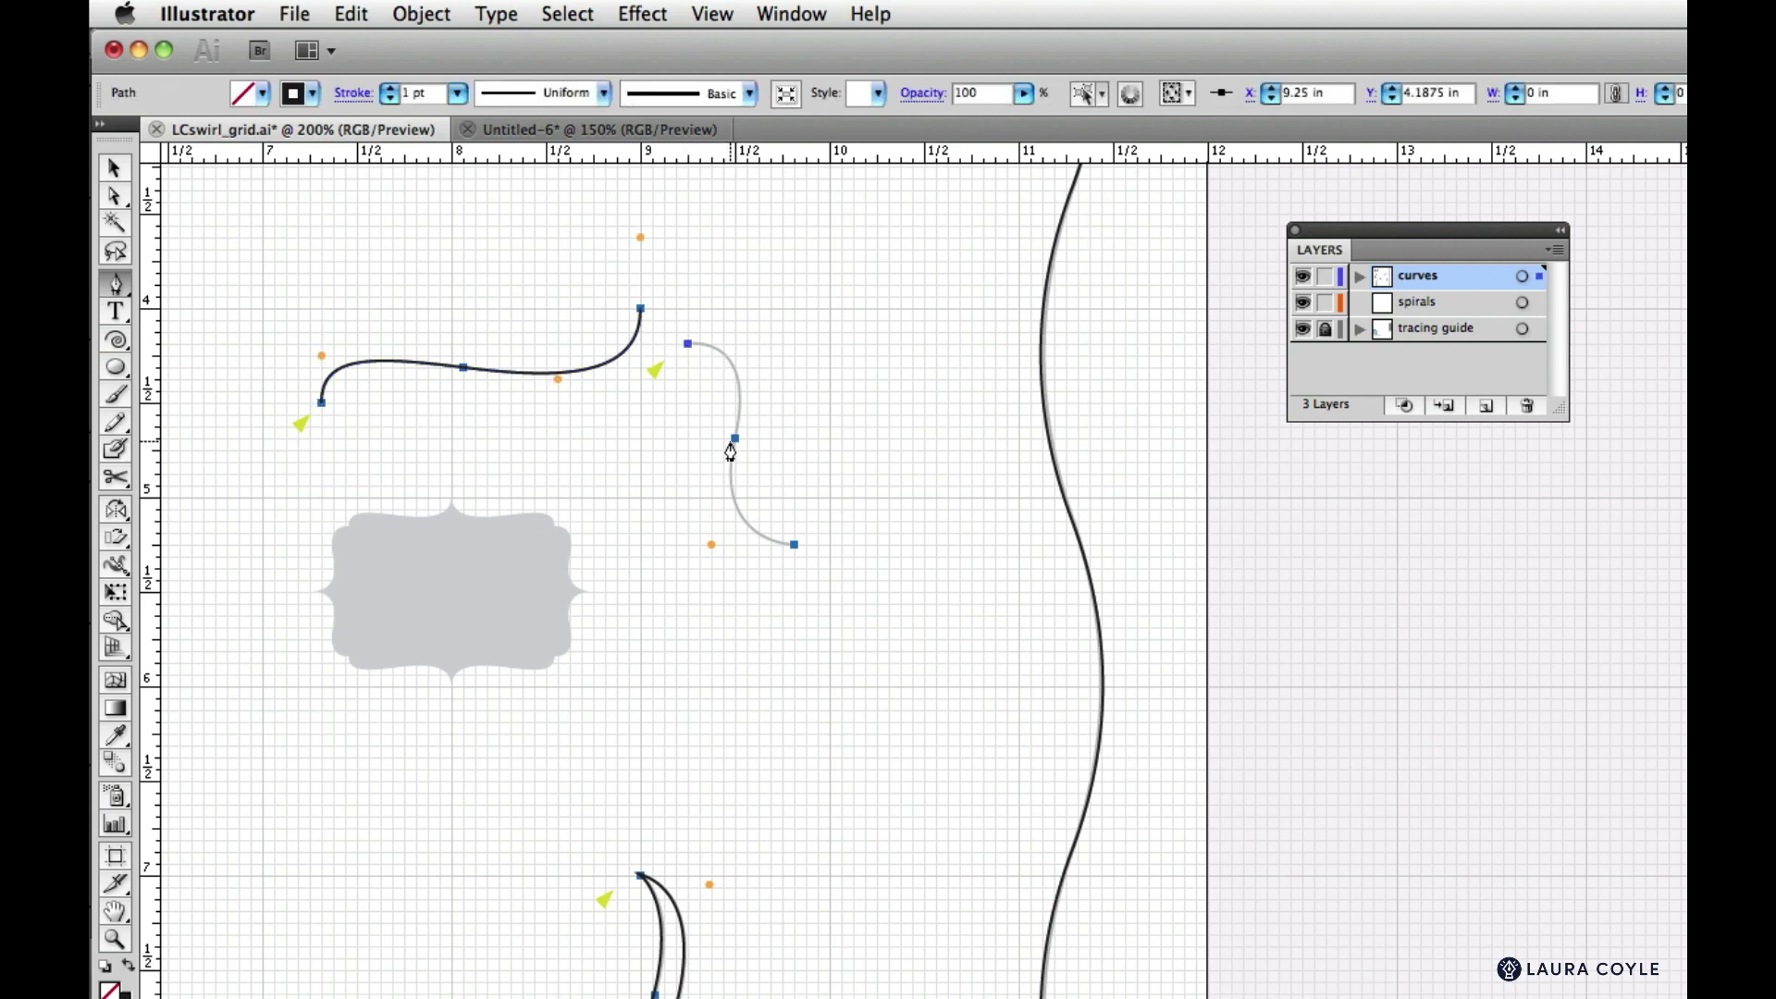
pyautogui.moveTo(734, 438); pyautogui.dragTo(712, 544)
pyautogui.click(794, 544)
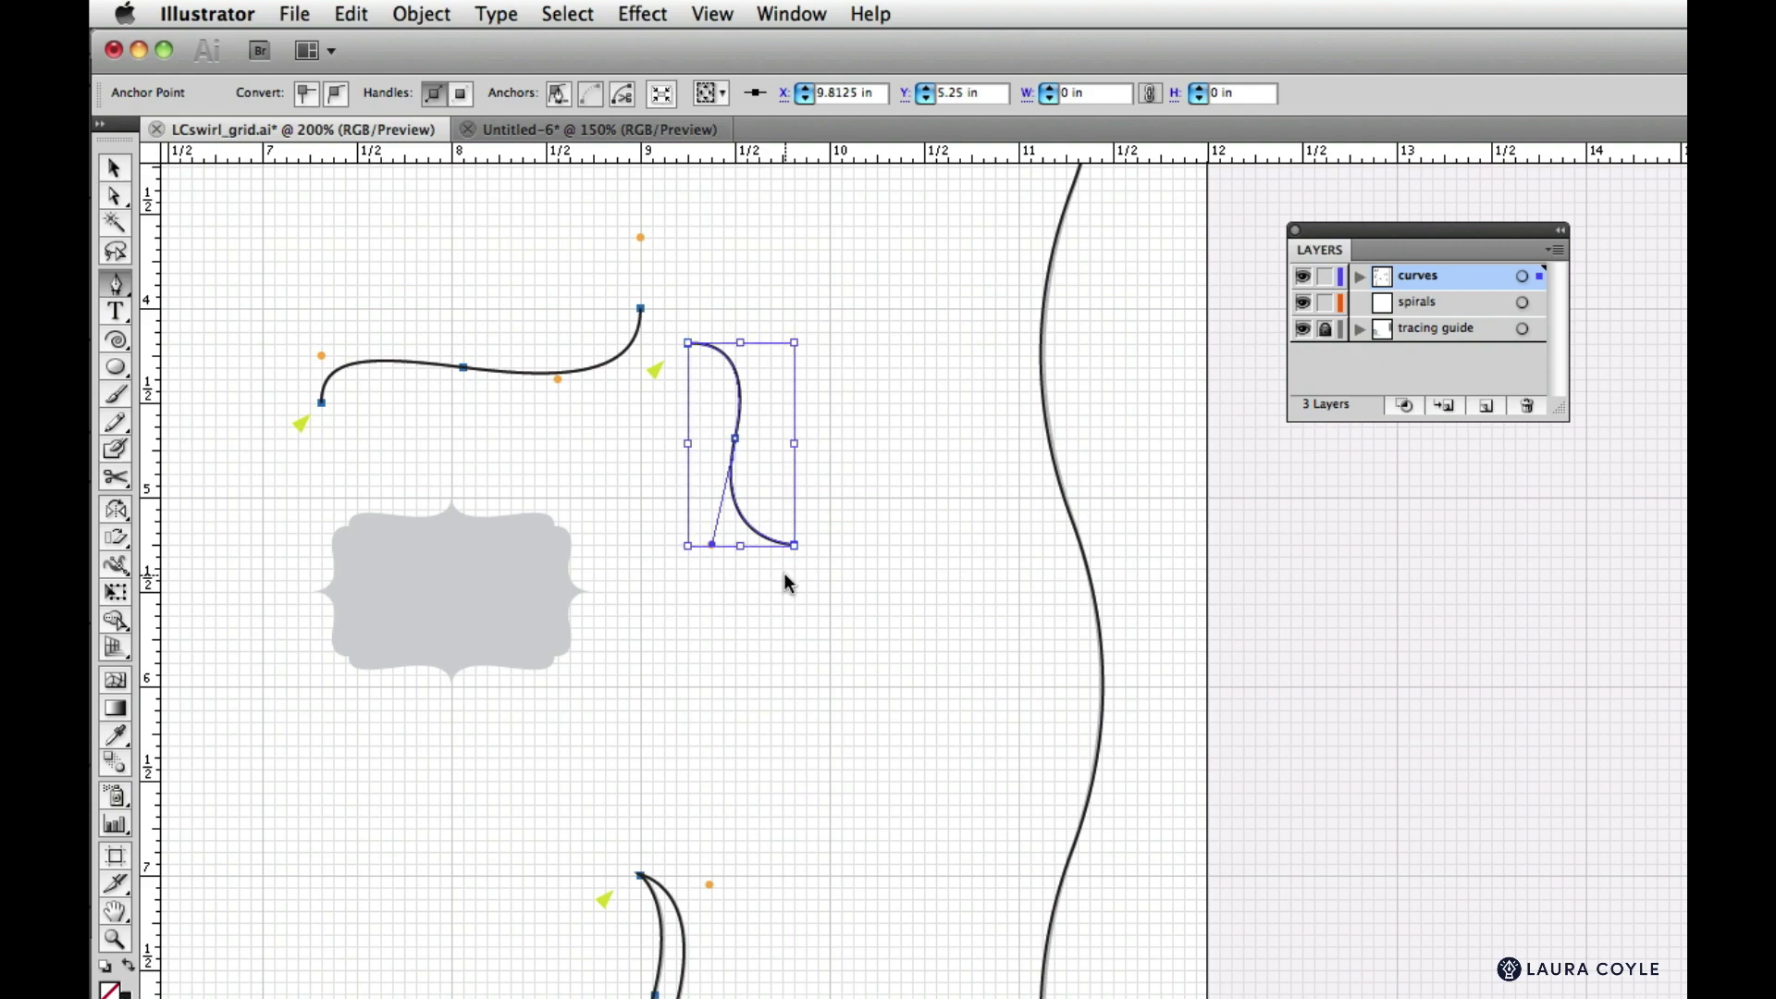
pyautogui.keyDown('super'); pyautogui.click(786, 575); pyautogui.keyUp('super')
# Create a 1 in by 1 in circle with the Ellipse tool and align it over the half-circle guide
pyautogui.moveTo(528, 302); pyautogui.dragTo(879, 960)
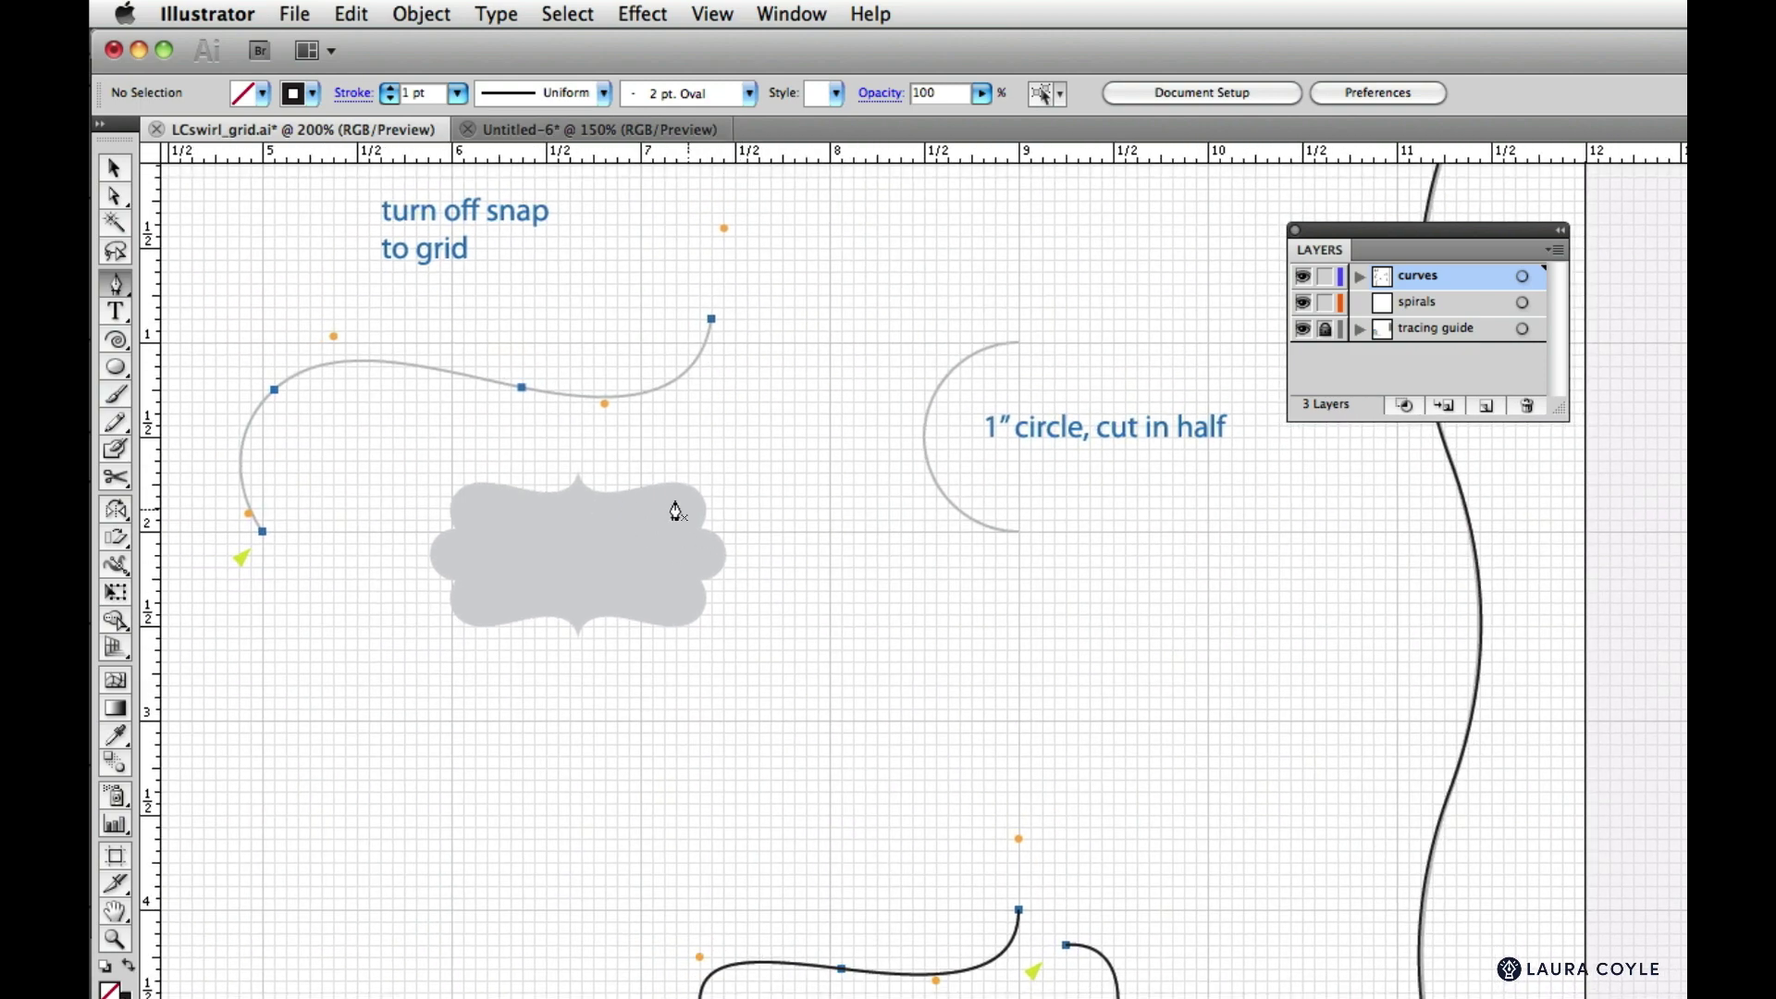
pyautogui.moveTo(988, 528)
pyautogui.mouseDown()
pyautogui.moveTo(667, 503)
pyautogui.moveTo(520, 520)
pyautogui.moveTo(544, 564)
pyautogui.mouseUp()
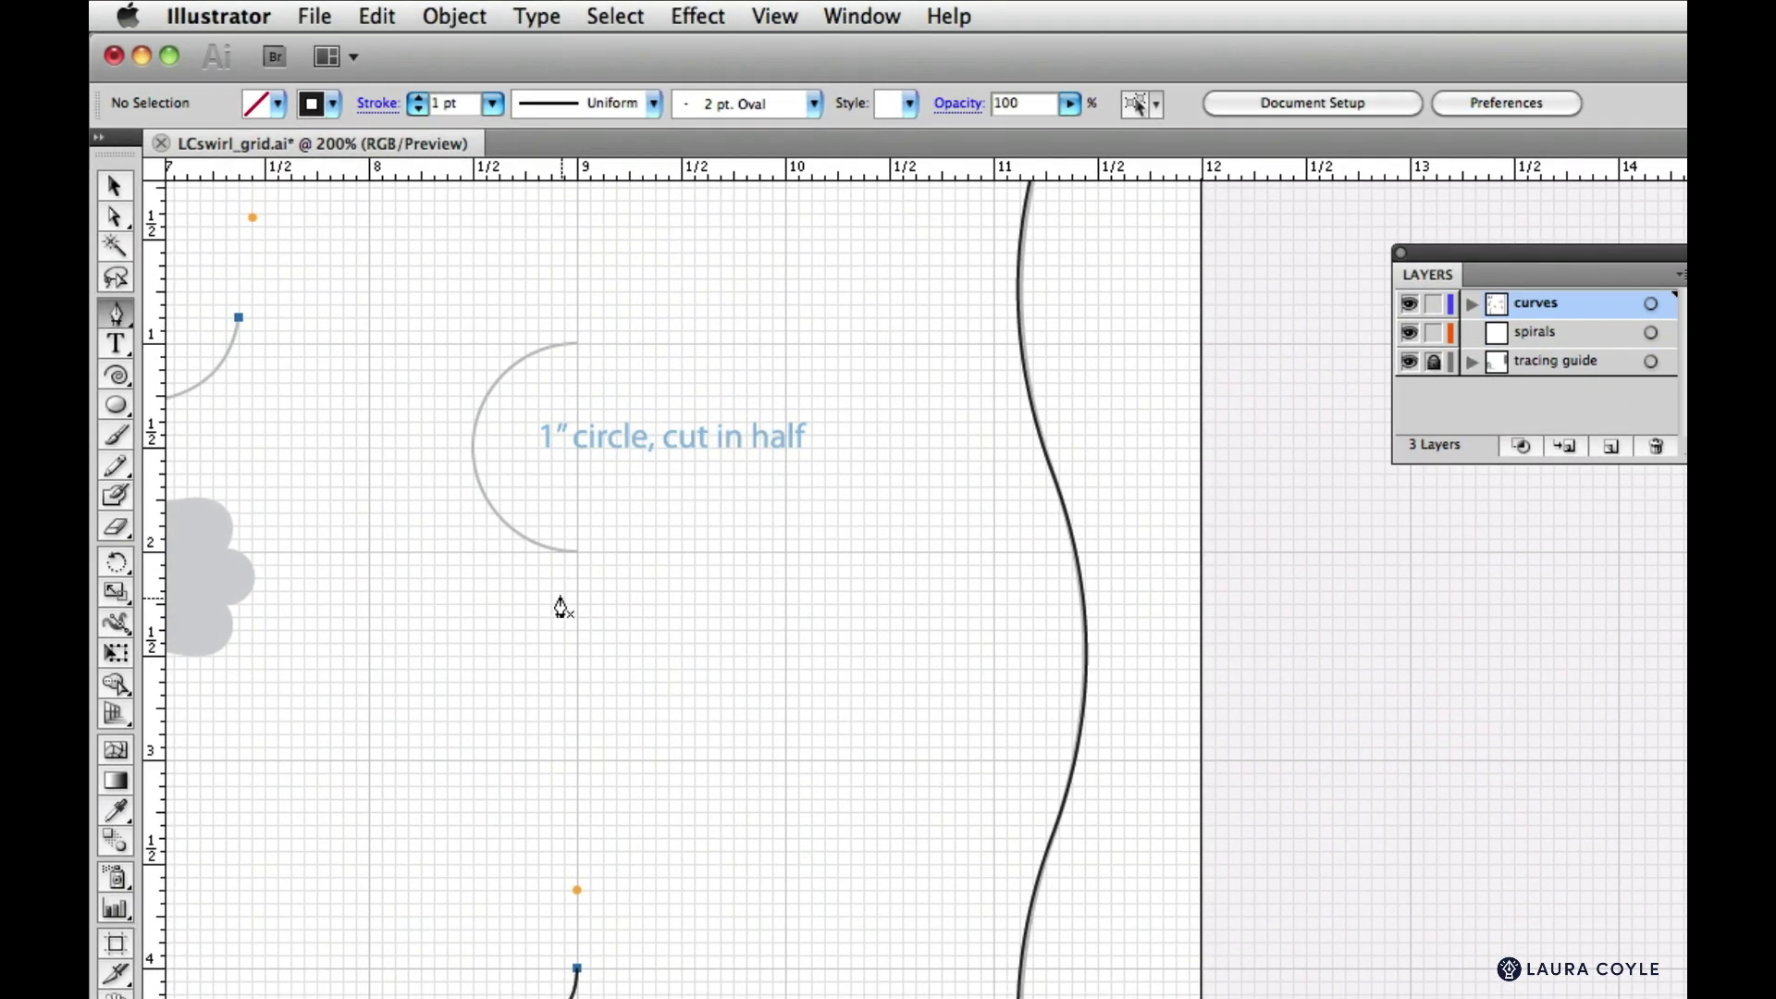
pyautogui.click(116, 405)
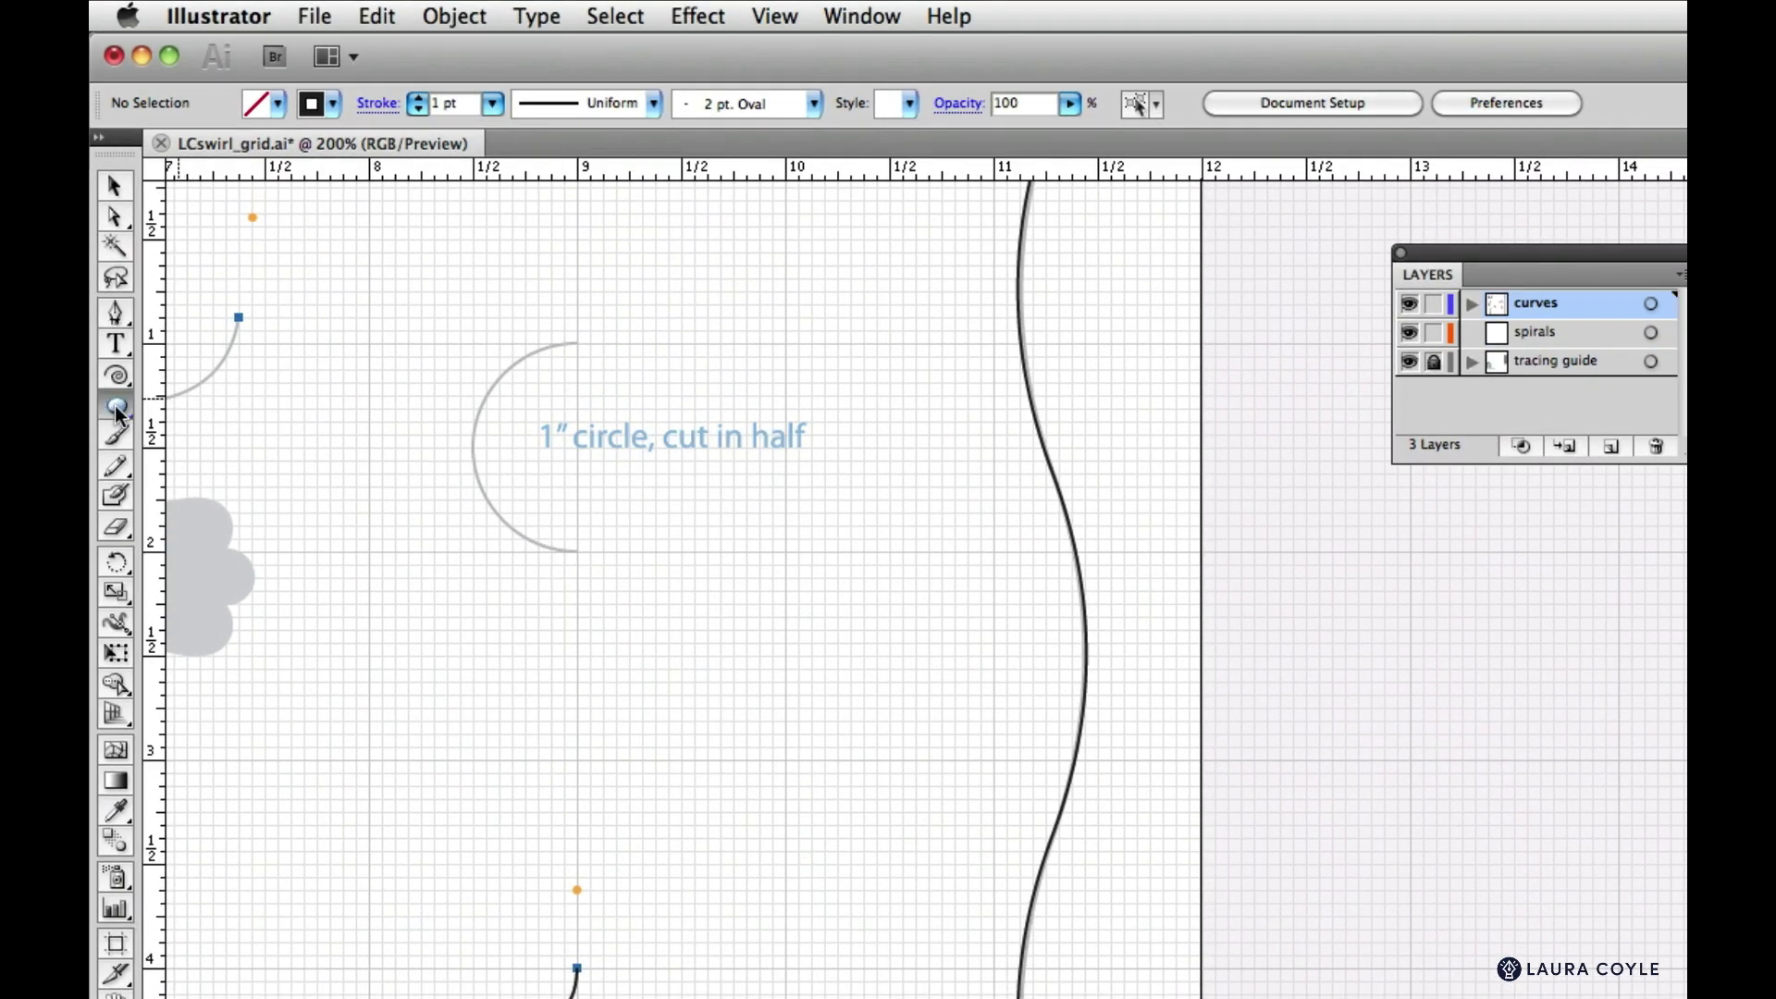
pyautogui.click(507, 449)
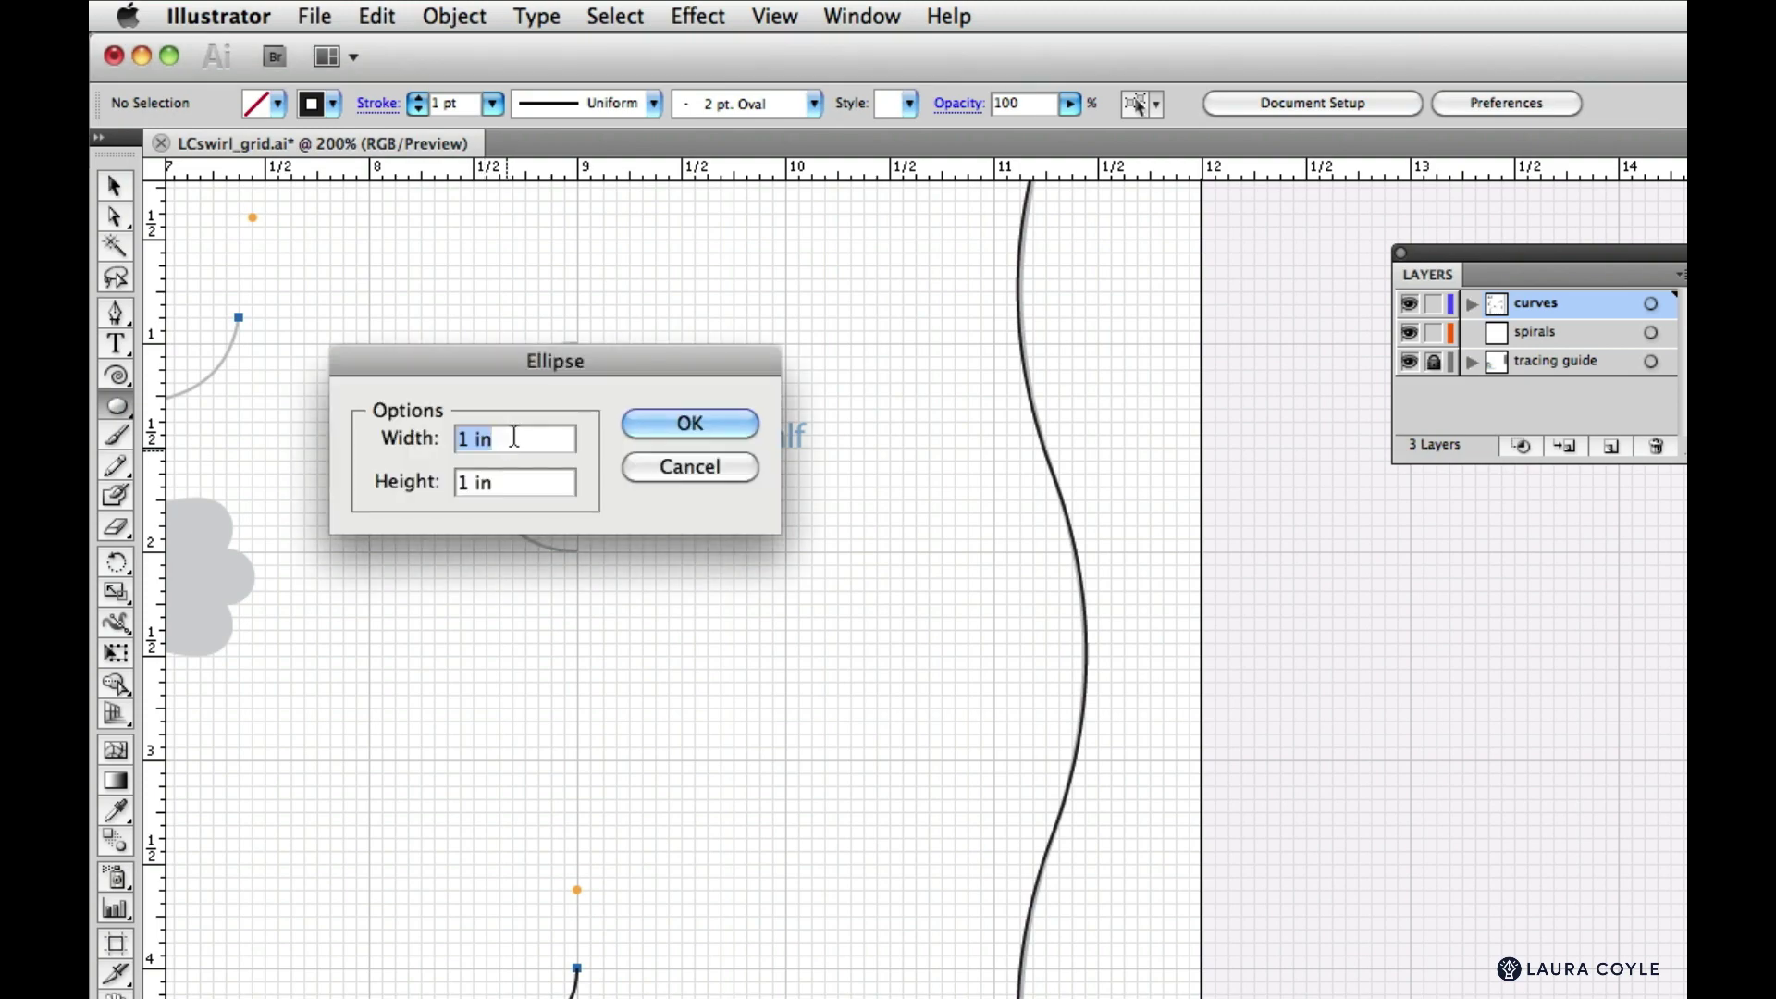
pyautogui.click(736, 423)
pyautogui.press('v')
pyautogui.moveTo(618, 555); pyautogui.dragTo(586, 457)
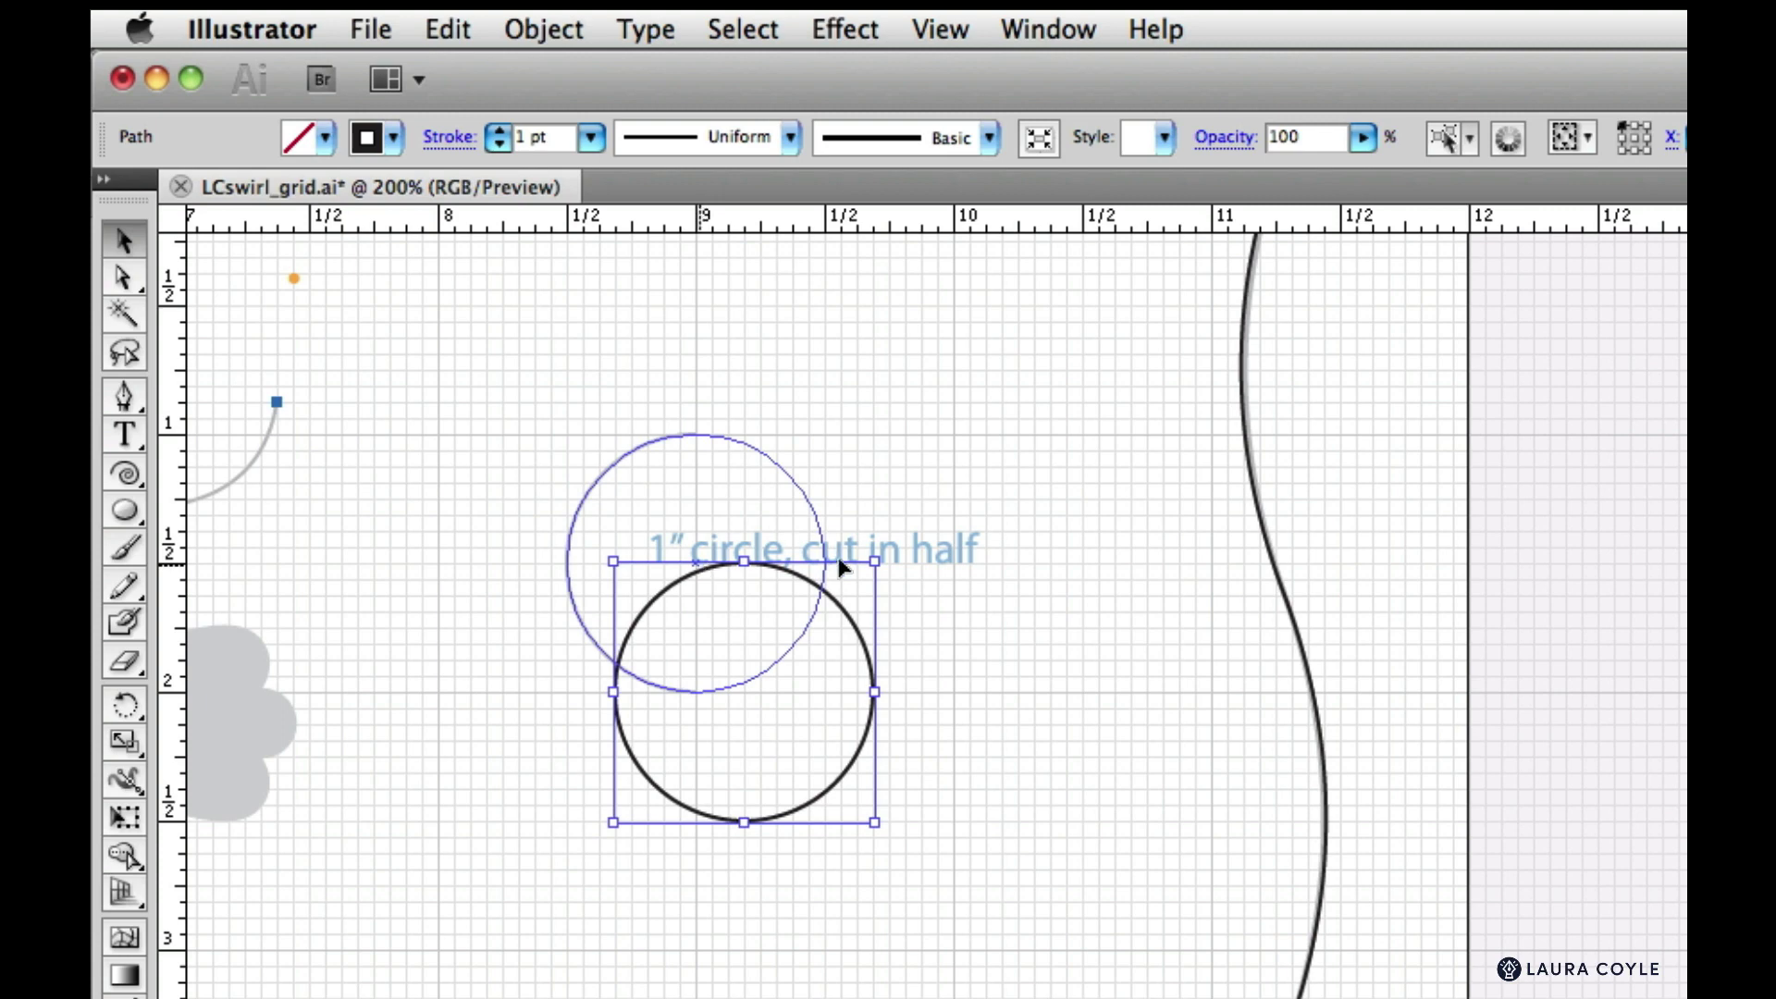
pyautogui.moveTo(835, 555); pyautogui.dragTo(837, 554)
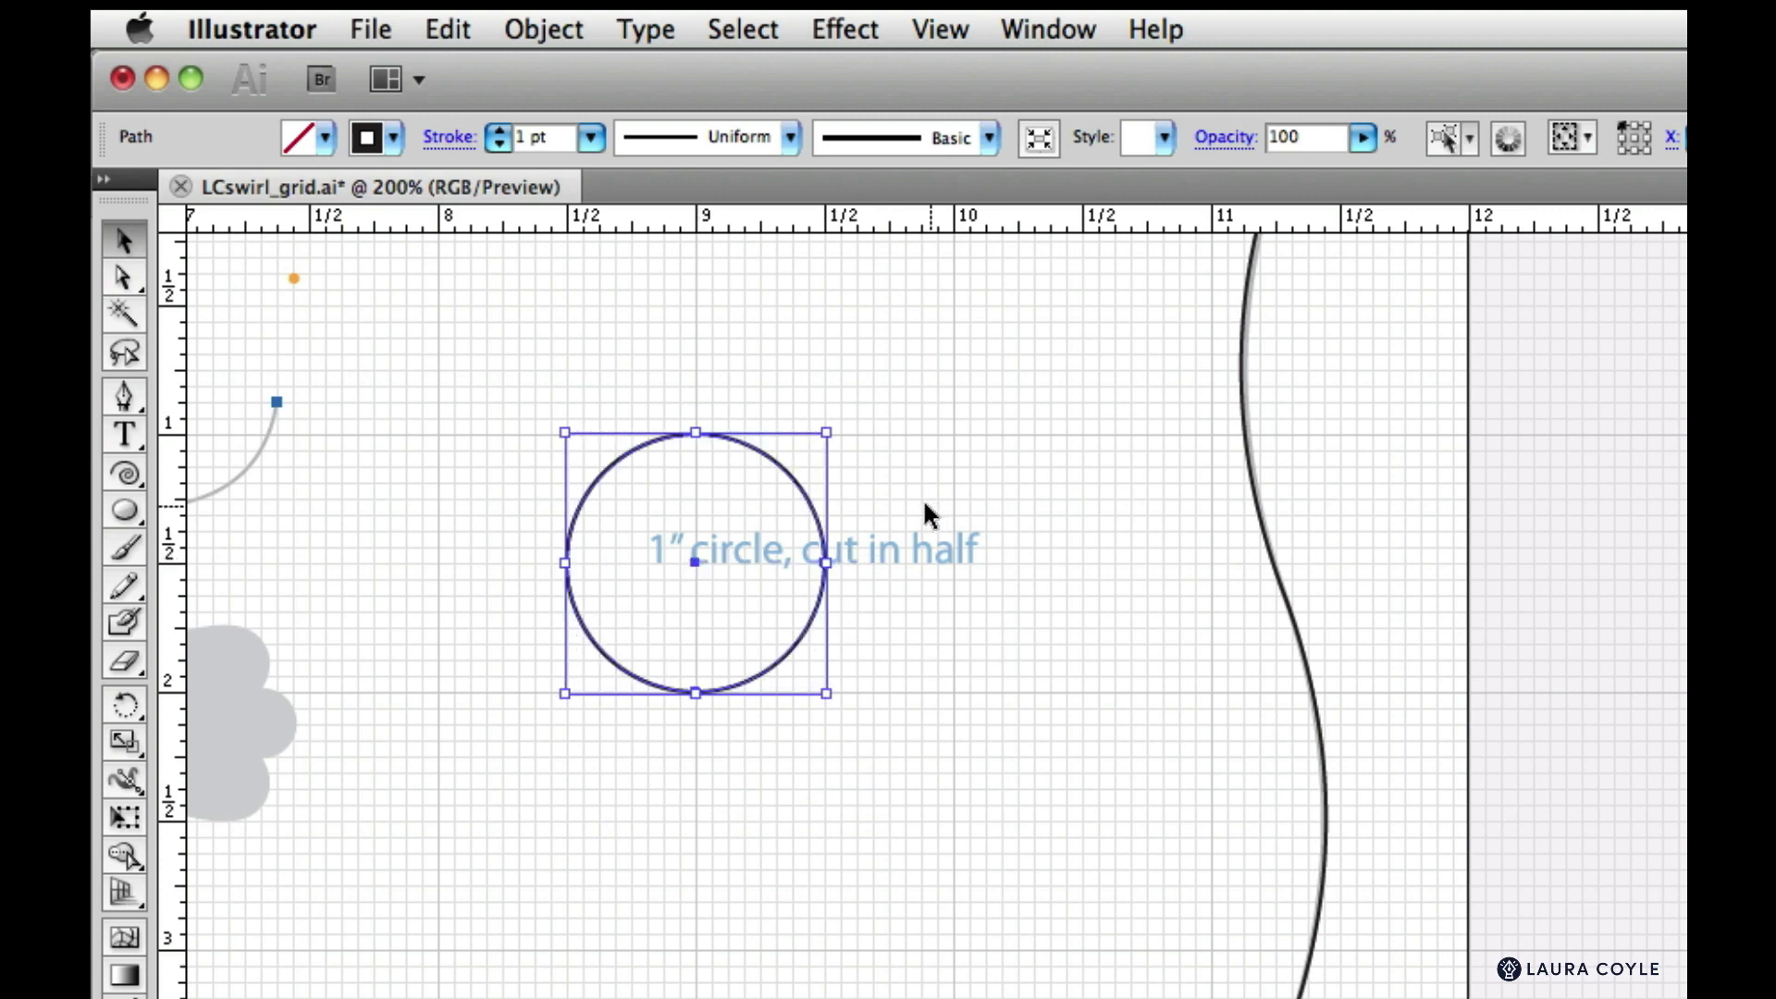
pyautogui.click(873, 461)
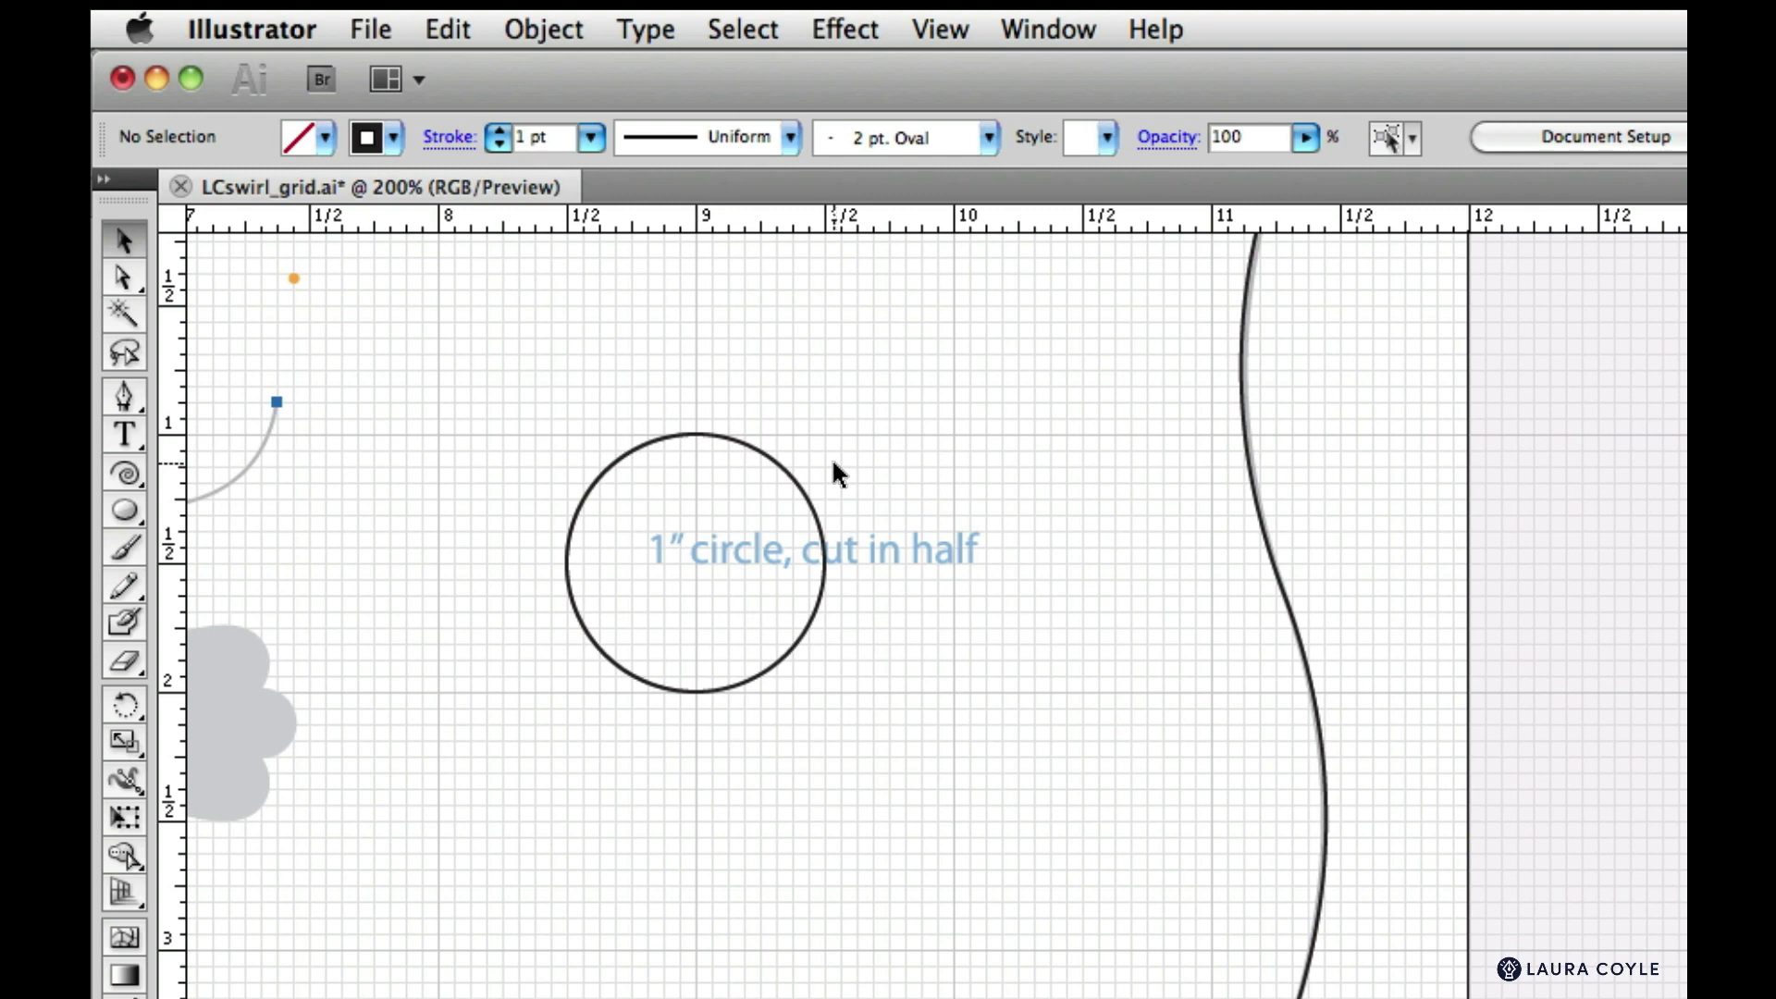
# Try to halve the circle by directly selecting and deleting its lower-right and upper-right segments one at a time
pyautogui.press('a')
pyautogui.moveTo(542, 400); pyautogui.dragTo(893, 754)
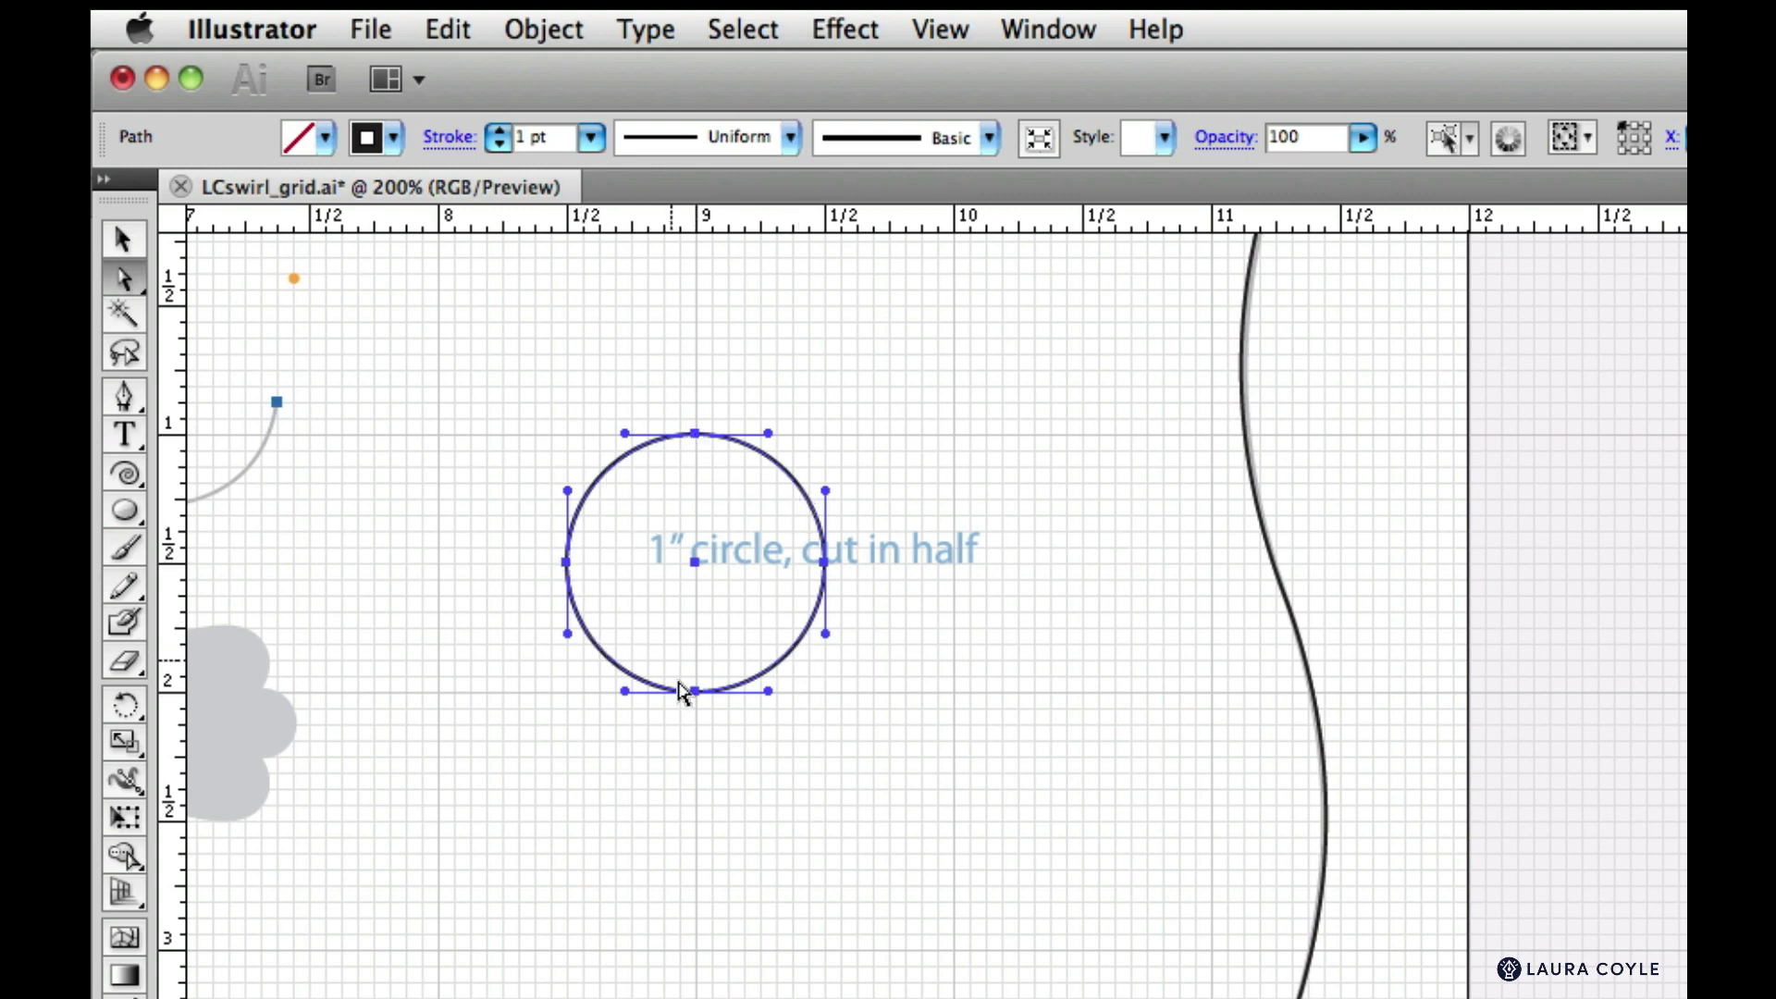
pyautogui.click(887, 488)
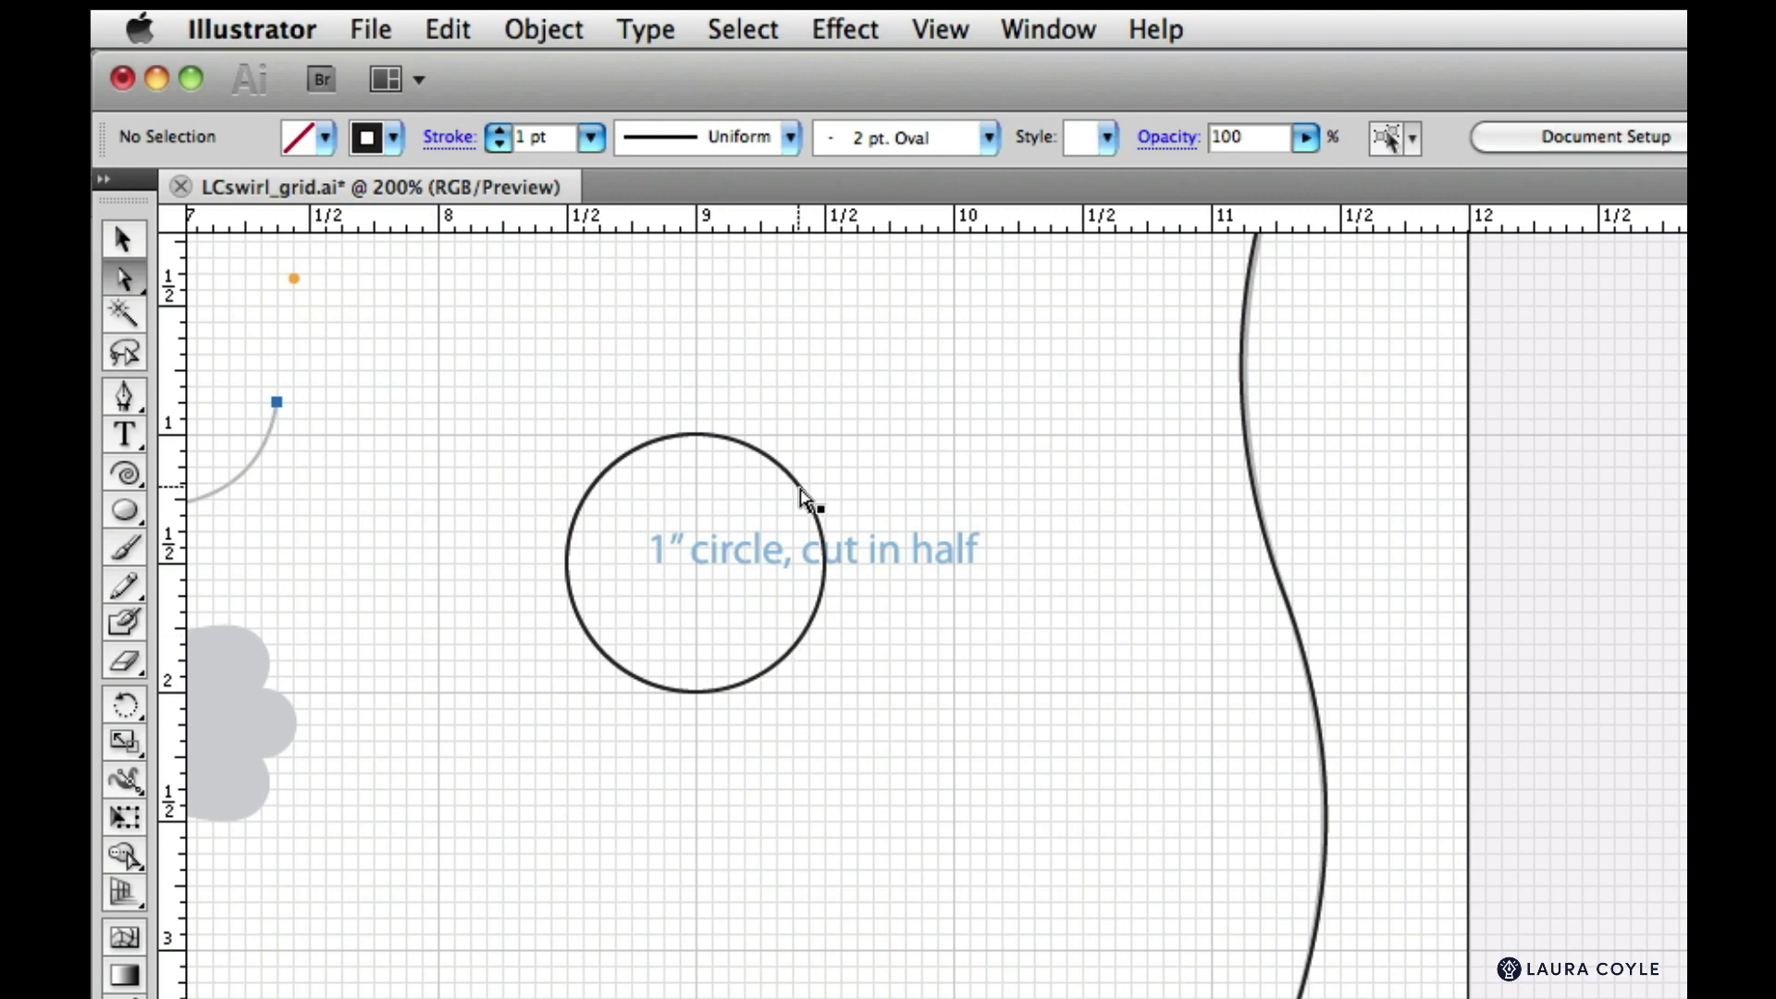
pyautogui.click(791, 659)
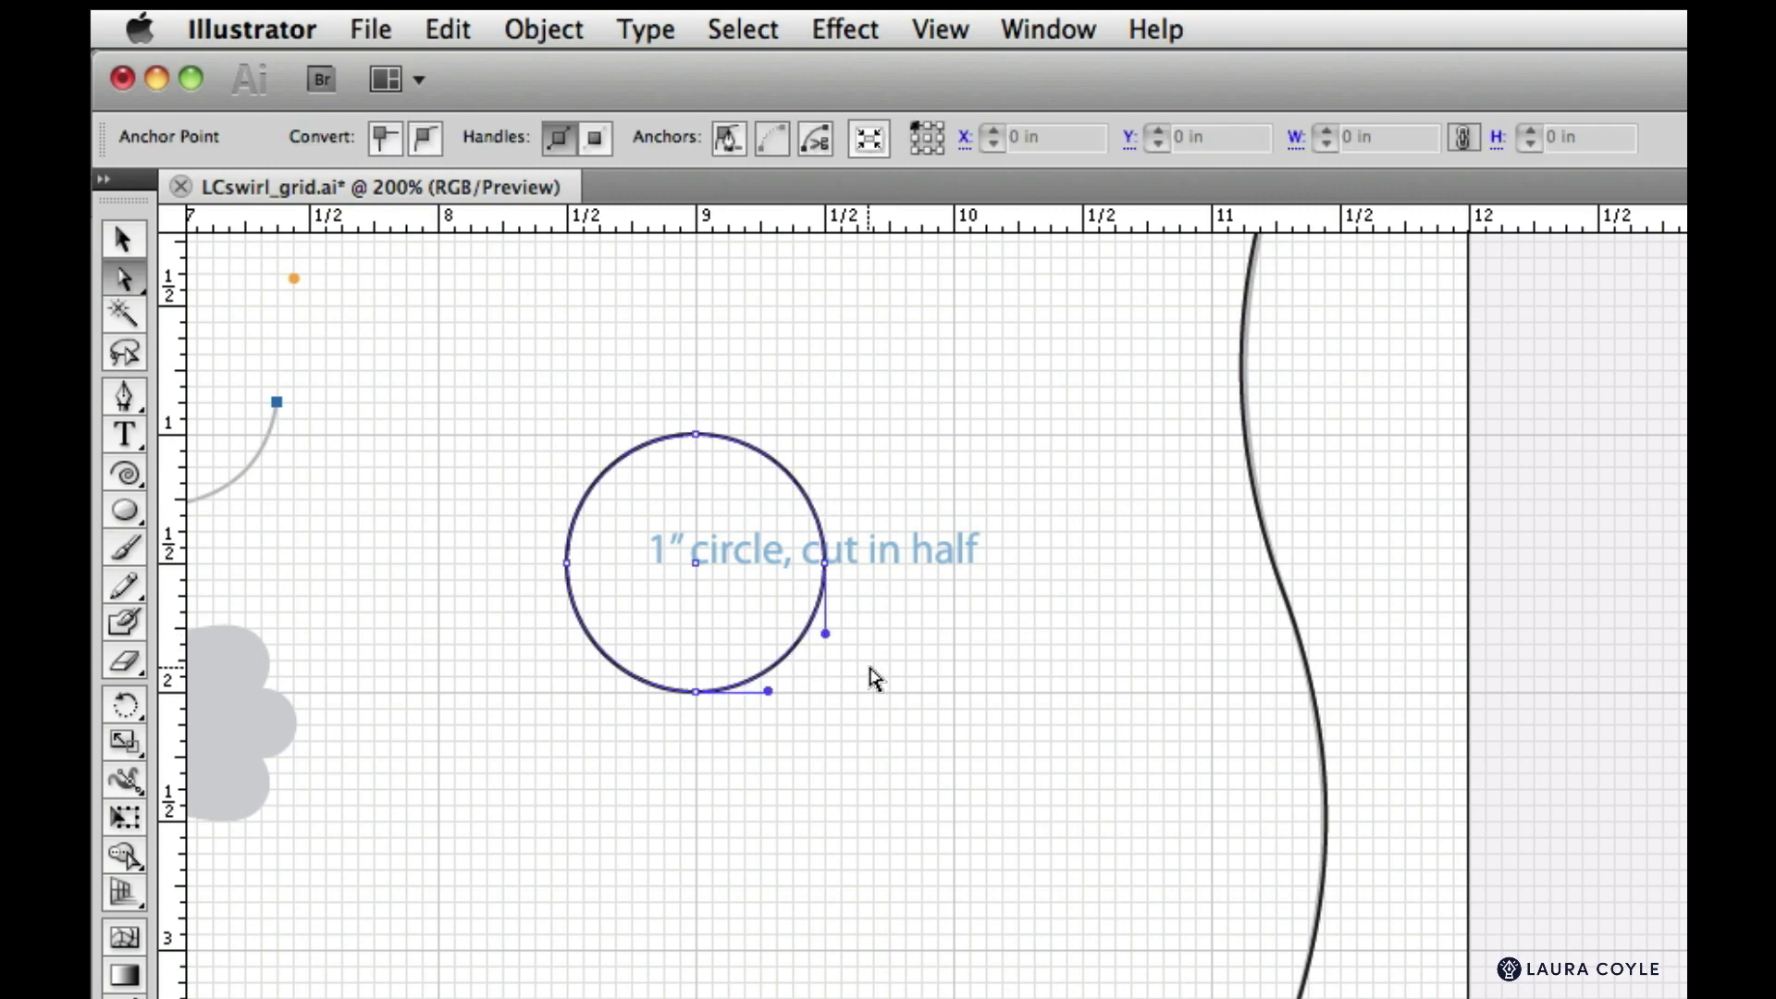
pyautogui.press('Delete')
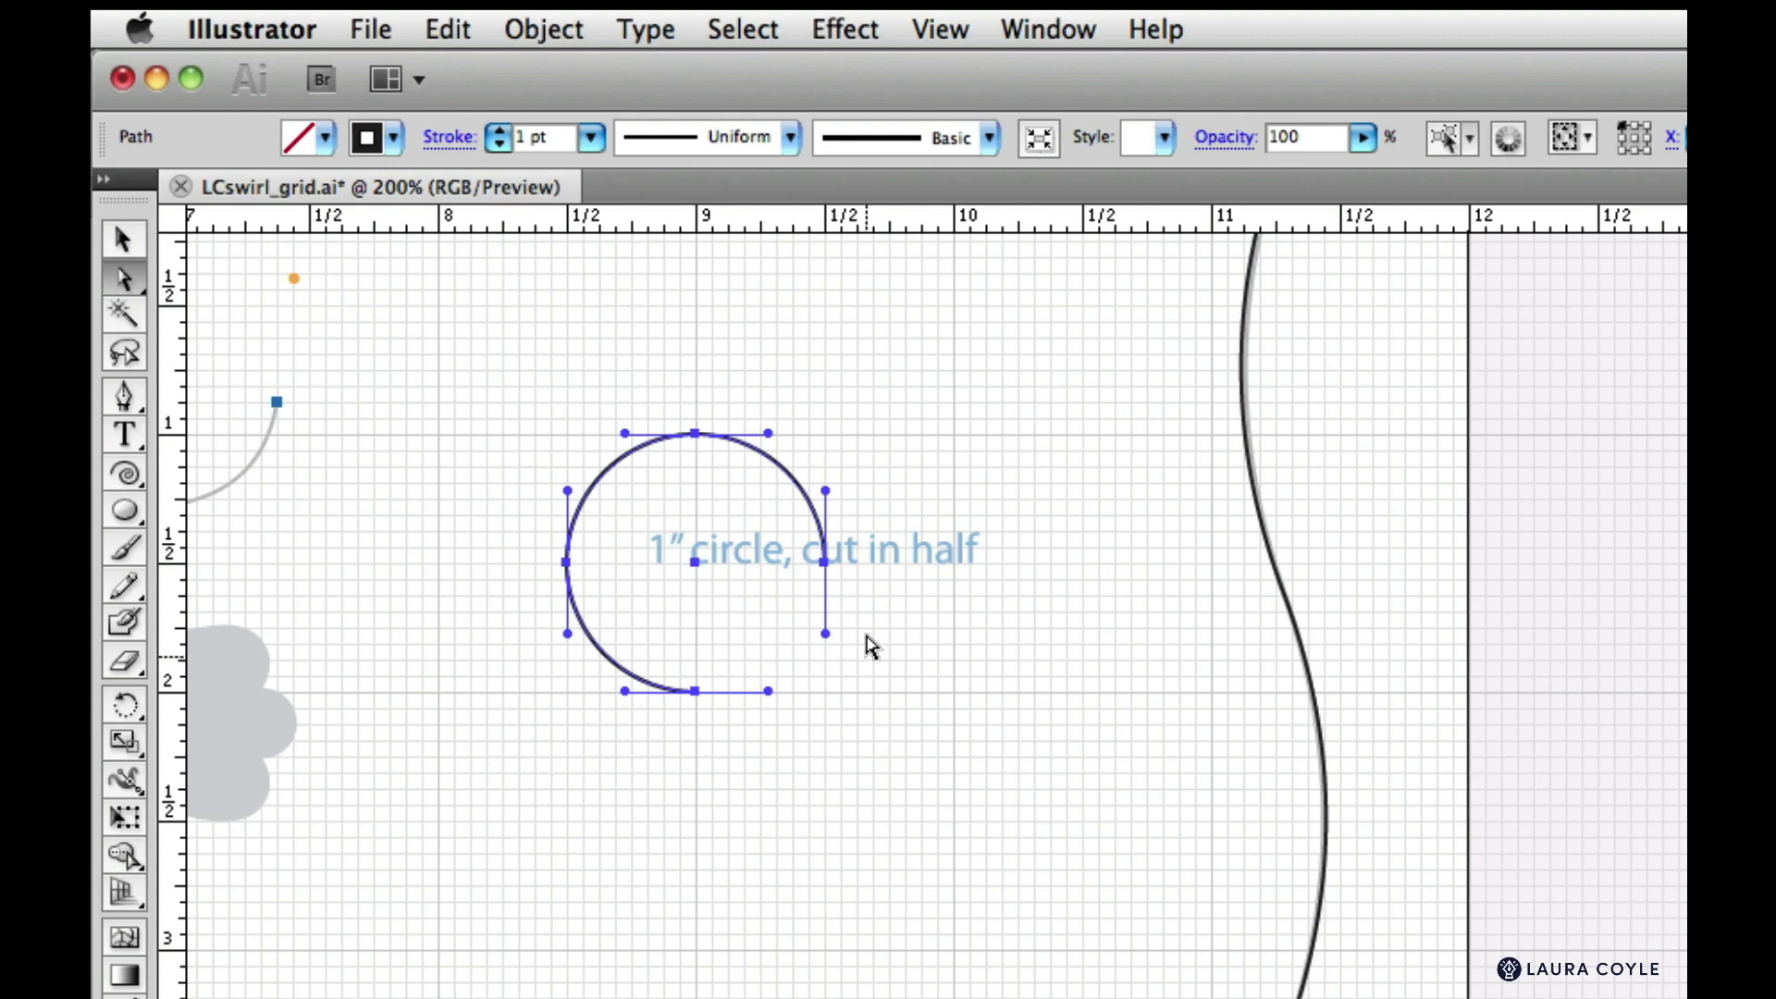
pyautogui.click(831, 465)
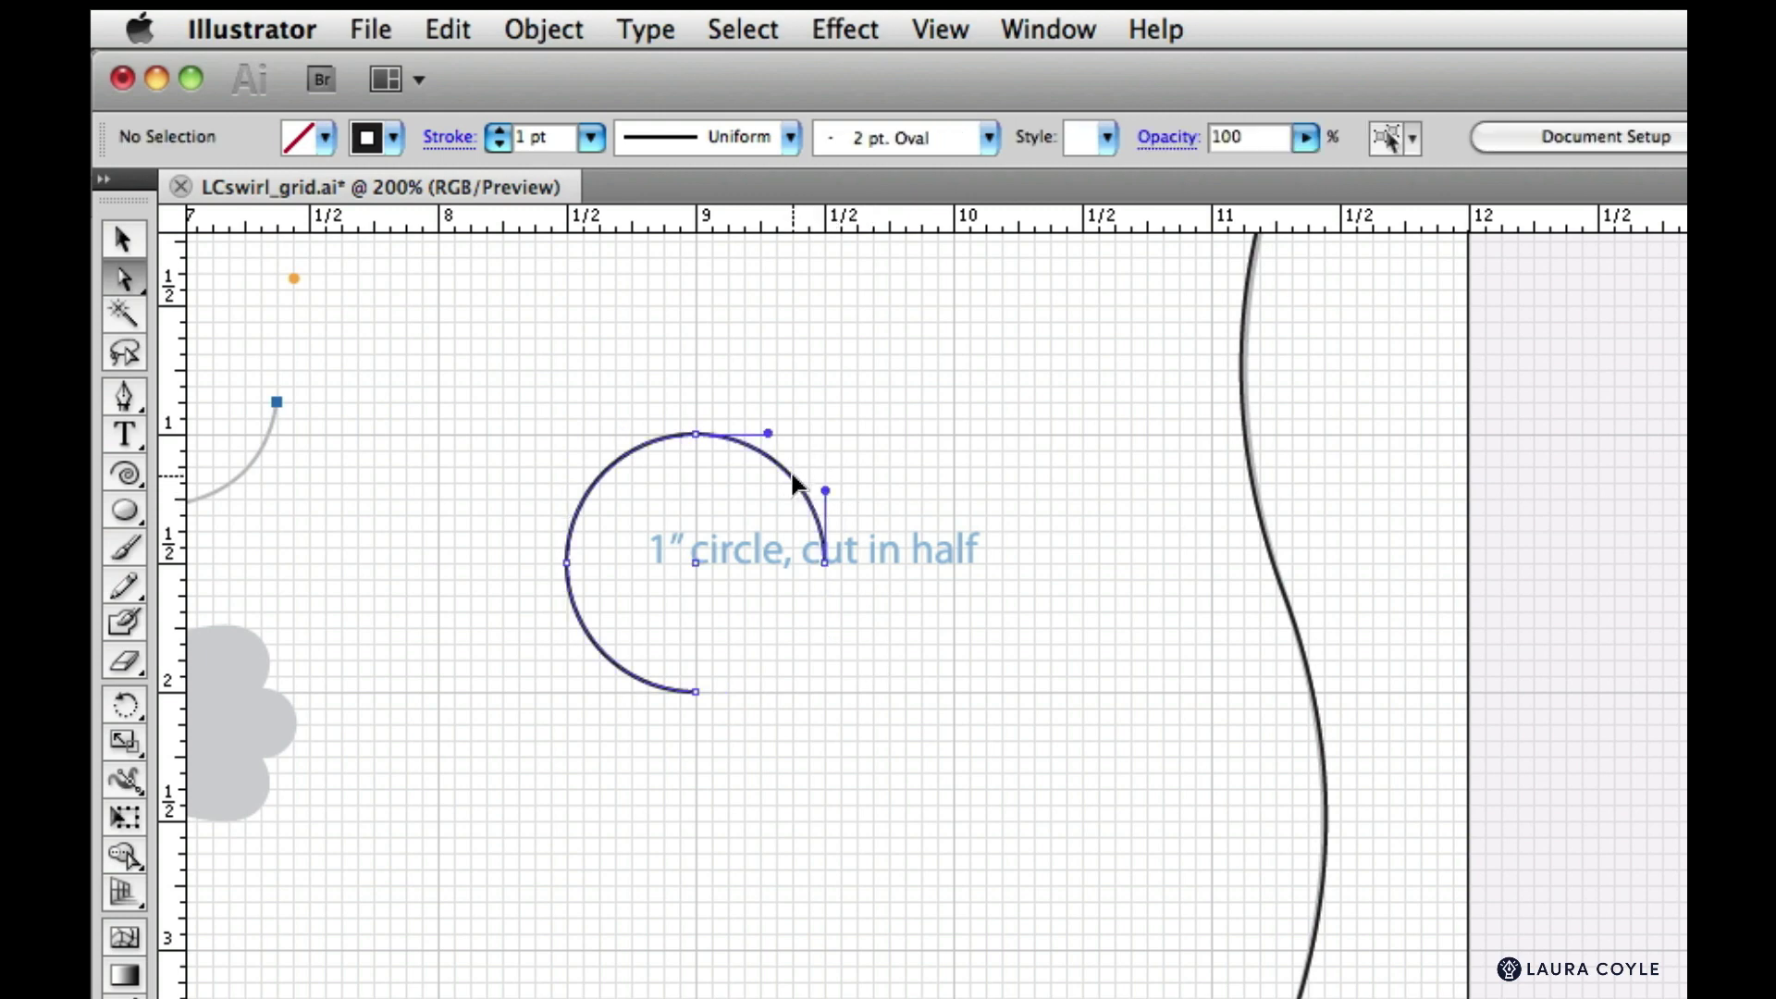
pyautogui.click(806, 483)
pyautogui.press('super+a')
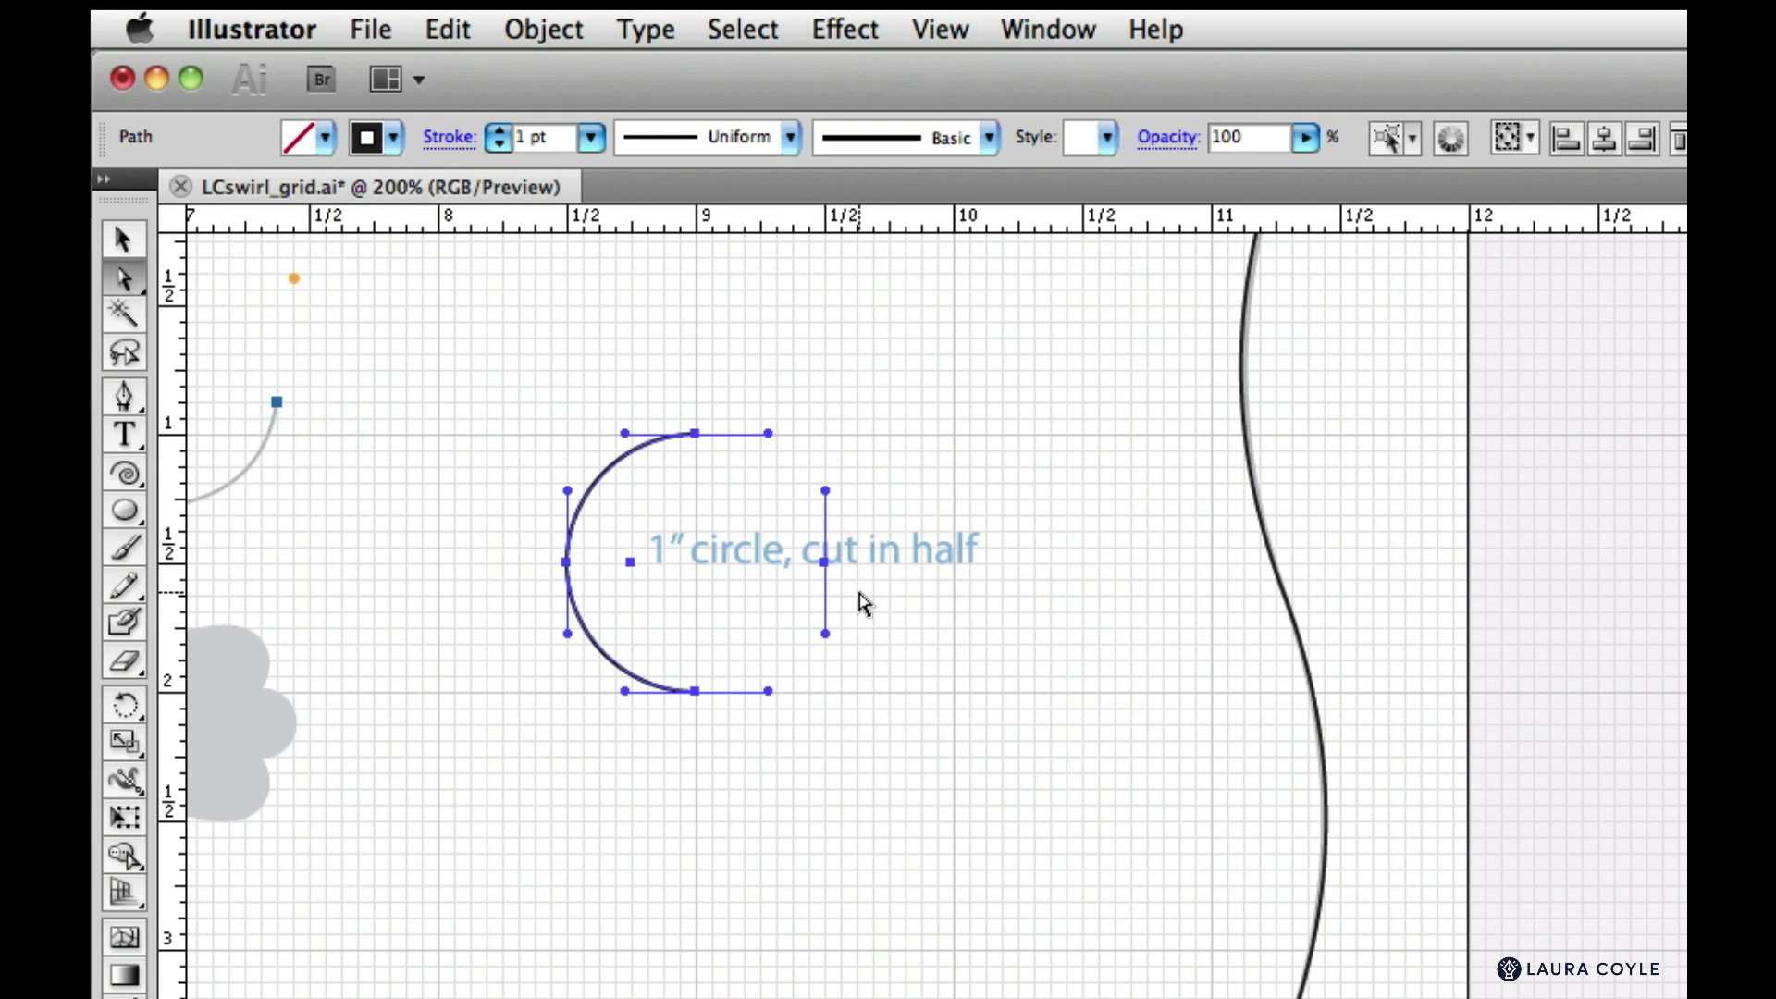
# Undo both segment deletions and deselect the circle
pyautogui.press('super+z')
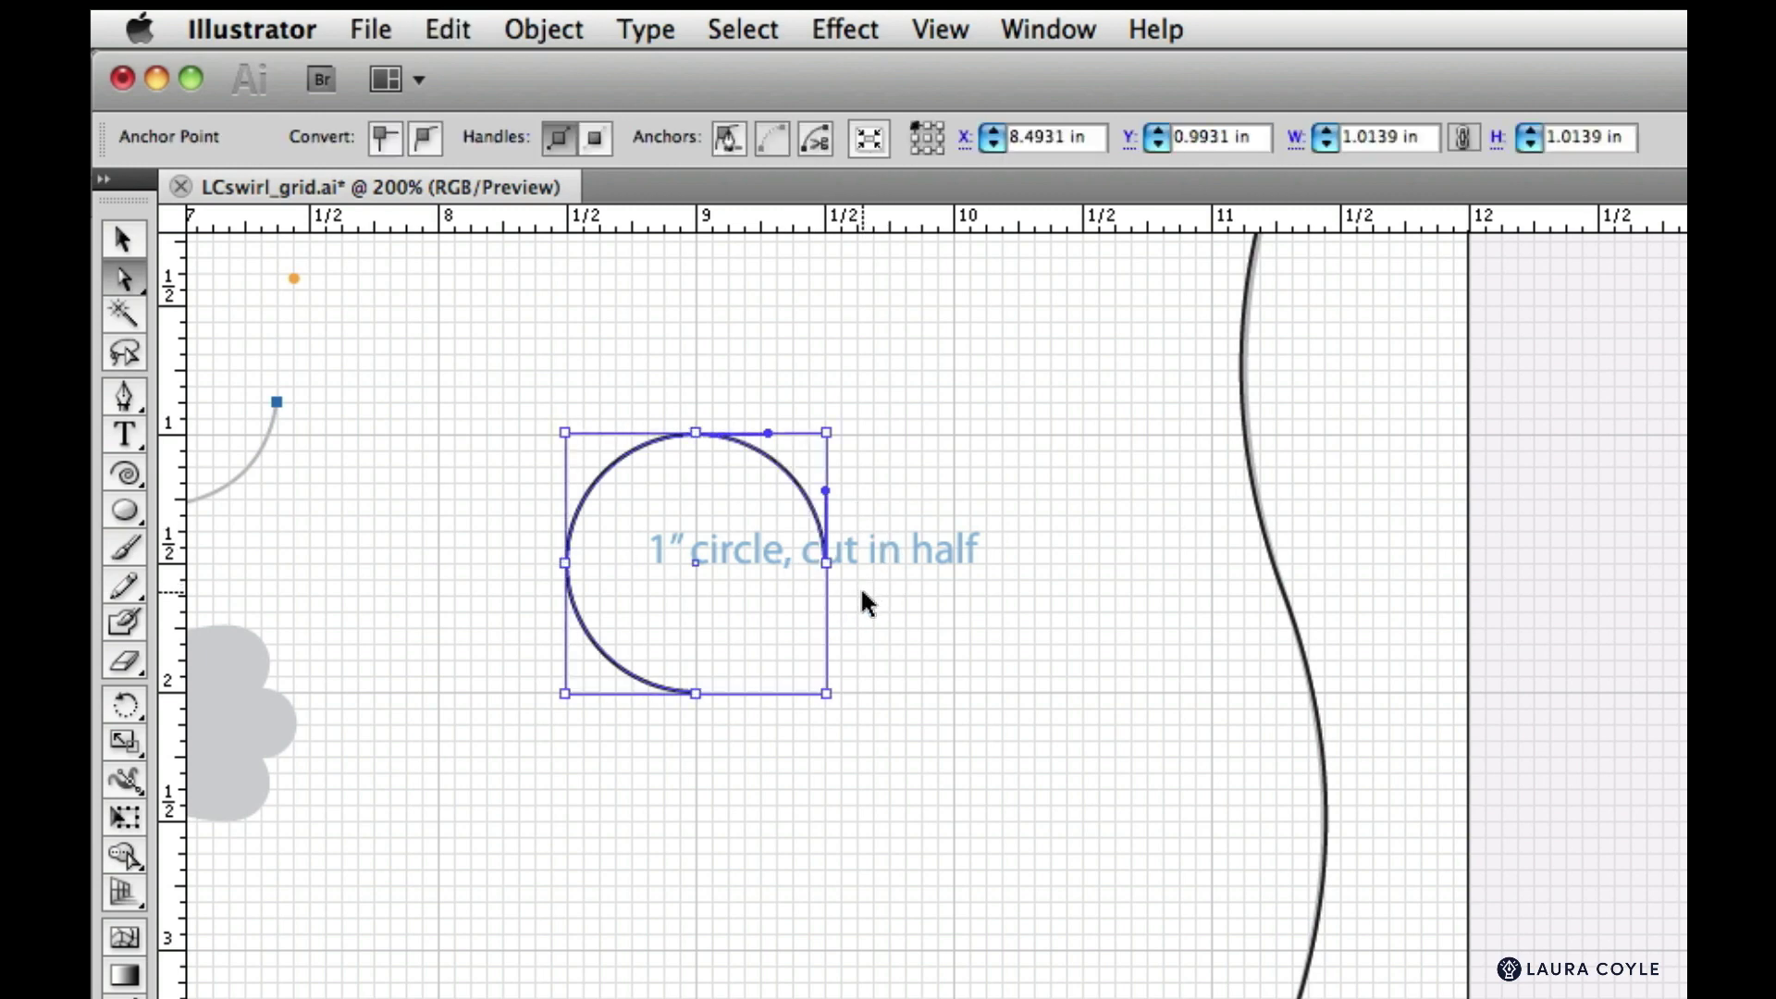
pyautogui.press('super+z')
pyautogui.click(869, 603)
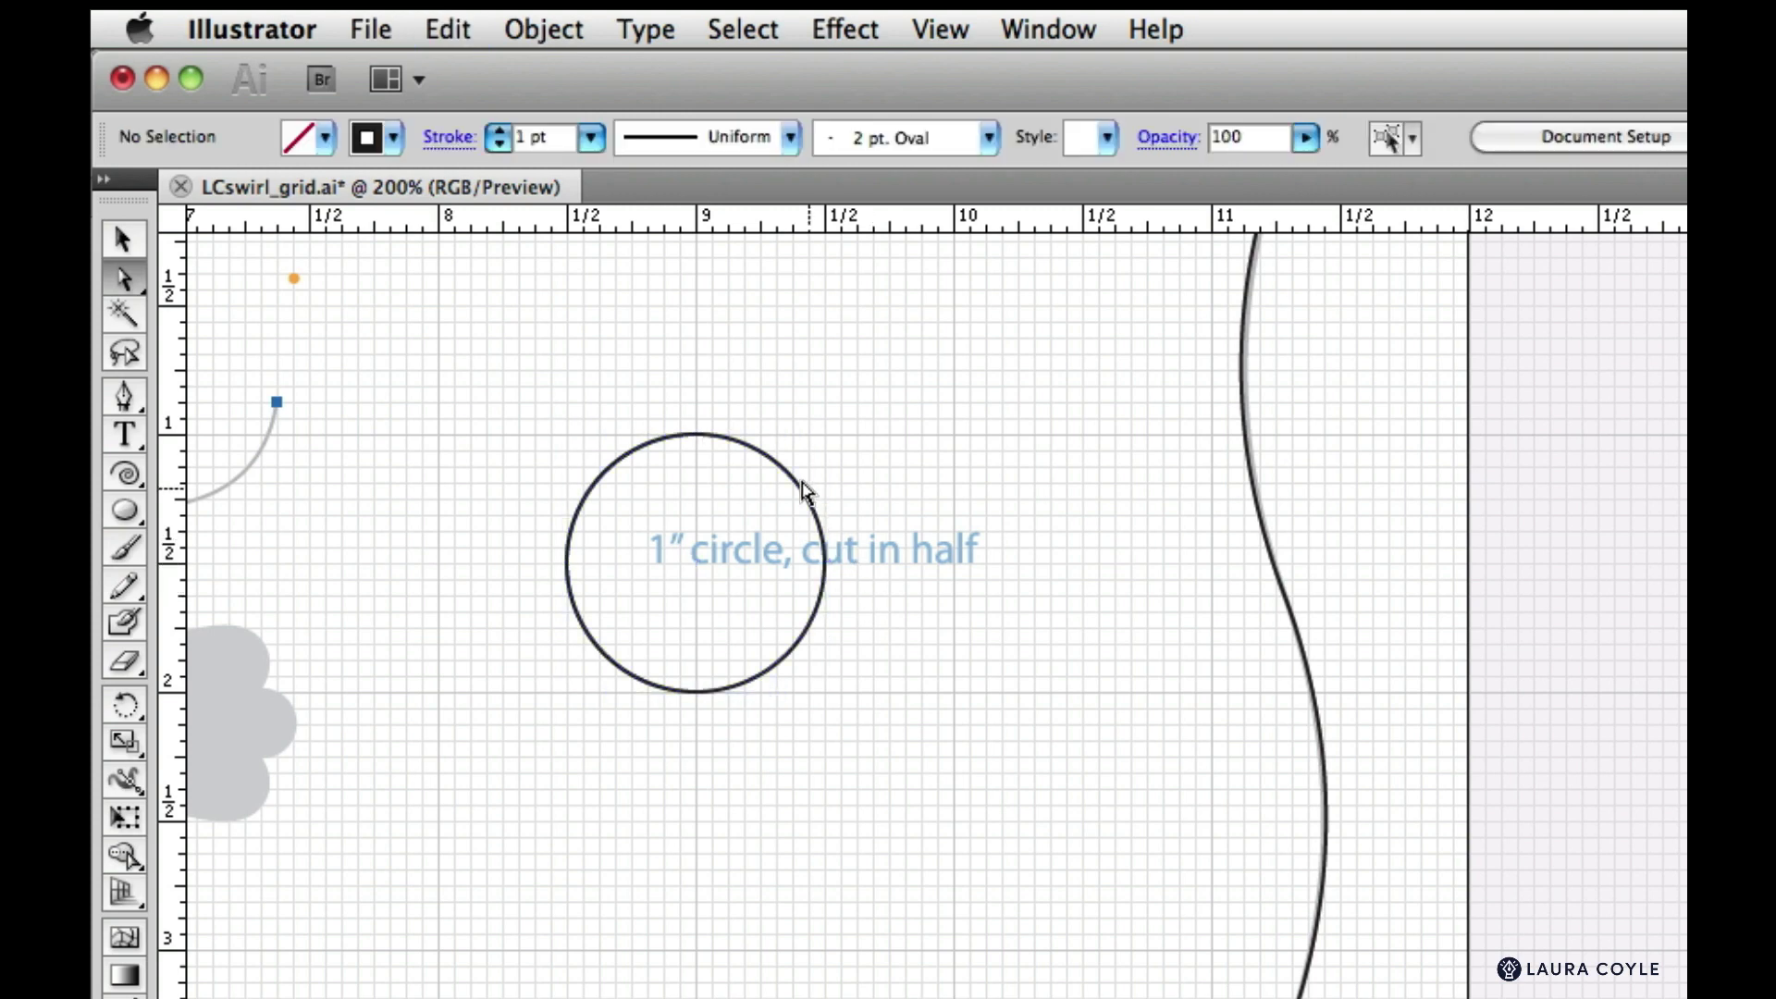
# Try deleting only the circle's right anchor point, undo the deletion, and deselect the circle
pyautogui.click(831, 569)
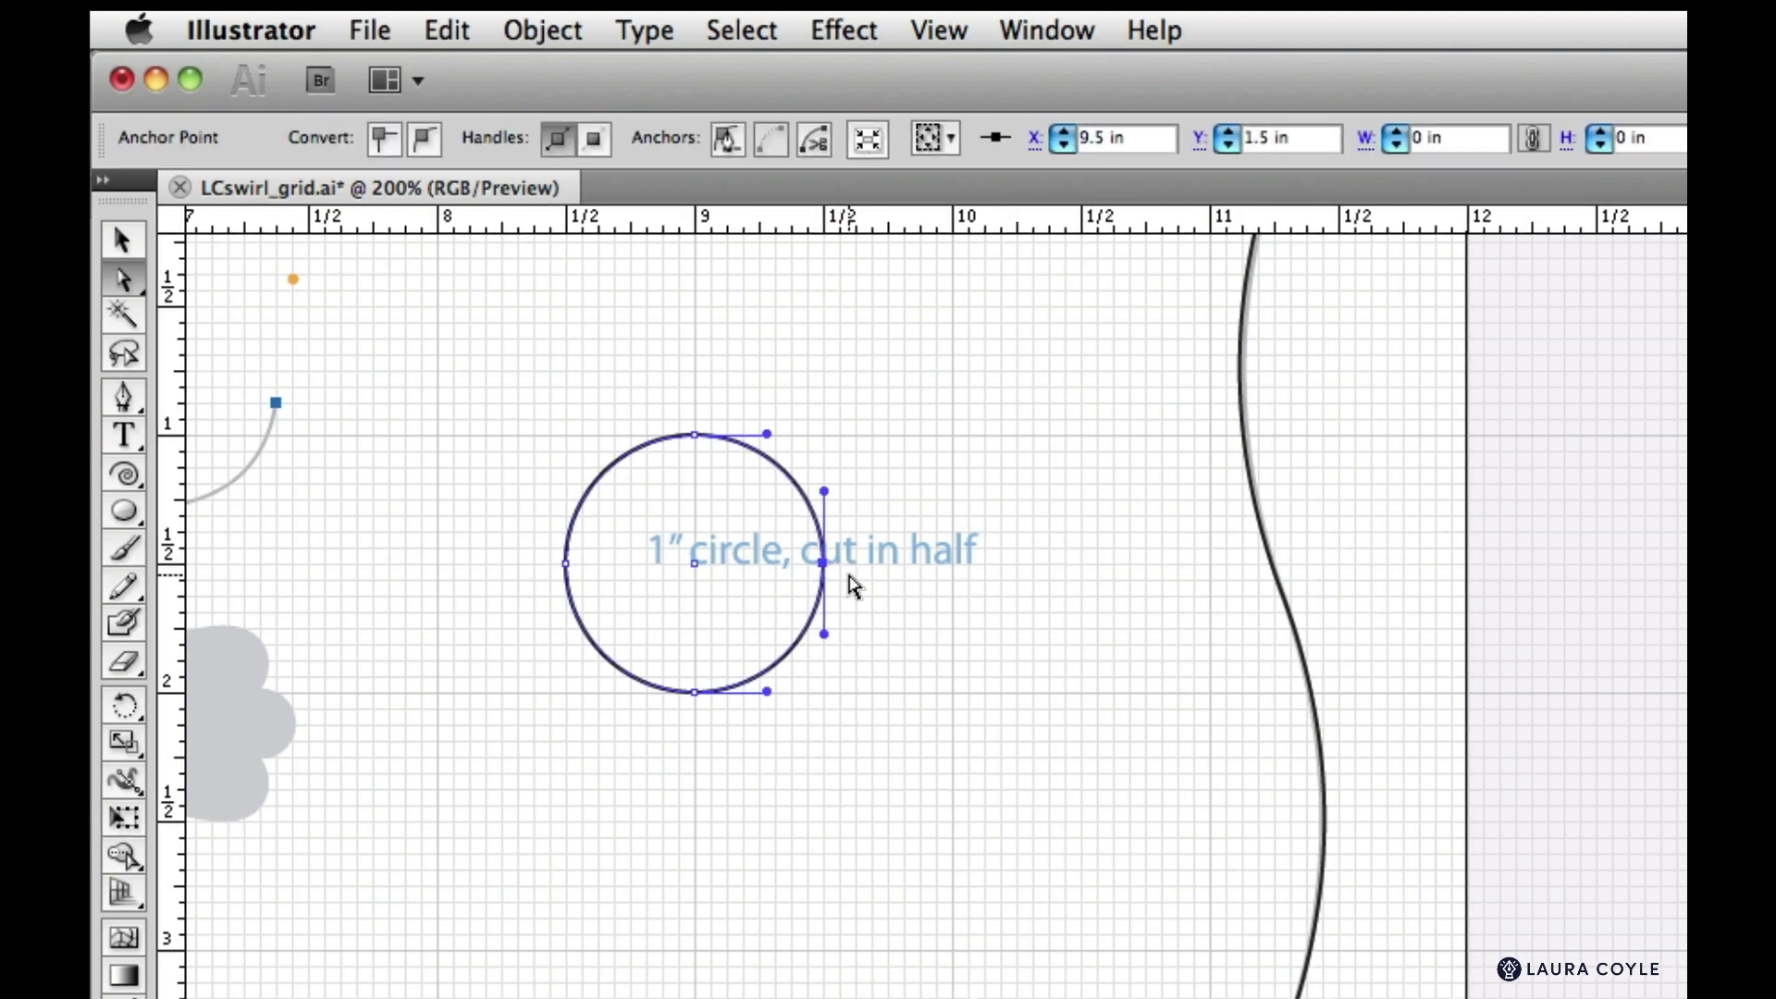
pyautogui.press('Delete')
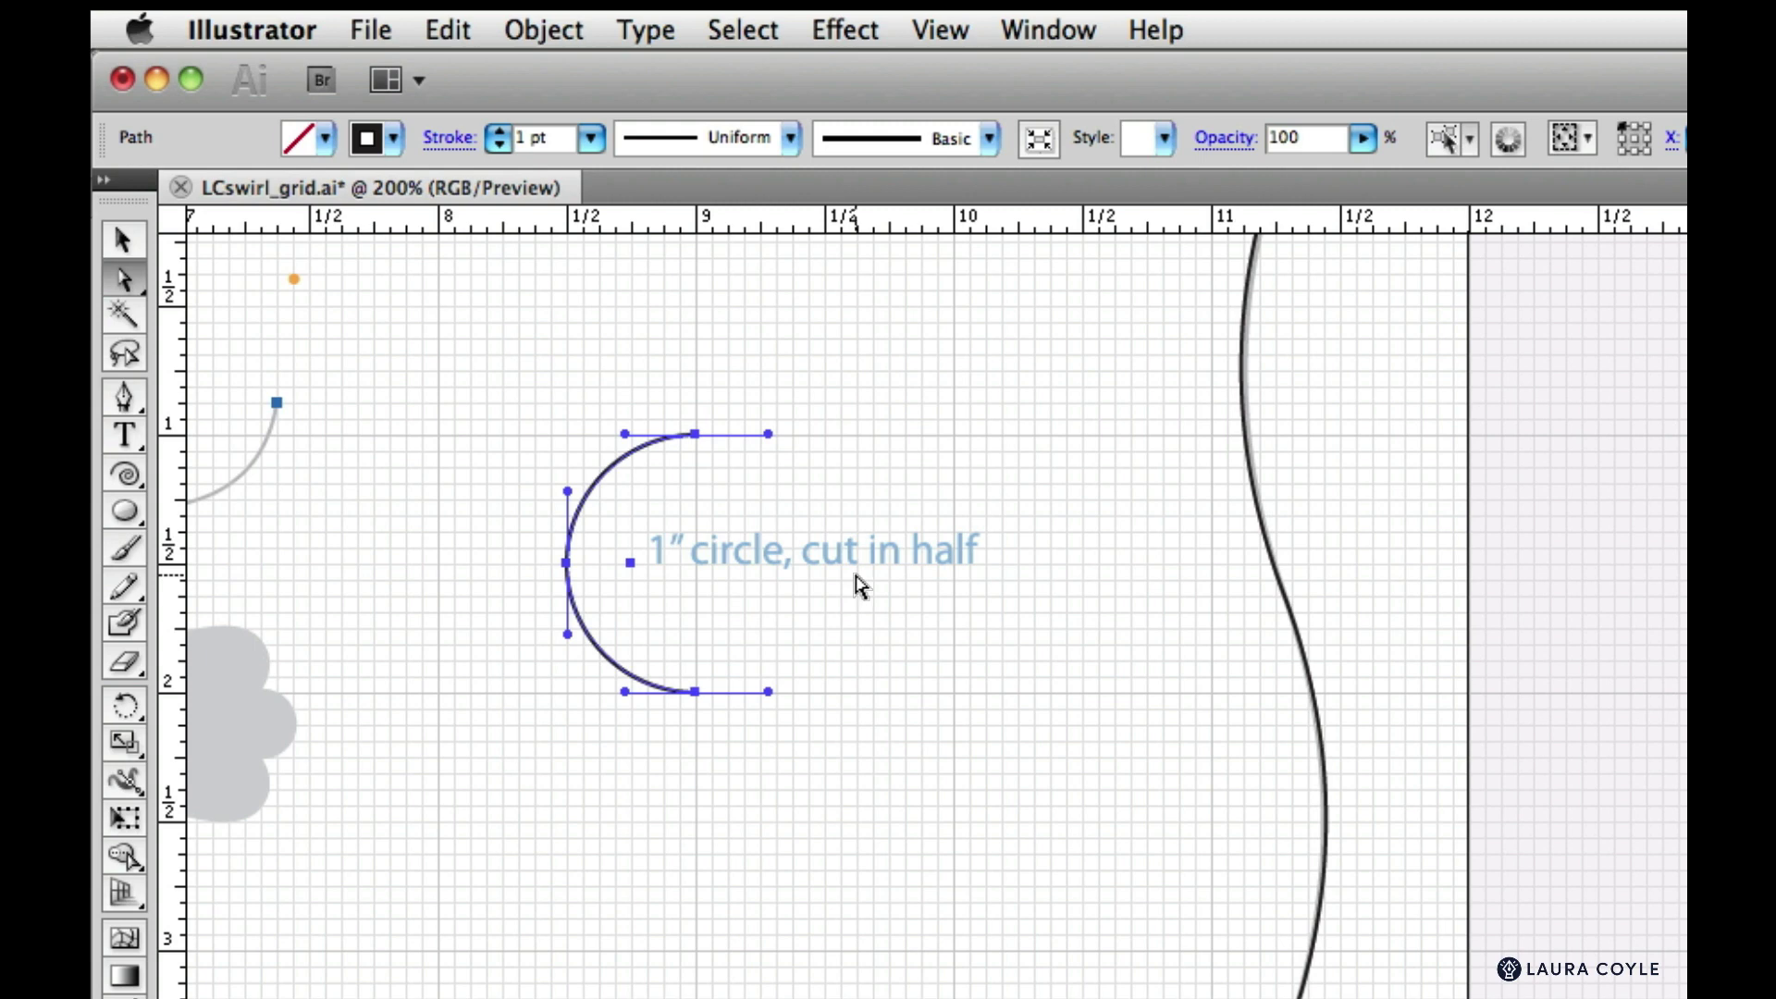
pyautogui.press('super+z')
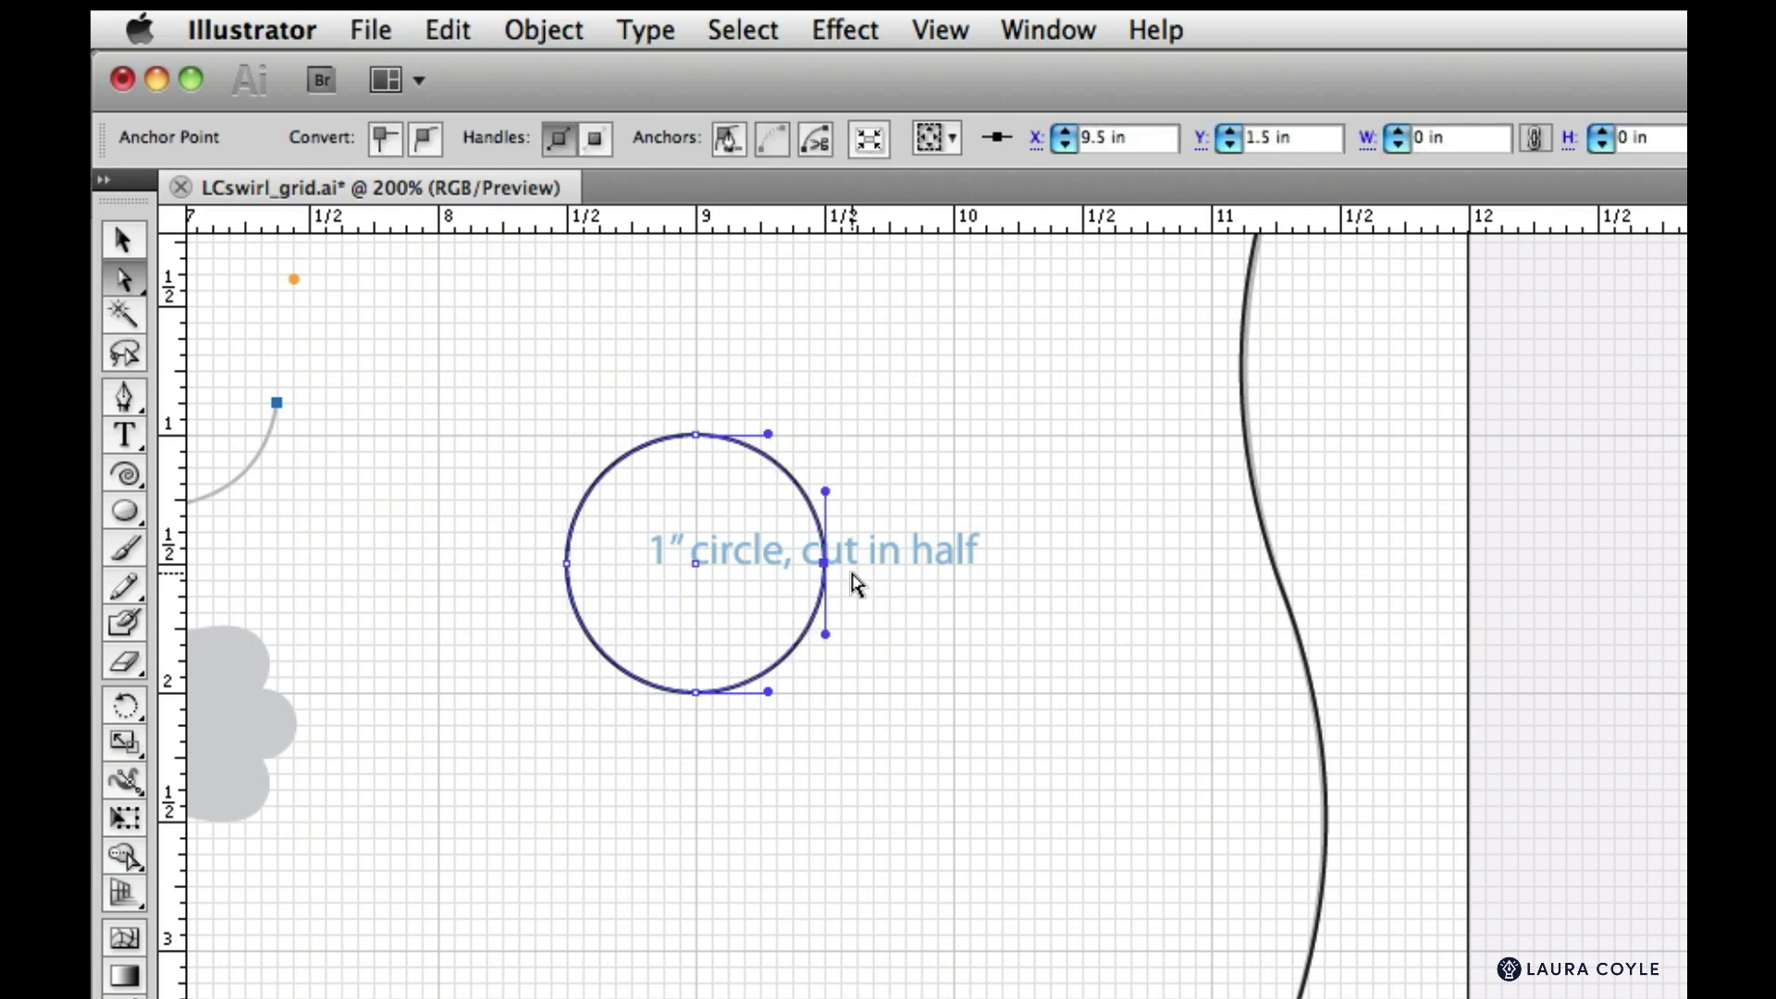
pyautogui.click(859, 588)
# Try deleting the circle's top and right anchor points together, and undo the deletion
pyautogui.moveTo(682, 375); pyautogui.dragTo(883, 585)
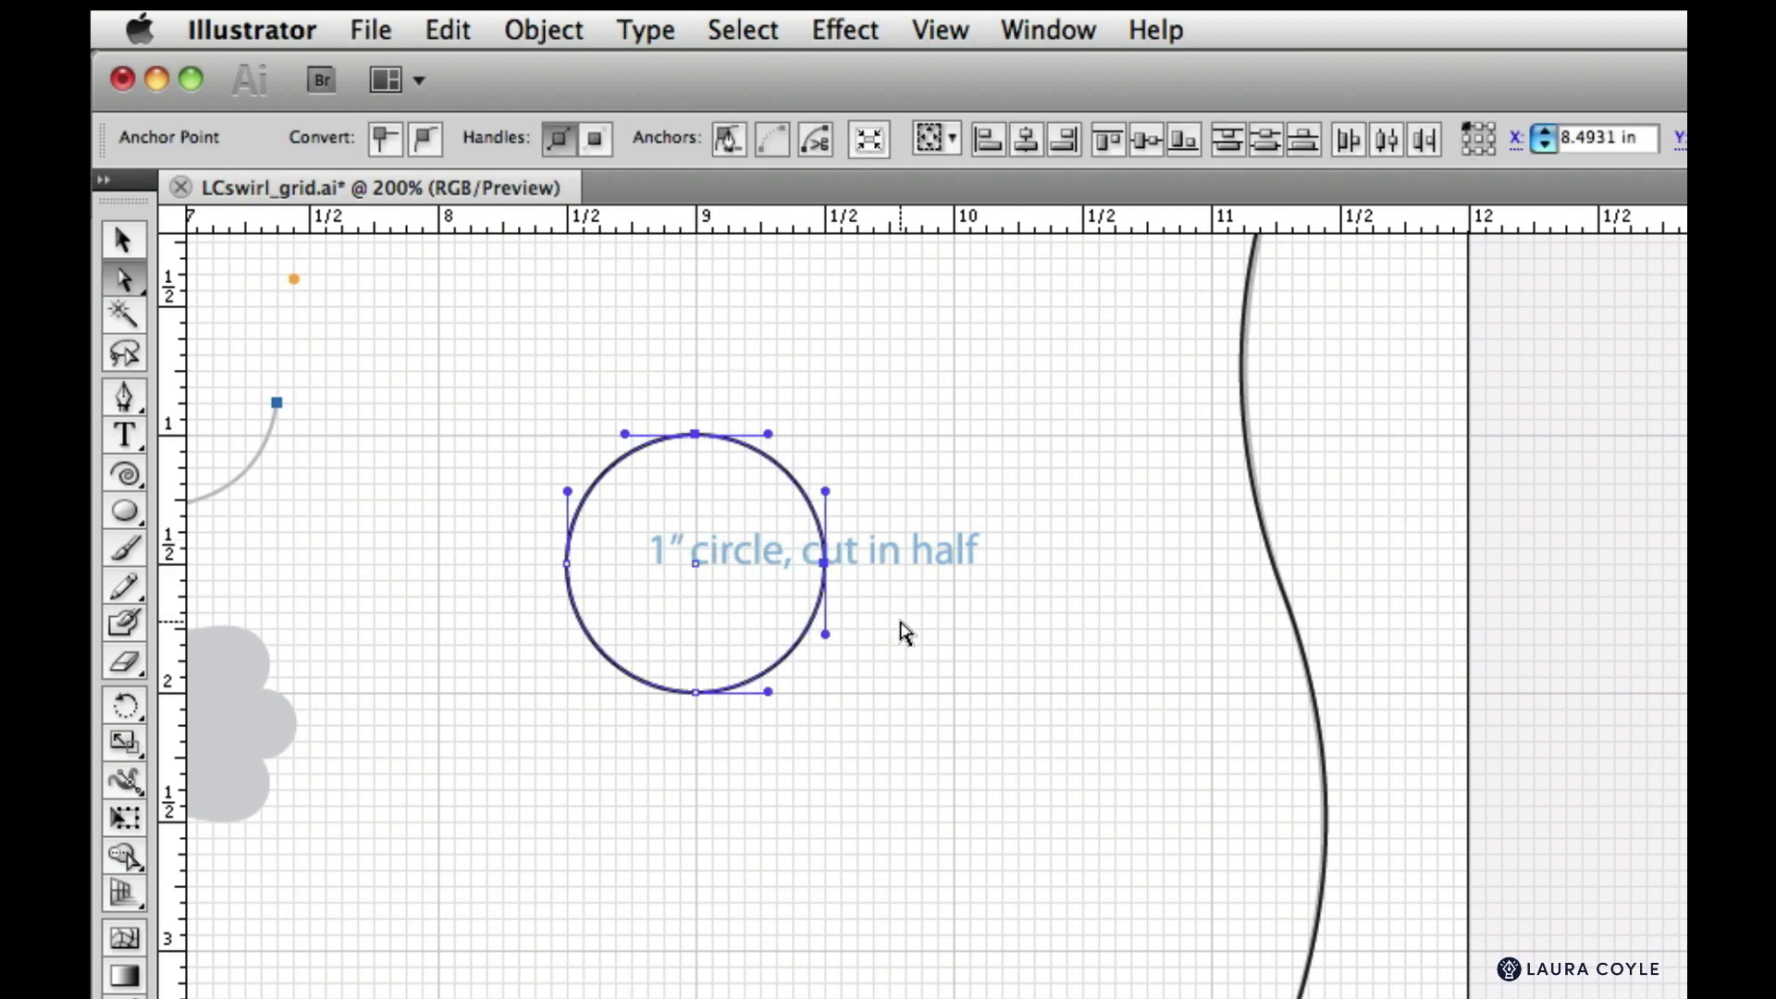
pyautogui.press('Delete')
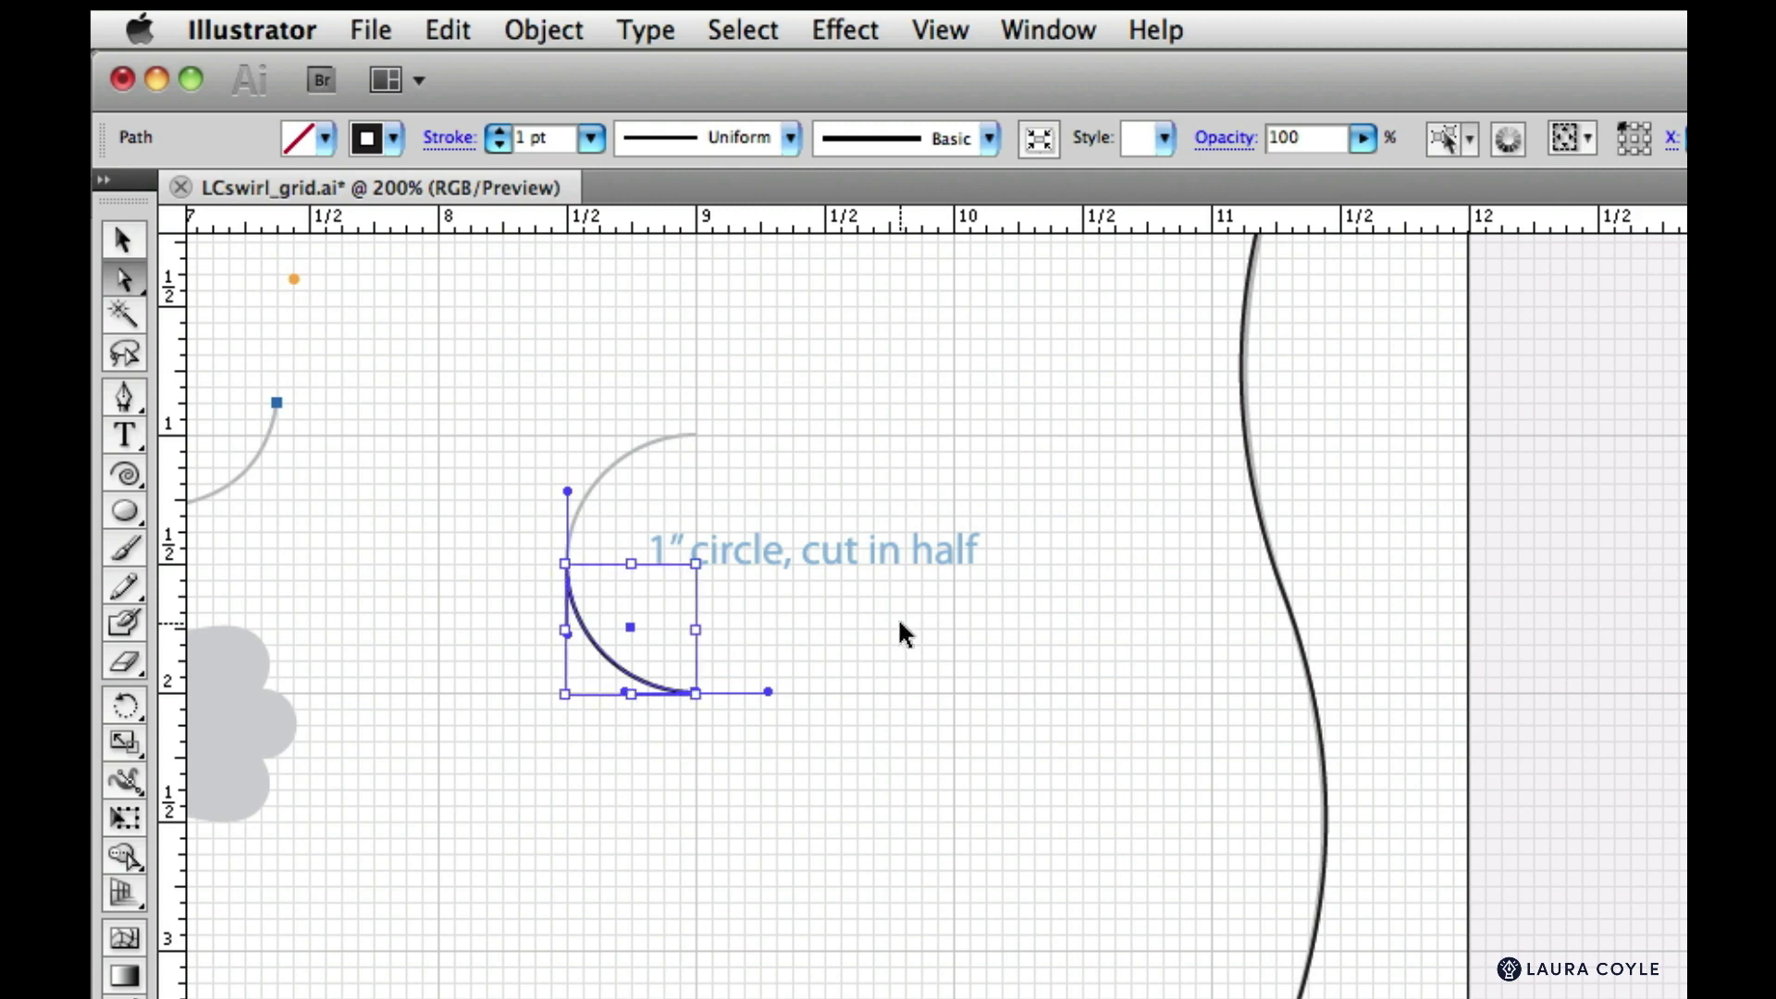
pyautogui.press('super+z')
# Cut the circle in half by selecting and deleting only its right anchor point
pyautogui.click(897, 634)
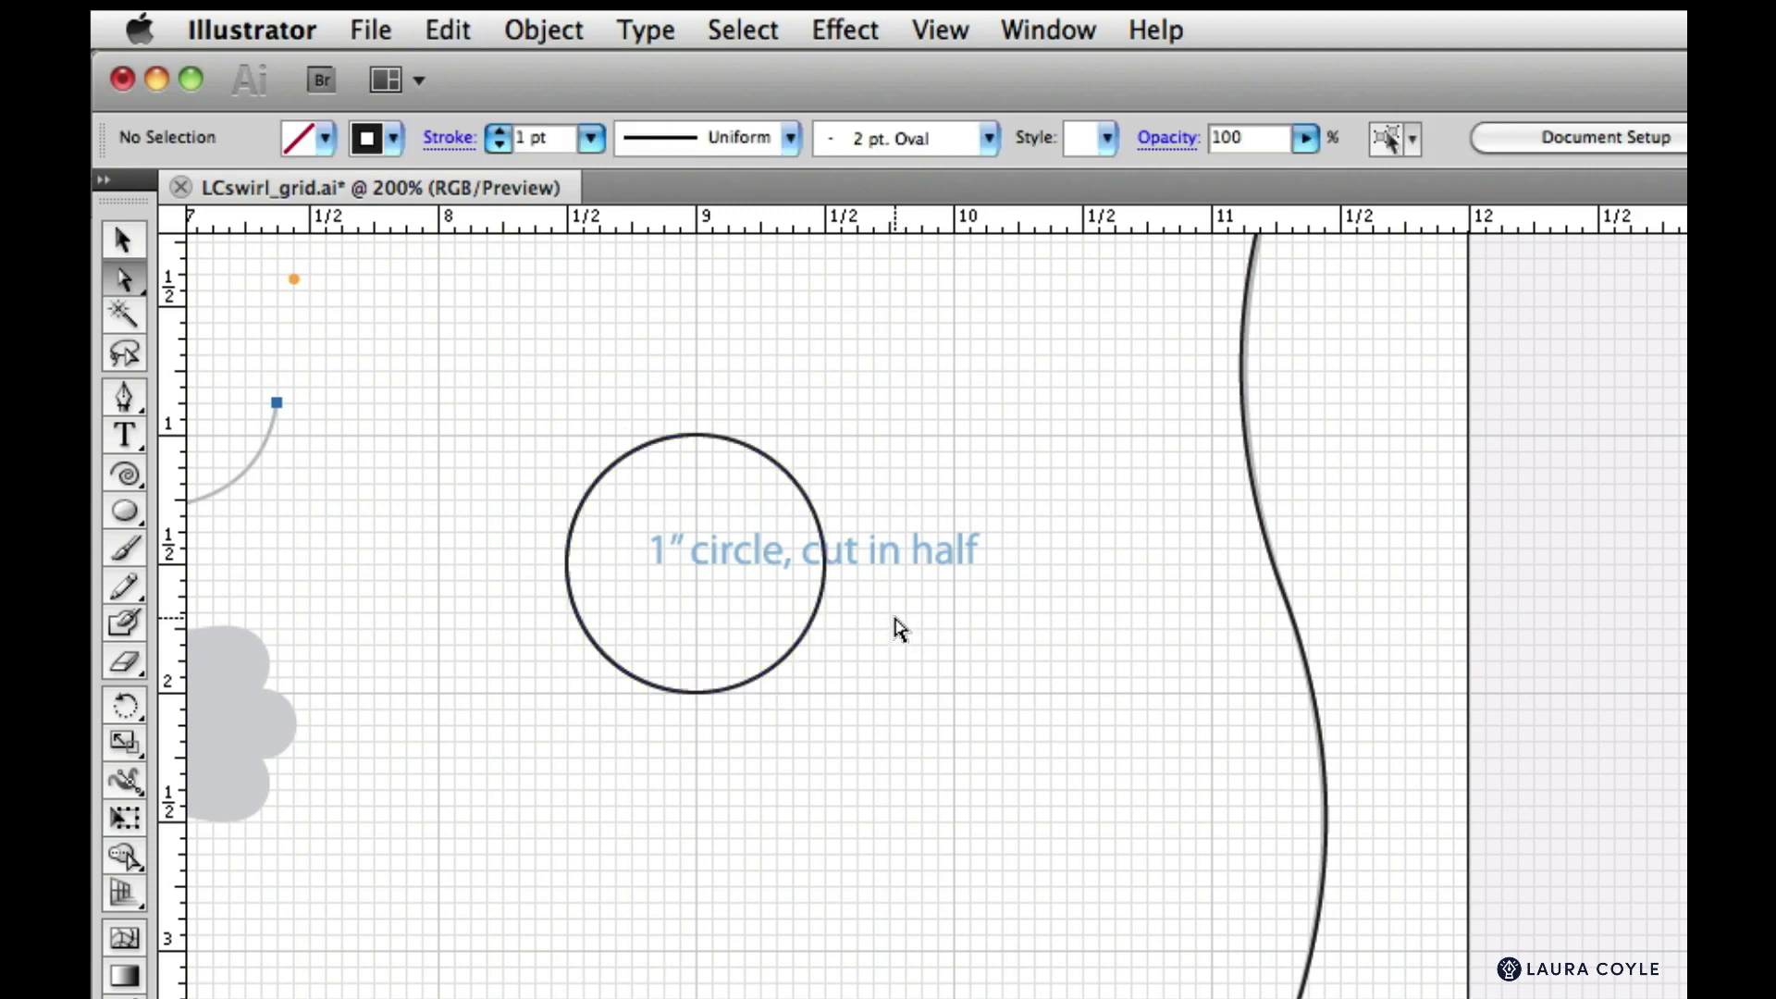
pyautogui.click(824, 563)
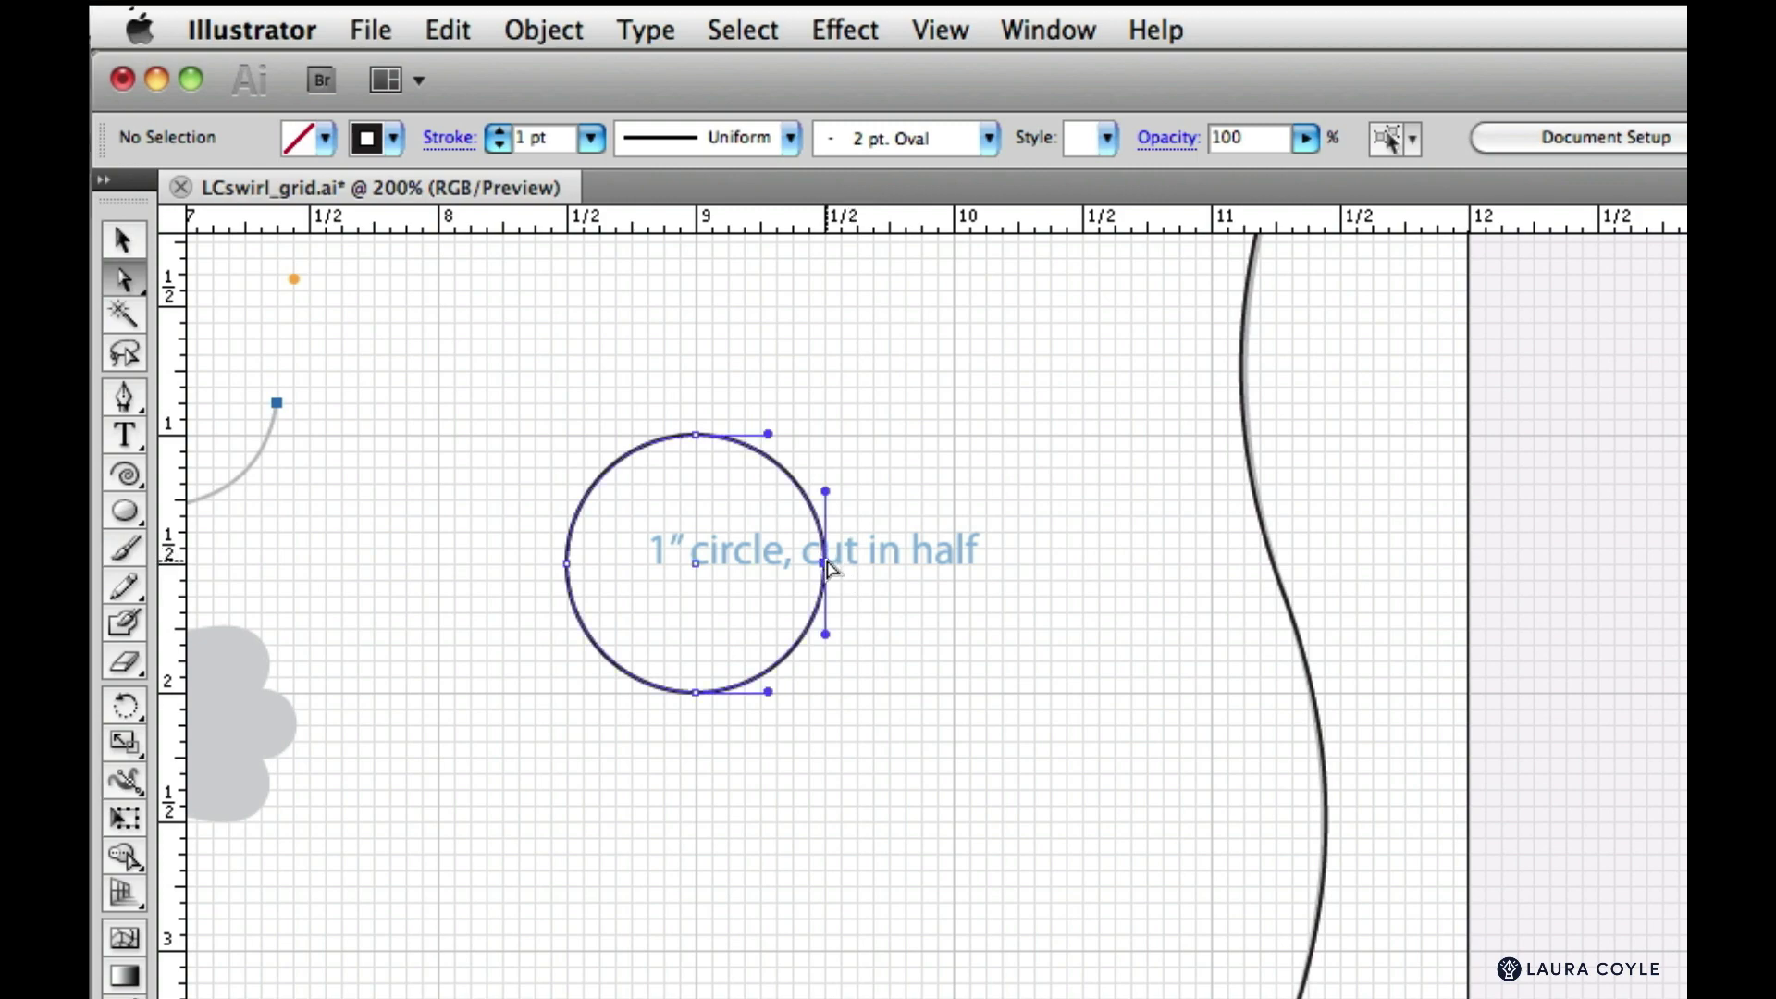
pyautogui.press('Delete')
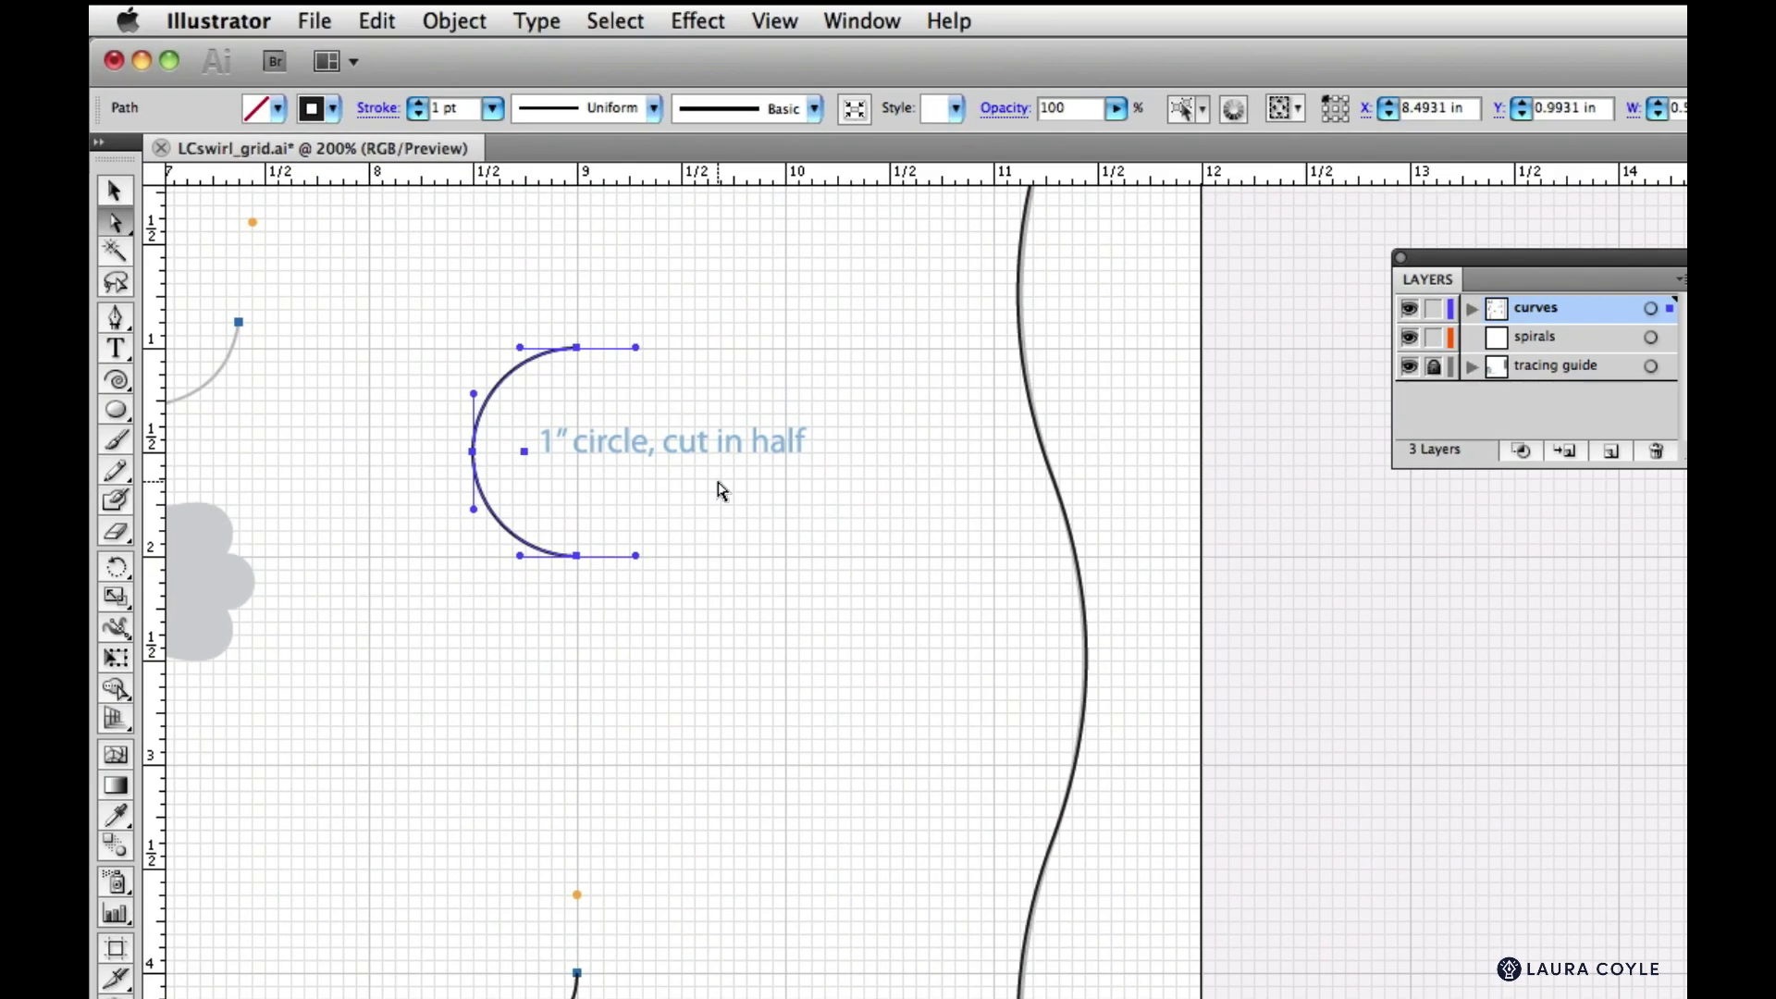
# Turn off Snap to Grid for tracing the wavy curve above the scalloped bracket shape
pyautogui.moveTo(476, 431); pyautogui.dragTo(920, 470)
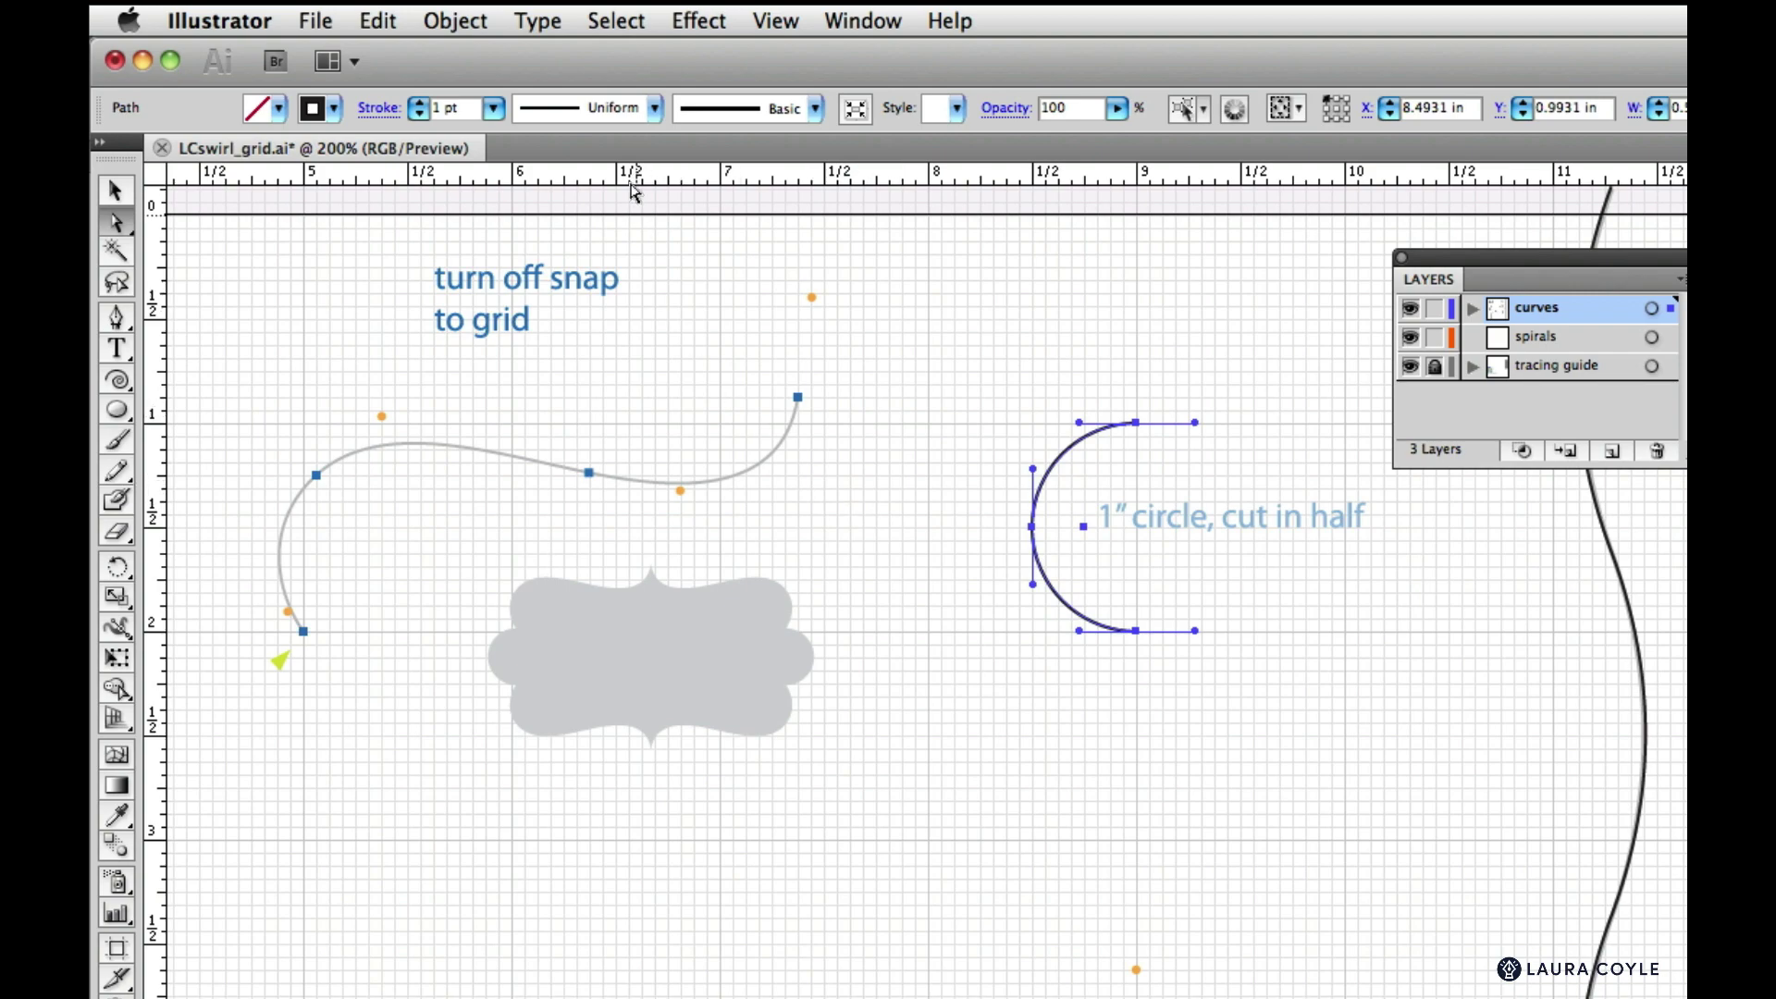
pyautogui.click(775, 22)
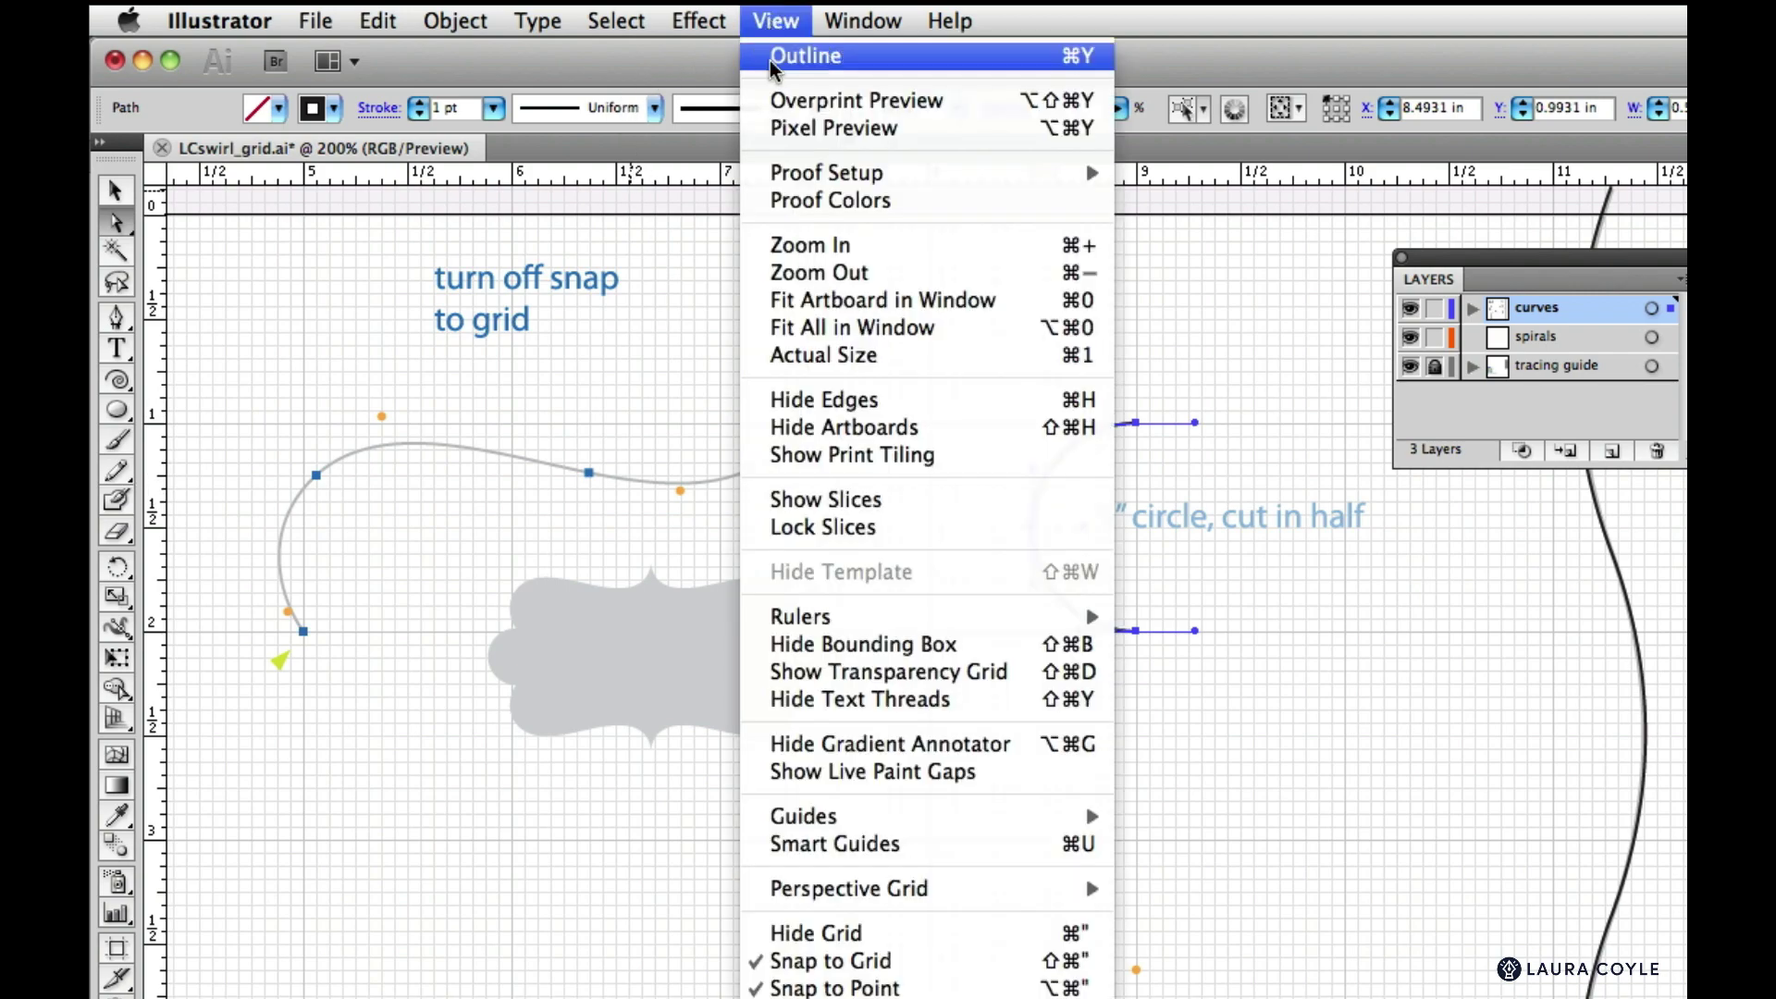
pyautogui.click(910, 973)
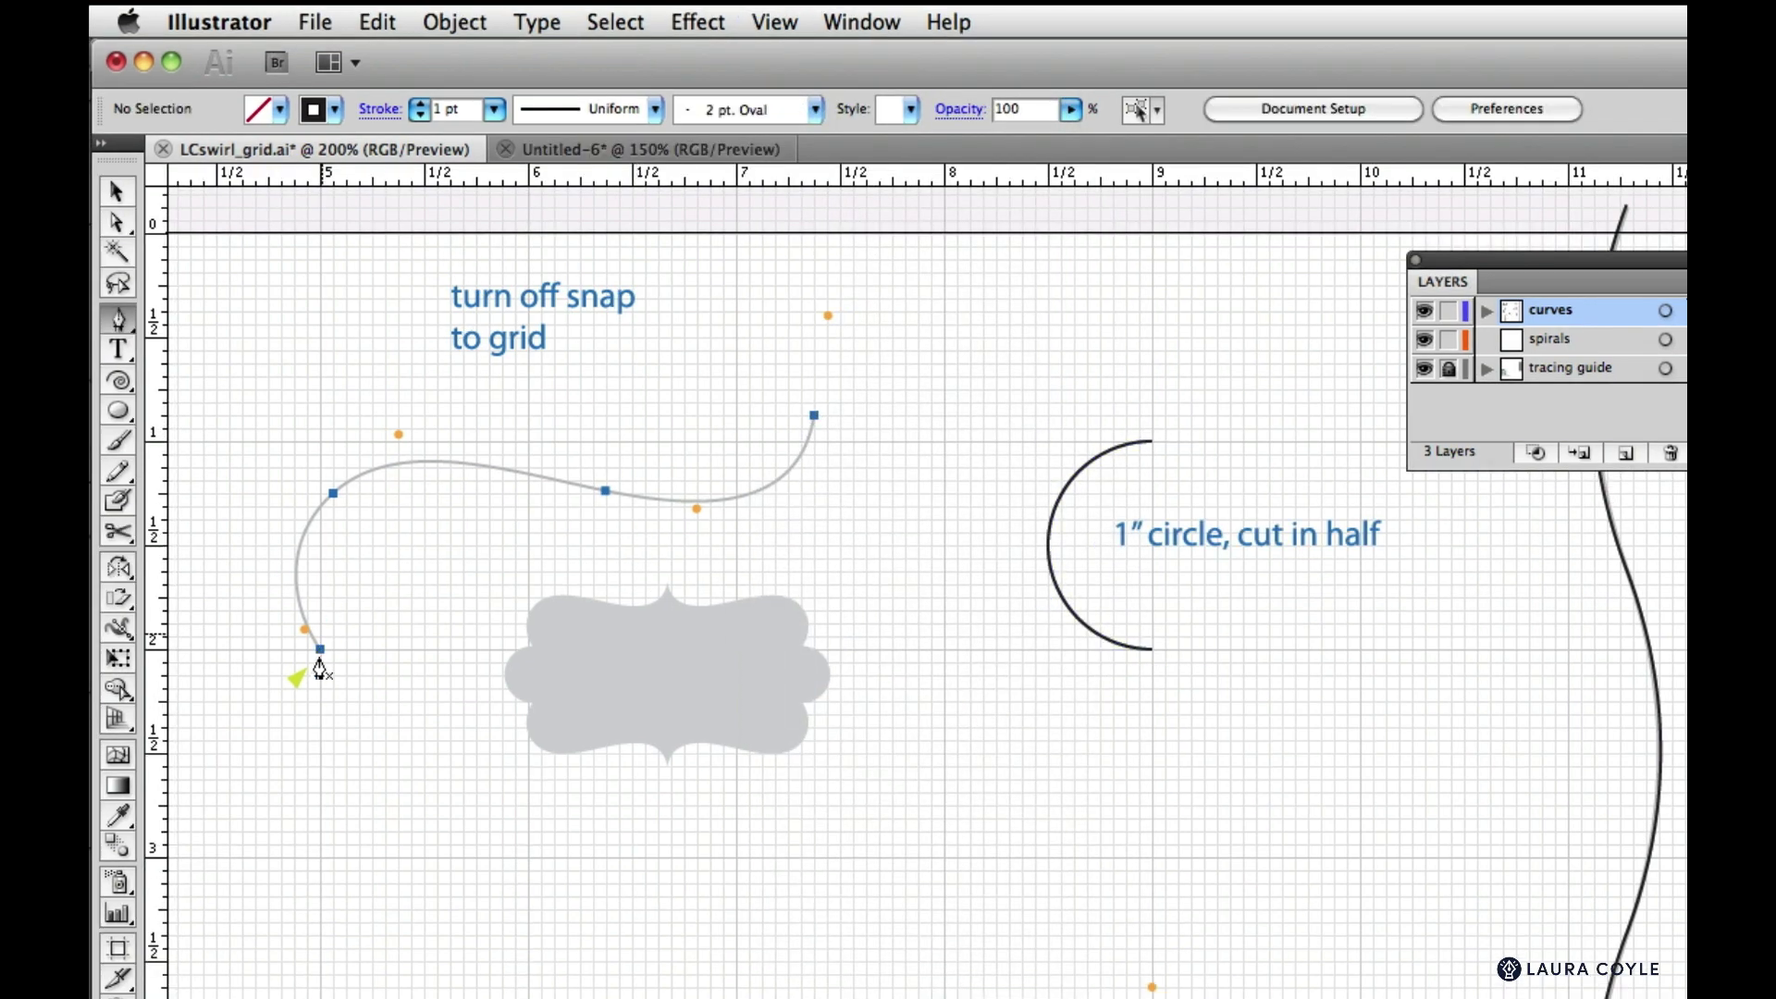
# Trace the wavy guide above the scalloped bracket with four smooth Pen anchors, extending their handles to the orange dots, and deselect the path
pyautogui.moveTo(319, 651); pyautogui.dragTo(308, 636)
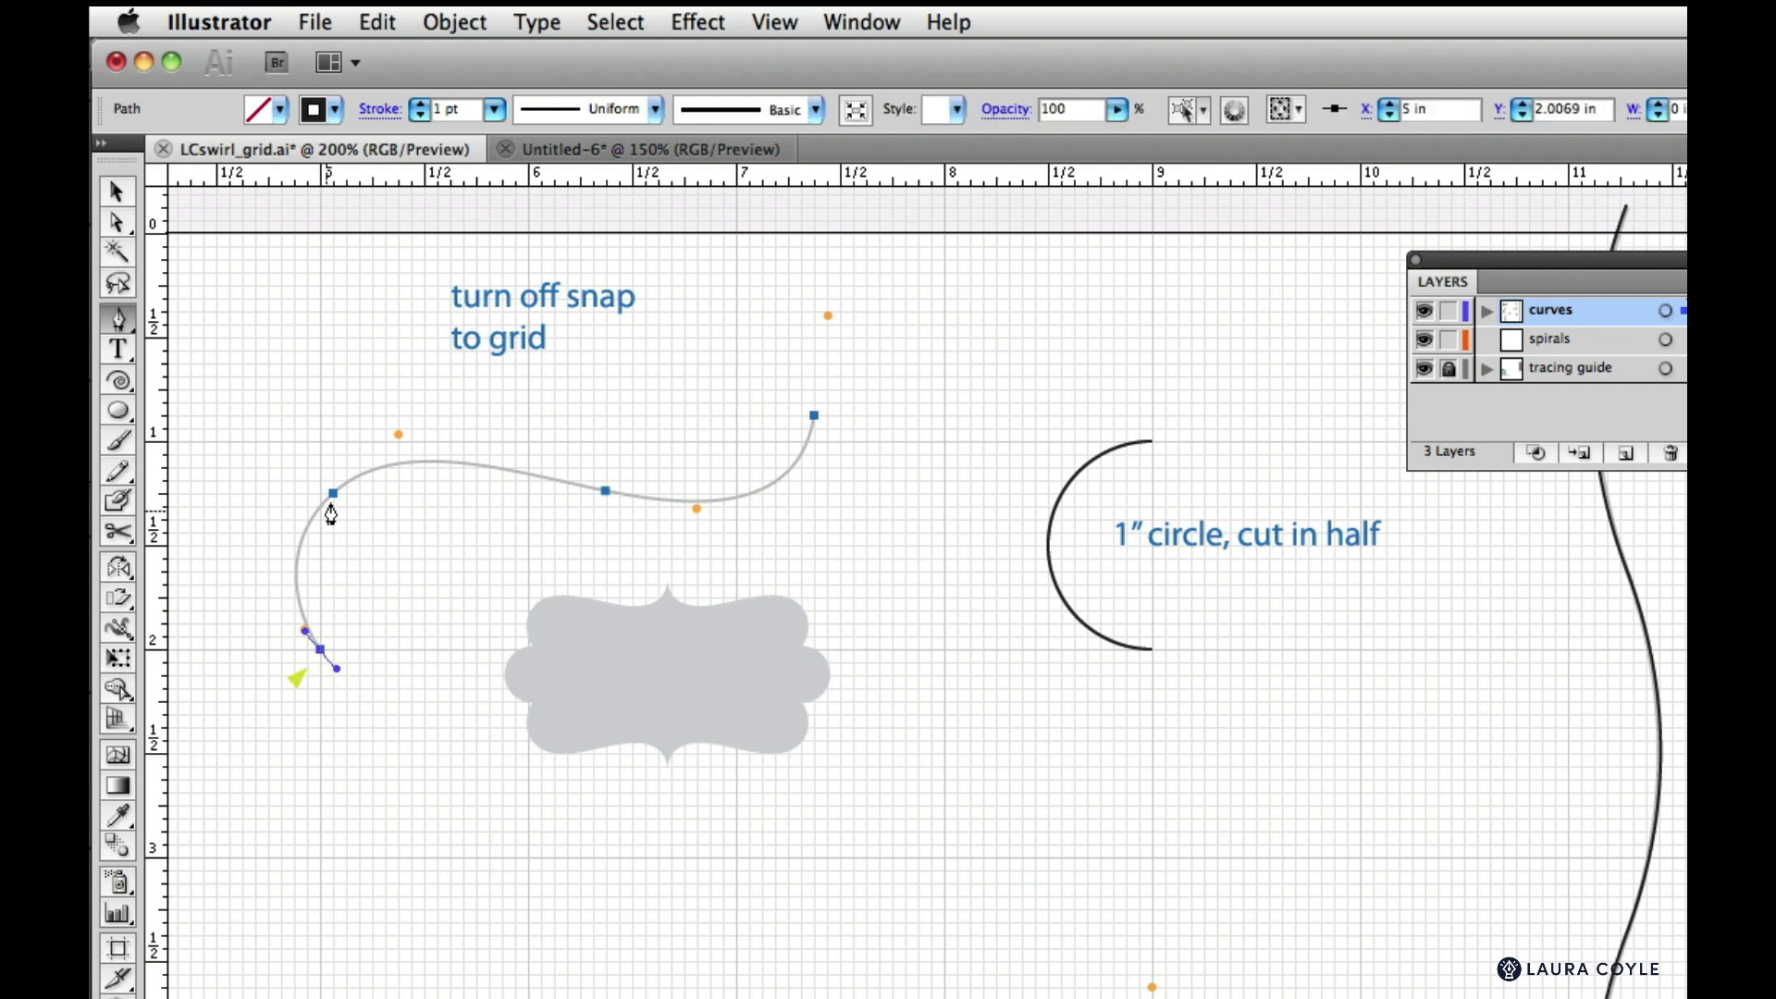
pyautogui.moveTo(331, 495); pyautogui.dragTo(396, 444)
pyautogui.moveTo(606, 495); pyautogui.dragTo(697, 511)
pyautogui.moveTo(814, 418); pyautogui.dragTo(829, 318)
pyautogui.press('v')
pyautogui.click(931, 568)
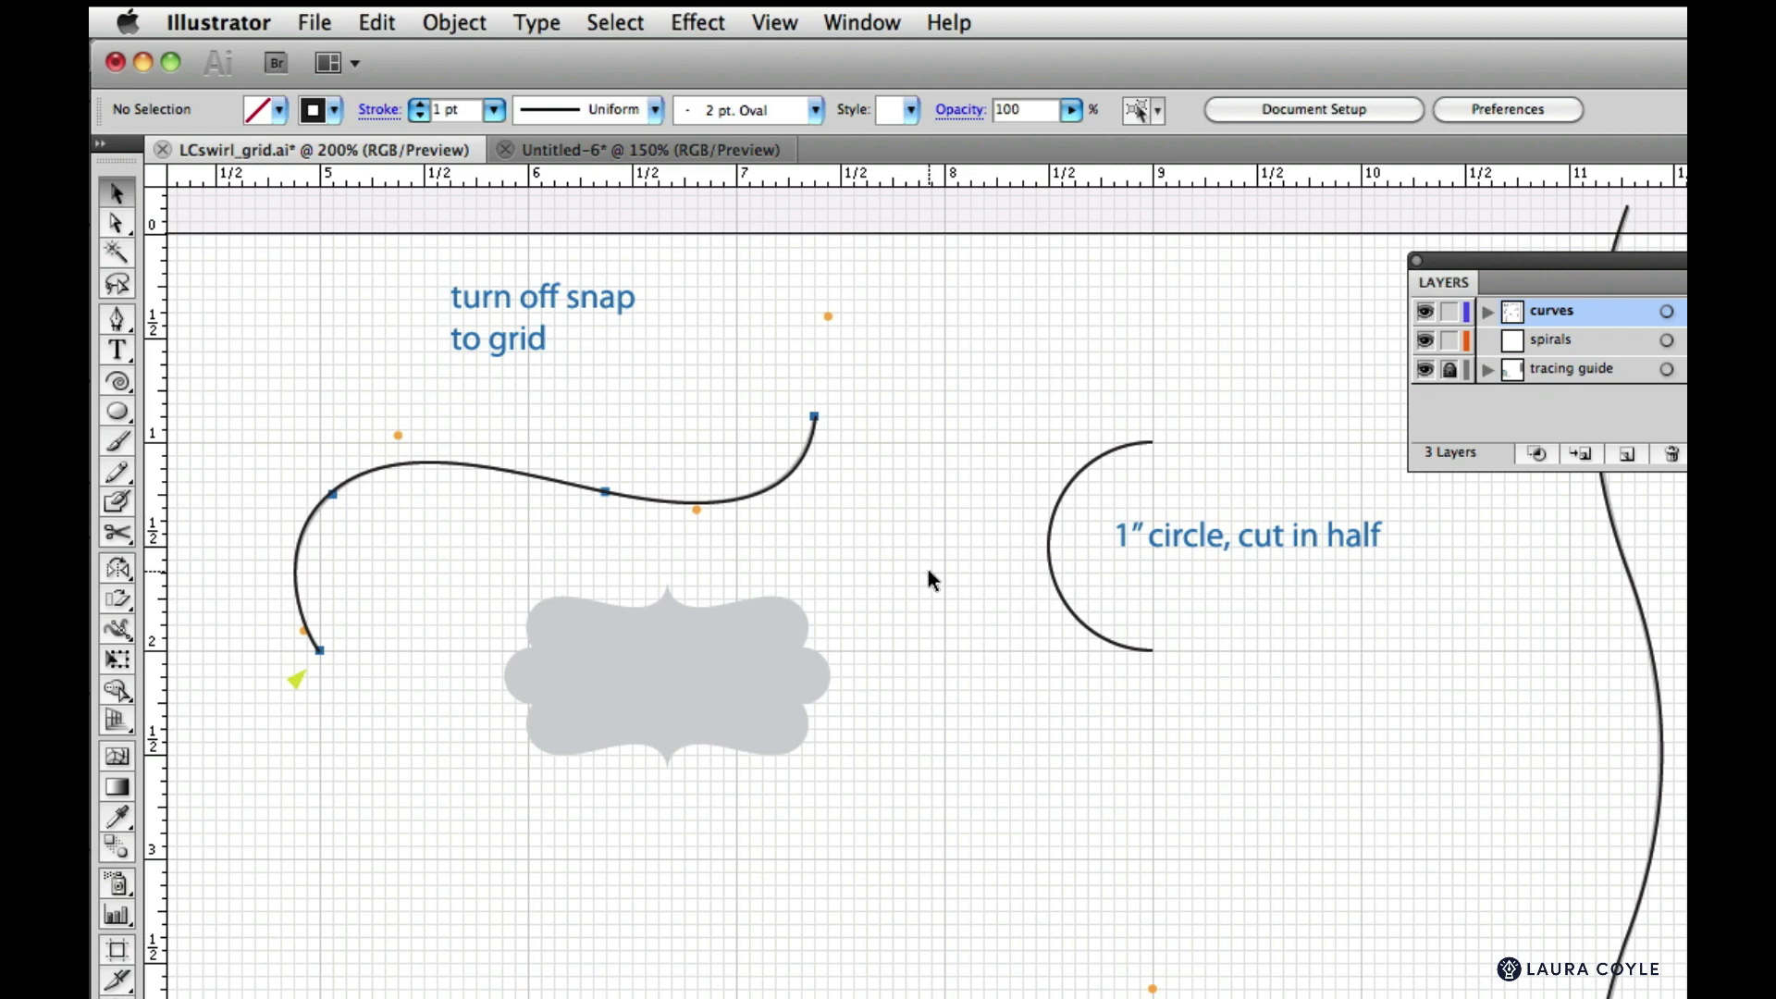
# Hide the tracing guide layer and examine the anchor points and handles of the wavy curve and half circle
pyautogui.click(1425, 373)
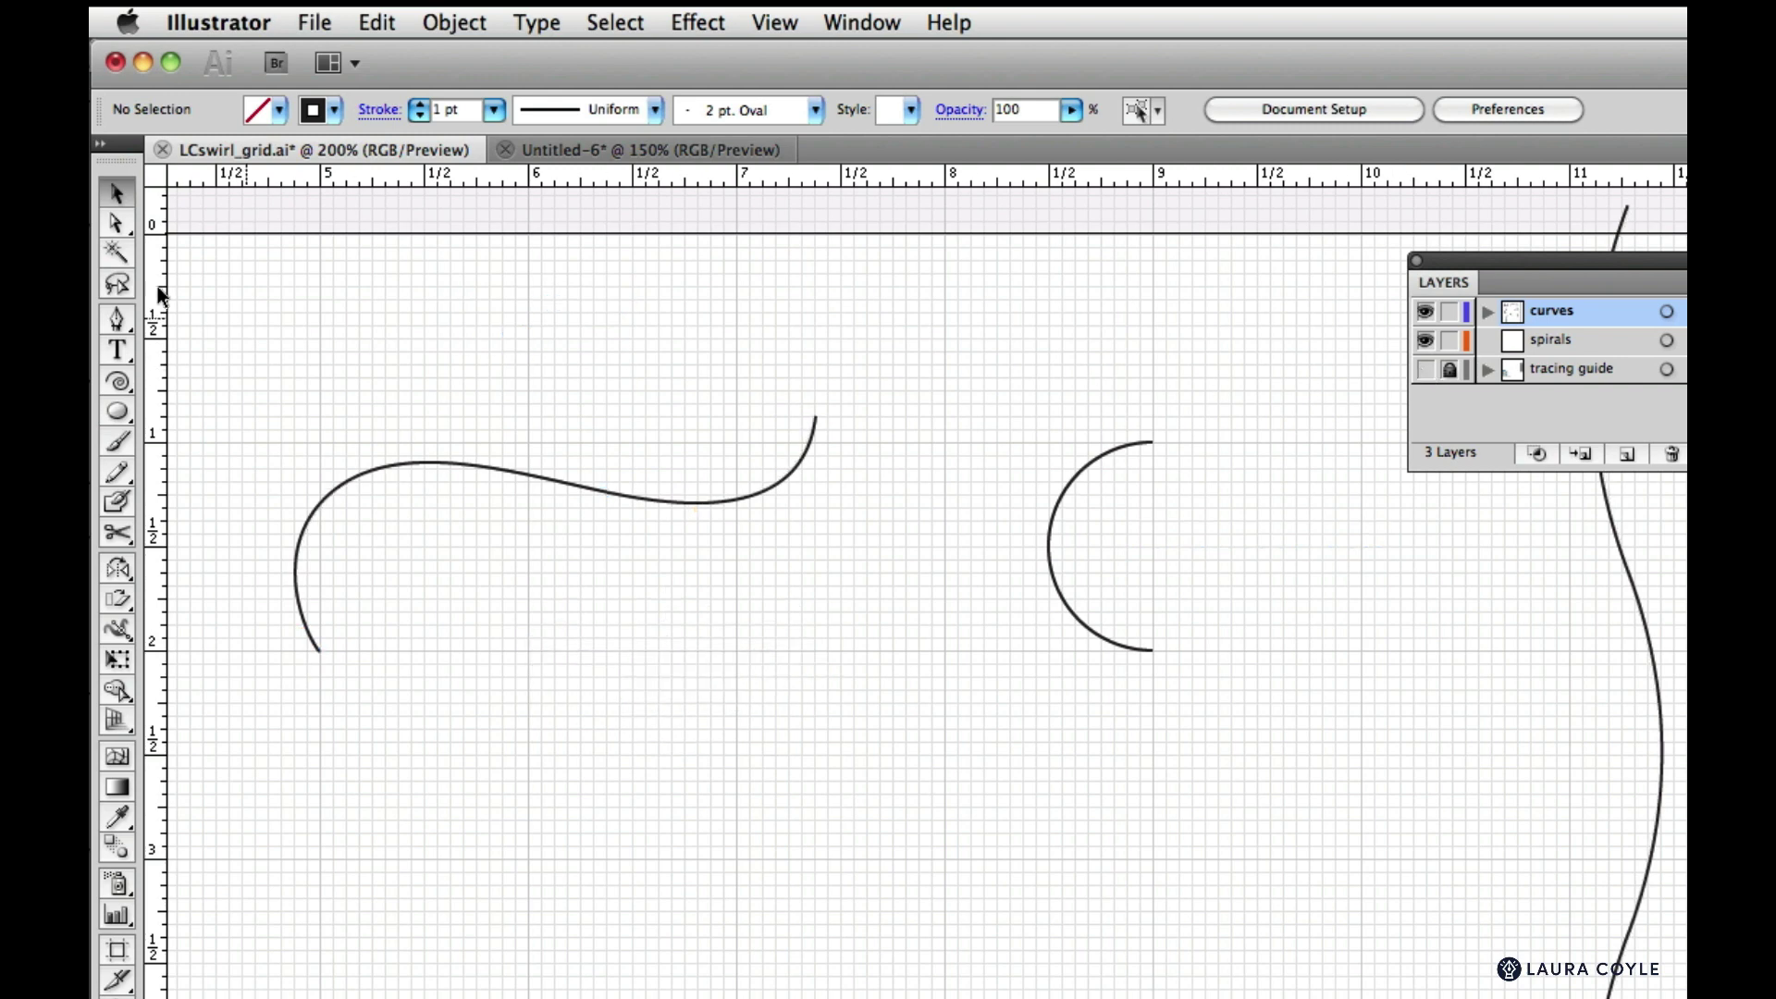
pyautogui.click(117, 223)
pyautogui.moveTo(227, 347); pyautogui.dragTo(930, 709)
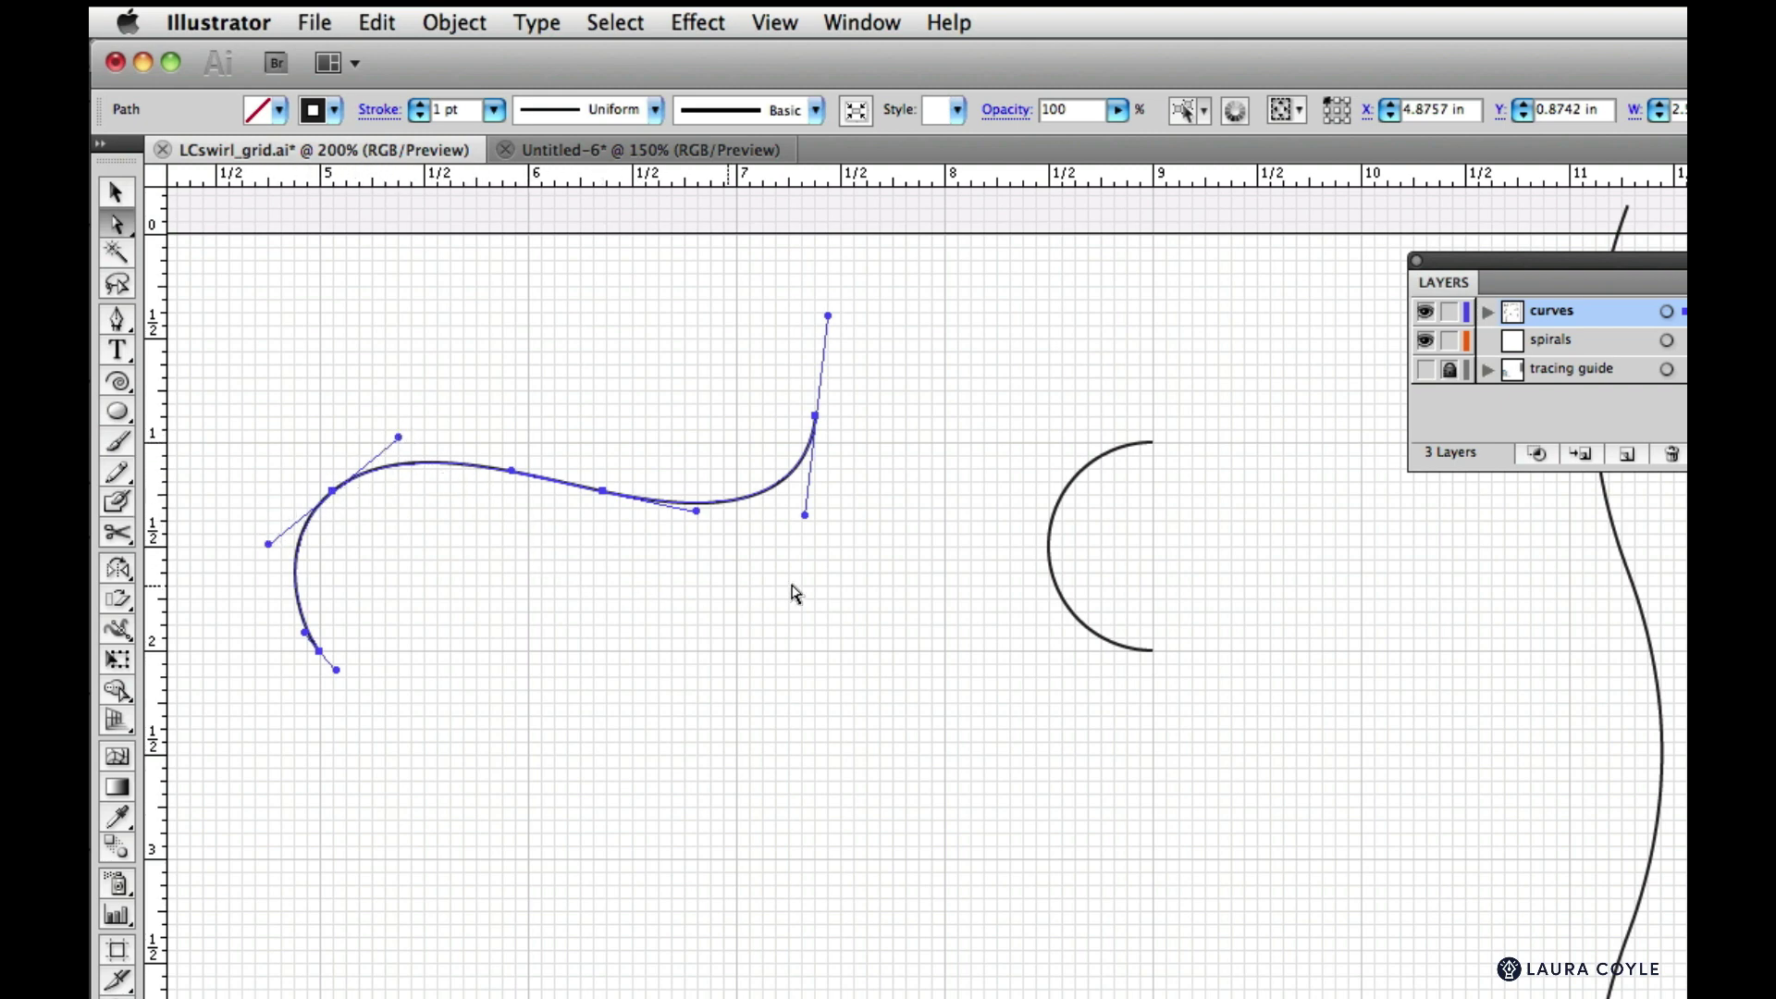
pyautogui.moveTo(993, 459); pyautogui.dragTo(1107, 615)
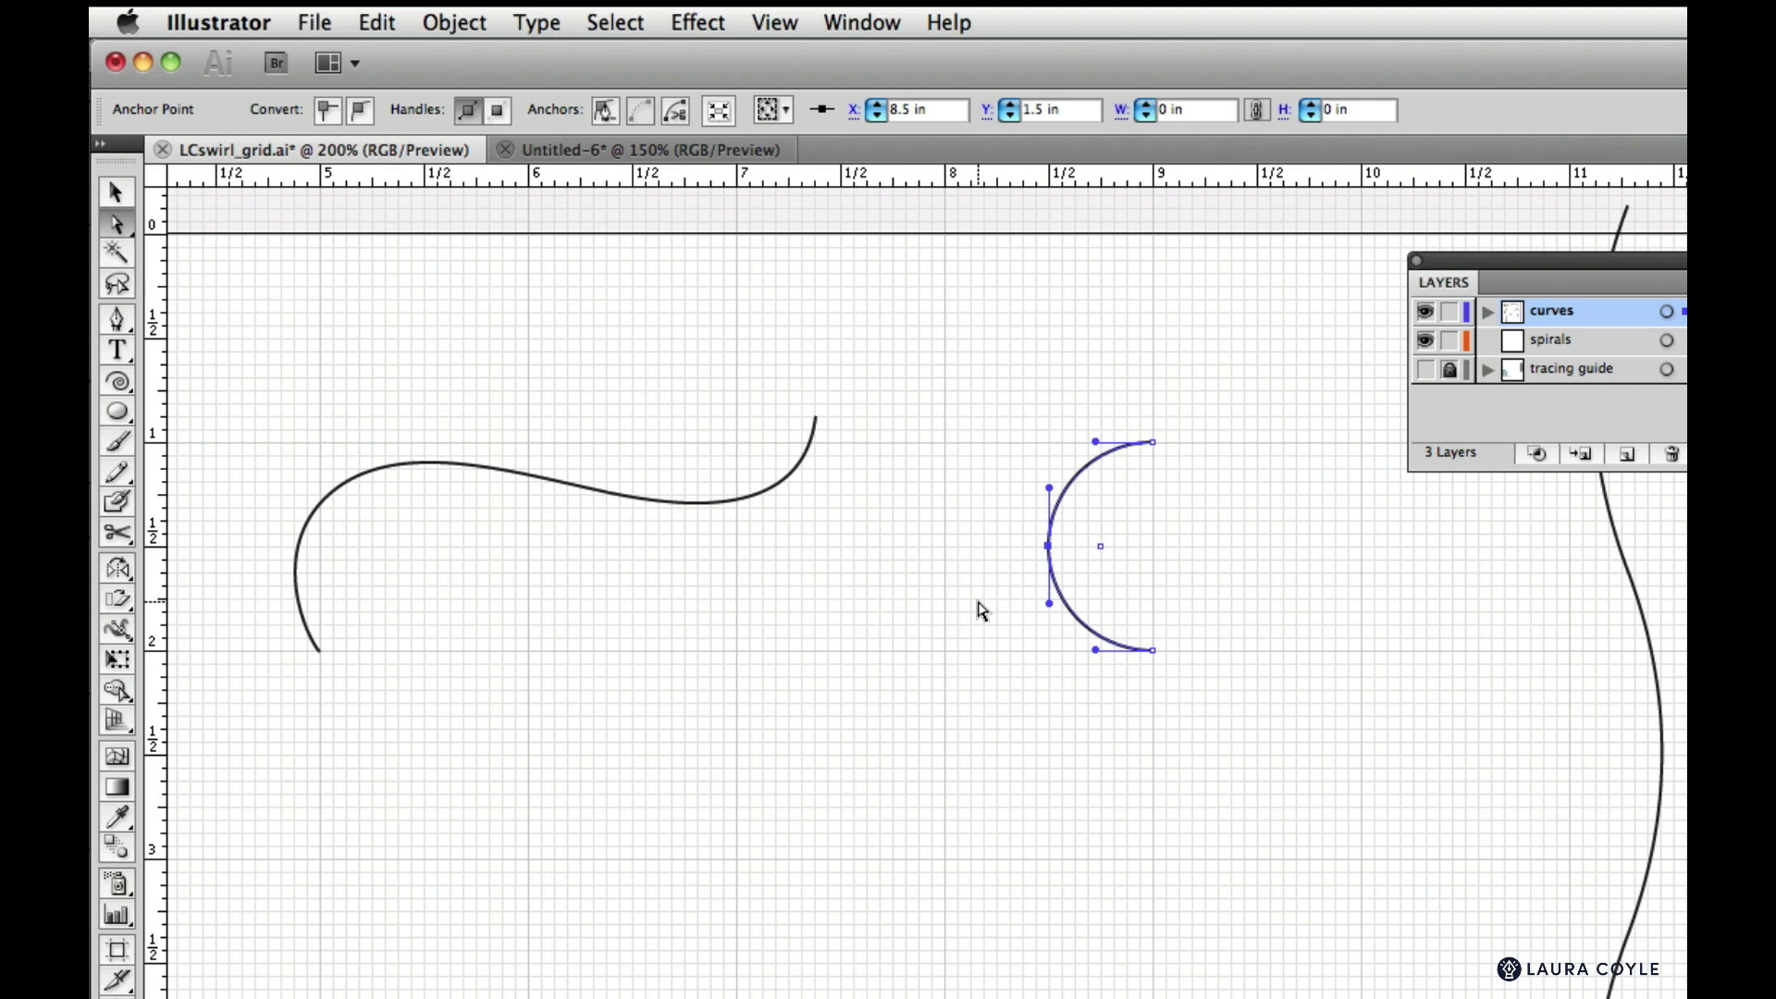
pyautogui.moveTo(255, 379); pyautogui.dragTo(1198, 713)
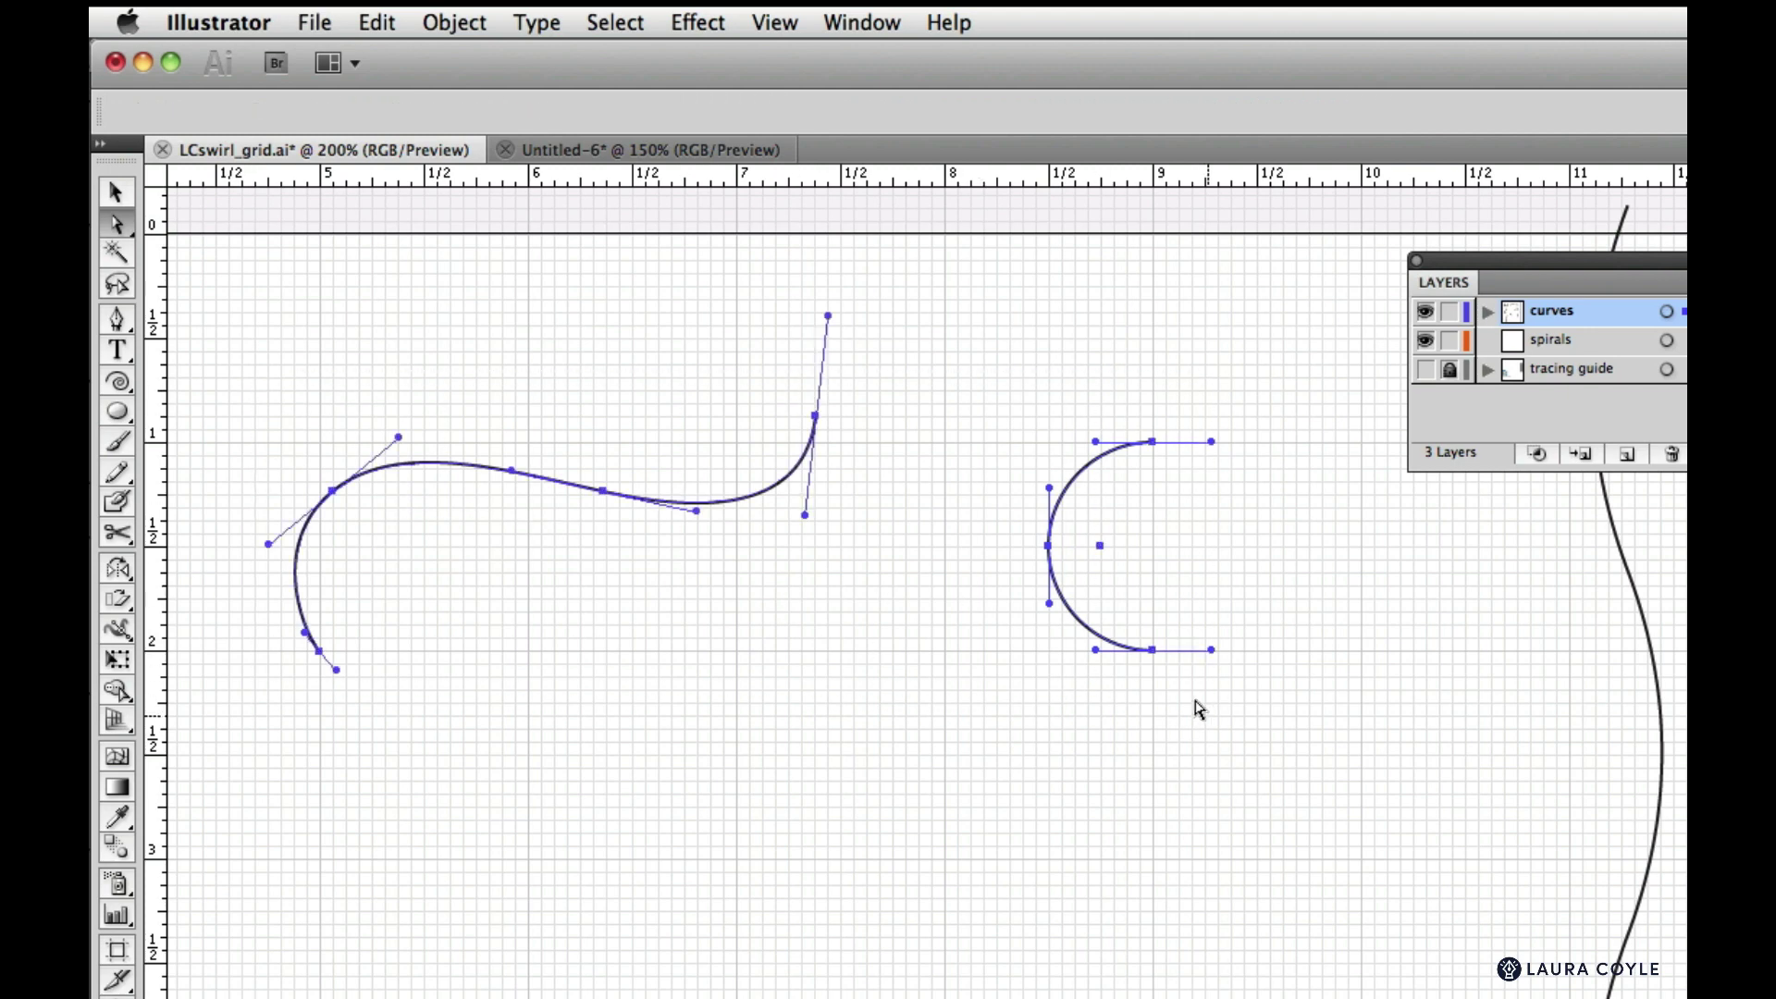
pyautogui.press('v')
pyautogui.click(944, 635)
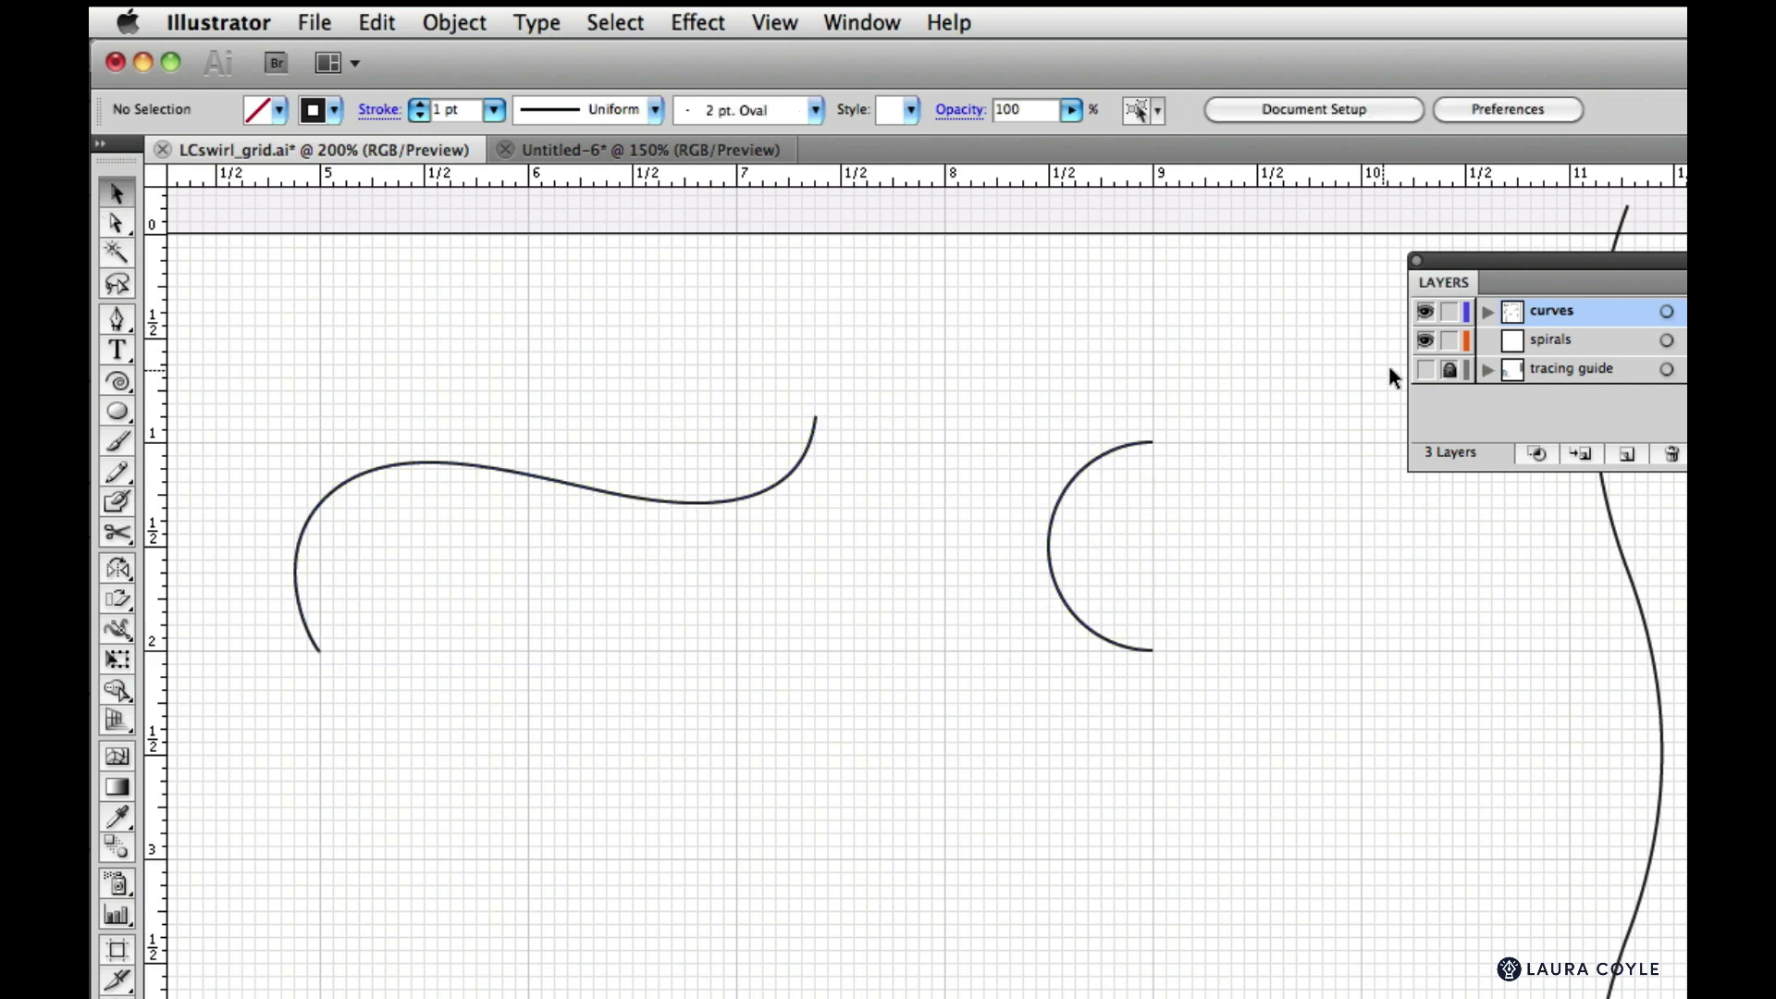
# Show the tracing guide layer again beneath the finished curves
pyautogui.click(1424, 370)
pyautogui.press('super+minus')
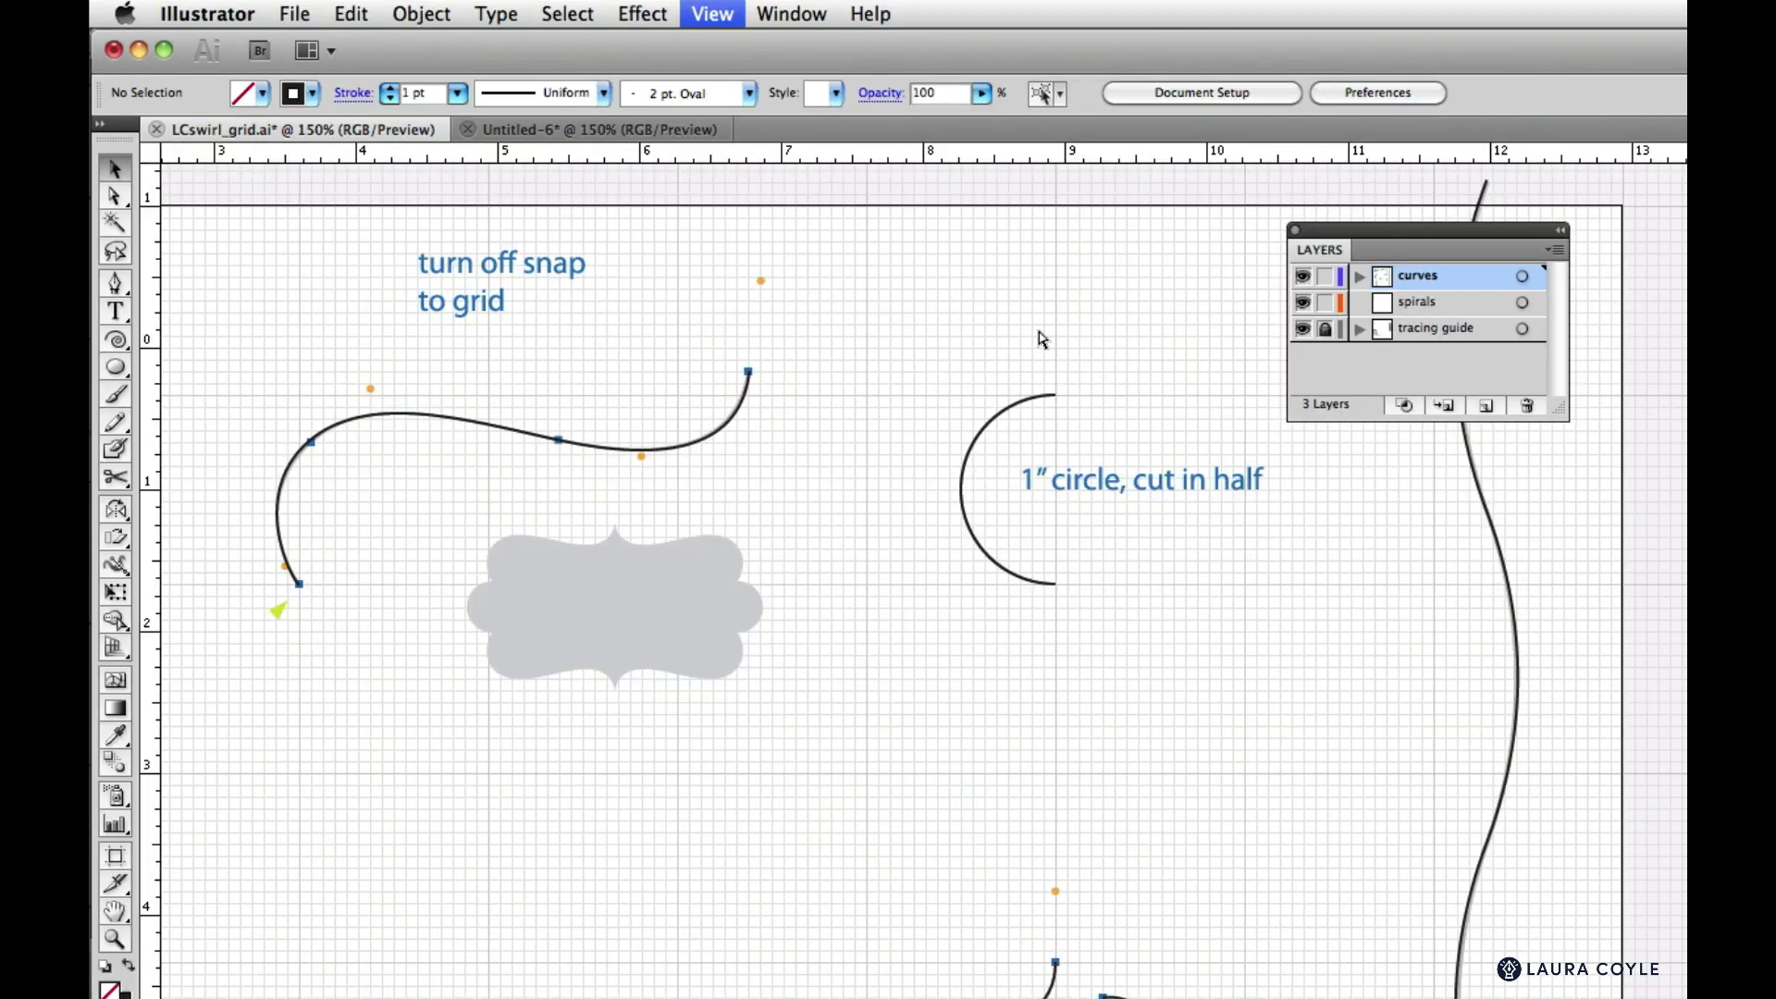
pyautogui.press('super+minus')
pyautogui.moveTo(651, 911); pyautogui.dragTo(602, 586)
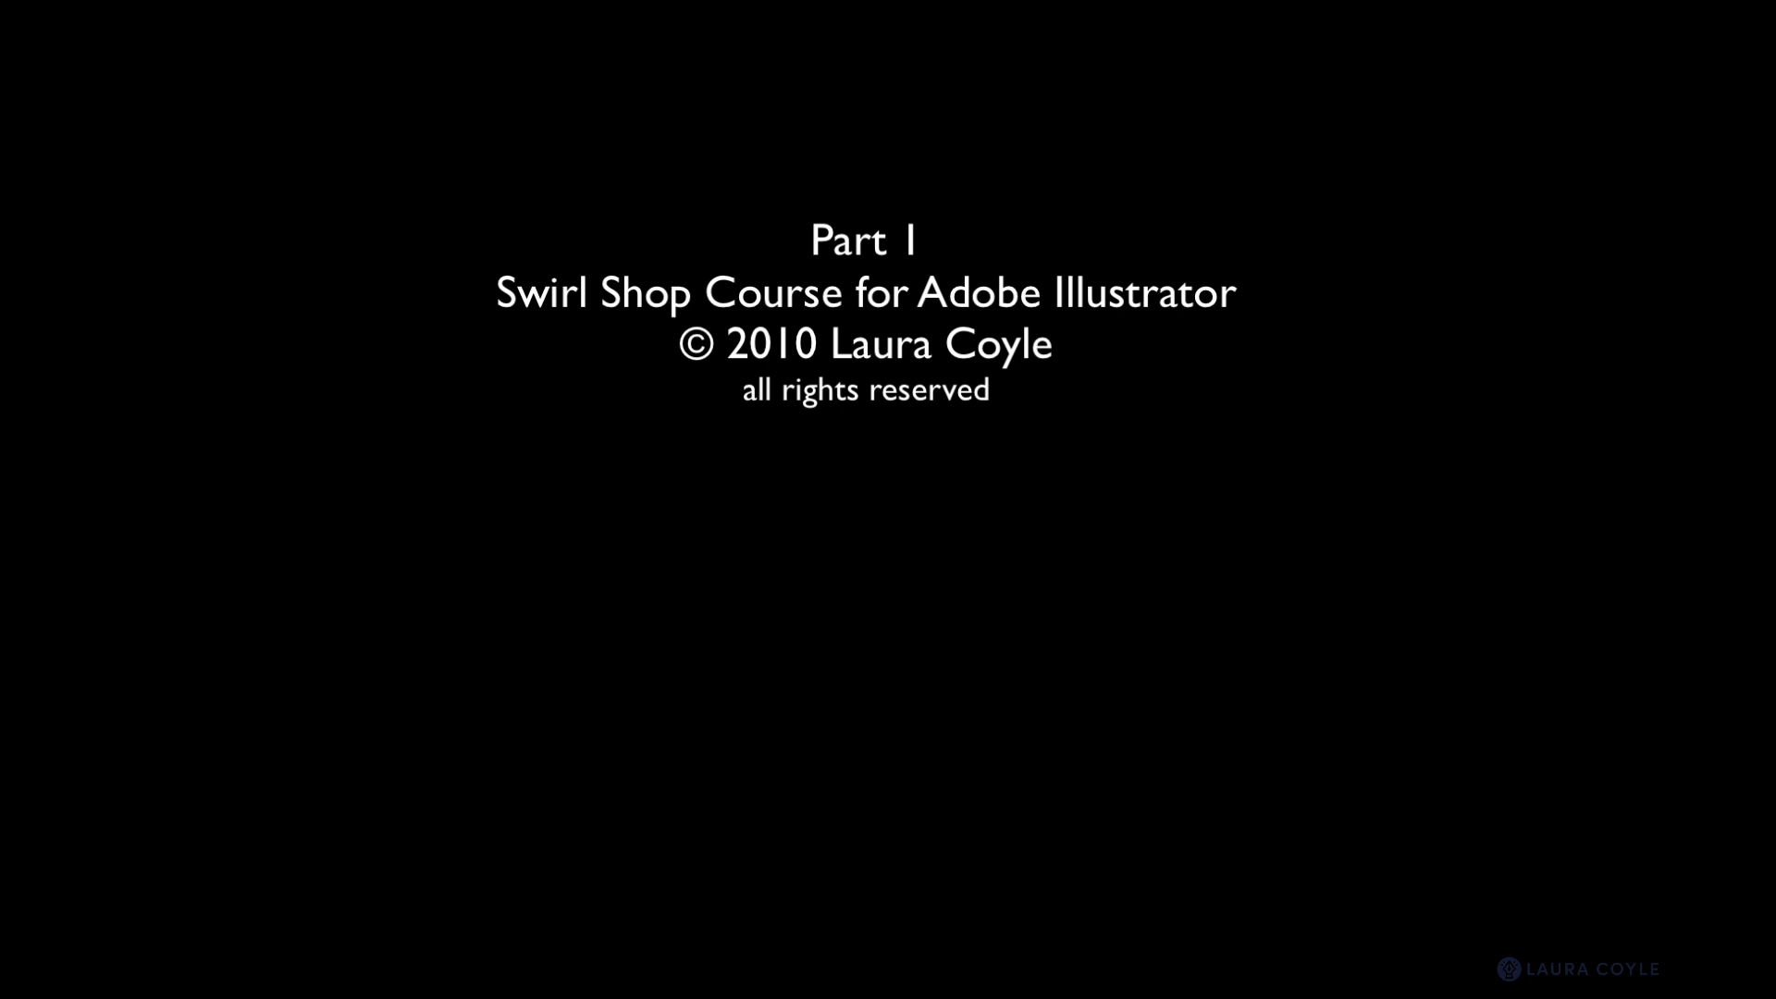